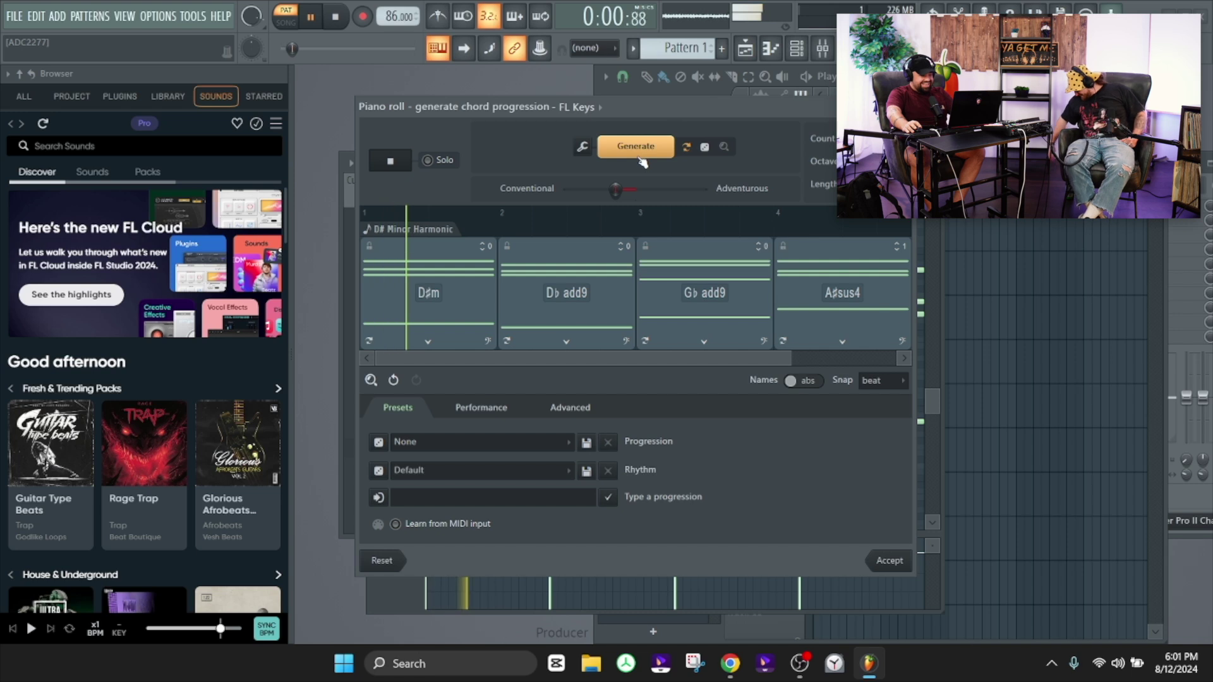
Stop playback, generate a new chord progression, and increase its chord count to eight
{"action": "key", "text": "space"}
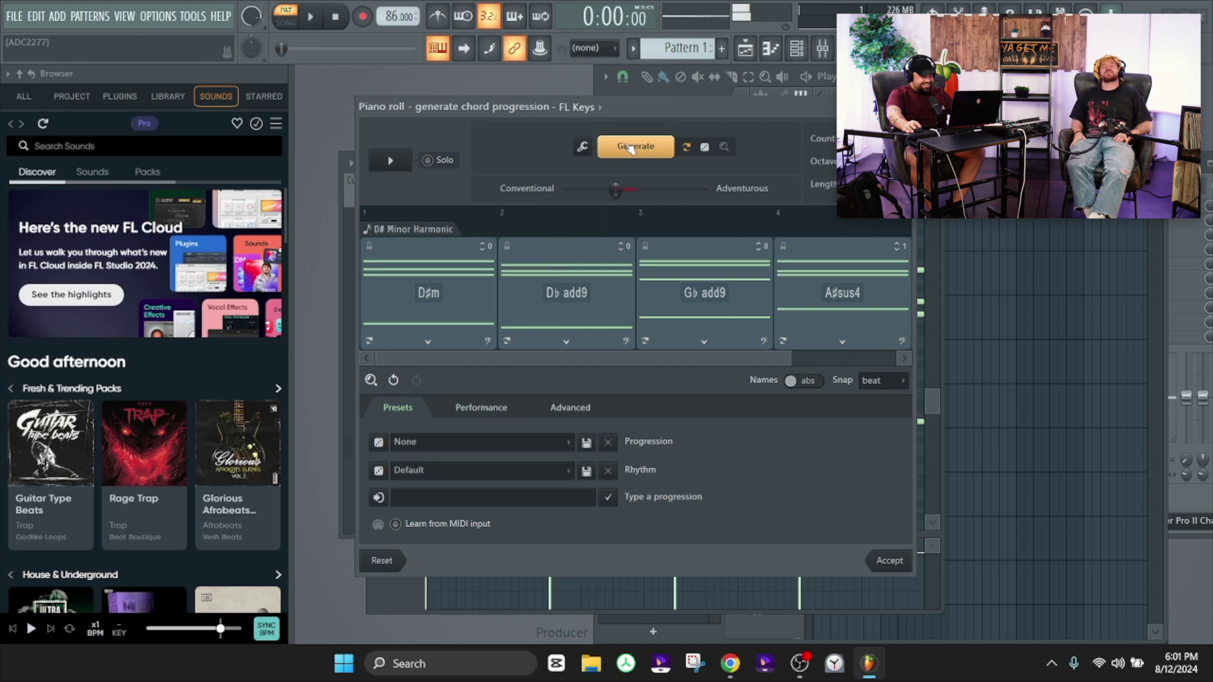
{"action": "left_click", "coordinate": [631, 146]}
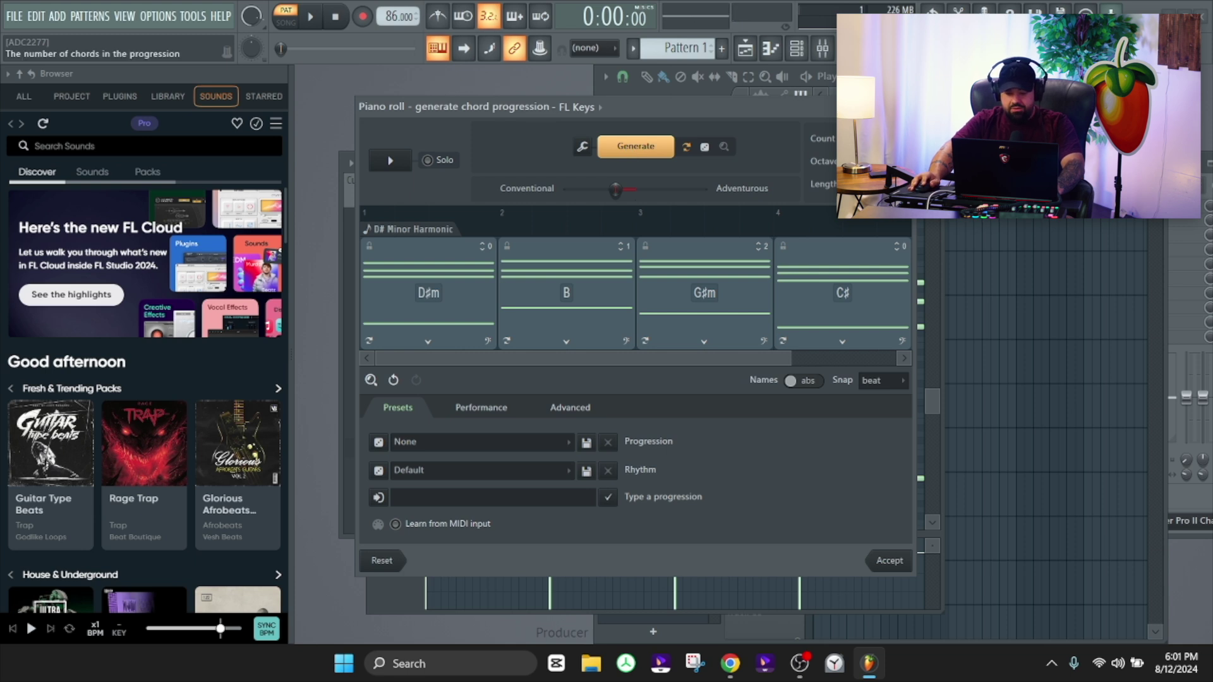
{"action": "left_click", "coordinate": [881, 148]}
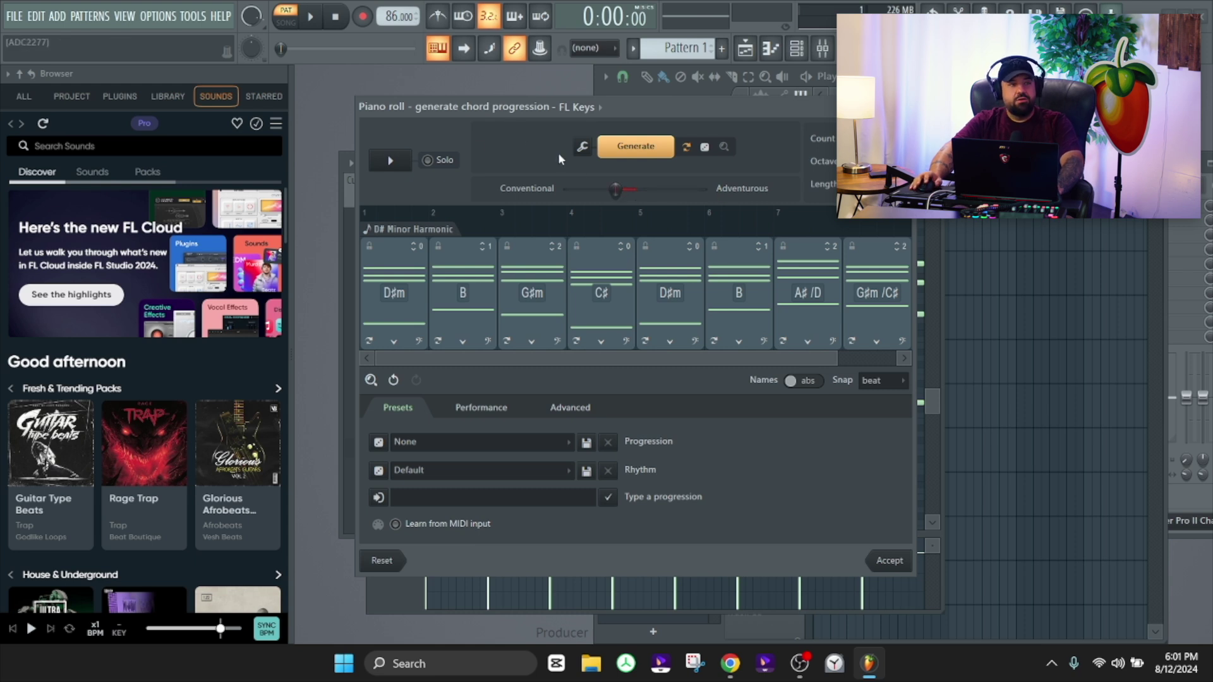
Shorten the first D#m chord to half a bar, then move the following B chord against it and adjust its length
{"action": "mouse_move", "coordinate": [425, 283]}
{"action": "left_mouse_down"}
{"action": "mouse_move", "coordinate": [387, 286]}
{"action": "mouse_move", "coordinate": [426, 290]}
{"action": "mouse_move", "coordinate": [402, 291]}
{"action": "left_mouse_up"}
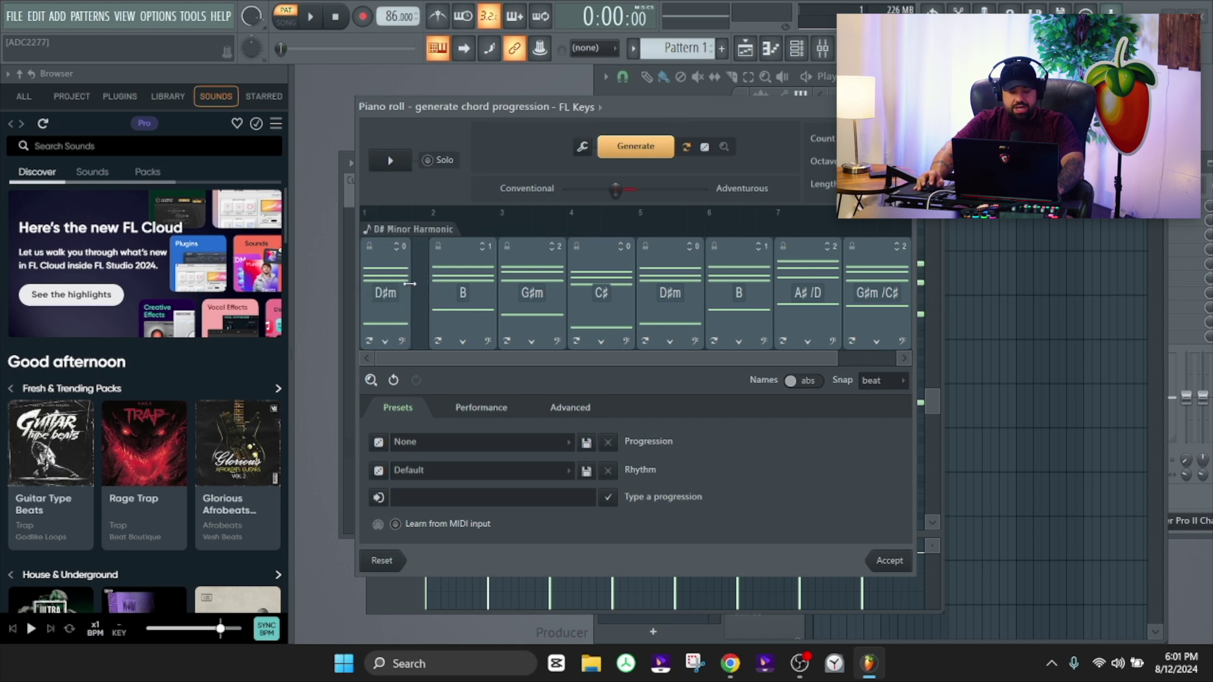
{"action": "left_click_drag", "start_coordinate": [411, 284], "coordinate": [397, 284]}
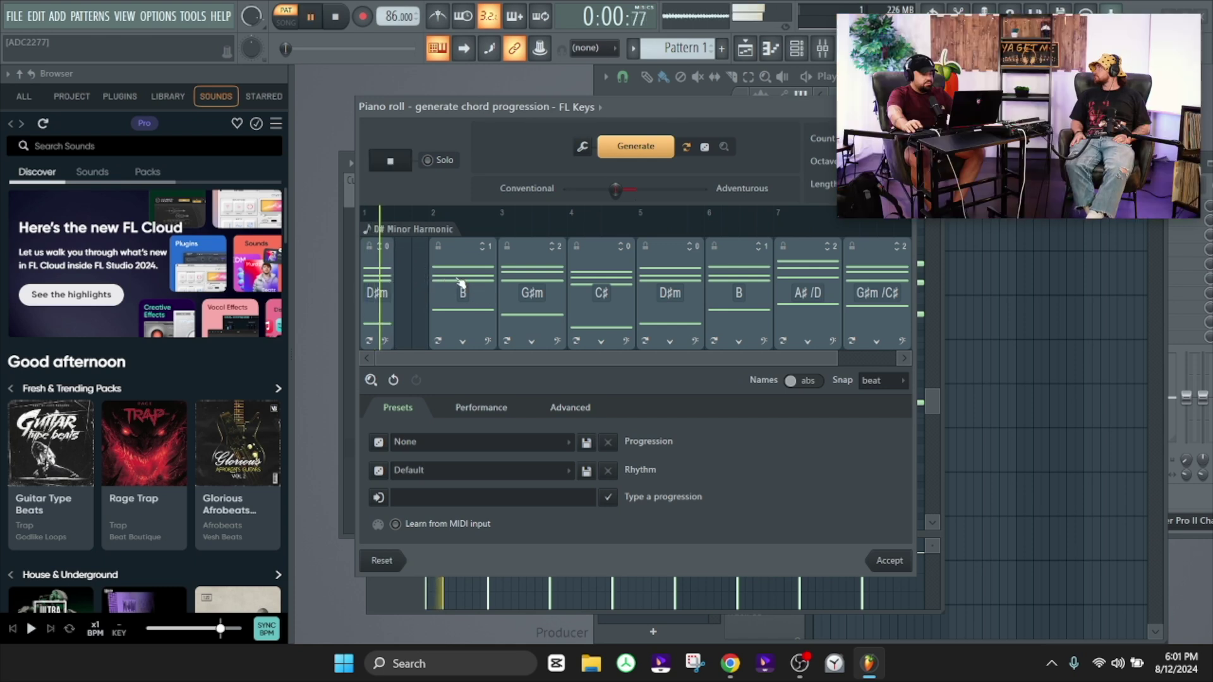
{"action": "left_click_drag", "start_coordinate": [462, 283], "coordinate": [429, 280]}
{"action": "key", "text": "space"}
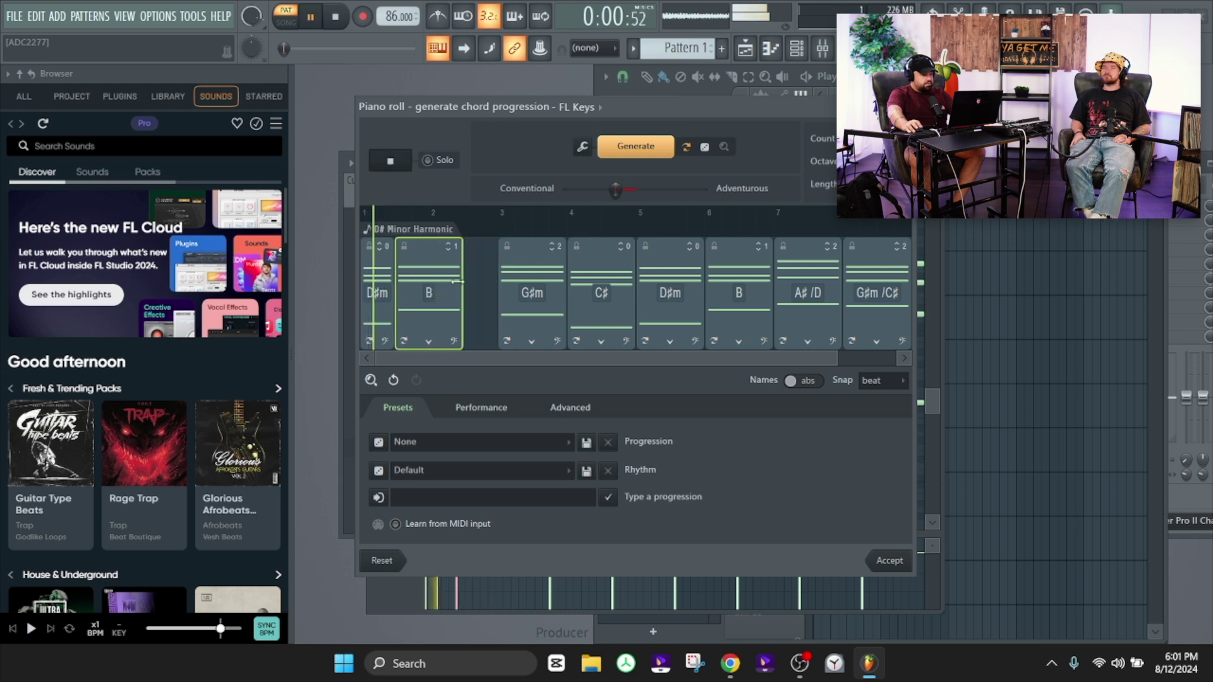
{"action": "key", "text": "space"}
{"action": "mouse_move", "coordinate": [460, 284]}
{"action": "left_mouse_down"}
{"action": "mouse_move", "coordinate": [436, 285]}
{"action": "mouse_move", "coordinate": [486, 291]}
{"action": "mouse_move", "coordinate": [467, 286]}
{"action": "left_mouse_up"}
Move the remaining chords back to back and shorten each to half a bar, so the progression fills bars 1 to 4
{"action": "left_click_drag", "start_coordinate": [602, 291], "coordinate": [497, 278]}
{"action": "key", "text": "space"}
{"action": "left_click_drag", "start_coordinate": [645, 283], "coordinate": [529, 276]}
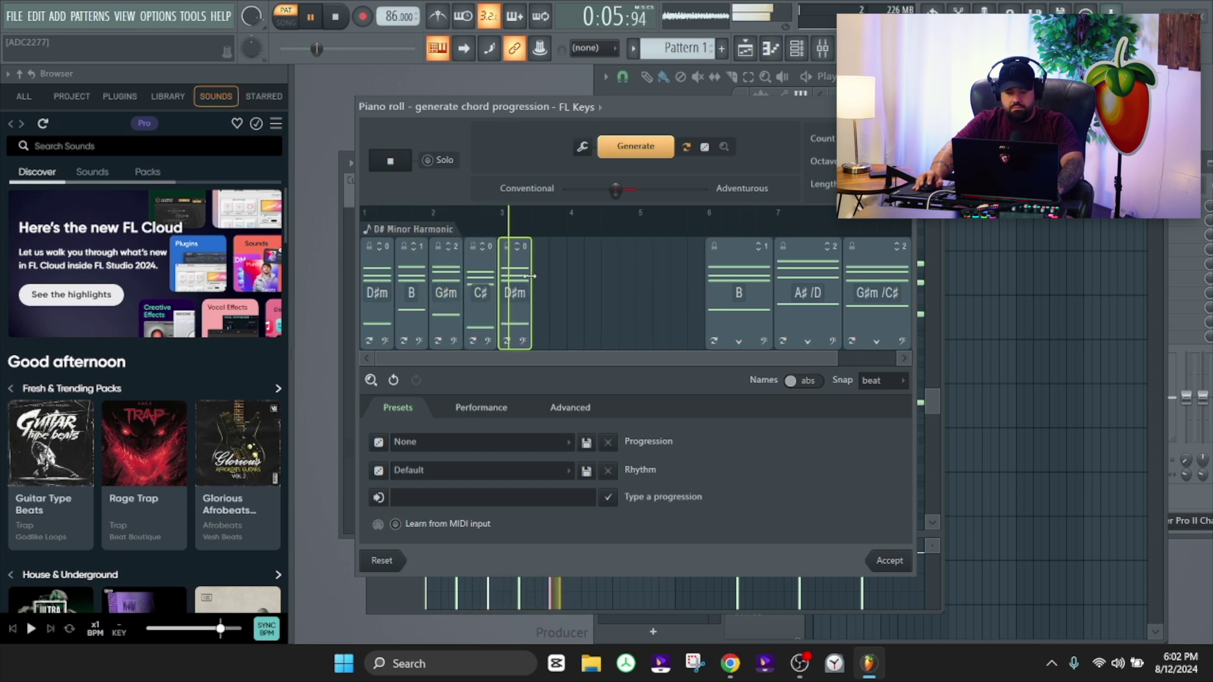
{"action": "left_click_drag", "start_coordinate": [714, 277], "coordinate": [572, 278]}
{"action": "left_click_drag", "start_coordinate": [804, 280], "coordinate": [599, 276]}
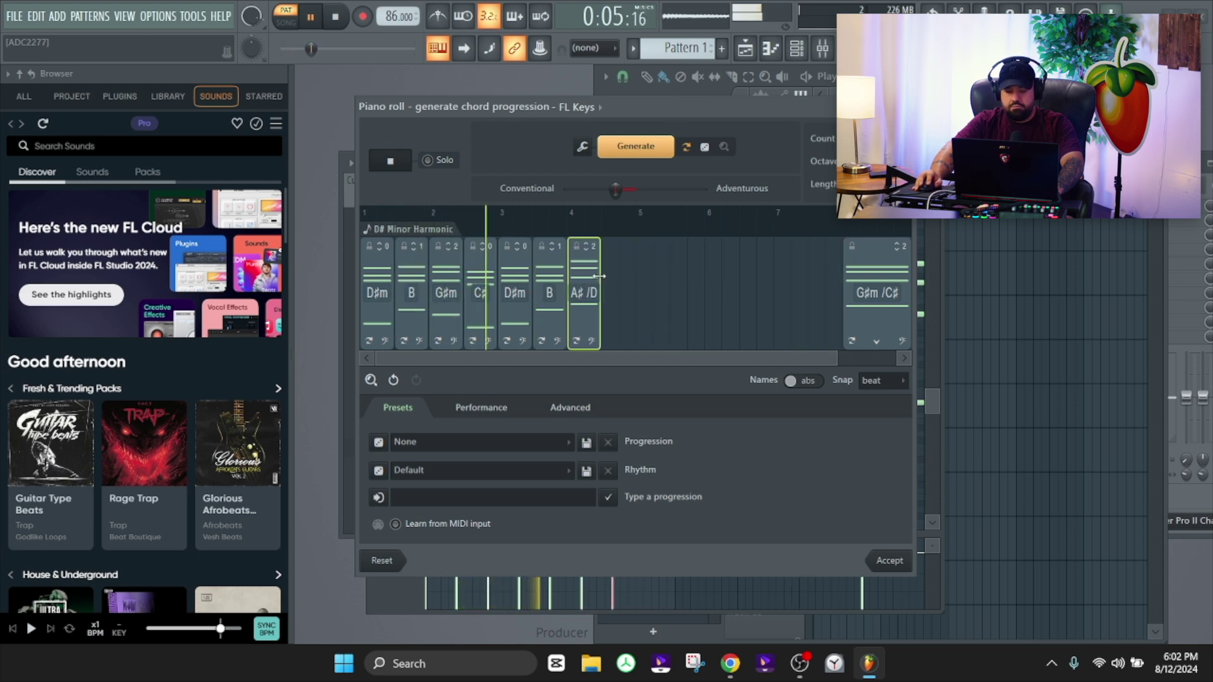
{"action": "left_click_drag", "start_coordinate": [874, 279], "coordinate": [642, 275]}
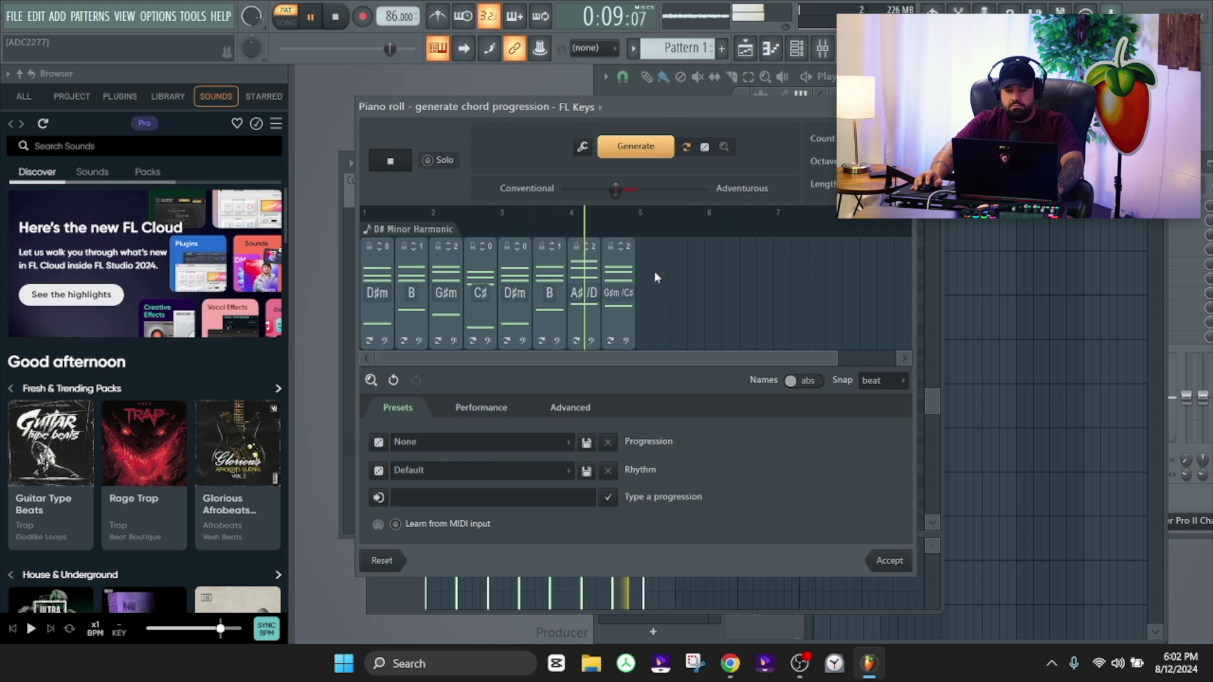
{"action": "left_click", "coordinate": [579, 277]}
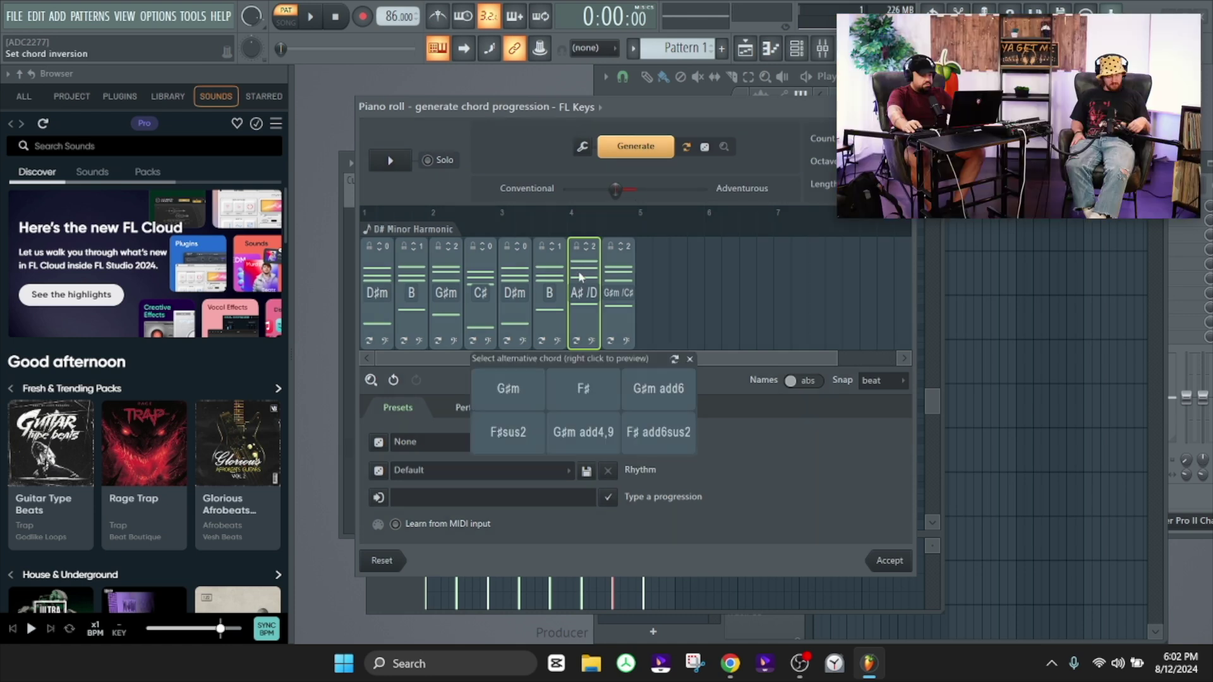
{"action": "left_click", "coordinate": [517, 160]}
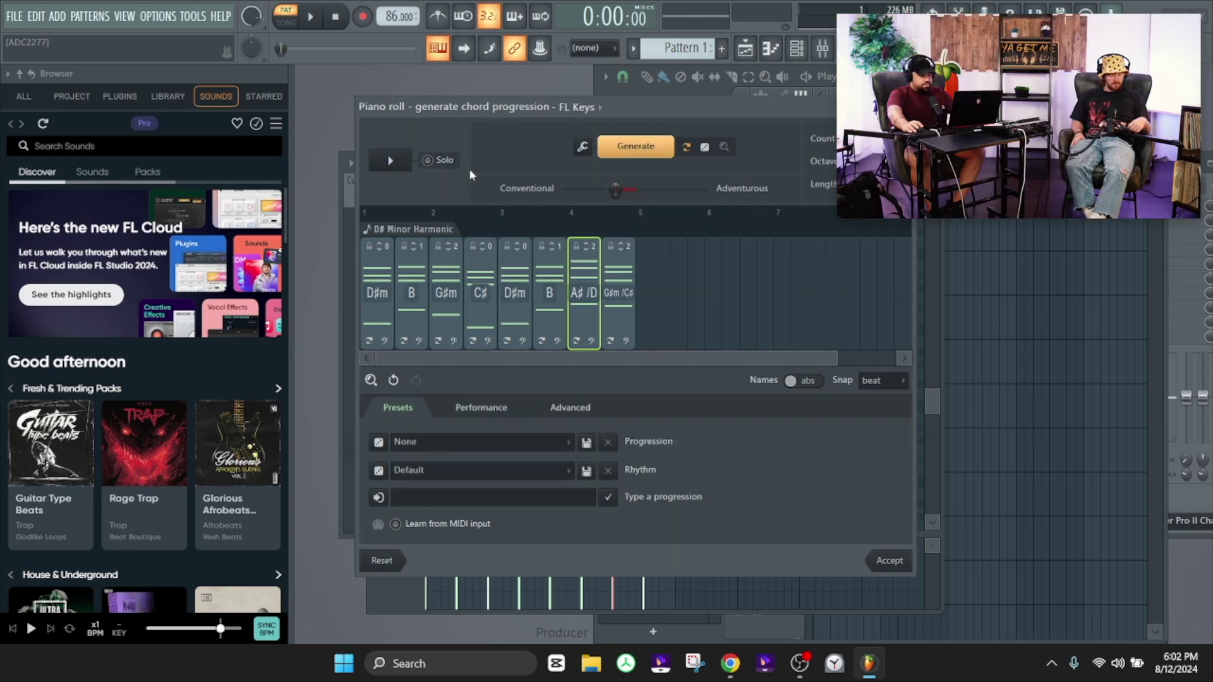
{"action": "left_click", "coordinate": [613, 278]}
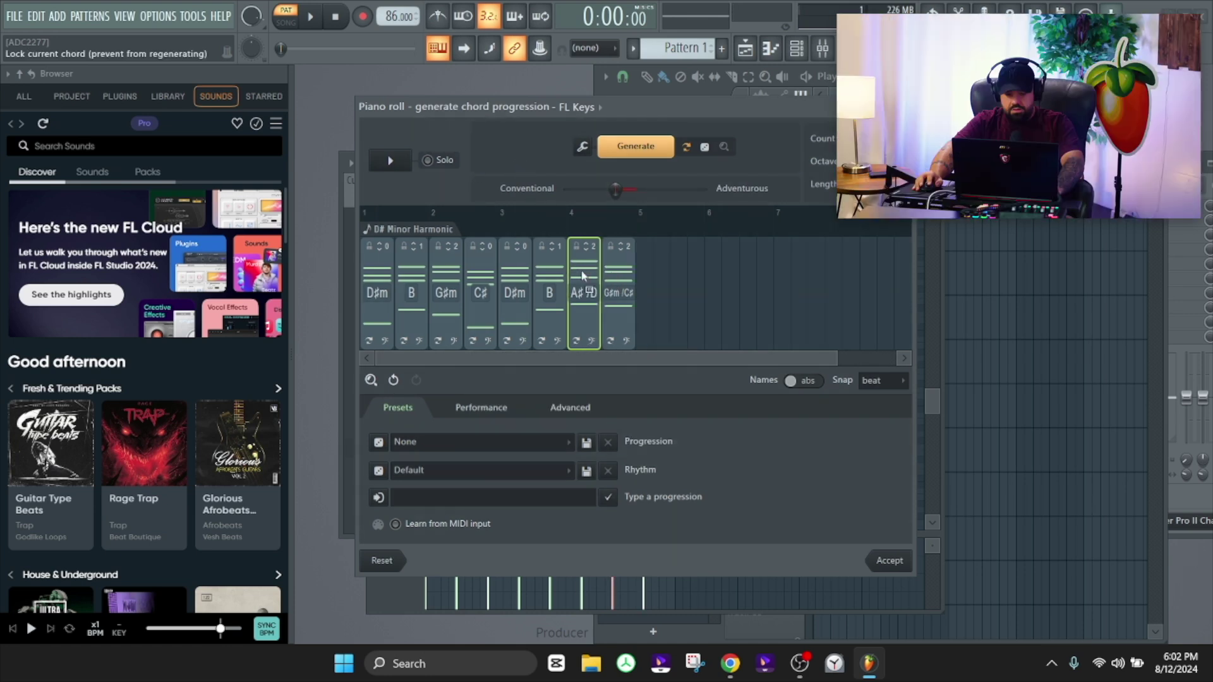
{"action": "left_click", "coordinate": [588, 279]}
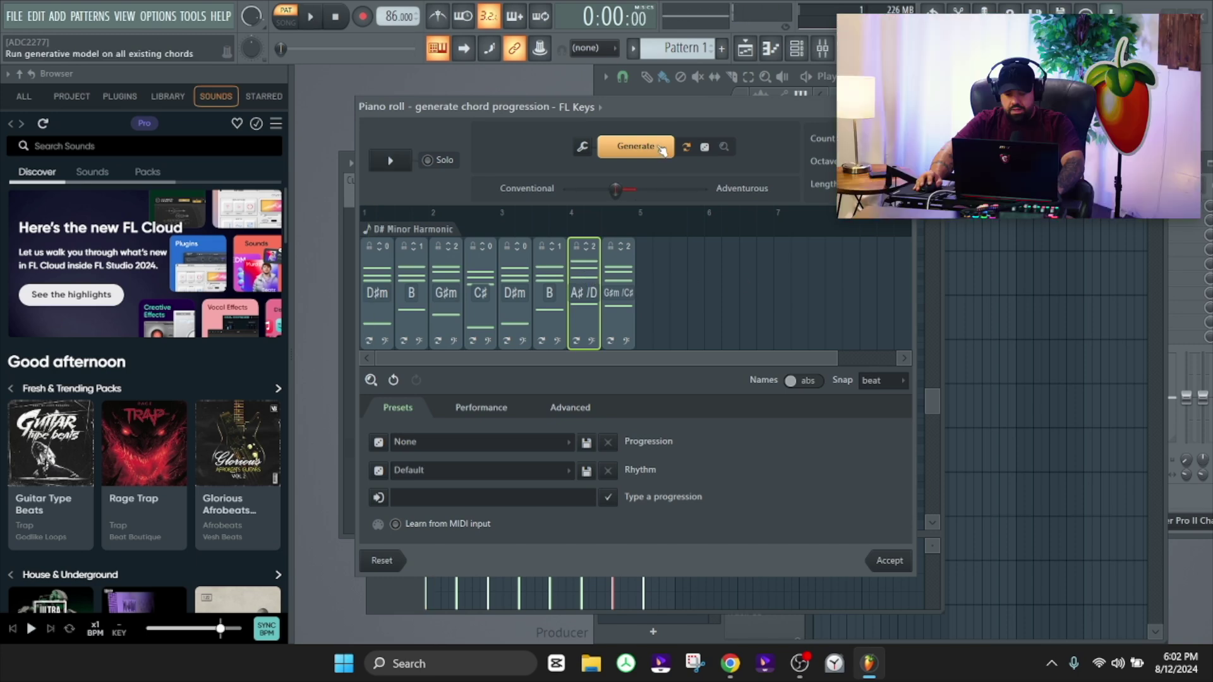
Accept the chord progression into the piano roll, enlarge the piano roll window, and play the progression back
{"action": "left_click", "coordinate": [889, 562]}
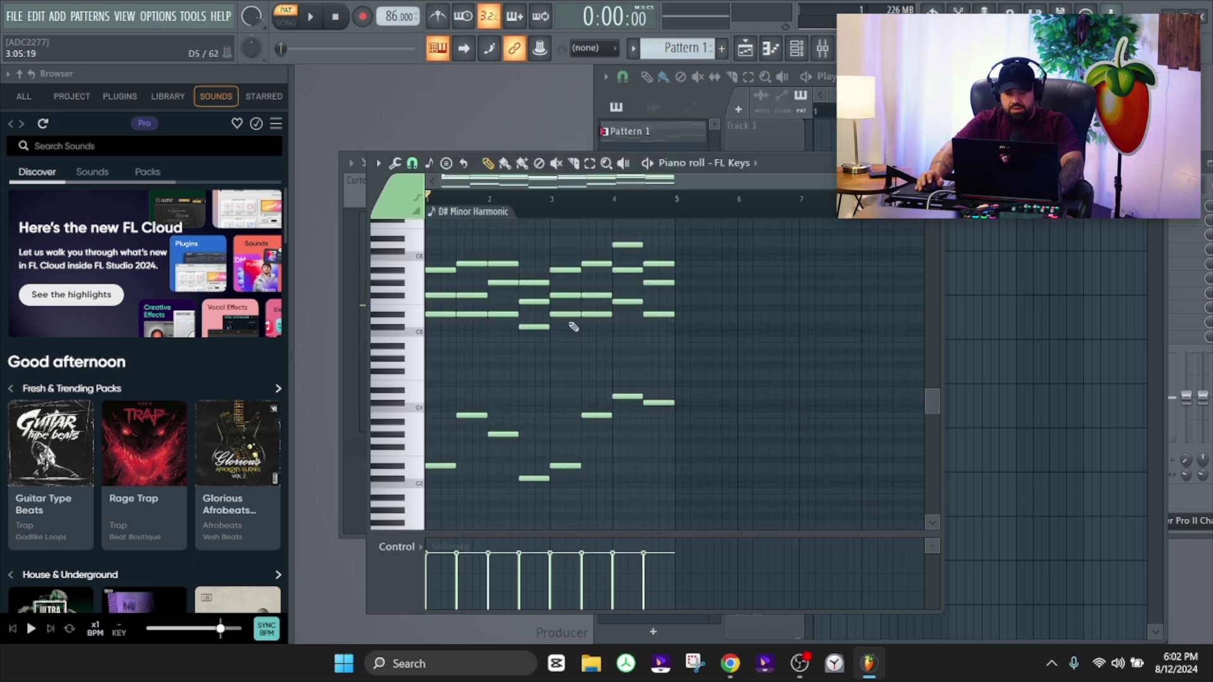
{"action": "double_click", "coordinate": [800, 167]}
{"action": "scroll", "coordinate": [608, 205], "scroll_direction": "up", "scroll_amount": 2}
{"action": "key", "text": "space"}
{"action": "scroll", "coordinate": [607, 199], "scroll_direction": "up", "scroll_amount": 1}
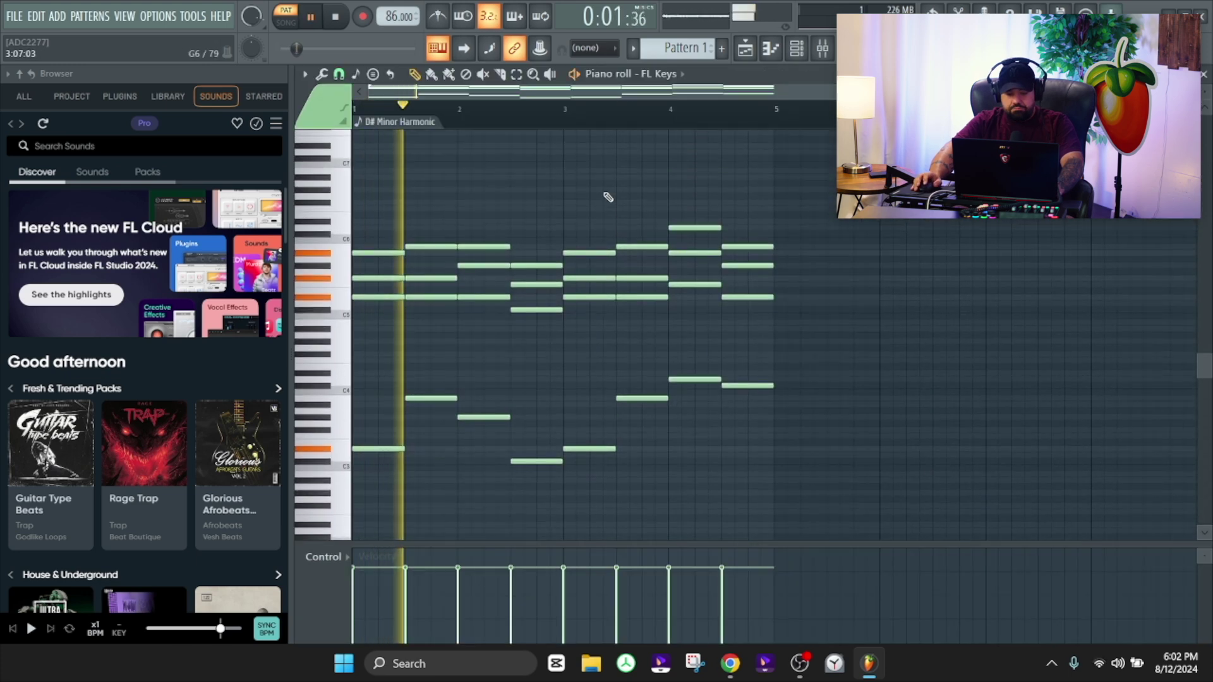
{"action": "scroll", "coordinate": [607, 196], "scroll_direction": "down", "scroll_amount": 1}
{"action": "scroll", "coordinate": [570, 241], "scroll_direction": "up", "scroll_amount": 1}
{"action": "scroll", "coordinate": [570, 244], "scroll_direction": "up", "scroll_amount": 1}
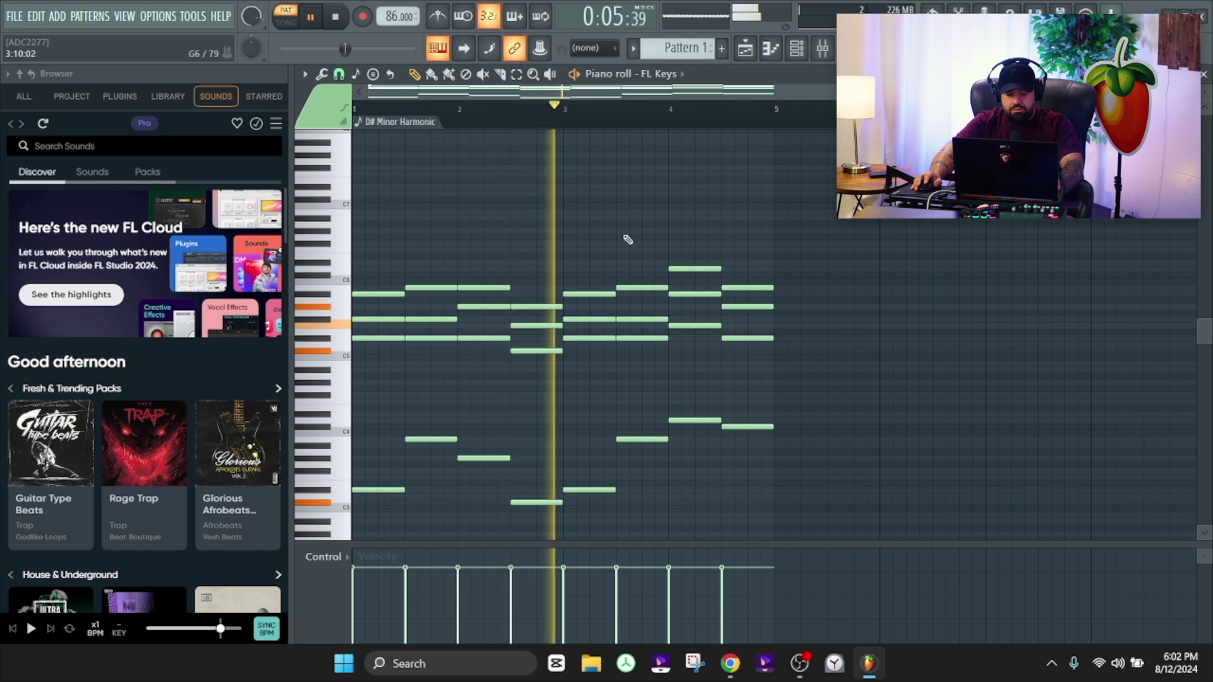
{"action": "scroll", "coordinate": [628, 238], "scroll_direction": "down", "scroll_amount": 1}
Stop playback and delete all chord notes in bars 3 and 4 of the pattern
{"action": "key", "text": "space"}
{"action": "left_click_drag", "start_coordinate": [806, 202], "coordinate": [575, 486]}
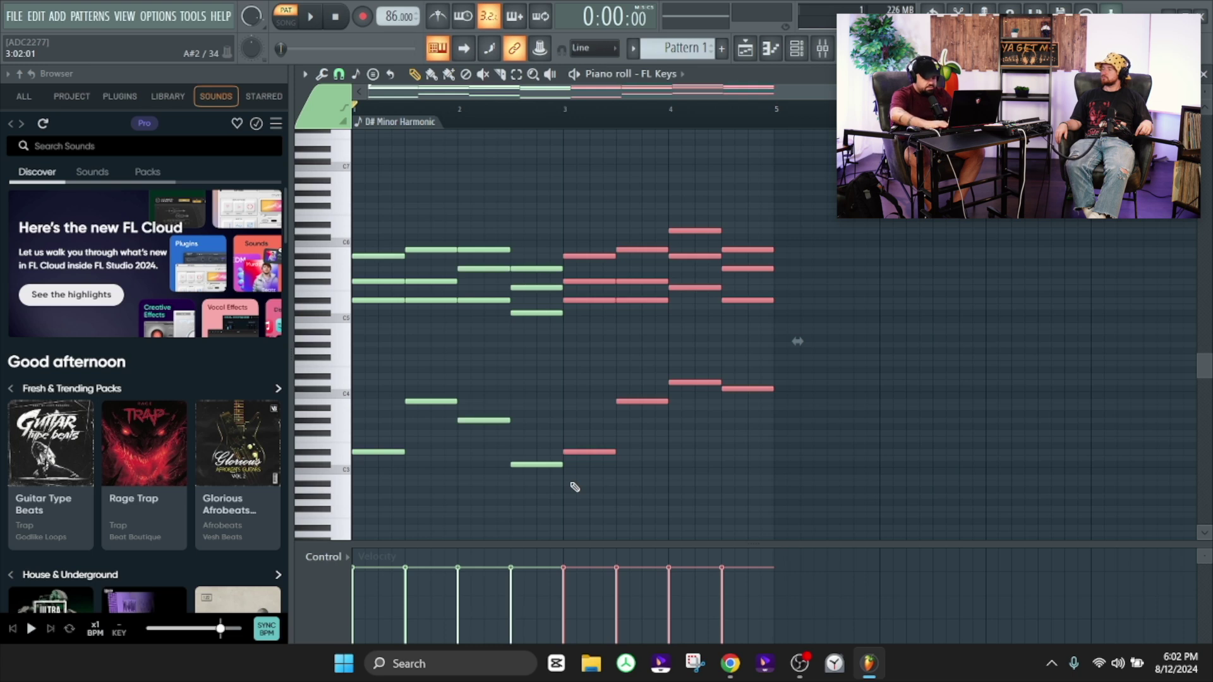
{"action": "key", "text": "Delete"}
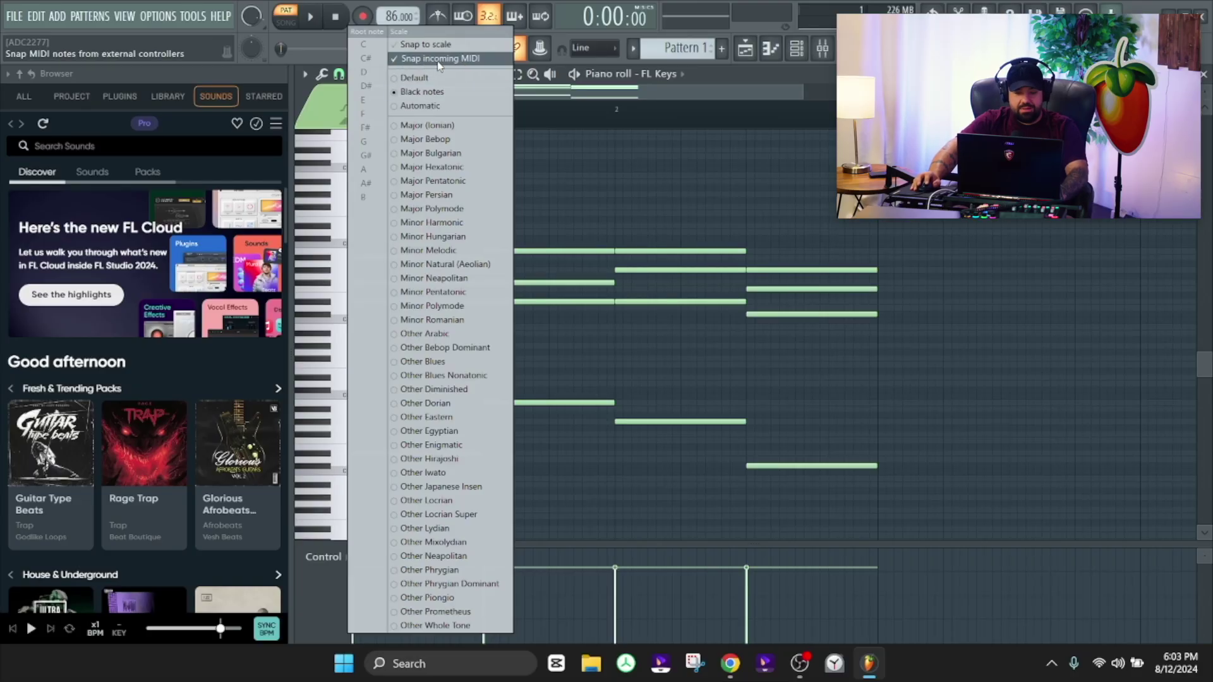
Enable Snap to scale alongside Snap incoming MIDI in the piano roll's scale settings
{"action": "left_click", "coordinate": [662, 186]}
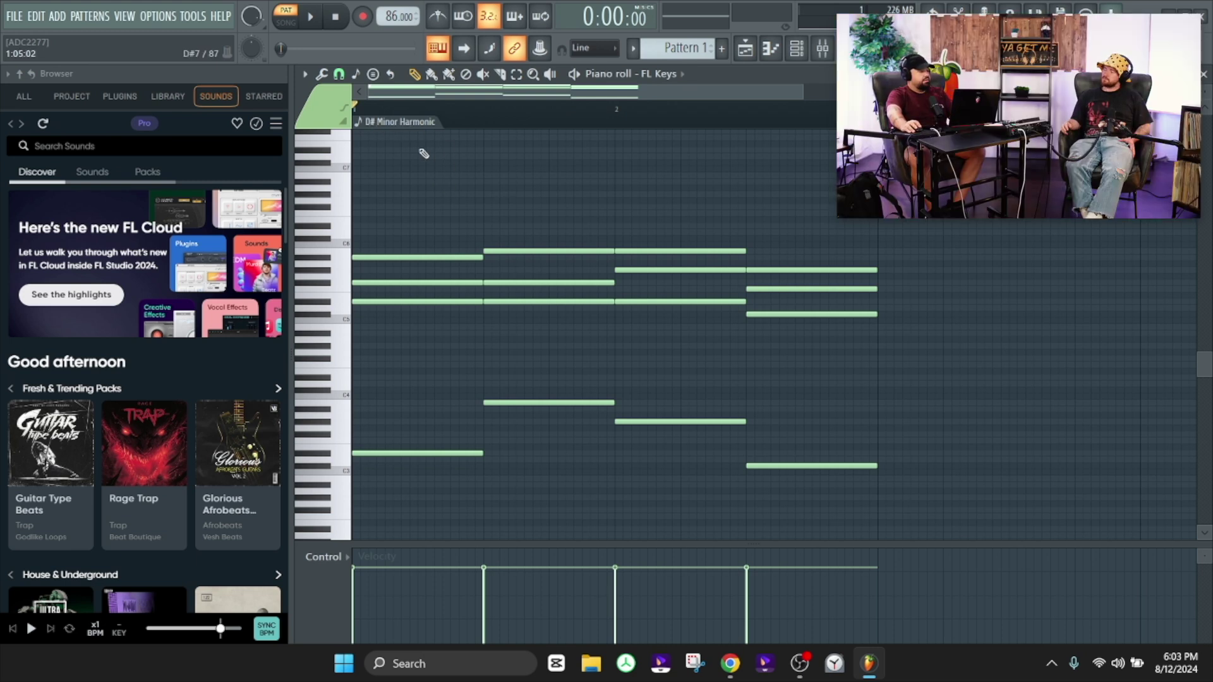
{"action": "left_click", "coordinate": [357, 75]}
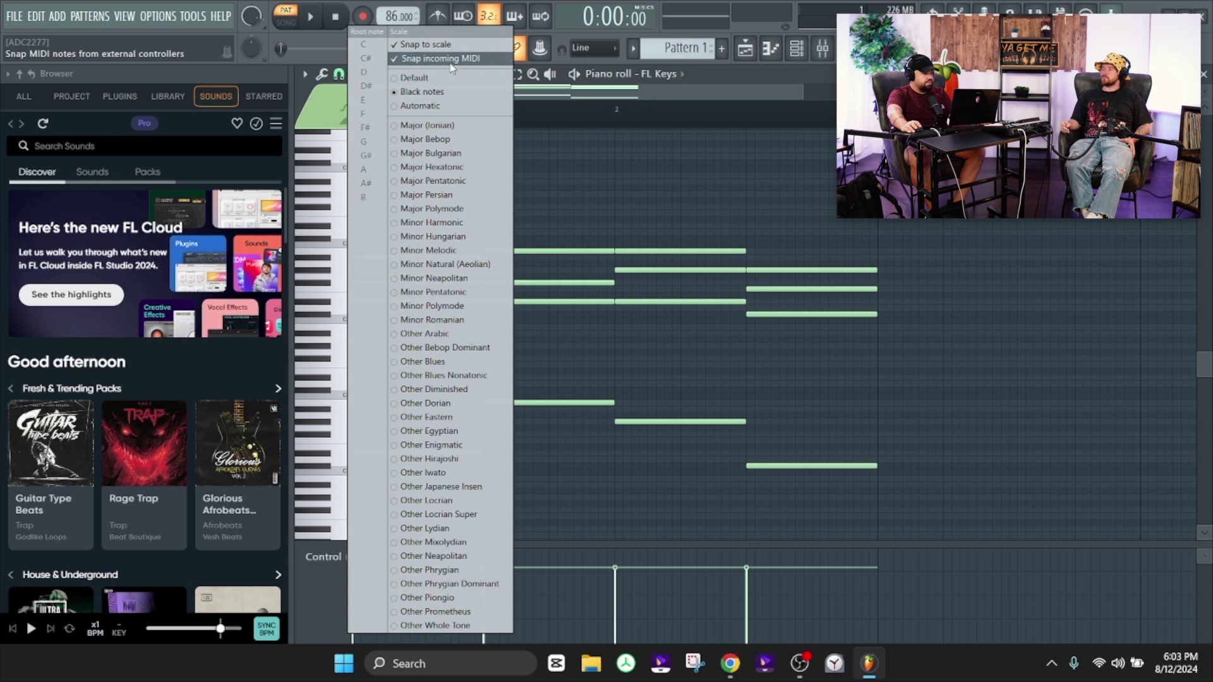
{"action": "left_click", "coordinate": [621, 162]}
Place a short melody note above the first chord, lower its pitch, and audition it with the chords
{"action": "scroll", "coordinate": [447, 218], "scroll_direction": "up", "scroll_amount": 4}
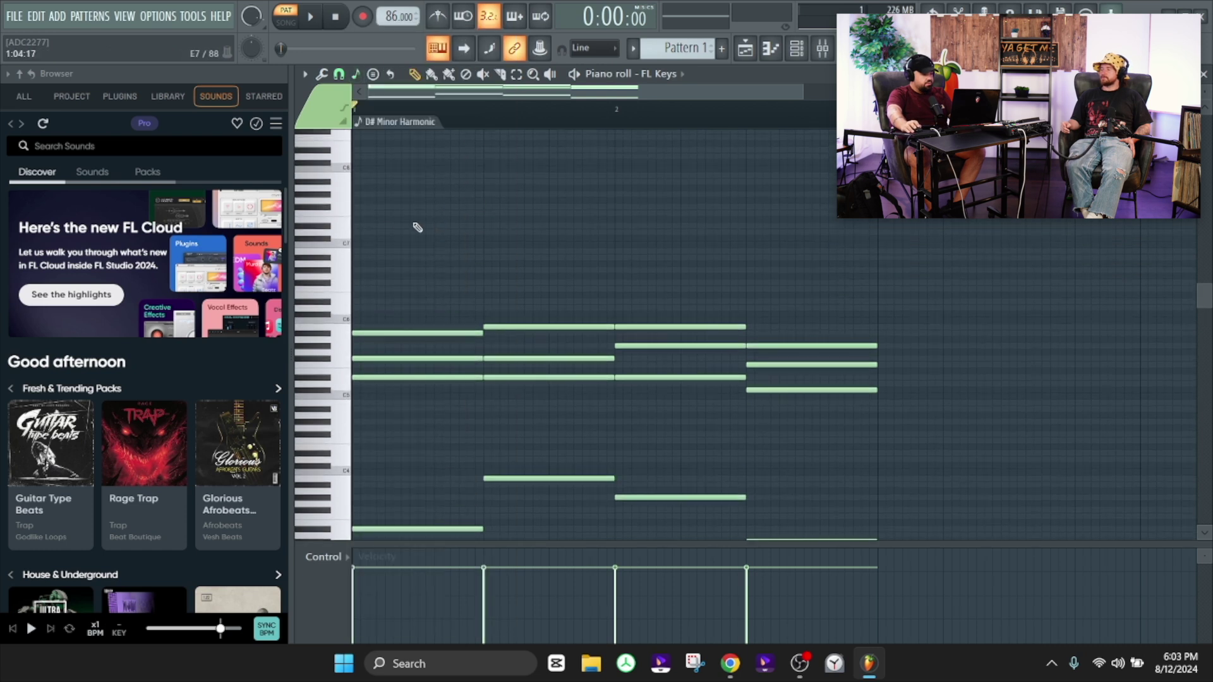
{"action": "left_click", "coordinate": [391, 227]}
{"action": "left_click_drag", "start_coordinate": [395, 225], "coordinate": [395, 242]}
{"action": "key", "text": "space"}
{"action": "key", "text": "space"}
{"action": "key", "text": "space"}
{"action": "key", "text": "space"}
{"action": "key", "text": "space"}
{"action": "key", "text": "space"}
{"action": "double_click", "coordinate": [721, 75]}
{"action": "key", "text": "F6"}
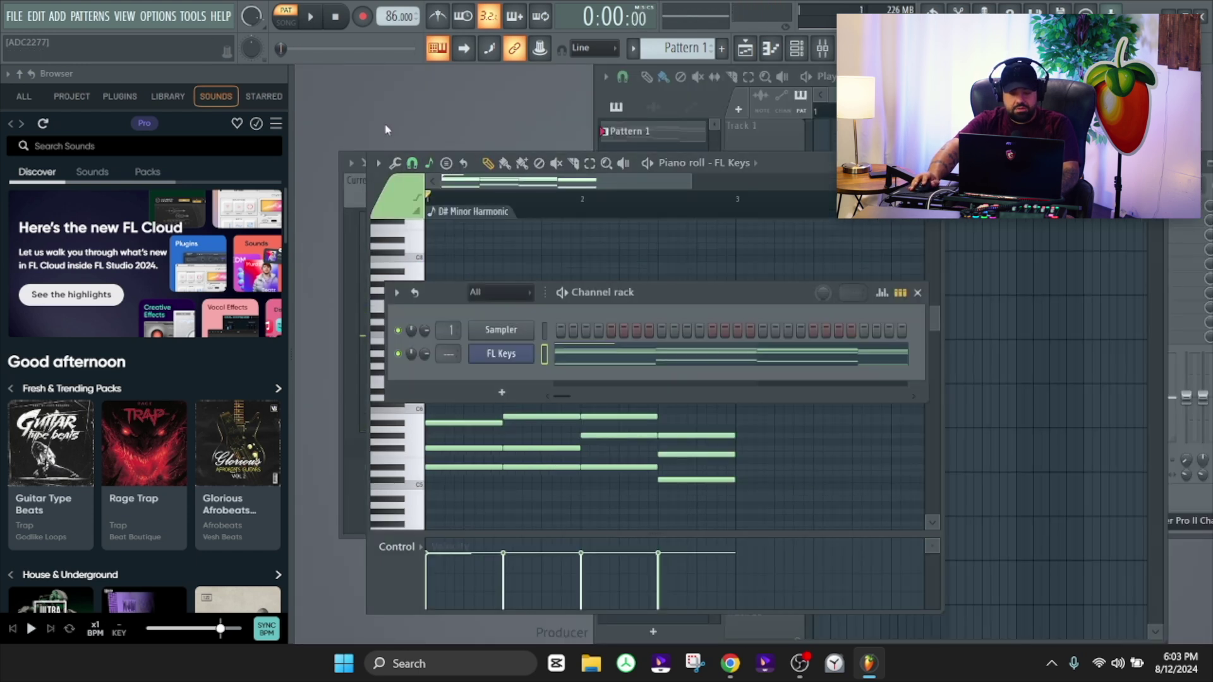
{"action": "key", "text": "F6"}
{"action": "double_click", "coordinate": [783, 164]}
Move the melody note to D#7 on the second beat of bar 1 and audition it
{"action": "key", "text": "space"}
{"action": "scroll", "coordinate": [420, 245], "scroll_direction": "up", "scroll_amount": 1}
{"action": "key", "text": "space"}
{"action": "left_click_drag", "start_coordinate": [382, 289], "coordinate": [441, 264]}
{"action": "key", "text": "space"}
{"action": "key", "text": "space"}
{"action": "key", "text": "space"}
Add two melody notes at steps 7 and 9 of bar 1, and tune them by ear to F#7 and F7
{"action": "left_click", "coordinate": [460, 232]}
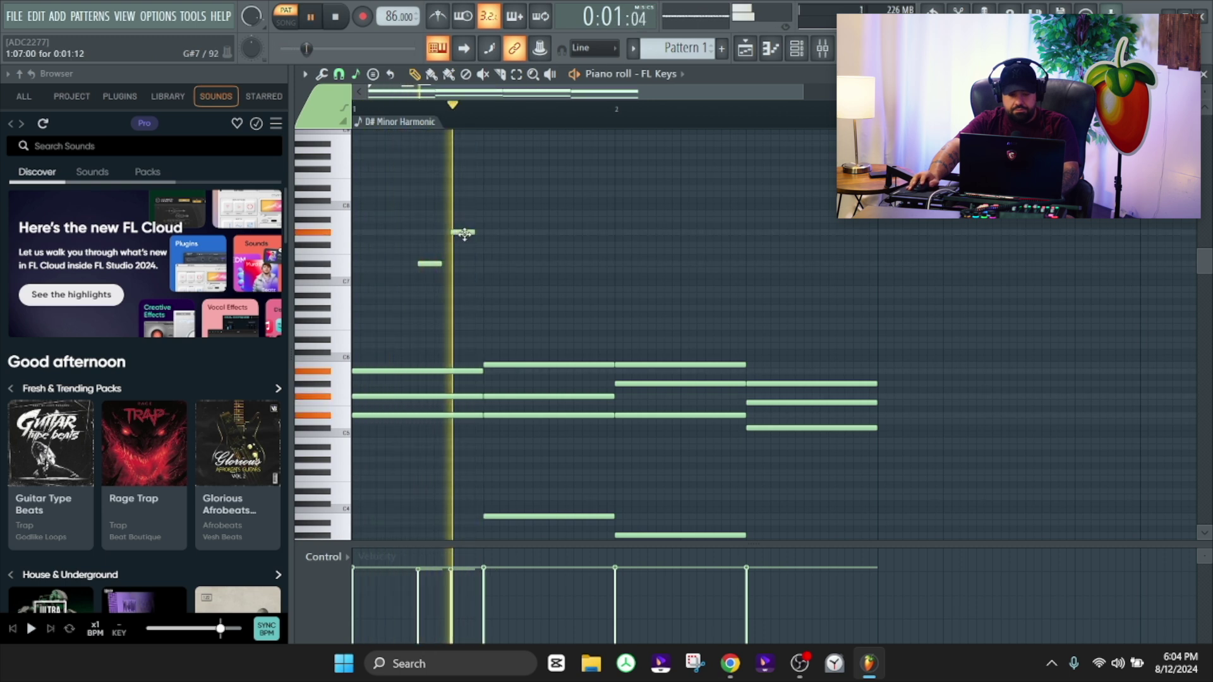
{"action": "left_click", "coordinate": [493, 213]}
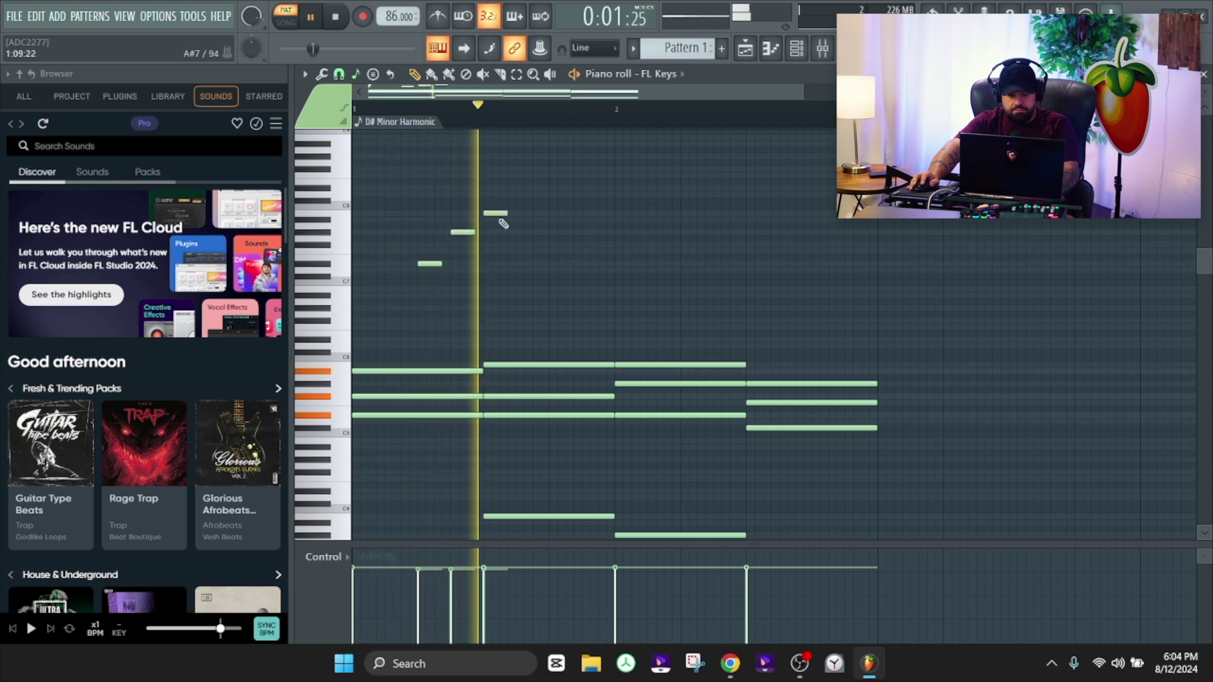
{"action": "key", "text": "space"}
{"action": "key", "text": "space"}
{"action": "left_click_drag", "start_coordinate": [495, 213], "coordinate": [496, 244]}
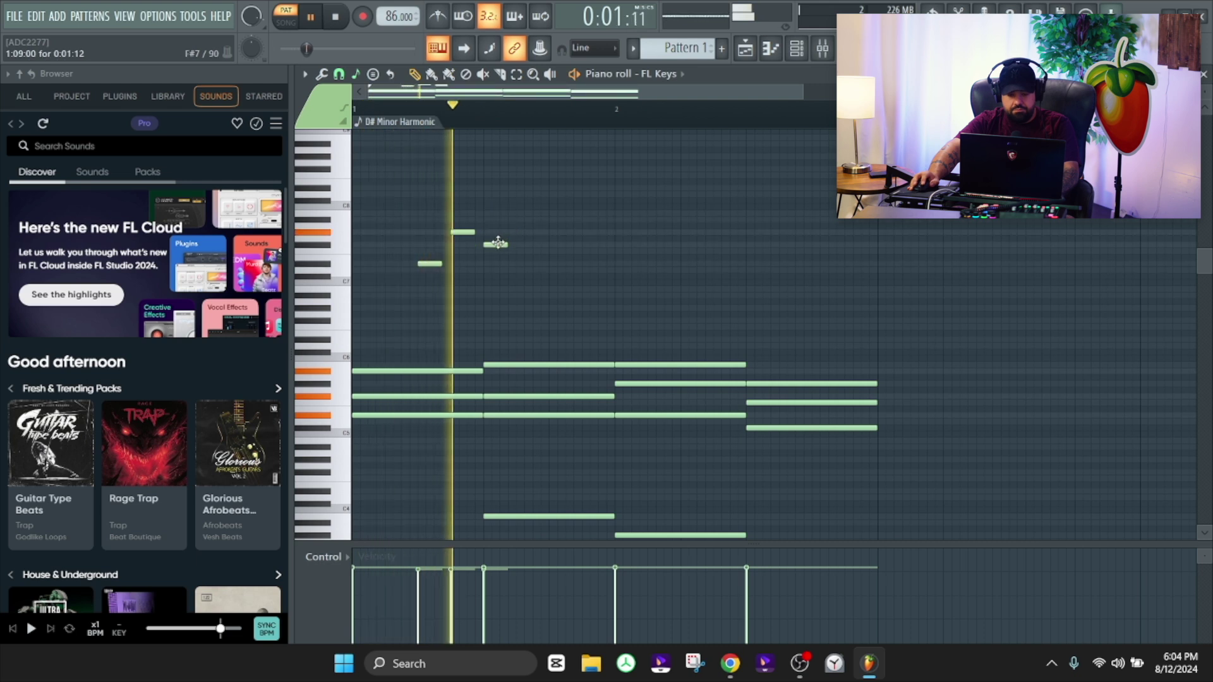
{"action": "key", "text": "space"}
{"action": "key", "text": "space"}
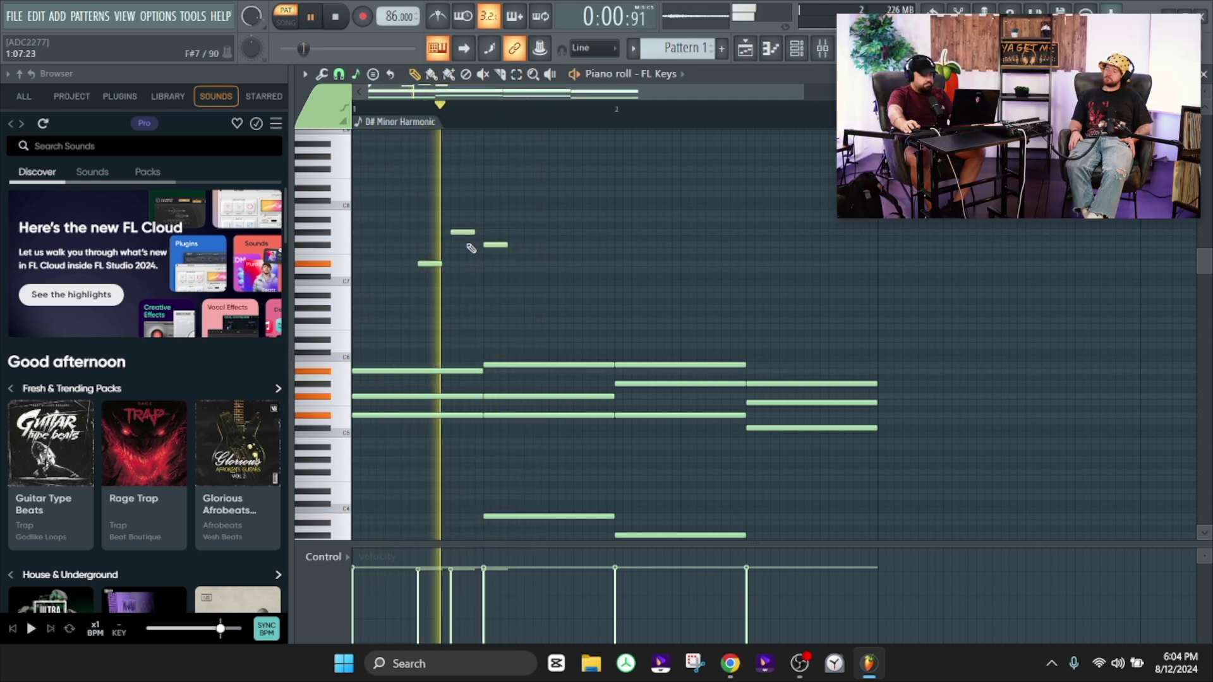
{"action": "left_click_drag", "start_coordinate": [464, 232], "coordinate": [463, 245]}
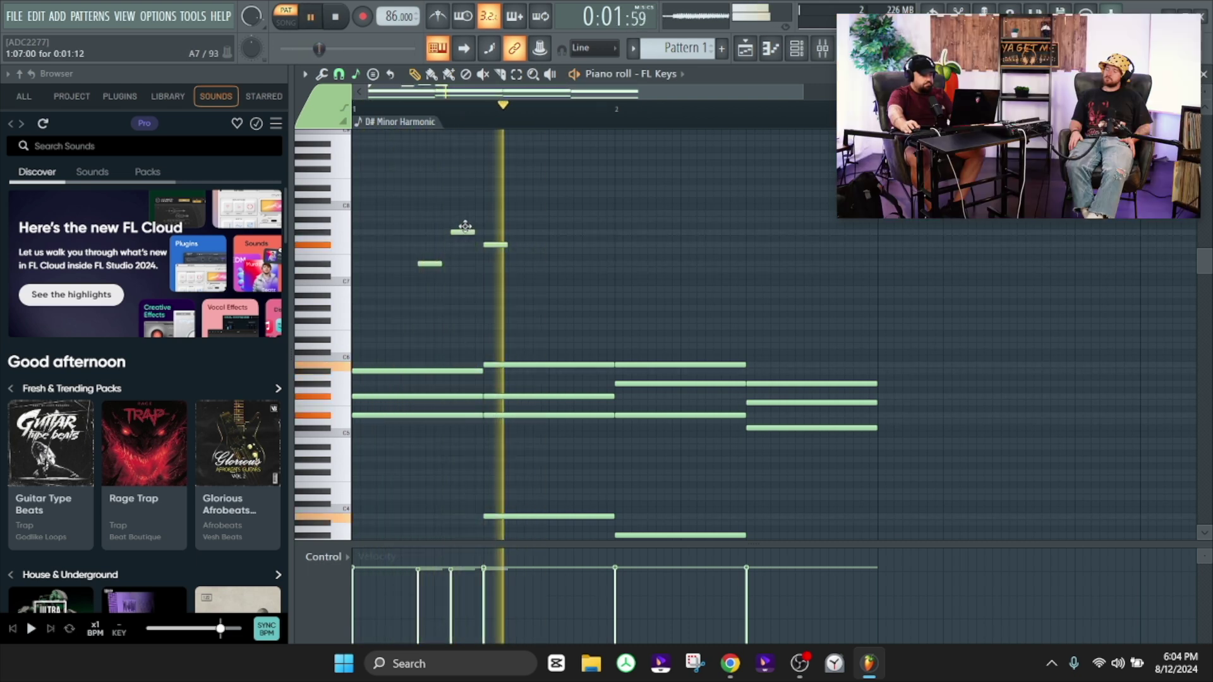
{"action": "left_click_drag", "start_coordinate": [490, 245], "coordinate": [491, 251]}
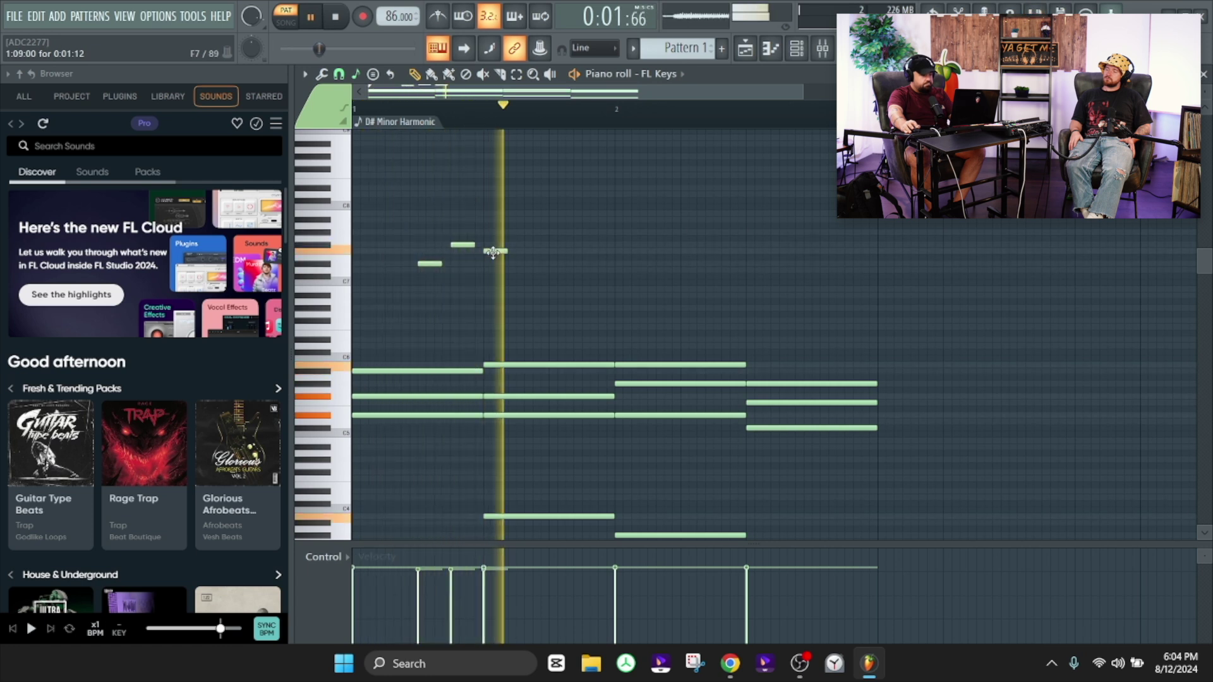
Repeat the three-note melody every half bar through bar 2 and delete the extra note past the pattern's end
{"action": "left_click_drag", "start_coordinate": [525, 219], "coordinate": [555, 261]}
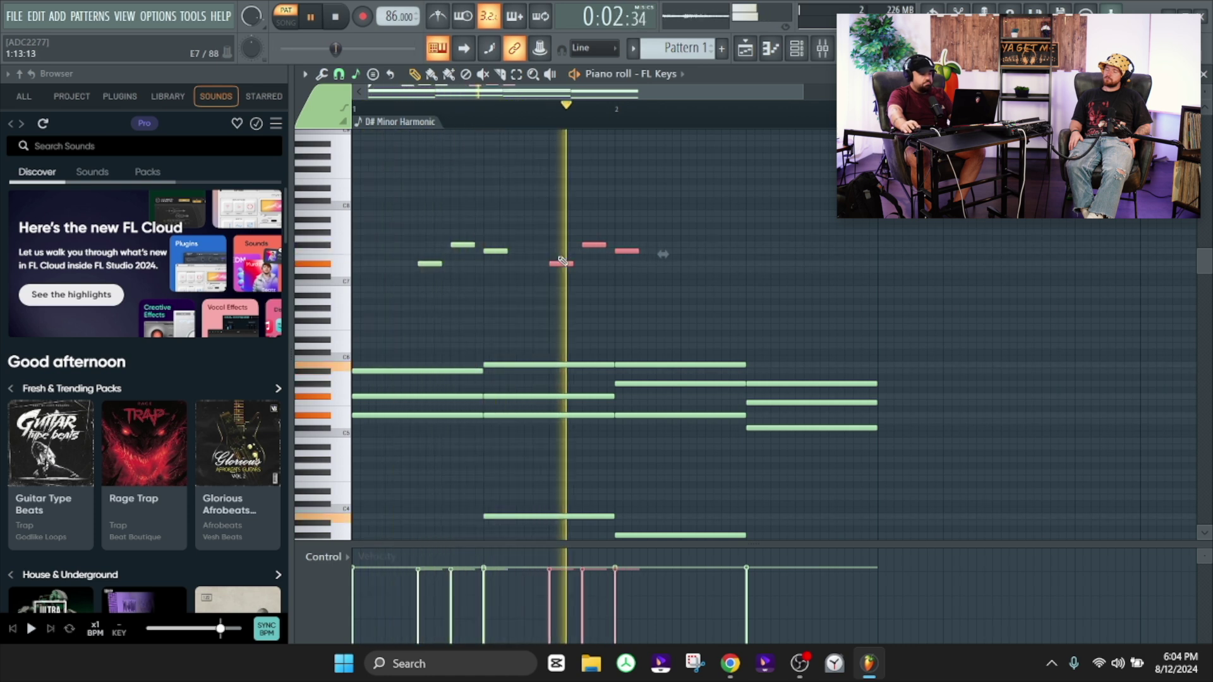
{"action": "left_click_drag", "start_coordinate": [562, 264], "coordinate": [824, 263], "text": "shift"}
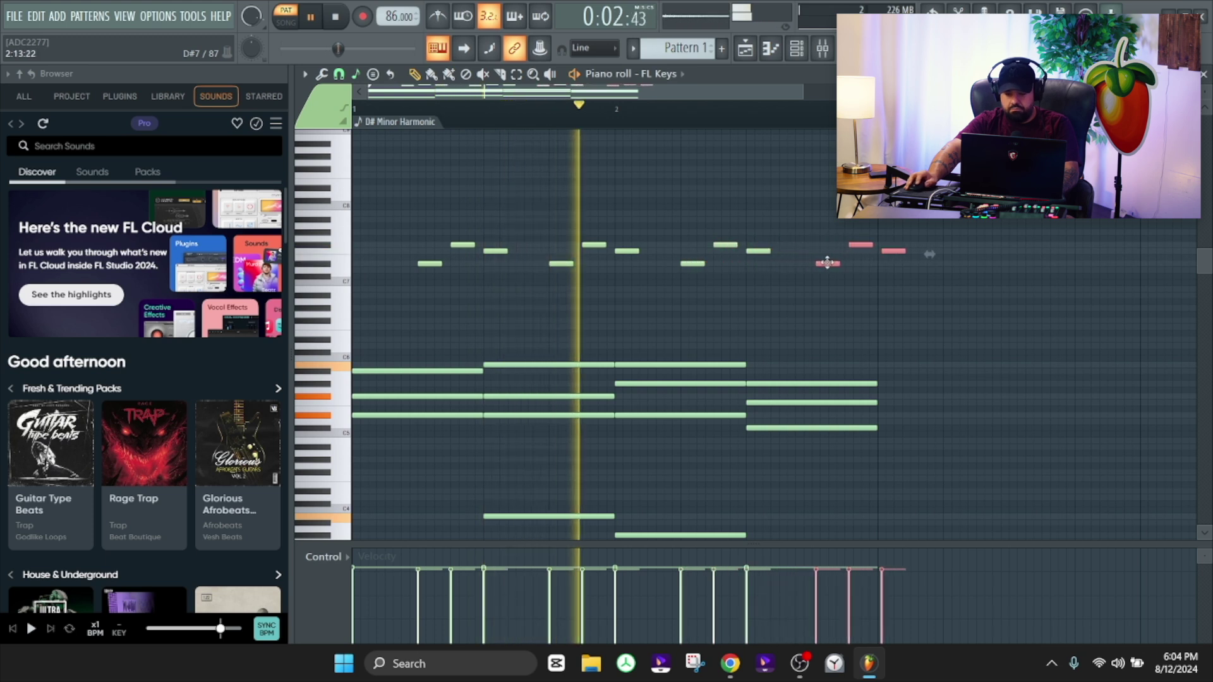
{"action": "right_click", "coordinate": [889, 251]}
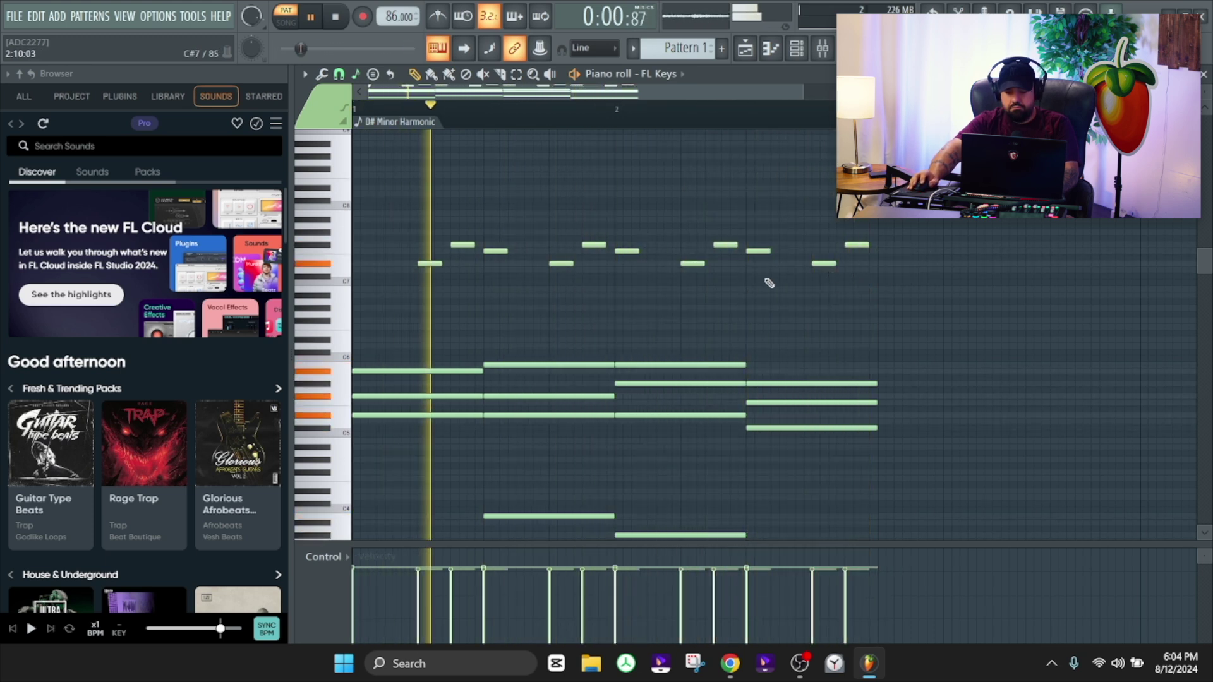
{"action": "scroll", "coordinate": [719, 235], "scroll_direction": "up", "scroll_amount": 2}
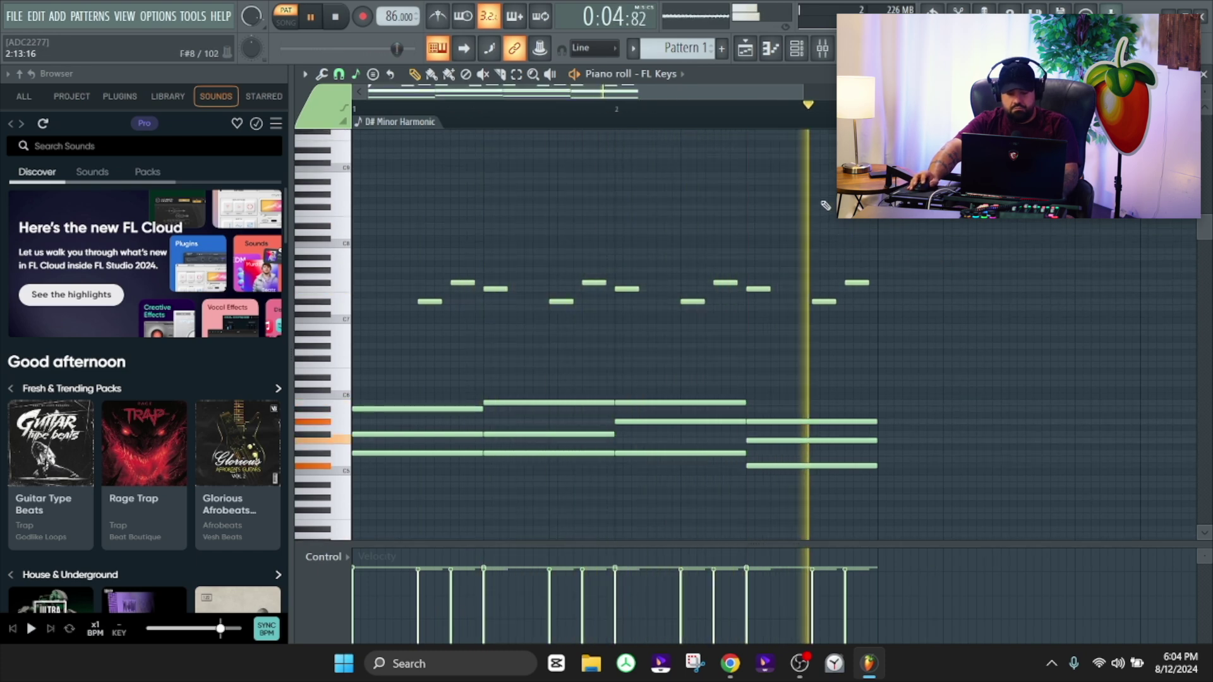
Stop playback, shrink the piano roll window, and add a GMS channel with the FL Keys notes in the channel rack
{"action": "double_click", "coordinate": [824, 76]}
{"action": "key", "text": "space"}
{"action": "key", "text": "F6"}
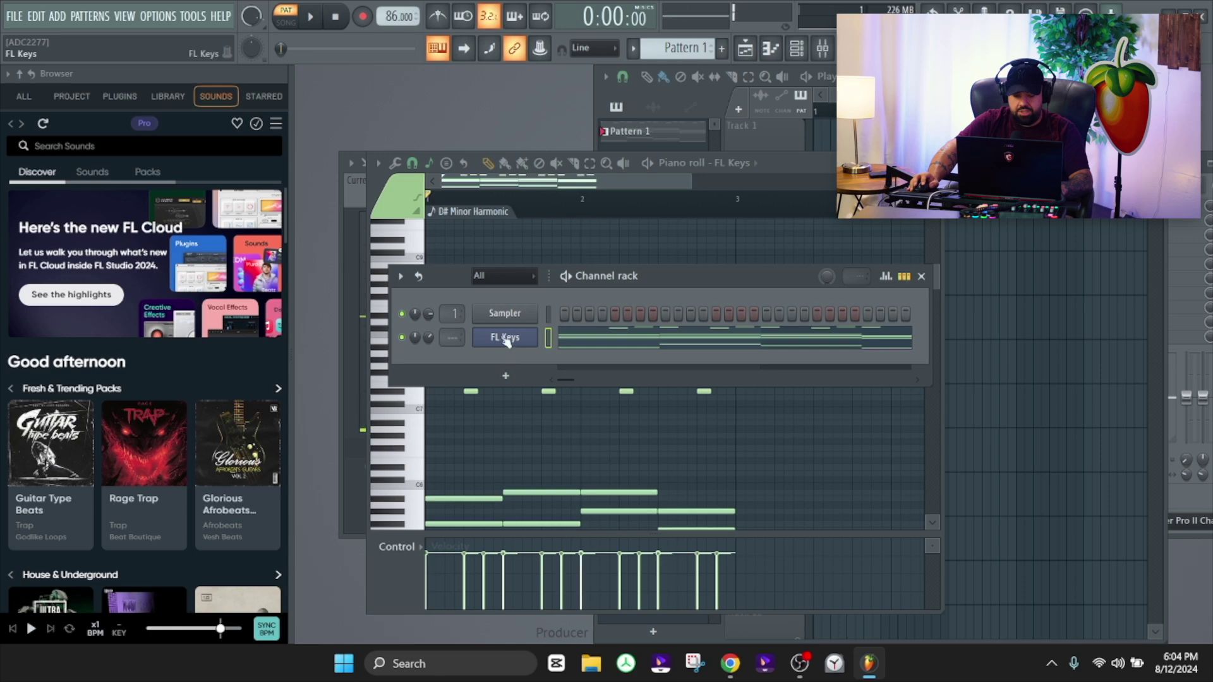
{"action": "right_click", "coordinate": [506, 341]}
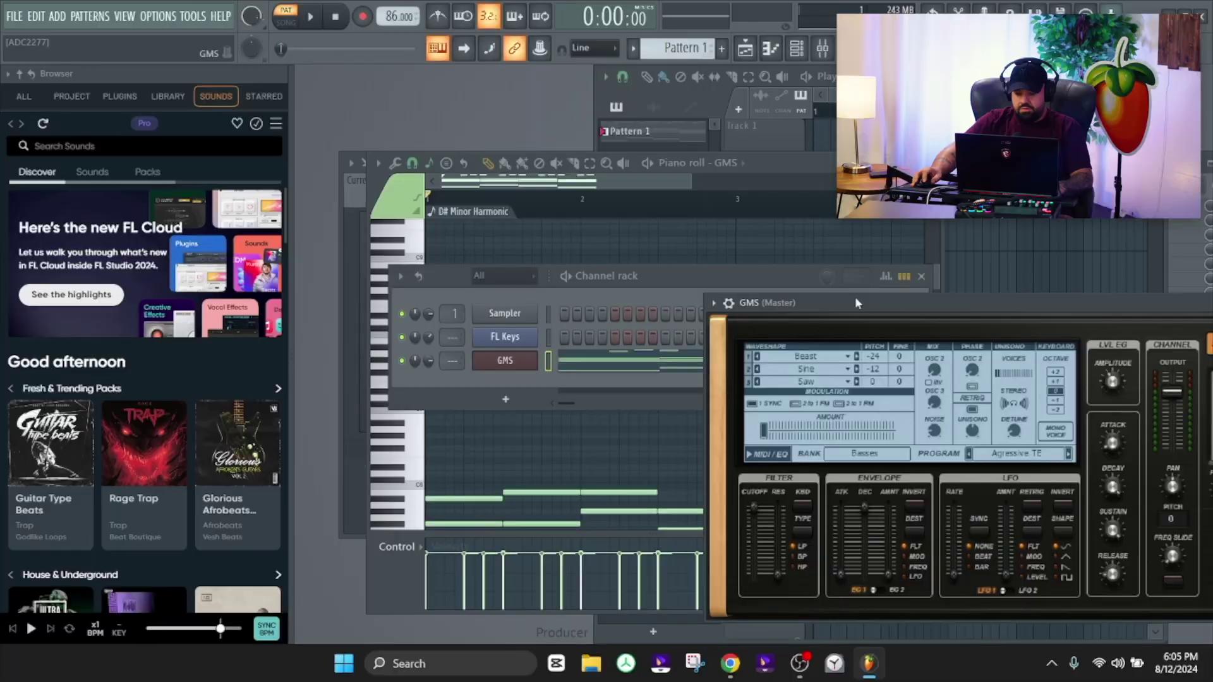
Audition presets in GMS's Pads & Textures bank against the playing pattern and load Pad 2 MC
{"action": "left_click_drag", "start_coordinate": [855, 297], "coordinate": [670, 259]}
{"action": "left_click", "coordinate": [661, 411]}
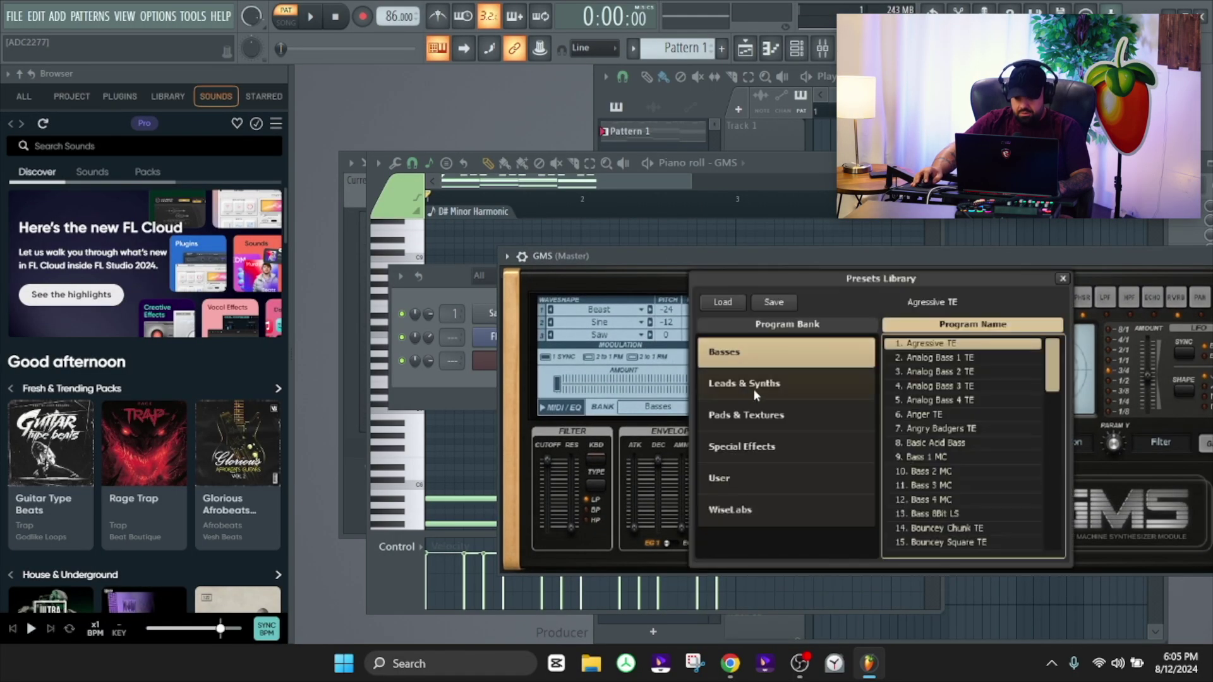
{"action": "left_click", "coordinate": [767, 418]}
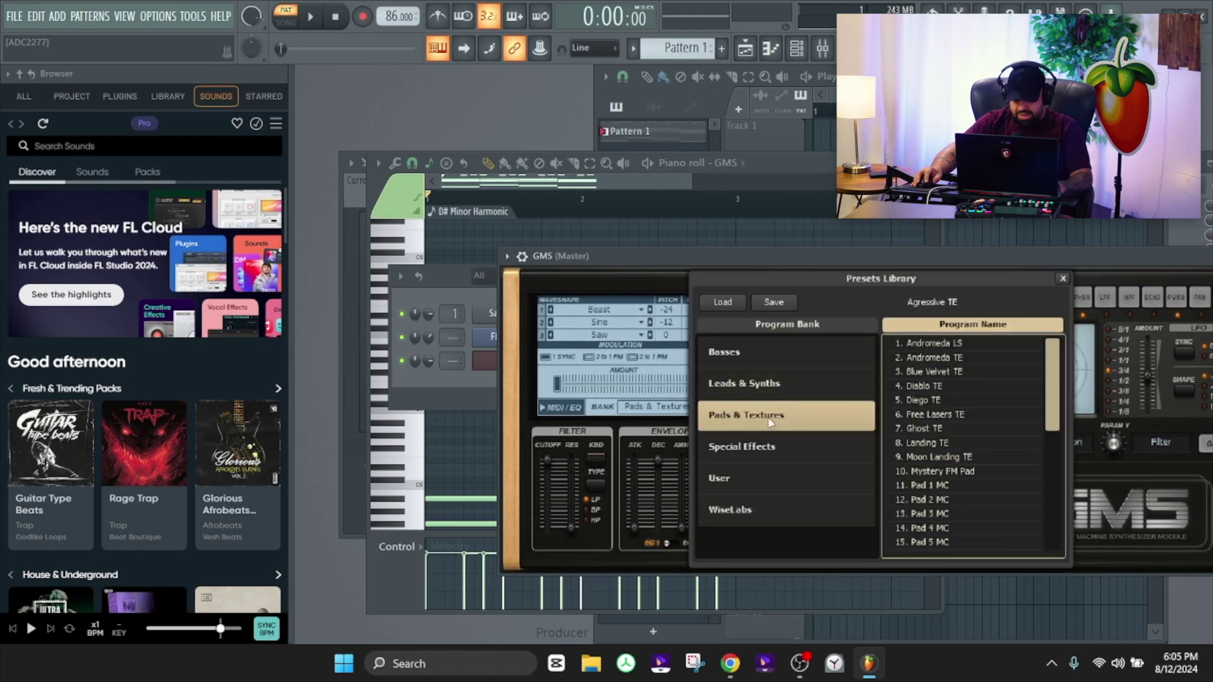
{"action": "left_click", "coordinate": [935, 358]}
{"action": "key", "text": "space"}
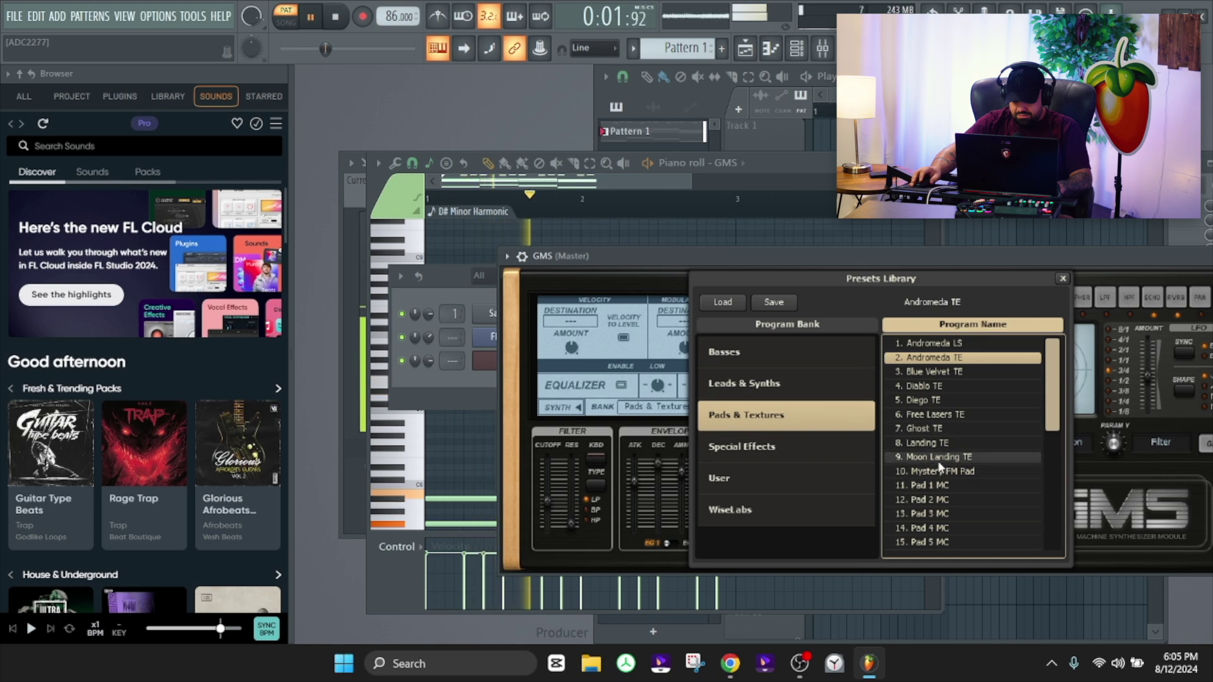
{"action": "scroll", "coordinate": [940, 466], "scroll_direction": "down", "scroll_amount": 1}
{"action": "left_click", "coordinate": [936, 460]}
{"action": "scroll", "coordinate": [939, 468], "scroll_direction": "down", "scroll_amount": 4}
{"action": "key", "text": "space"}
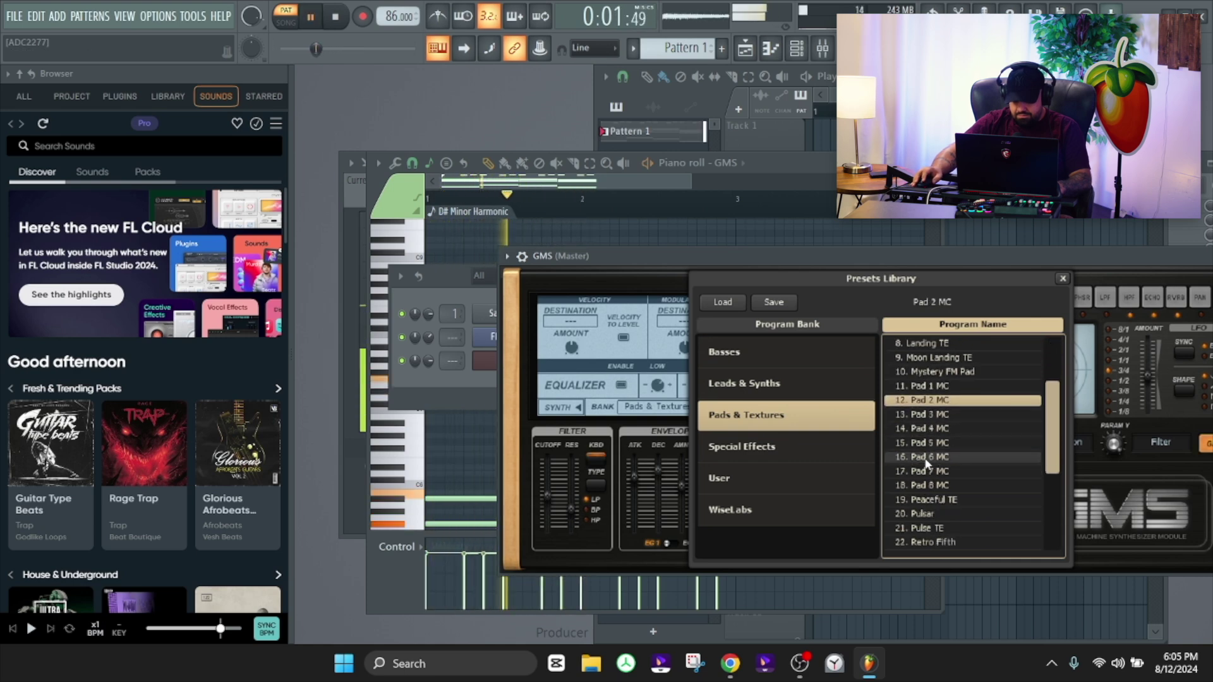
Review the GMS notes, stop playback, enlarge the piano roll and select all the high melody notes
{"action": "left_click", "coordinate": [431, 297]}
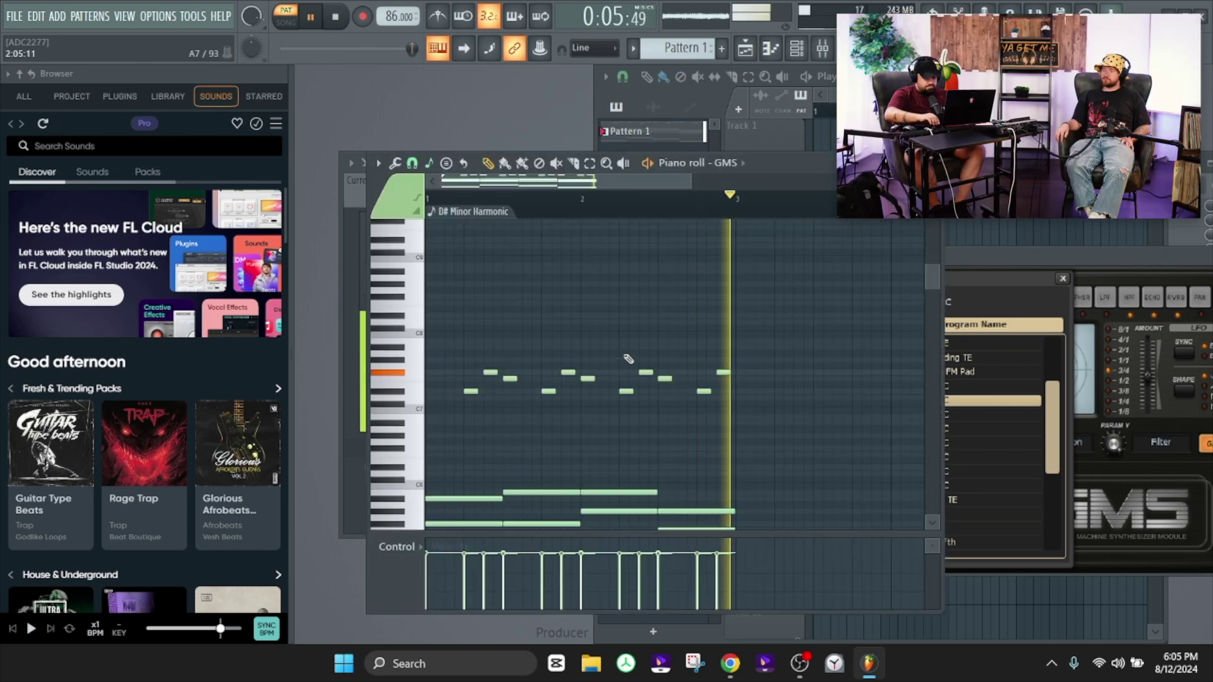
{"action": "scroll", "coordinate": [629, 358], "scroll_direction": "down", "scroll_amount": 5}
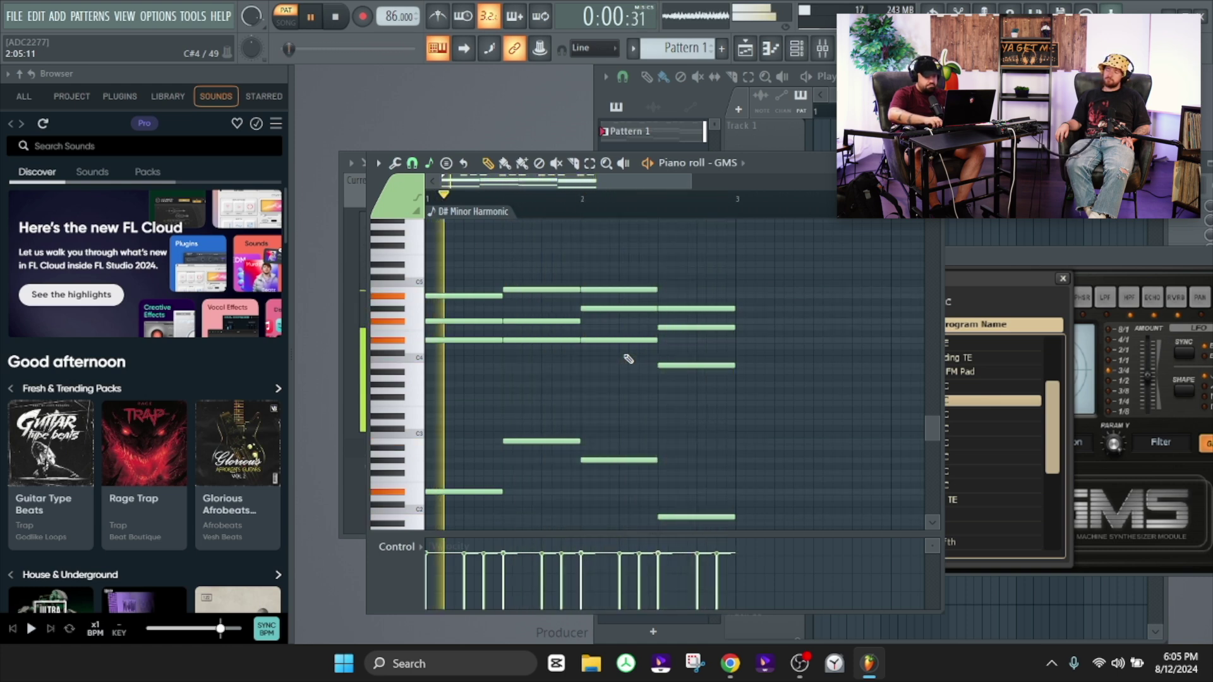
{"action": "key", "text": "space"}
{"action": "scroll", "coordinate": [645, 330], "scroll_direction": "up", "scroll_amount": 2}
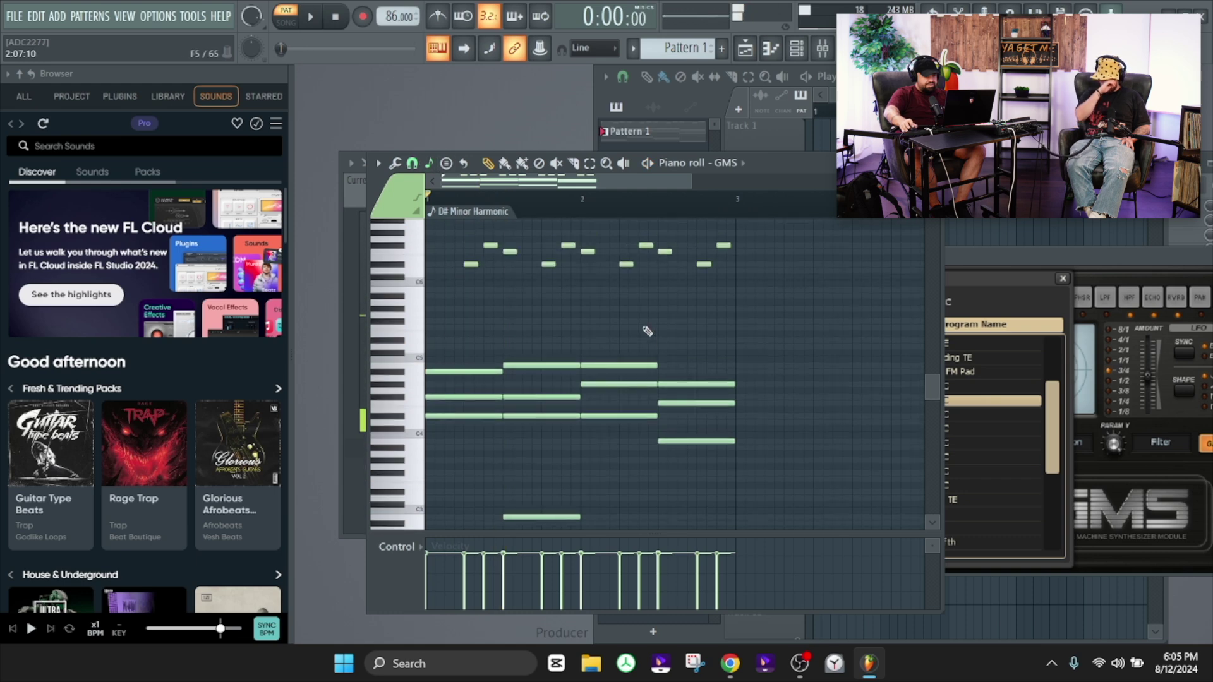
{"action": "double_click", "coordinate": [783, 159]}
{"action": "scroll", "coordinate": [802, 215], "scroll_direction": "up", "scroll_amount": 1}
{"action": "key", "text": "space"}
{"action": "key", "text": "space"}
{"action": "left_click_drag", "start_coordinate": [936, 163], "coordinate": [345, 279]}
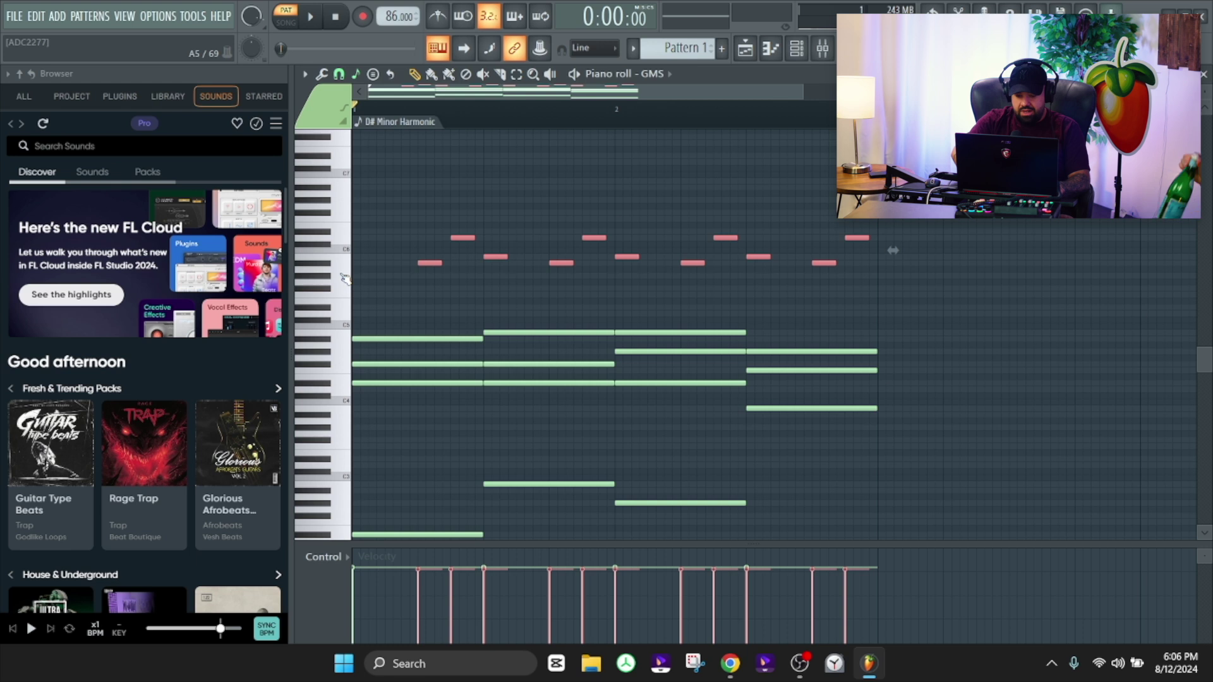
Lower the selected melody notes by two scale steps and audition them over the chords
{"action": "key", "text": "Down"}
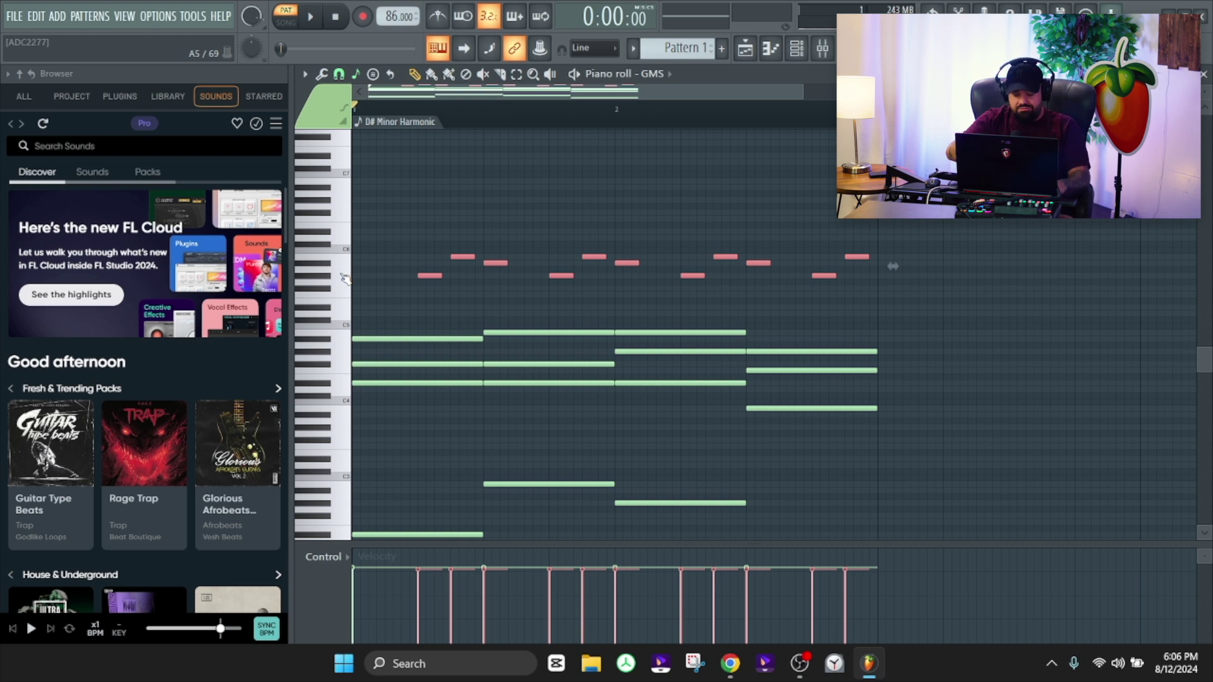
{"action": "key", "text": "space"}
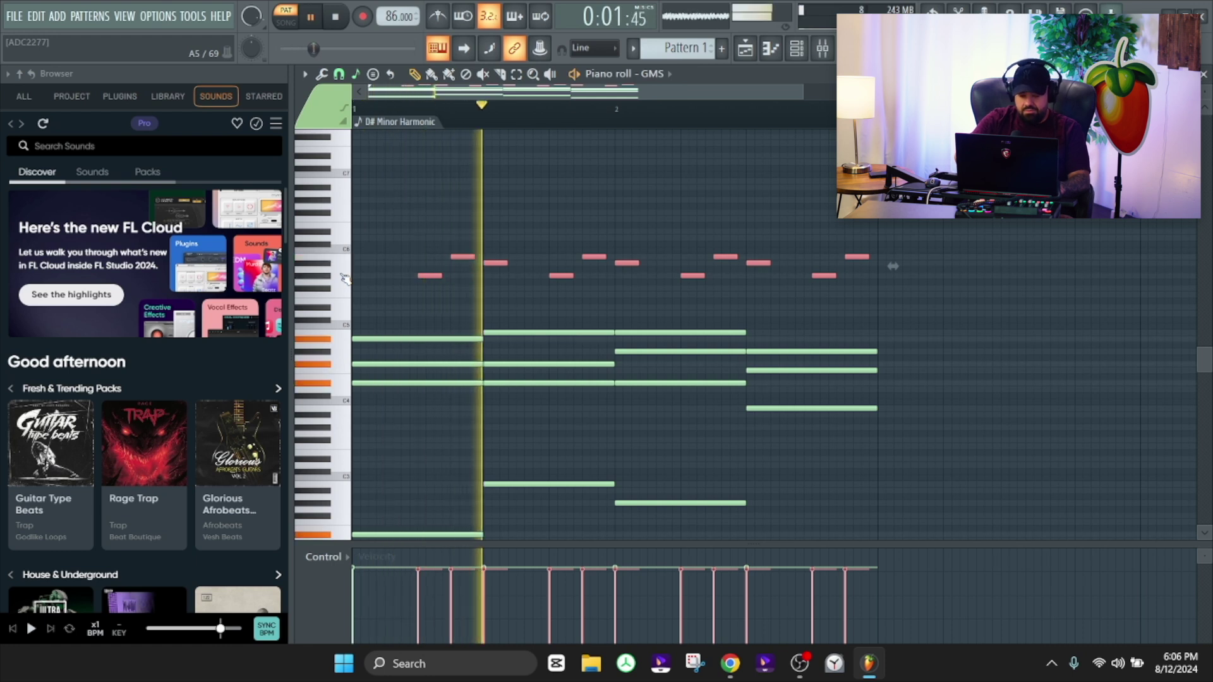
{"action": "key", "text": "shift+Down"}
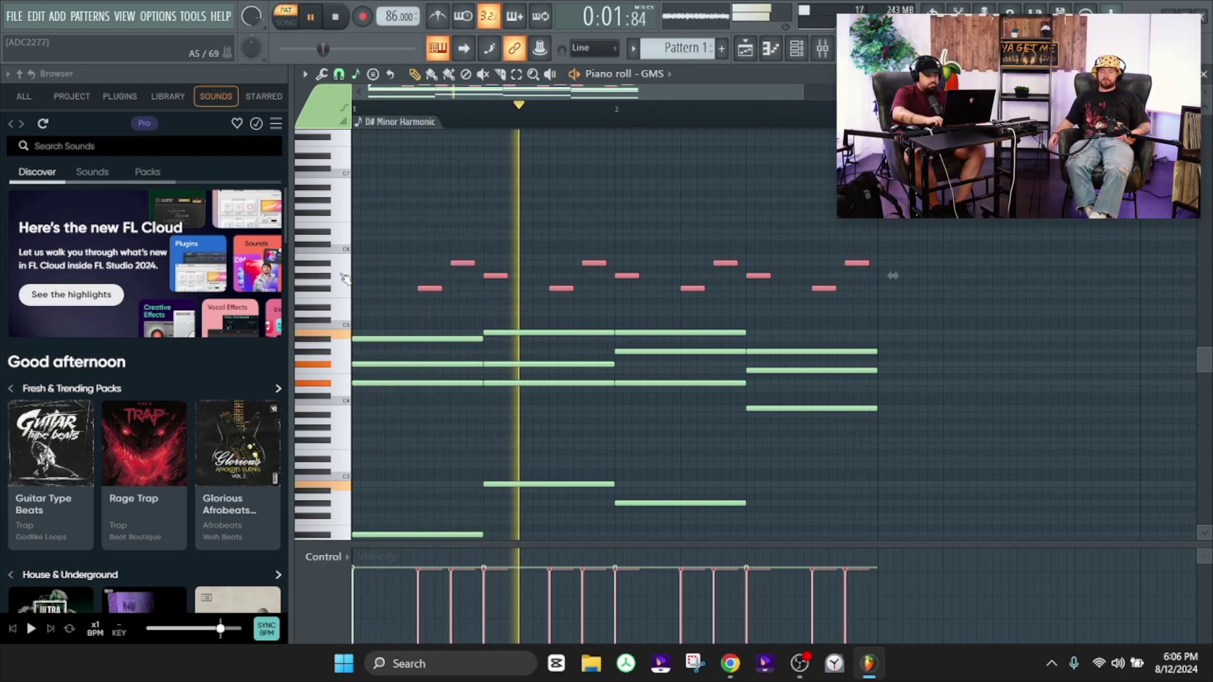
{"action": "key", "text": "space"}
Raise the selected melody notes one octave, audition the pattern, and restore the smaller piano roll window
{"action": "key", "text": "ctrl+Up"}
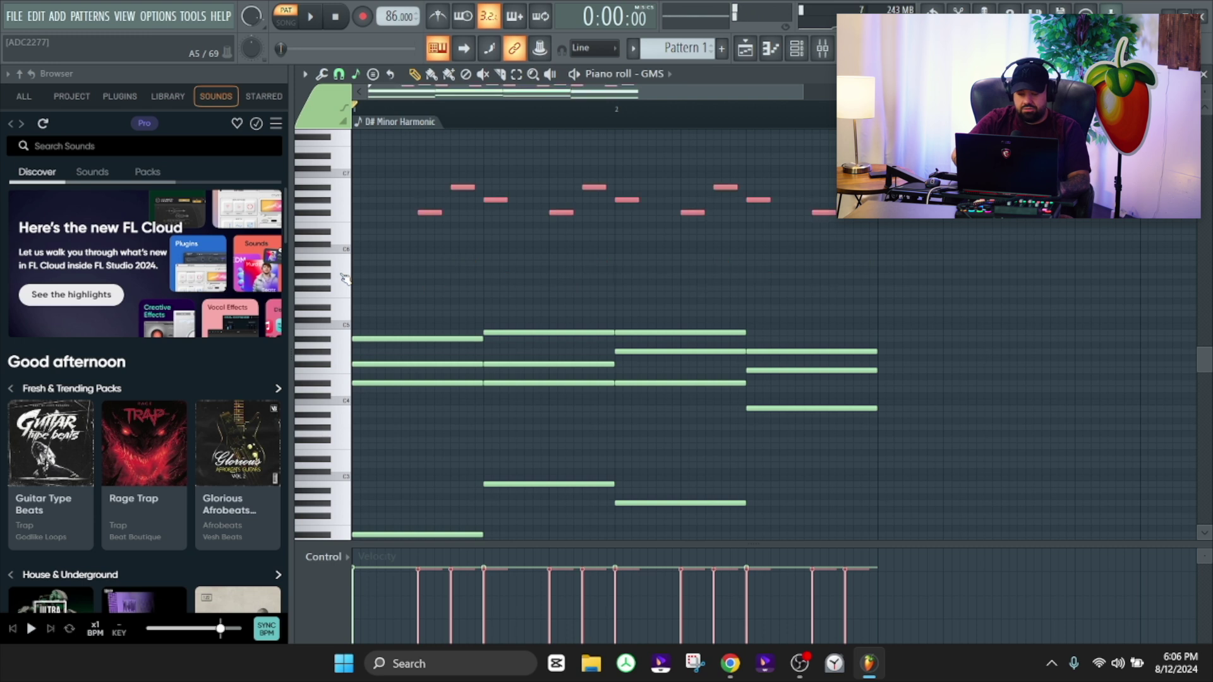
{"action": "key", "text": "space"}
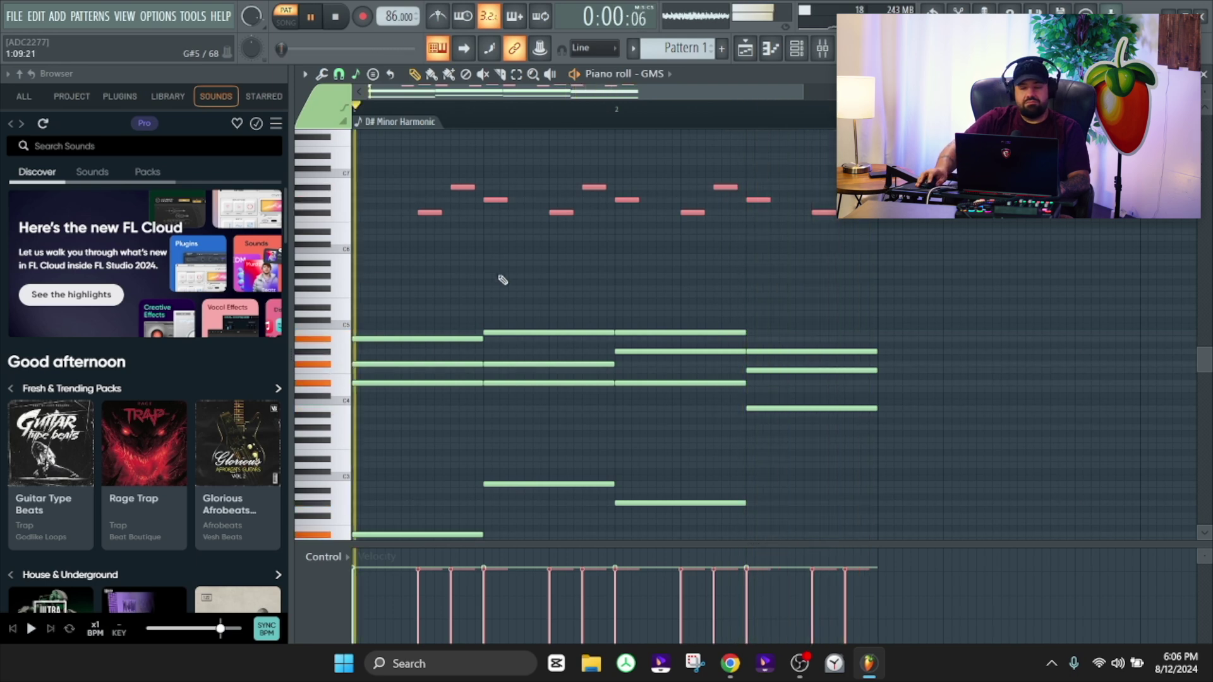
{"action": "scroll", "coordinate": [704, 268], "scroll_direction": "down", "scroll_amount": 3}
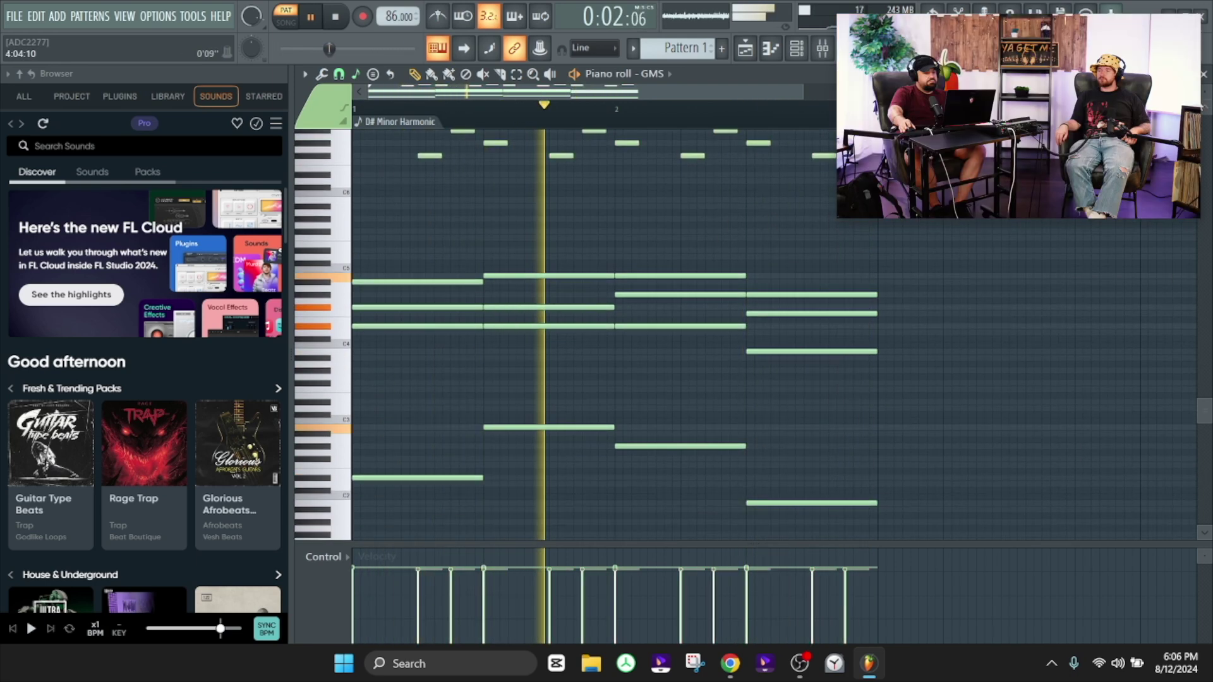
{"action": "scroll", "coordinate": [695, 372], "scroll_direction": "down", "scroll_amount": 3}
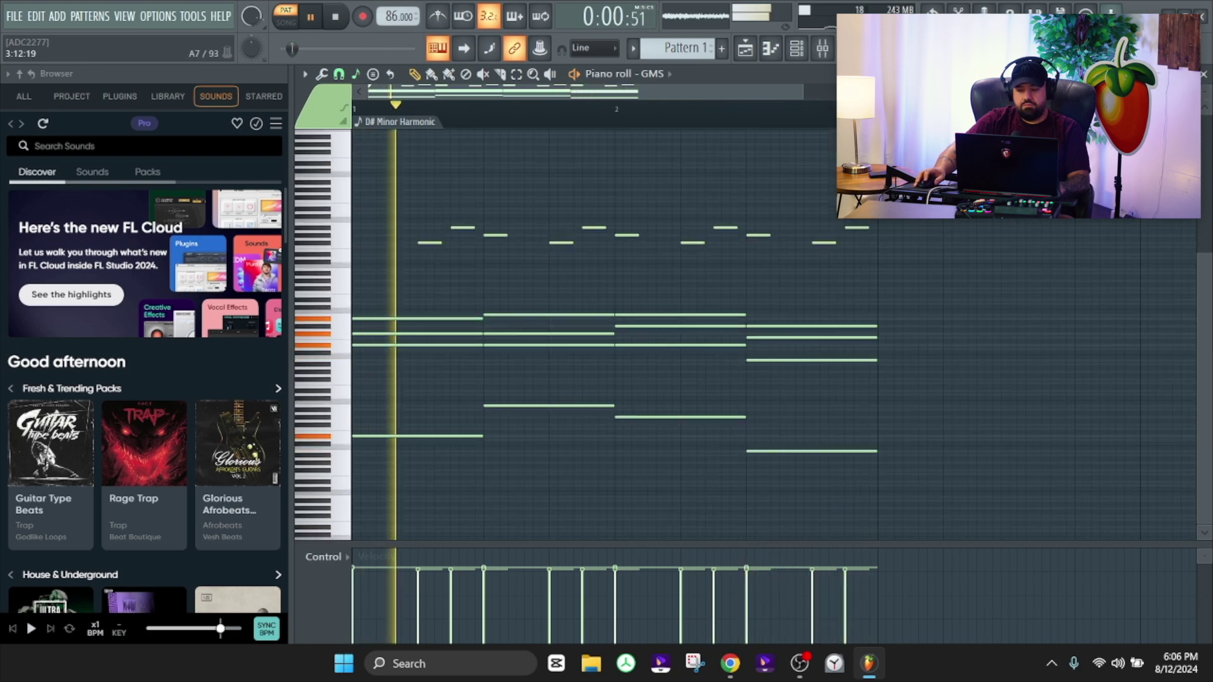
{"action": "key", "text": "space"}
{"action": "key", "text": "Return"}
Clone the GMS channel and copy its notes into the GMS #2 channel
{"action": "key", "text": "F6"}
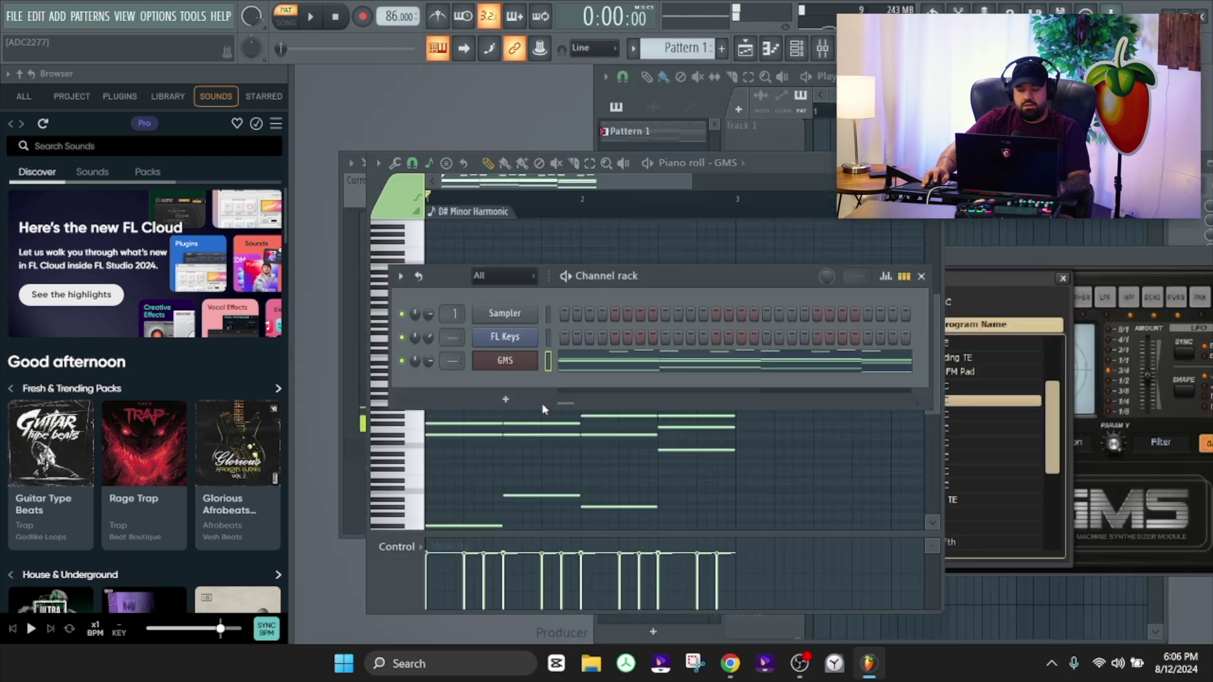
{"action": "right_click", "coordinate": [521, 365]}
{"action": "left_click", "coordinate": [563, 515]}
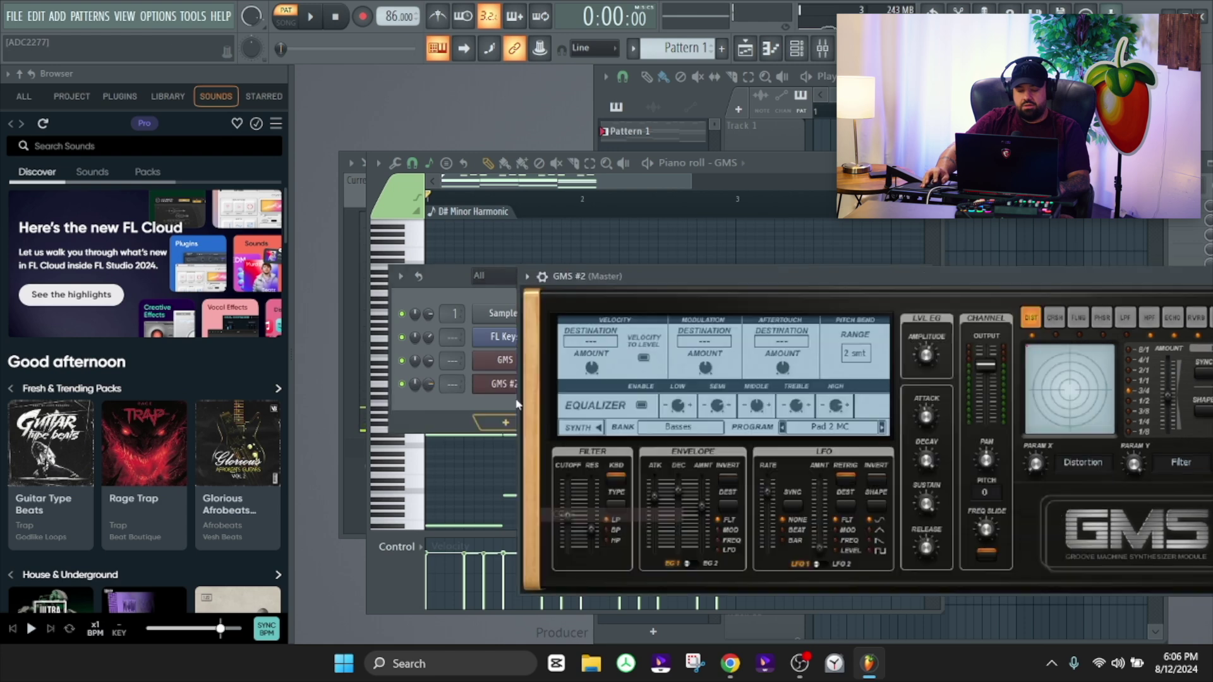
{"action": "right_click", "coordinate": [509, 360]}
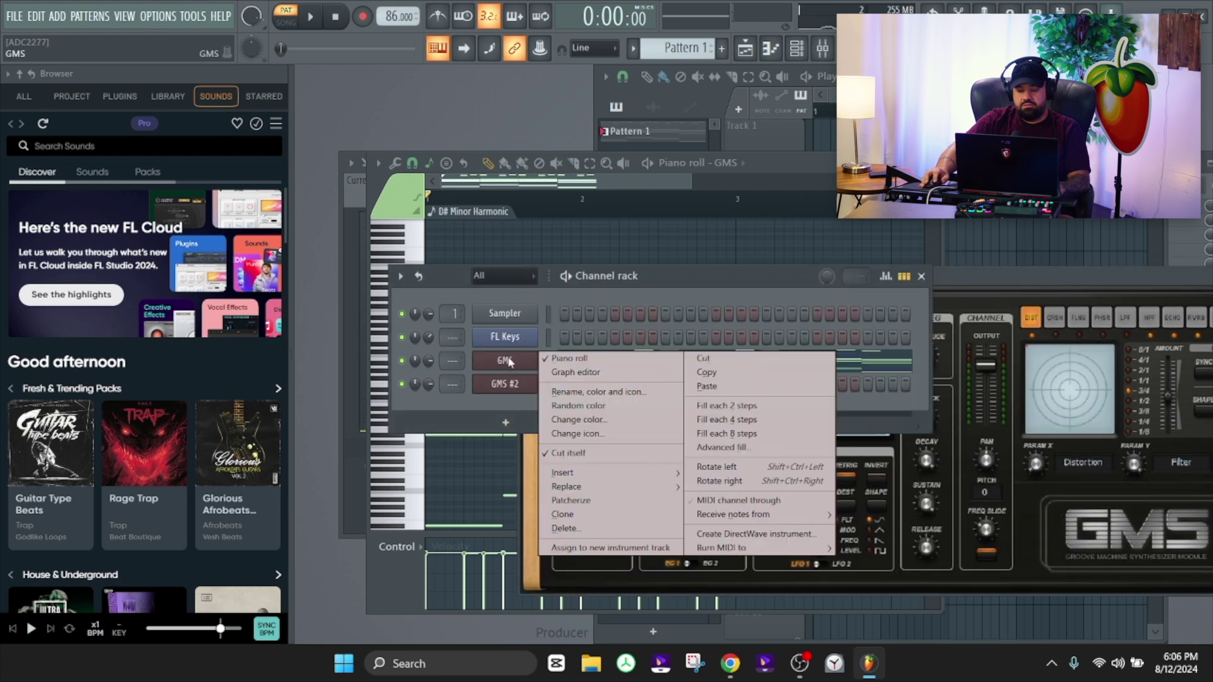
{"action": "left_click", "coordinate": [708, 373]}
{"action": "right_click", "coordinate": [542, 385]}
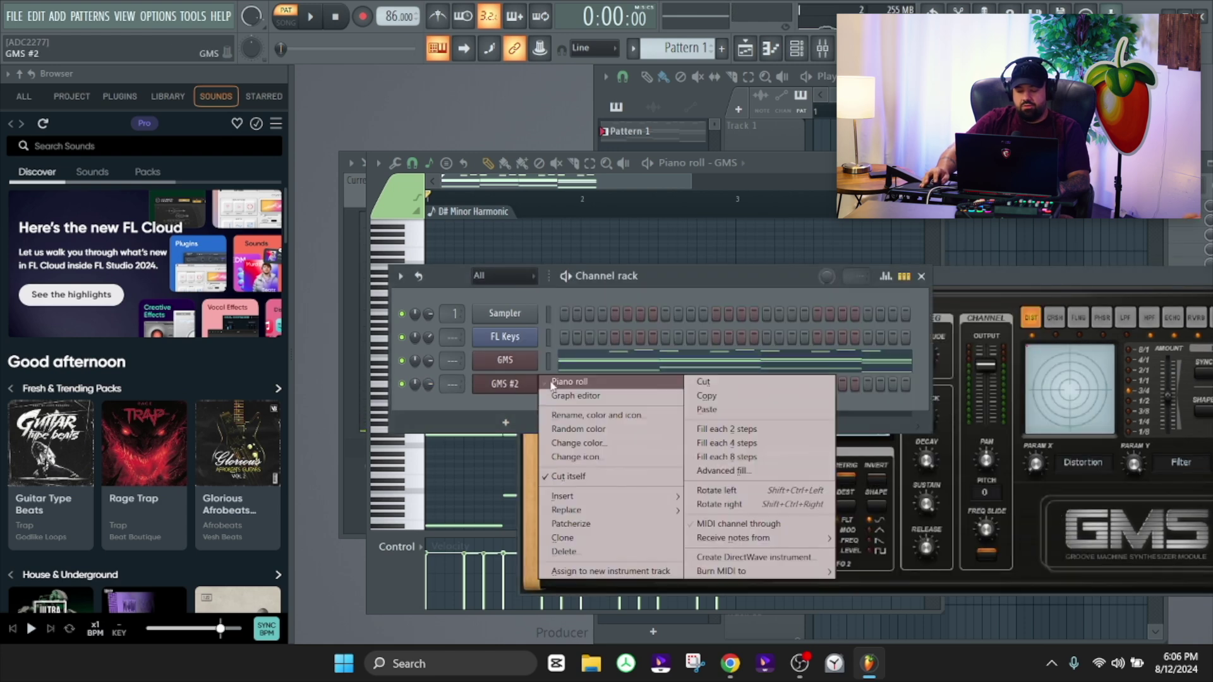
{"action": "left_click", "coordinate": [709, 408]}
Delete all the chord and bass notes from GMS #2, keeping only the melody
{"action": "left_click", "coordinate": [639, 386]}
{"action": "scroll", "coordinate": [596, 382], "scroll_direction": "down", "scroll_amount": 2}
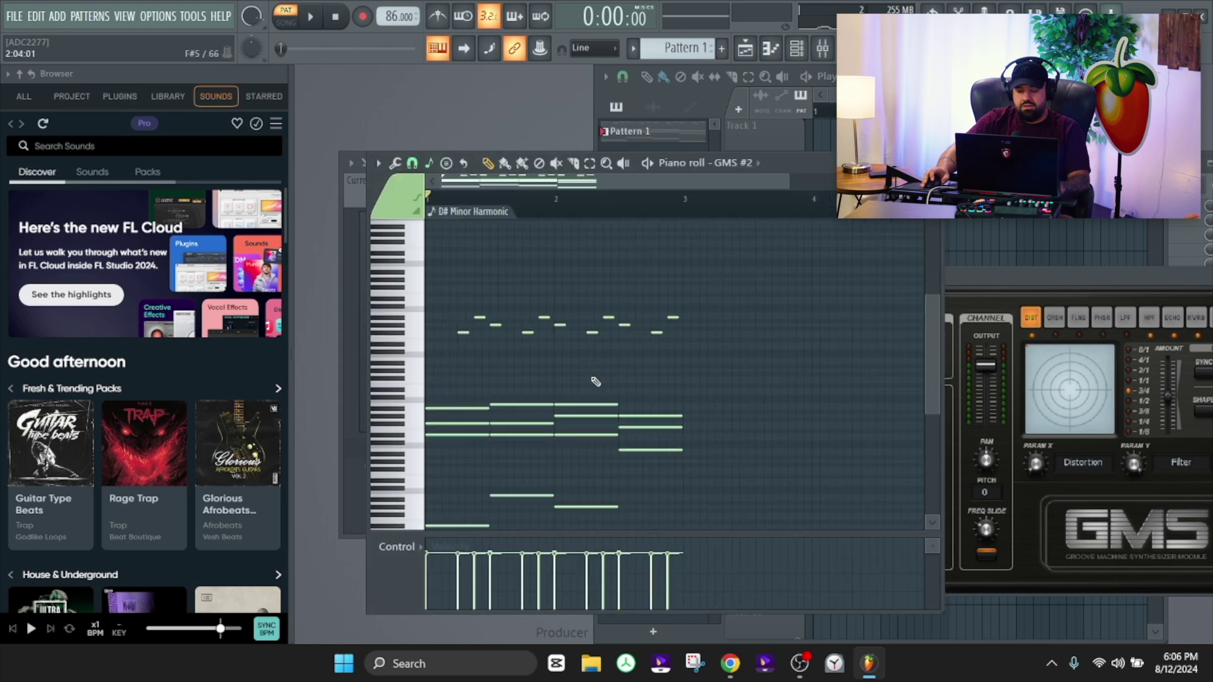
{"action": "scroll", "coordinate": [666, 384], "scroll_direction": "down", "scroll_amount": 2}
{"action": "scroll", "coordinate": [668, 382], "scroll_direction": "down", "scroll_amount": 1}
{"action": "left_click_drag", "start_coordinate": [678, 323], "coordinate": [392, 537]}
{"action": "key", "text": "Delete"}
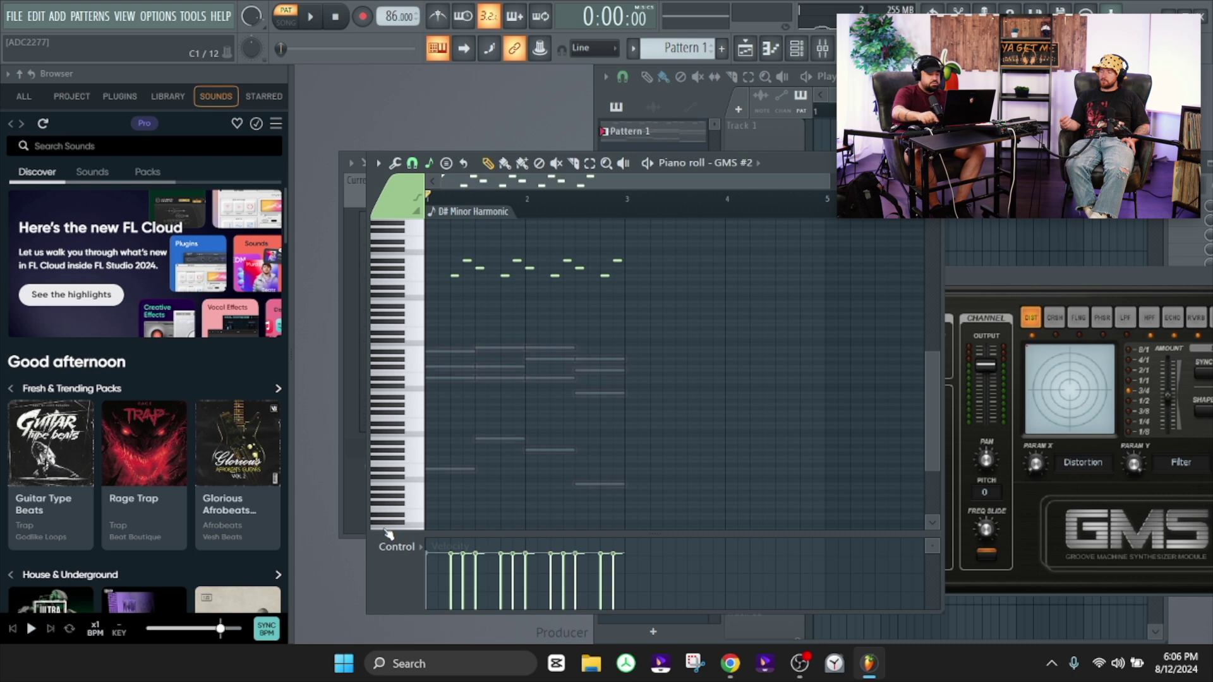
Select the high melody notes in the original GMS channel's piano roll and delete them, keeping the chords
{"action": "key", "text": "F6"}
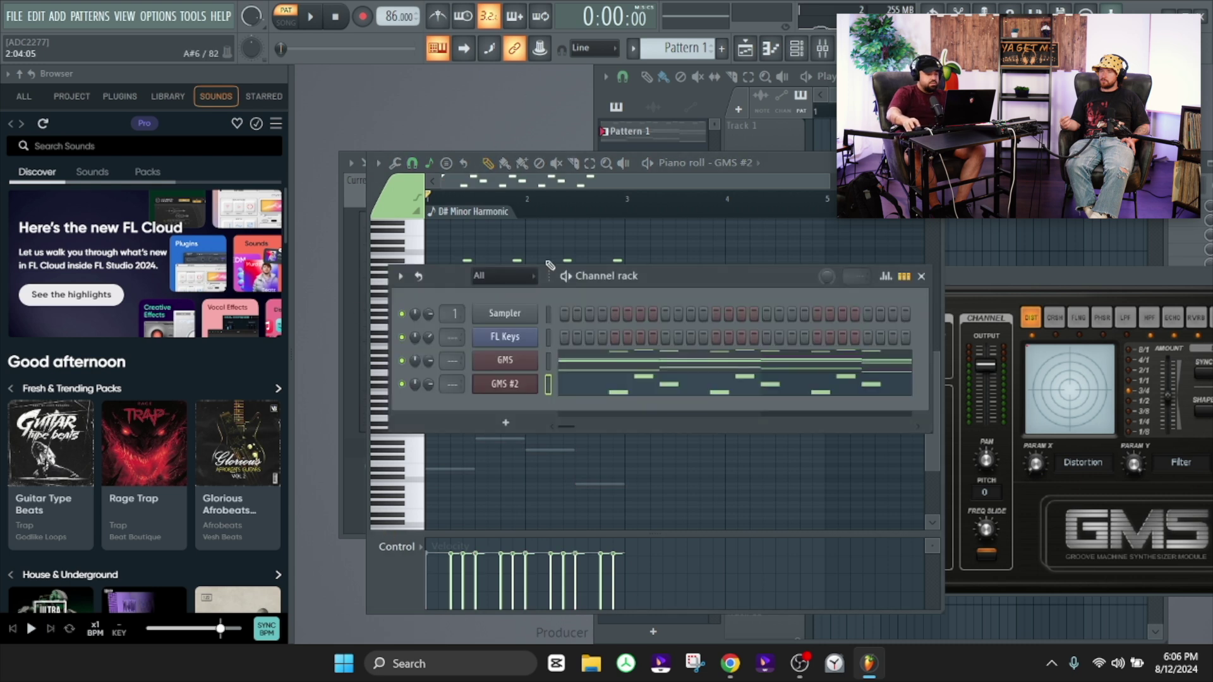
{"action": "left_click", "coordinate": [640, 369]}
{"action": "left_click_drag", "start_coordinate": [651, 228], "coordinate": [435, 314]}
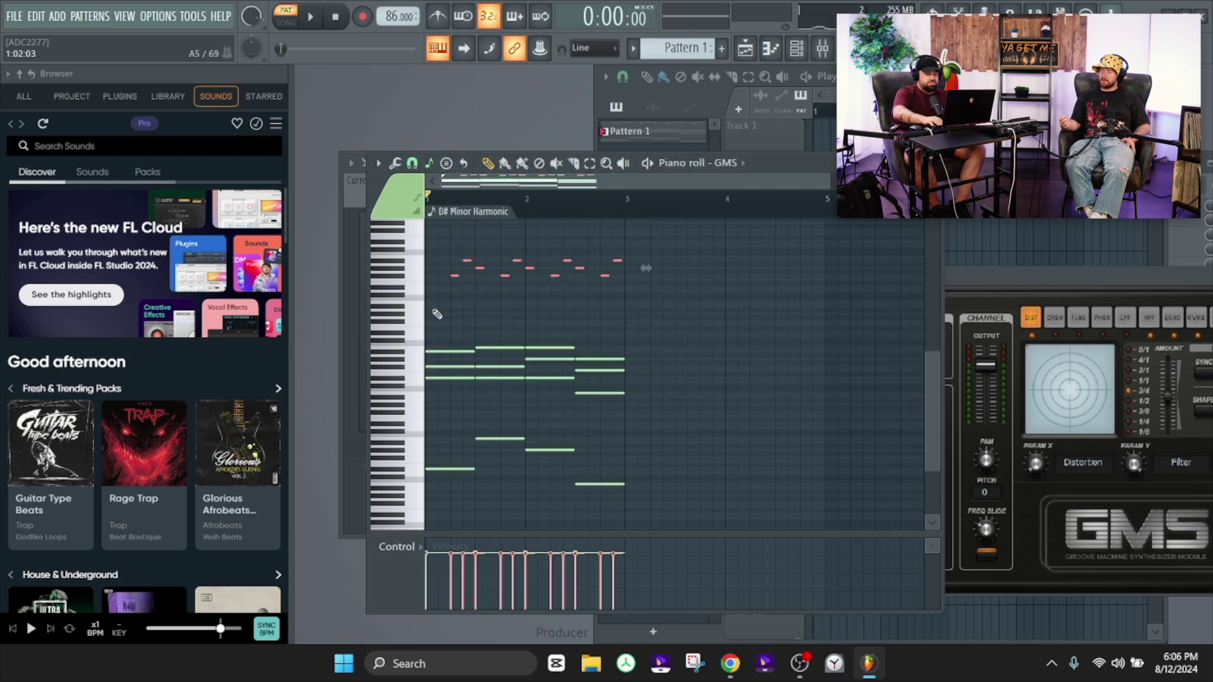
Open the GMS #2 synth and audition the Analog Bass presets while the pattern plays
{"action": "key", "text": "F6"}
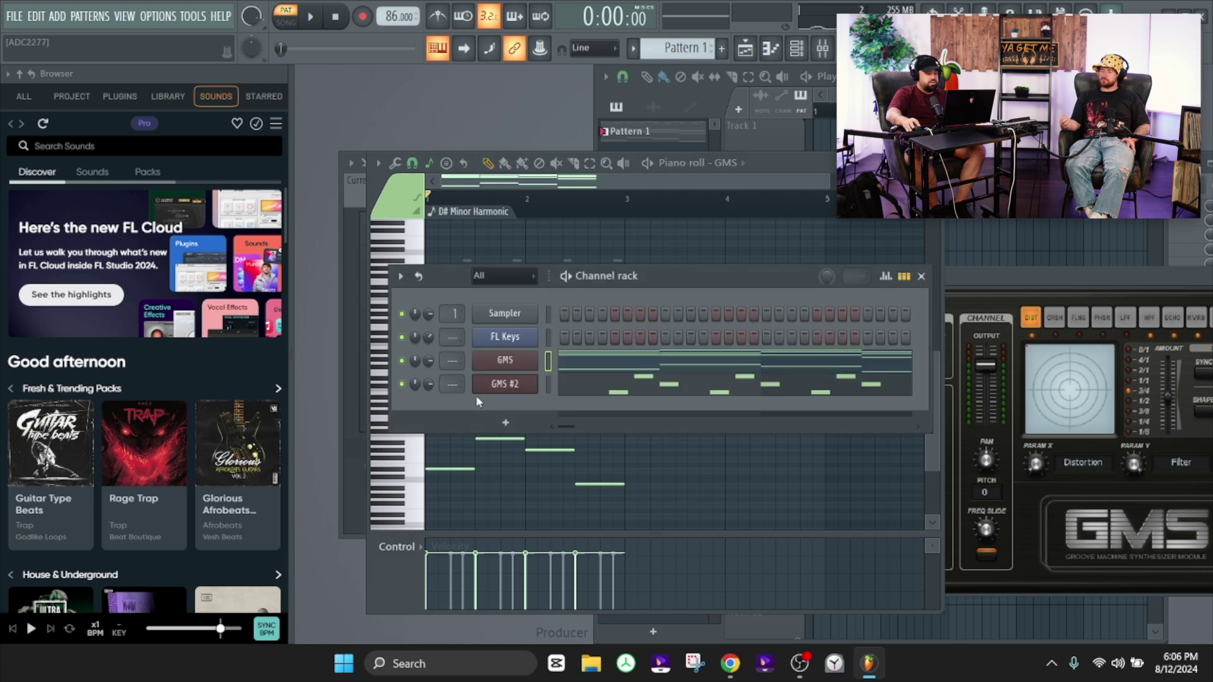
{"action": "left_click", "coordinate": [505, 384]}
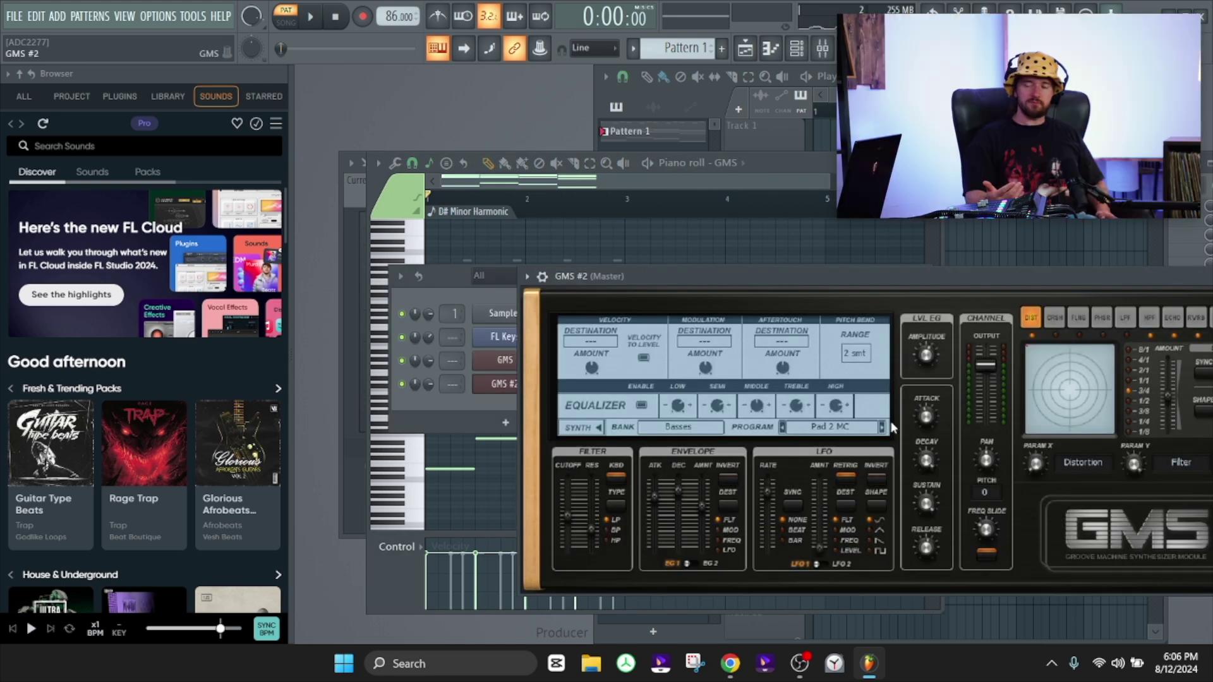
{"action": "left_click", "coordinate": [881, 428]}
{"action": "key", "text": "space"}
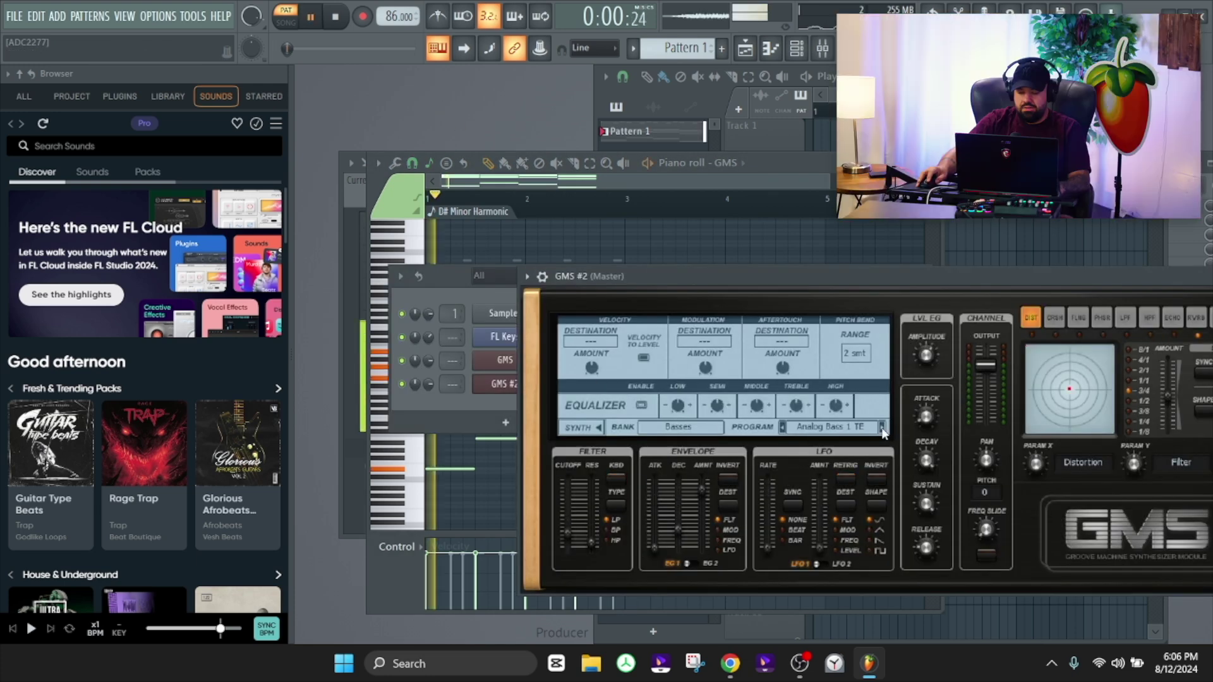
{"action": "left_click", "coordinate": [882, 429]}
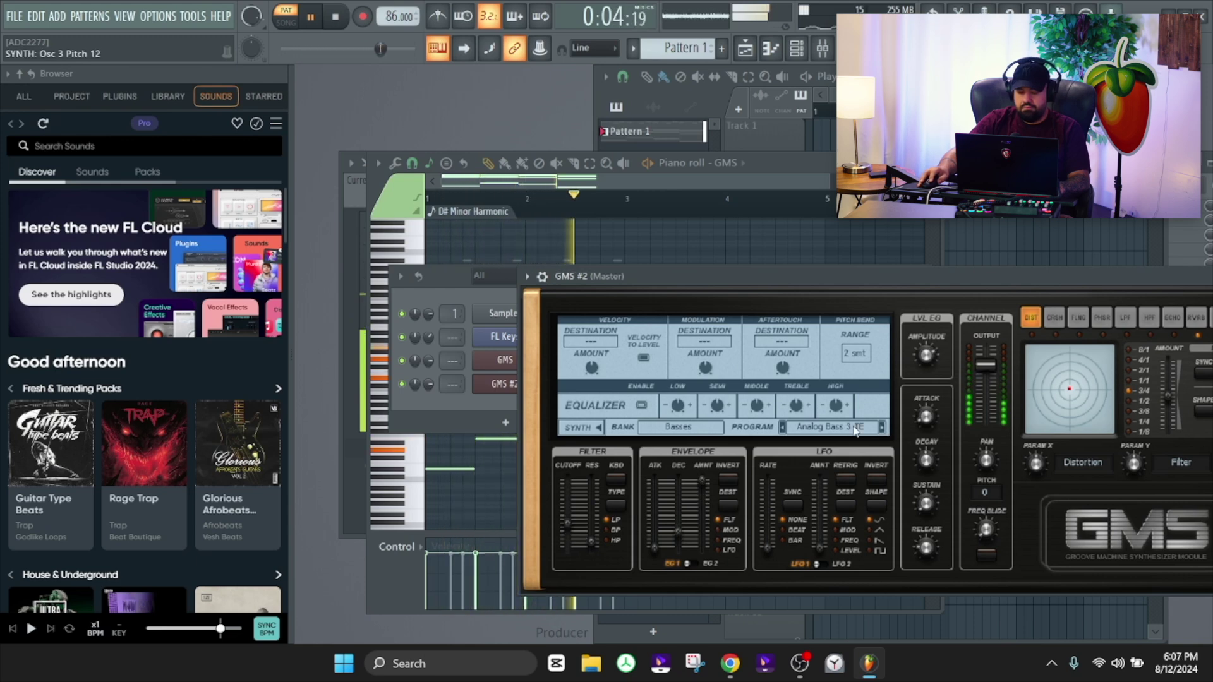
Switch GMS #2 to the WiseLabs preset bank and audition its bass and bell presets, including Bell FM Bell
{"action": "left_click", "coordinate": [703, 428]}
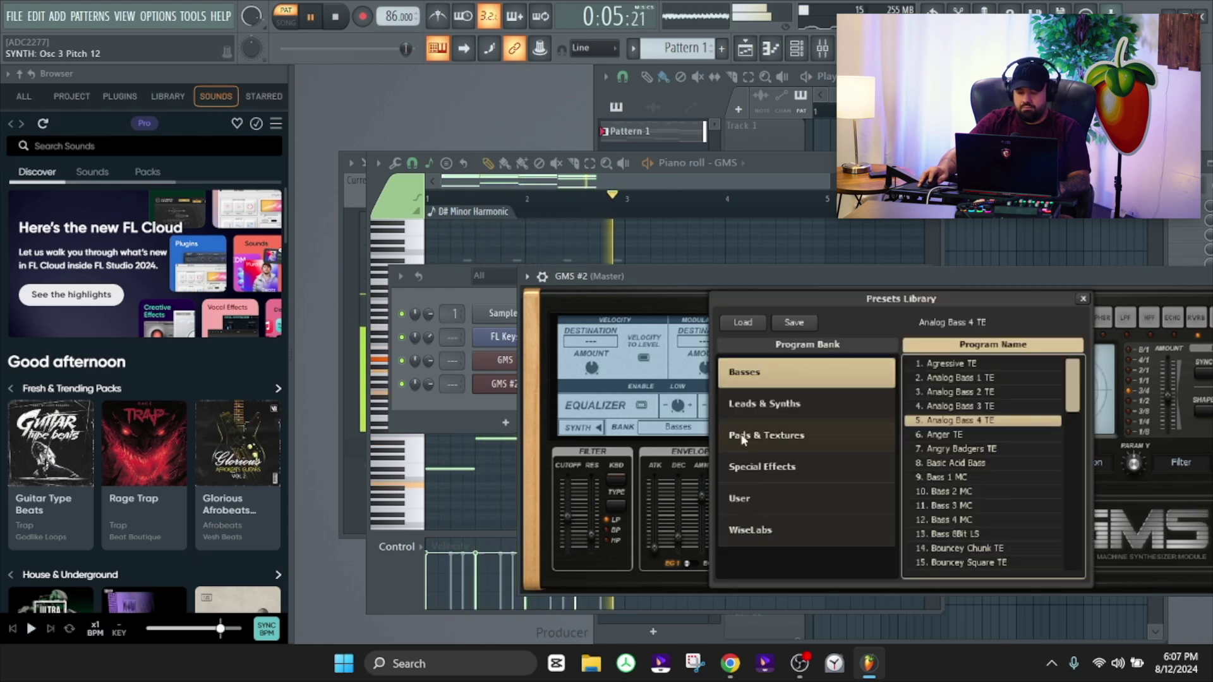
{"action": "left_click", "coordinate": [767, 532]}
{"action": "left_click", "coordinate": [954, 421]}
{"action": "scroll", "coordinate": [958, 433], "scroll_direction": "down", "scroll_amount": 3}
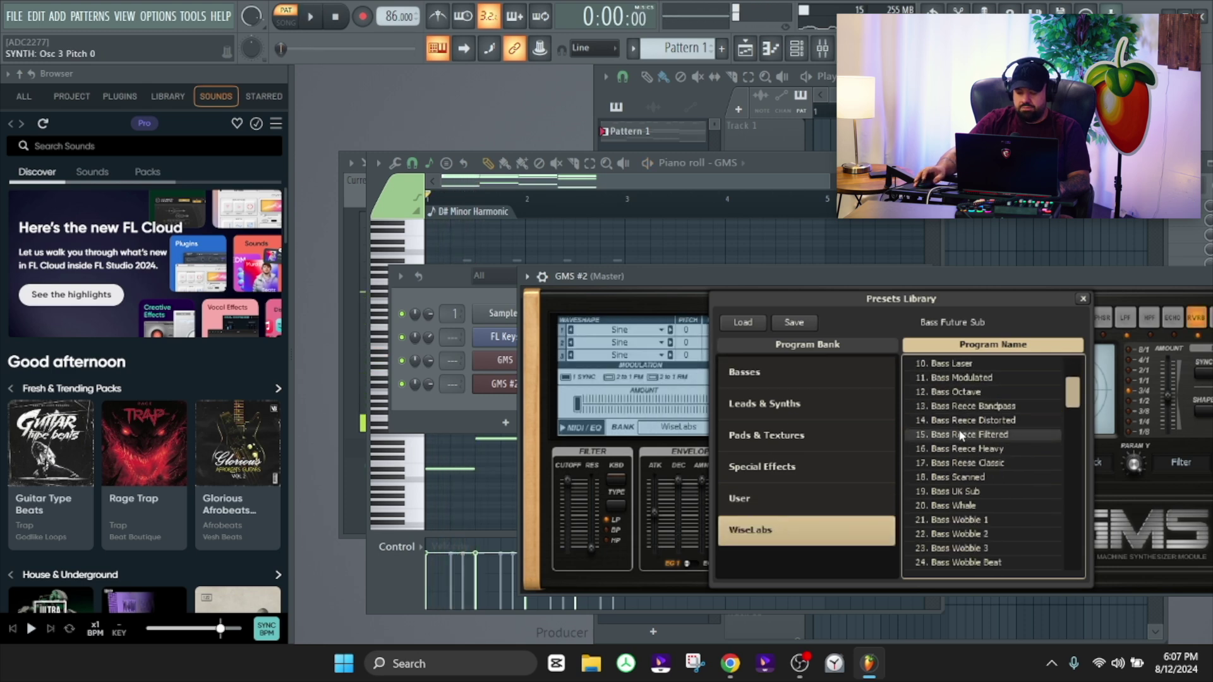
{"action": "scroll", "coordinate": [958, 436], "scroll_direction": "down", "scroll_amount": 1}
{"action": "key", "text": "space"}
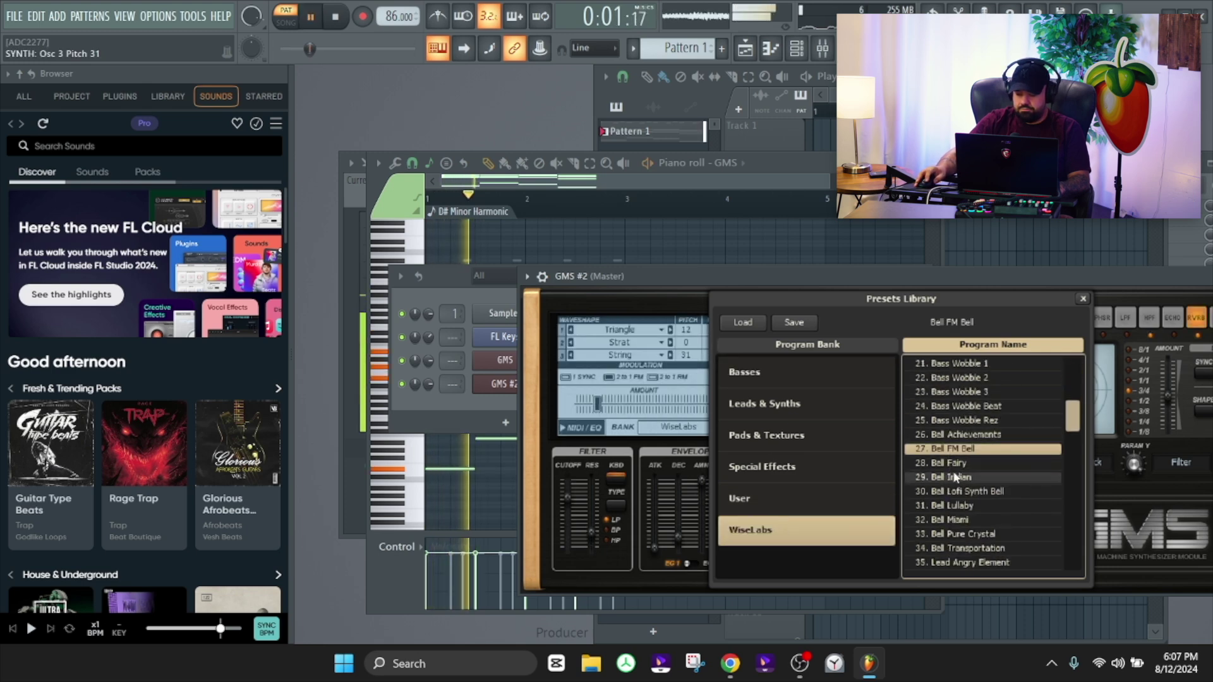
Audition further WiseLabs bell and lead presets, including Bell Miami, and load Lead Chaos in GMS #2
{"action": "left_click", "coordinate": [956, 478]}
{"action": "scroll", "coordinate": [956, 479], "scroll_direction": "down", "scroll_amount": 1}
{"action": "left_click", "coordinate": [956, 478]}
{"action": "scroll", "coordinate": [956, 478], "scroll_direction": "down", "scroll_amount": 1}
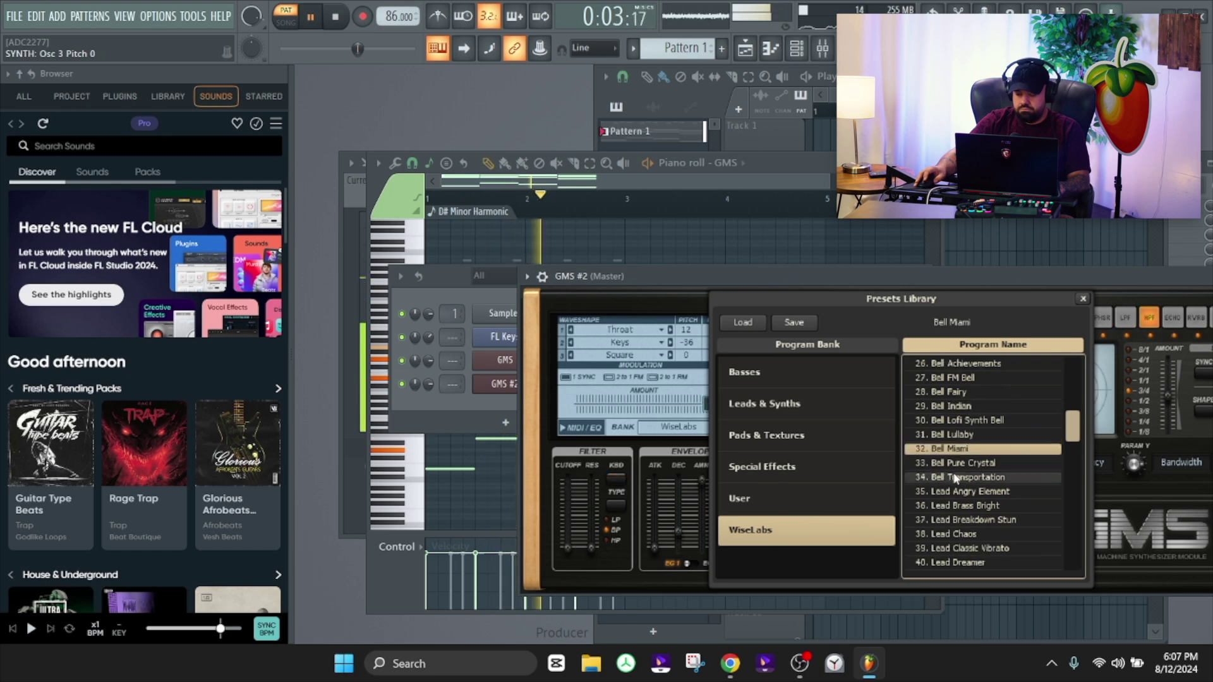
{"action": "left_click", "coordinate": [967, 504]}
{"action": "scroll", "coordinate": [968, 501], "scroll_direction": "down", "scroll_amount": 1}
{"action": "left_click", "coordinate": [966, 496]}
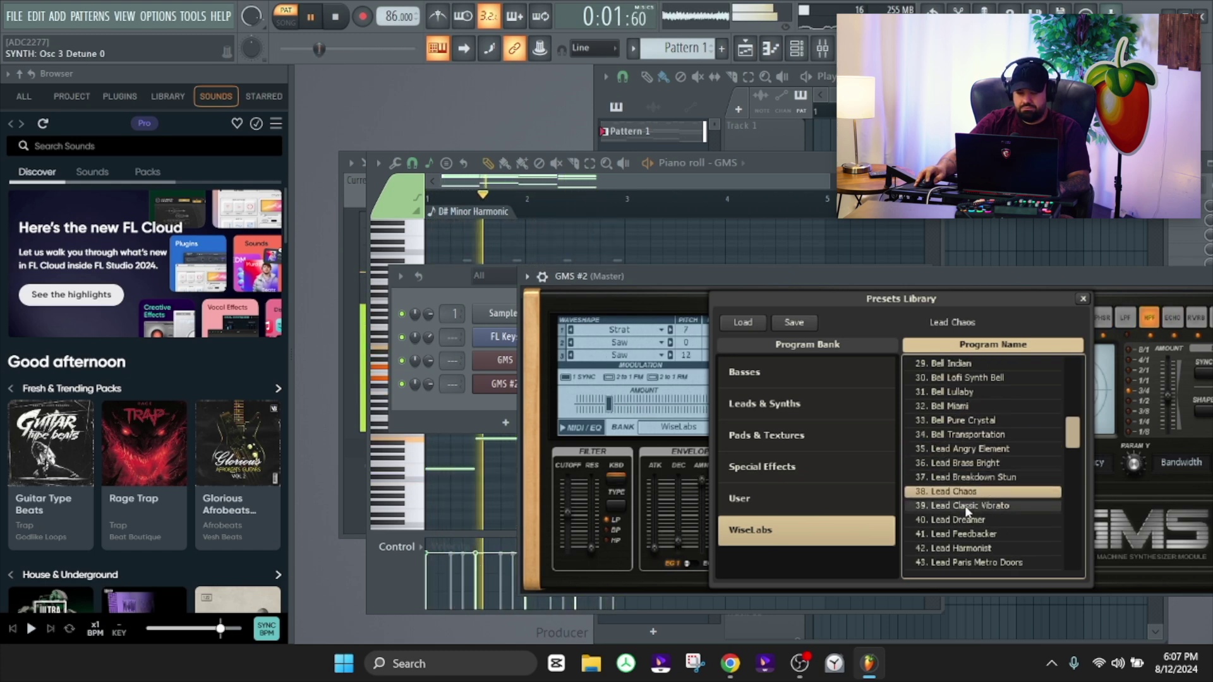
Stop playback and open the GMS #2 piano roll to examine the pitches of its melody notes
{"action": "left_click", "coordinate": [718, 241]}
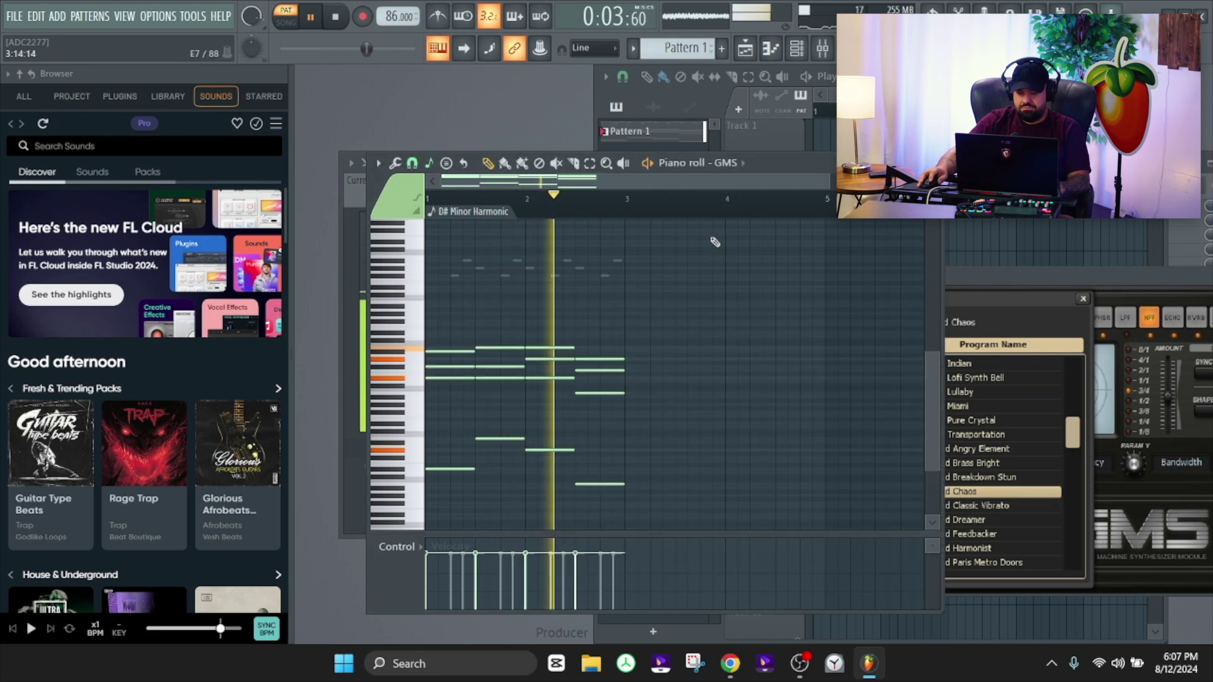
{"action": "key", "text": "F6"}
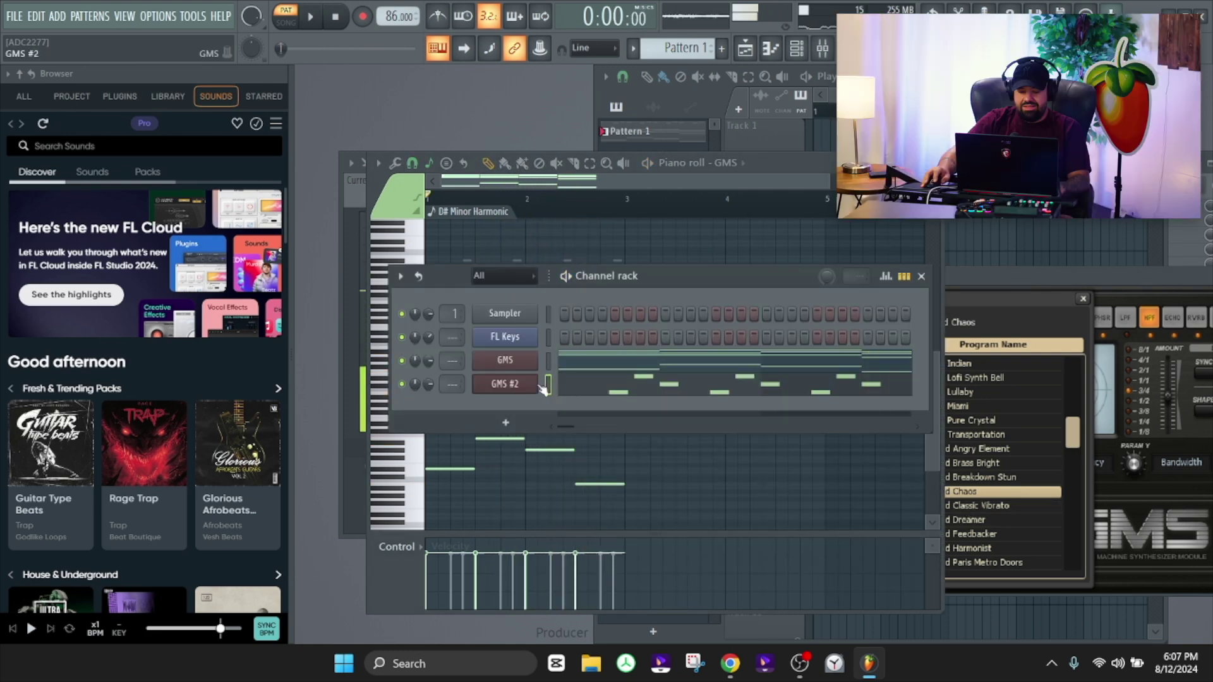
{"action": "right_click", "coordinate": [525, 391]}
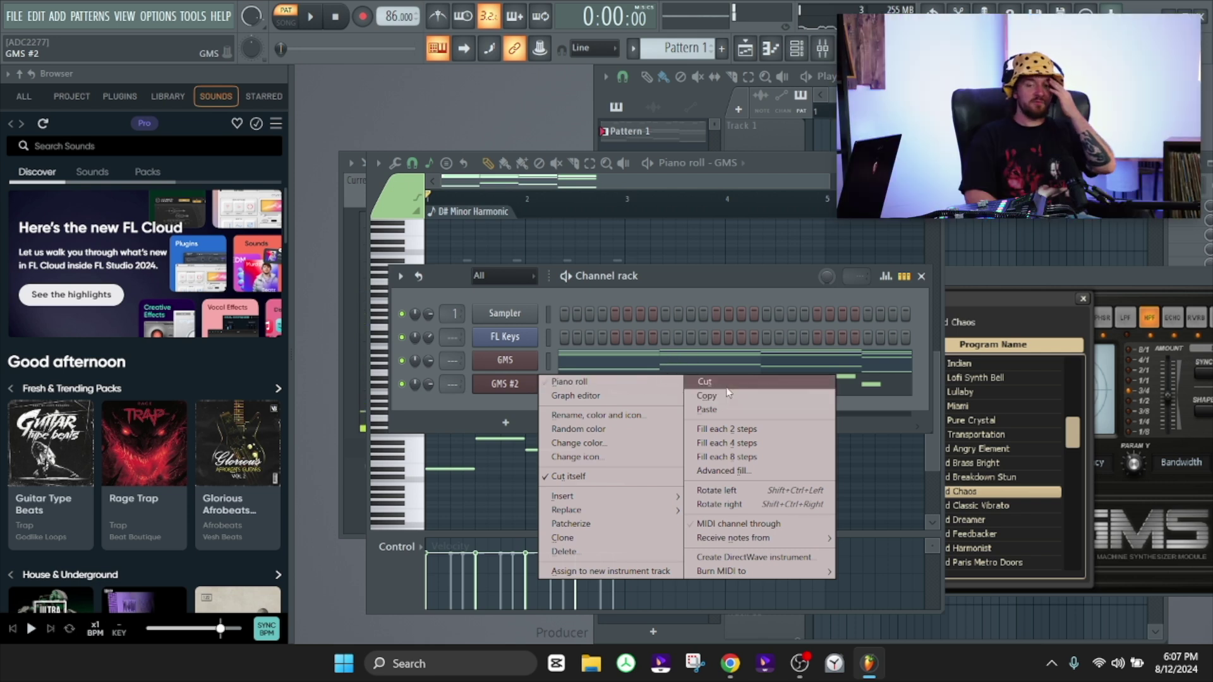
{"action": "left_click", "coordinate": [625, 382]}
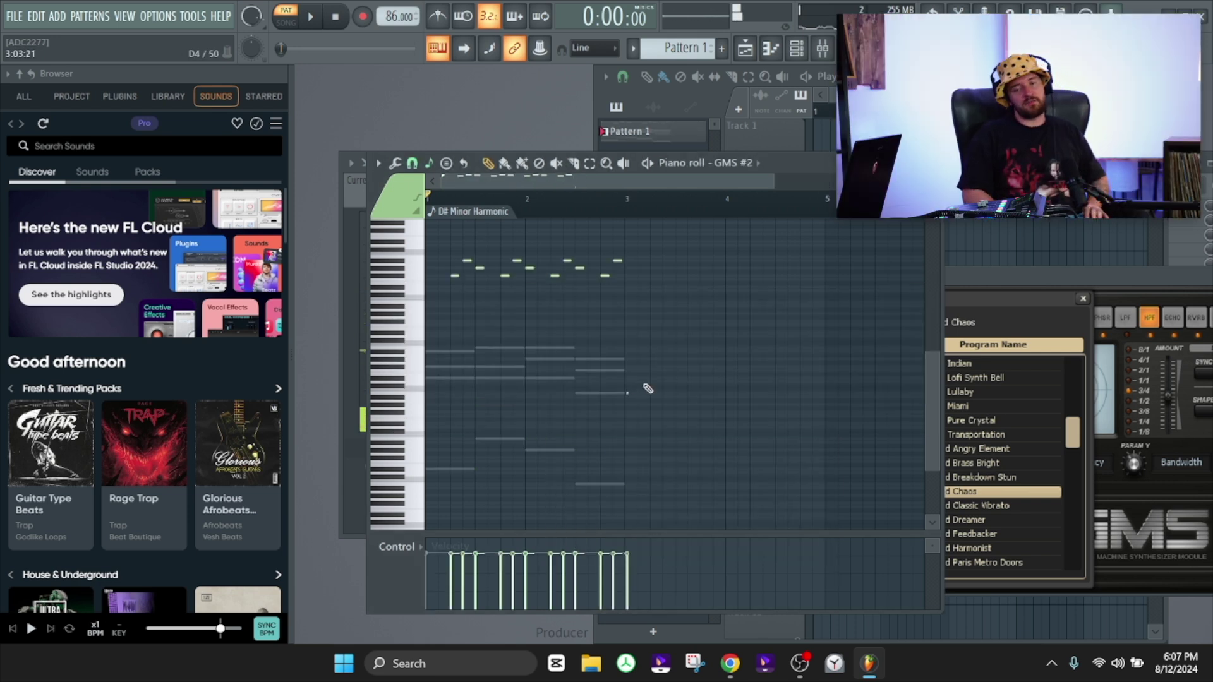
{"action": "scroll", "coordinate": [540, 379], "scroll_direction": "up", "scroll_amount": 4}
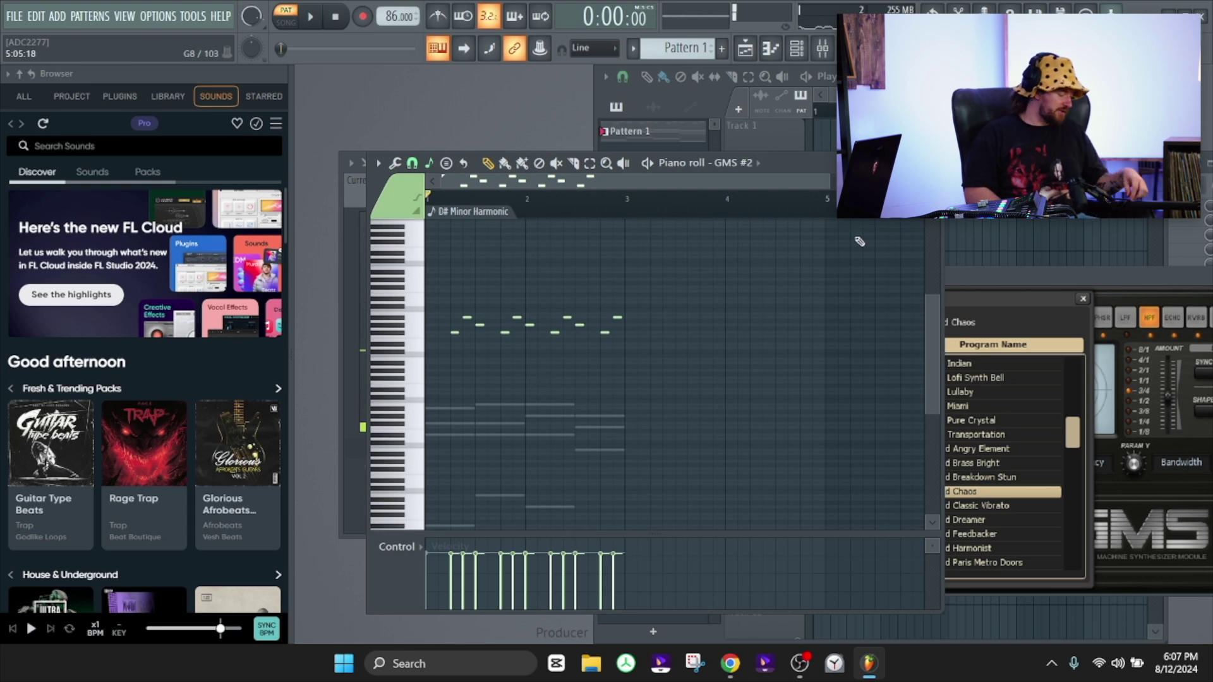
{"action": "scroll", "coordinate": [534, 325], "scroll_direction": "up", "scroll_amount": 4}
{"action": "key", "text": "F6"}
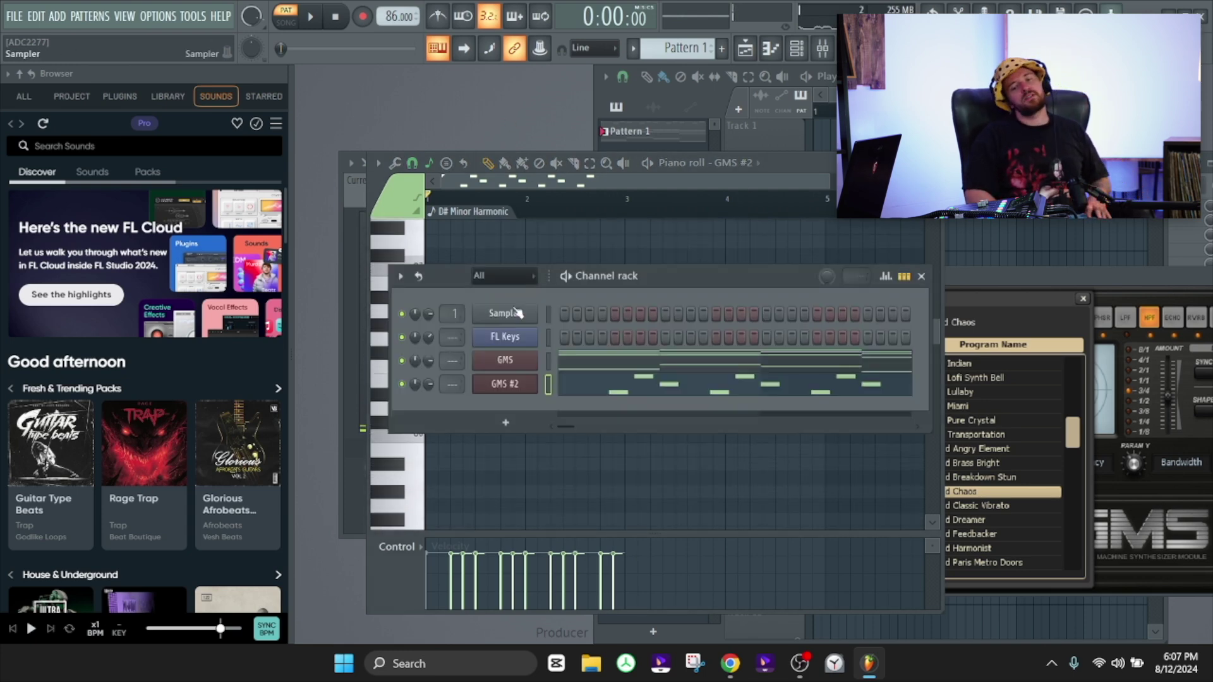
Clone the GMS #2 channel as GMS #3 and switch the new channel's preset library to the WiseLabs bank
{"action": "right_click", "coordinate": [518, 387]}
{"action": "left_click", "coordinate": [518, 384]}
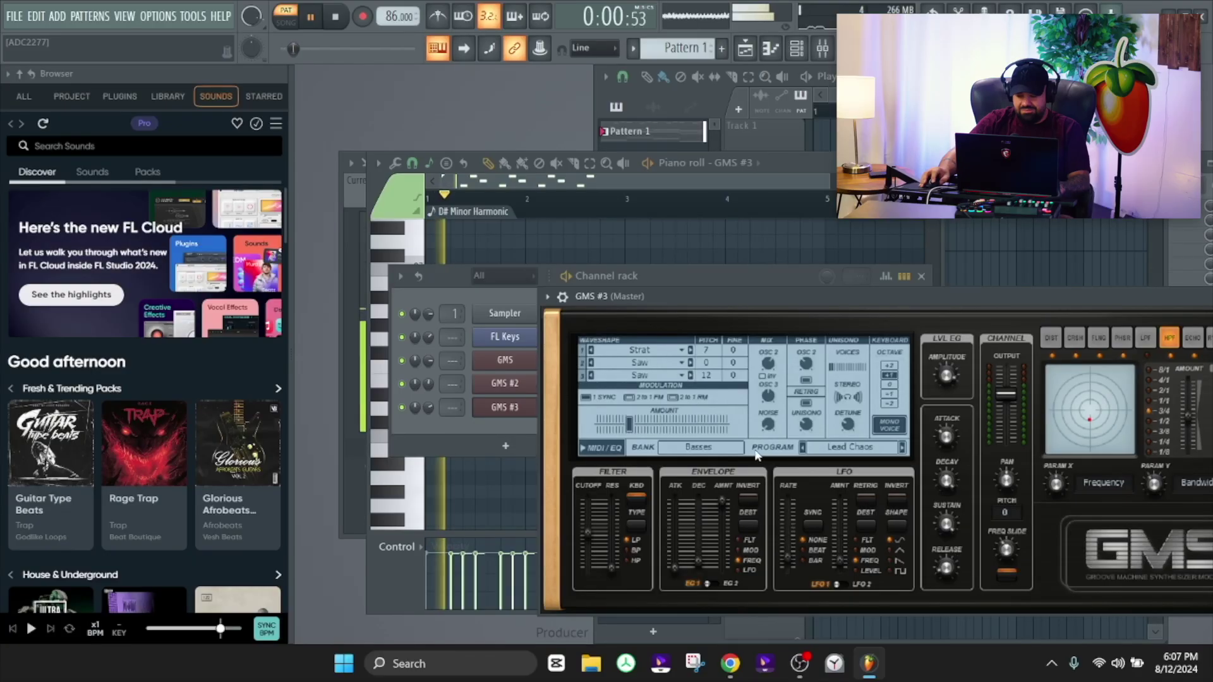
{"action": "left_click", "coordinate": [902, 447]}
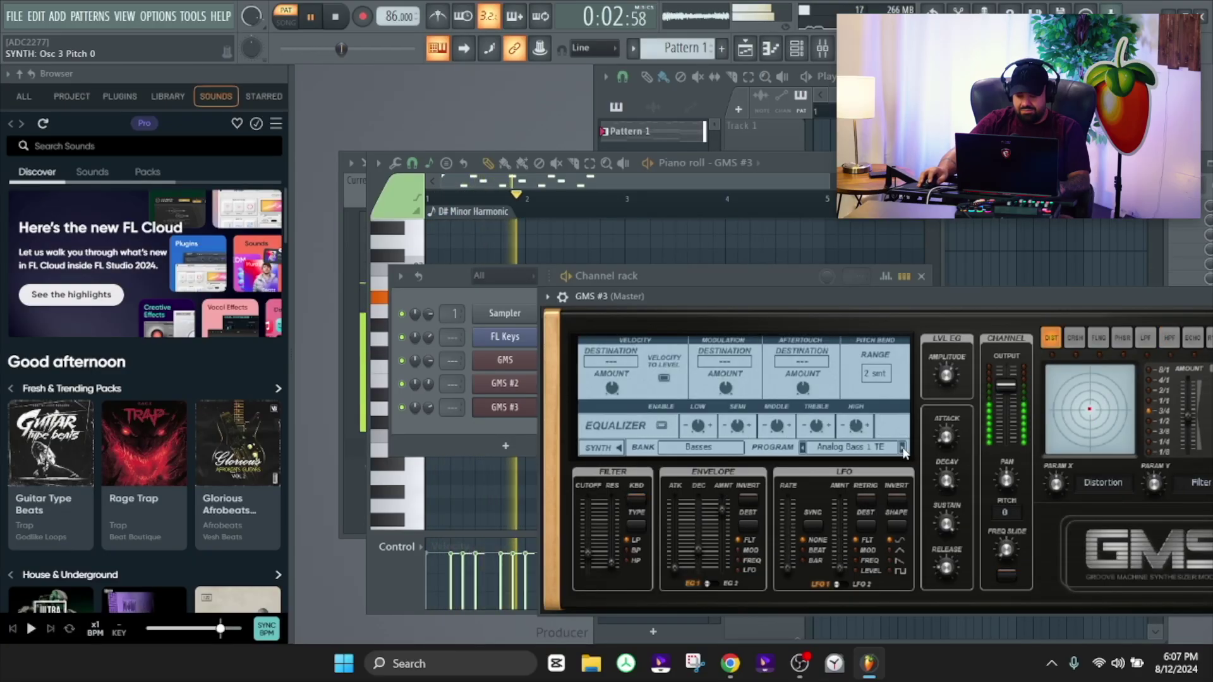
{"action": "left_click", "coordinate": [704, 450]}
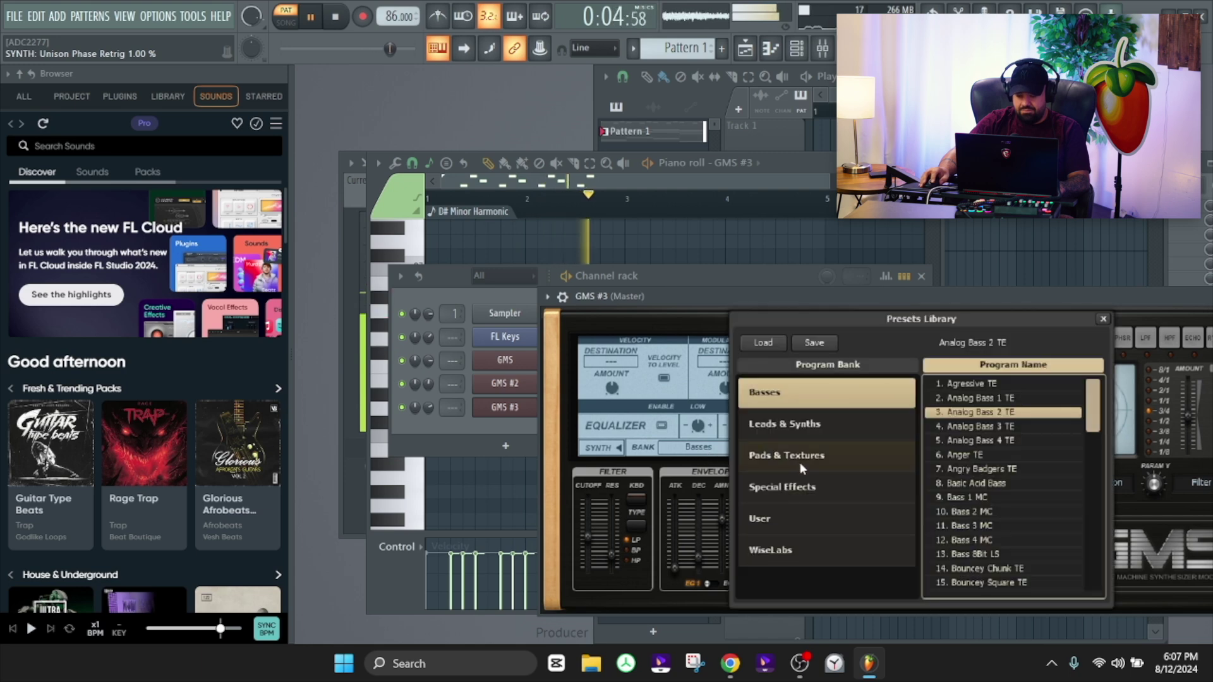
{"action": "left_click", "coordinate": [811, 547]}
Audition Bell Lullaby in GMS #3 and load the Lead Paris Metro Doors preset
{"action": "scroll", "coordinate": [957, 521], "scroll_direction": "down", "scroll_amount": 8}
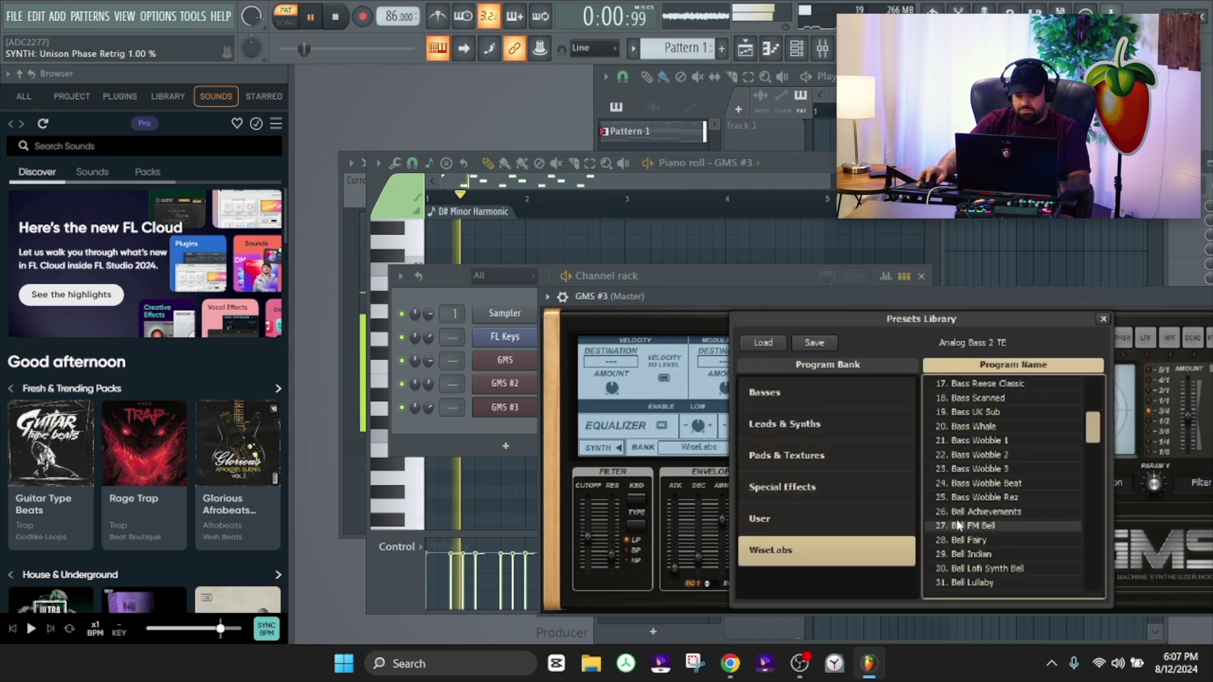
{"action": "left_click", "coordinate": [973, 455]}
{"action": "scroll", "coordinate": [968, 483], "scroll_direction": "down", "scroll_amount": 3}
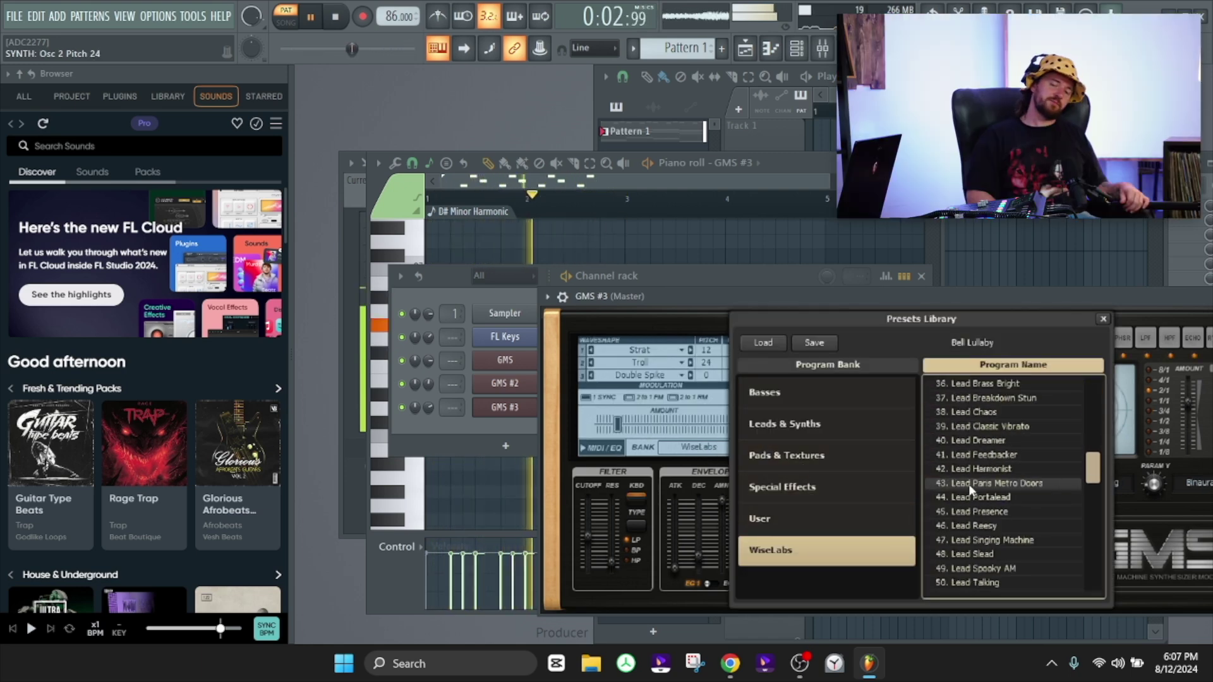
{"action": "left_click", "coordinate": [969, 484]}
{"action": "scroll", "coordinate": [970, 490], "scroll_direction": "down", "scroll_amount": 1}
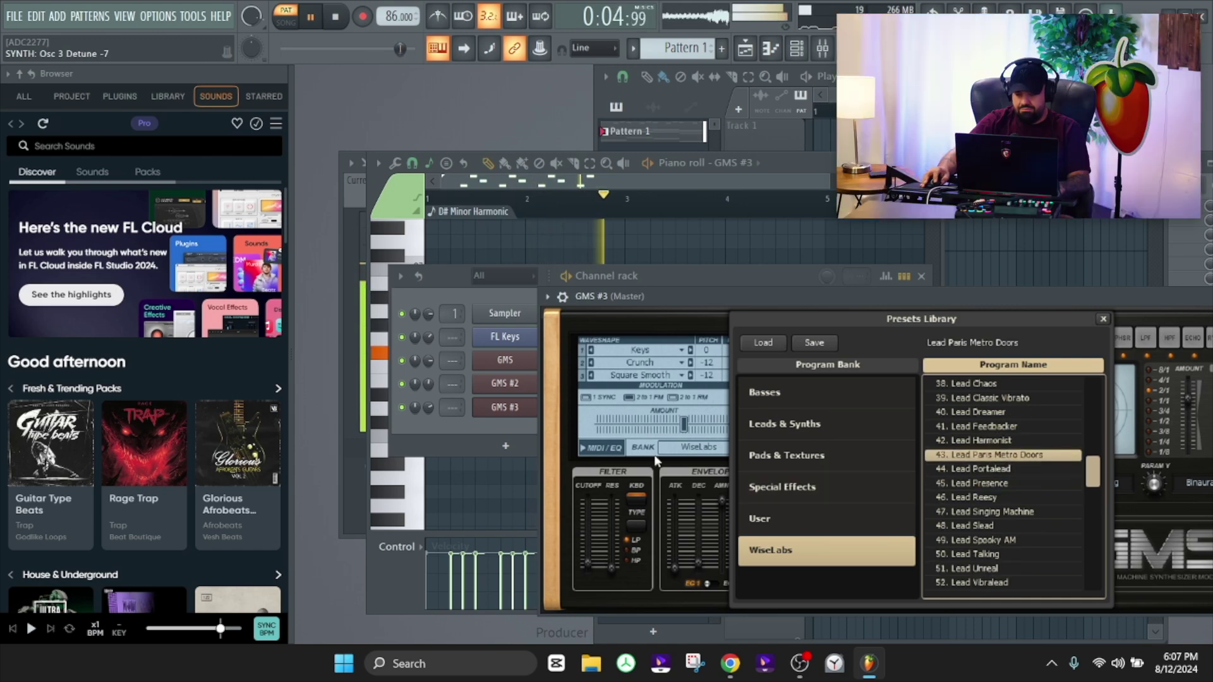
Cut the copied melody notes from the GMS #3 channel and open its piano roll
{"action": "left_click", "coordinate": [430, 429]}
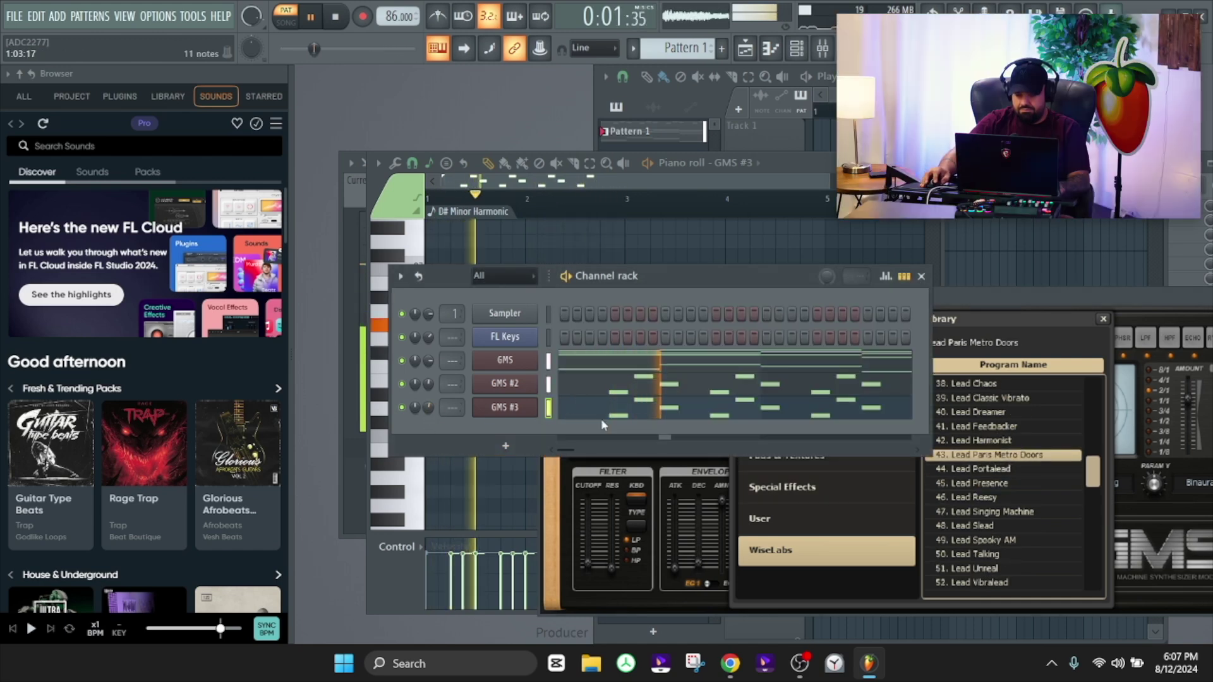
{"action": "right_click", "coordinate": [543, 404]}
{"action": "left_click", "coordinate": [714, 409]}
{"action": "right_click", "coordinate": [545, 408]}
{"action": "left_click", "coordinate": [556, 405]}
{"action": "right_click", "coordinate": [544, 407]}
{"action": "left_click", "coordinate": [556, 405]}
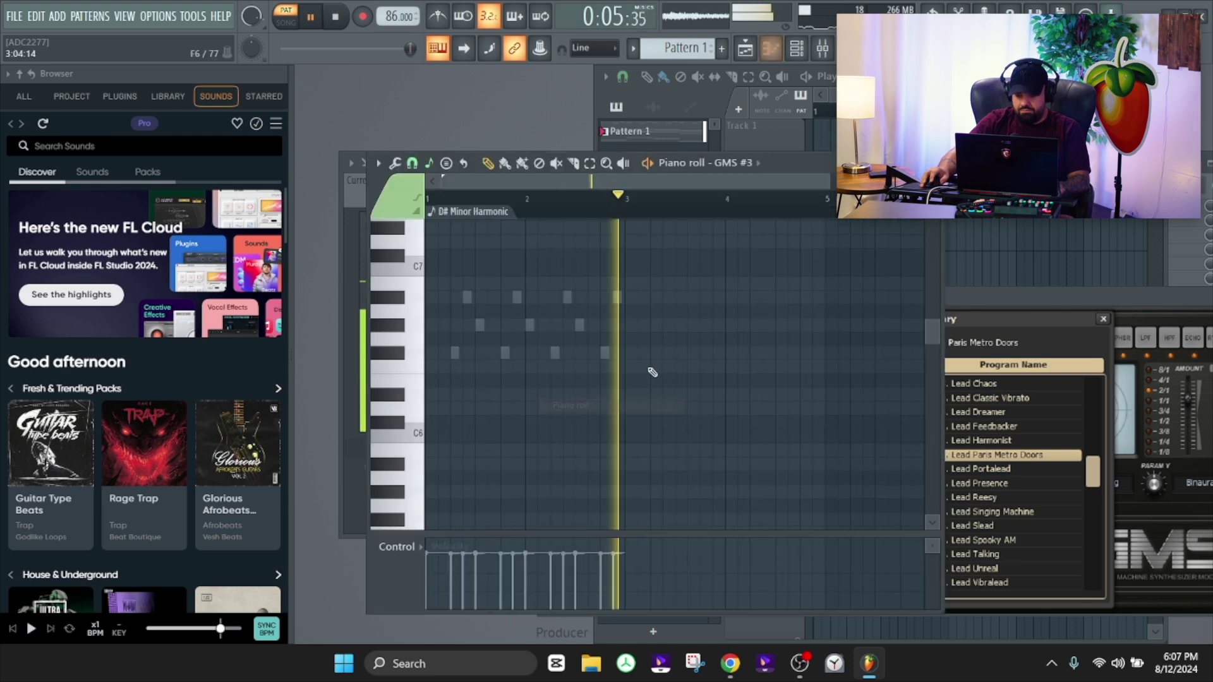
Audition single notes in different octaves on the GMS #3 piano roll keyboard while the pattern plays
{"action": "scroll", "coordinate": [452, 363], "scroll_direction": "down", "scroll_amount": 1}
{"action": "left_click", "coordinate": [419, 342]}
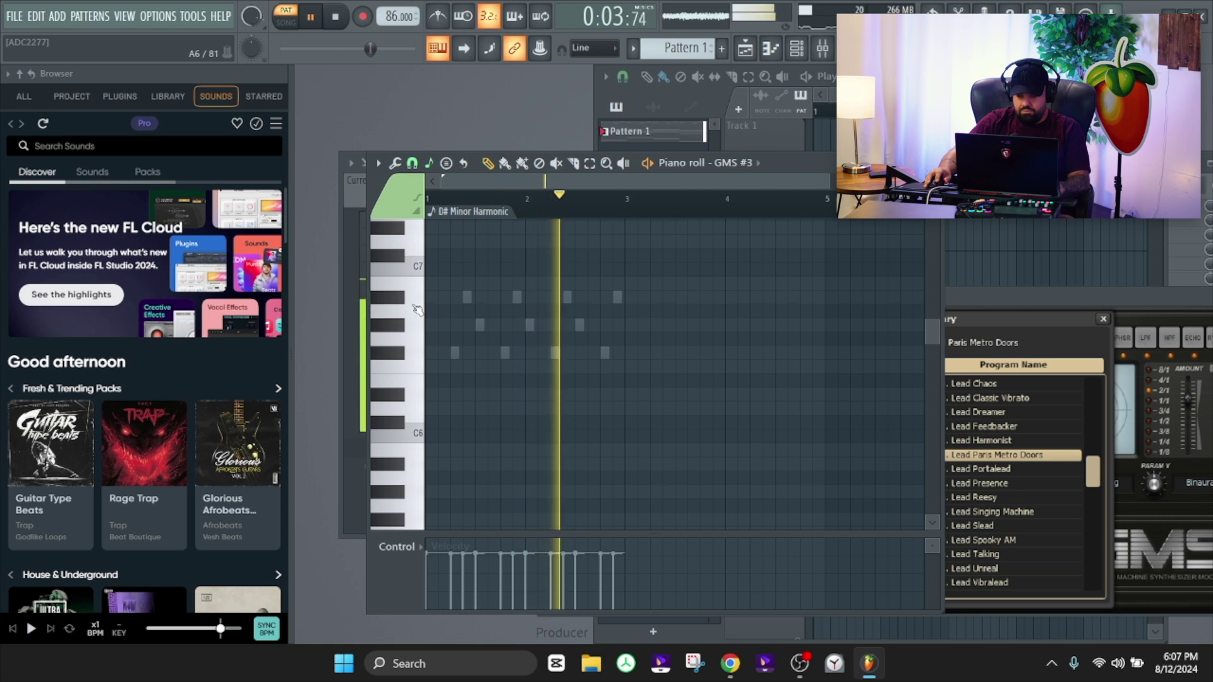
{"action": "scroll", "coordinate": [423, 316], "scroll_direction": "up", "scroll_amount": 3}
{"action": "scroll", "coordinate": [425, 297], "scroll_direction": "up", "scroll_amount": 1}
{"action": "left_click", "coordinate": [422, 245]}
{"action": "scroll", "coordinate": [477, 303], "scroll_direction": "down", "scroll_amount": 5}
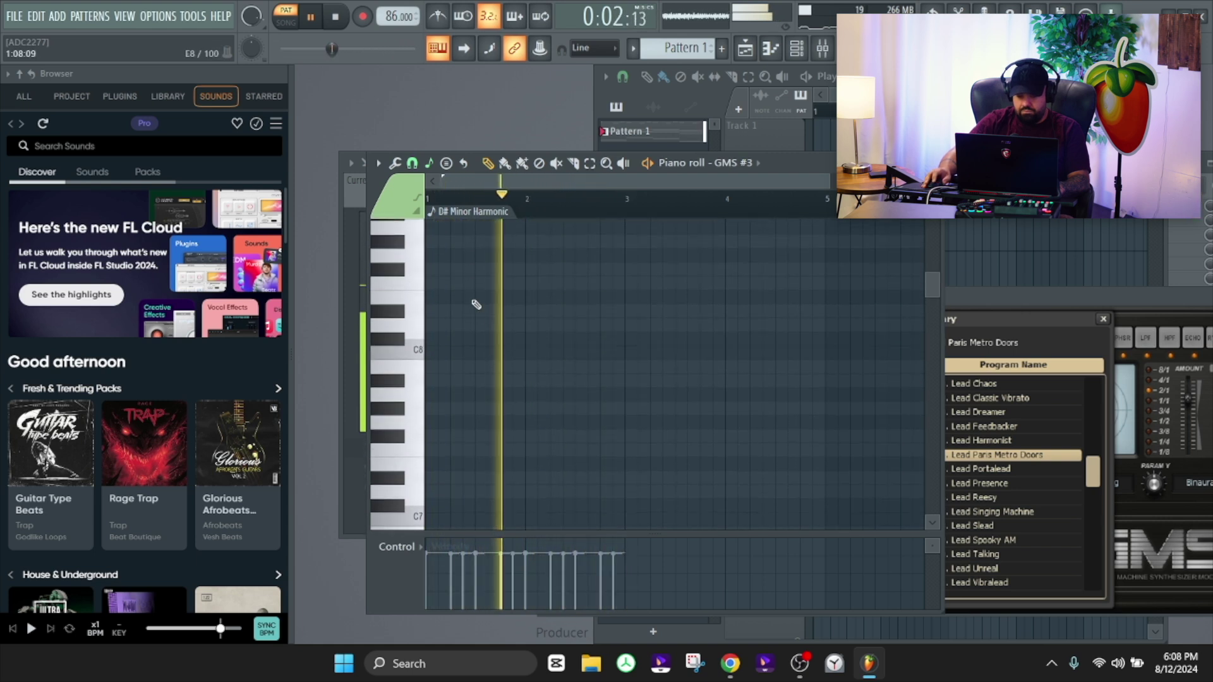
{"action": "key", "text": "F6"}
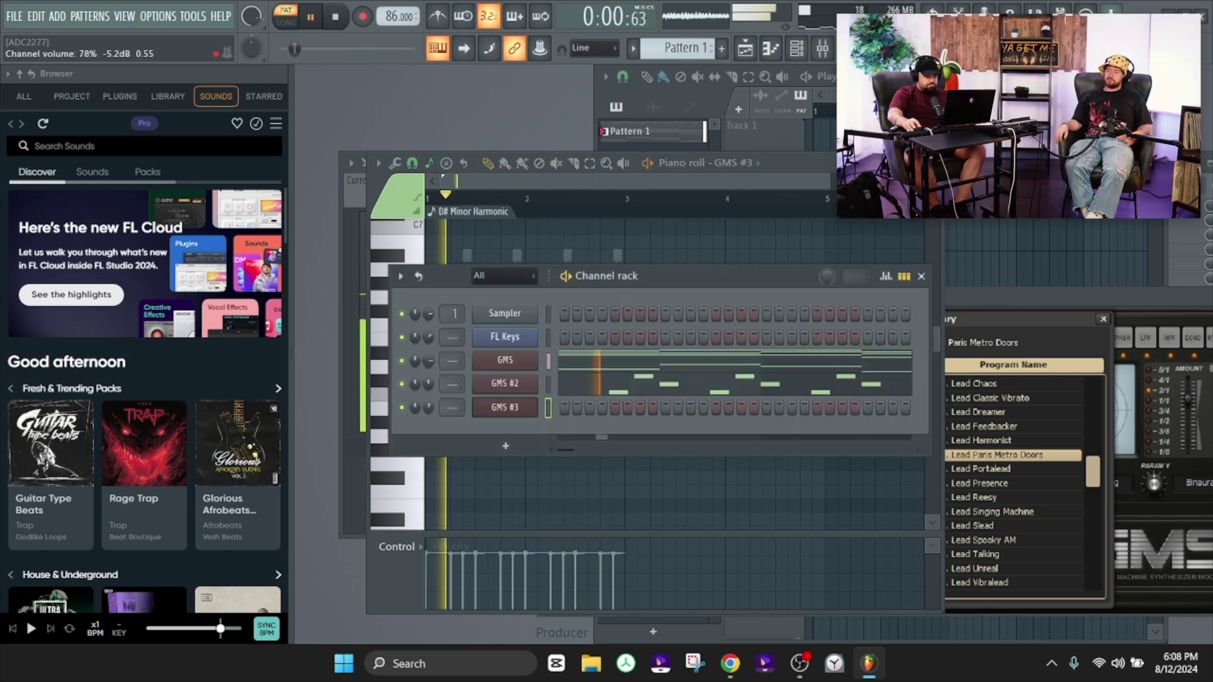
{"action": "right_click", "coordinate": [534, 407]}
{"action": "left_click", "coordinate": [594, 409]}
{"action": "right_click", "coordinate": [516, 409]}
{"action": "left_click", "coordinate": [575, 407]}
{"action": "scroll", "coordinate": [586, 367], "scroll_direction": "up", "scroll_amount": 3}
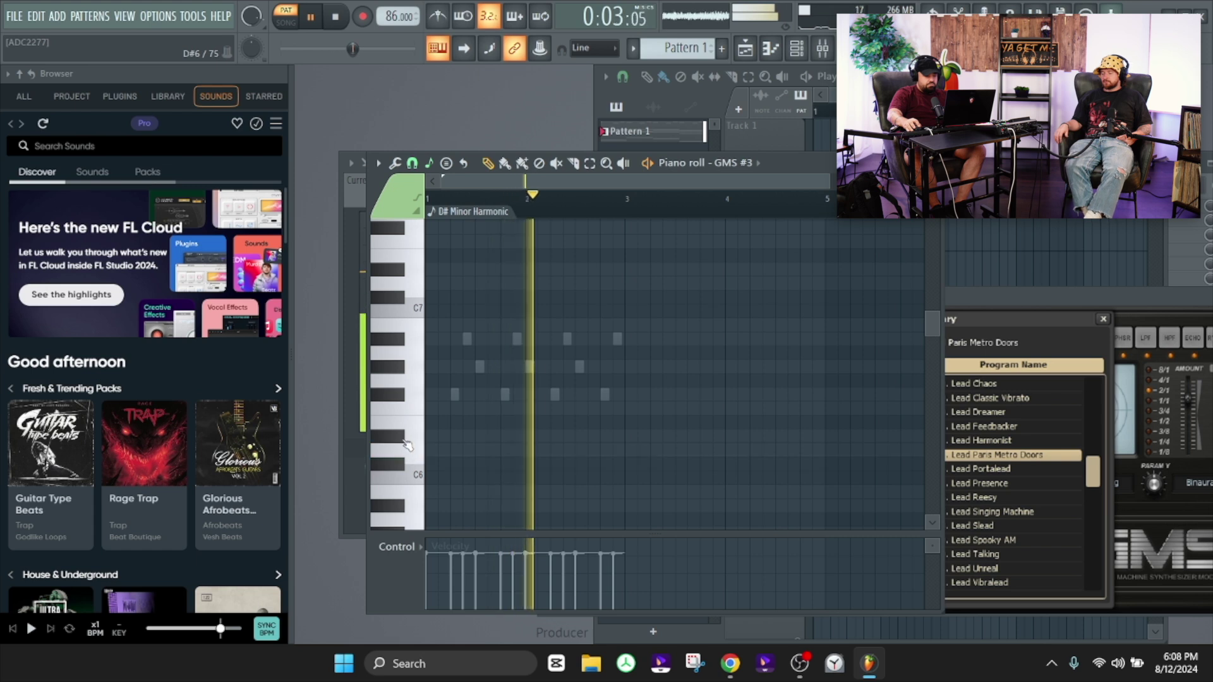
{"action": "scroll", "coordinate": [400, 393], "scroll_direction": "down", "scroll_amount": 7}
{"action": "scroll", "coordinate": [411, 354], "scroll_direction": "up", "scroll_amount": 9}
Reopen the GMS #3 synth, audition WiseLabs lead presets such as Lead Spooky AM, and load Lead Voices
{"action": "key", "text": "F6"}
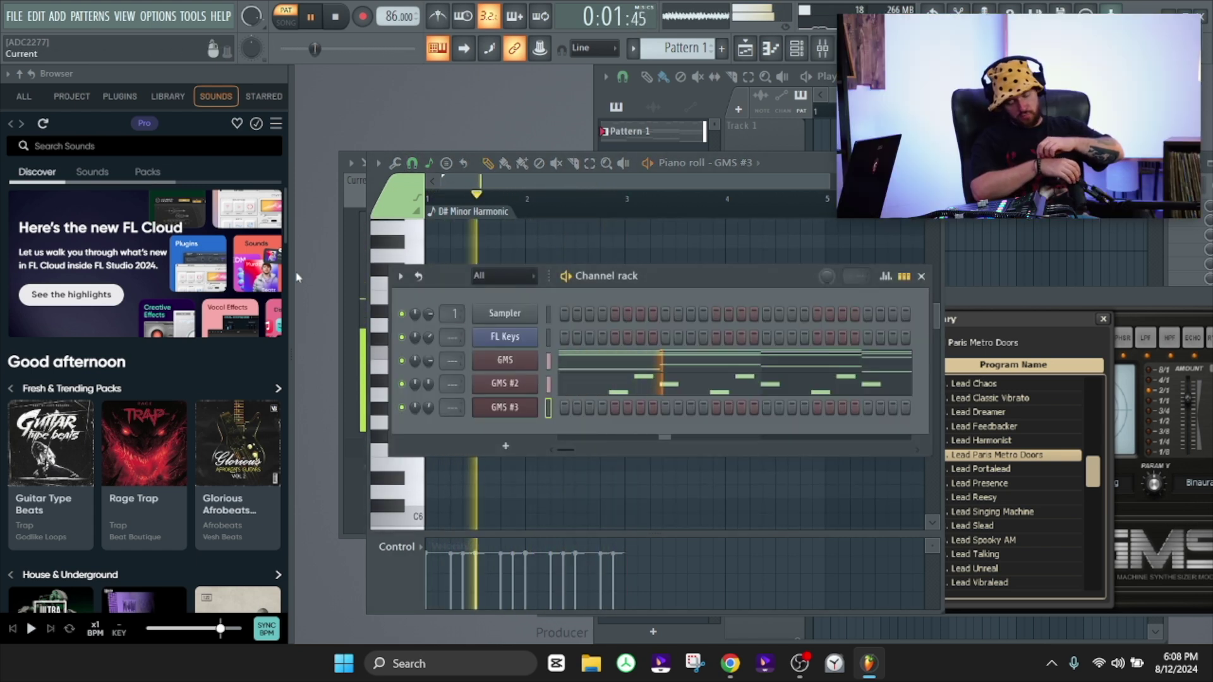
{"action": "right_click", "coordinate": [526, 414]}
{"action": "left_click", "coordinate": [567, 409]}
{"action": "left_click", "coordinate": [524, 413]}
{"action": "left_click", "coordinate": [524, 413]}
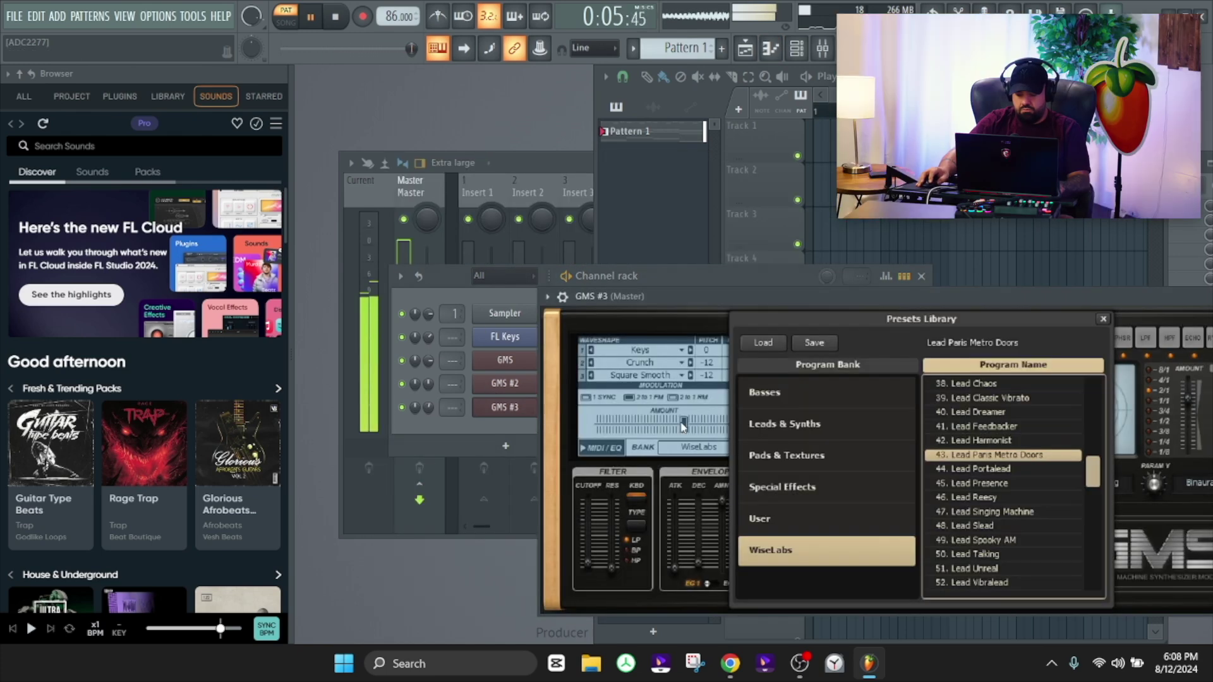
{"action": "left_click", "coordinate": [977, 497]}
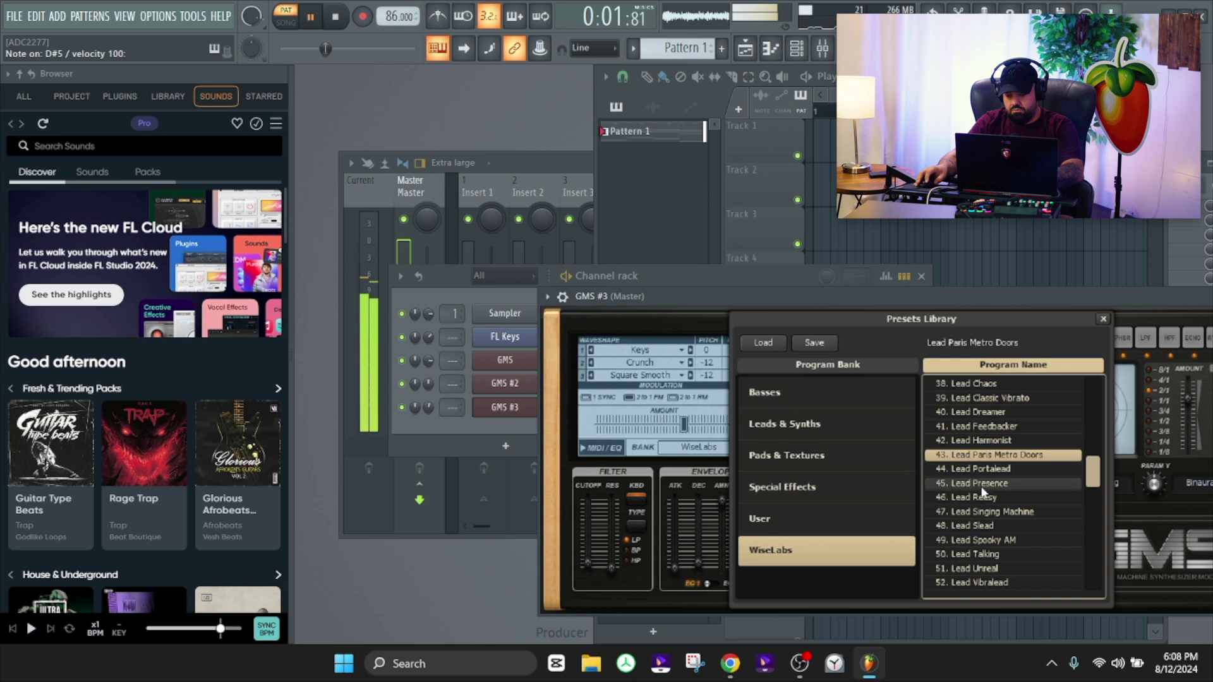
{"action": "left_click", "coordinate": [976, 496]}
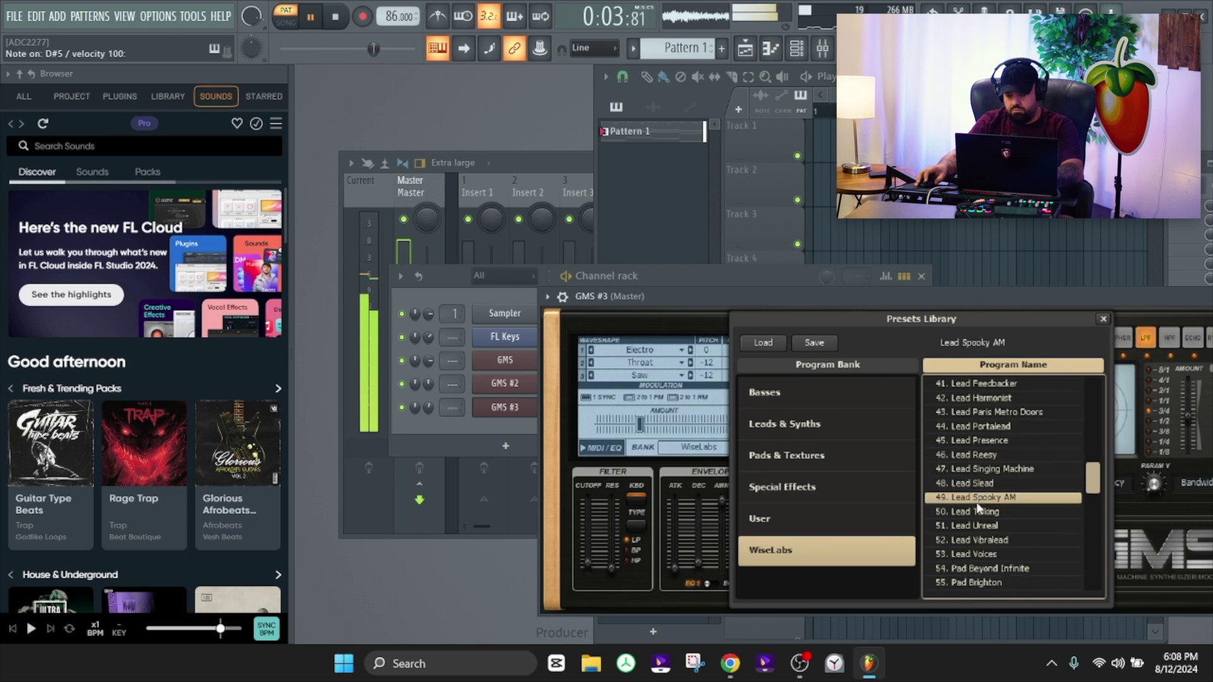
{"action": "left_click", "coordinate": [976, 496]}
{"action": "left_click", "coordinate": [977, 513]}
{"action": "scroll", "coordinate": [976, 513], "scroll_direction": "down", "scroll_amount": 5}
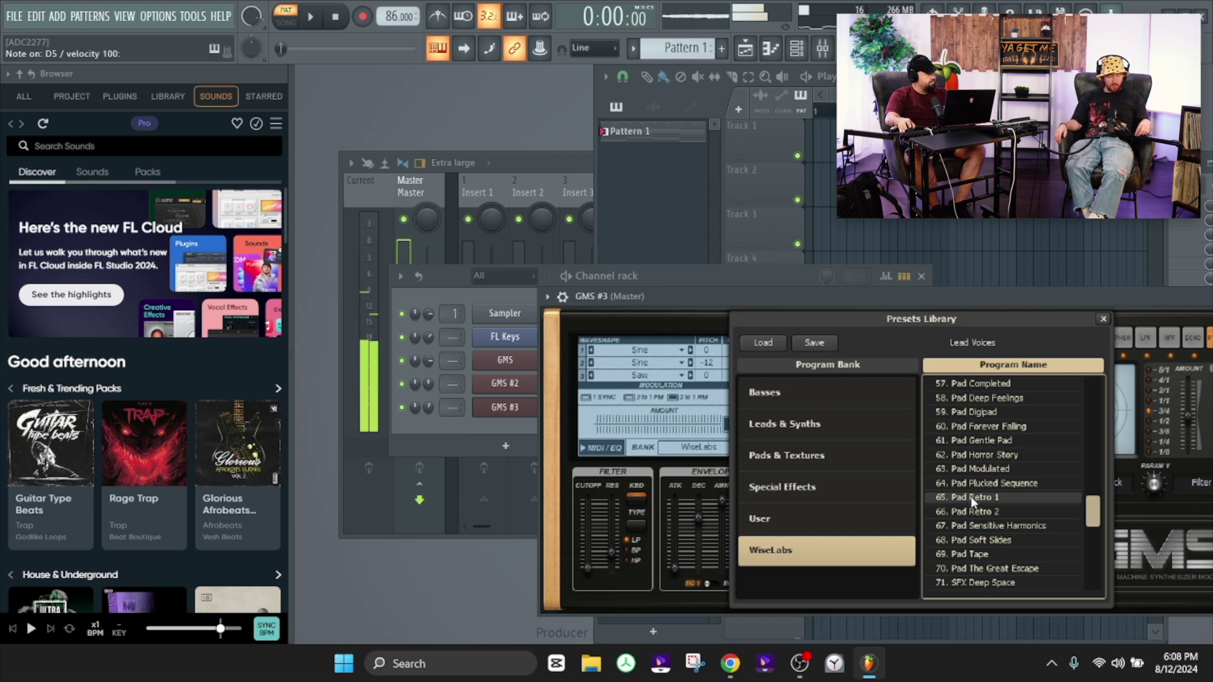
Draw one sustained D#5 note in the GMS #3 piano roll, spanning two bars from the pattern start
{"action": "left_click", "coordinate": [547, 359]}
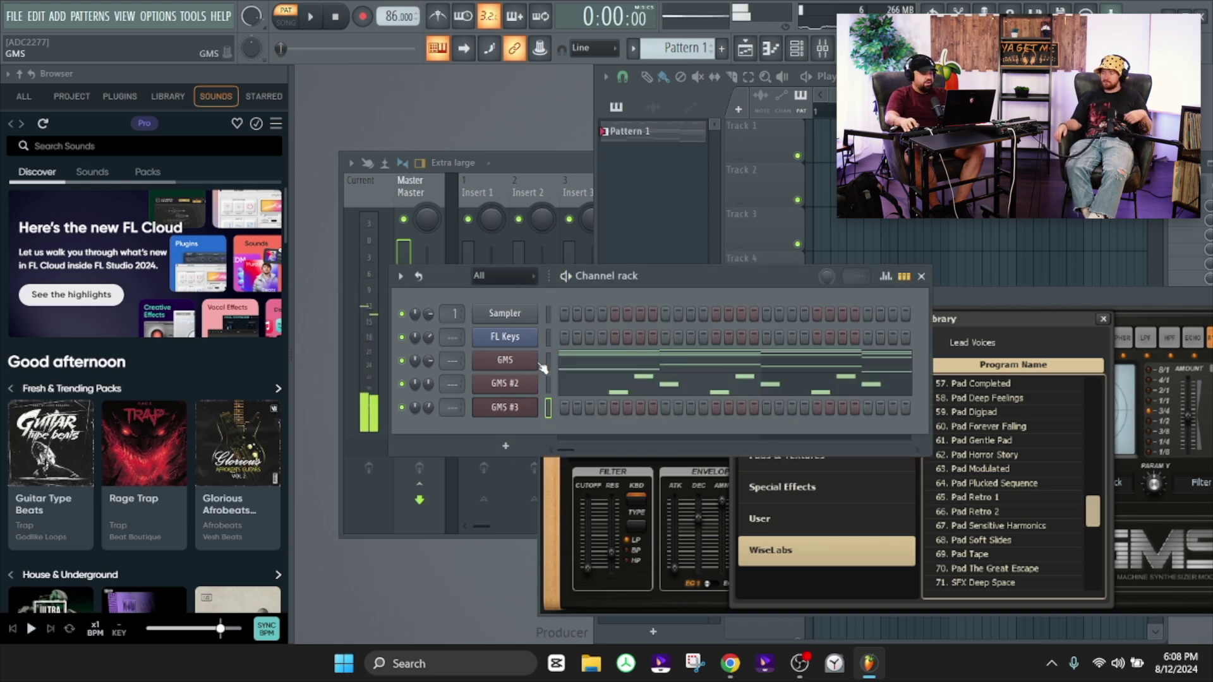
{"action": "right_click", "coordinate": [517, 414]}
{"action": "left_click", "coordinate": [550, 403]}
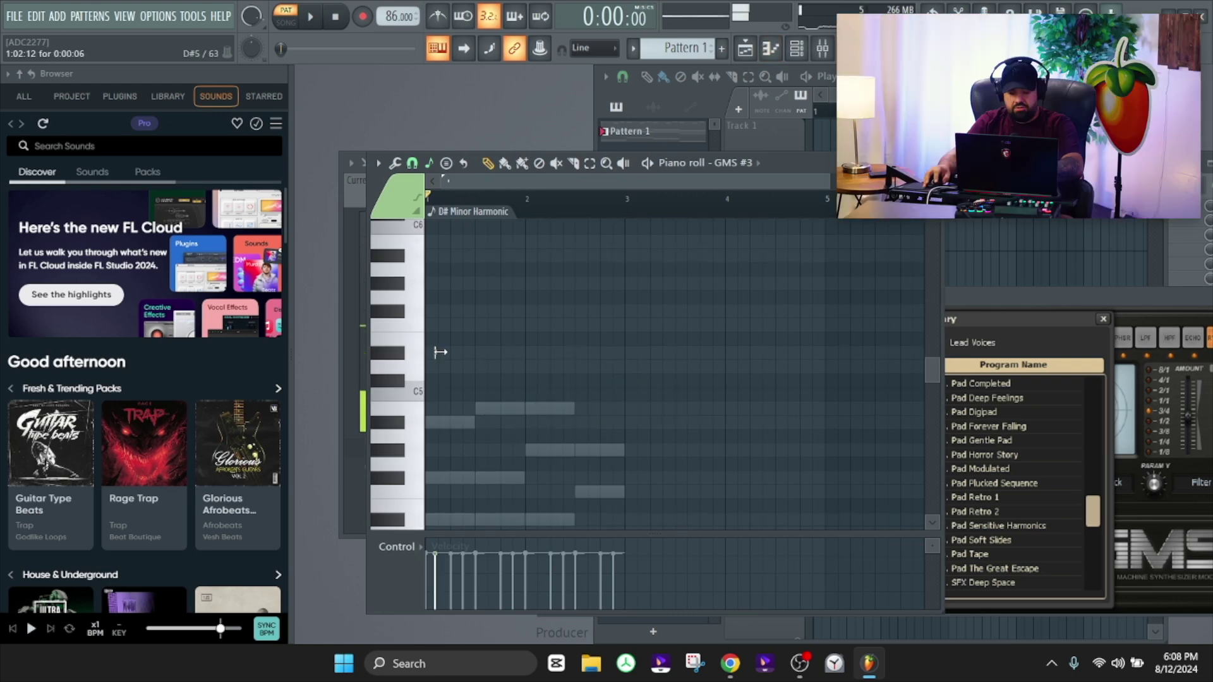
{"action": "left_click", "coordinate": [442, 352]}
{"action": "left_click_drag", "start_coordinate": [463, 352], "coordinate": [621, 351]}
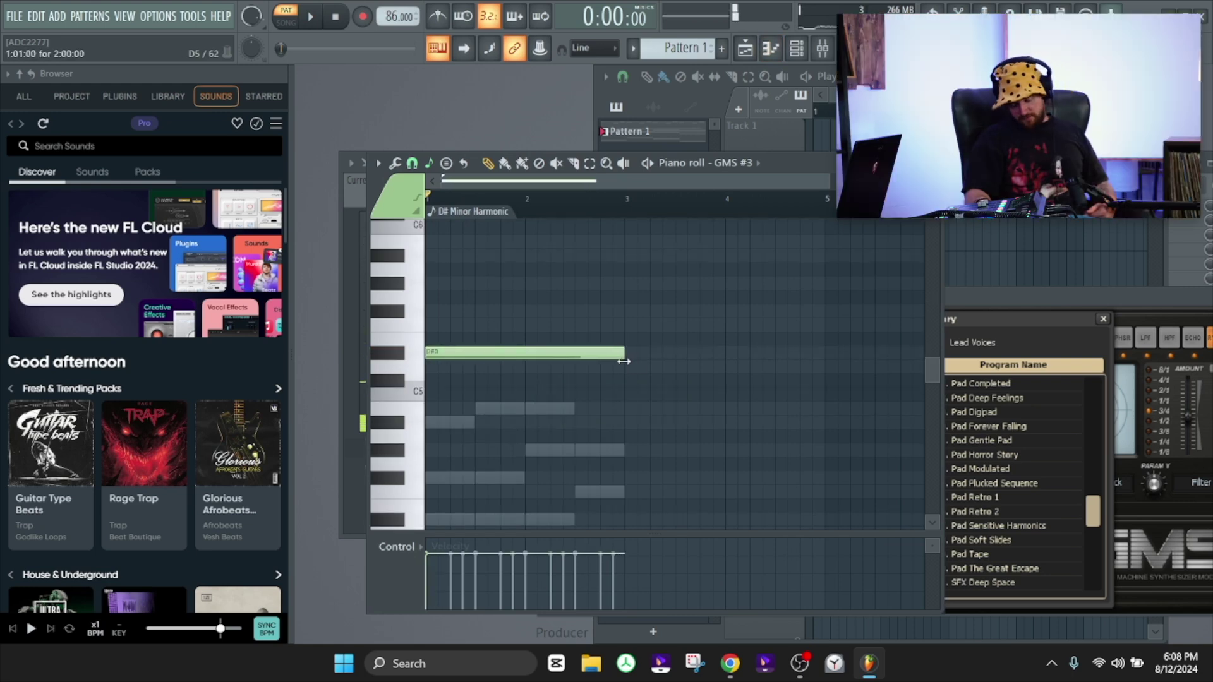
Play the pattern and adjust the GMS #3 channel volume to balance it with the other GMS channels
{"action": "key", "text": "space"}
{"action": "scroll", "coordinate": [602, 376], "scroll_direction": "up", "scroll_amount": 2}
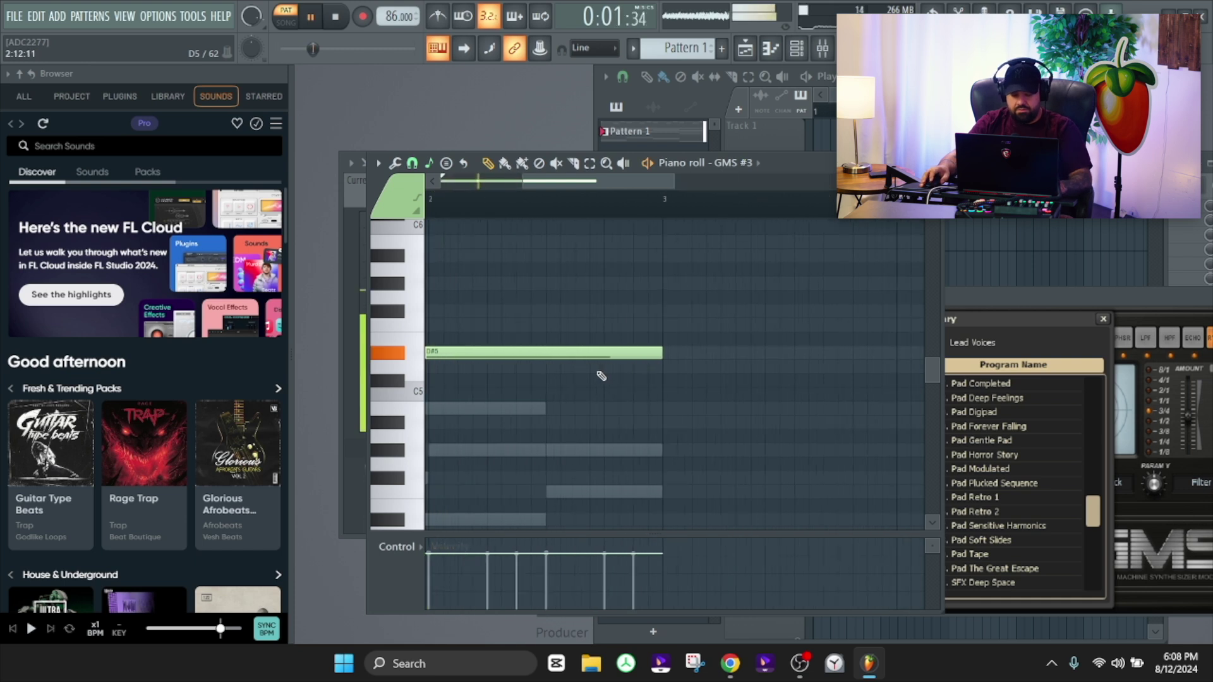
{"action": "scroll", "coordinate": [601, 376], "scroll_direction": "up", "scroll_amount": 2}
{"action": "scroll", "coordinate": [711, 365], "scroll_direction": "down", "scroll_amount": 4}
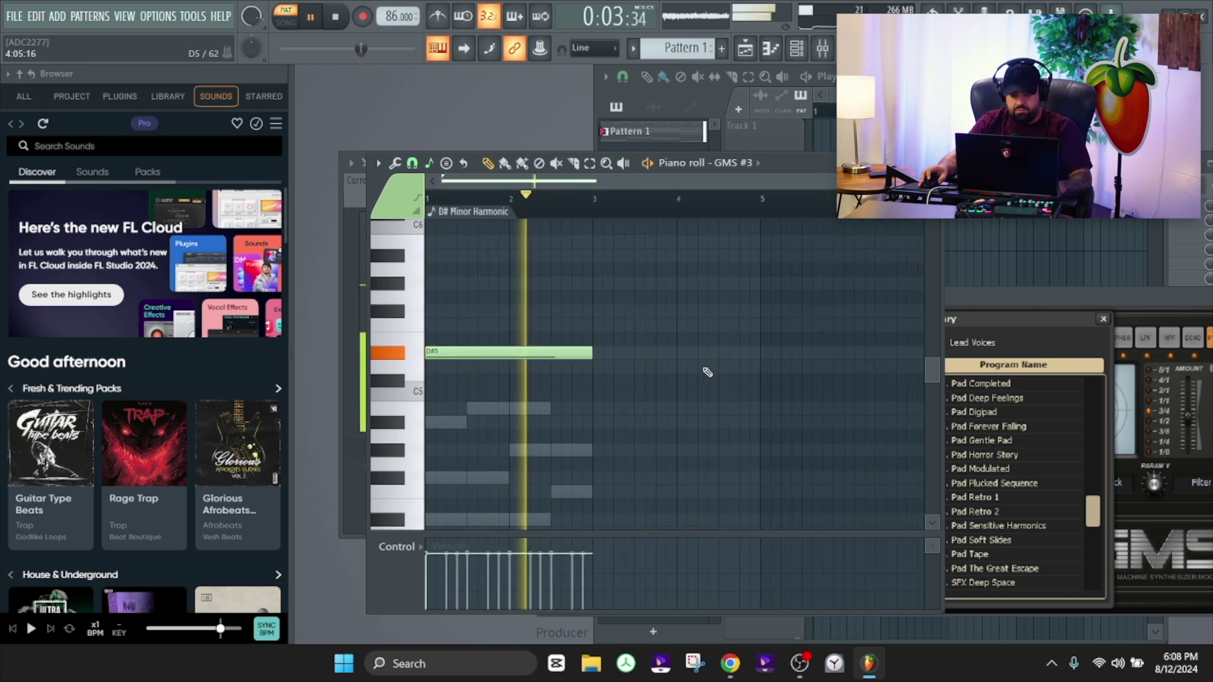
{"action": "scroll", "coordinate": [605, 356], "scroll_direction": "up", "scroll_amount": 3}
{"action": "key", "text": "F6"}
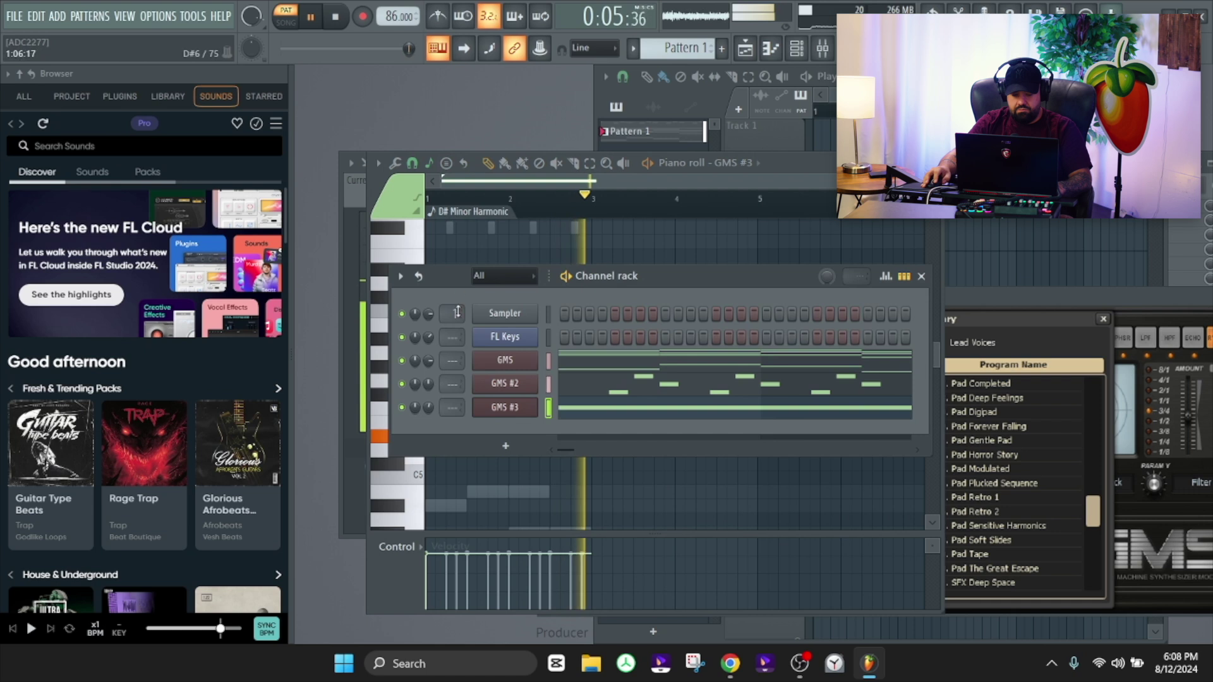
{"action": "left_click_drag", "start_coordinate": [428, 407], "coordinate": [428, 392]}
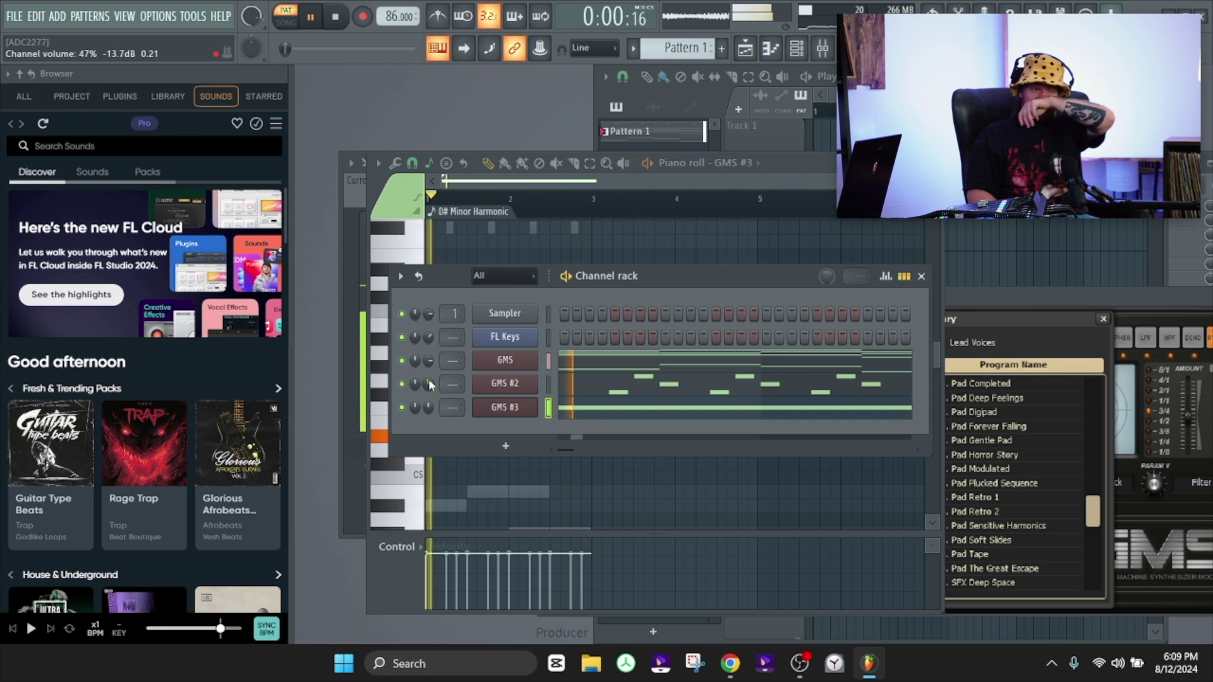
Save the project in a new project folder as "play by play 2" and stop playback
{"action": "key", "text": "ctrl+s"}
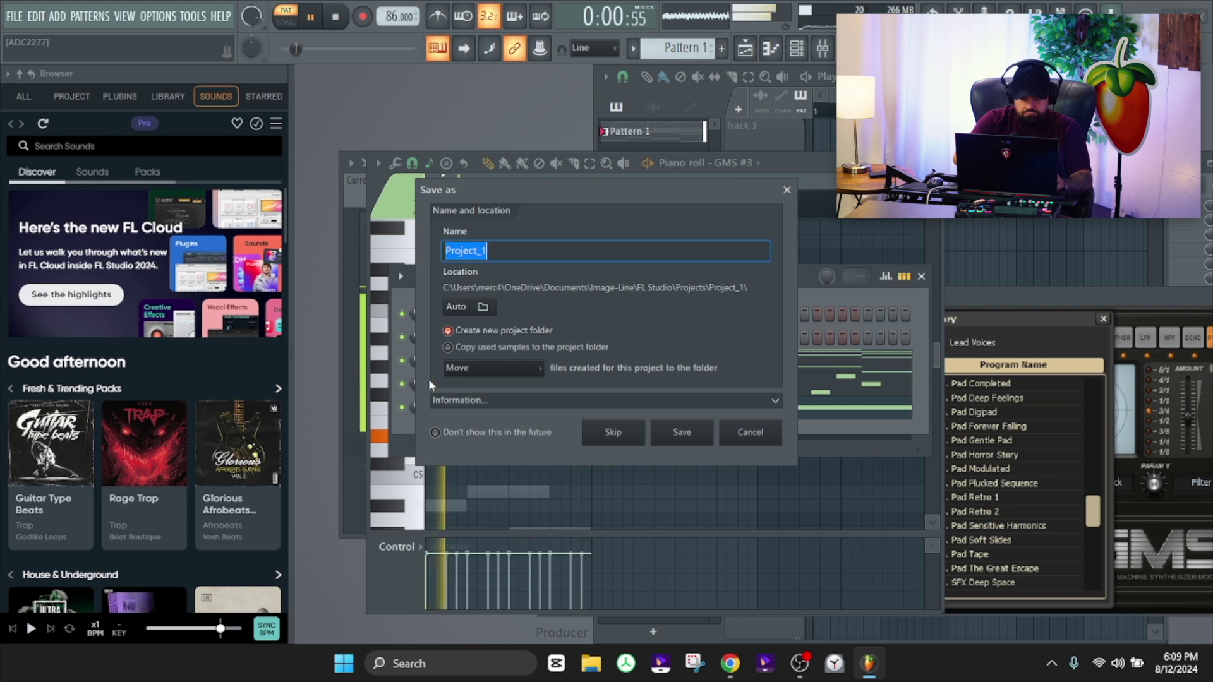
{"action": "type", "text": "Play by play"}
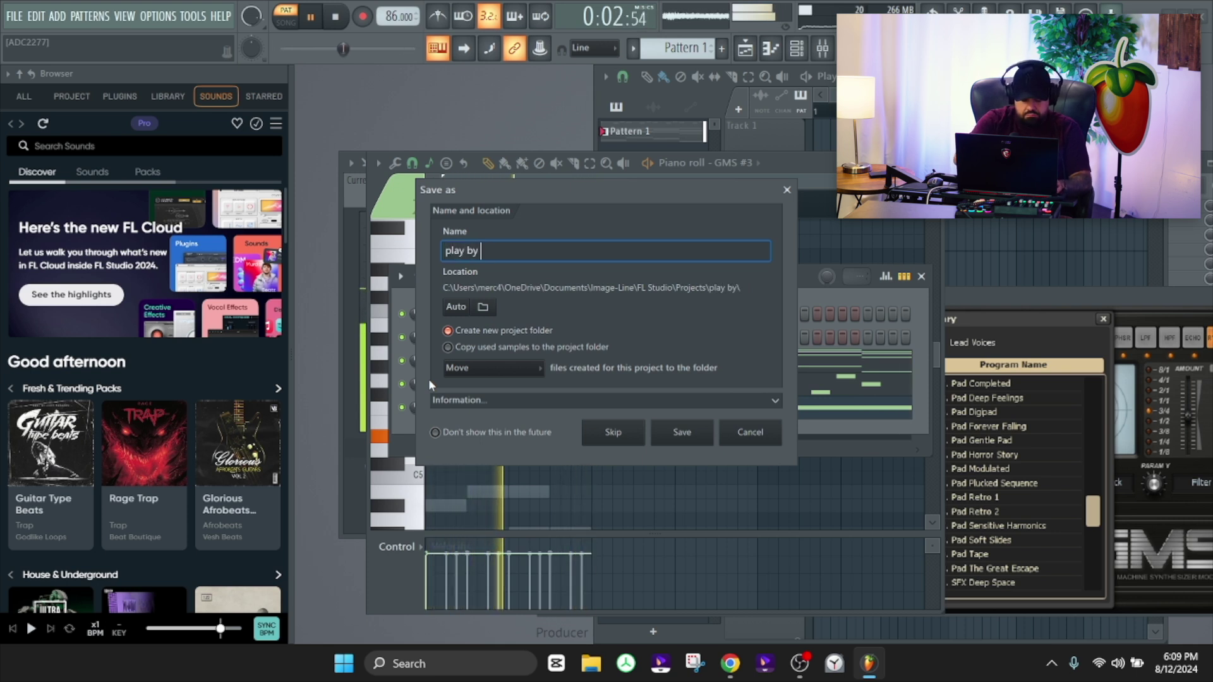
{"action": "type", "text": " 2"}
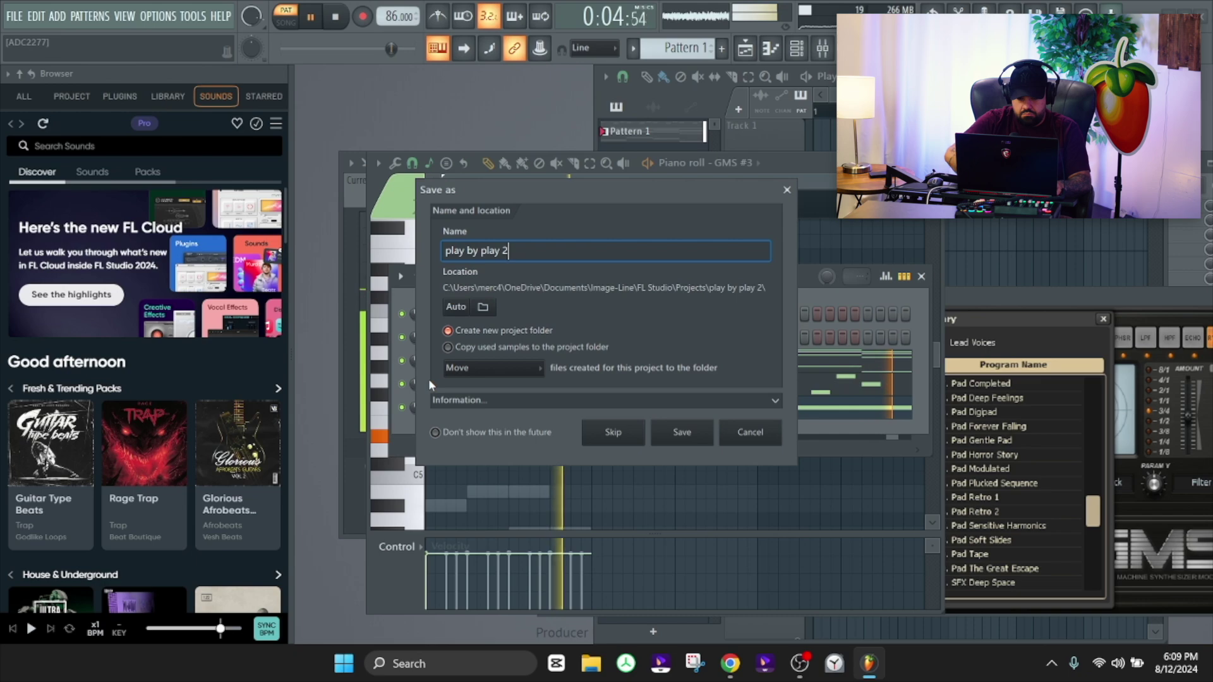
{"action": "key", "text": "Return"}
{"action": "key", "text": "space"}
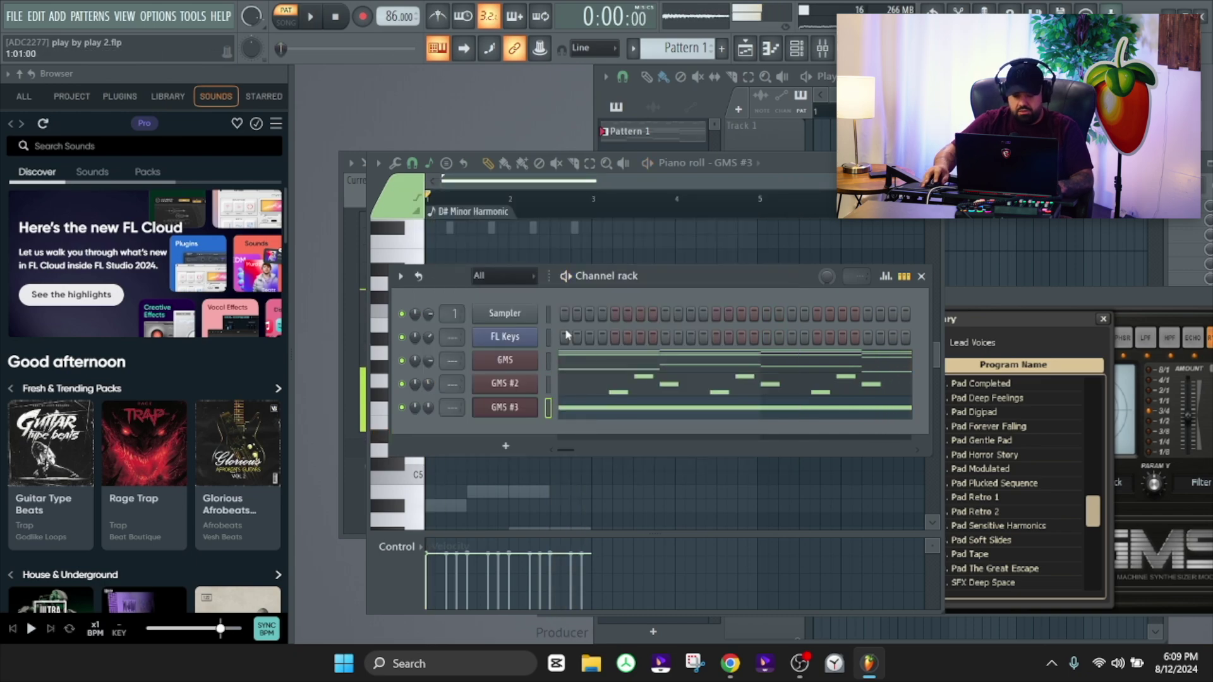
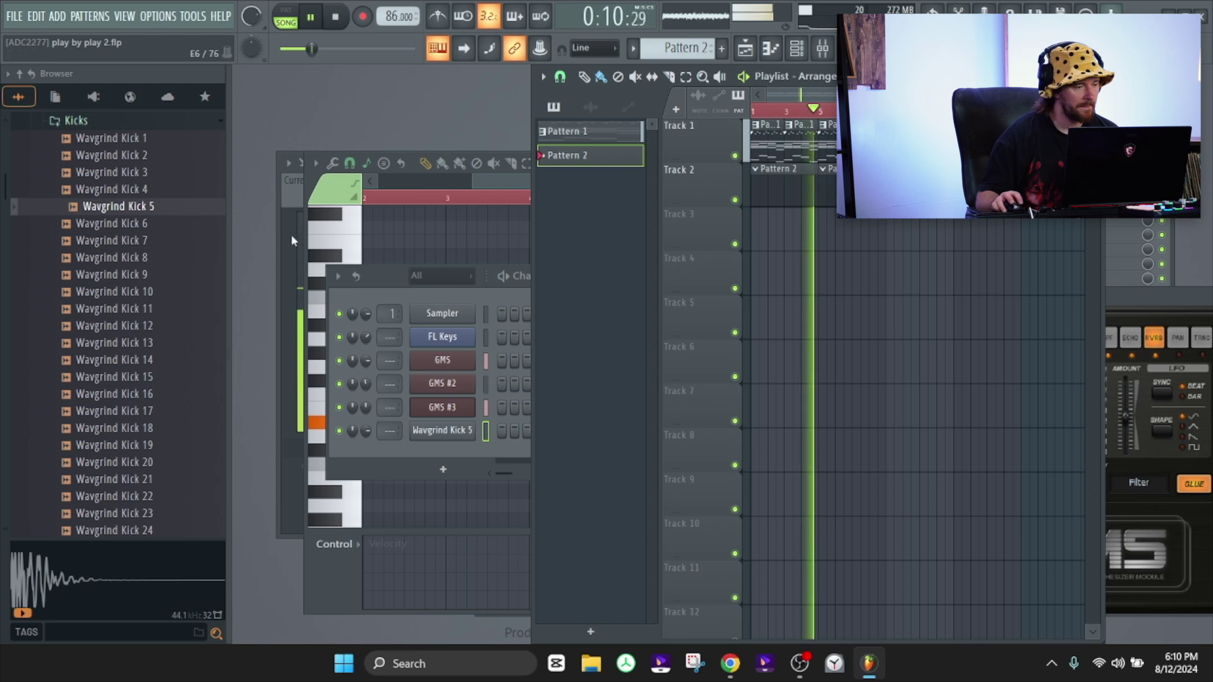
Stop playback, audition samples in the Percs folder, and add Wavgrind Perc 9 as a new channel
{"action": "left_click", "coordinate": [88, 120]}
{"action": "key", "text": "space"}
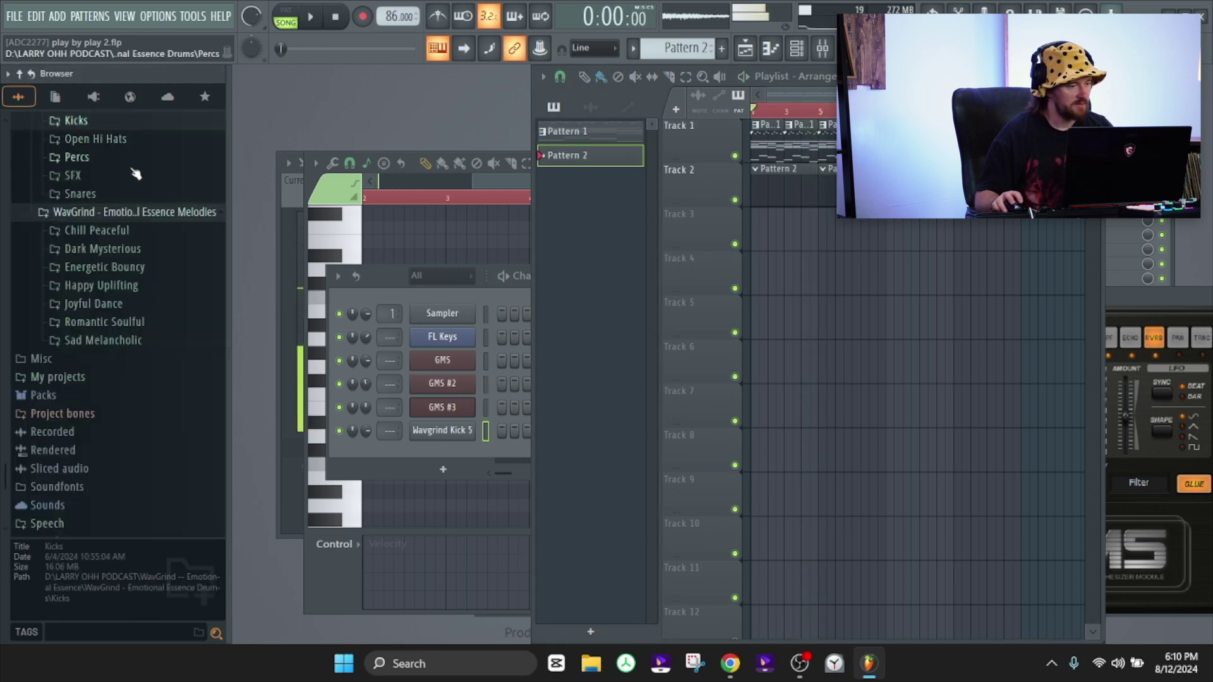
{"action": "scroll", "coordinate": [123, 302], "scroll_direction": "up", "scroll_amount": 3}
{"action": "left_click", "coordinate": [85, 334]}
{"action": "left_click", "coordinate": [86, 383]}
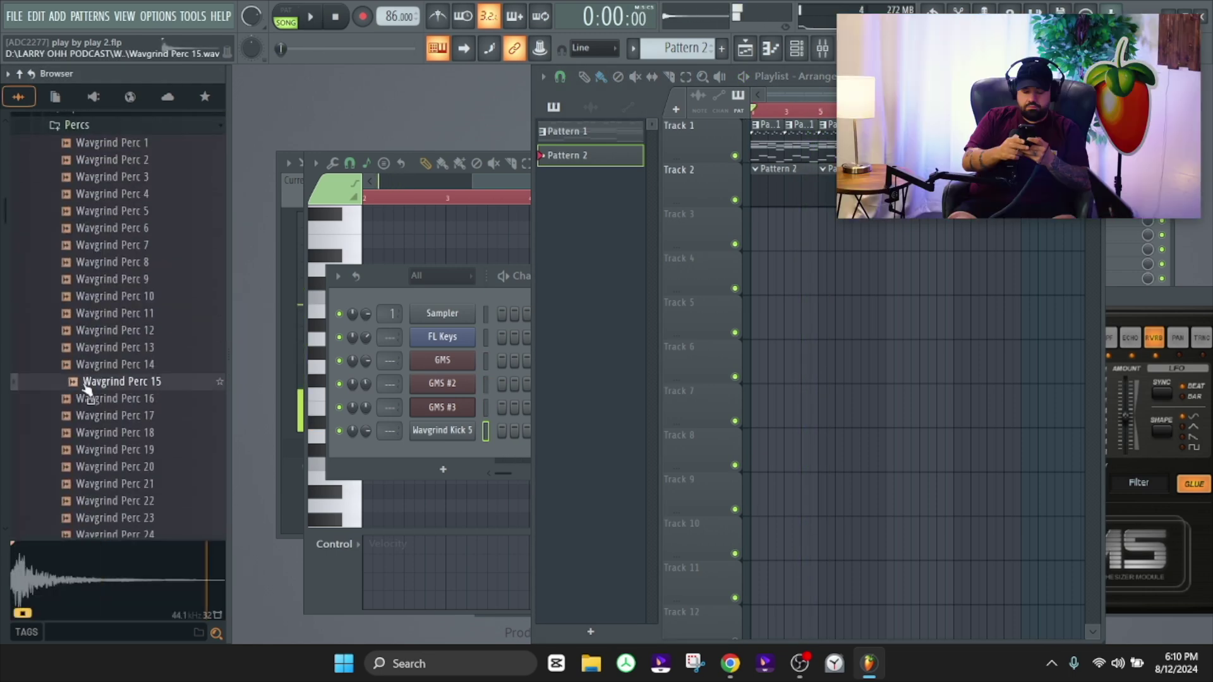
{"action": "left_click", "coordinate": [111, 314]}
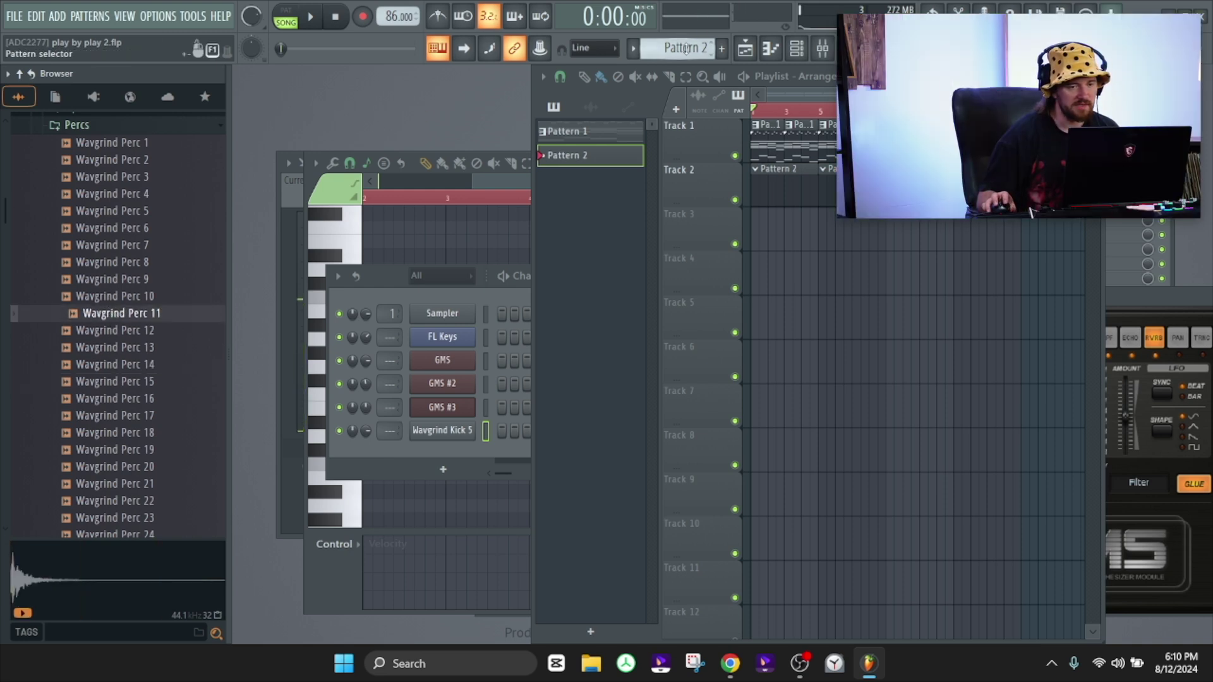
{"action": "left_click", "coordinate": [799, 51]}
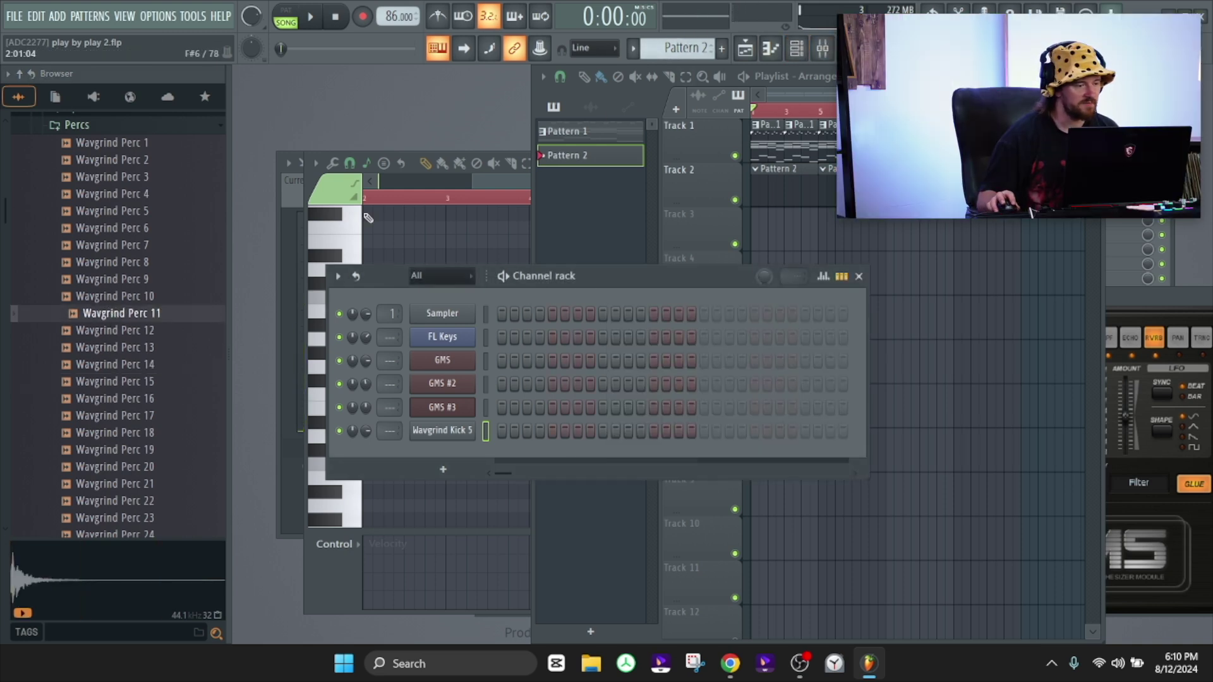
{"action": "left_click", "coordinate": [134, 245]}
{"action": "left_click", "coordinate": [132, 281]}
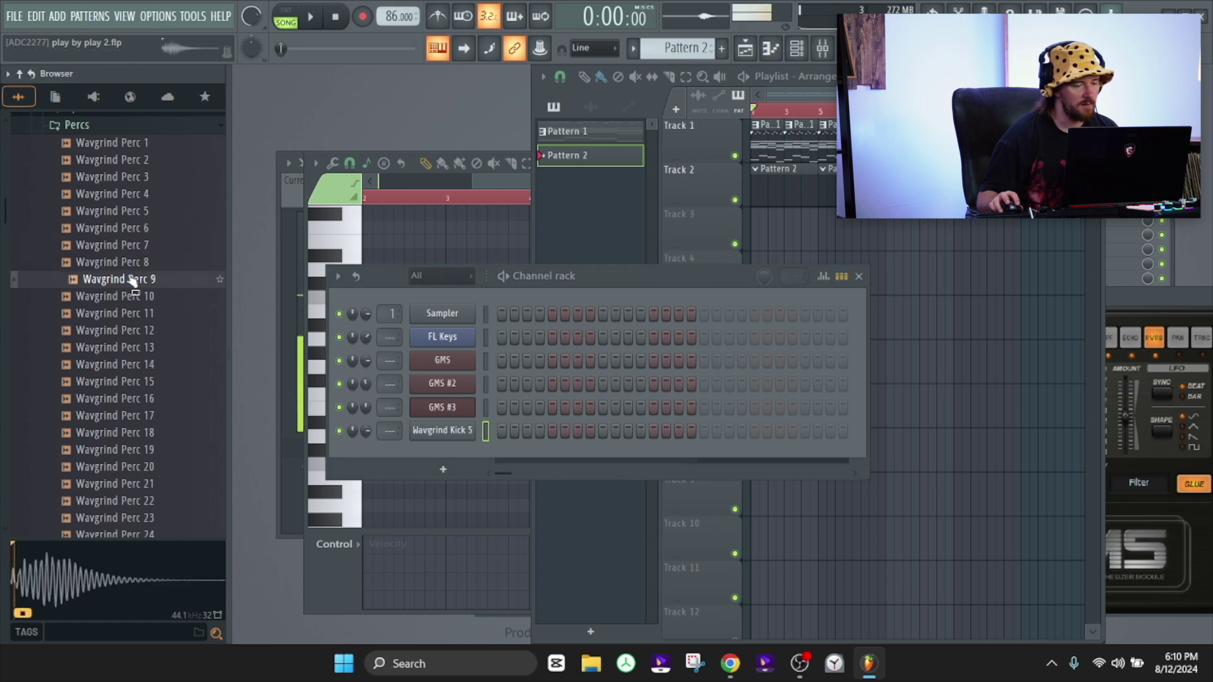
{"action": "left_click_drag", "start_coordinate": [441, 454], "coordinate": [443, 454]}
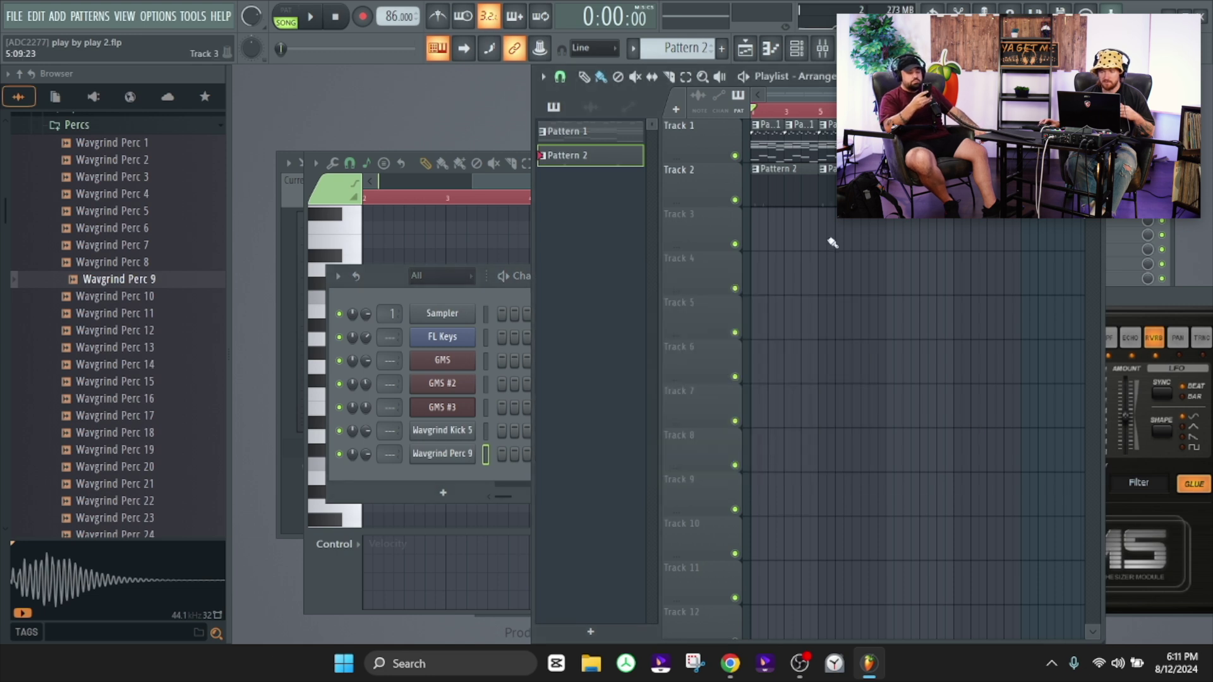
Widen the channel rack and, during playback, program Wavgrind Perc 9 hits on steps 5 and 8 of each of the four bars
{"action": "left_click_drag", "start_coordinate": [866, 411], "coordinate": [1121, 411]}
{"action": "left_click", "coordinate": [313, 17]}
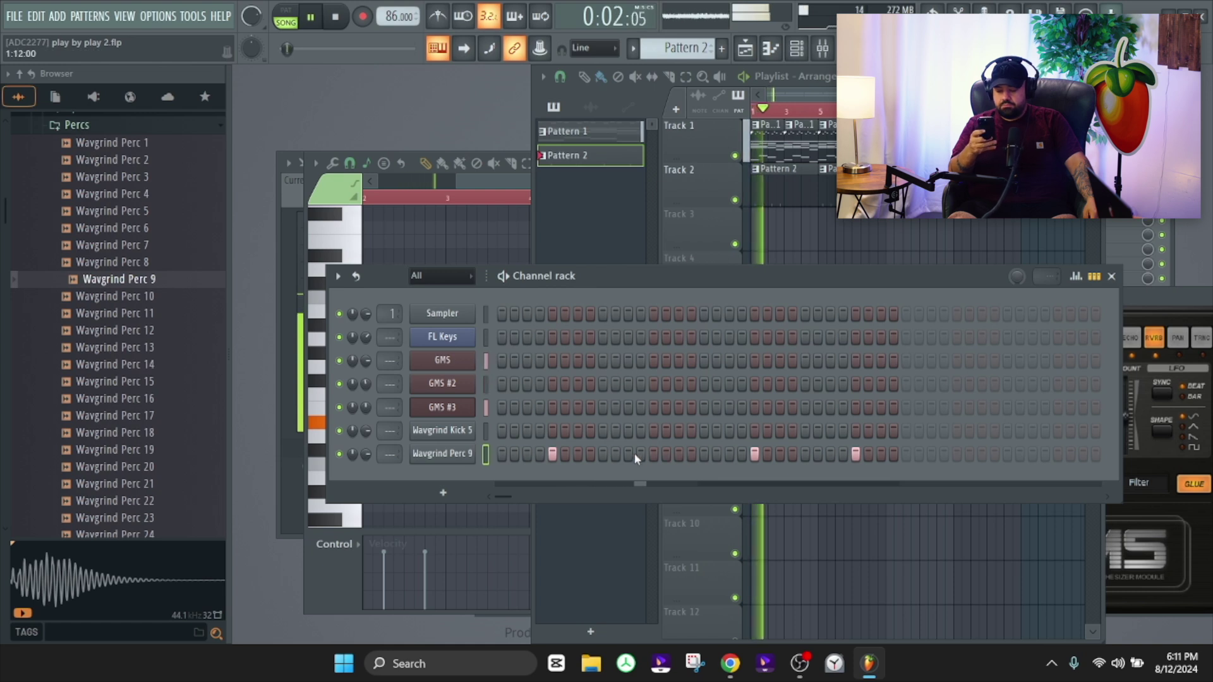
{"action": "left_click", "coordinate": [792, 454]}
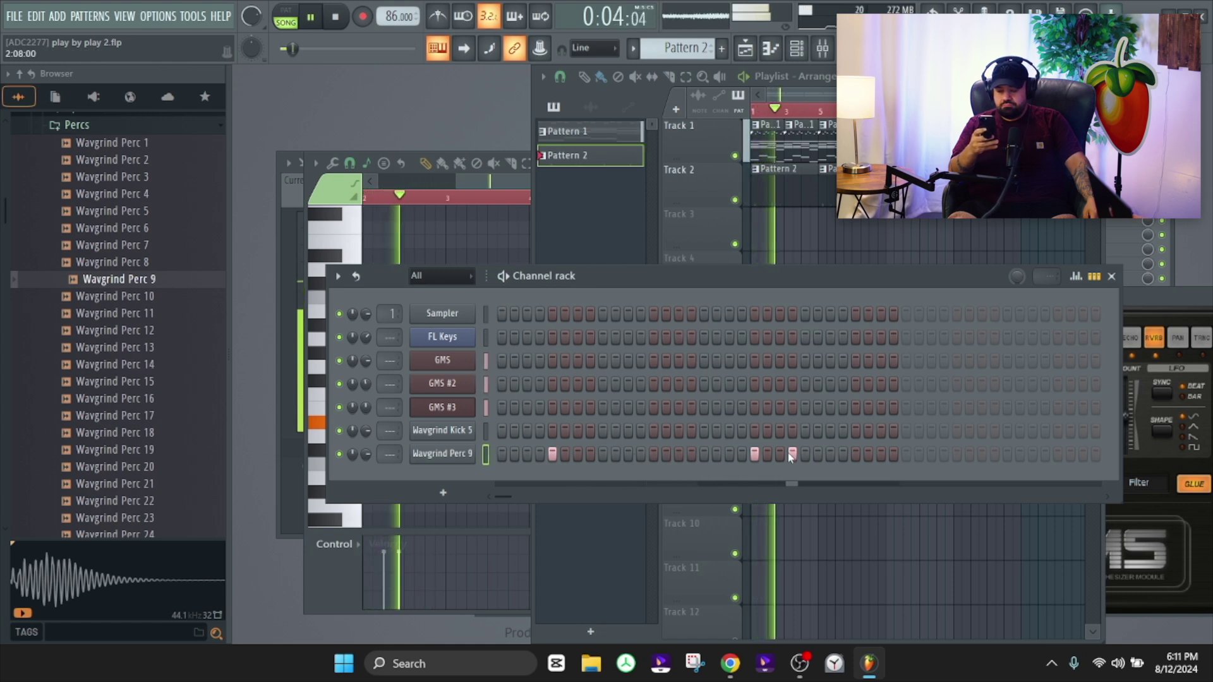
{"action": "left_click", "coordinate": [591, 454]}
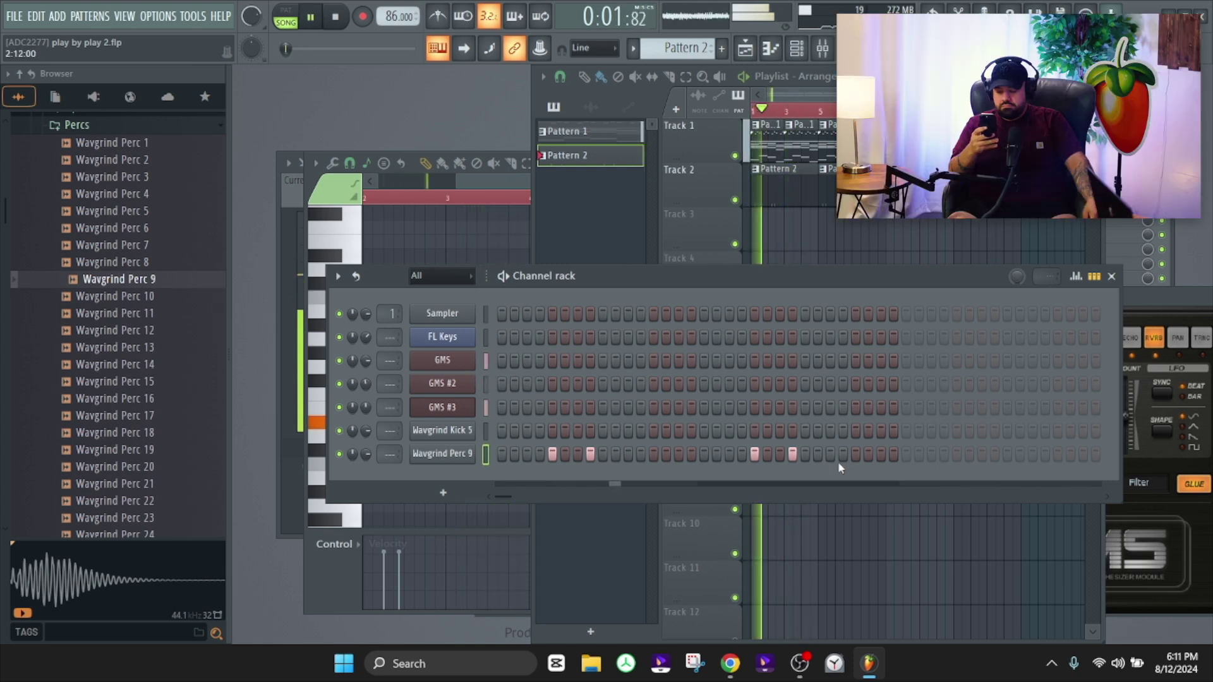
{"action": "left_click", "coordinate": [957, 454]}
{"action": "left_click", "coordinate": [994, 454]}
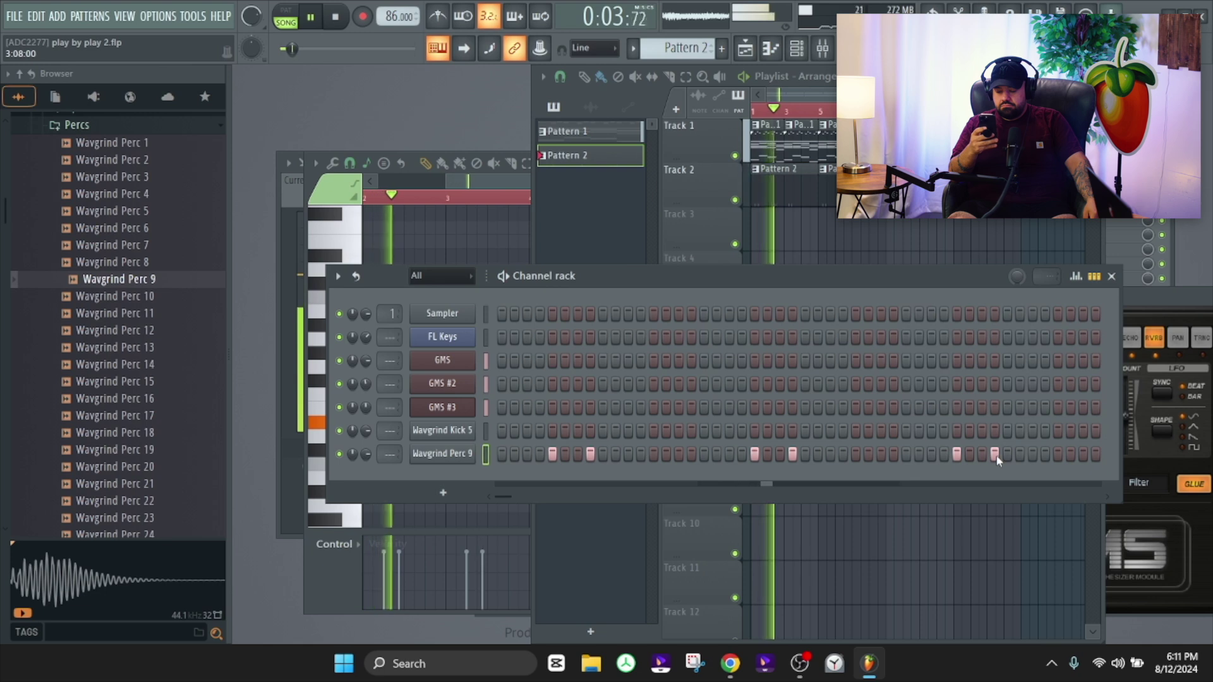
{"action": "left_click_drag", "start_coordinate": [512, 496], "coordinate": [528, 495]}
{"action": "left_click", "coordinate": [830, 454]}
{"action": "left_click", "coordinate": [867, 454]}
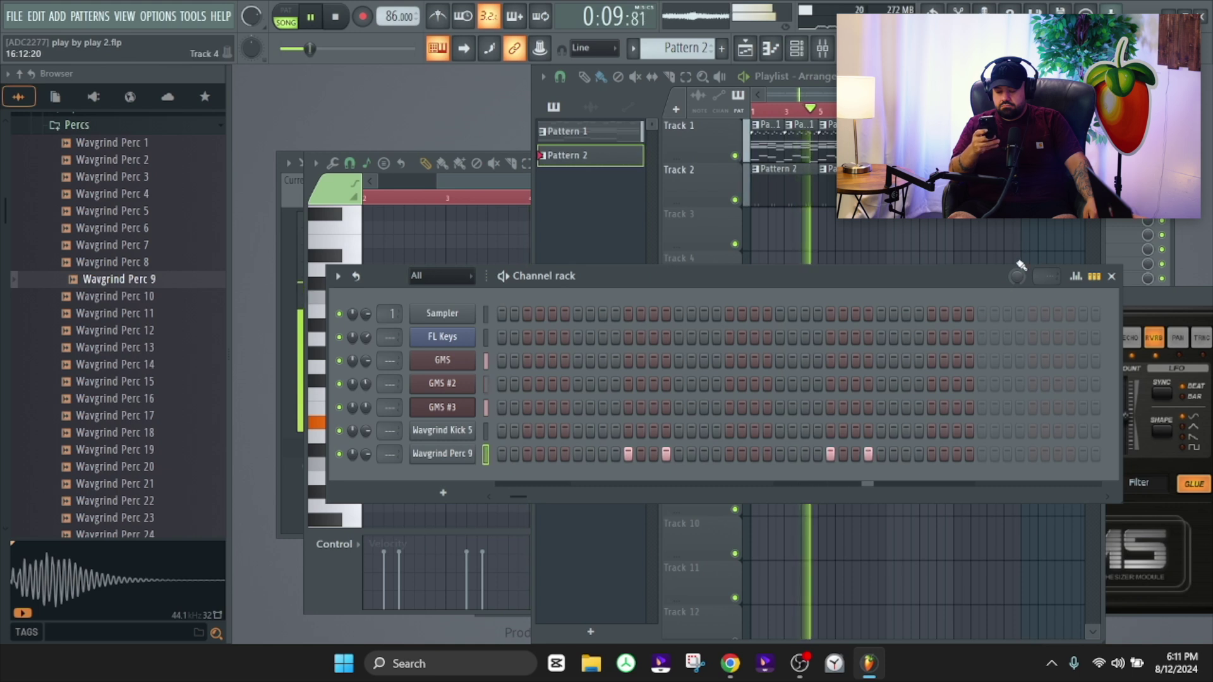
Raise the channel rack's main swing to about 14%
{"action": "left_click_drag", "start_coordinate": [1021, 278], "coordinate": [1021, 275]}
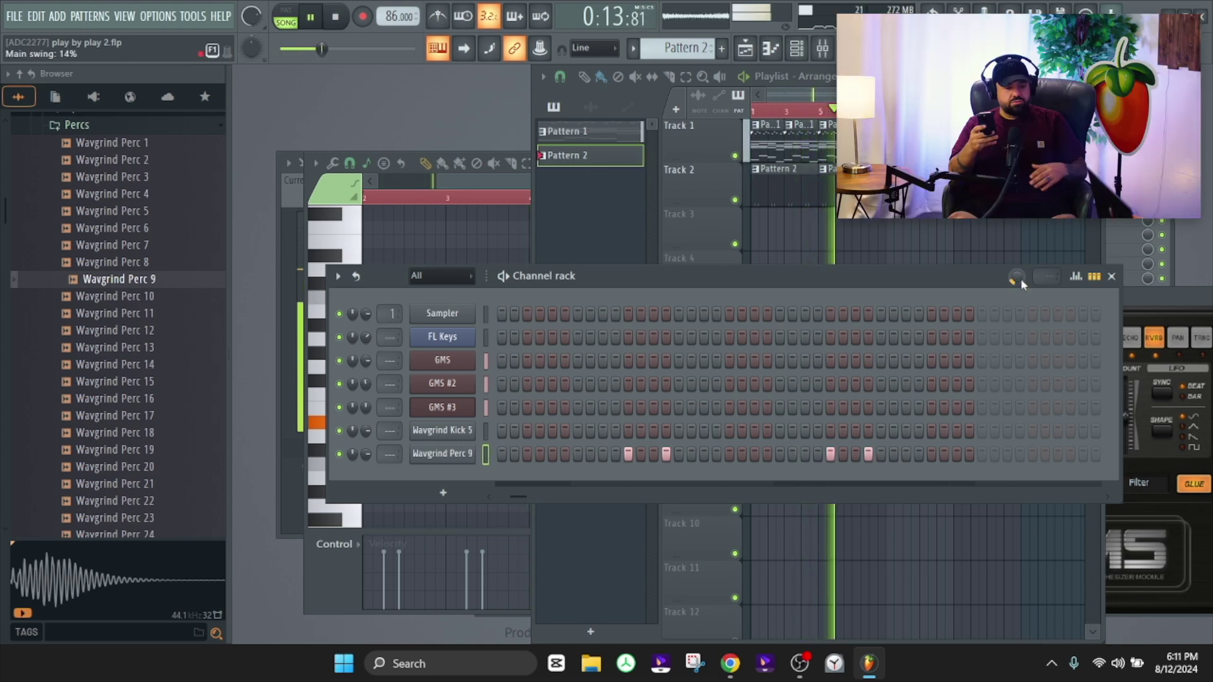
{"action": "left_click", "coordinate": [712, 282]}
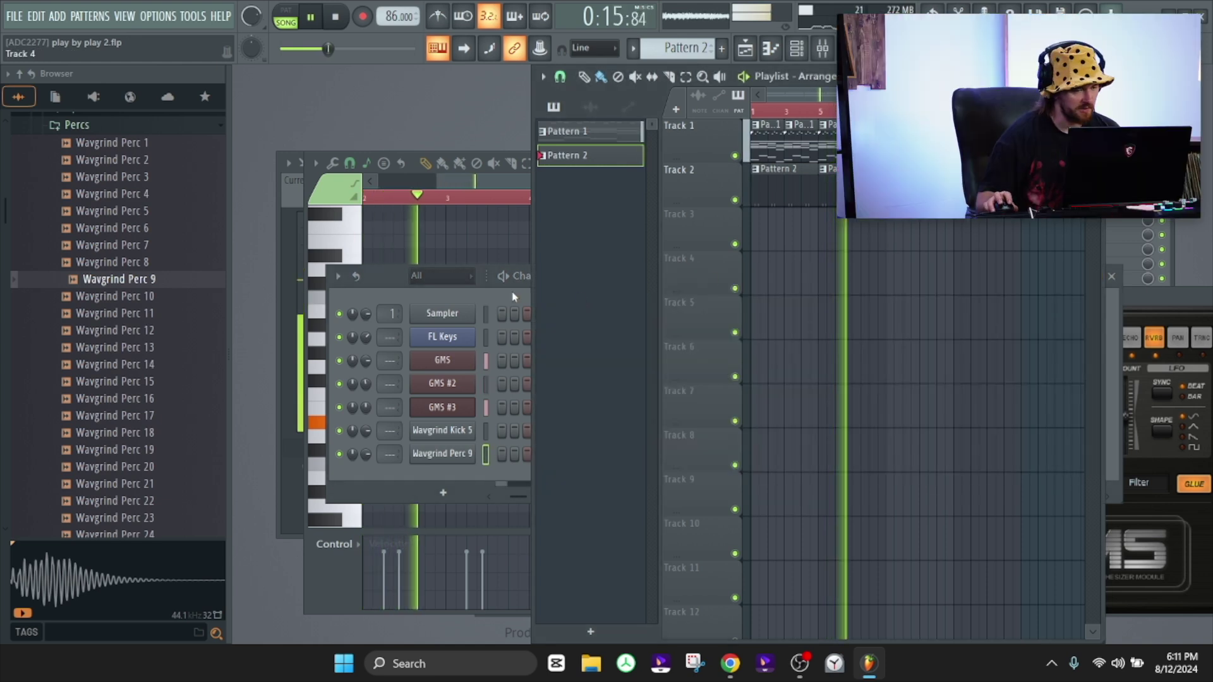
{"action": "left_click", "coordinate": [446, 293]}
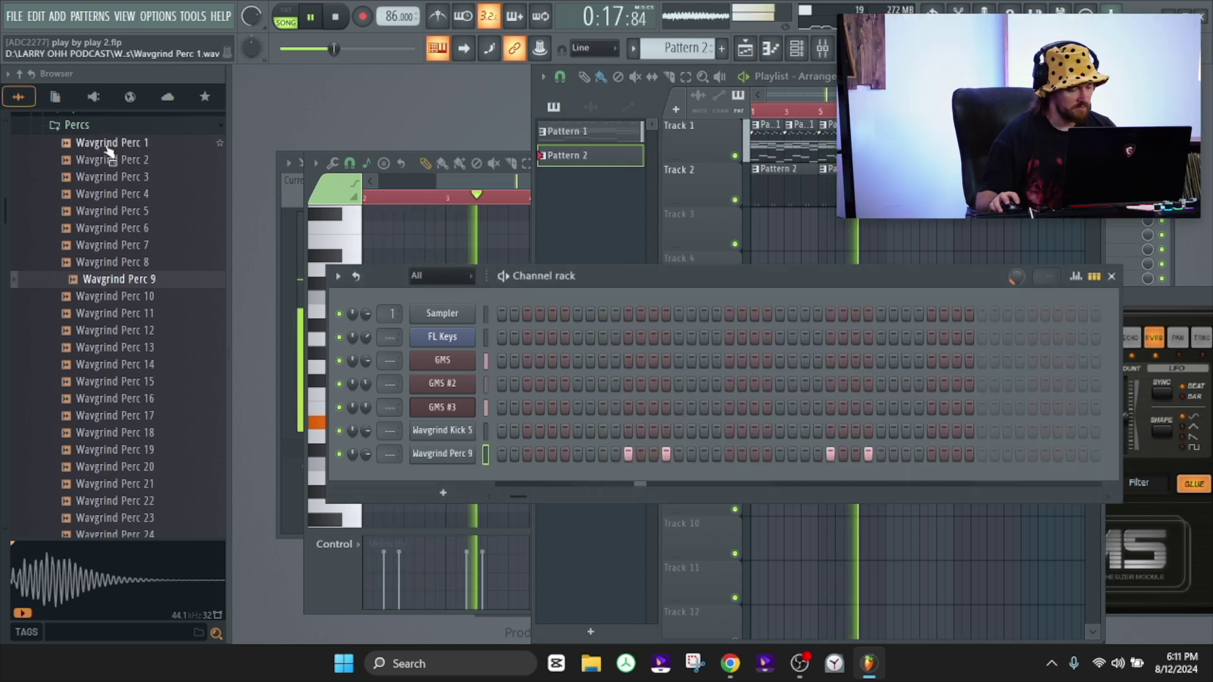
Add Wavgrind Perc 6 as a new channel and program it on step 6 of all four bars plus step 14 of the last bar
{"action": "left_click", "coordinate": [131, 230]}
{"action": "left_click_drag", "start_coordinate": [132, 231], "coordinate": [432, 481]}
{"action": "key", "text": "space"}
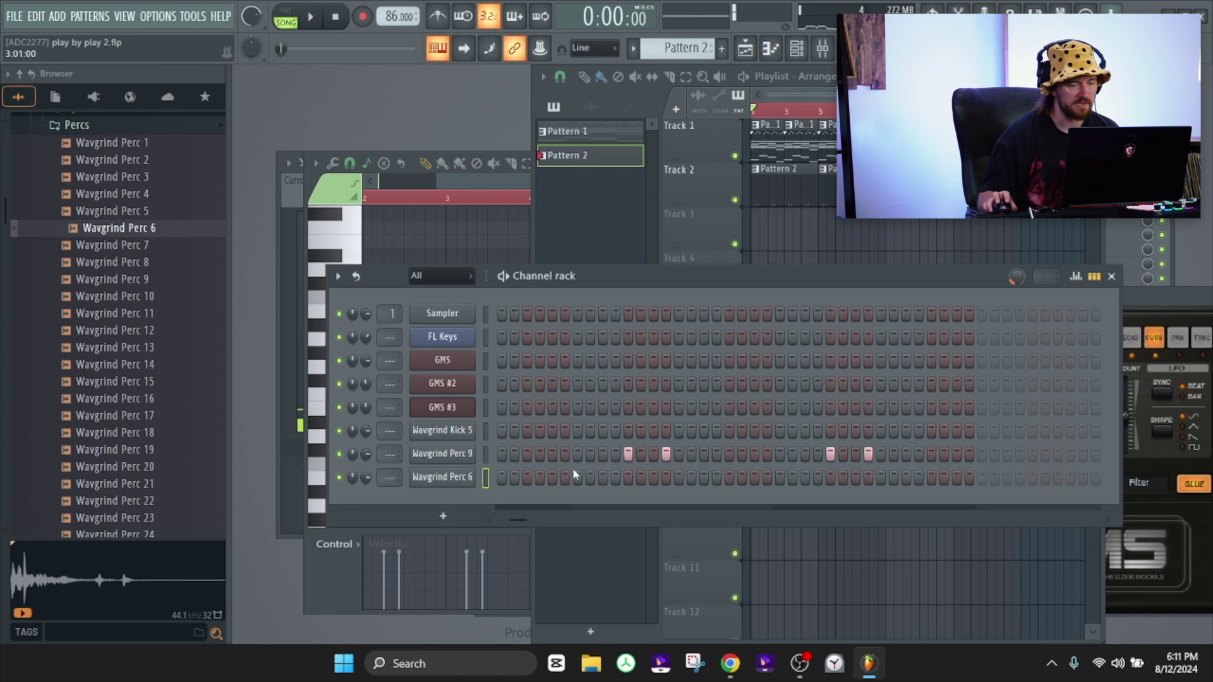
{"action": "left_click_drag", "start_coordinate": [519, 521], "coordinate": [478, 519]}
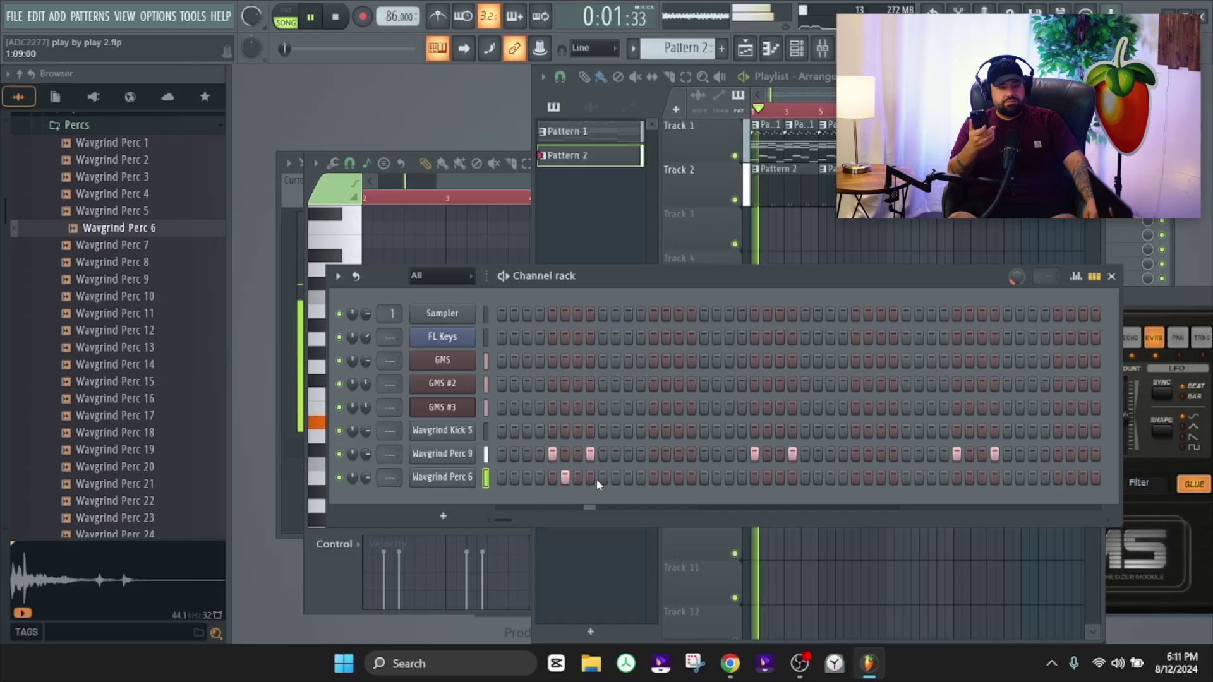
{"action": "left_click", "coordinate": [767, 478]}
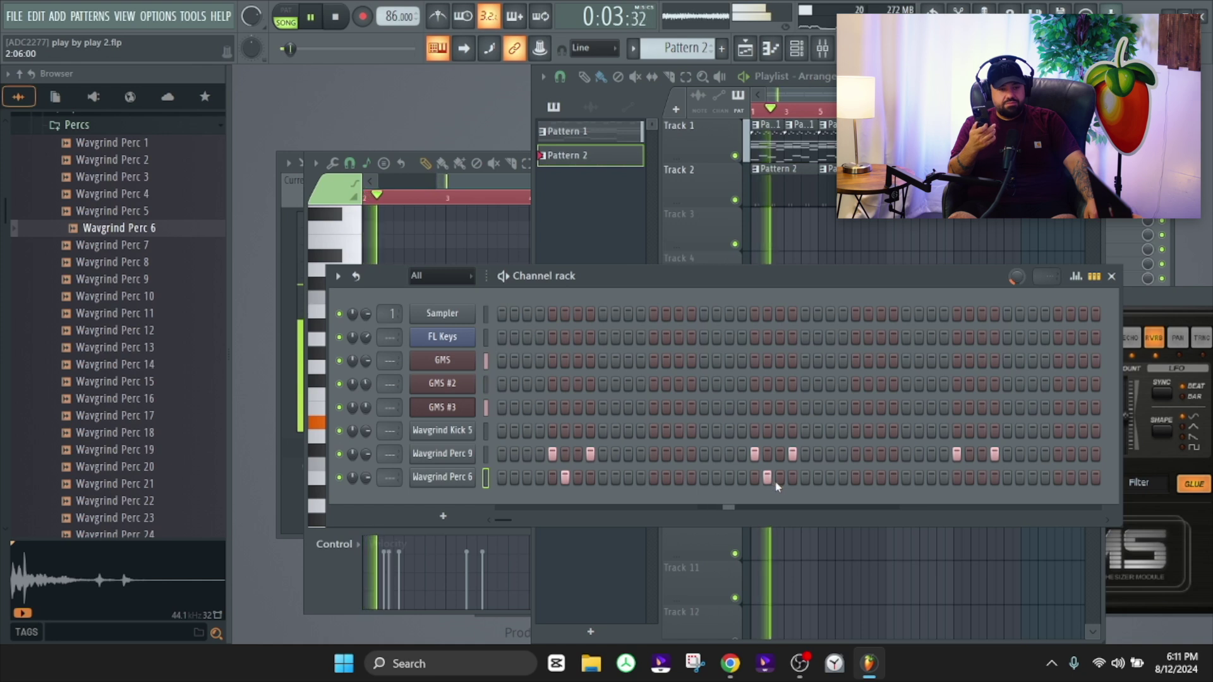
{"action": "left_click", "coordinate": [969, 478]}
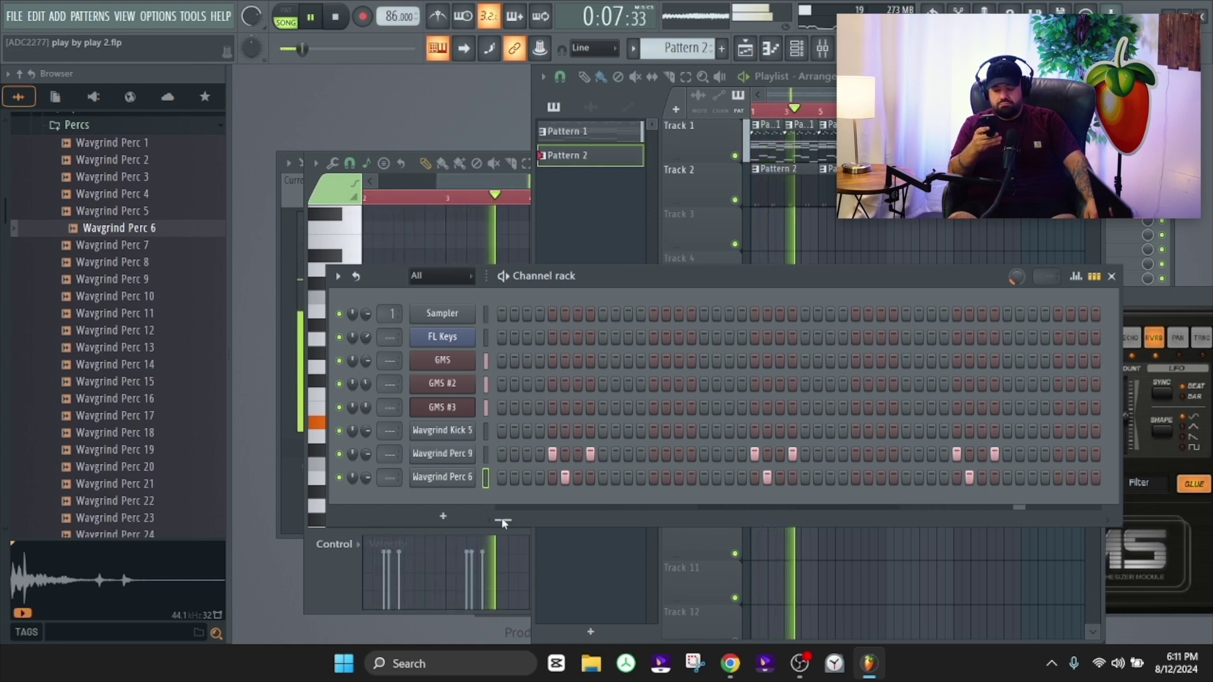
{"action": "left_click_drag", "start_coordinate": [504, 520], "coordinate": [525, 520]}
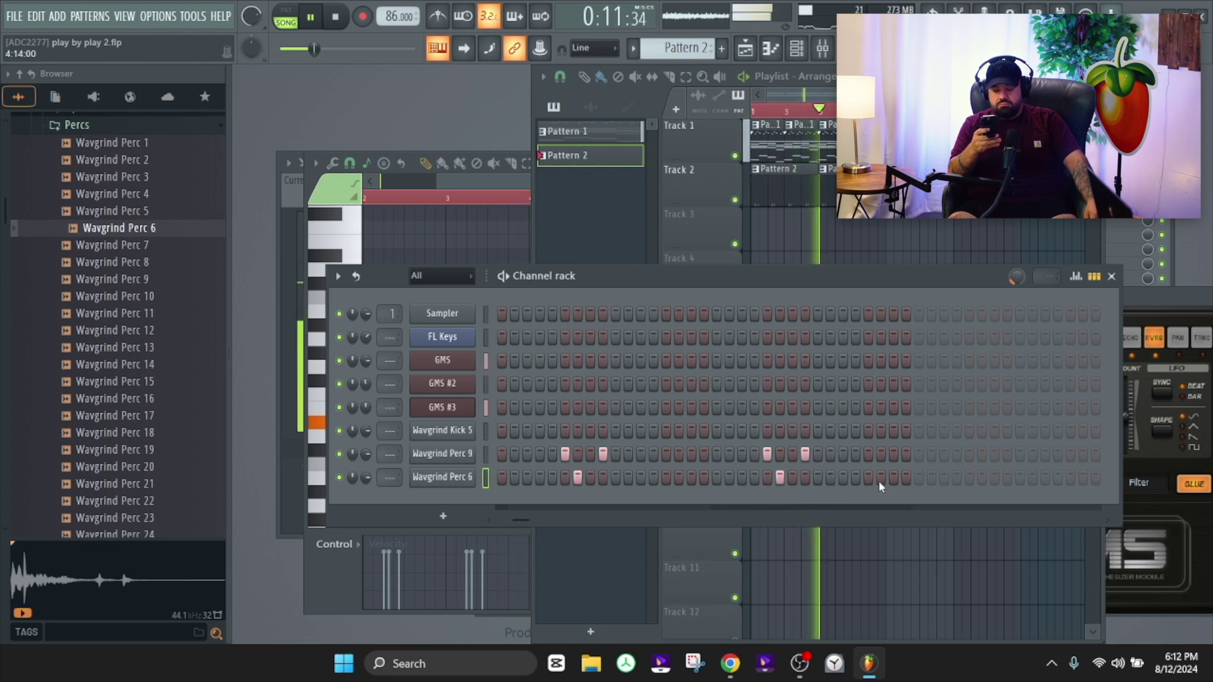
Audition more percs, add Wavgrind Perc 15 as a new channel, and place hits on steps 17, 45 and 57
{"action": "left_click", "coordinate": [90, 280]}
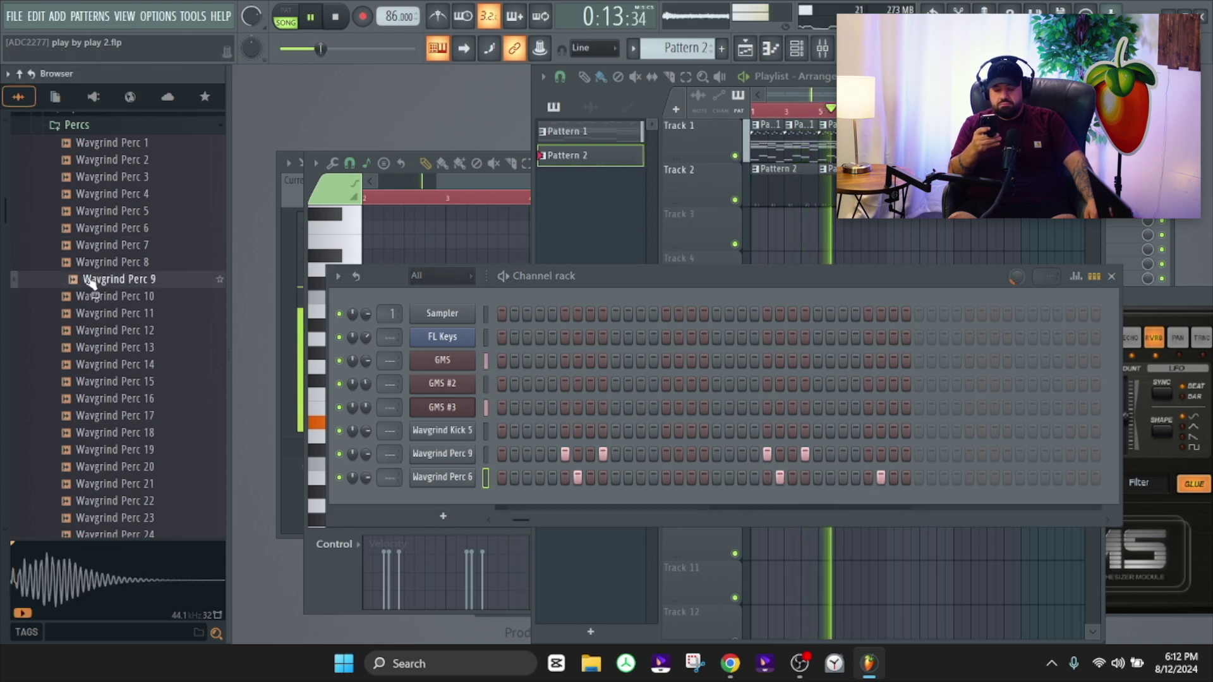
{"action": "left_click", "coordinate": [104, 347]}
{"action": "left_click", "coordinate": [108, 381]}
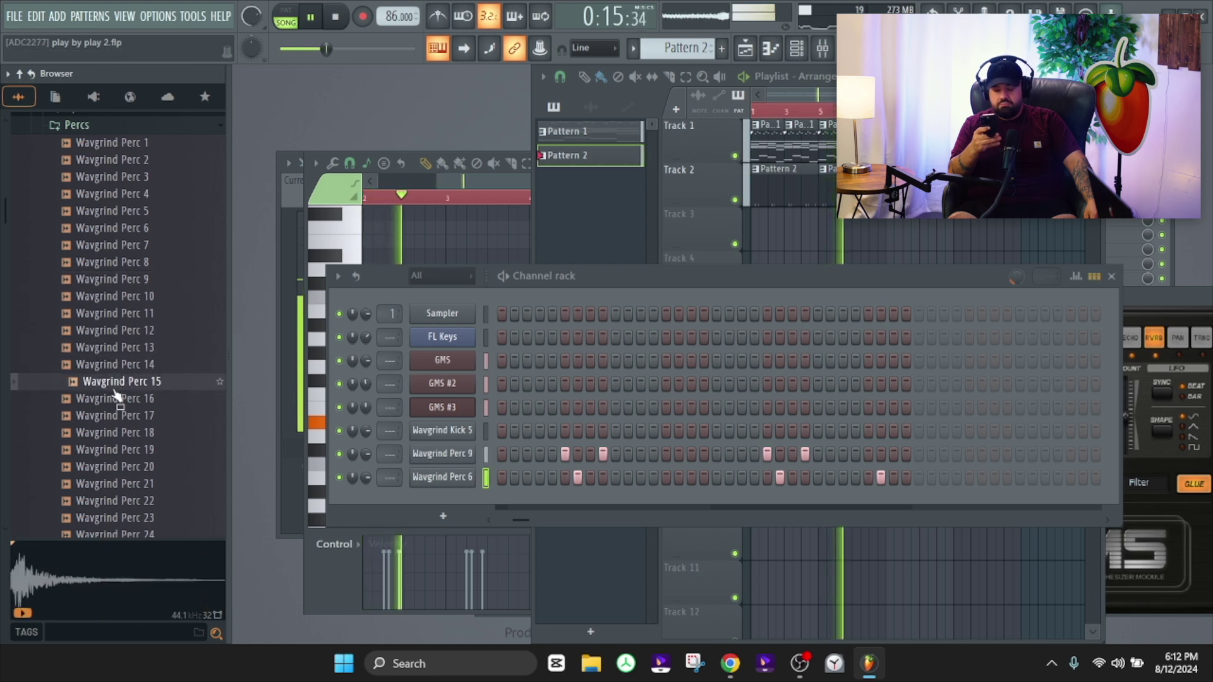
{"action": "left_click_drag", "start_coordinate": [108, 382], "coordinate": [438, 497]}
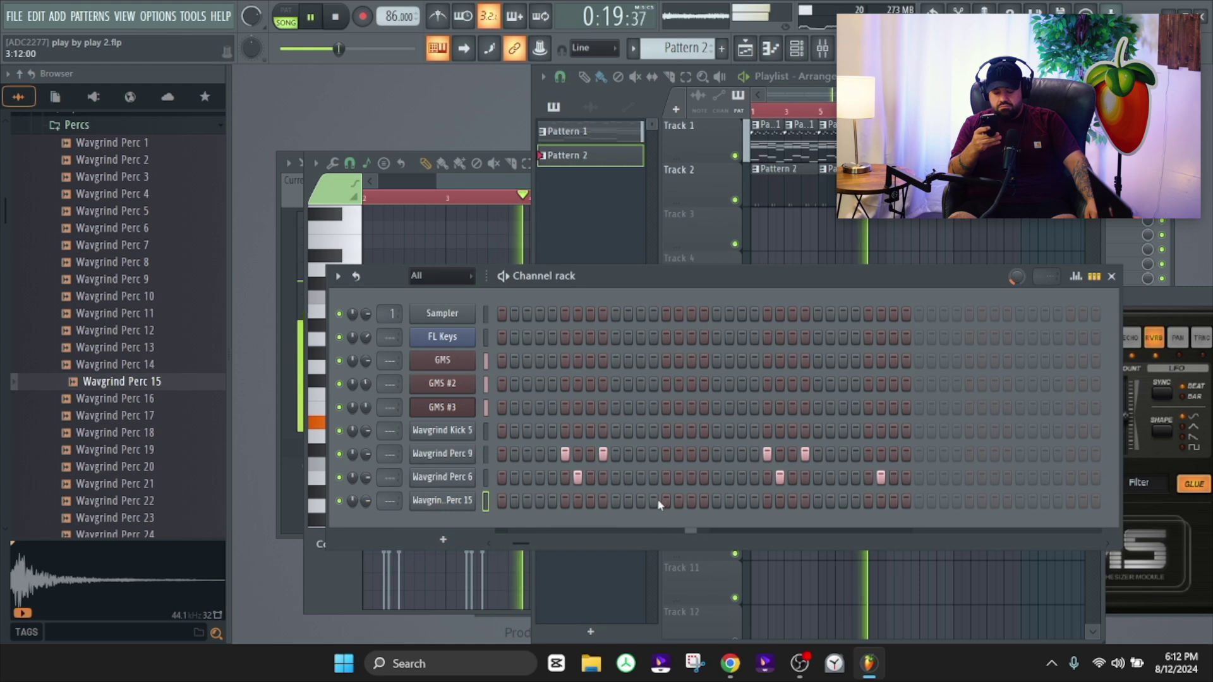
{"action": "left_click", "coordinate": [819, 502]}
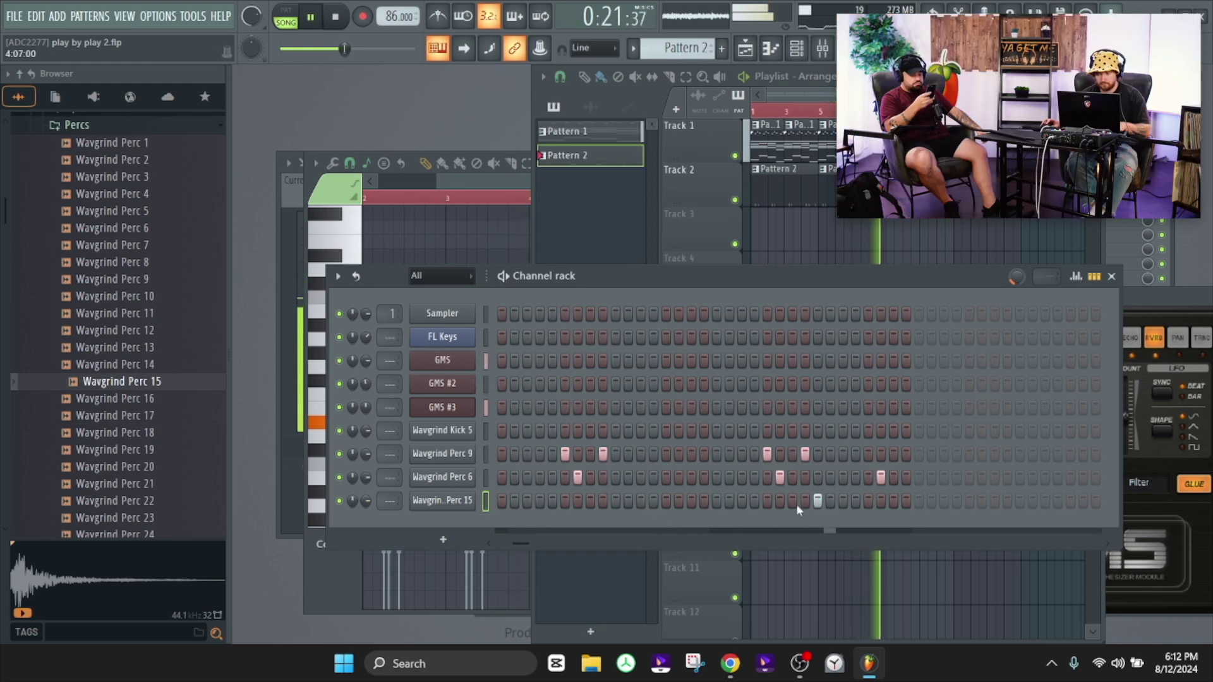
{"action": "left_click_drag", "start_coordinate": [516, 542], "coordinate": [480, 539]}
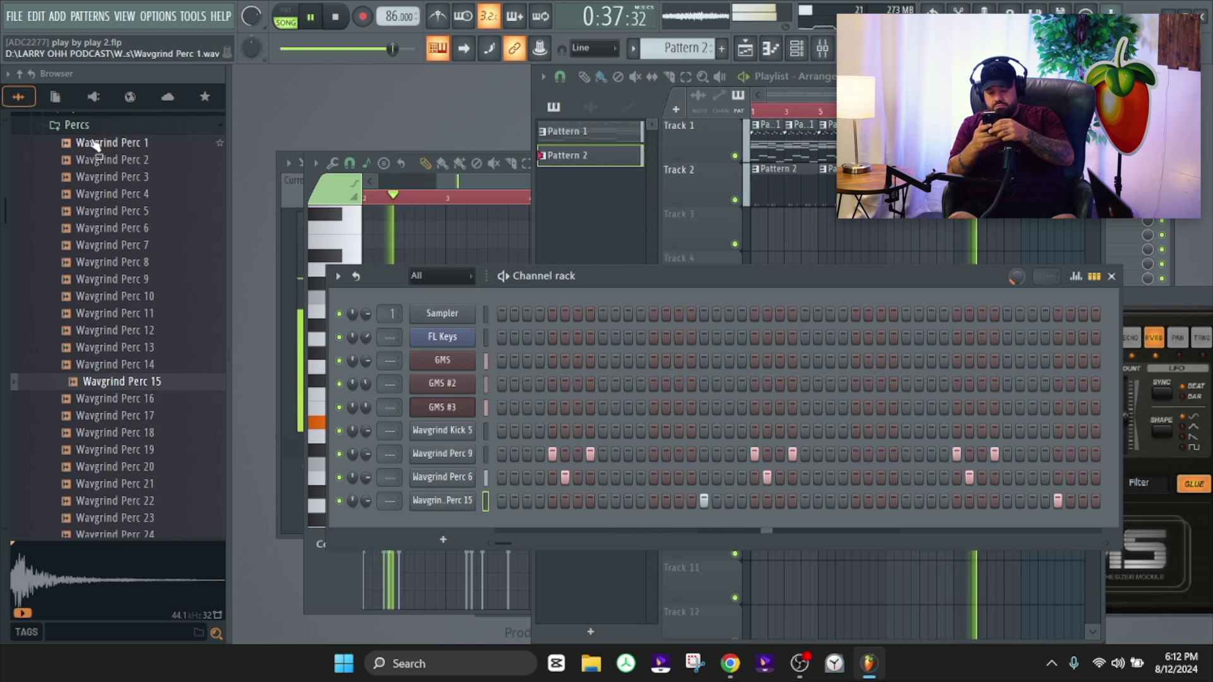
Audition percs, add Wavgrind Perc 12 as a new channel, and fill each 4 steps of its sequence
{"action": "left_click", "coordinate": [131, 230]}
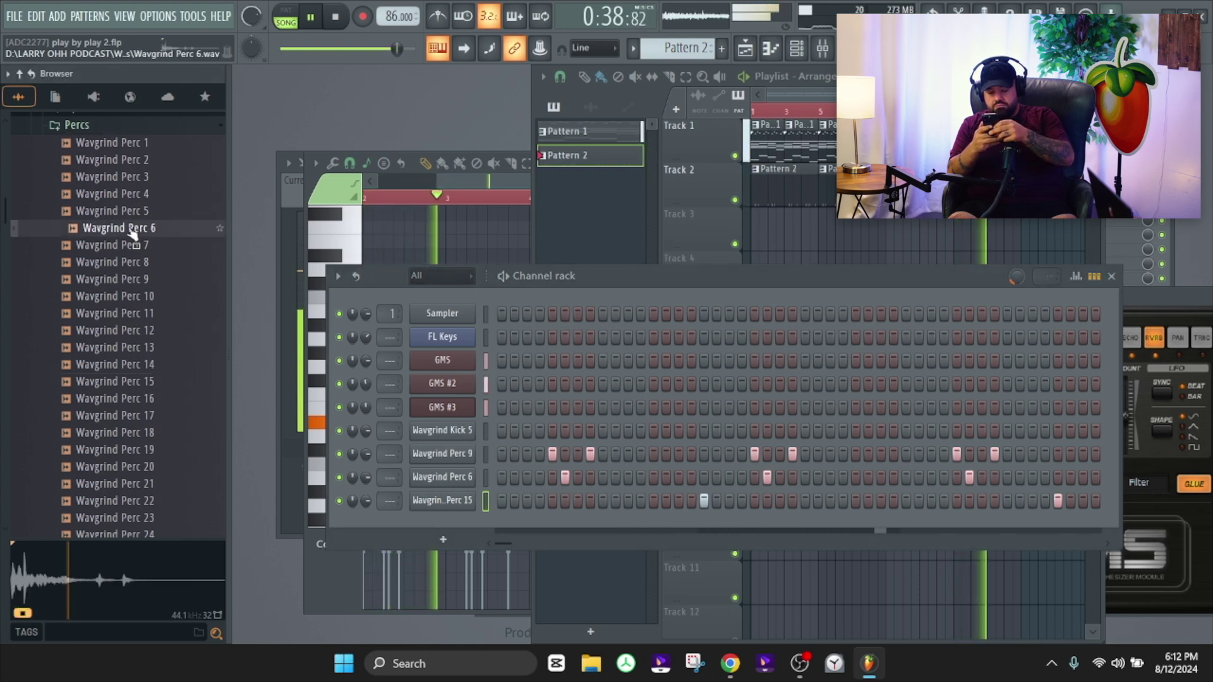
{"action": "left_click", "coordinate": [142, 330]}
{"action": "left_click", "coordinate": [147, 399]}
{"action": "left_click", "coordinate": [140, 333]}
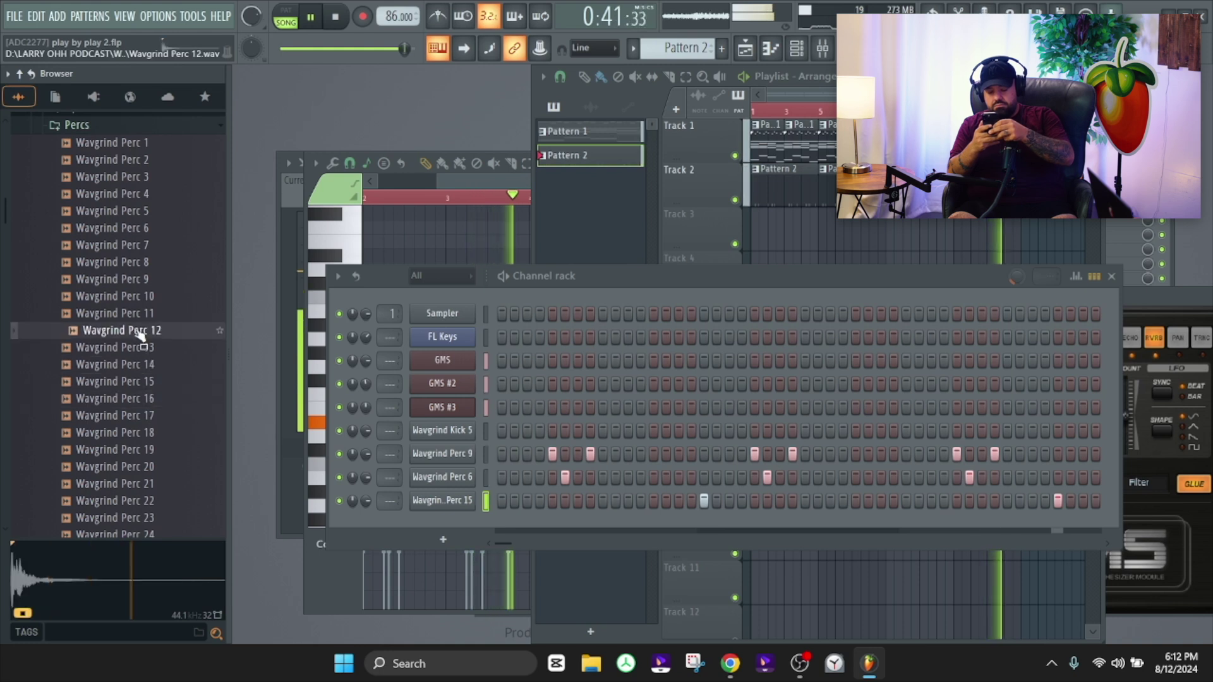
{"action": "left_click_drag", "start_coordinate": [244, 405], "coordinate": [416, 527]}
{"action": "right_click", "coordinate": [437, 525]}
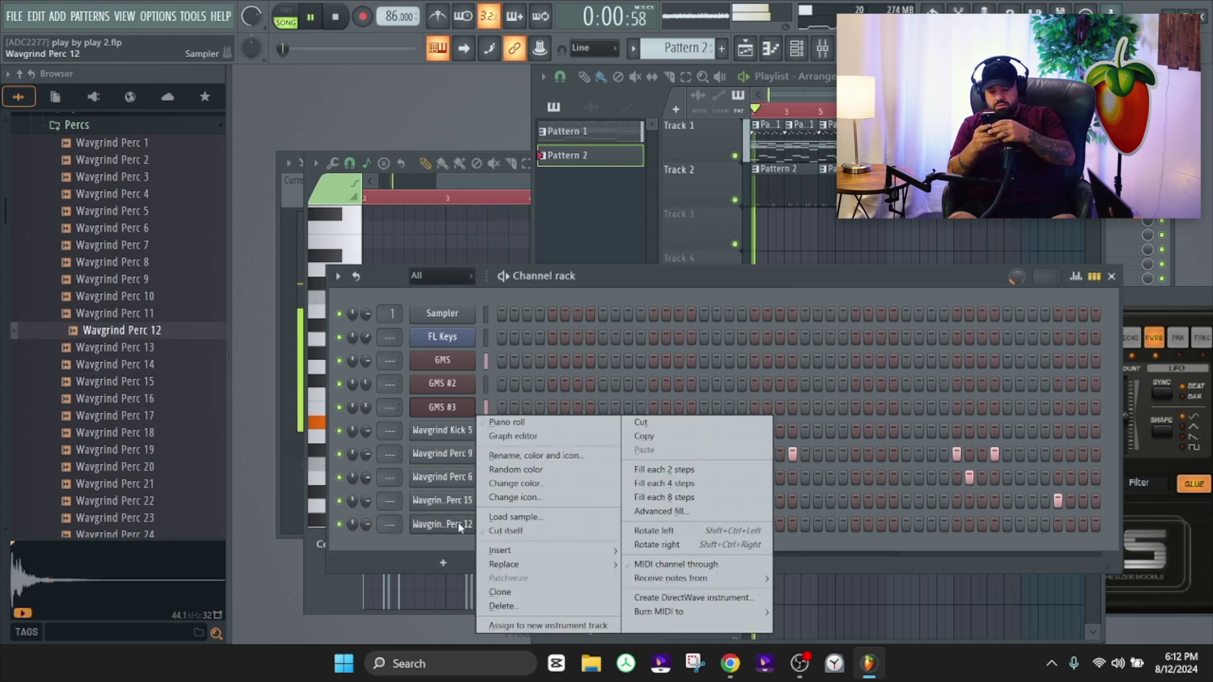
{"action": "left_click", "coordinate": [655, 484]}
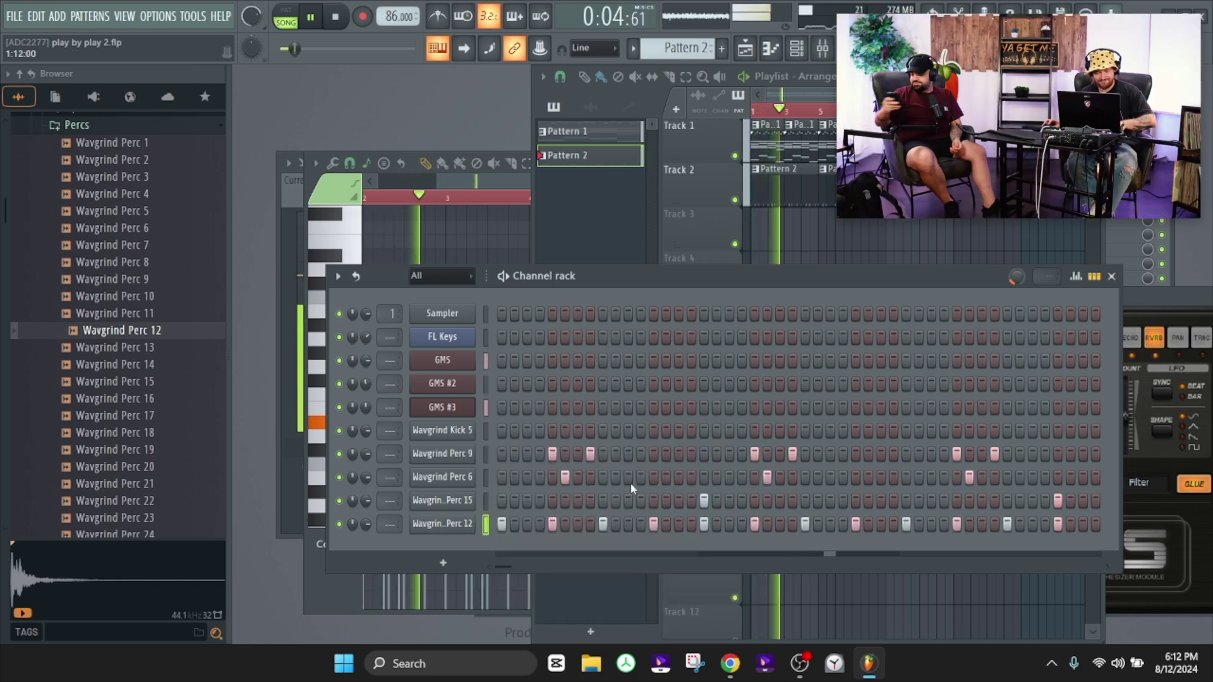
Edit Wavgrind Perc 12 in the piano roll into a denser, even run of C5 notes across four bars, and adjust its channel volume
{"action": "right_click", "coordinate": [440, 527]}
{"action": "left_click", "coordinate": [509, 425]}
{"action": "key", "text": "space"}
{"action": "left_click_drag", "start_coordinate": [755, 183], "coordinate": [484, 189]}
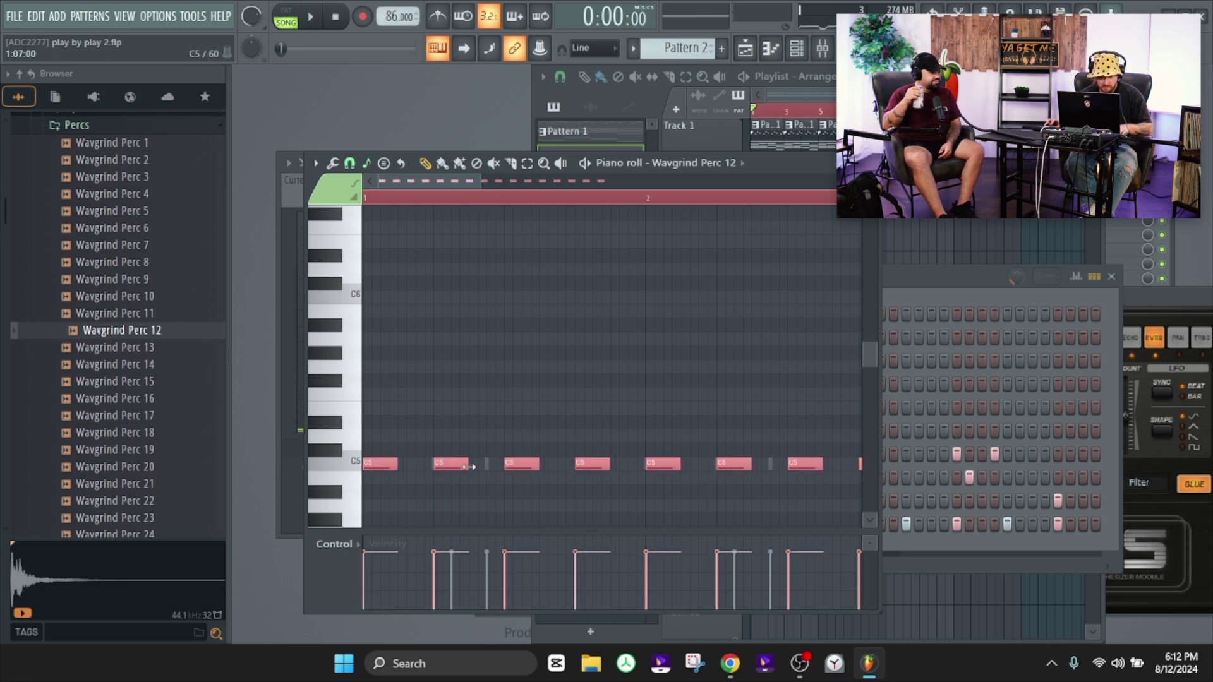
{"action": "left_click", "coordinate": [453, 467]}
{"action": "left_click_drag", "start_coordinate": [376, 462], "coordinate": [413, 462]}
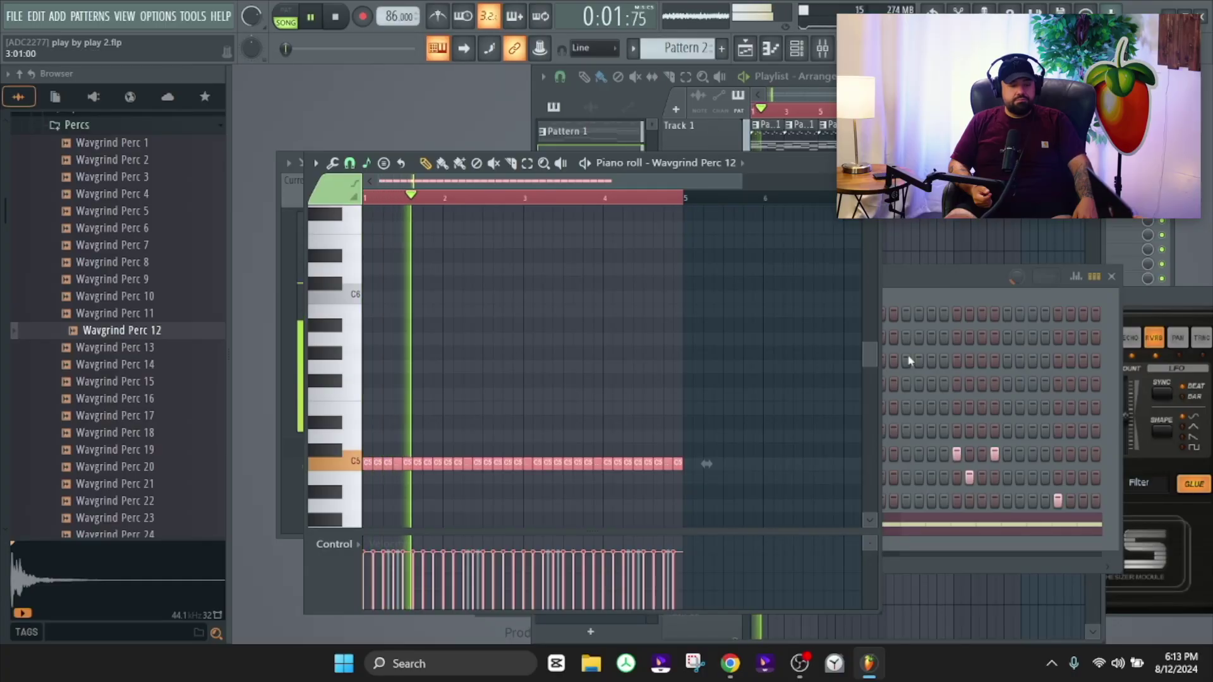
{"action": "left_click", "coordinate": [934, 281]}
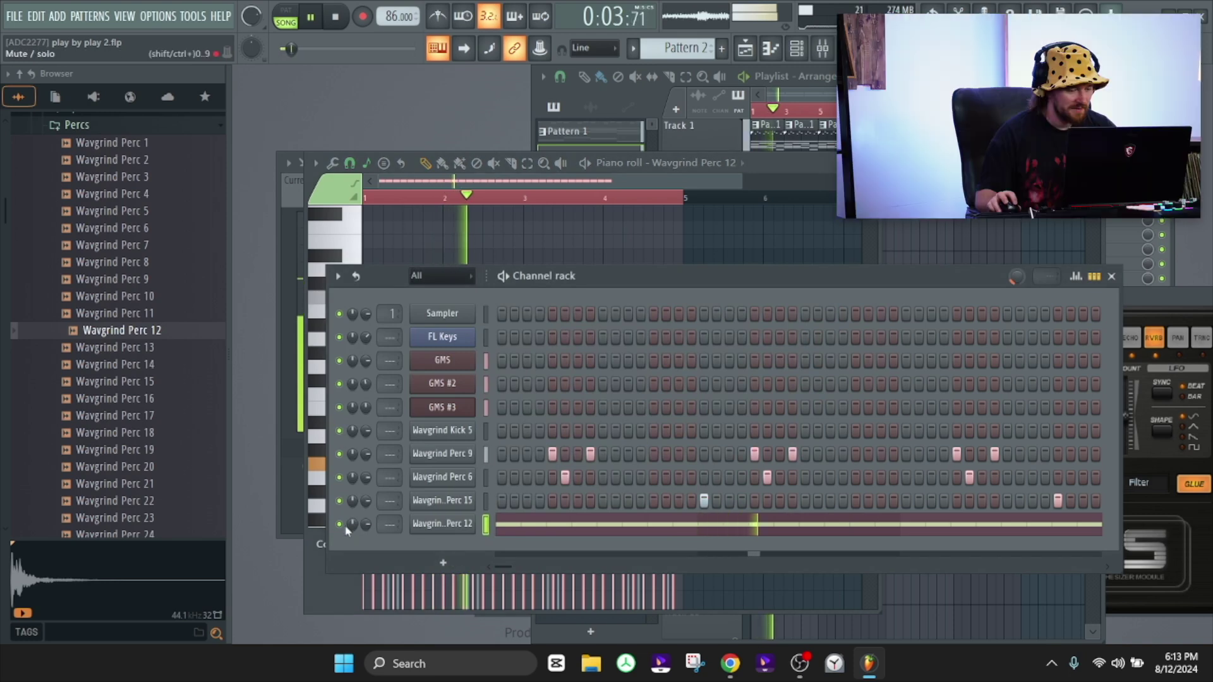
{"action": "mouse_move", "coordinate": [365, 524]}
{"action": "left_mouse_down"}
{"action": "mouse_move", "coordinate": [366, 534]}
{"action": "mouse_move", "coordinate": [367, 524]}
{"action": "left_mouse_up"}
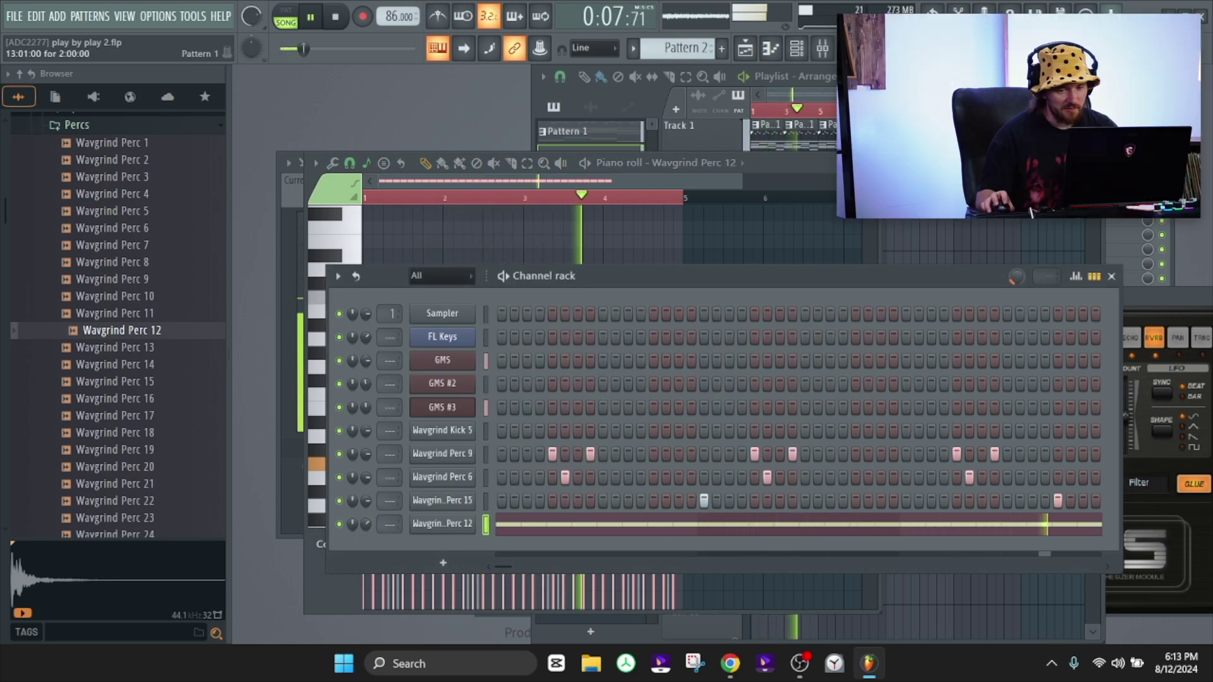
Move the Wavgrind Perc 12 notes out of Pattern 2 by cutting them and pasting them into the same channel of Pattern 3
{"action": "right_click", "coordinate": [470, 524]}
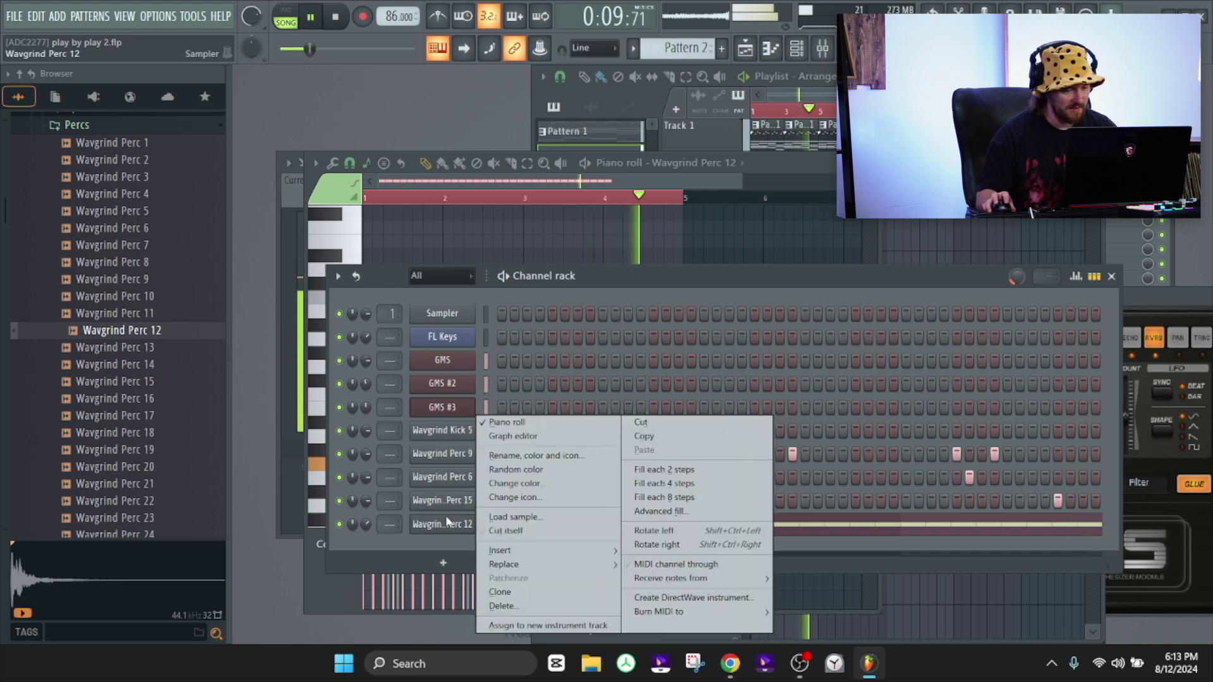
{"action": "left_click", "coordinate": [661, 425]}
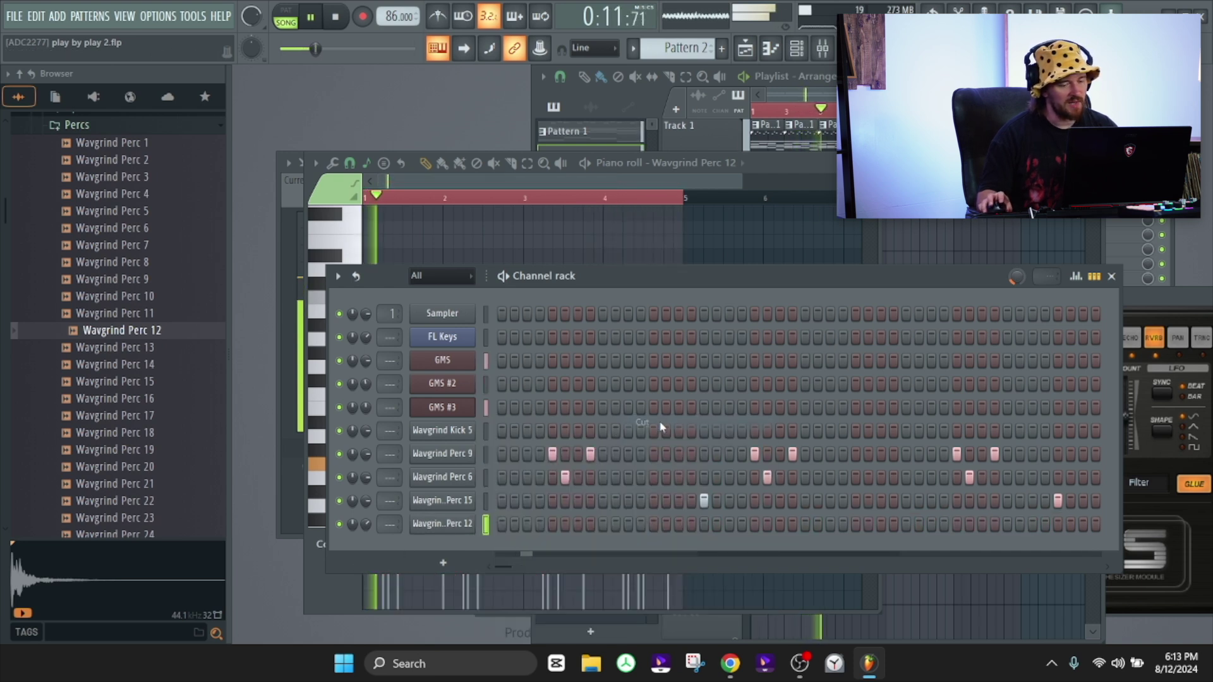
{"action": "left_click", "coordinate": [681, 44]}
{"action": "left_click", "coordinate": [759, 45]}
{"action": "right_click", "coordinate": [444, 524]}
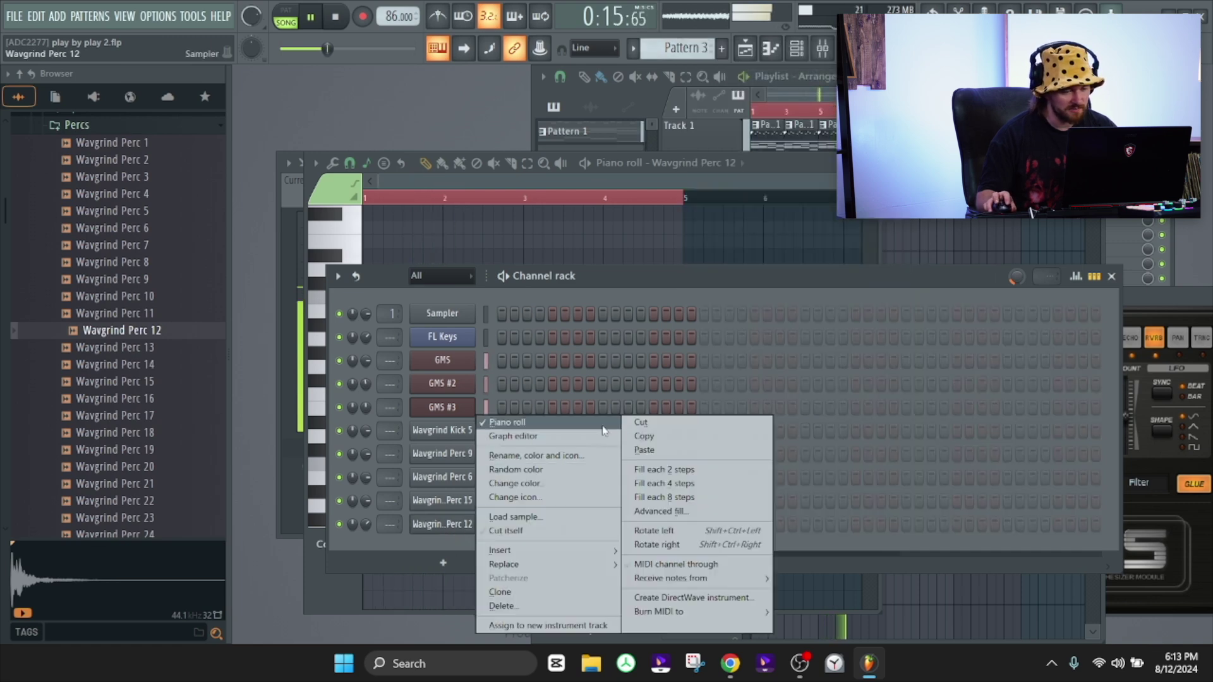
{"action": "left_click", "coordinate": [641, 450]}
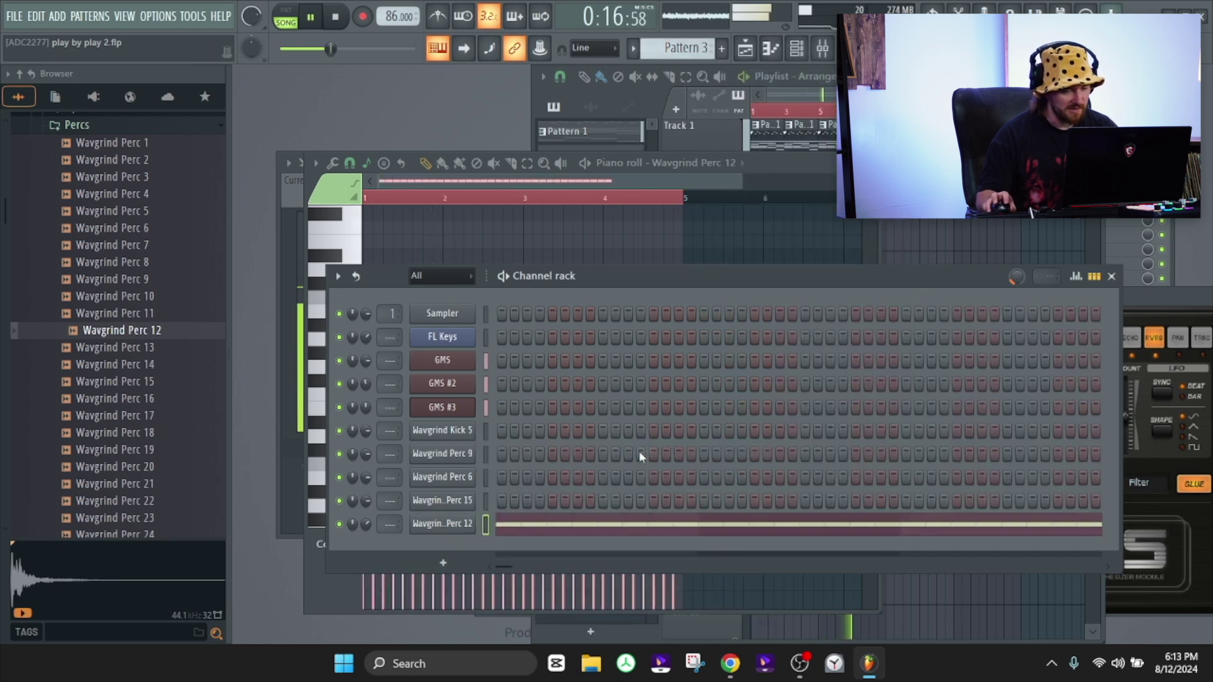
Place Pattern 3 on Track 3 of the playlist from bar 9 and extend the clip to eight bars
{"action": "left_click", "coordinate": [953, 224]}
{"action": "left_click", "coordinate": [891, 234]}
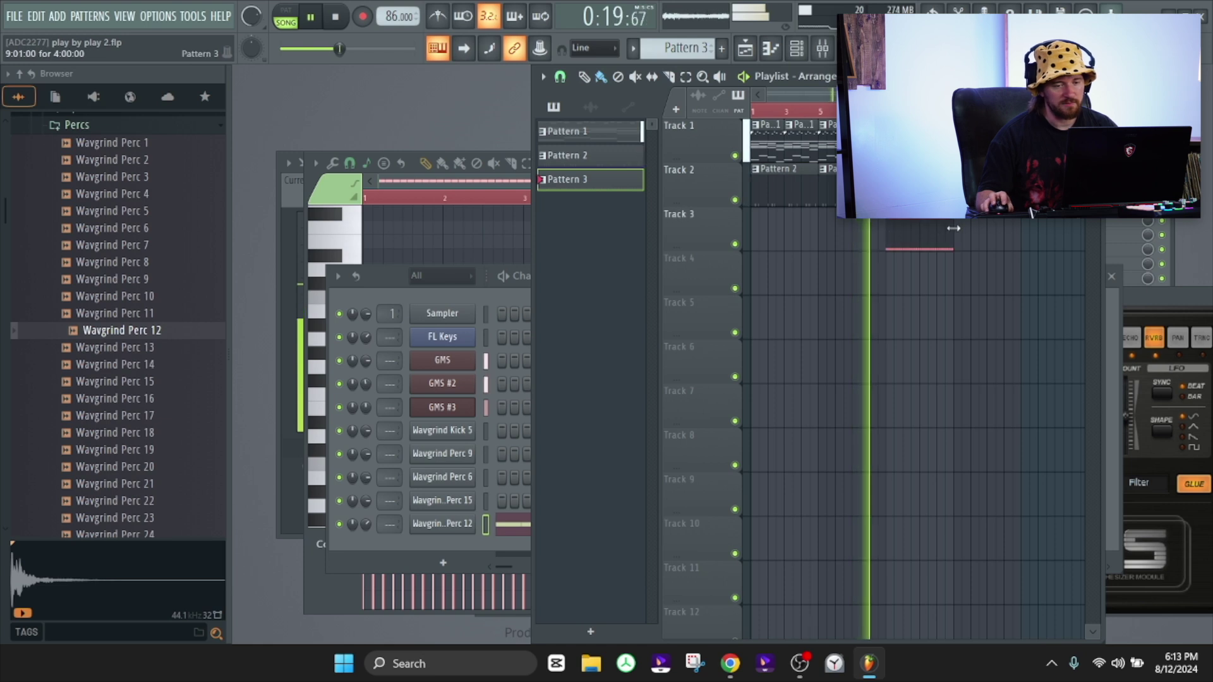
{"action": "left_click_drag", "start_coordinate": [953, 228], "coordinate": [1018, 230]}
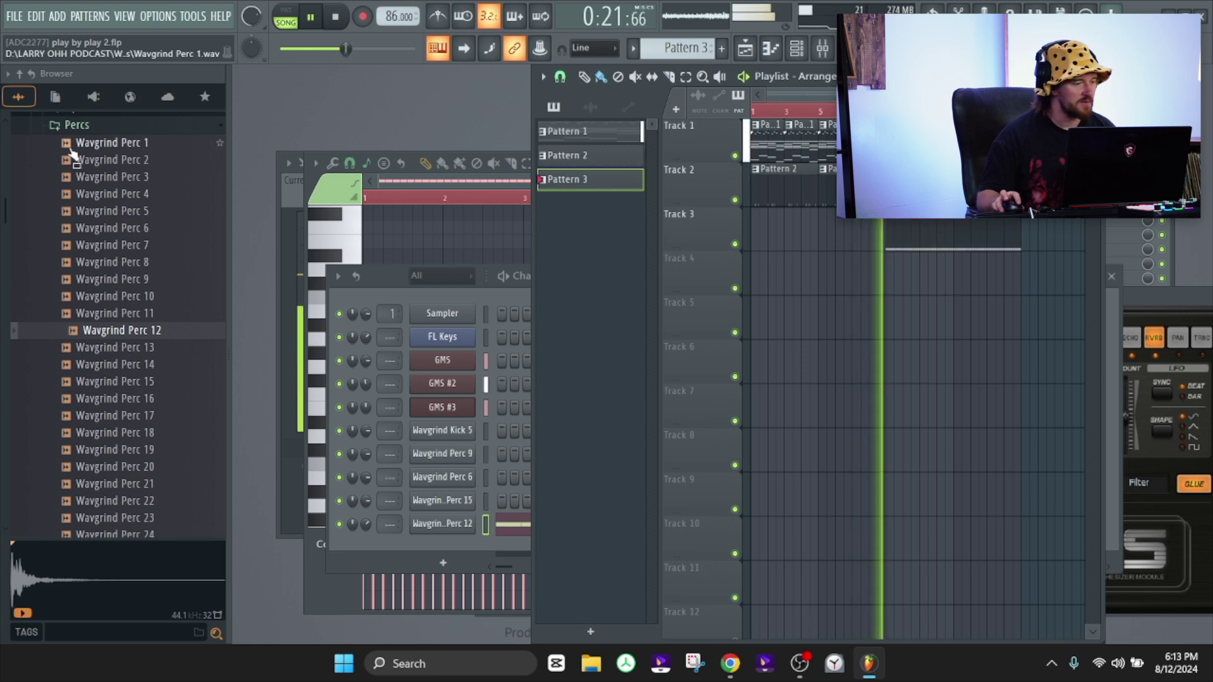
Normalize Wavgrind Perc 12 in its sampler, raise its time-stretch pitch, lower its channel volume to 49%, and check its envelope and miscellaneous settings
{"action": "left_click", "coordinate": [77, 125]}
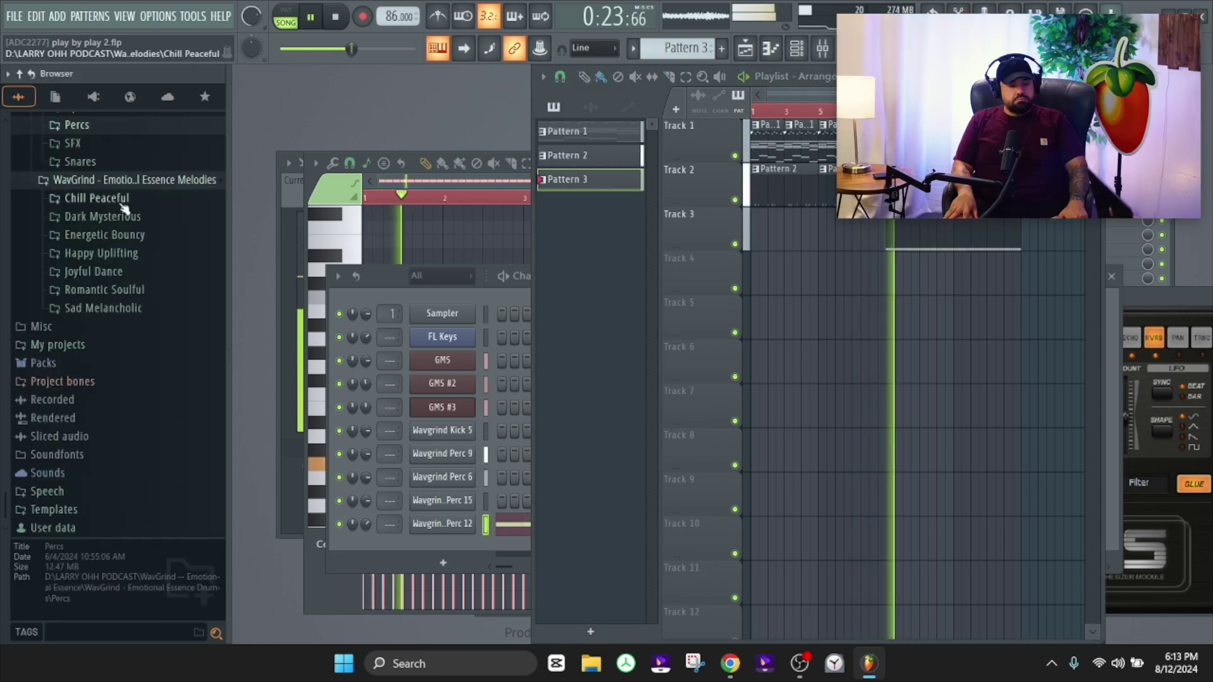
{"action": "left_click", "coordinate": [443, 524]}
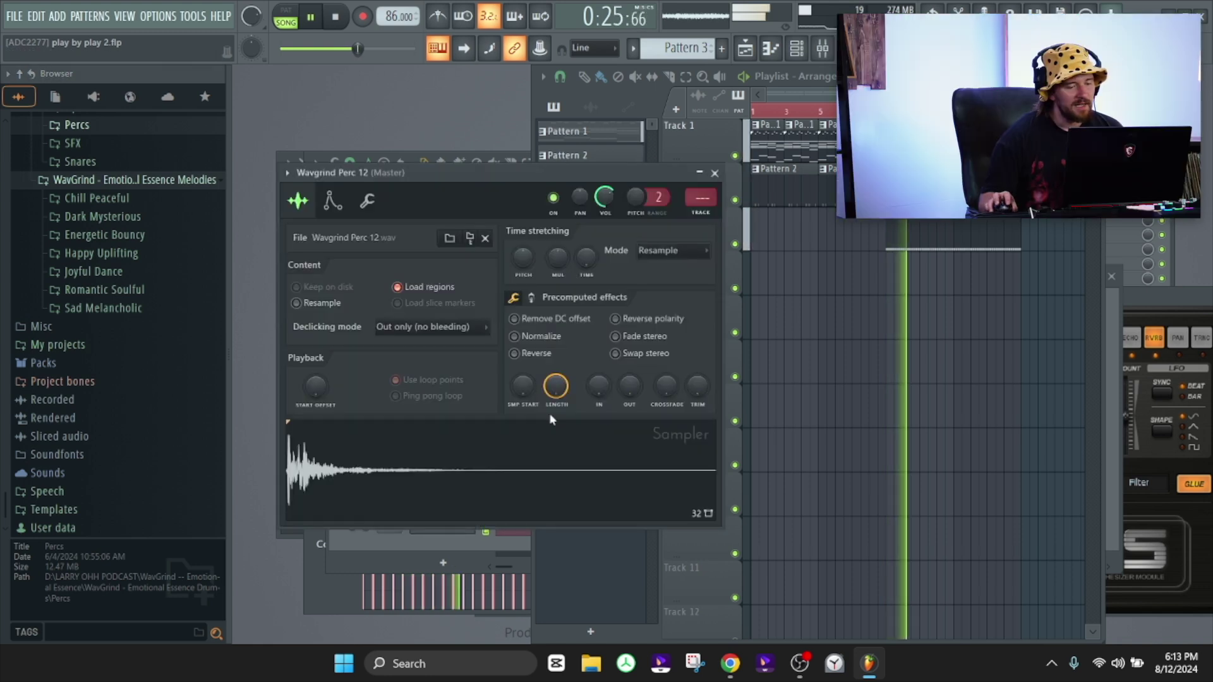
{"action": "left_click", "coordinate": [514, 336]}
{"action": "left_click_drag", "start_coordinate": [523, 259], "coordinate": [525, 265]}
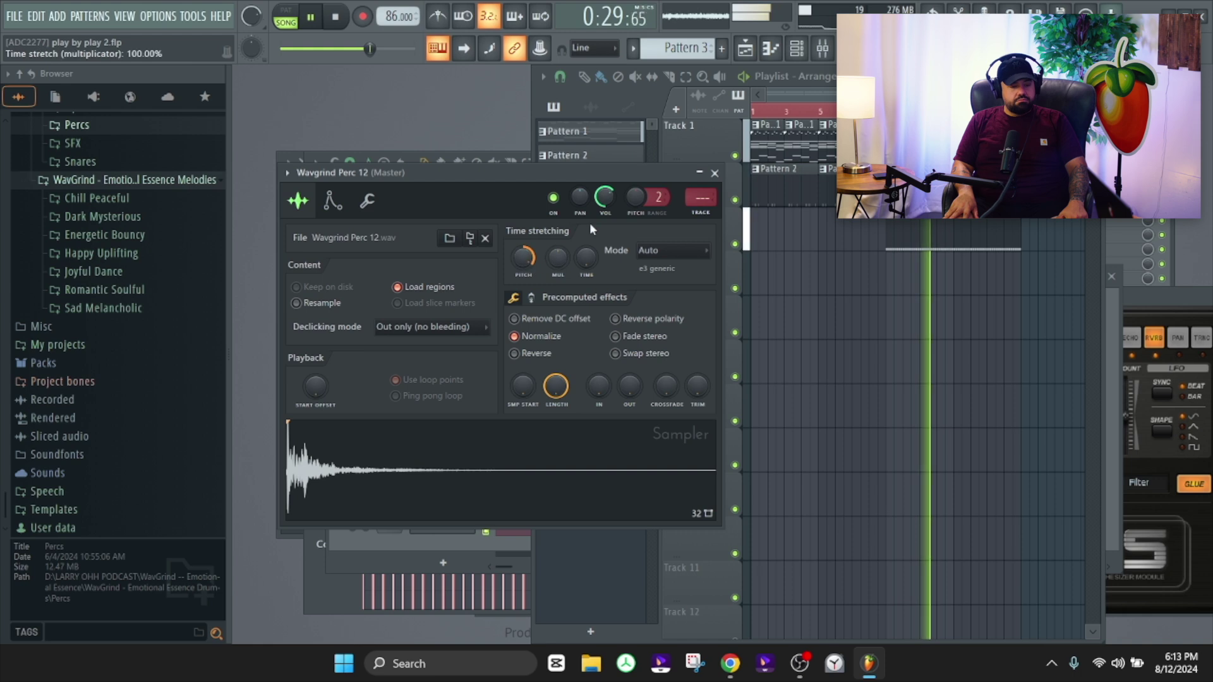
{"action": "left_click_drag", "start_coordinate": [616, 201], "coordinate": [615, 202]}
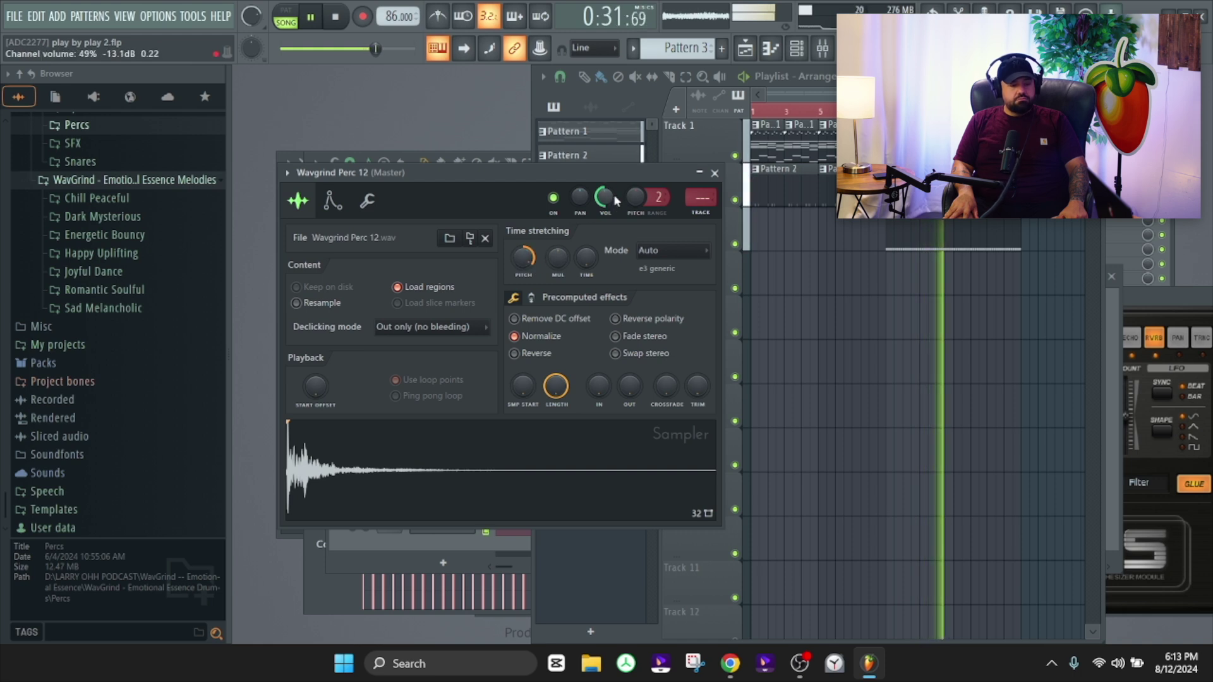
{"action": "left_click", "coordinate": [332, 201]}
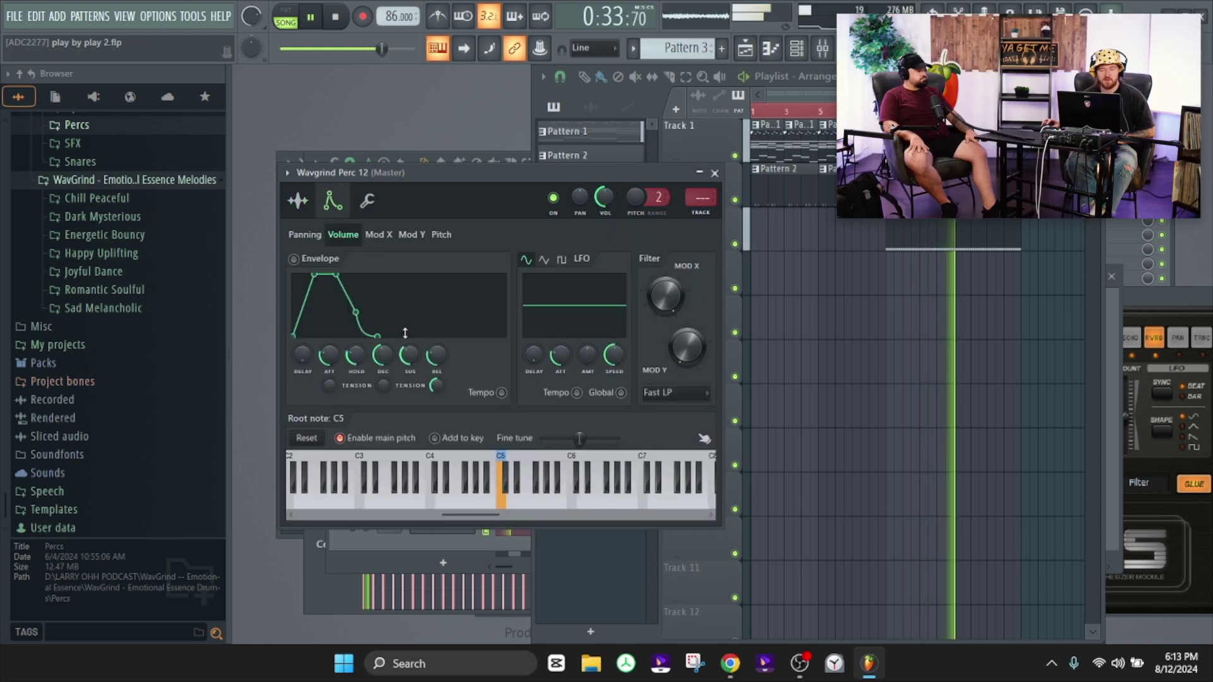
{"action": "left_click", "coordinate": [367, 200]}
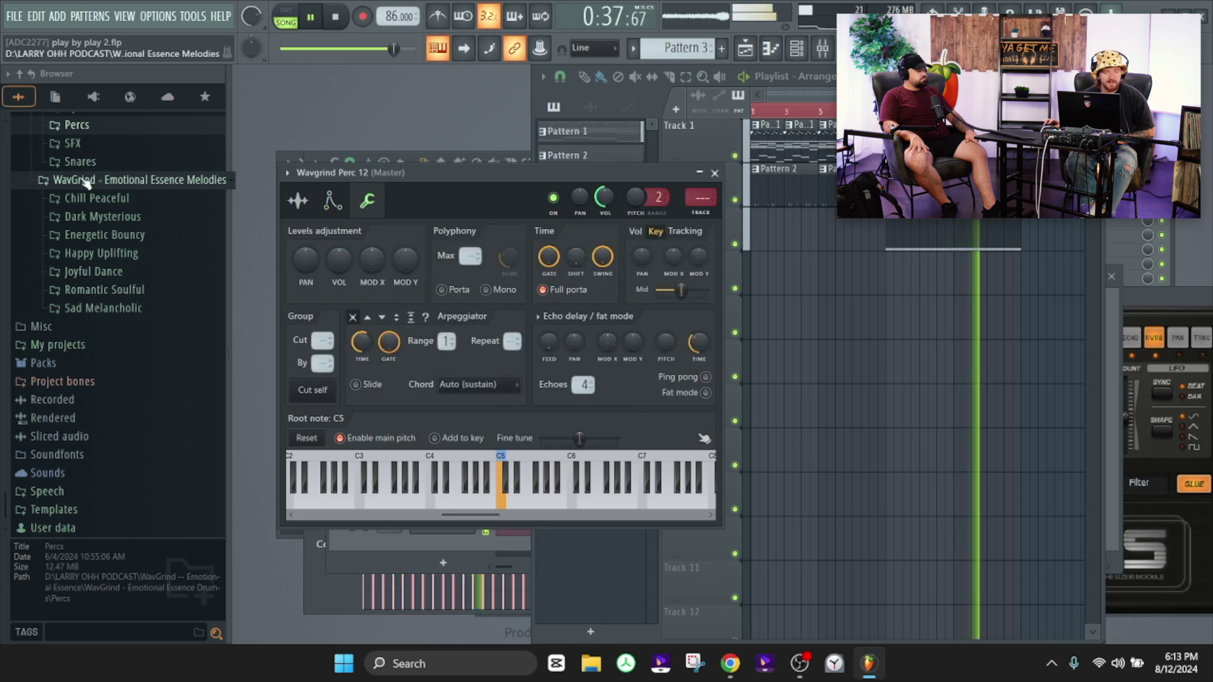
Audition a Wavgrind snare from the Snares folder, then collapse the folder
{"action": "scroll", "coordinate": [87, 181], "scroll_direction": "up", "scroll_amount": 2}
{"action": "left_click", "coordinate": [82, 262]}
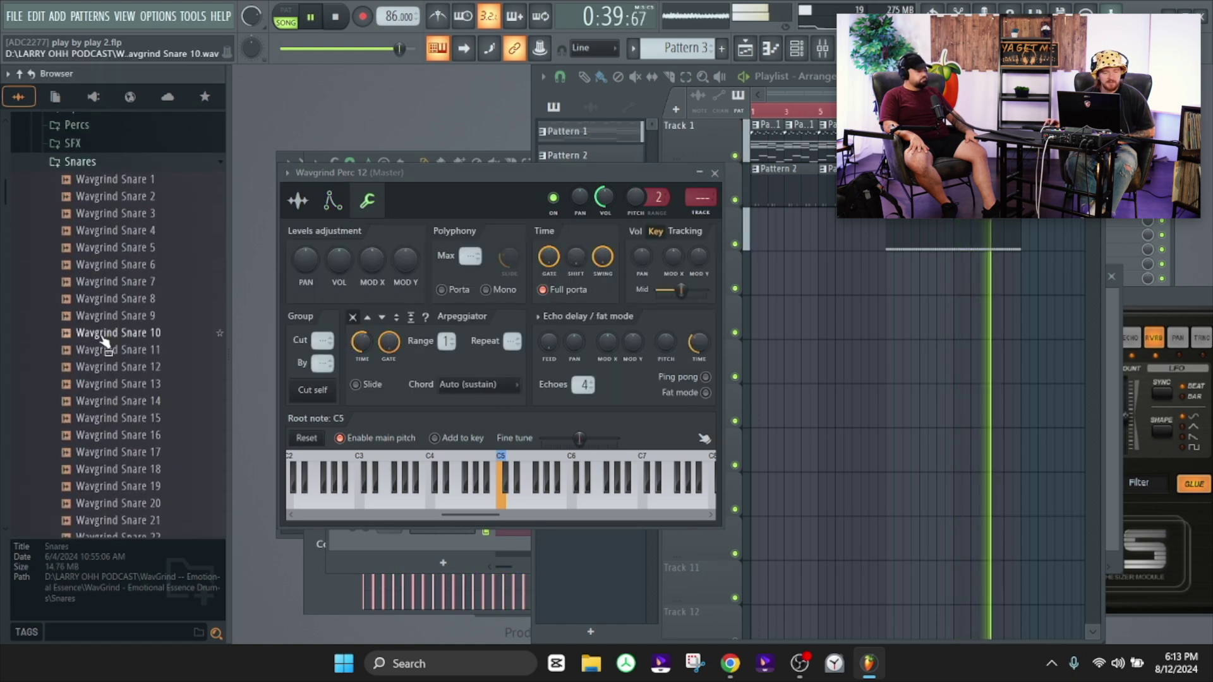
{"action": "left_click", "coordinate": [104, 351]}
{"action": "scroll", "coordinate": [82, 291], "scroll_direction": "up", "scroll_amount": 6}
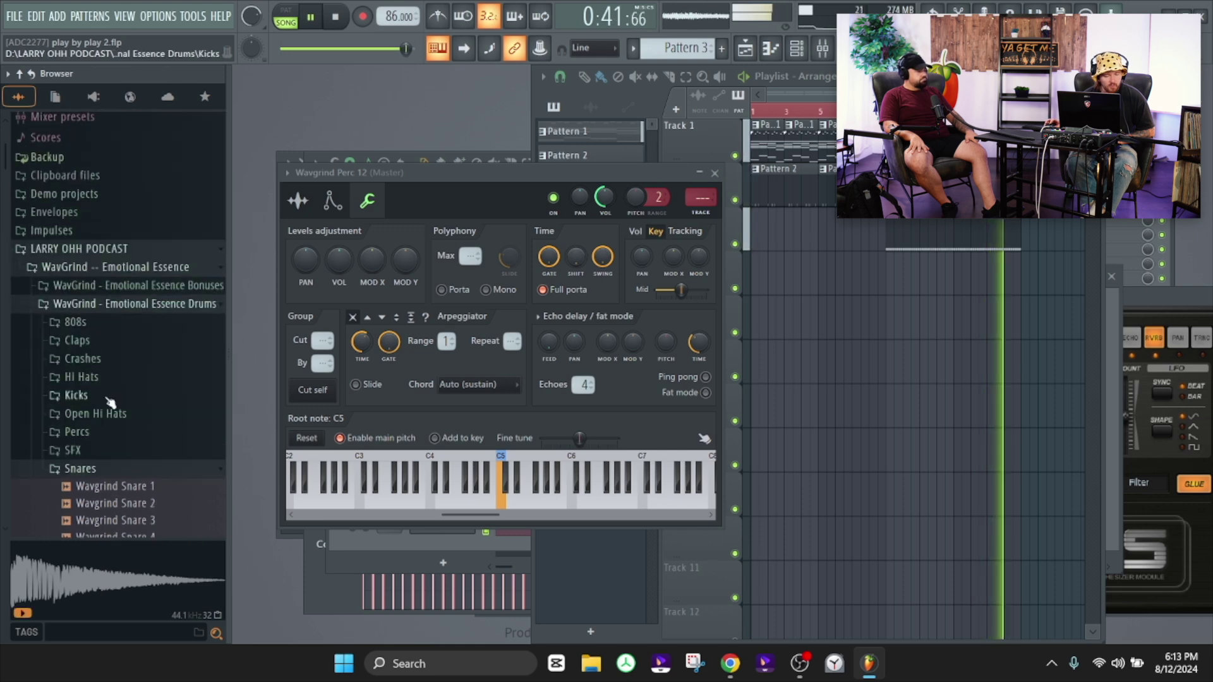
{"action": "left_click", "coordinate": [82, 468]}
Audition the Wavgrind crashes, stop playback, and place Wavgrind Crash 14 at the start of playlist Track 4
{"action": "left_click", "coordinate": [82, 359]}
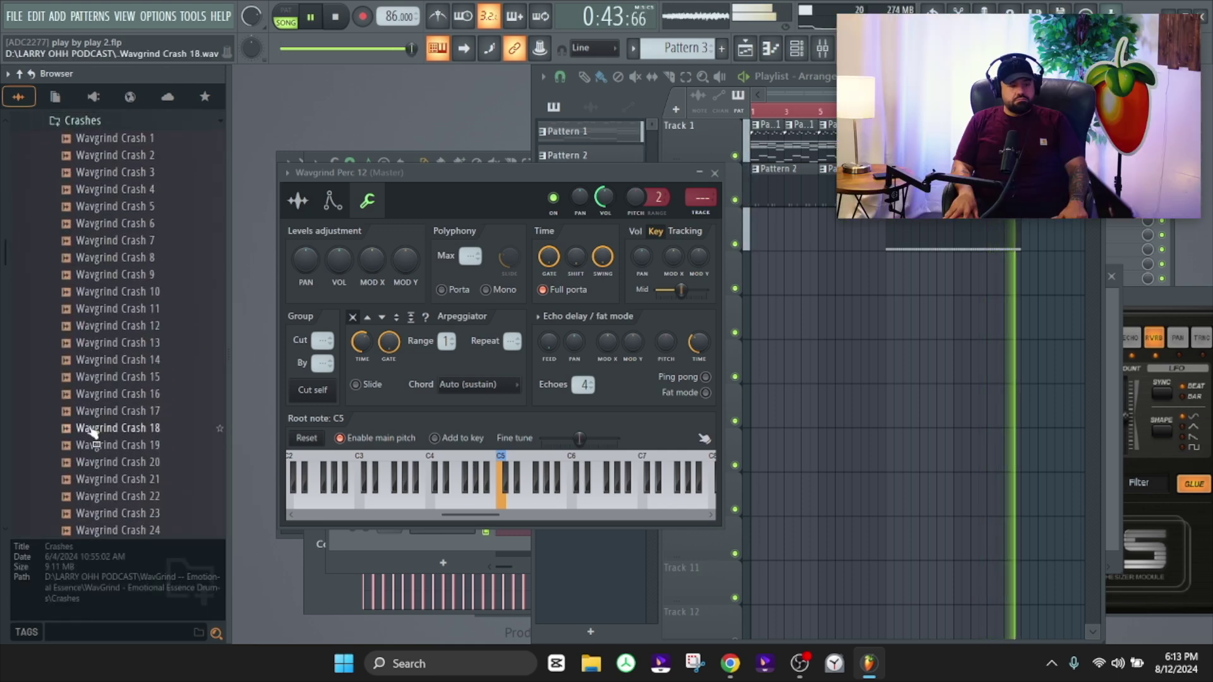
{"action": "left_click", "coordinate": [102, 428]}
{"action": "left_click", "coordinate": [120, 360]}
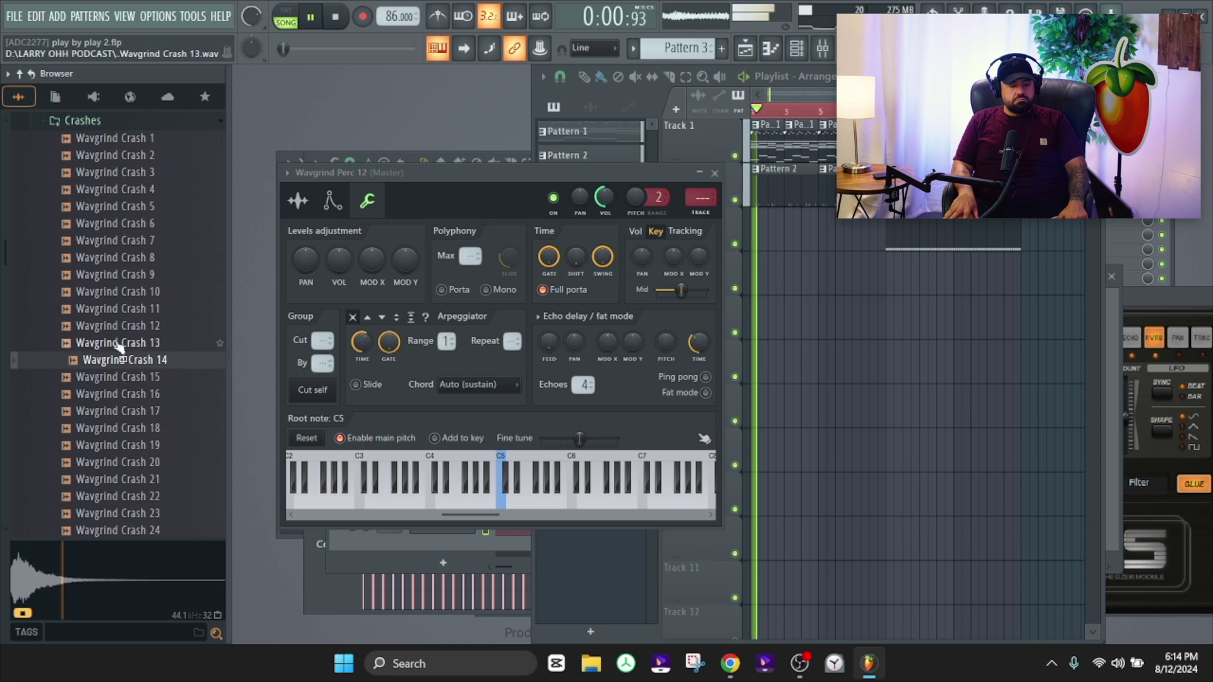
{"action": "key", "text": "space"}
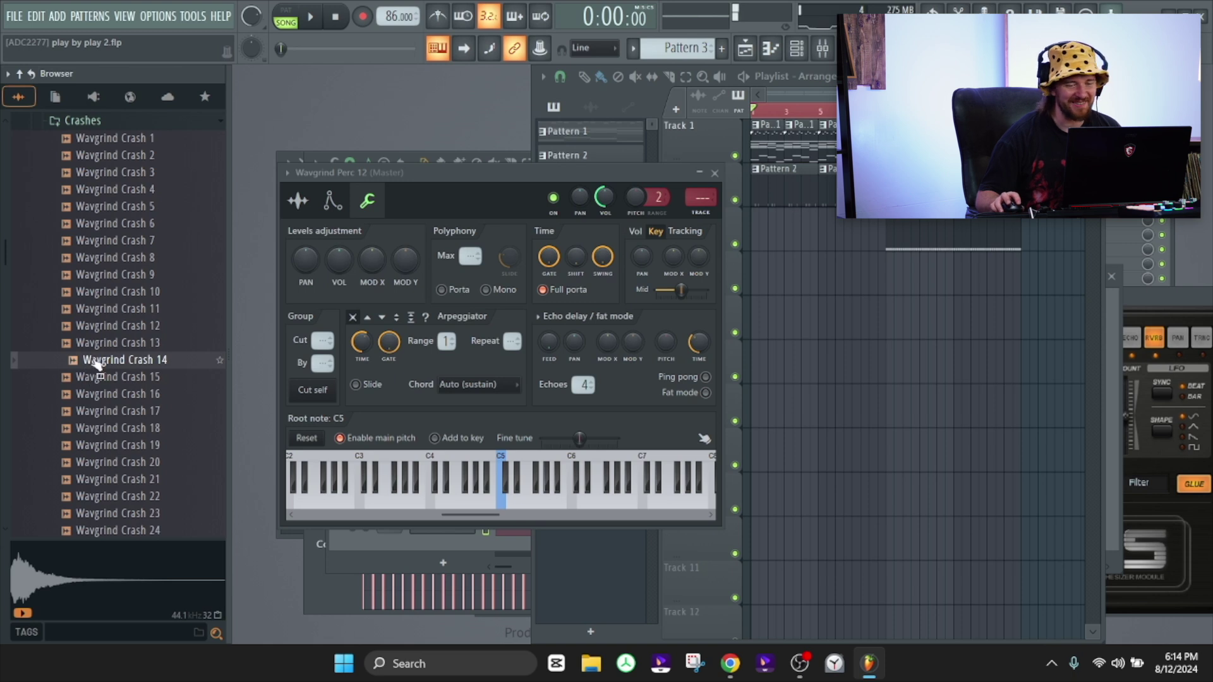
{"action": "left_click_drag", "start_coordinate": [778, 333], "coordinate": [759, 278]}
{"action": "double_click", "coordinate": [760, 278]}
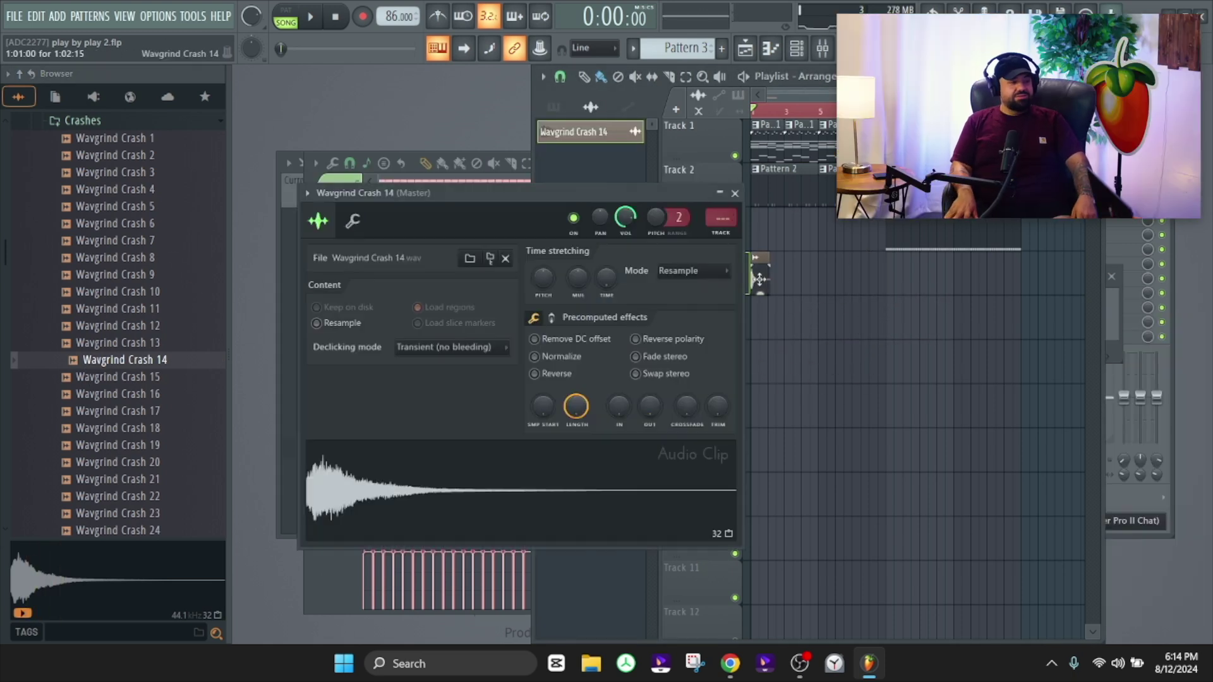
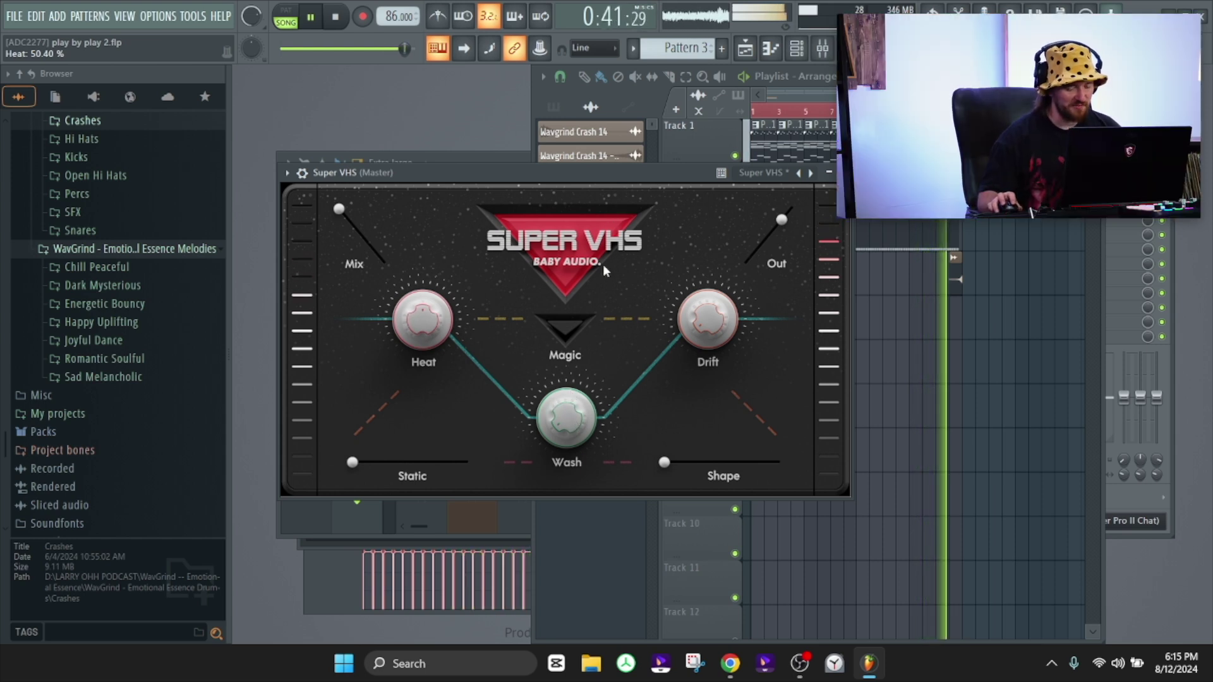
Adjust Heat and Wash in Super VHS on the master, trying Wash at 73.6%, 100% and 38% against playback
{"action": "left_click_drag", "start_coordinate": [571, 422], "coordinate": [557, 265]}
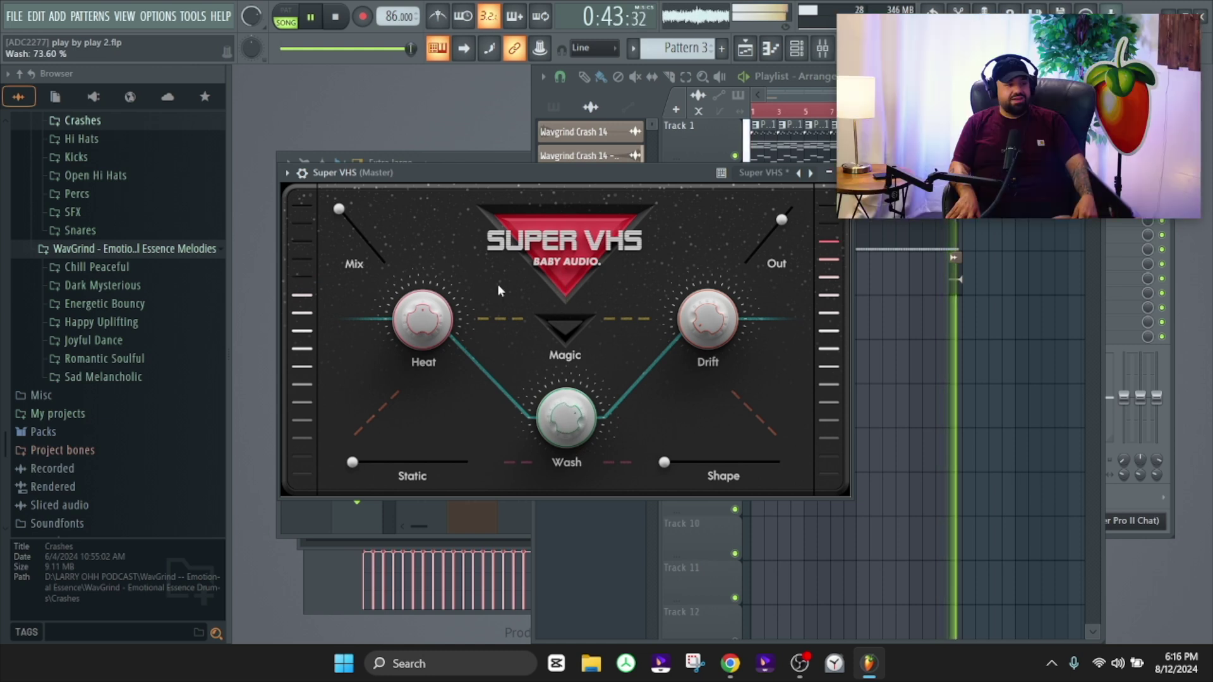
{"action": "left_click_drag", "start_coordinate": [430, 316], "coordinate": [432, 349]}
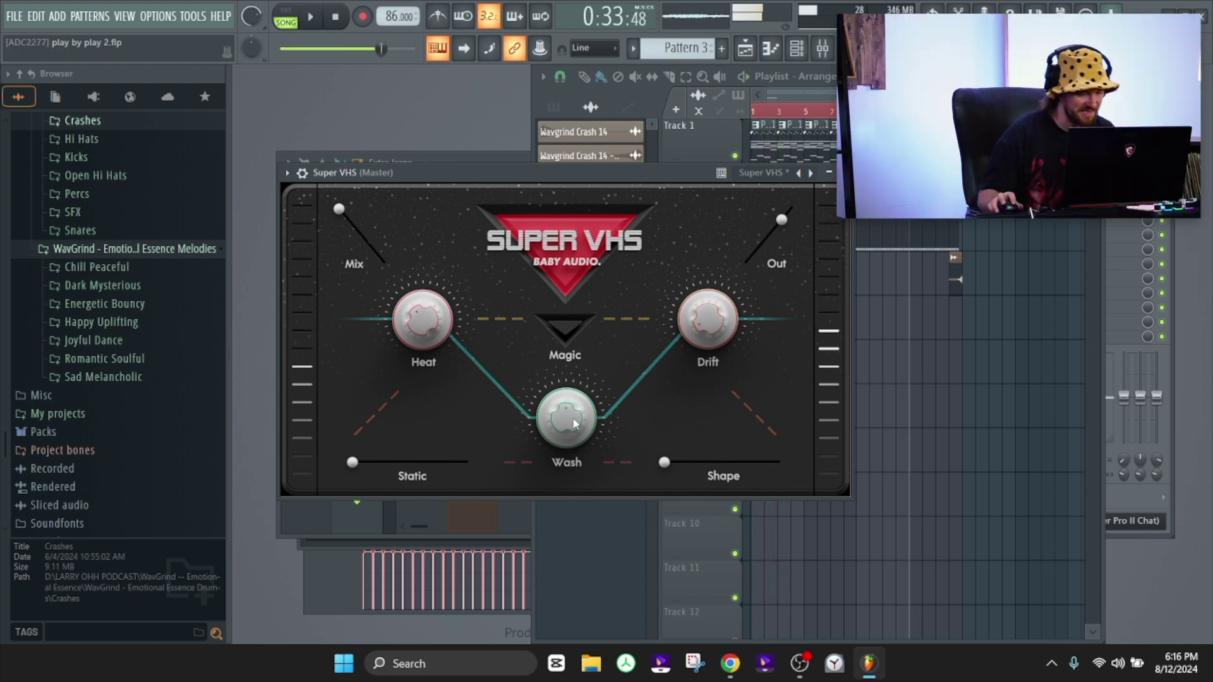
{"action": "left_click", "coordinate": [572, 427]}
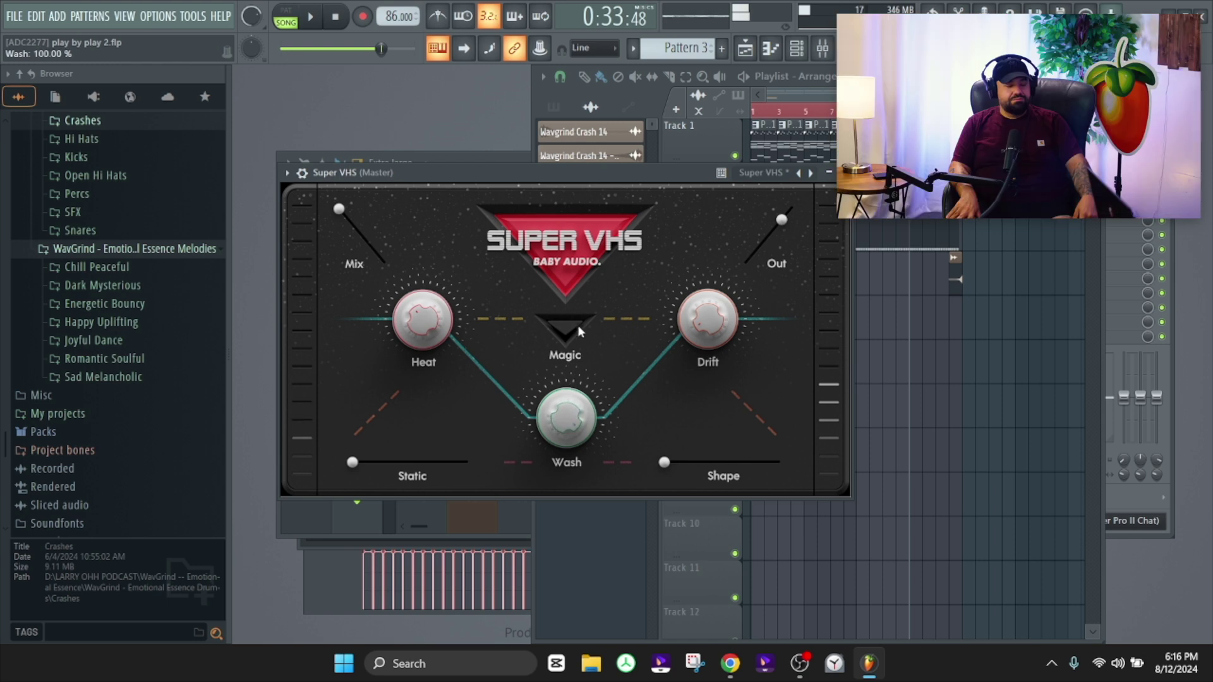
{"action": "left_click", "coordinate": [313, 18]}
{"action": "left_click", "coordinate": [335, 18]}
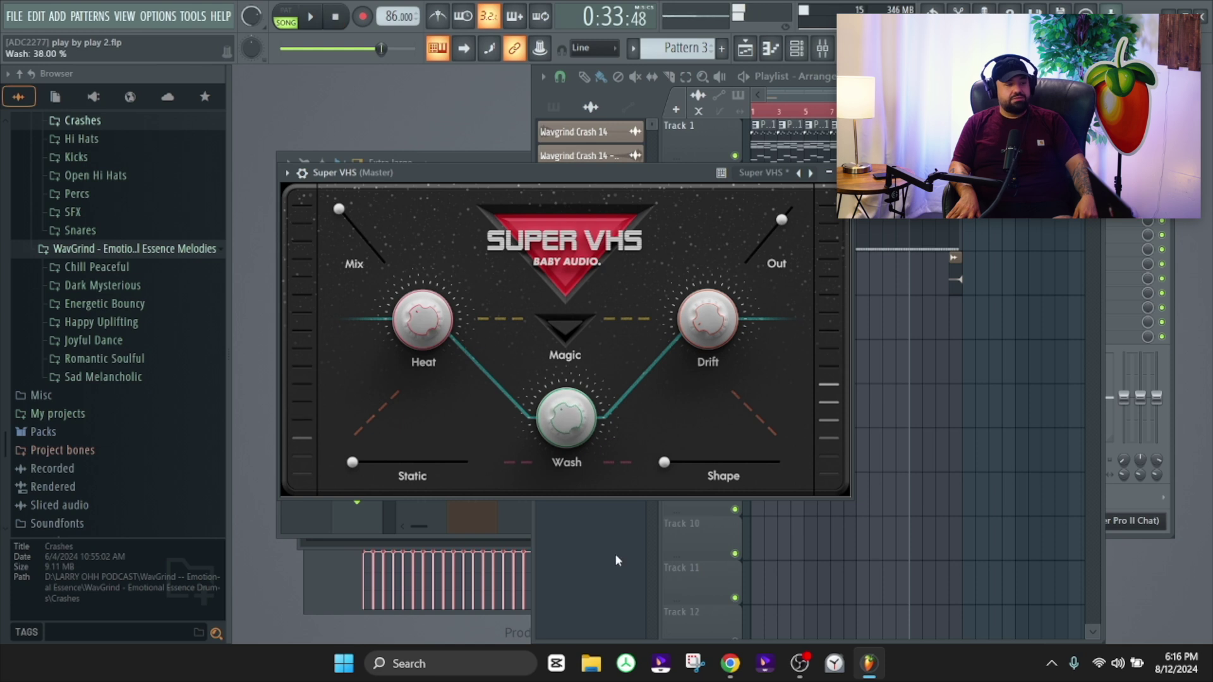
{"action": "left_click", "coordinate": [316, 18]}
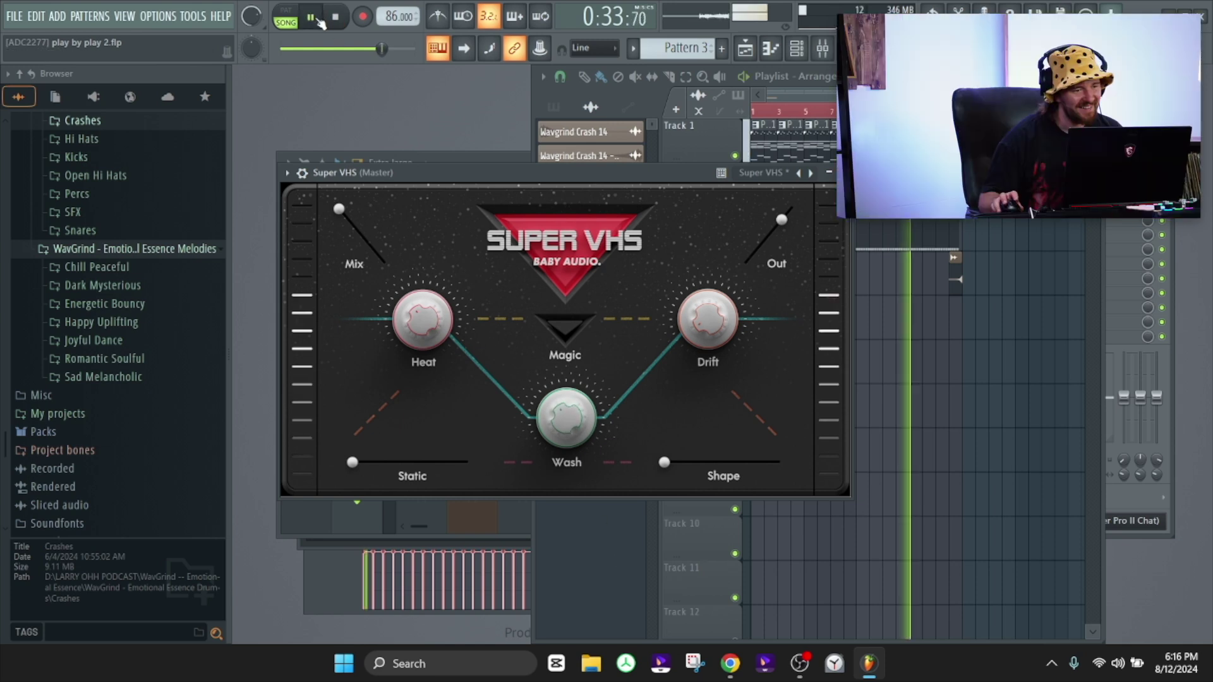
{"action": "left_click_drag", "start_coordinate": [573, 422], "coordinate": [576, 436]}
Try Super VHS Drift between 51.6% and 100%, settle it at about 71%, and move the Shape slider to about halfway
{"action": "left_click_drag", "start_coordinate": [726, 316], "coordinate": [709, 303]}
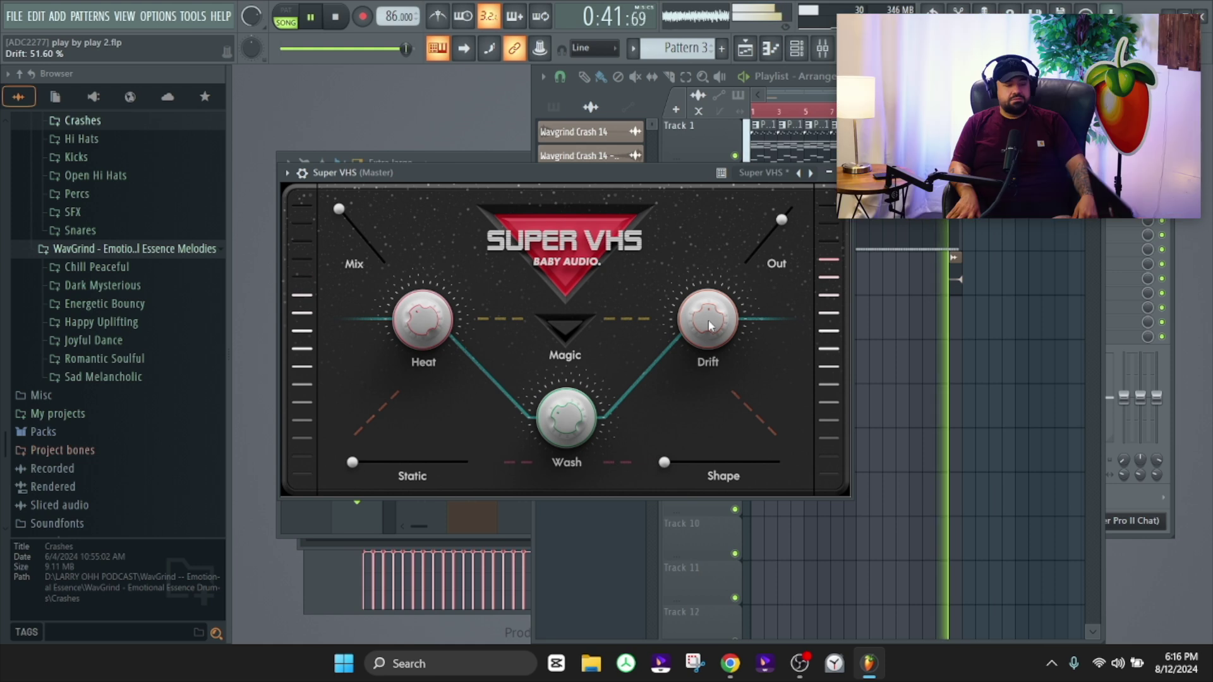
{"action": "left_click_drag", "start_coordinate": [707, 320], "coordinate": [717, 222]}
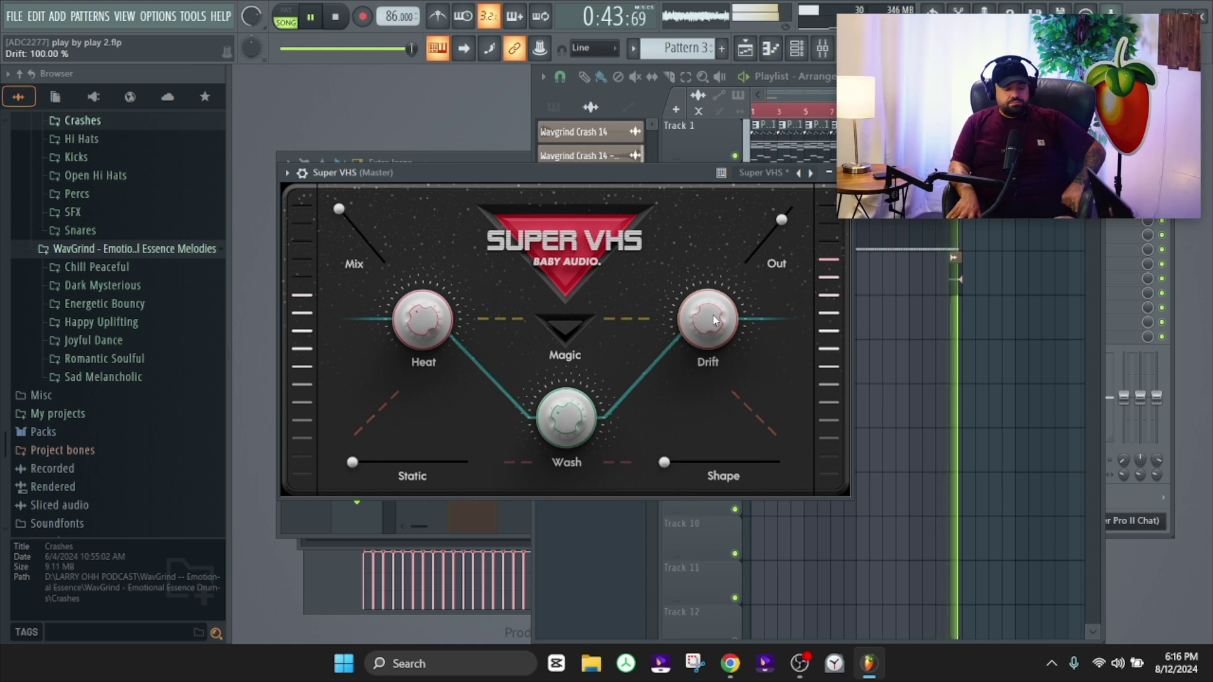
{"action": "left_click_drag", "start_coordinate": [708, 320], "coordinate": [714, 410]}
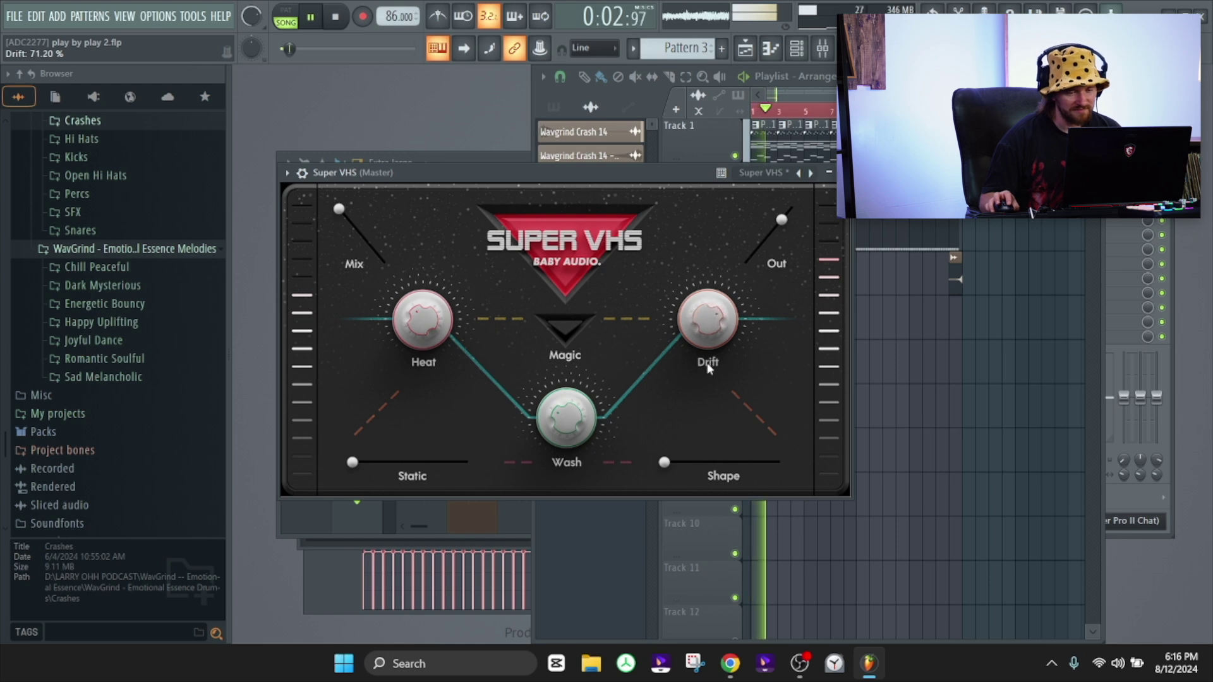
{"action": "left_click_drag", "start_coordinate": [729, 457], "coordinate": [734, 480]}
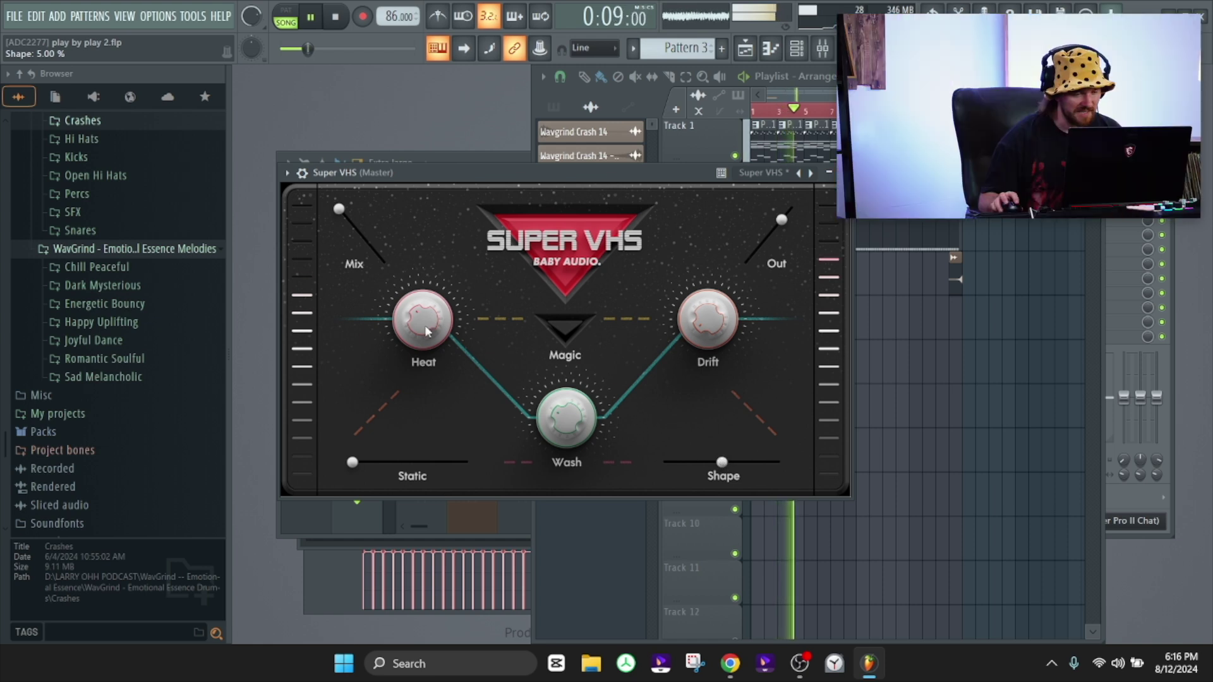
Fine-tune Super VHS Heat, set Static to 4.1%, Output to 77.1% and Mix to 66.2%, then close the plugin and stop playback
{"action": "left_click_drag", "start_coordinate": [421, 333], "coordinate": [422, 354]}
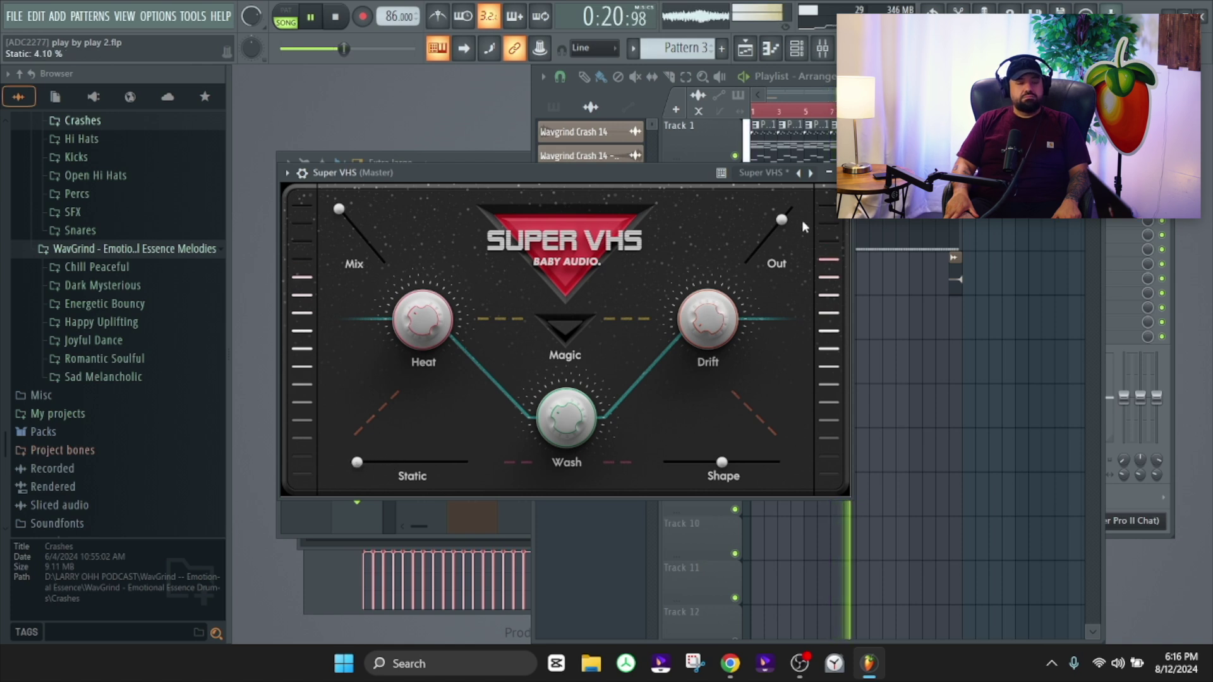
{"action": "left_click_drag", "start_coordinate": [768, 235], "coordinate": [790, 217]}
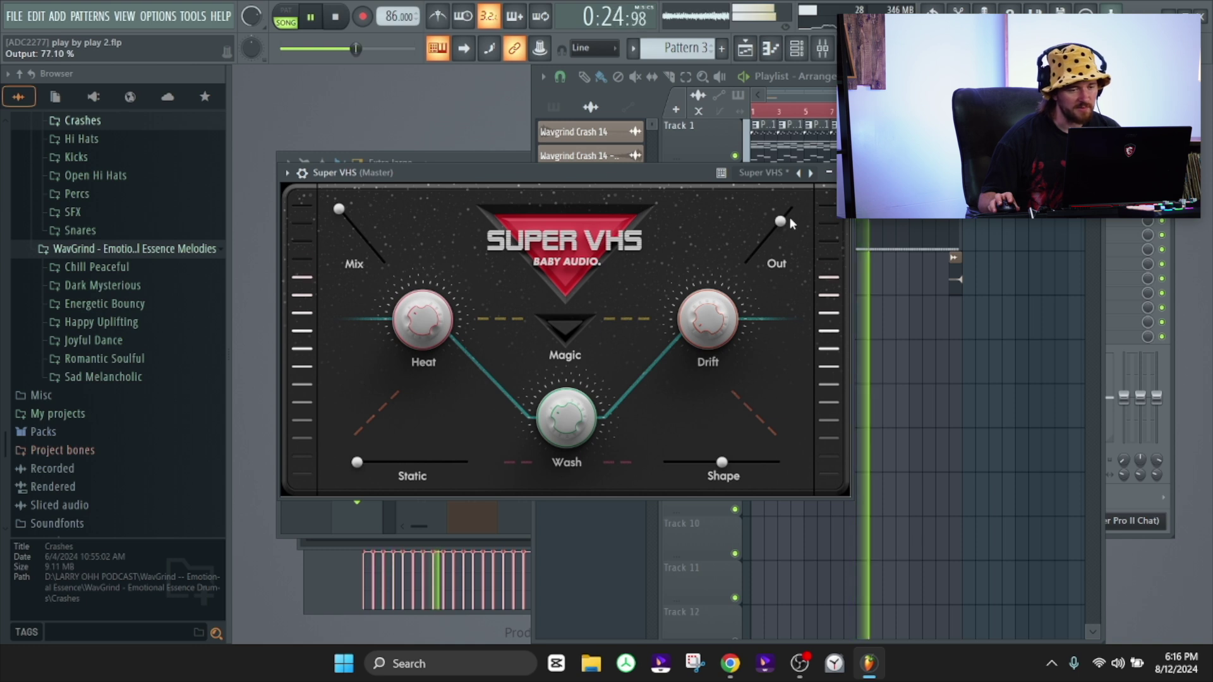
{"action": "left_click_drag", "start_coordinate": [339, 210], "coordinate": [357, 229]}
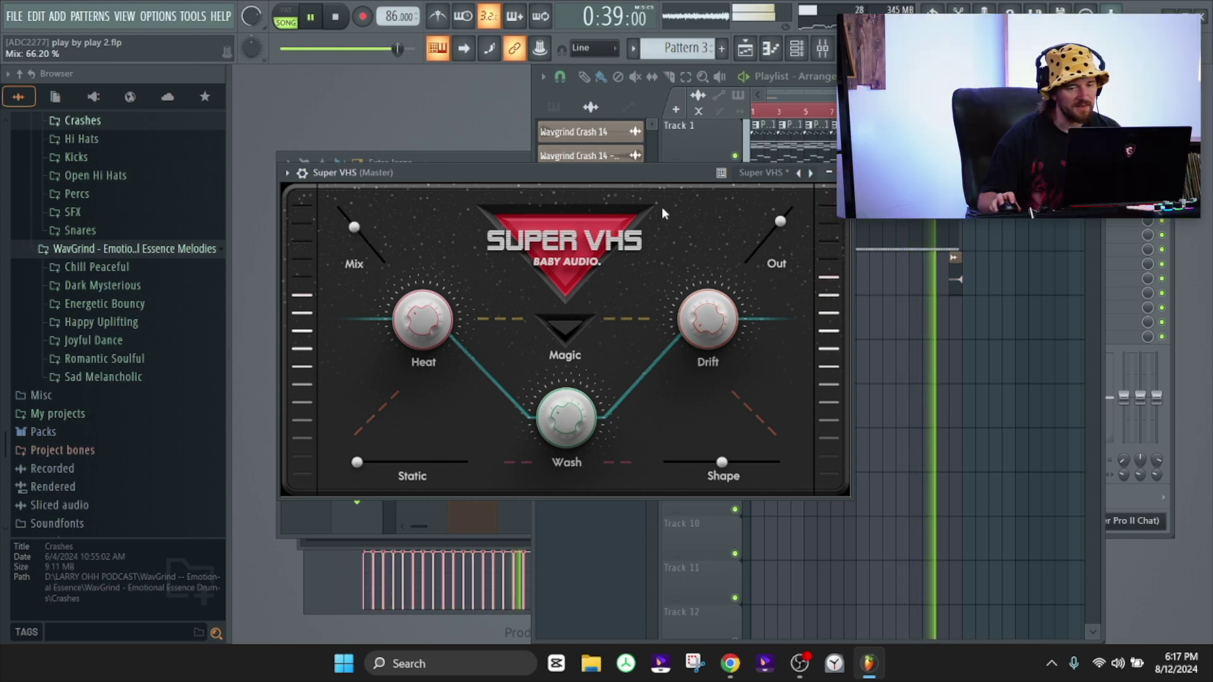
{"action": "left_click", "coordinate": [842, 172]}
{"action": "key", "text": "space"}
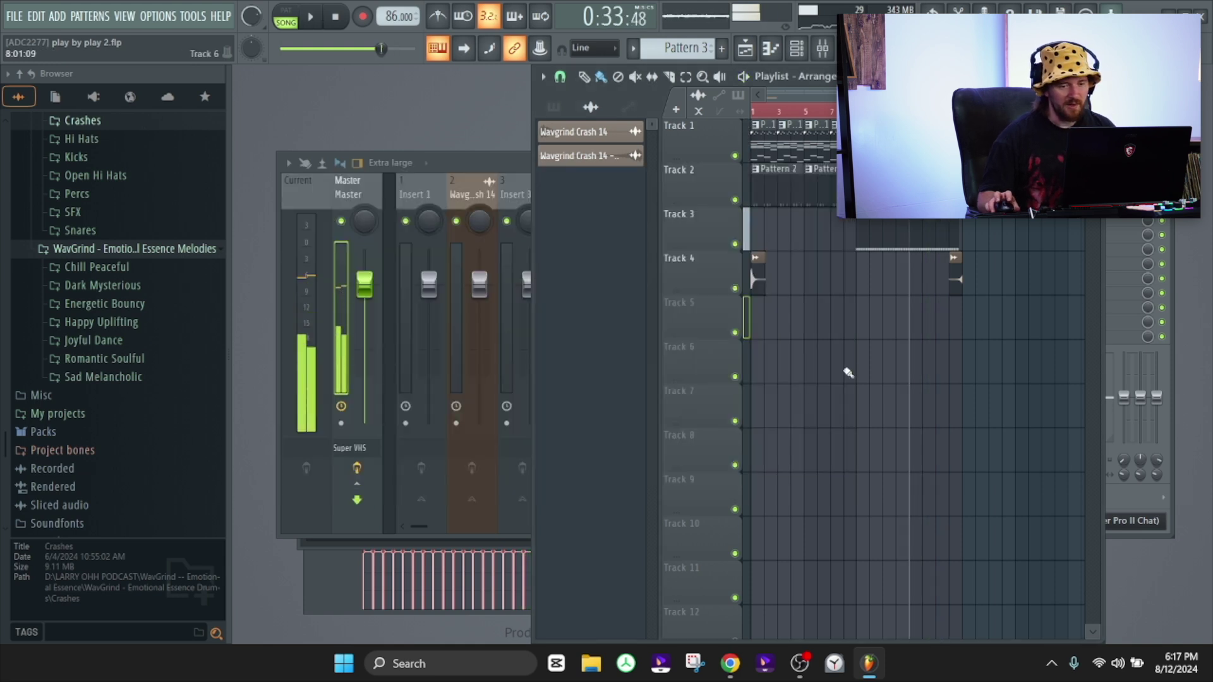
Mute playlist Tracks 2 and 3 and render the master mixer track in Song selection mode as a 32Bit float stereo WAV
{"action": "left_click", "coordinate": [734, 200]}
{"action": "left_click", "coordinate": [735, 244]}
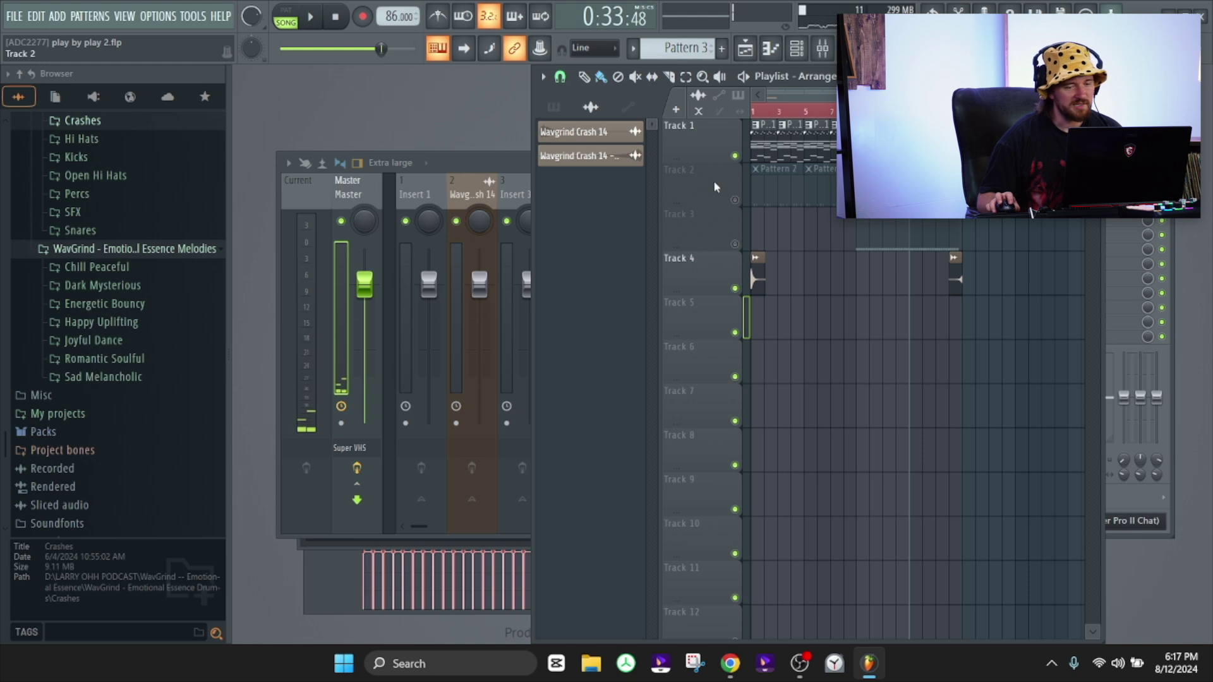
{"action": "left_click", "coordinate": [458, 166]}
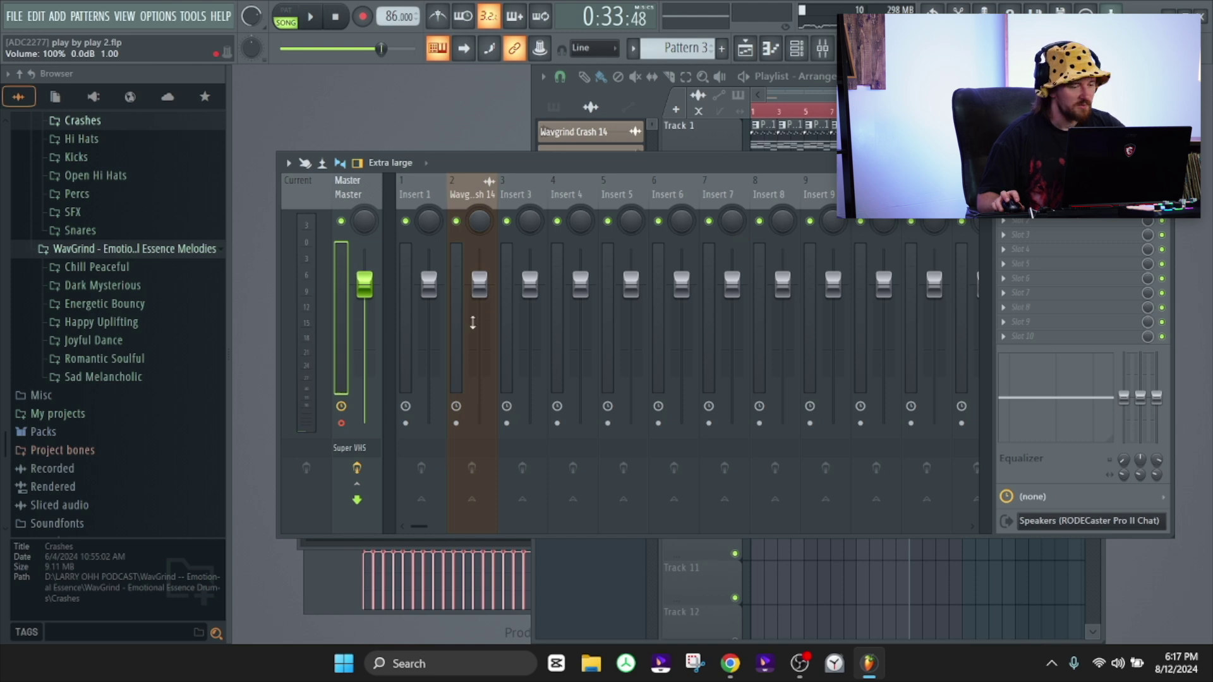
{"action": "key", "text": "ctrl+alt+r"}
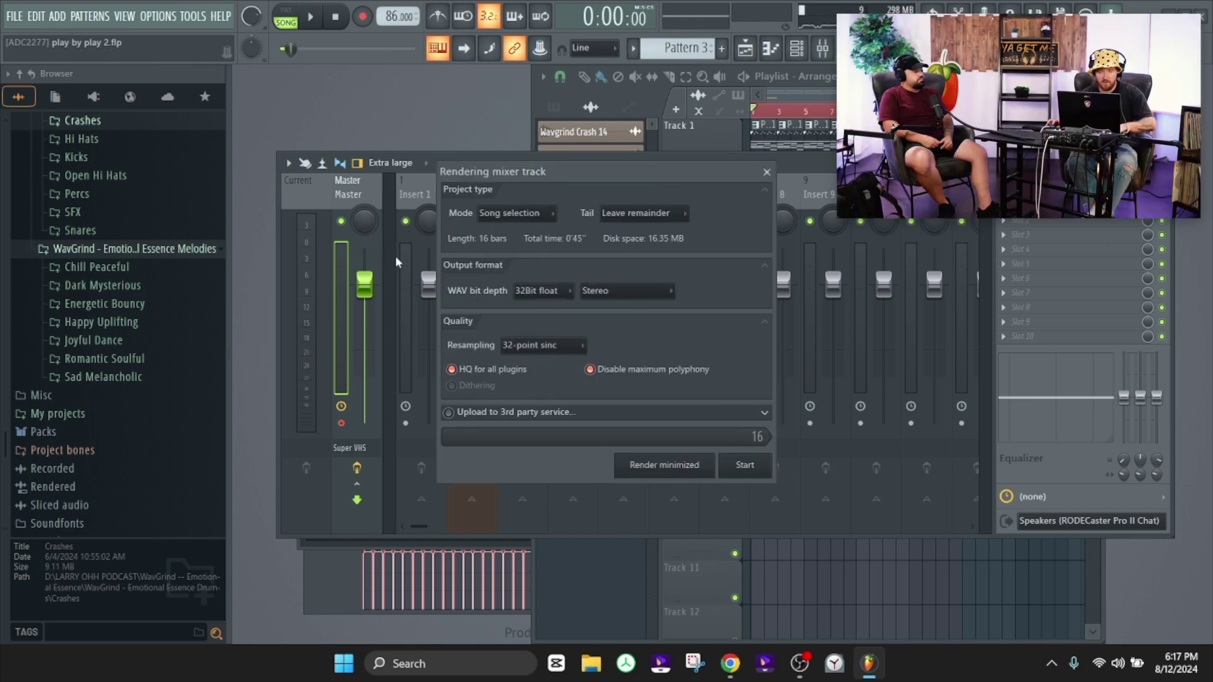
{"action": "left_click", "coordinate": [745, 466]}
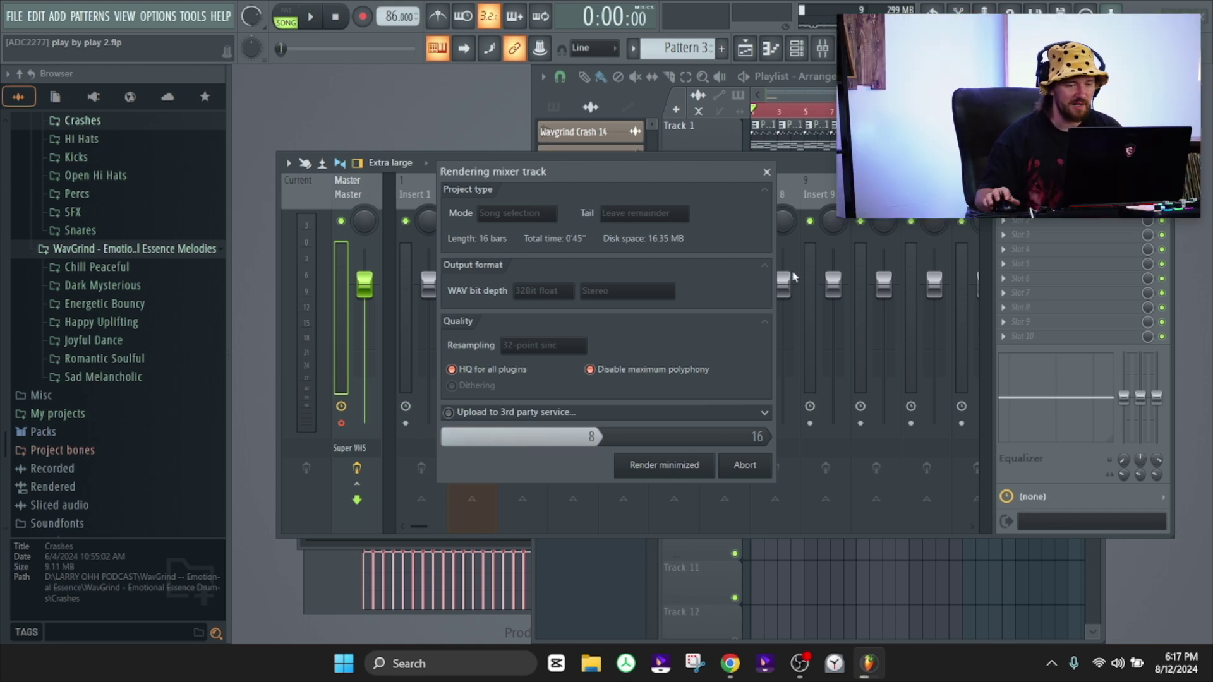
{"action": "left_click", "coordinate": [744, 467]}
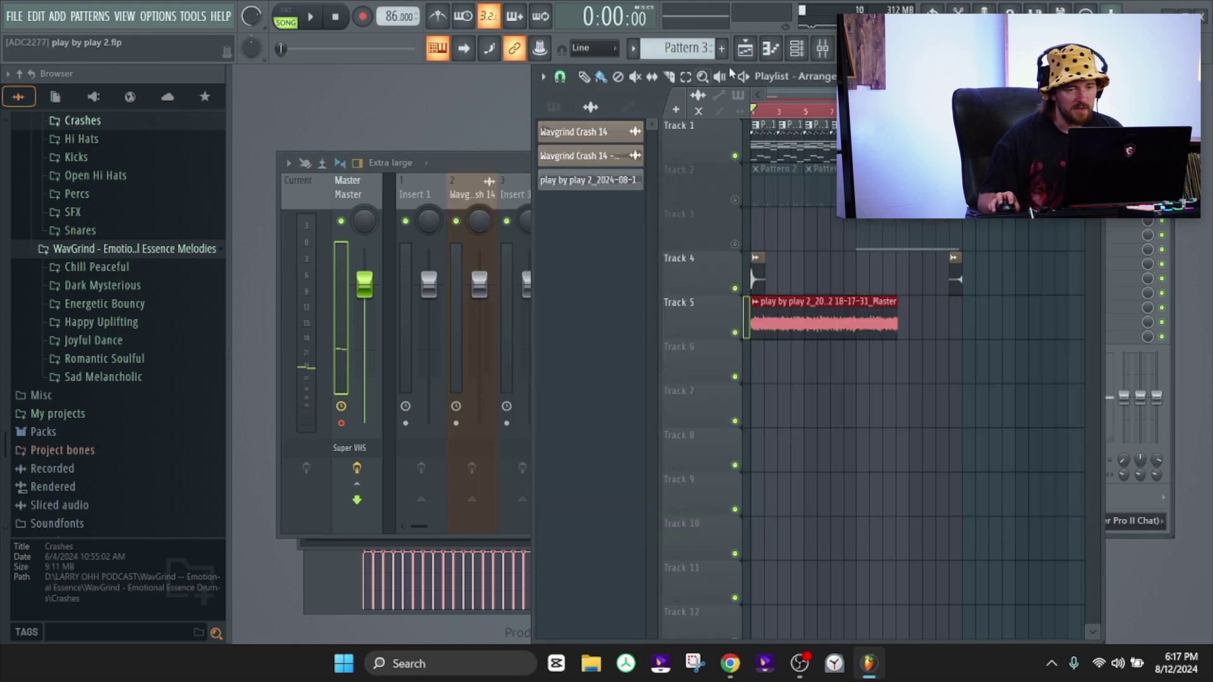
Slice the rendered master clip on Track 5 at bar 9, delete its tail, and open the clip's channel settings
{"action": "left_click", "coordinate": [865, 291]}
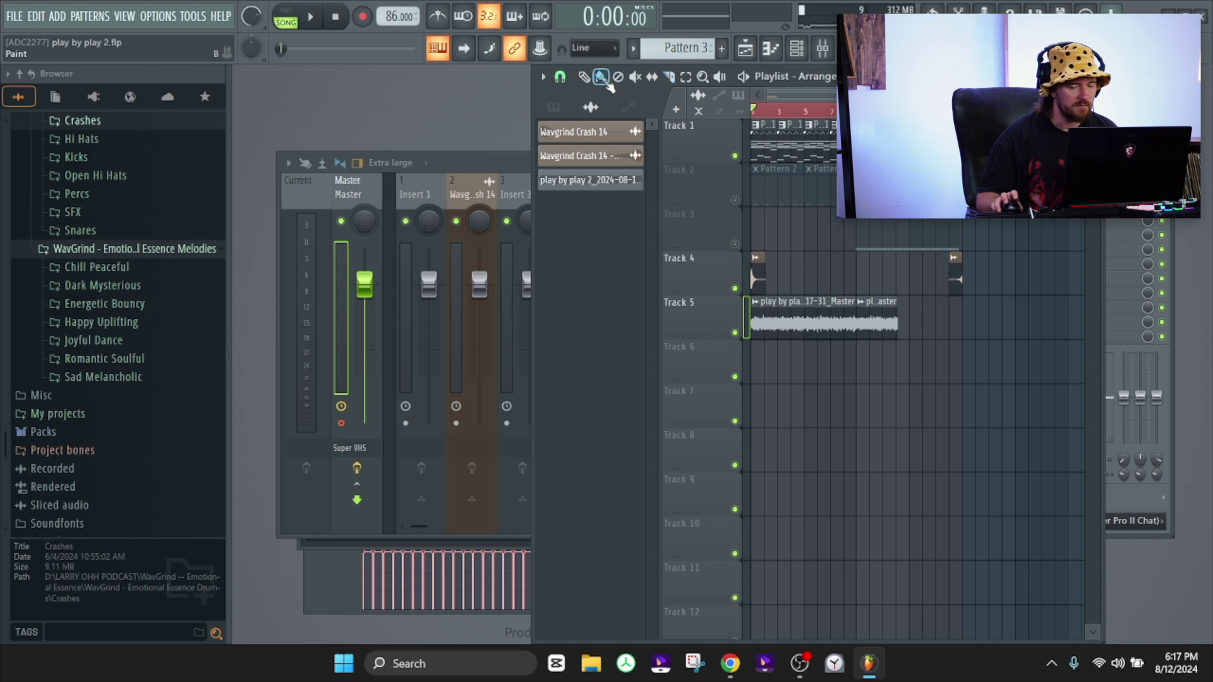
{"action": "right_click", "coordinate": [880, 330]}
{"action": "double_click", "coordinate": [813, 316]}
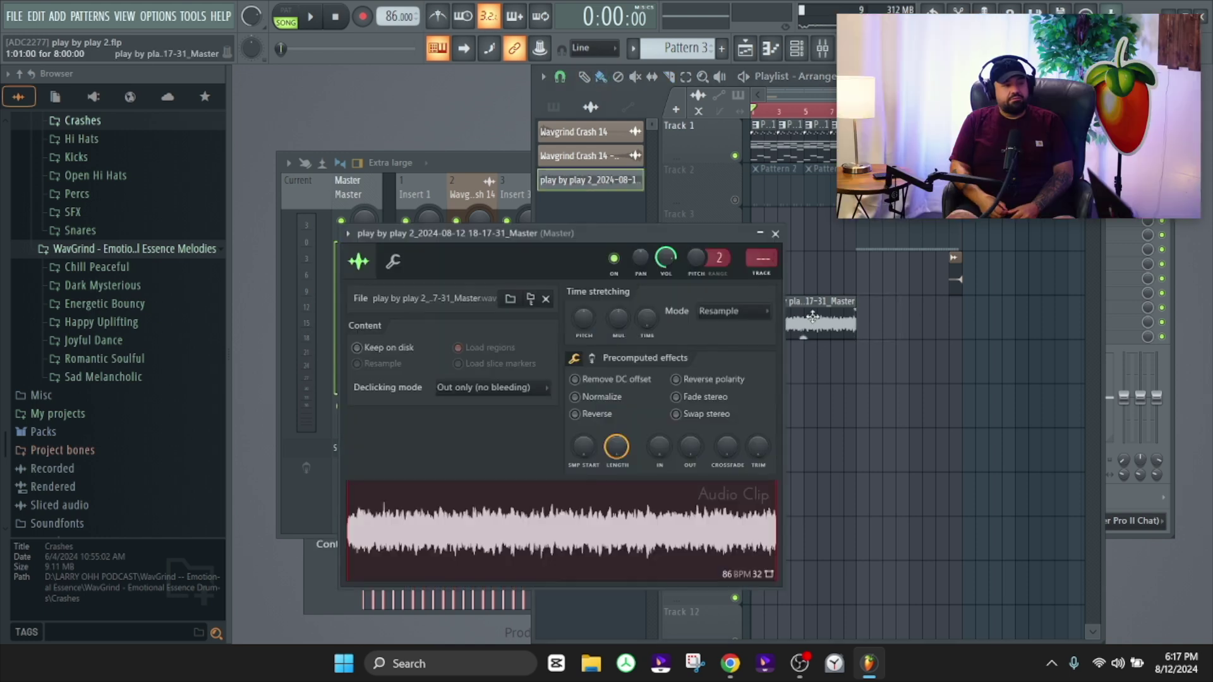
Bypass Super VHS on the master, unmute all playlist tracks, and start playback
{"action": "left_click", "coordinate": [821, 56]}
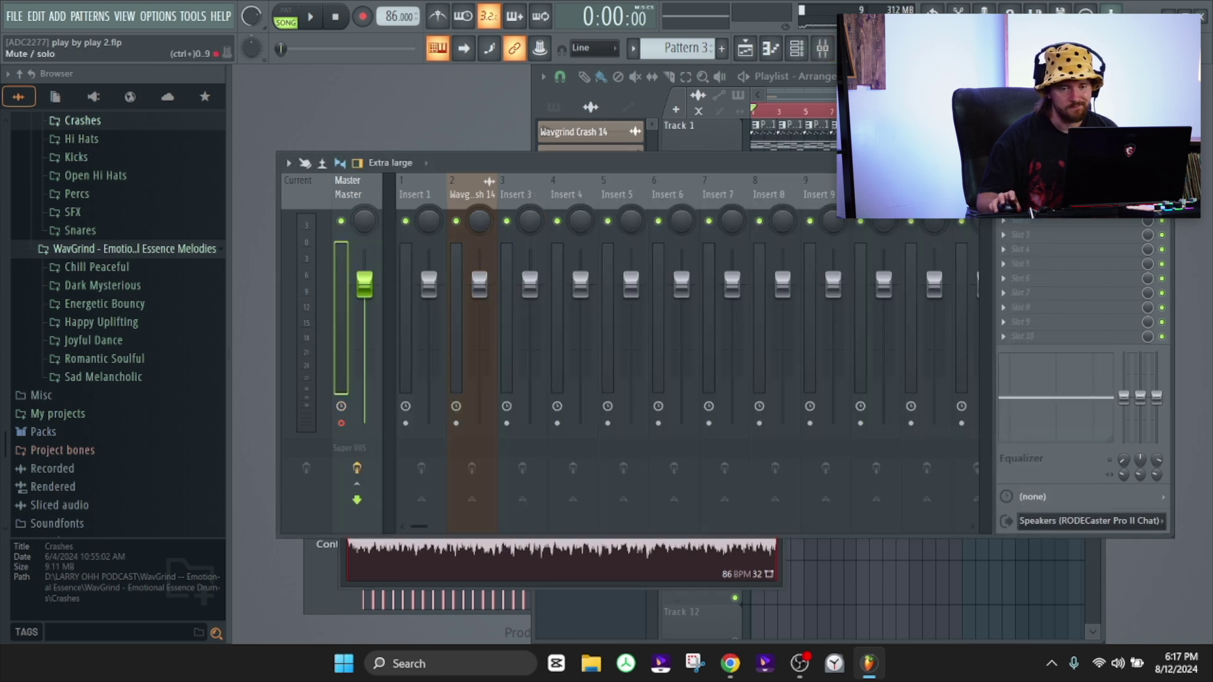
{"action": "left_click", "coordinate": [965, 130]}
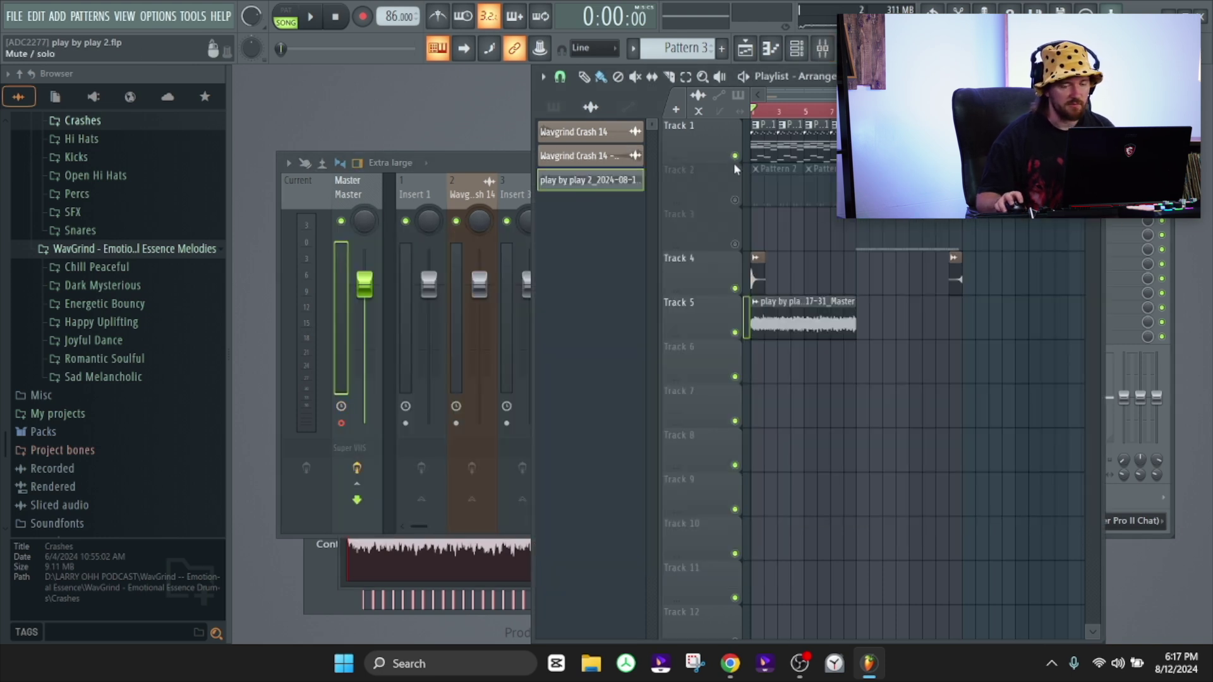
{"action": "right_click", "coordinate": [736, 200]}
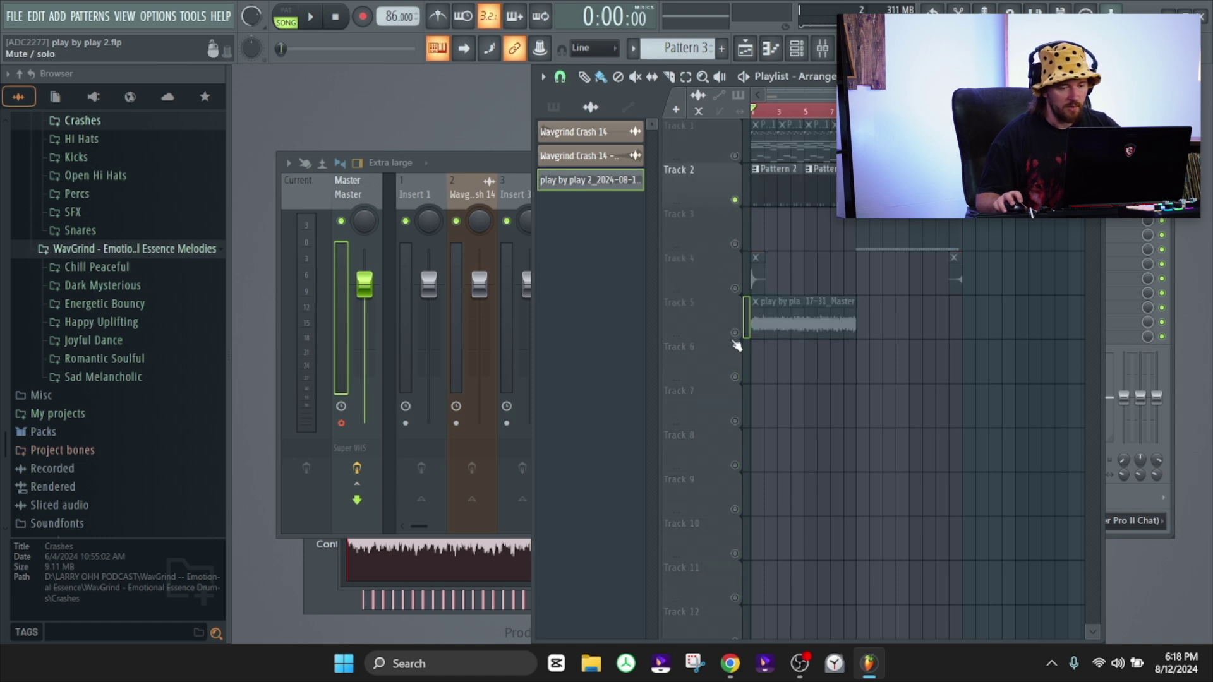
{"action": "right_click", "coordinate": [735, 333]}
{"action": "key", "text": "space"}
Compare the playing beat with Track 5 muted and unmuted, and lower the rendered clip's channel volume
{"action": "double_click", "coordinate": [771, 325]}
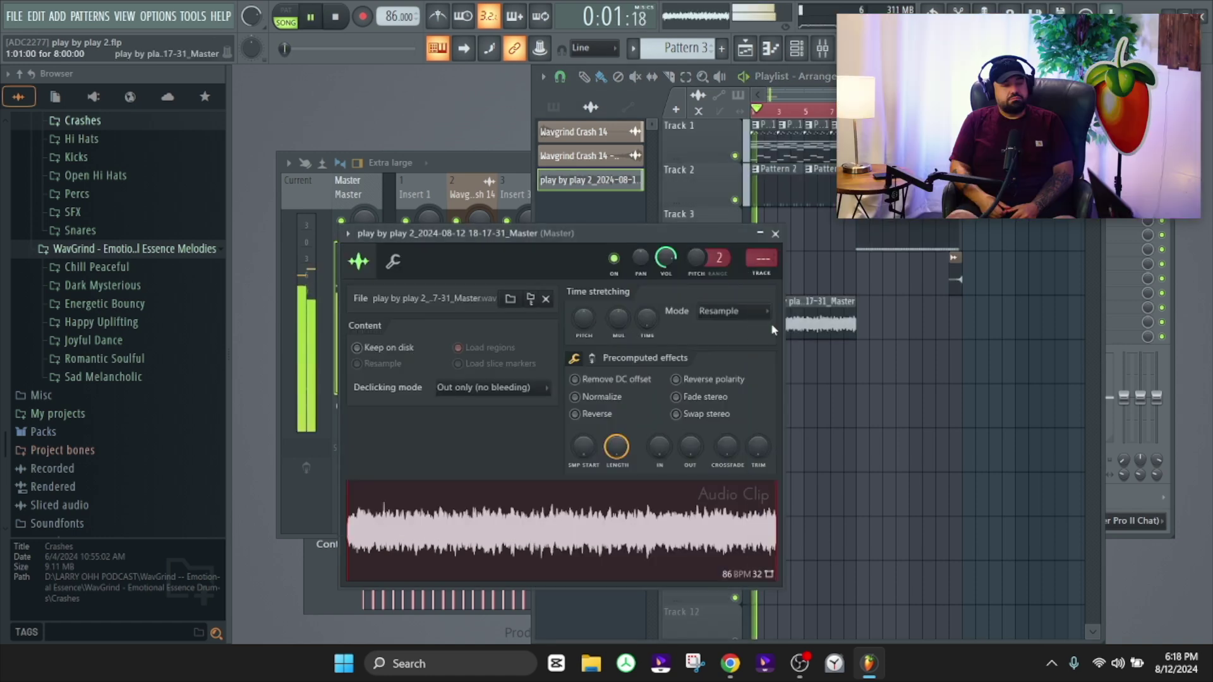
{"action": "right_click", "coordinate": [889, 306]}
{"action": "left_click_drag", "start_coordinate": [741, 338], "coordinate": [738, 331]}
{"action": "left_click", "coordinate": [734, 326]}
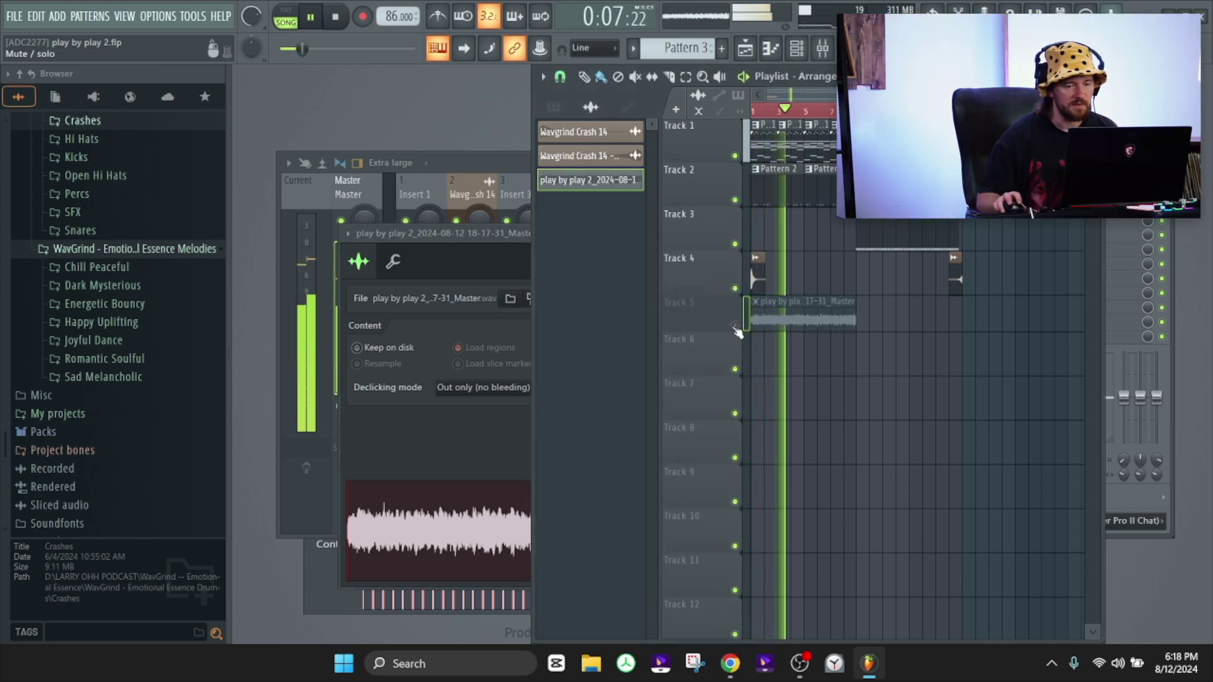
{"action": "left_click", "coordinate": [735, 326]}
{"action": "double_click", "coordinate": [782, 312]}
{"action": "left_click_drag", "start_coordinate": [666, 256], "coordinate": [666, 287]}
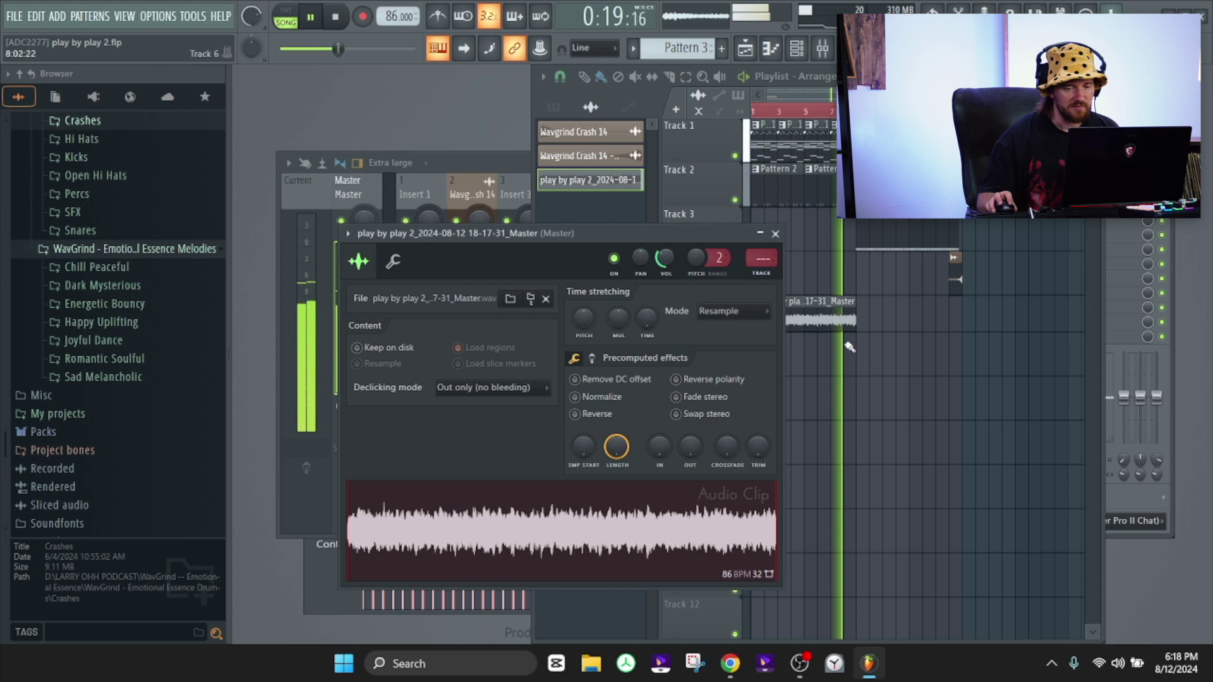
Try a raised pitch shift on the rendered clip, set its stretch mode to Auto, and return the pitch shift to 0 cents
{"action": "left_click_drag", "start_coordinate": [584, 318], "coordinate": [584, 309]}
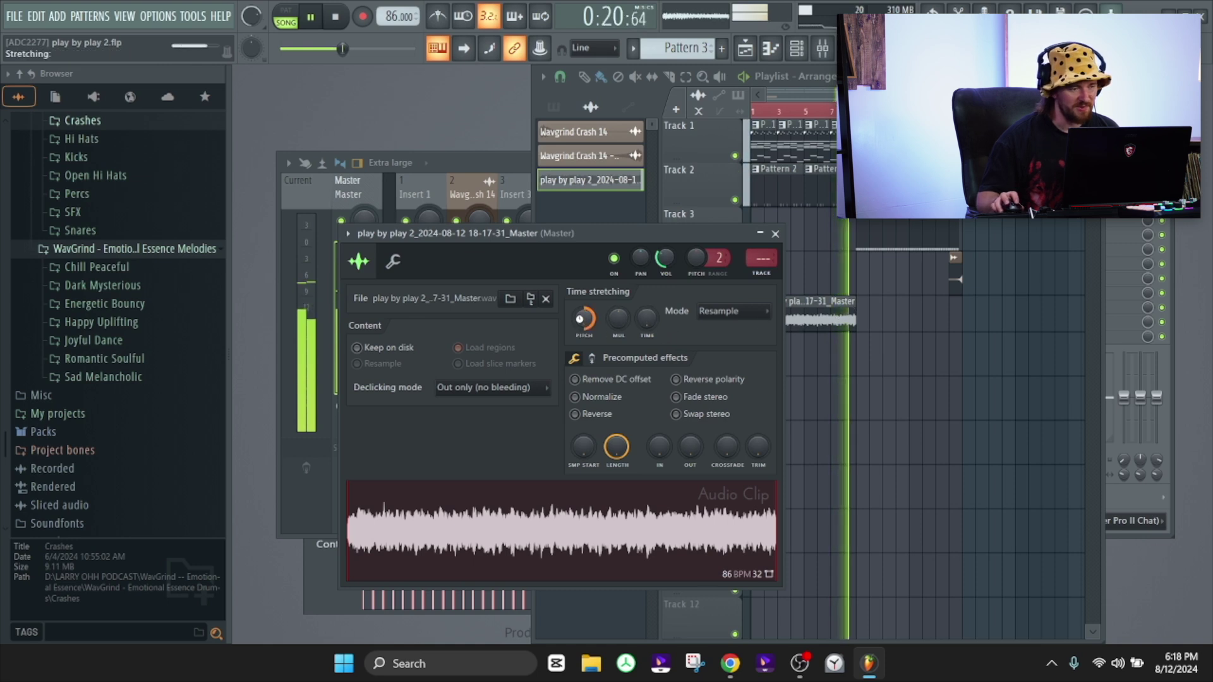
{"action": "left_click", "coordinate": [759, 111]}
{"action": "left_click", "coordinate": [698, 284]}
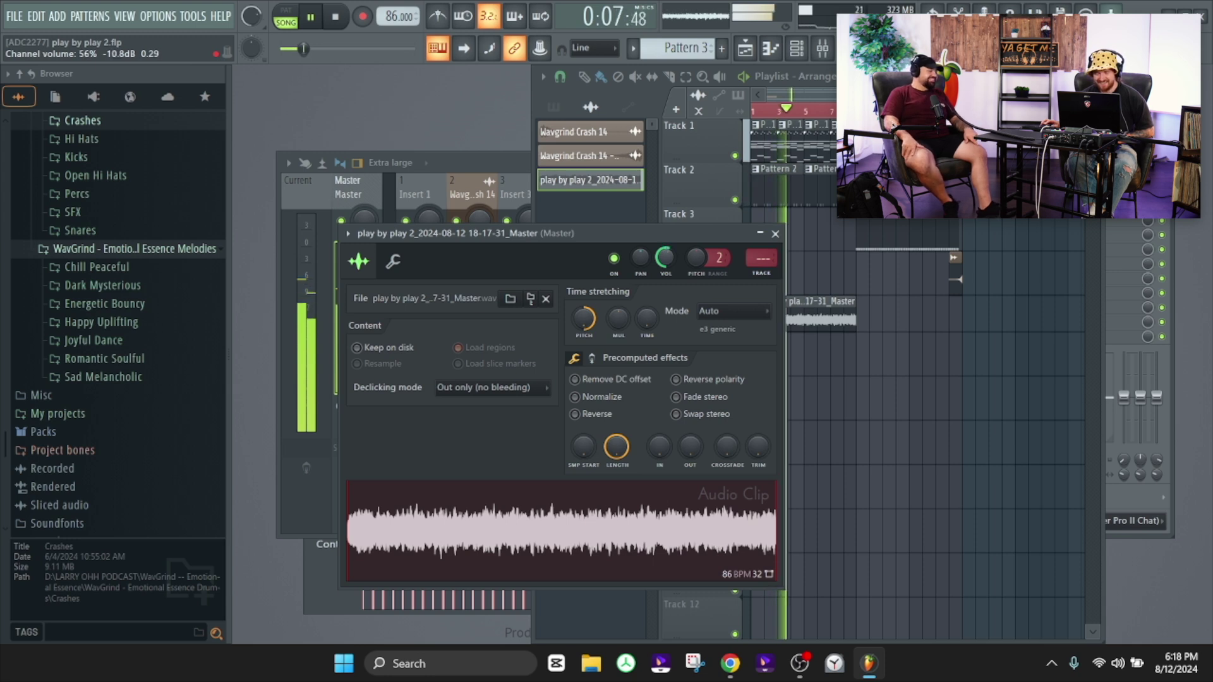
{"action": "left_click_drag", "start_coordinate": [583, 318], "coordinate": [583, 380]}
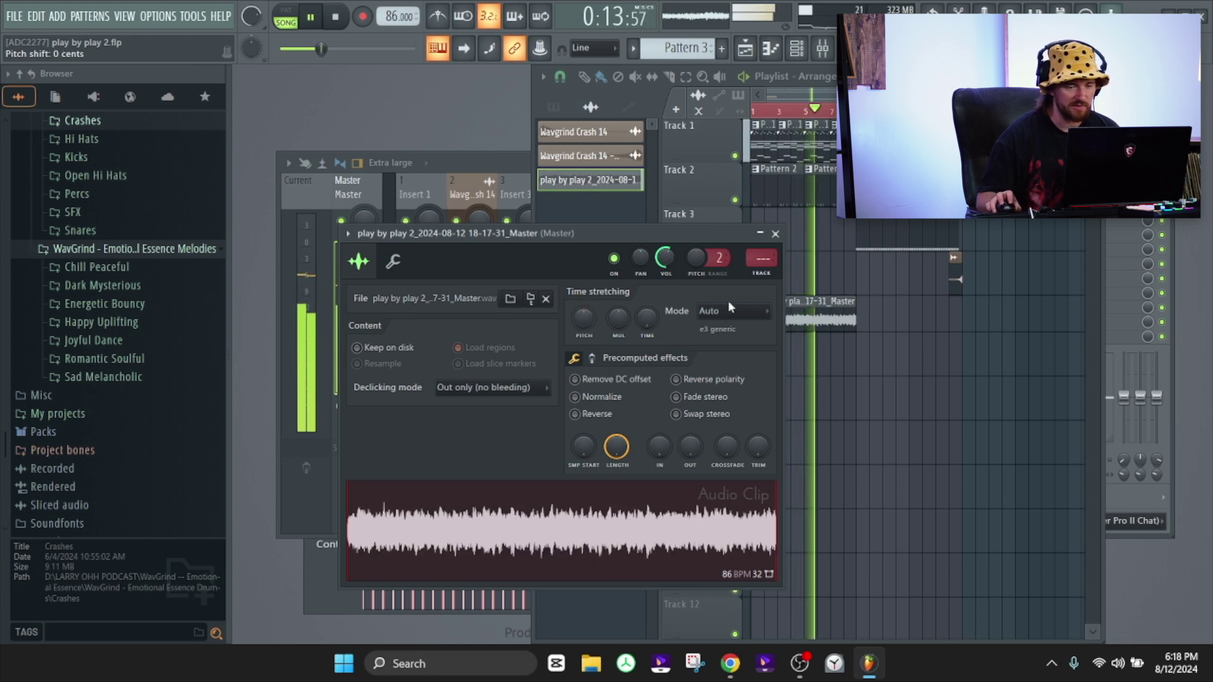
Place a copy of the rendered clip at bar 9 on Track 5, delete the first clip, and save the project
{"action": "left_click", "coordinate": [820, 317]}
{"action": "left_click", "coordinate": [862, 316]}
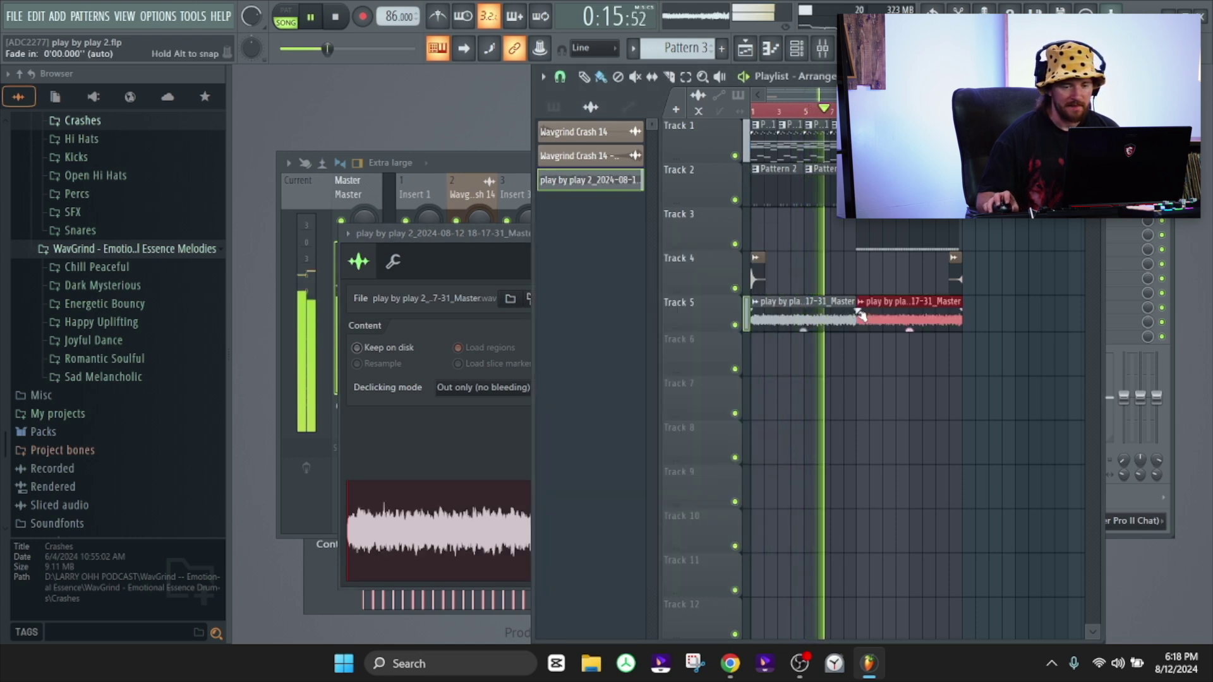
{"action": "right_click", "coordinate": [827, 324]}
{"action": "left_click", "coordinate": [822, 281], "text": "ctrl"}
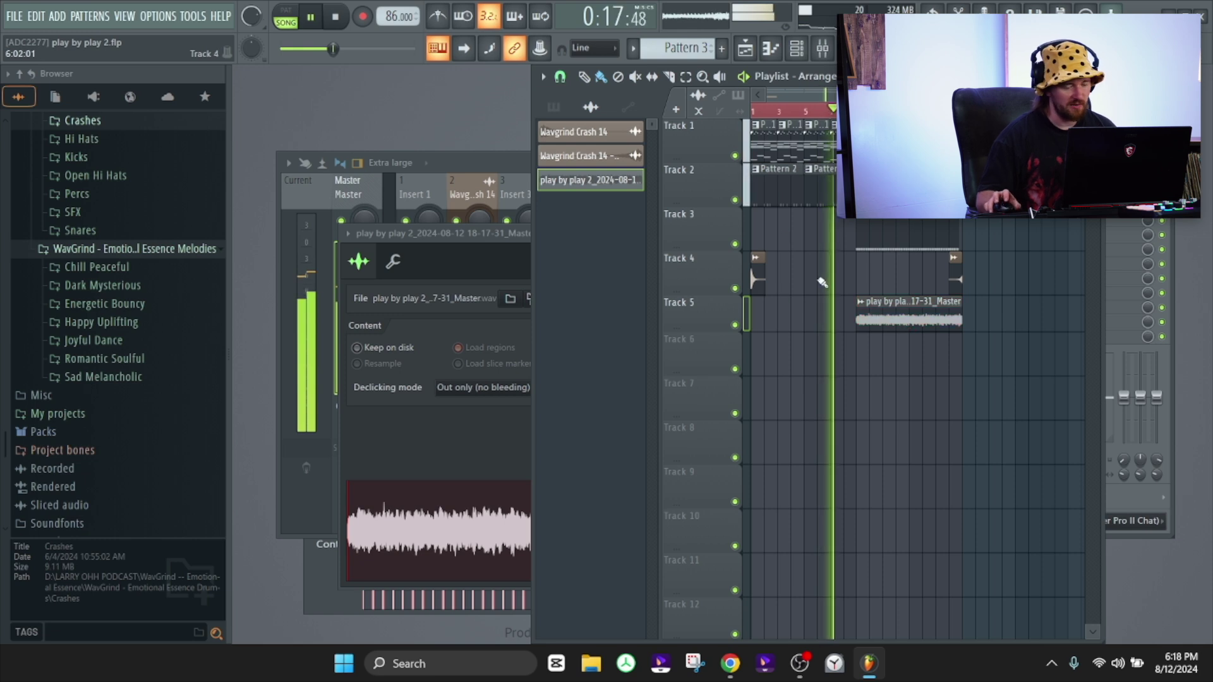
{"action": "key", "text": "ctrl+s"}
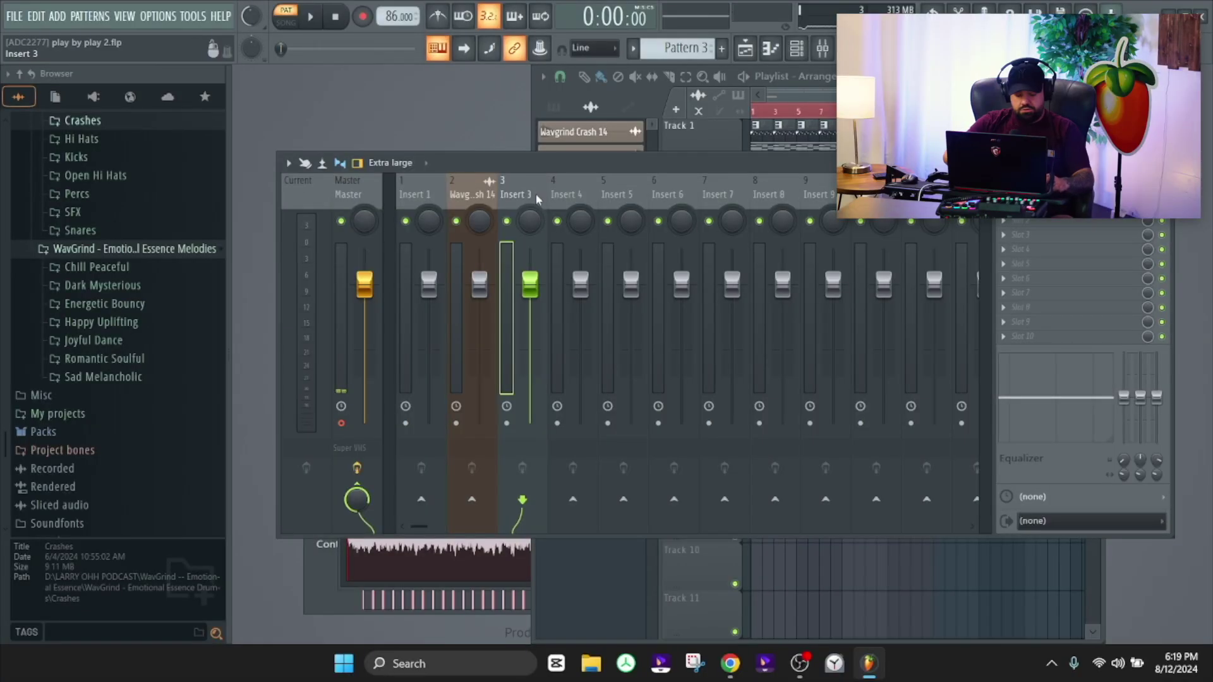
Route the selected channels to consecutive mixer tracks starting at Insert 3, and play the arrangement in song mode
{"action": "key", "text": "ctrl+l"}
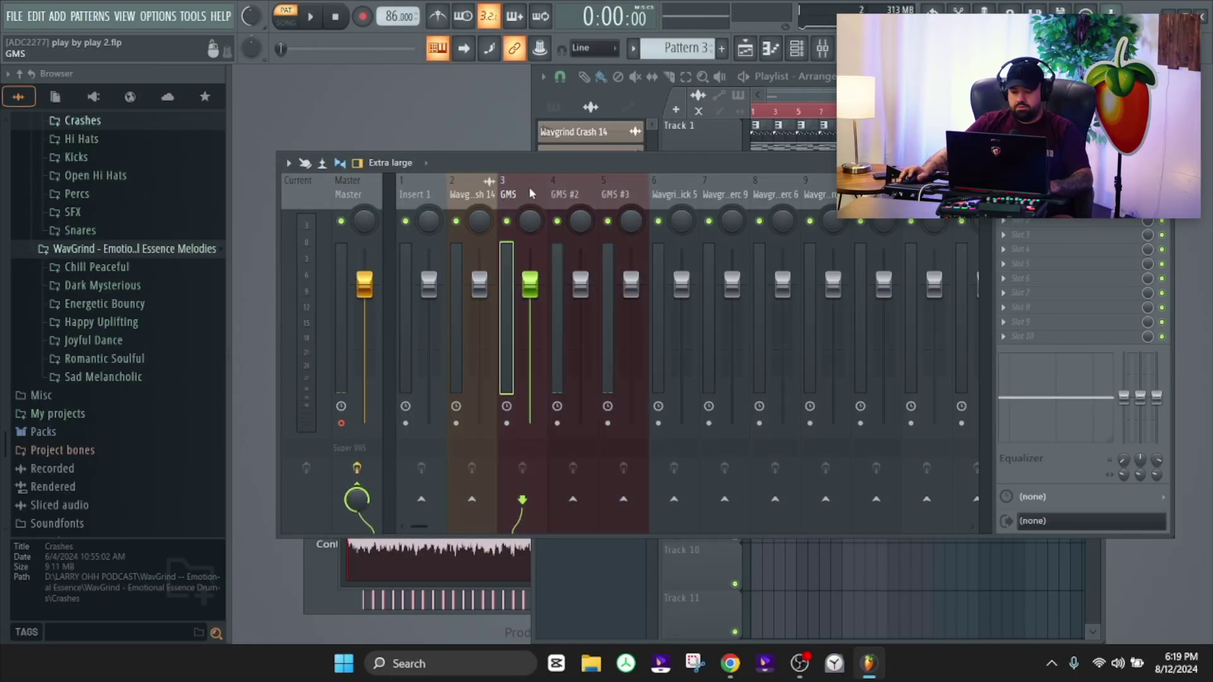
{"action": "left_click", "coordinate": [661, 196]}
{"action": "key", "text": "space"}
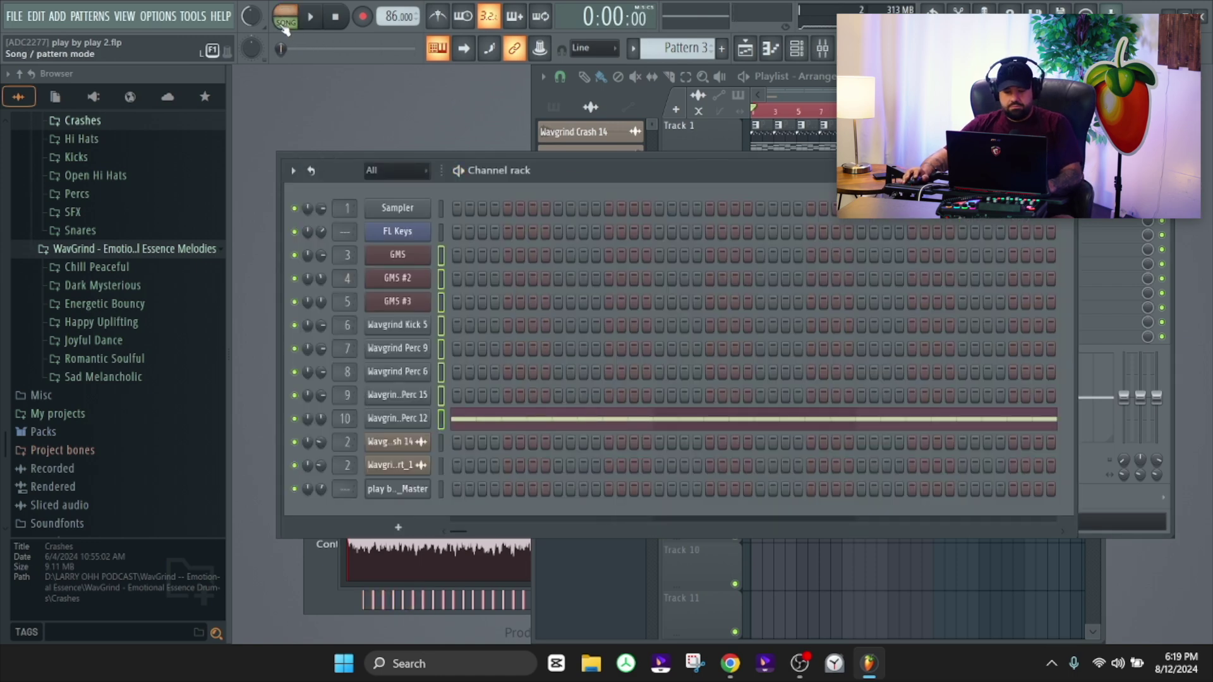
{"action": "left_click", "coordinate": [284, 27]}
{"action": "key", "text": "space"}
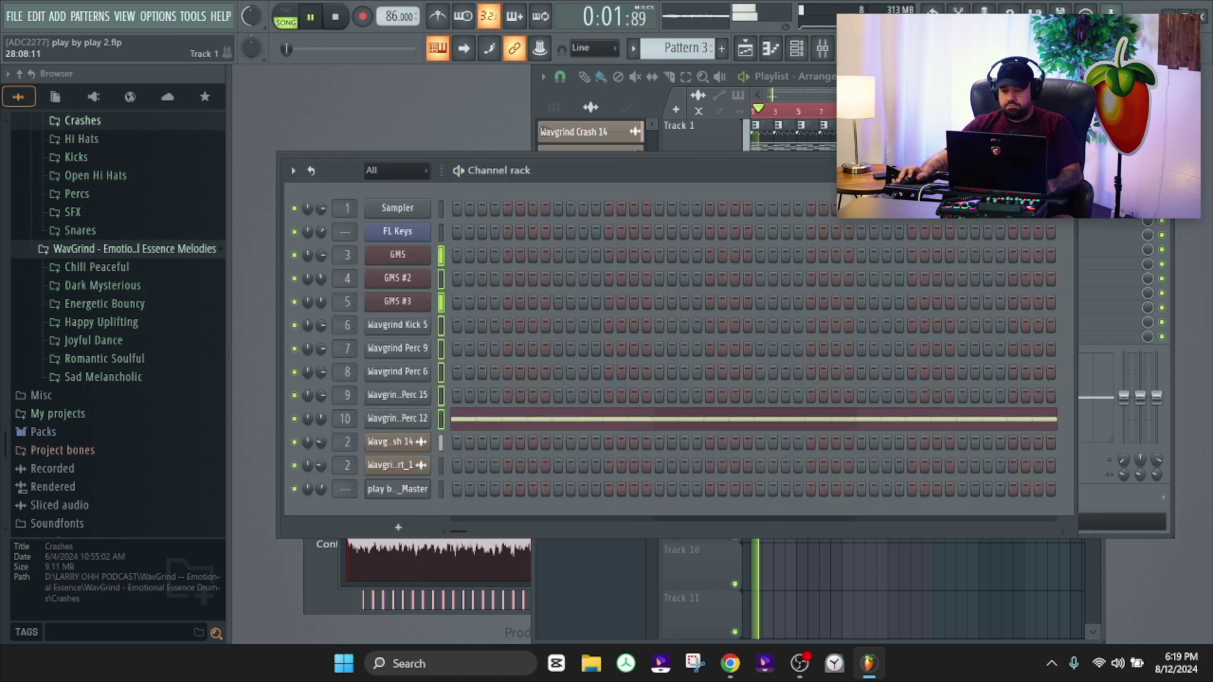
Set the GMS mixer track's stereo separation to 11% separated, solo it, and set its volume to -0.1 dB against playback
{"action": "left_click_drag", "start_coordinate": [849, 172], "coordinate": [827, 259]}
{"action": "left_click", "coordinate": [624, 158]}
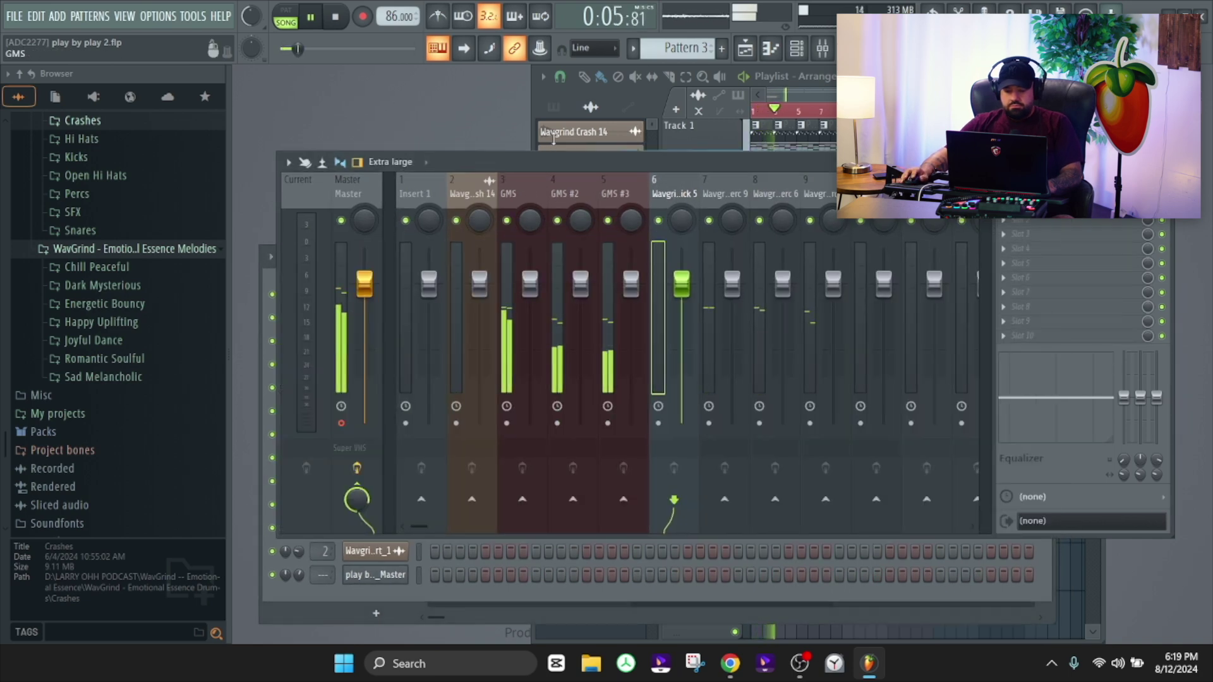
{"action": "left_click_drag", "start_coordinate": [551, 159], "coordinate": [550, 120]}
{"action": "left_click", "coordinate": [528, 417]}
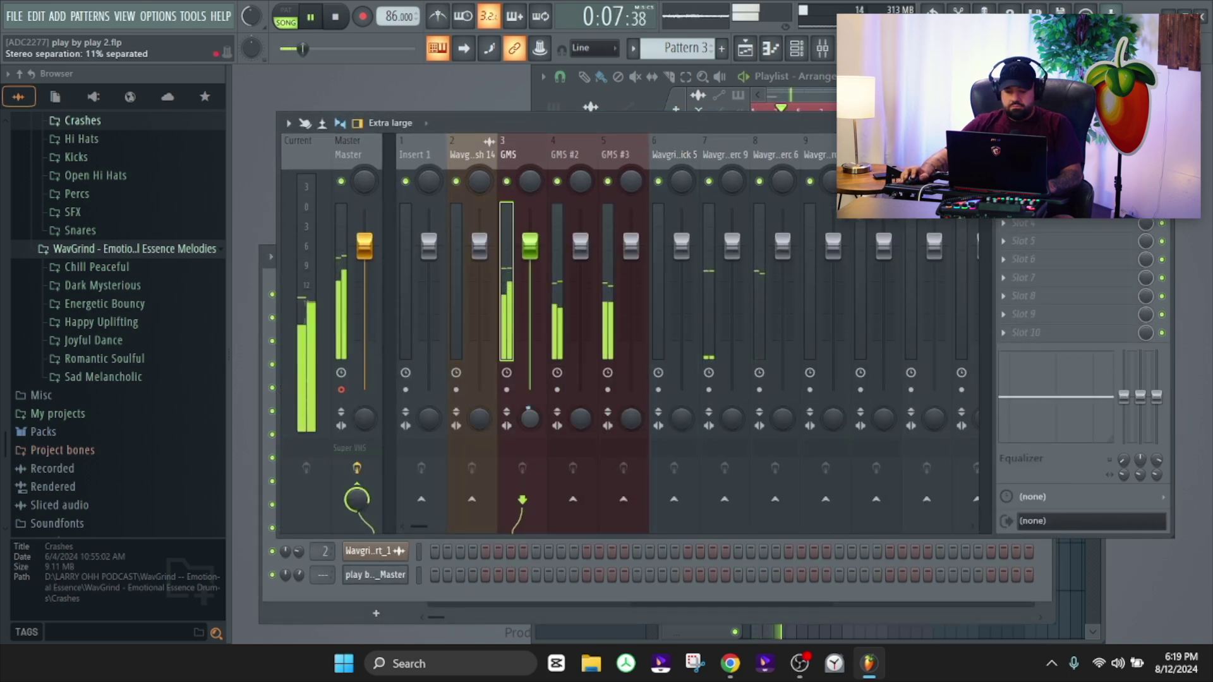
{"action": "right_click", "coordinate": [506, 182]}
{"action": "key", "text": "space"}
{"action": "key", "text": "space"}
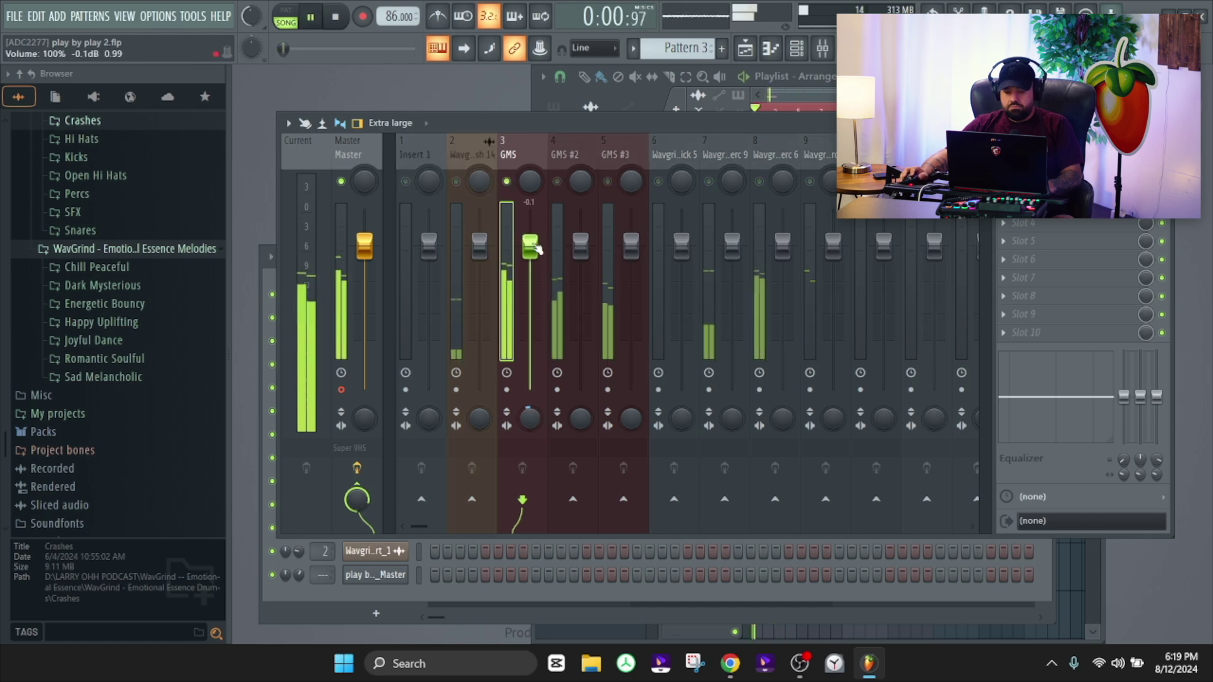
Add Fruity Parametric EQ 2 to the GMS mixer track and shape band 1 as a high pass at about 79 Hz
{"action": "left_click", "coordinate": [1004, 168]}
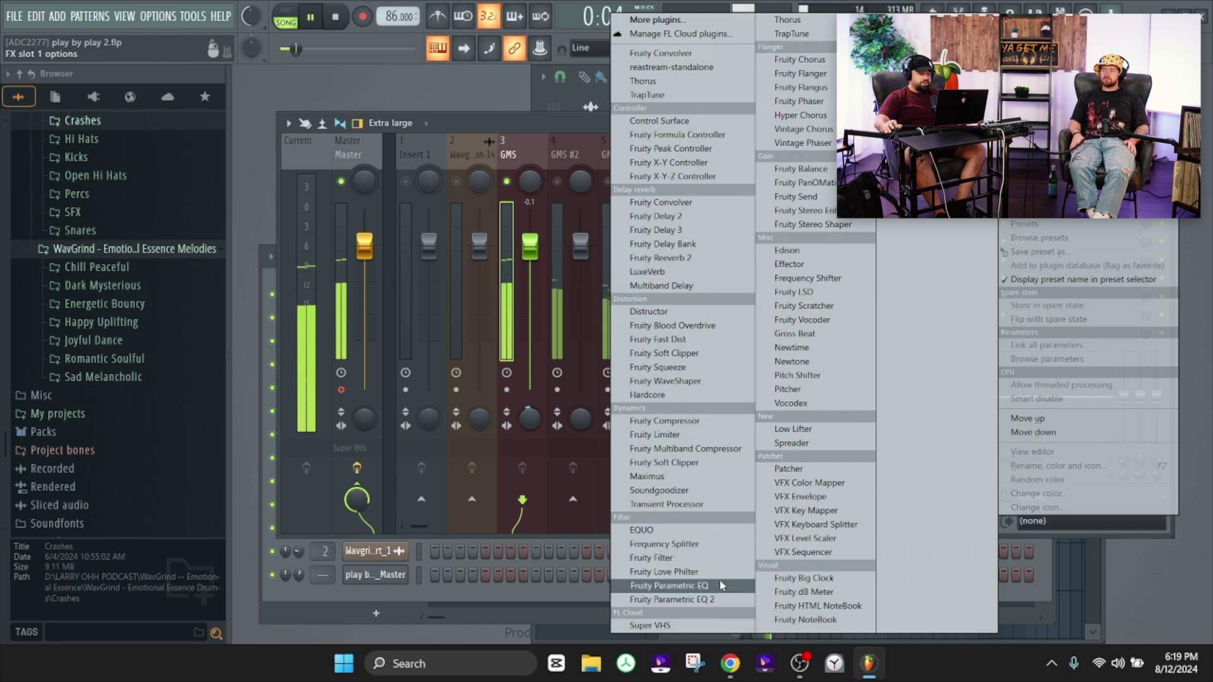
{"action": "left_click", "coordinate": [672, 599]}
{"action": "left_click_drag", "start_coordinate": [469, 132], "coordinate": [491, 143]}
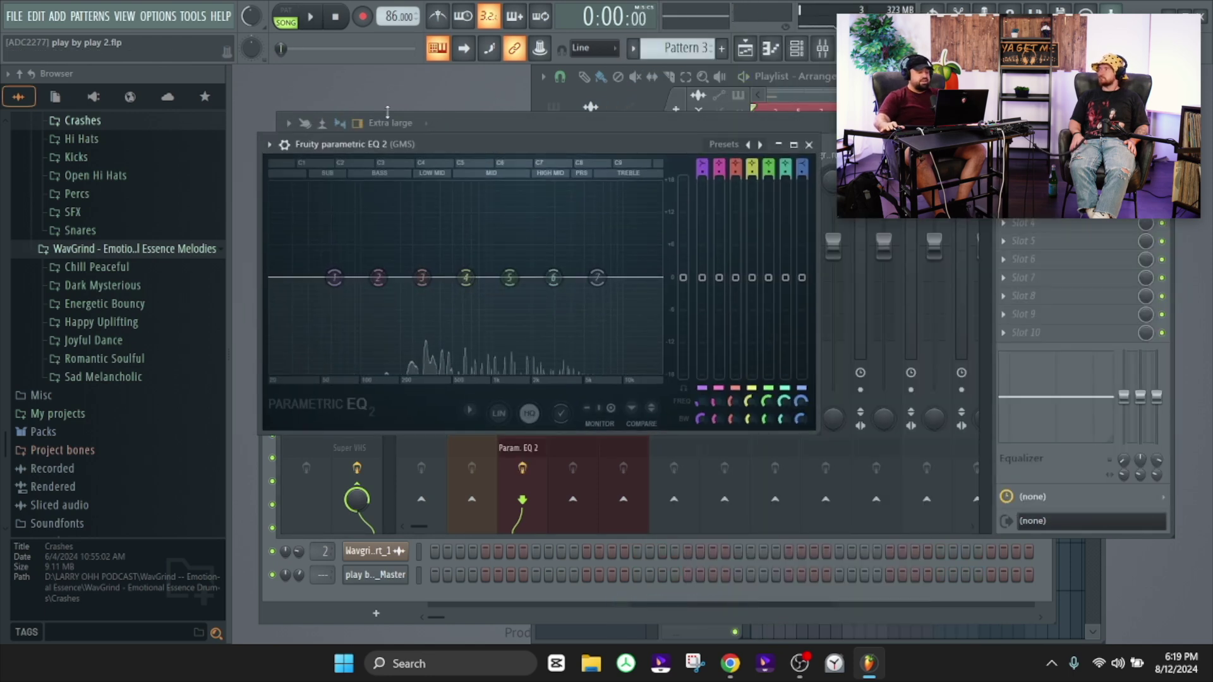
{"action": "scroll", "coordinate": [700, 164], "scroll_direction": "down", "scroll_amount": 2}
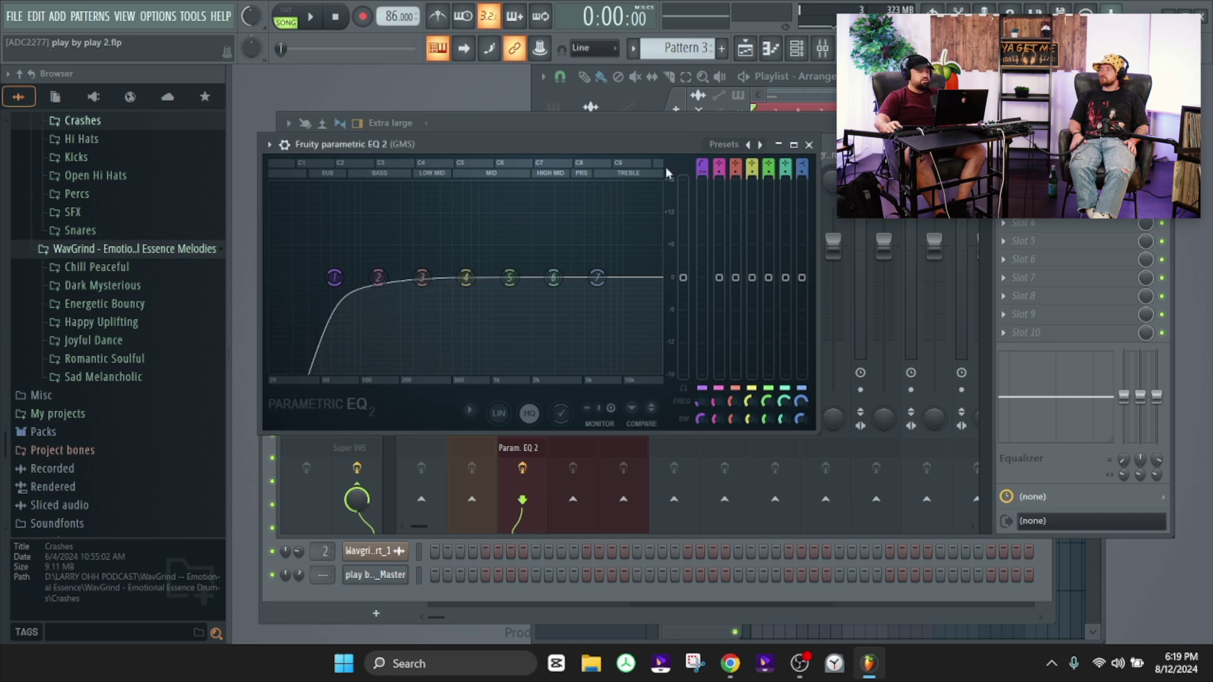
{"action": "left_click_drag", "start_coordinate": [526, 147], "coordinate": [621, 218]}
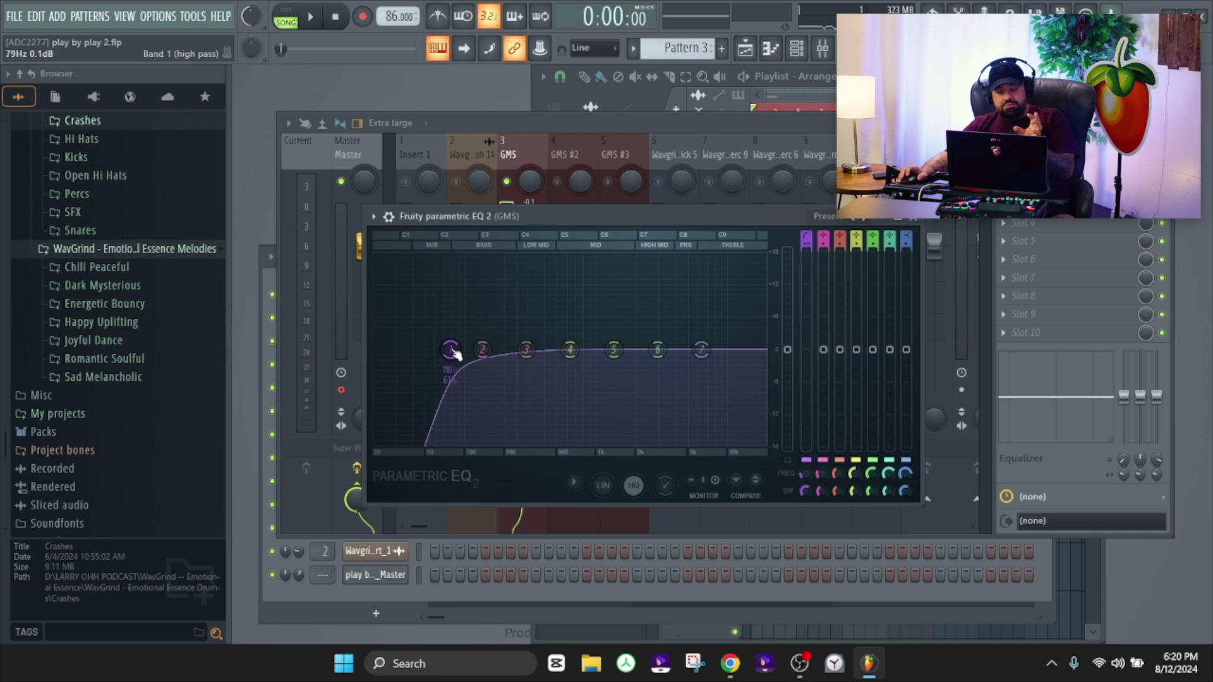
{"action": "key", "text": "space"}
{"action": "key", "text": "space"}
Unmute the GMS #2 mixer track, set its stereo separation to 19% separated, and lower its volume to -1.4 dB
{"action": "left_click_drag", "start_coordinate": [574, 216], "coordinate": [554, 365]}
{"action": "left_click", "coordinate": [557, 181]}
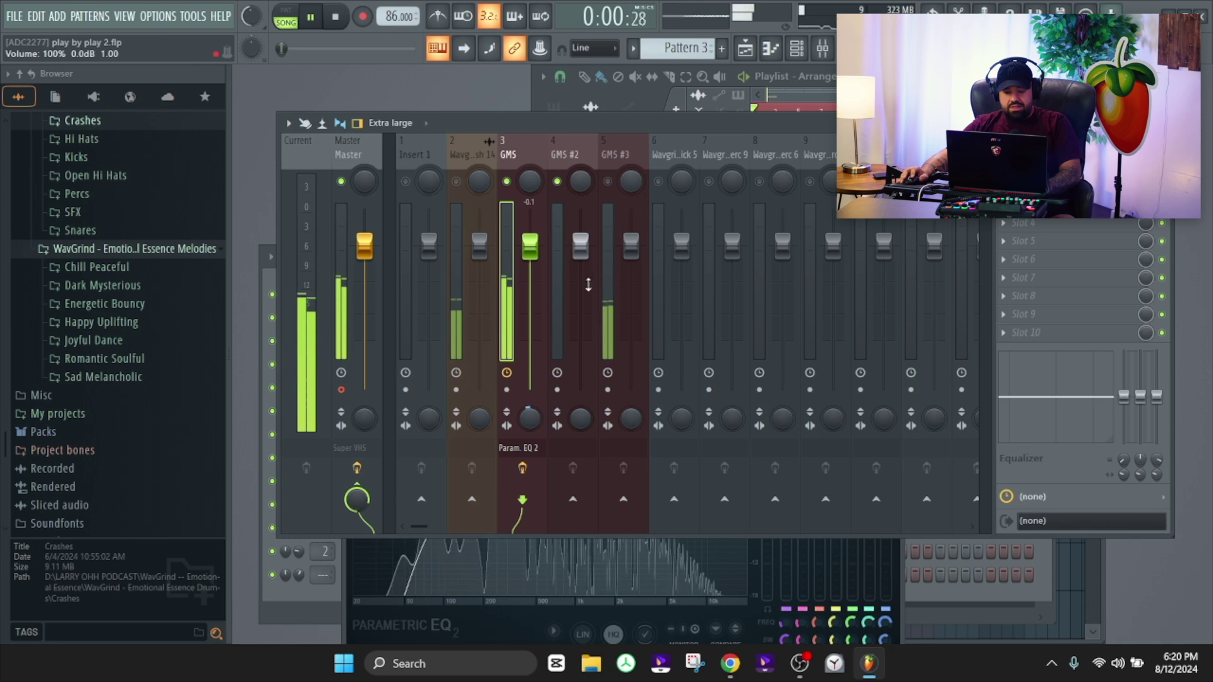
{"action": "key", "text": "space"}
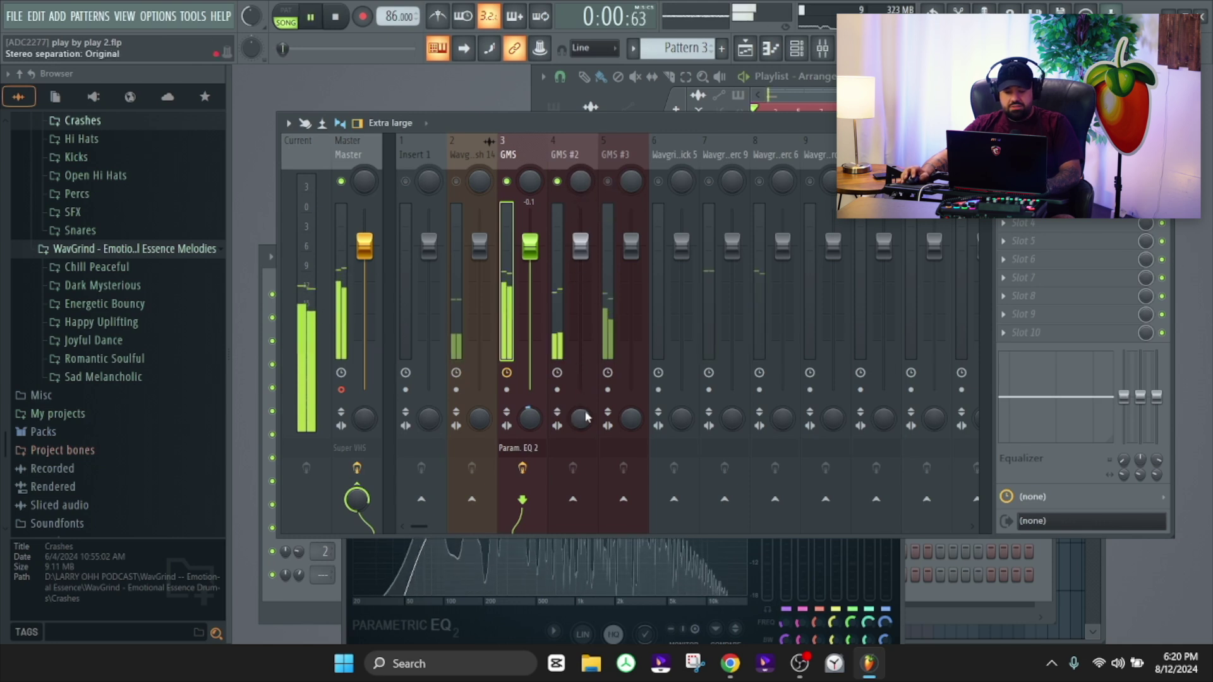
{"action": "key", "text": "space"}
{"action": "left_click_drag", "start_coordinate": [581, 419], "coordinate": [582, 433]}
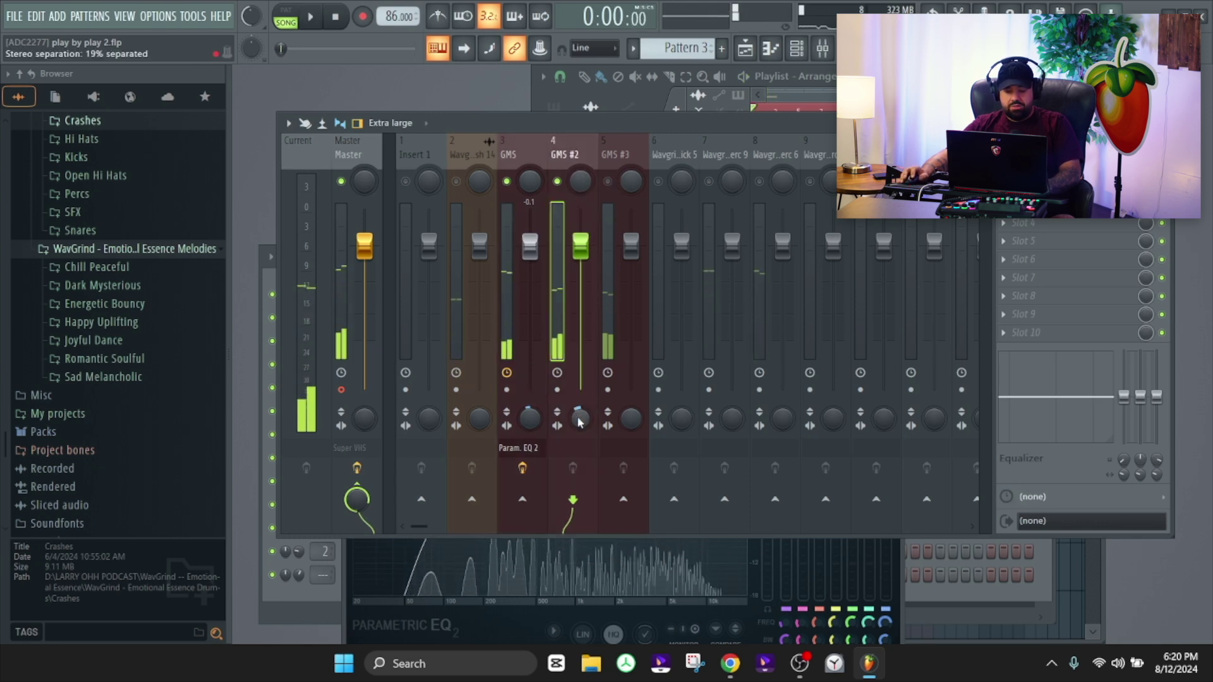
{"action": "left_click_drag", "start_coordinate": [580, 246], "coordinate": [581, 251]}
{"action": "key", "text": "space"}
Add Fruity Parametric EQ 2 to the GMS #2 mixer track, arrange the EQ and mixer windows clear of each other, and start playback
{"action": "key", "text": "F6"}
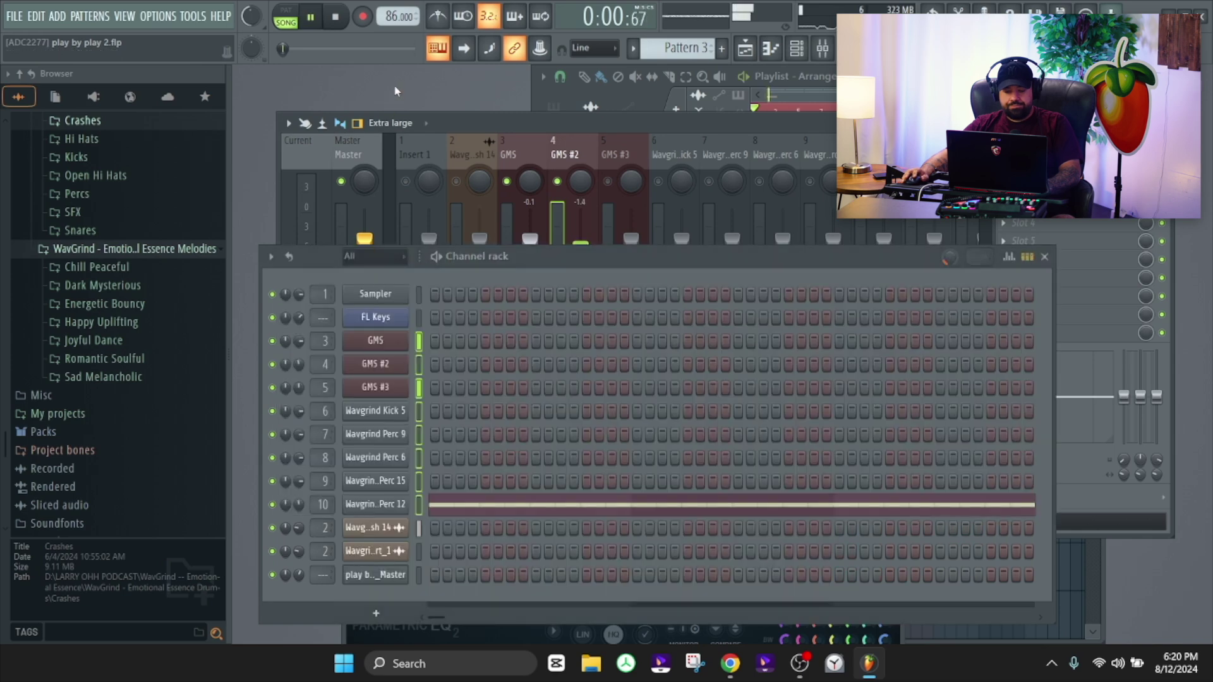
{"action": "left_click", "coordinate": [570, 170]}
{"action": "key", "text": "space"}
{"action": "left_click", "coordinate": [1004, 167]}
{"action": "mouse_move", "coordinate": [1026, 177]}
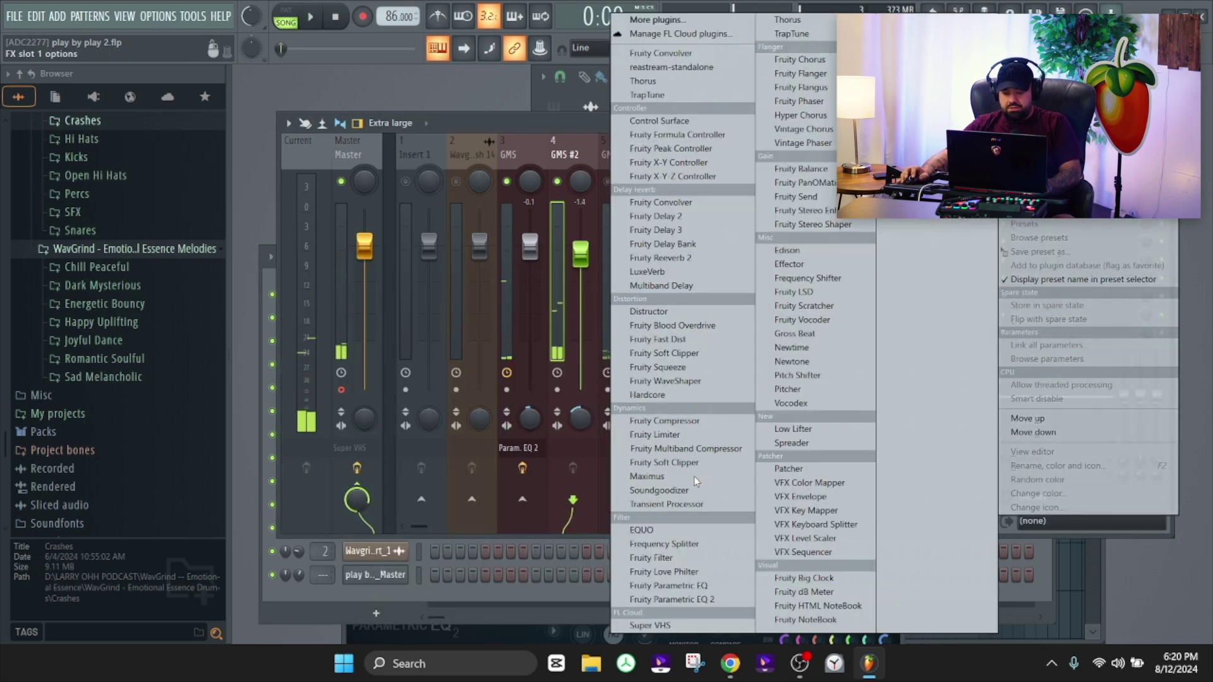
{"action": "left_click", "coordinate": [679, 600]}
{"action": "left_click_drag", "start_coordinate": [528, 173], "coordinate": [519, 188]}
{"action": "left_click_drag", "start_coordinate": [592, 120], "coordinate": [697, 500]}
{"action": "left_click", "coordinate": [593, 199]}
{"action": "left_click_drag", "start_coordinate": [596, 182], "coordinate": [902, 135]}
{"action": "key", "text": "space"}
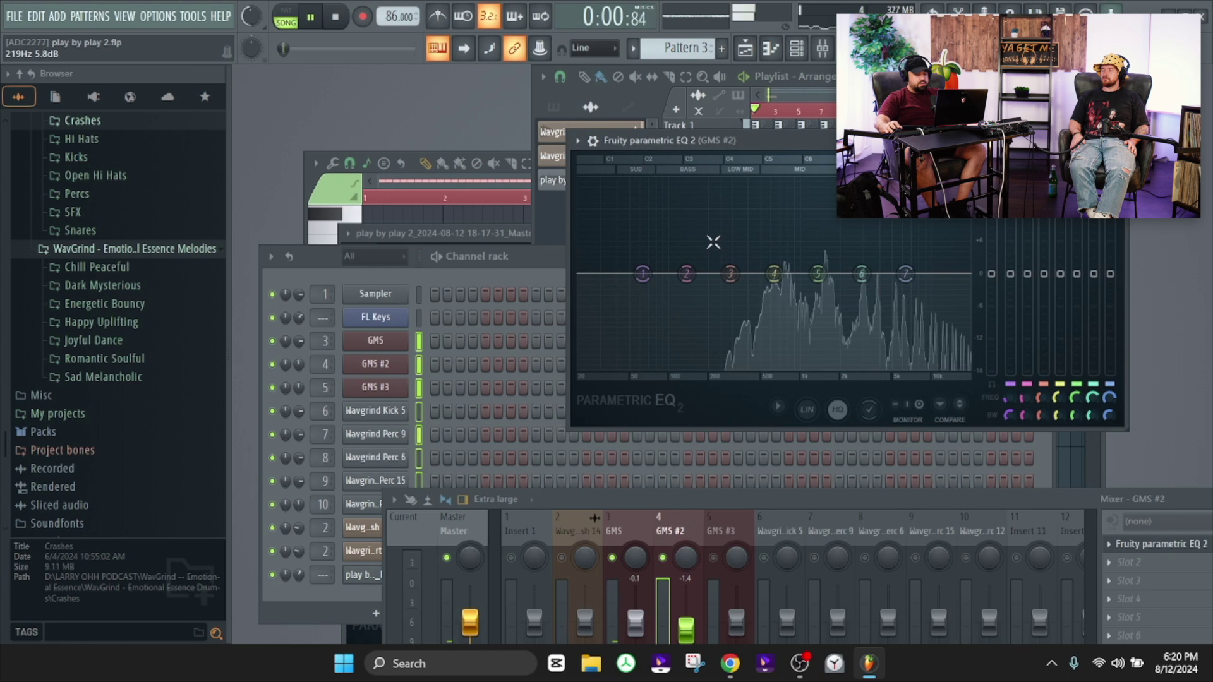
Make band 1 of the GMS #2 EQ a high pass and arrange the GMS and GMS #2 EQ windows for comparison
{"action": "key", "text": "space"}
{"action": "mouse_move", "coordinate": [1010, 166]}
{"action": "left_mouse_down"}
{"action": "mouse_move", "coordinate": [1010, 179]}
{"action": "mouse_move", "coordinate": [1010, 161]}
{"action": "left_mouse_up"}
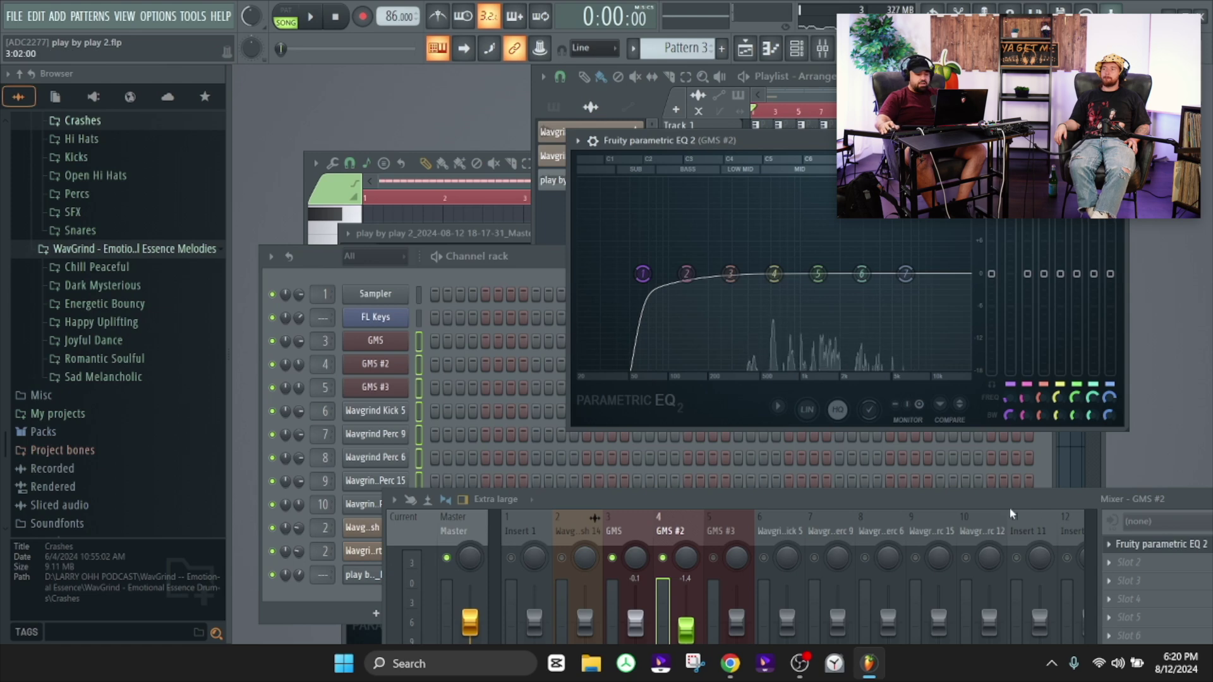
{"action": "left_click", "coordinate": [616, 534]}
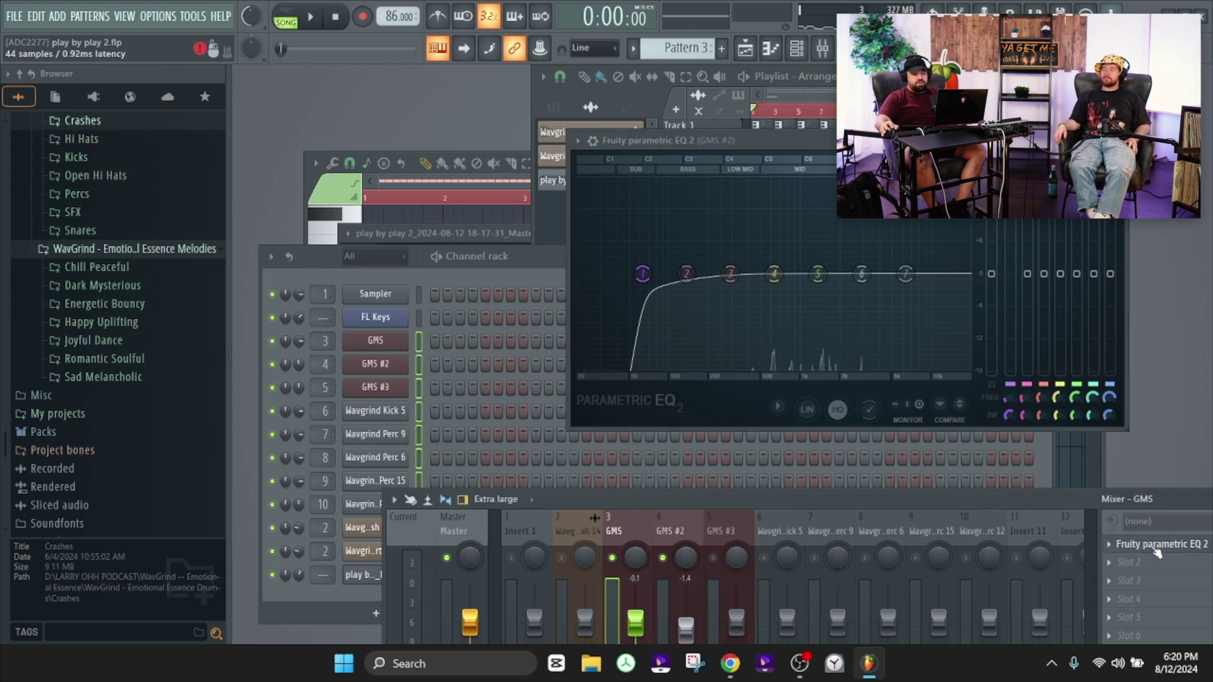
{"action": "left_click", "coordinate": [1146, 543]}
{"action": "left_click_drag", "start_coordinate": [612, 383], "coordinate": [478, 197]}
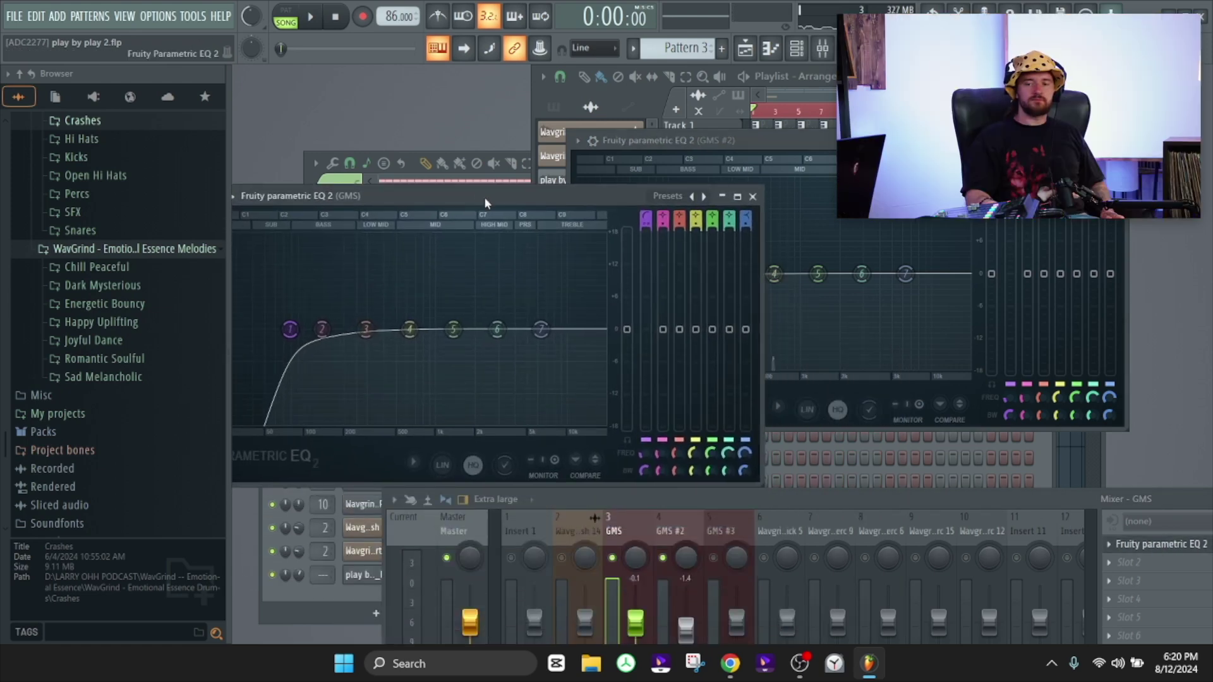
{"action": "left_click_drag", "start_coordinate": [772, 141], "coordinate": [911, 150]}
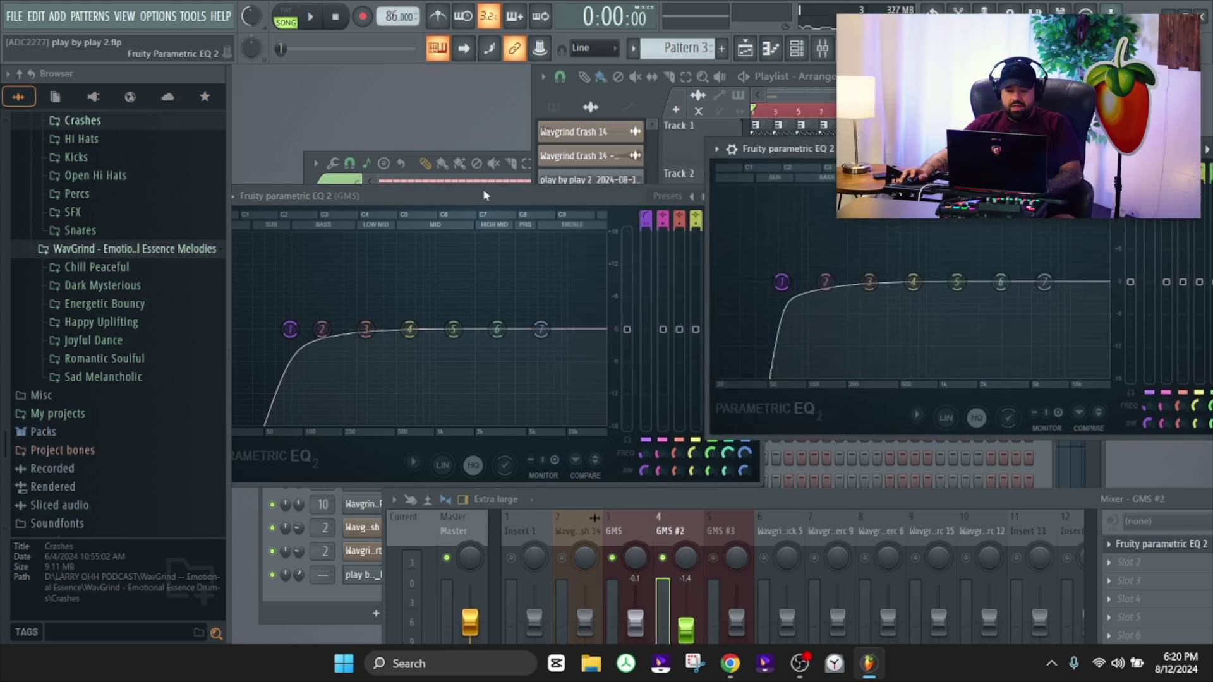
{"action": "left_click_drag", "start_coordinate": [485, 195], "coordinate": [484, 125]}
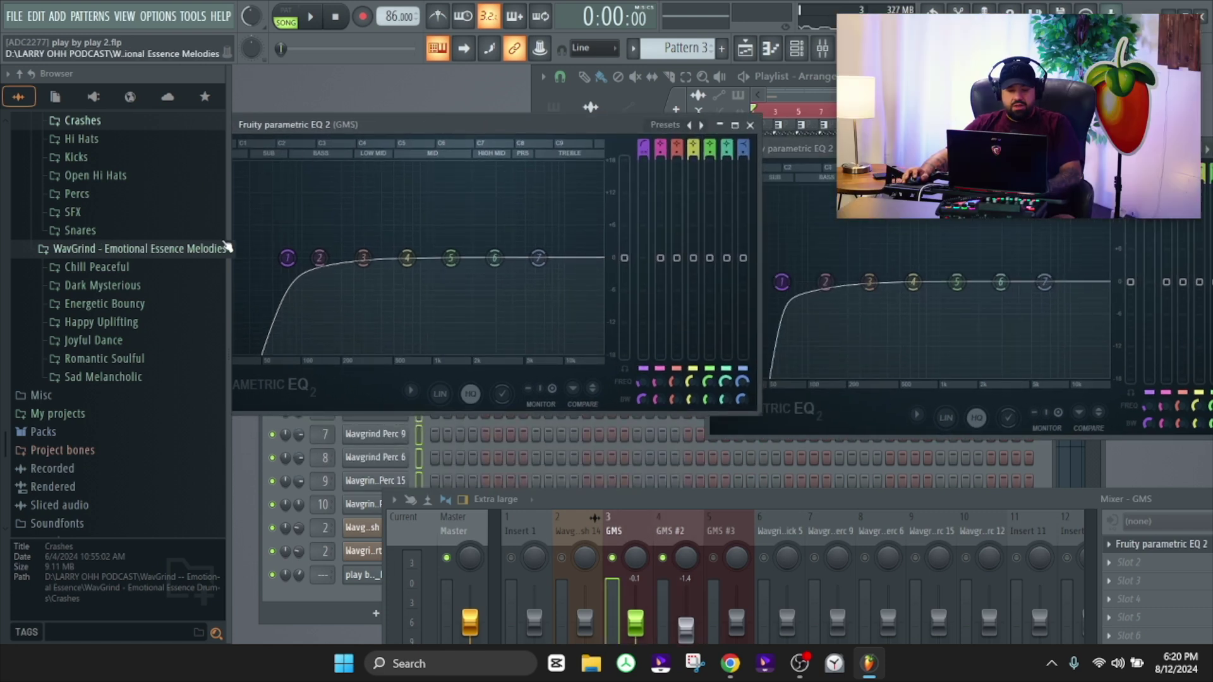
{"action": "left_click_drag", "start_coordinate": [930, 149], "coordinate": [874, 279]}
Compare both synths' spectra during playback and cut band 6 of the GMS EQ by about 1.1 dB near 2733 Hz
{"action": "key", "text": "space"}
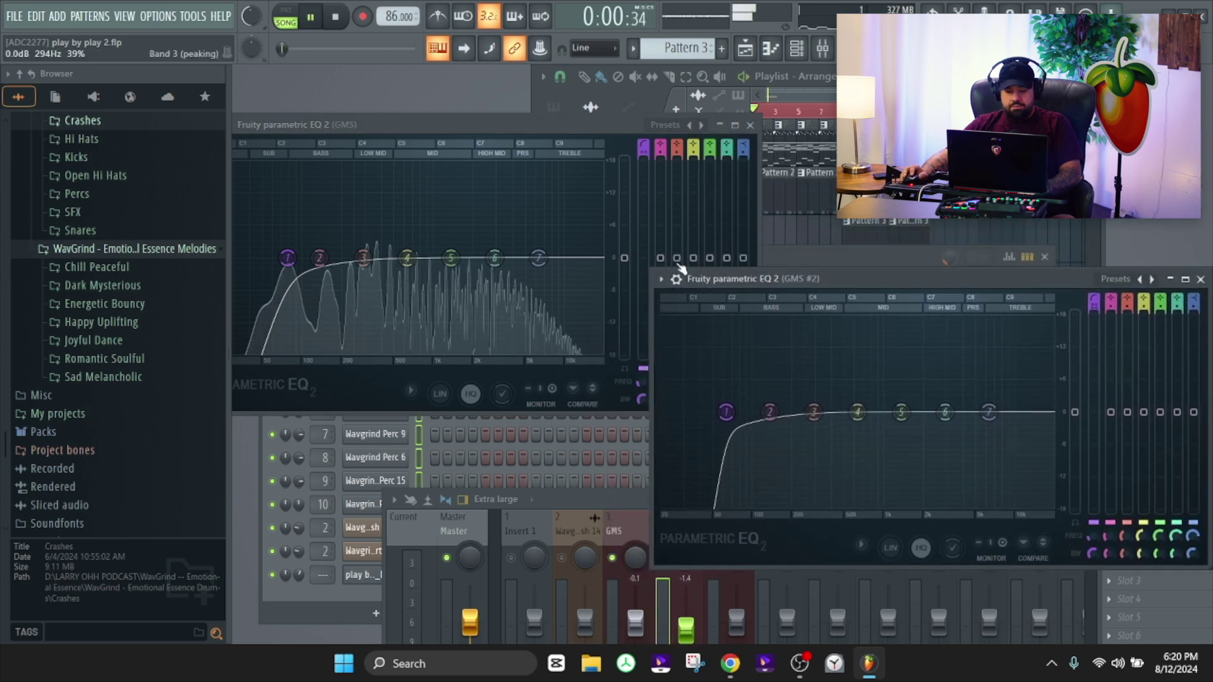
{"action": "left_click_drag", "start_coordinate": [427, 120], "coordinate": [459, 120]}
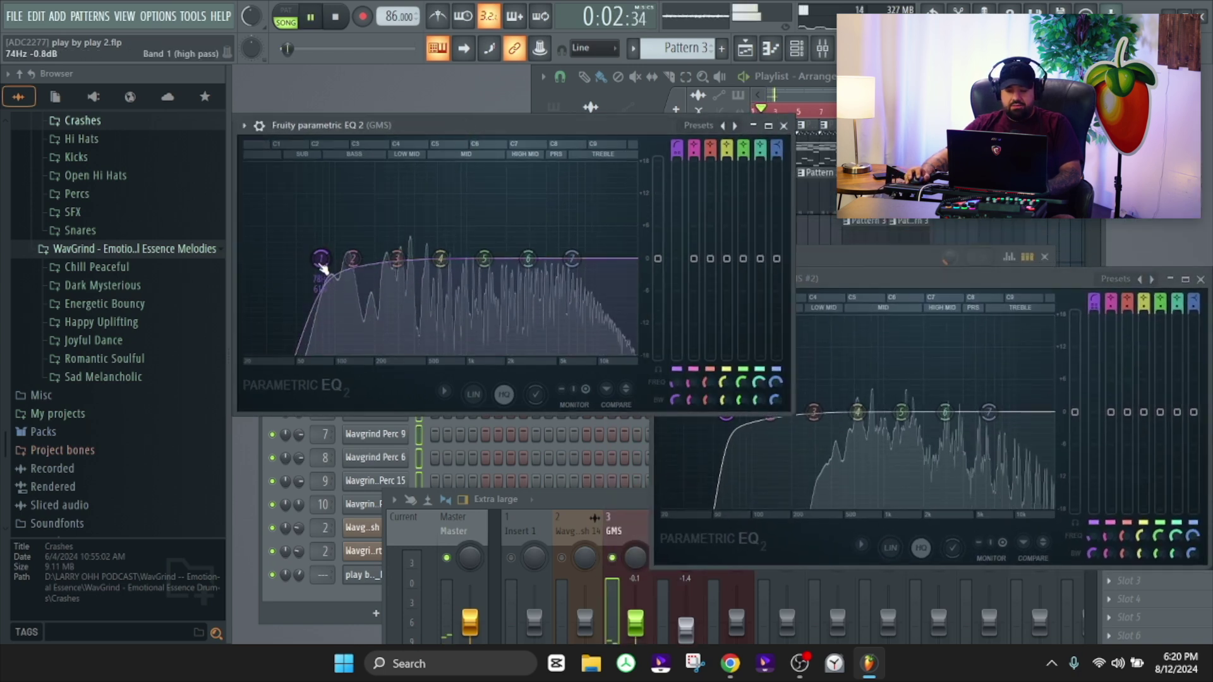
{"action": "key", "text": "space"}
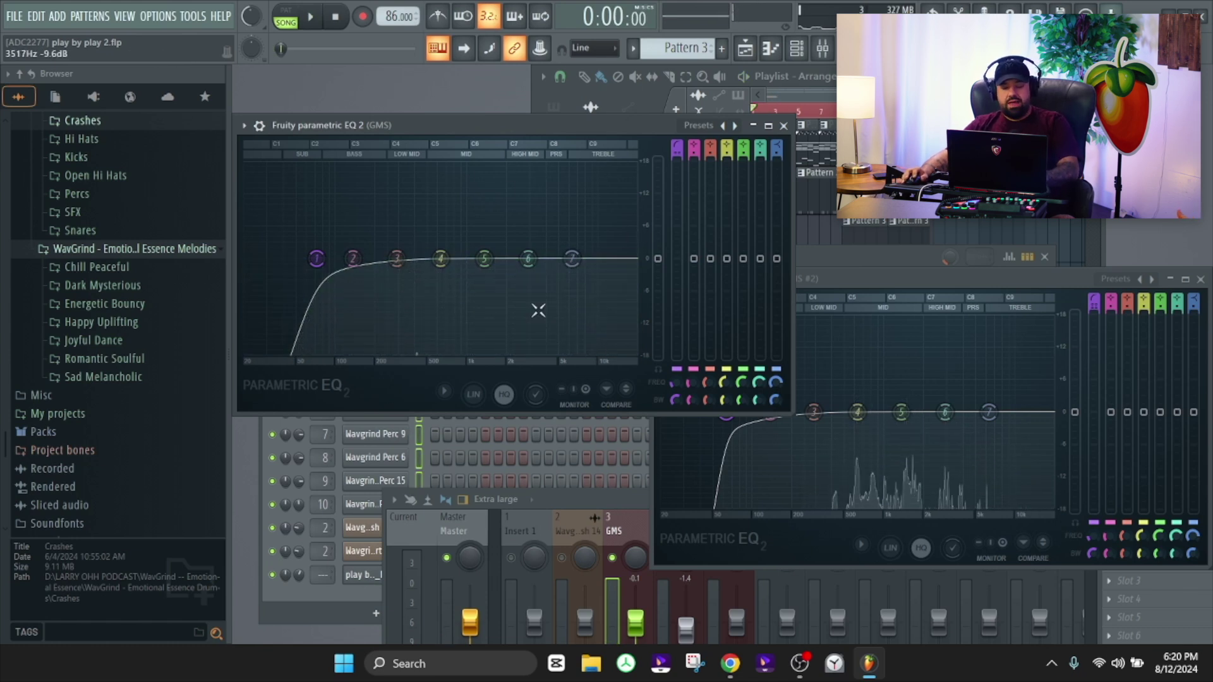
{"action": "left_click_drag", "start_coordinate": [525, 259], "coordinate": [524, 264]}
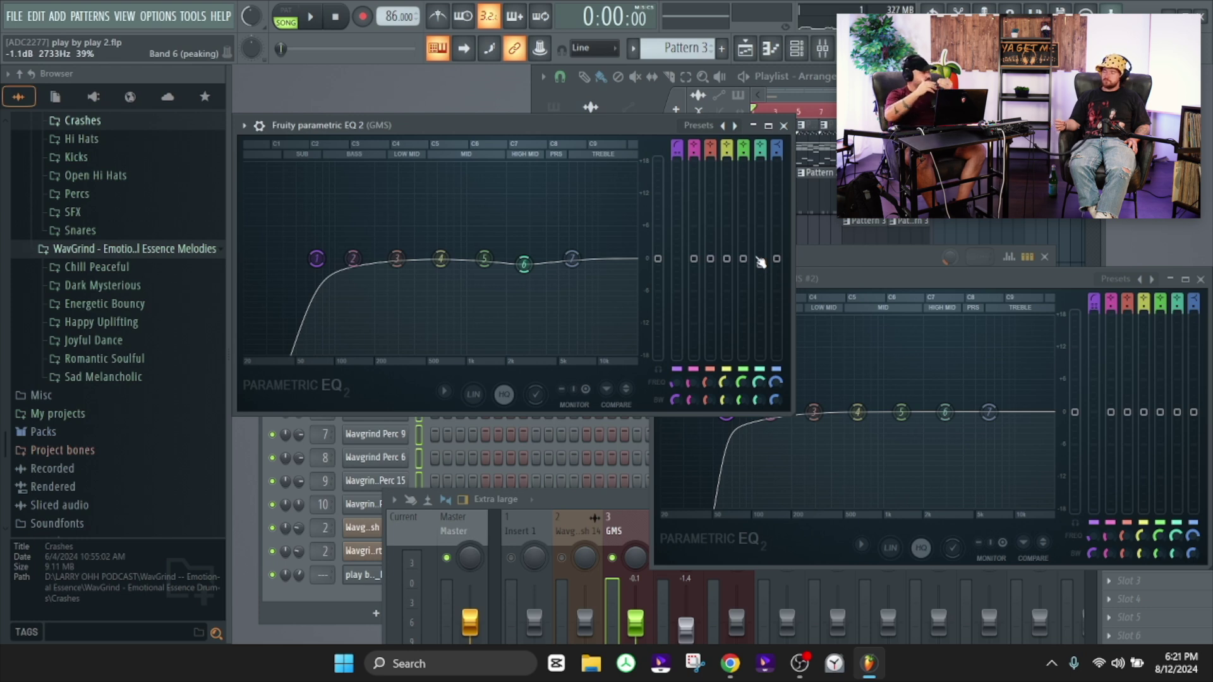
In the GMS #2 EQ, boost band 7 about 1.9 dB, raise the band 1 high pass, and cut band 4 about 2.2 dB near 518 Hz
{"action": "left_click_drag", "start_coordinate": [999, 286], "coordinate": [954, 287]}
{"action": "key", "text": "space"}
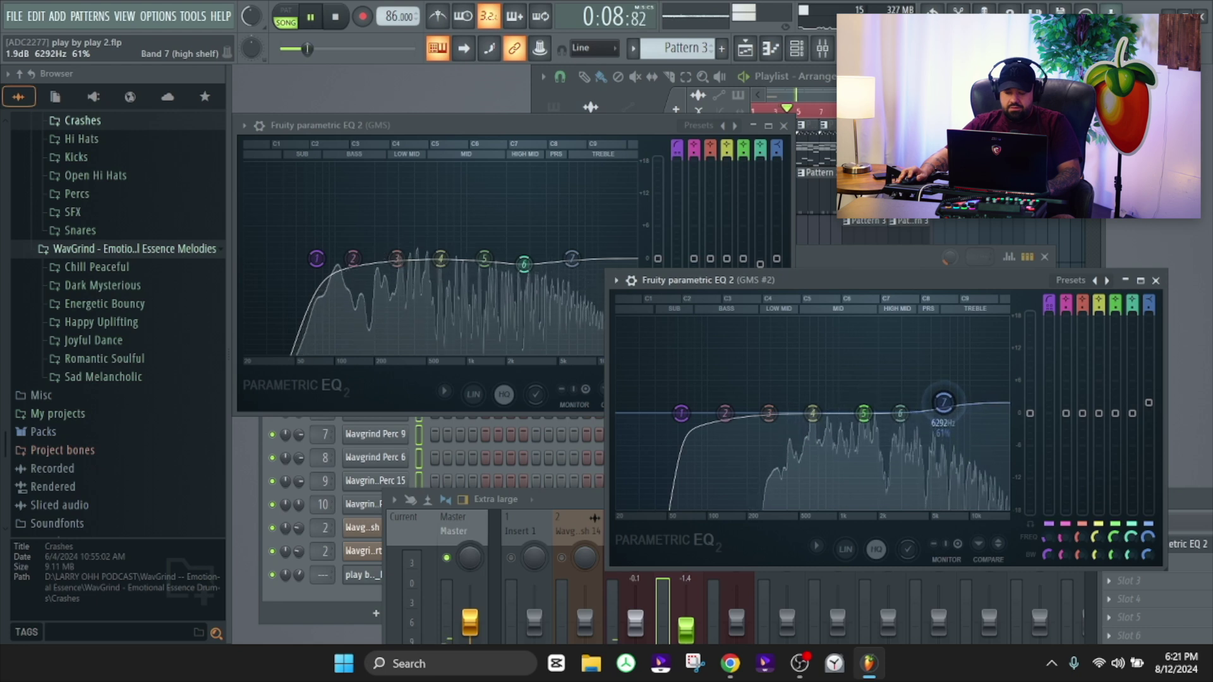
{"action": "left_click_drag", "start_coordinate": [681, 413], "coordinate": [801, 423]}
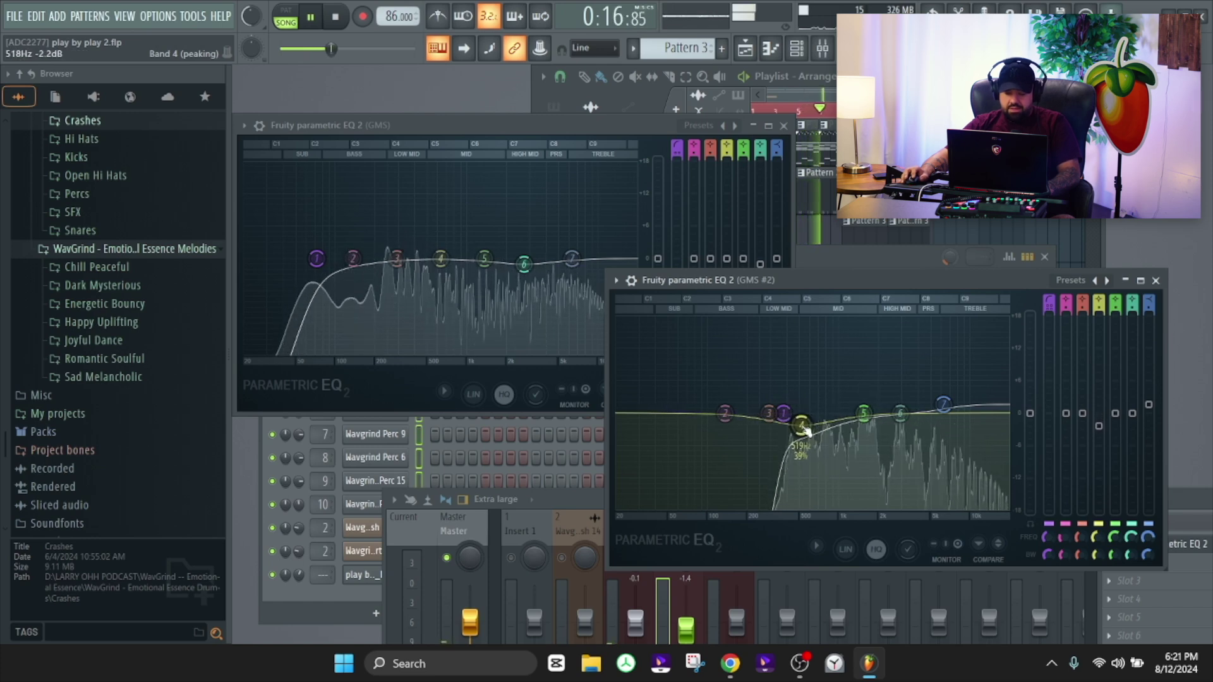
Move the GMS #2 EQ clear of the GMS EQ and pull band 5 of the GMS EQ down into a cut
{"action": "left_click_drag", "start_coordinate": [783, 285], "coordinate": [772, 369]}
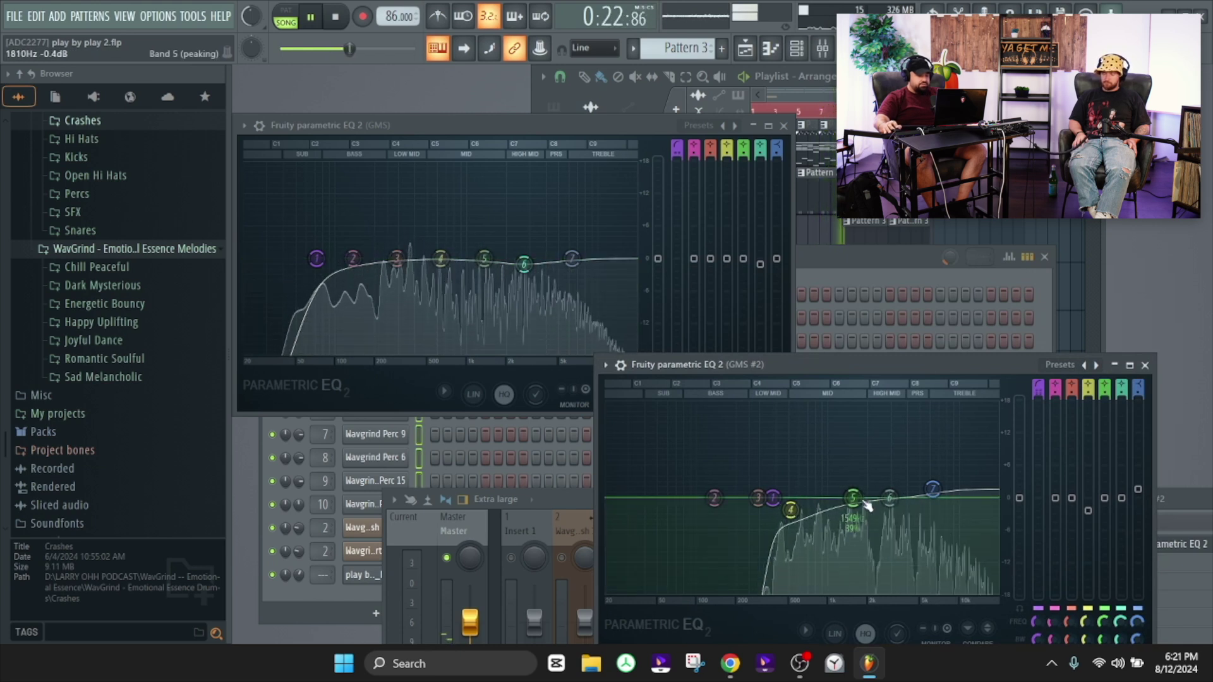
{"action": "left_click", "coordinate": [486, 259]}
{"action": "left_click_drag", "start_coordinate": [487, 259], "coordinate": [499, 282]}
Open the rendered melody audio clip on playlist Track 5 and route it to mixer track 11
{"action": "right_click", "coordinate": [949, 234]}
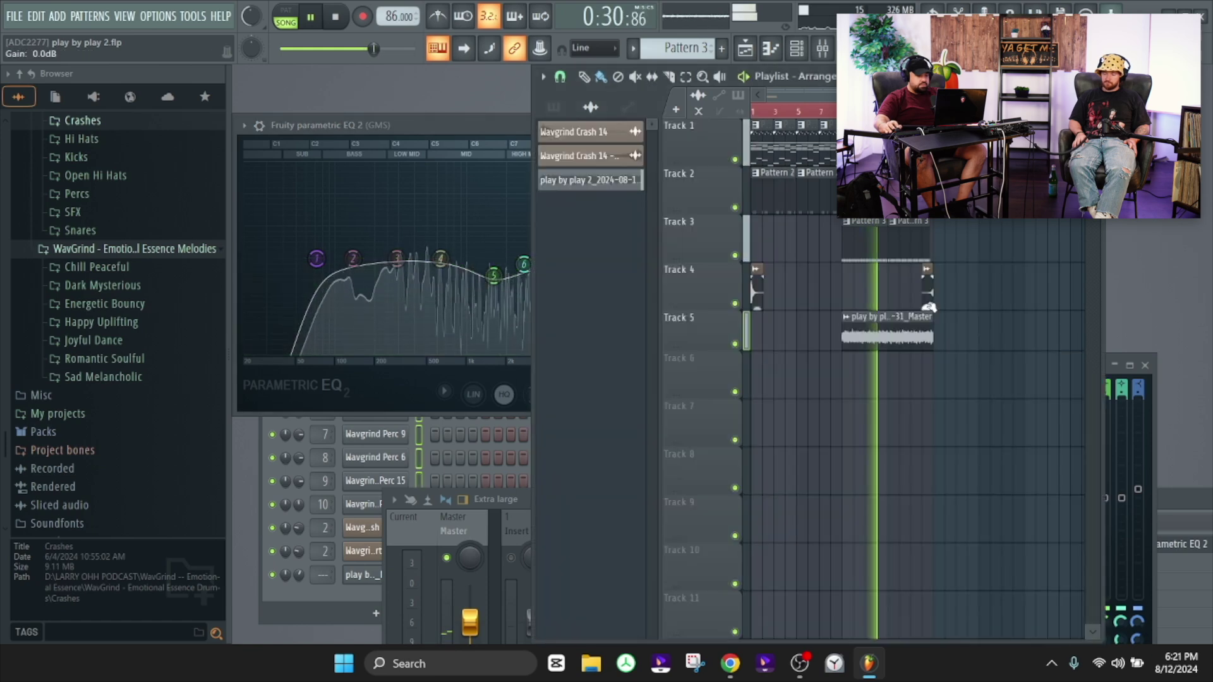
{"action": "double_click", "coordinate": [913, 330]}
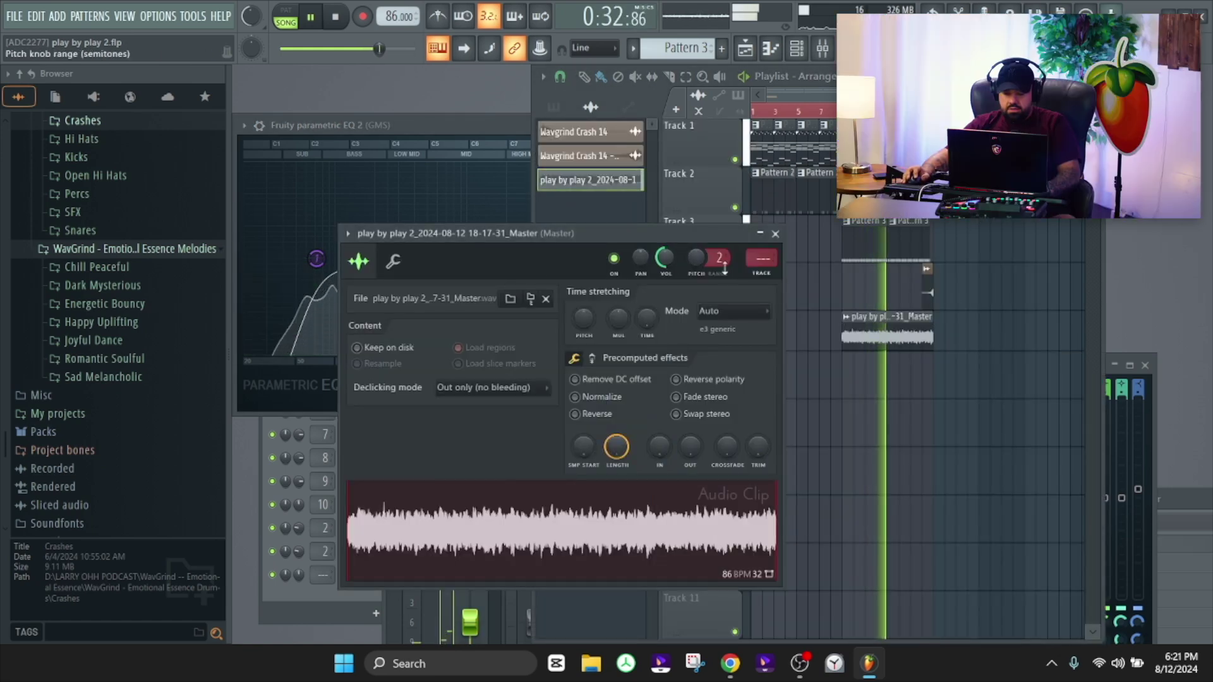
{"action": "left_click", "coordinate": [762, 274]}
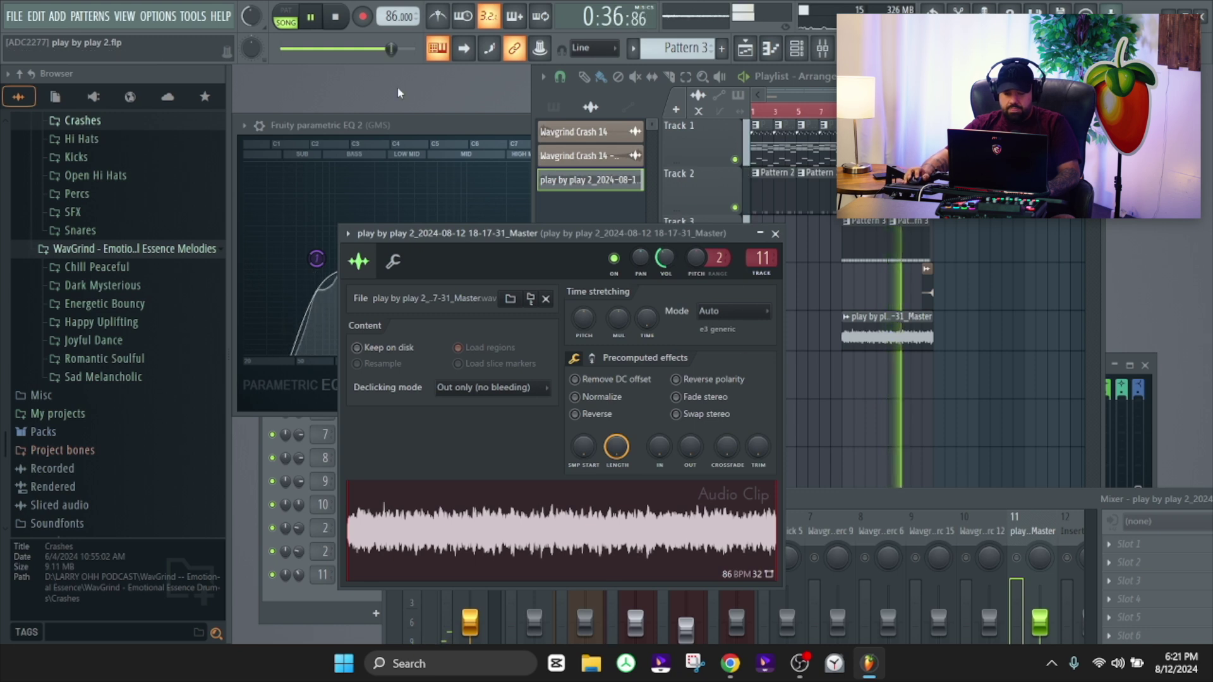
Fine-tune the band 5 cut in the GMS EQ and stop playback
{"action": "left_click", "coordinate": [473, 126]}
{"action": "left_click_drag", "start_coordinate": [506, 277], "coordinate": [499, 281]}
{"action": "key", "text": "space"}
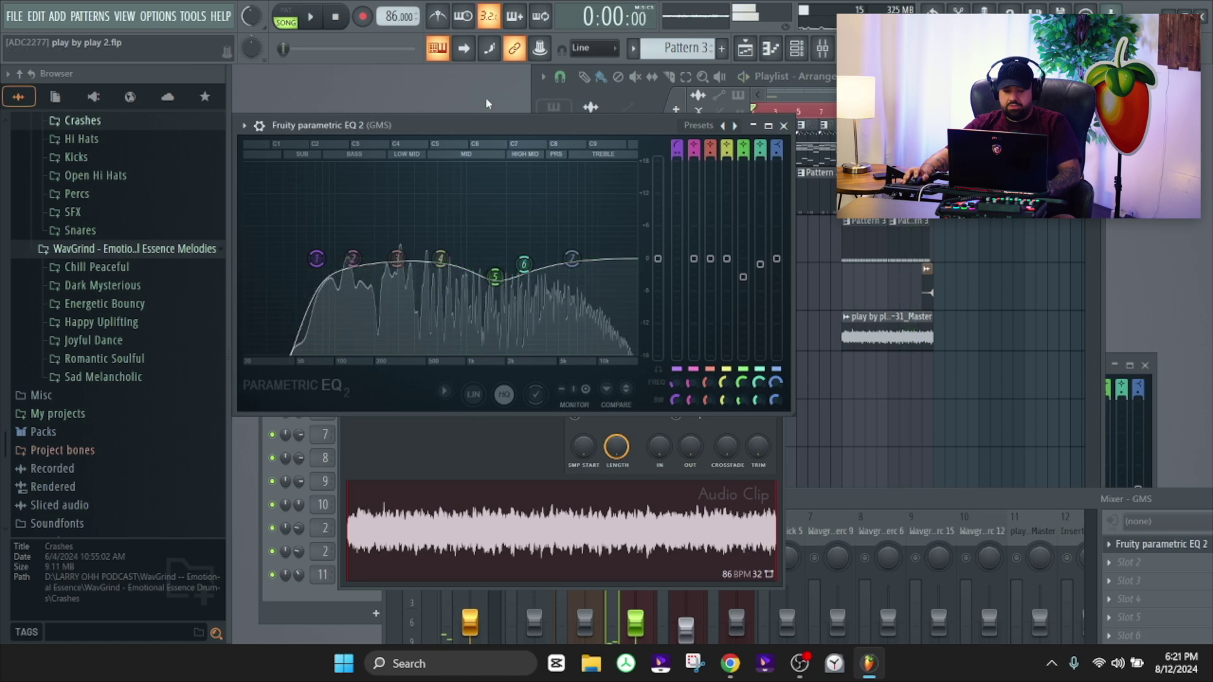
Bring the mixer forward, move it up to expose its lower controls, and disarm recording on the Master track
{"action": "key", "text": "F6"}
{"action": "left_click", "coordinate": [1139, 501]}
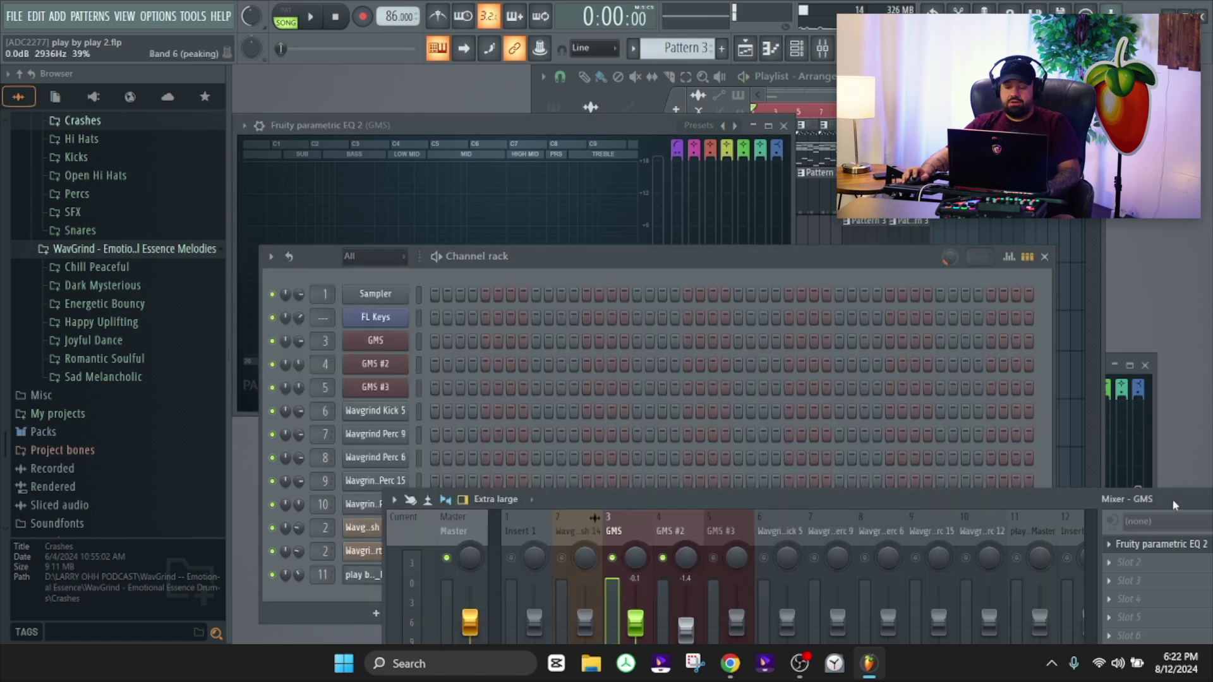
{"action": "left_click_drag", "start_coordinate": [807, 497], "coordinate": [742, 281]}
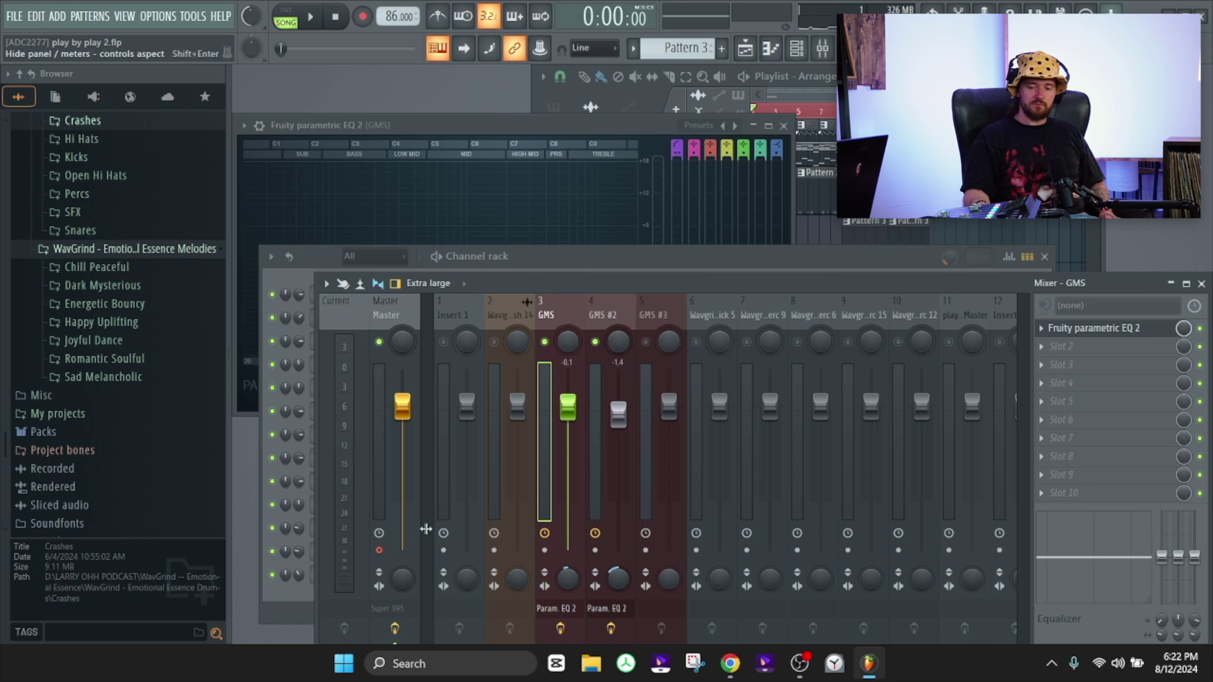
{"action": "left_click", "coordinate": [379, 551]}
{"action": "mouse_move", "coordinate": [579, 275]}
{"action": "left_mouse_down"}
{"action": "mouse_move", "coordinate": [499, 282]}
{"action": "mouse_move", "coordinate": [555, 324]}
{"action": "mouse_move", "coordinate": [561, 285]}
{"action": "left_mouse_up"}
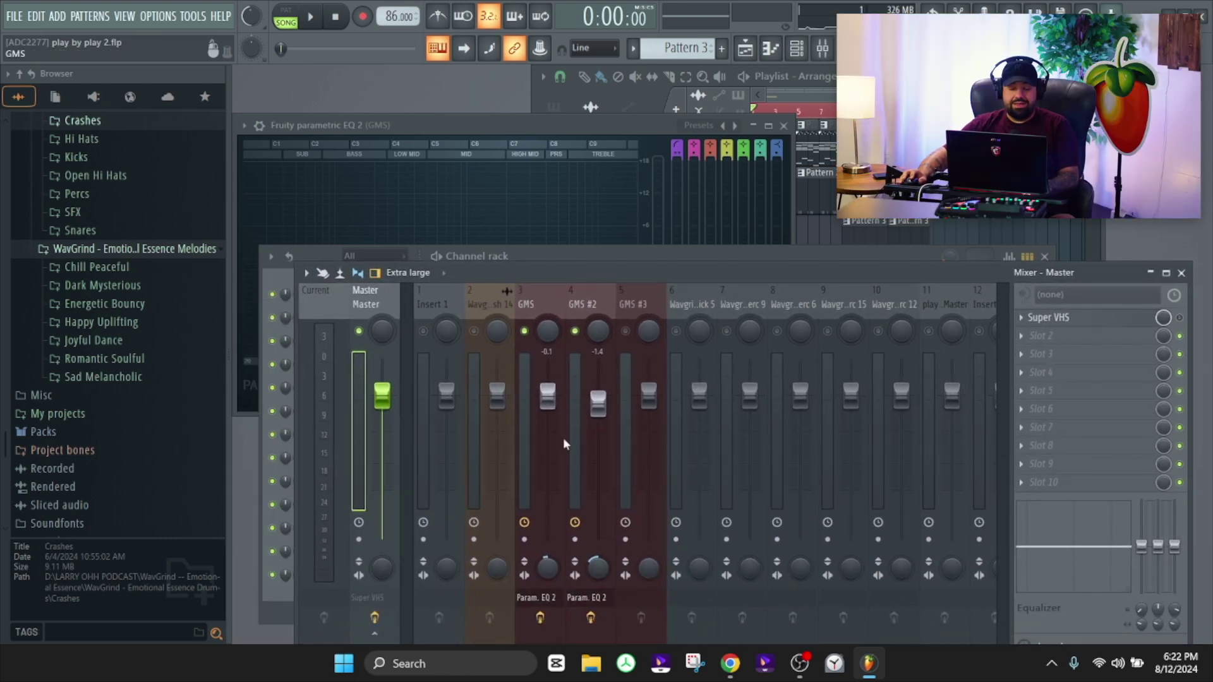
Unmute the GMS #3 mixer track and give it a Fruity Parametric EQ 2 with low and high cuts and a band 4 boost
{"action": "key", "text": "space"}
{"action": "left_click", "coordinate": [625, 332]}
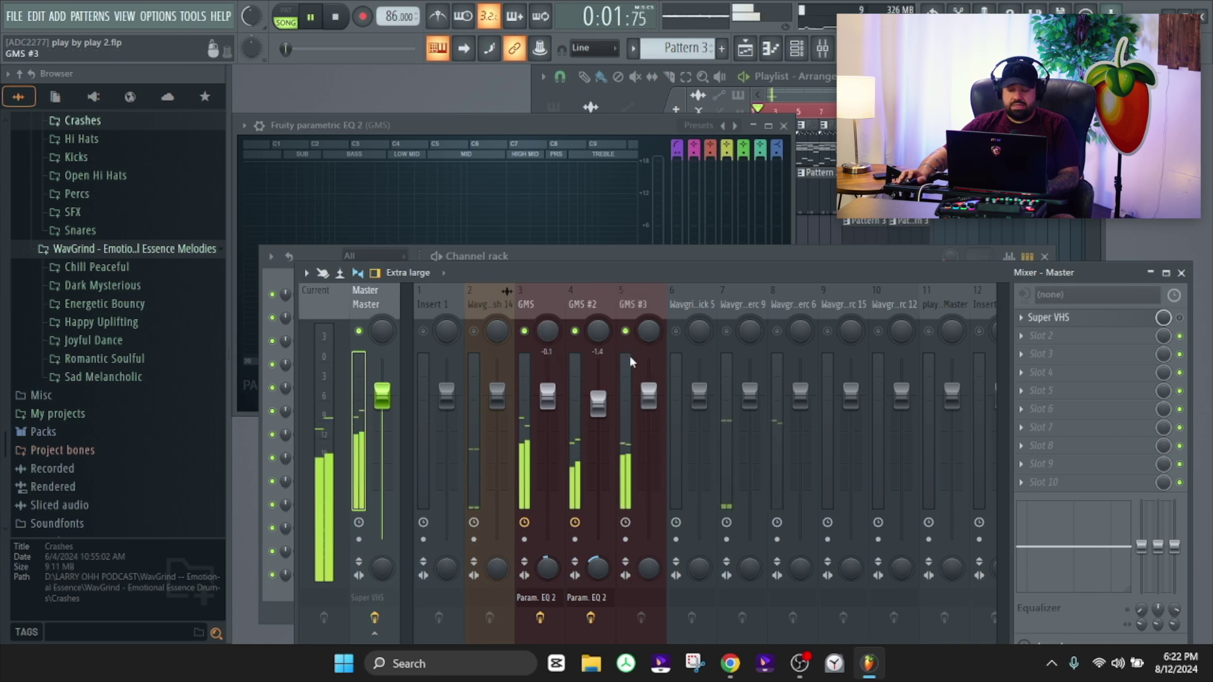
{"action": "key", "text": "space"}
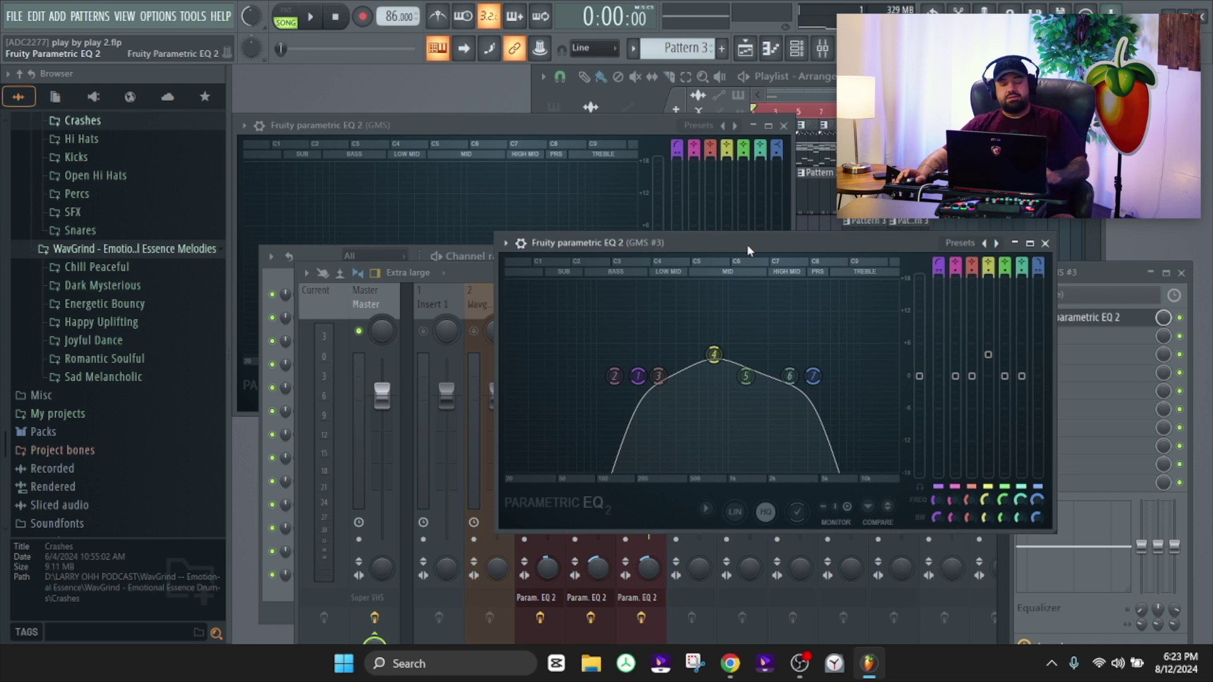
Refine the band 4 peak in the GMS #3 EQ around 695 Hz against playback and close the EQ
{"action": "left_click_drag", "start_coordinate": [768, 245], "coordinate": [743, 244]}
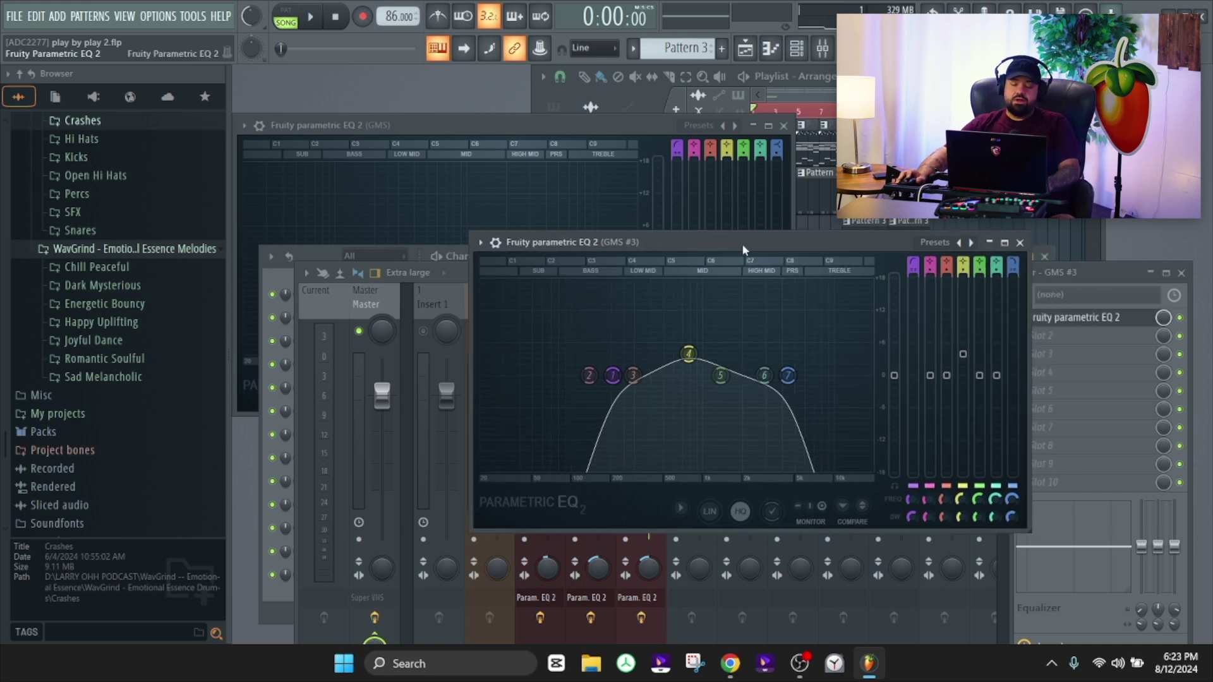
{"action": "left_click_drag", "start_coordinate": [688, 354], "coordinate": [681, 354]}
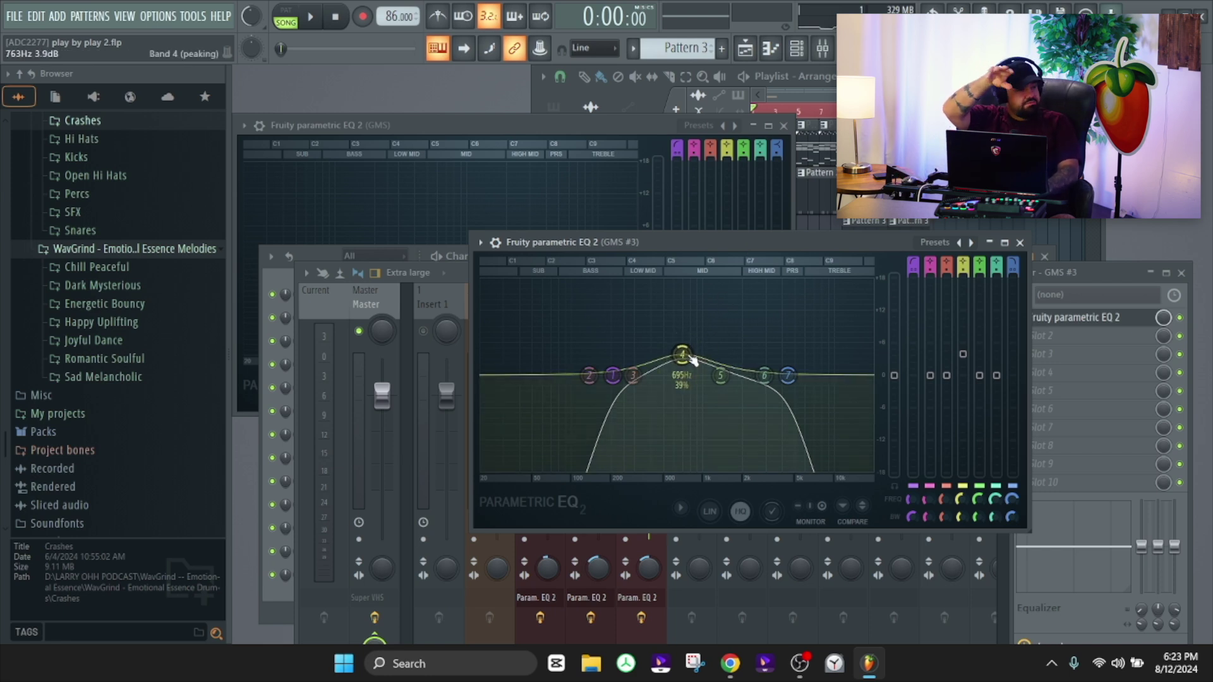
{"action": "key", "text": "space"}
{"action": "left_click_drag", "start_coordinate": [693, 360], "coordinate": [687, 348]}
{"action": "left_click", "coordinate": [1019, 242]}
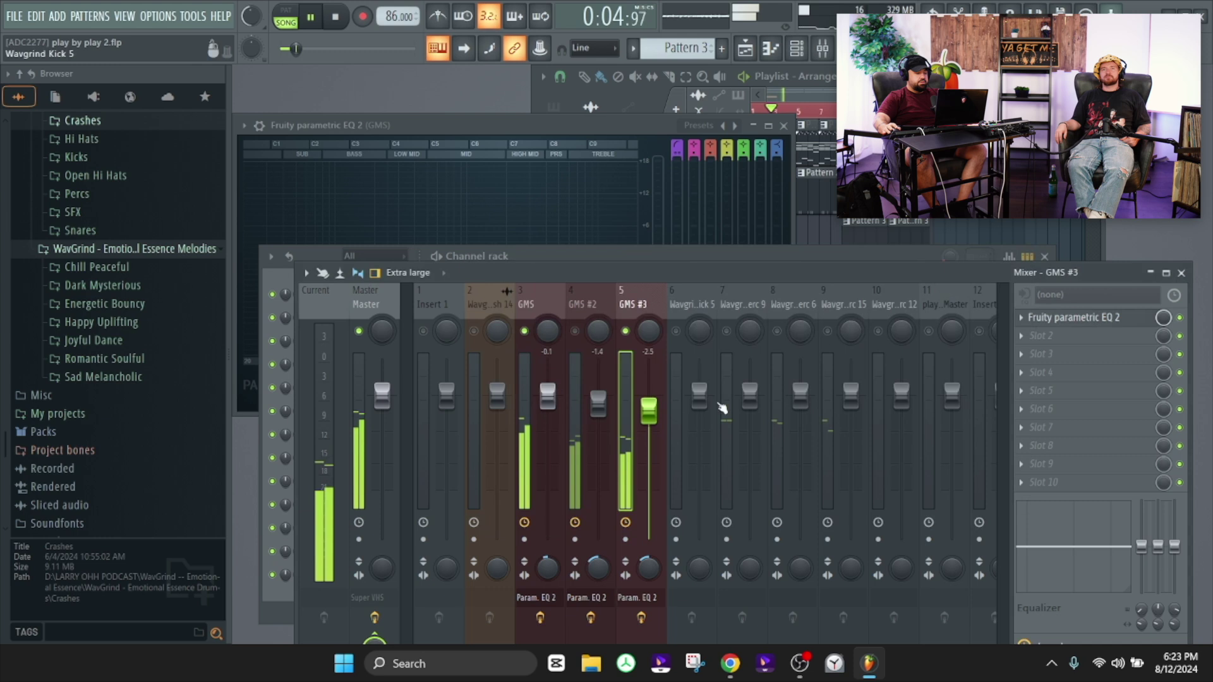
Lower the GMS #3 track to -6.5 dB, unmute GMS #2, and set its volume to -3.0 dB
{"action": "left_click_drag", "start_coordinate": [648, 422], "coordinate": [600, 419]}
{"action": "left_click", "coordinate": [575, 331]}
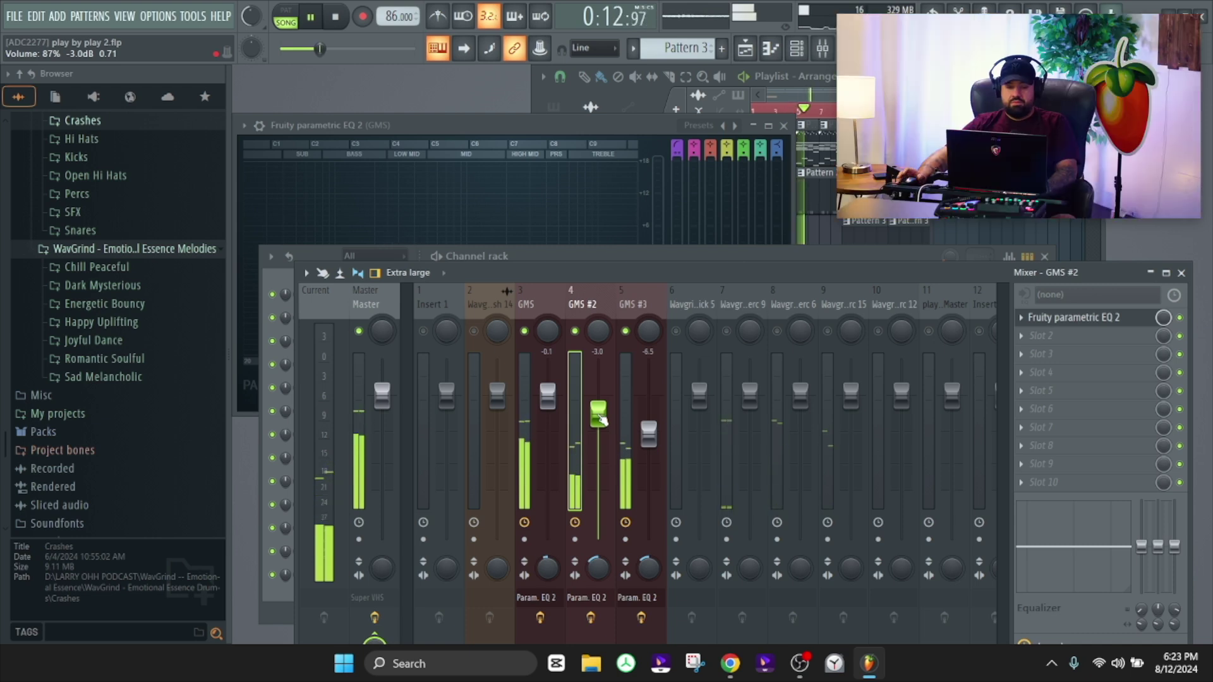
{"action": "key", "text": "space"}
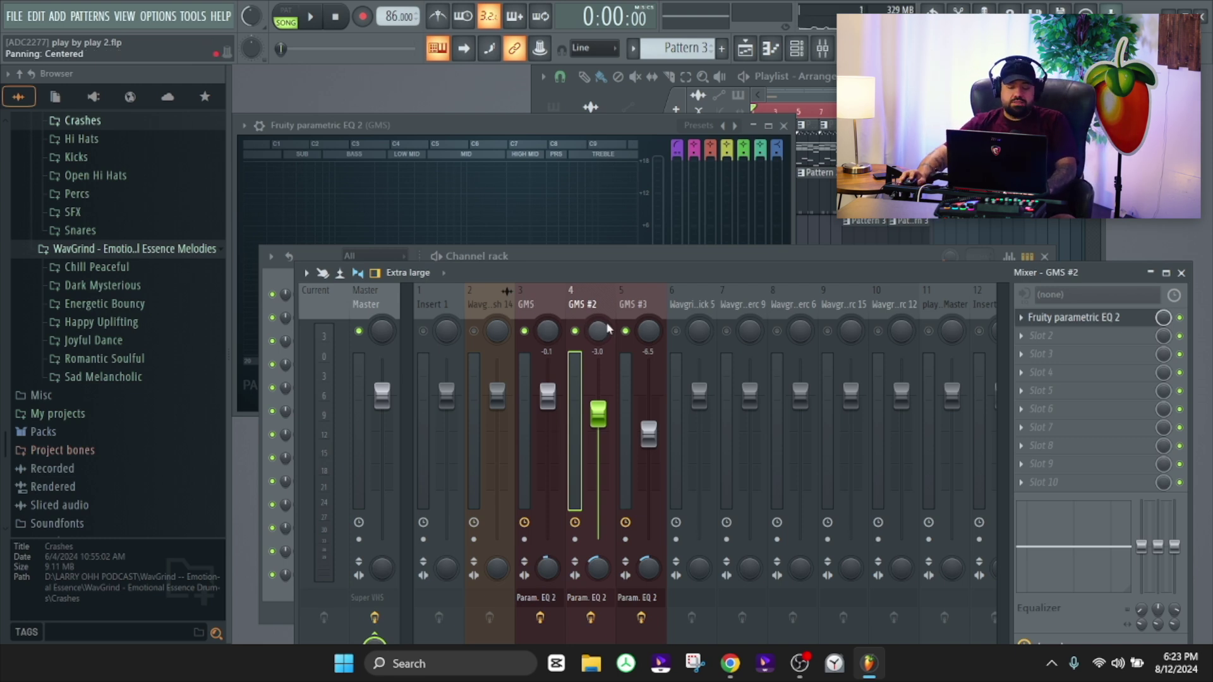
Pan the GMS #2 and GMS #3 mixer tracks off-centre and move the mixer up to show its routing row
{"action": "left_click", "coordinate": [646, 339]}
{"action": "left_click_drag", "start_coordinate": [659, 281], "coordinate": [666, 197]}
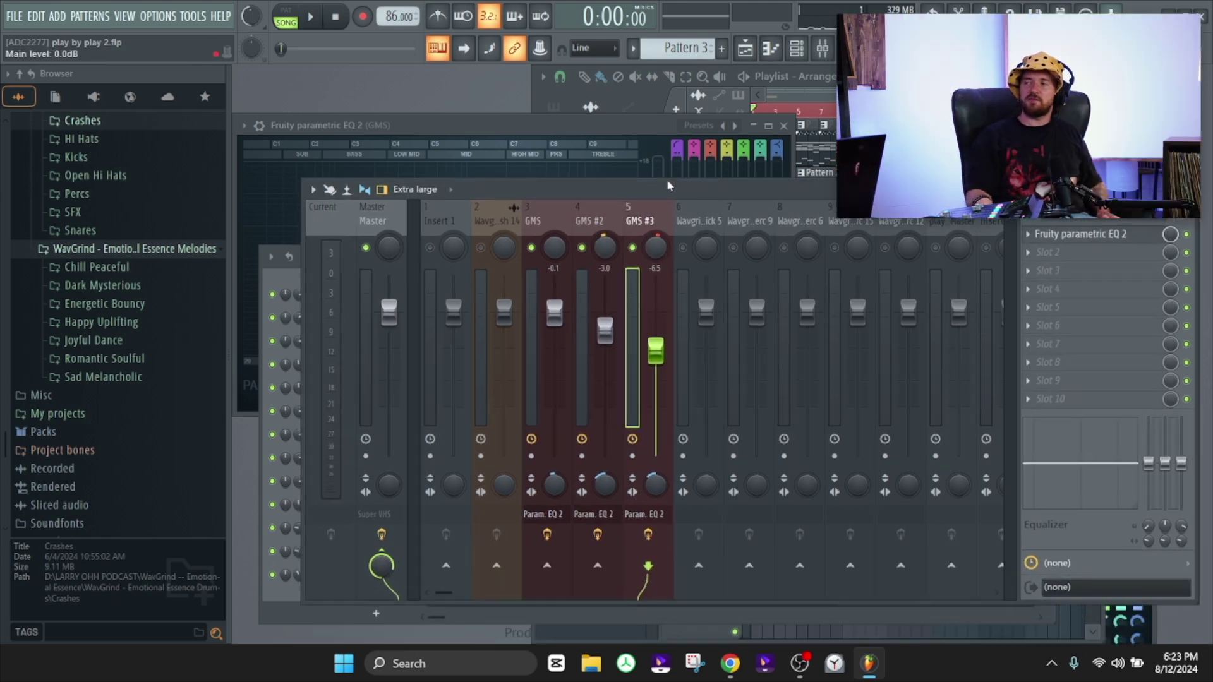
{"action": "left_click", "coordinate": [423, 194]}
{"action": "left_click", "coordinate": [426, 193]}
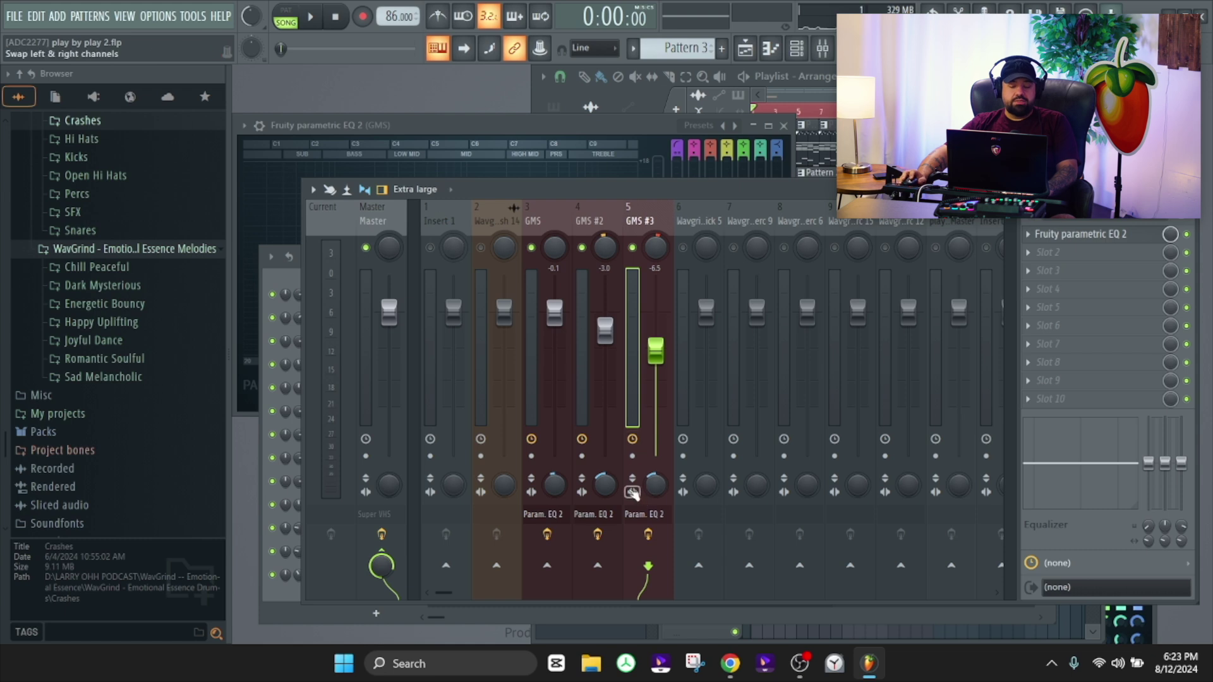
Solo the GMS track, enable GMS #2 alongside it, and audition the two synths' stereo placement together
{"action": "left_click", "coordinate": [605, 485]}
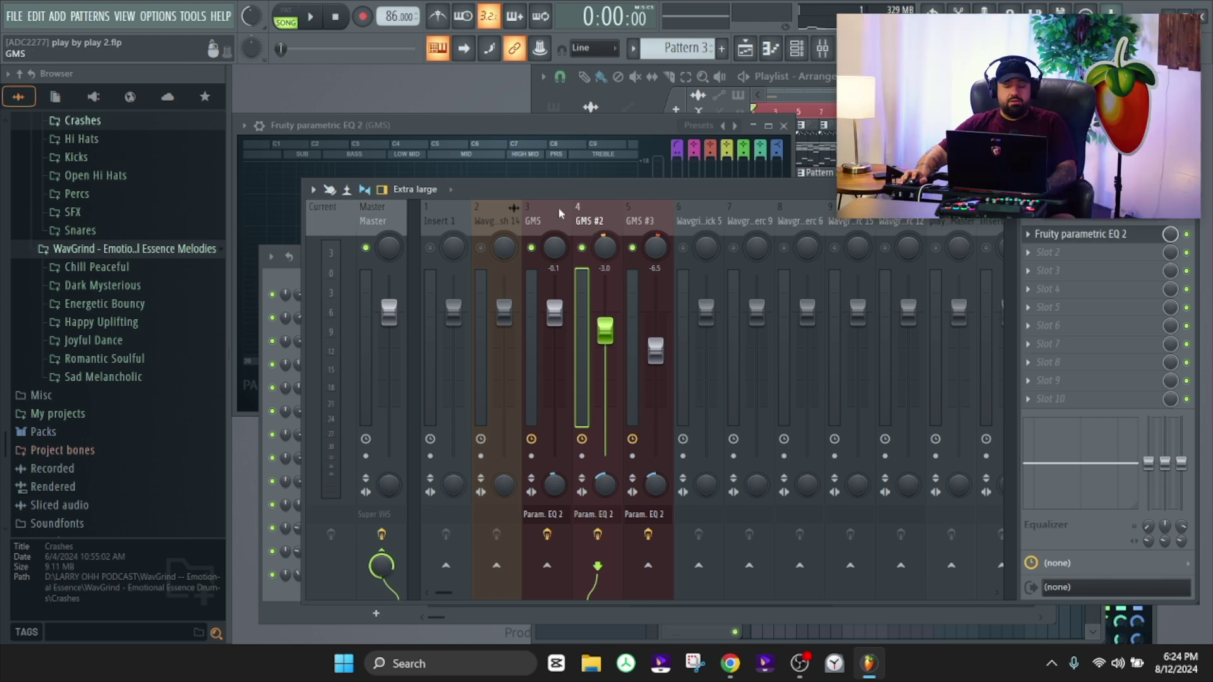
{"action": "left_click", "coordinate": [542, 226]}
{"action": "left_click", "coordinate": [544, 222]}
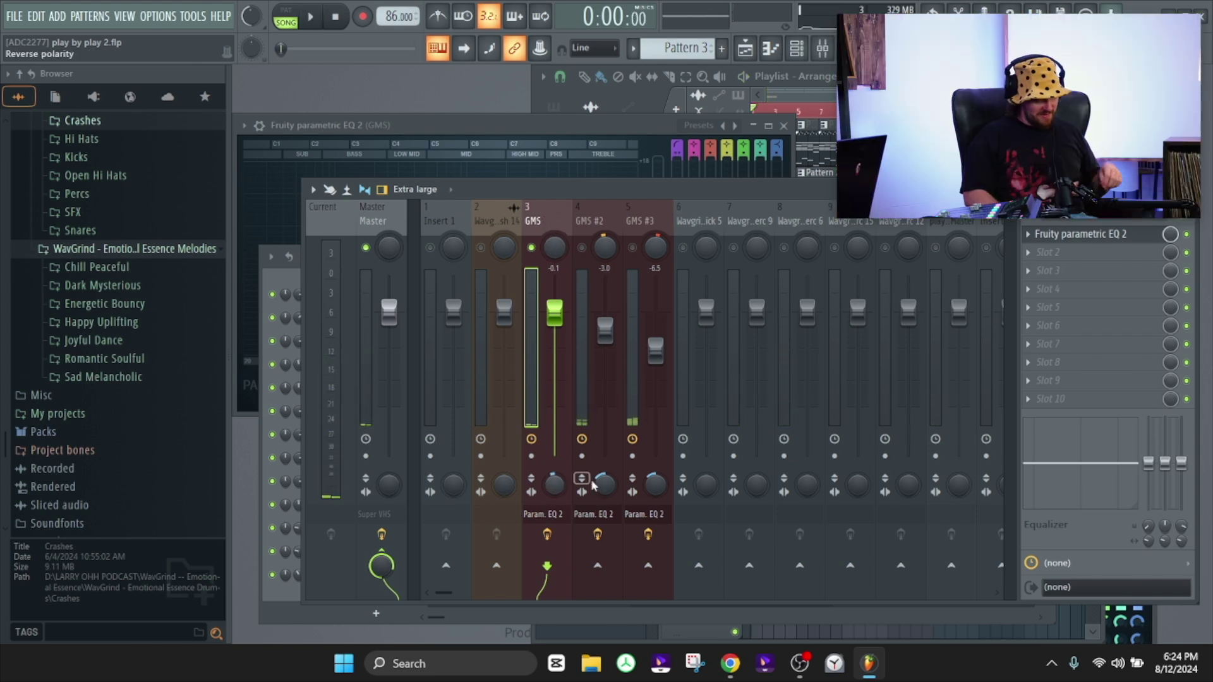
{"action": "left_click", "coordinate": [586, 249]}
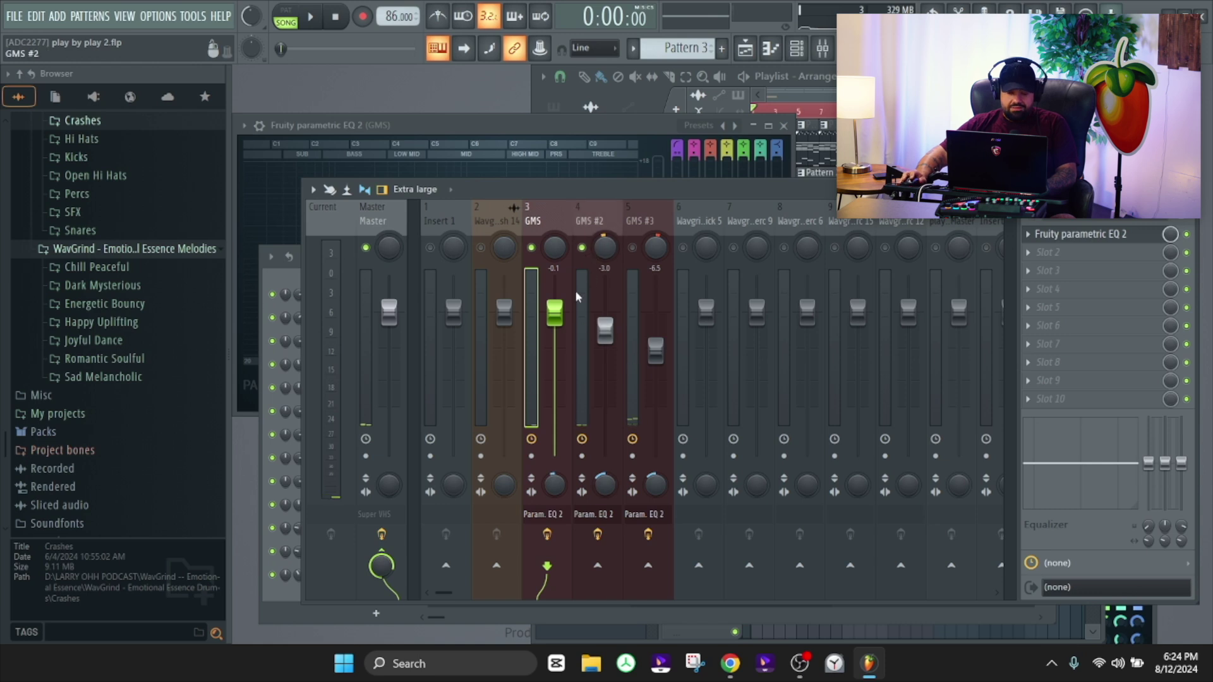
{"action": "left_click", "coordinate": [593, 214]}
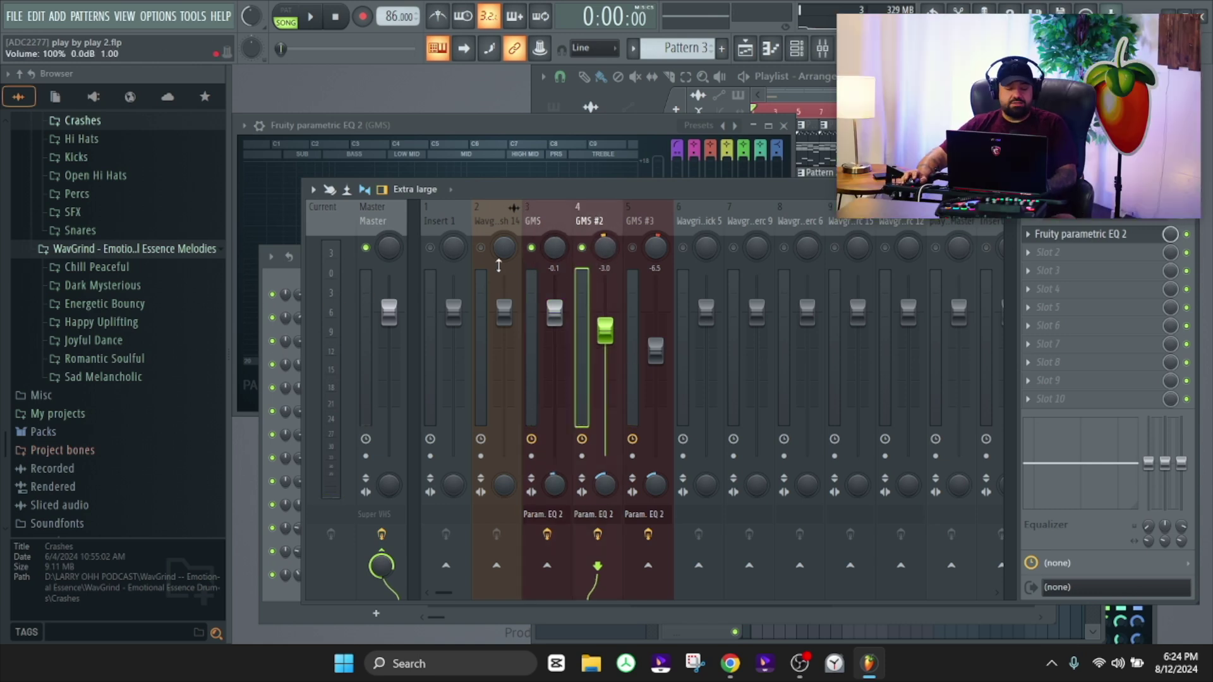
{"action": "key", "text": "space"}
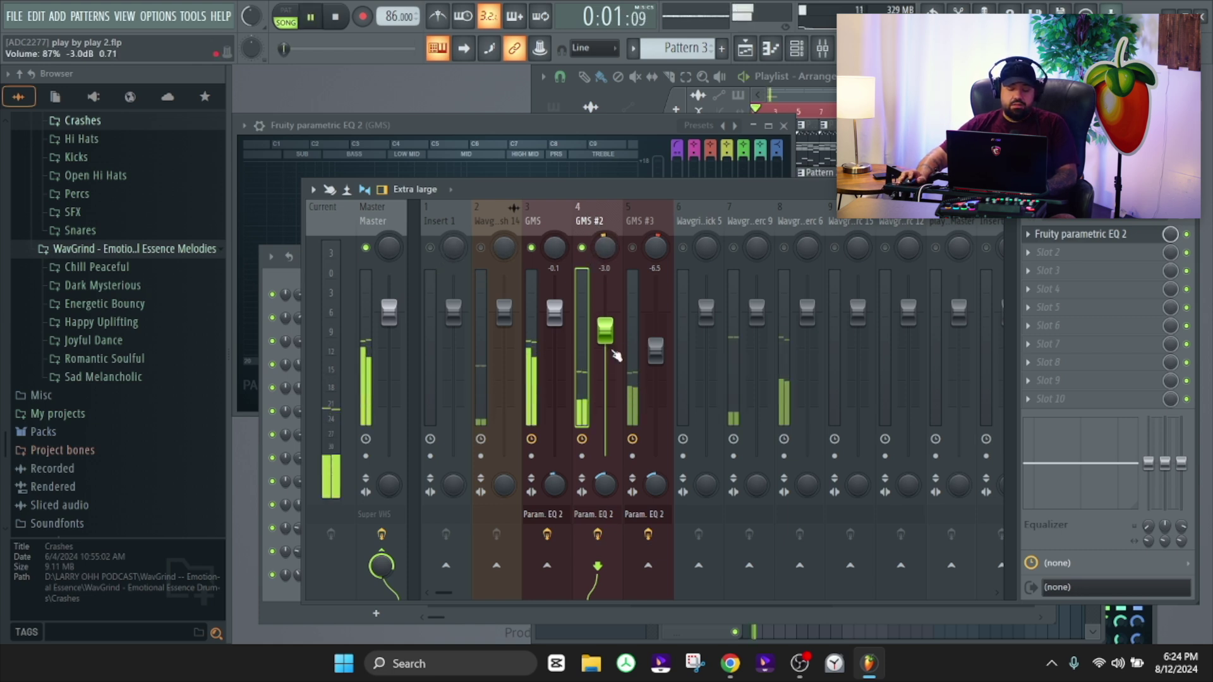
{"action": "key", "text": "space"}
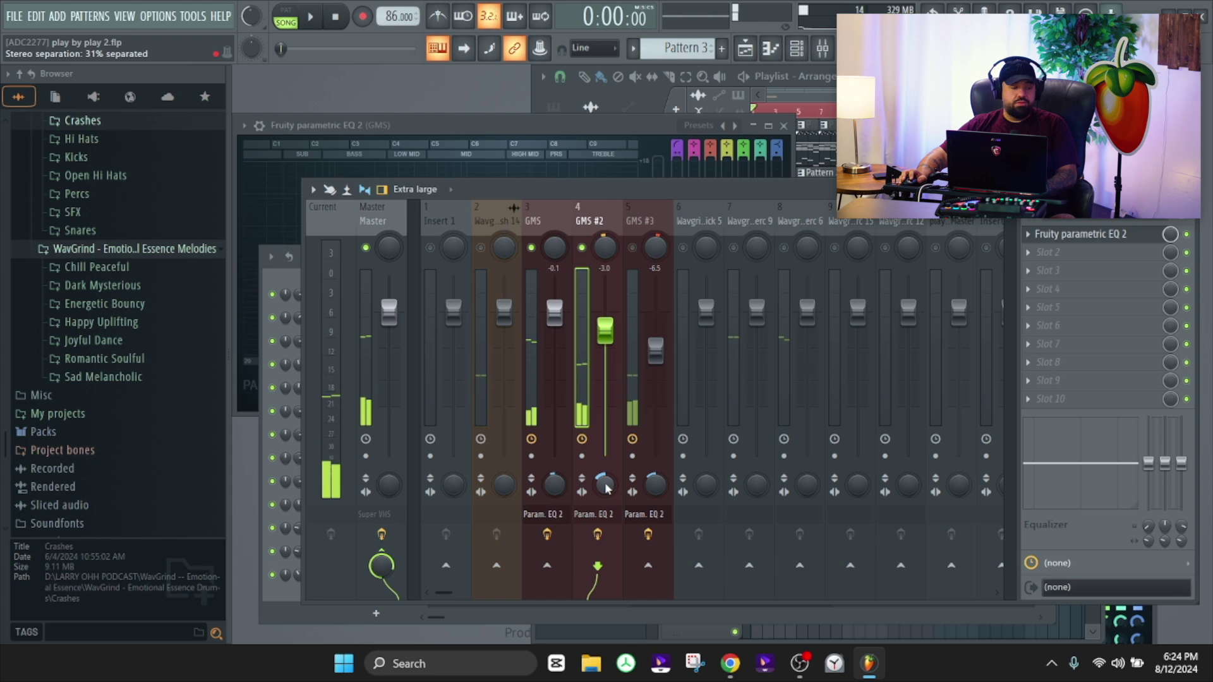
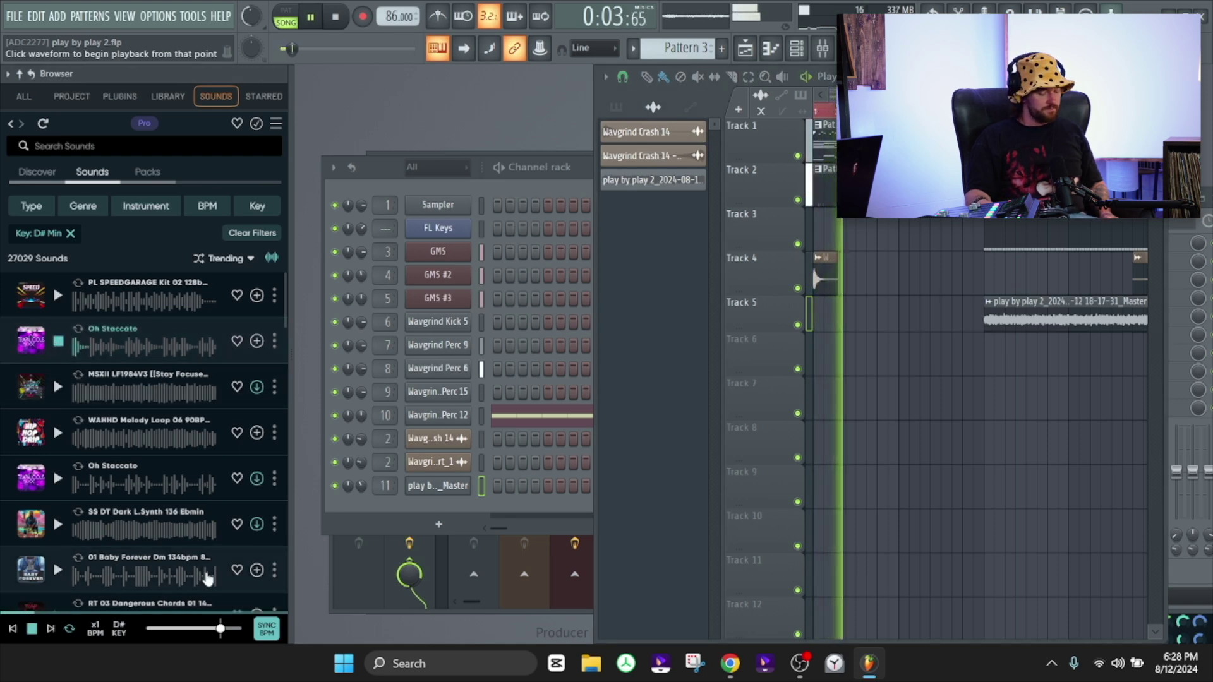
Raise the sound browser's preview volume to maximum and lower all mixer insert tracks together by about 4.5 dB
{"action": "left_click_drag", "start_coordinate": [220, 628], "coordinate": [241, 629]}
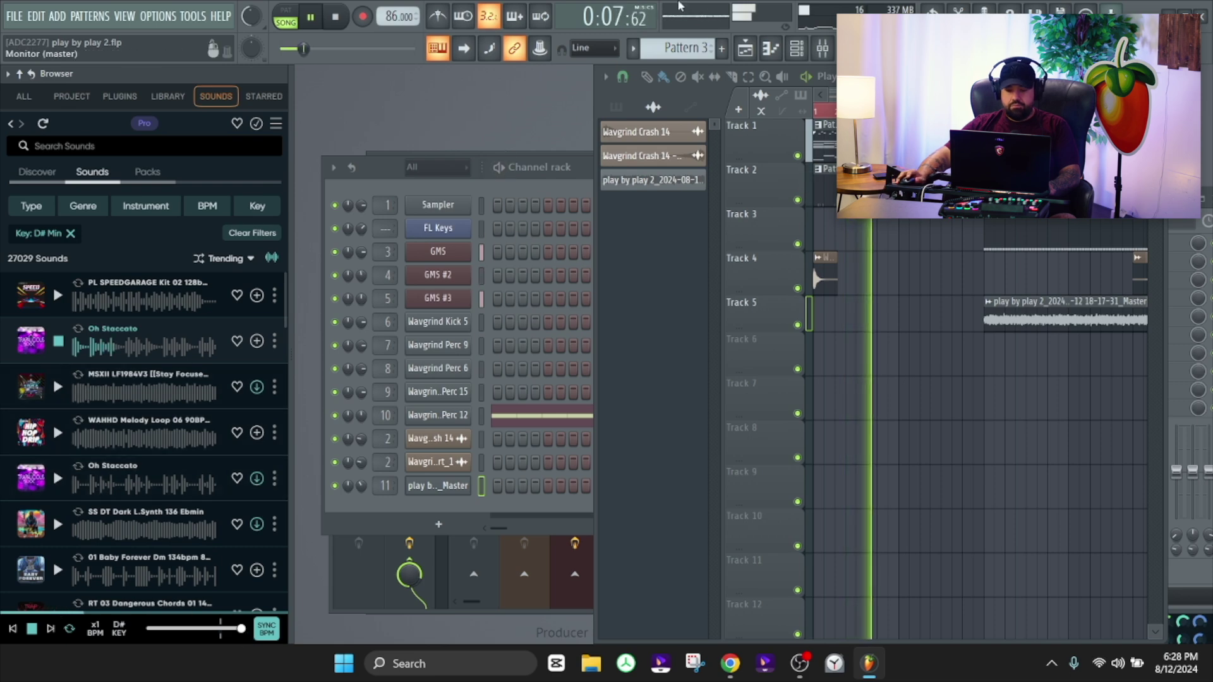
{"action": "key", "text": "F9"}
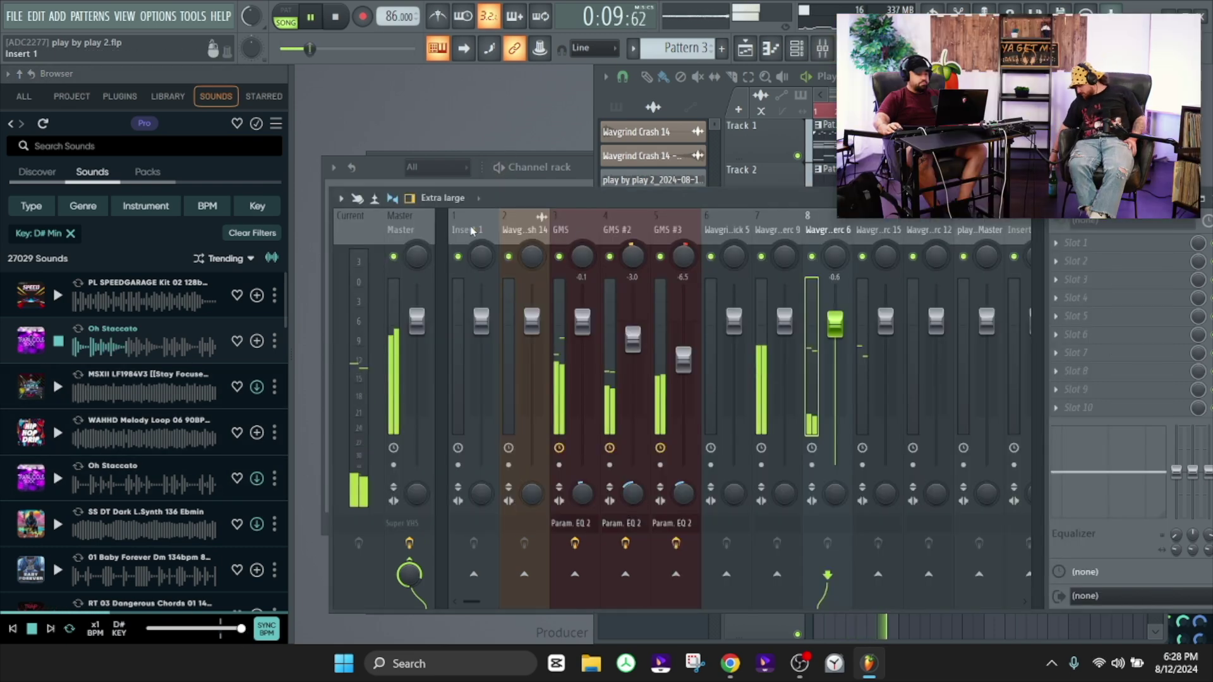
{"action": "left_click_drag", "start_coordinate": [467, 231], "coordinate": [1015, 231]}
{"action": "left_click_drag", "start_coordinate": [963, 321], "coordinate": [963, 346]}
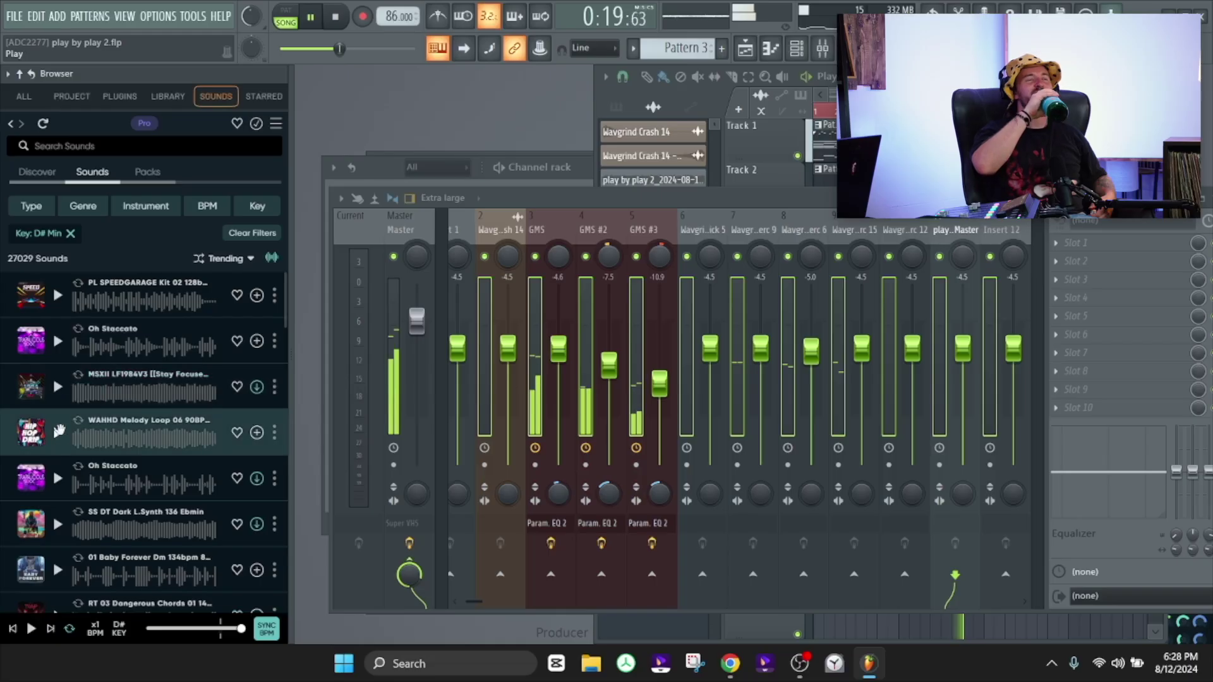
Audition the WAHHD Melody Loop 06 and Oh Staccato loops against the beat
{"action": "left_click", "coordinate": [58, 432]}
{"action": "scroll", "coordinate": [58, 481], "scroll_direction": "down", "scroll_amount": 3}
{"action": "left_click", "coordinate": [59, 318]}
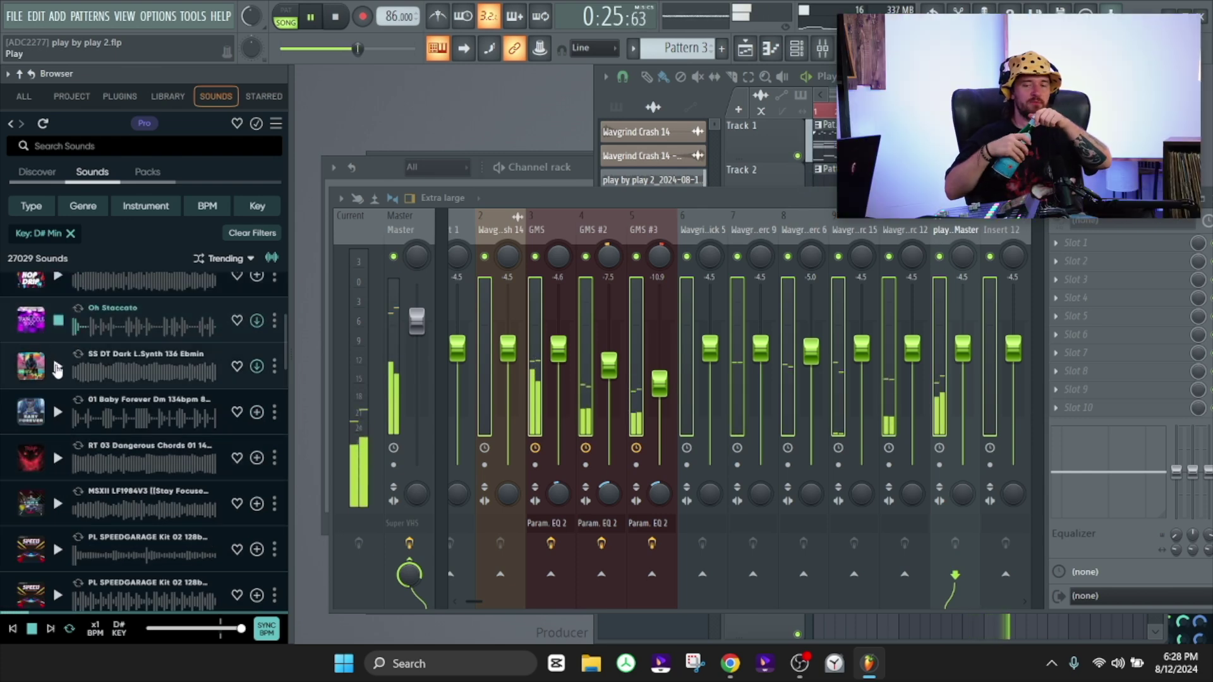
{"action": "scroll", "coordinate": [80, 379], "scroll_direction": "up", "scroll_amount": 2}
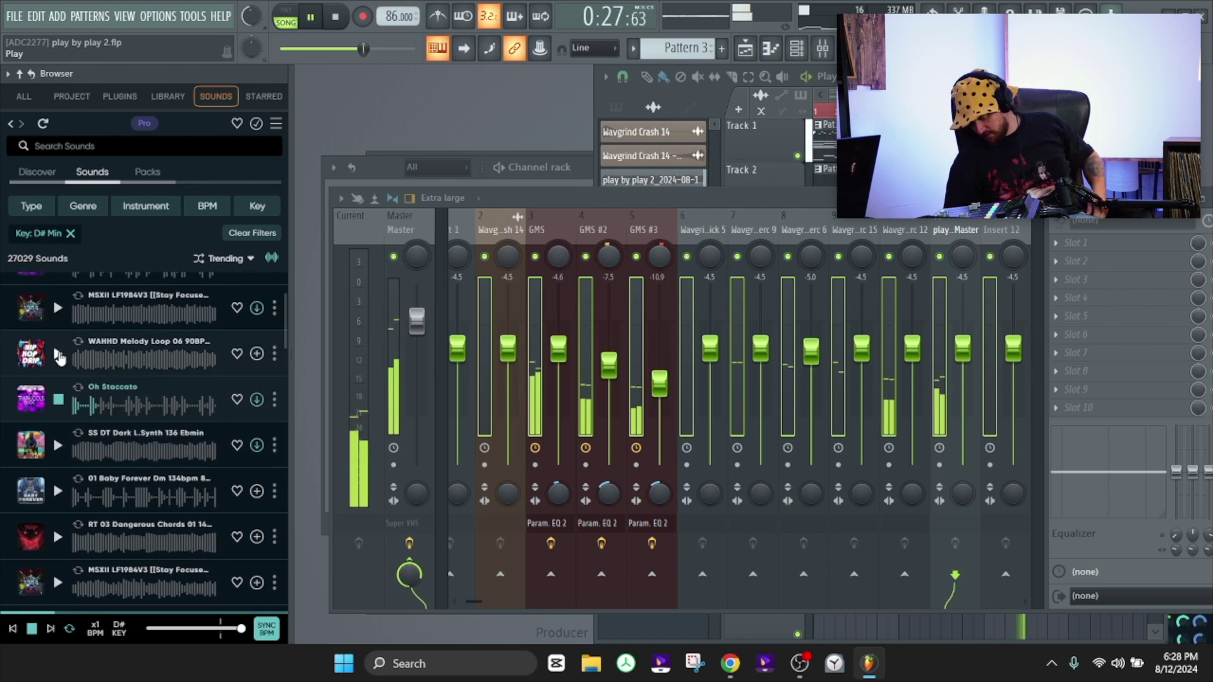
{"action": "left_click", "coordinate": [58, 354]}
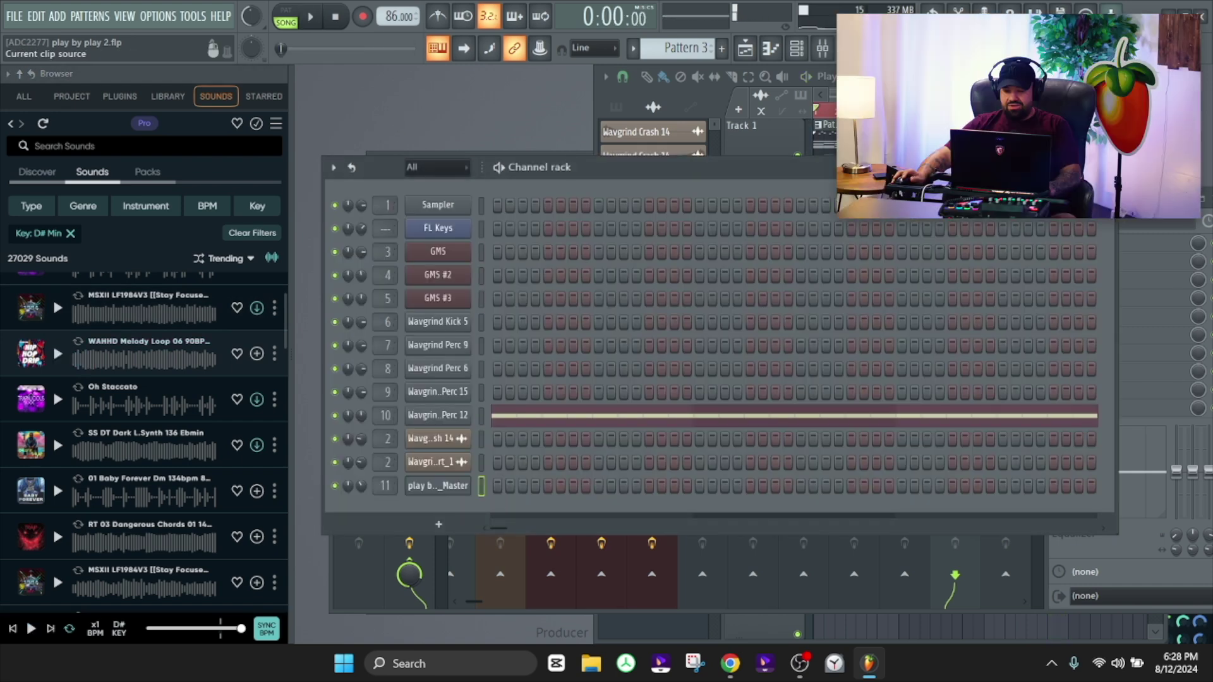
Place WAHHD Melody Loop 06 at bar 1 of playlist Track 6, maximize the playlist and play the arrangement with it
{"action": "left_click", "coordinate": [948, 77]}
{"action": "left_click_drag", "start_coordinate": [104, 366], "coordinate": [787, 350]}
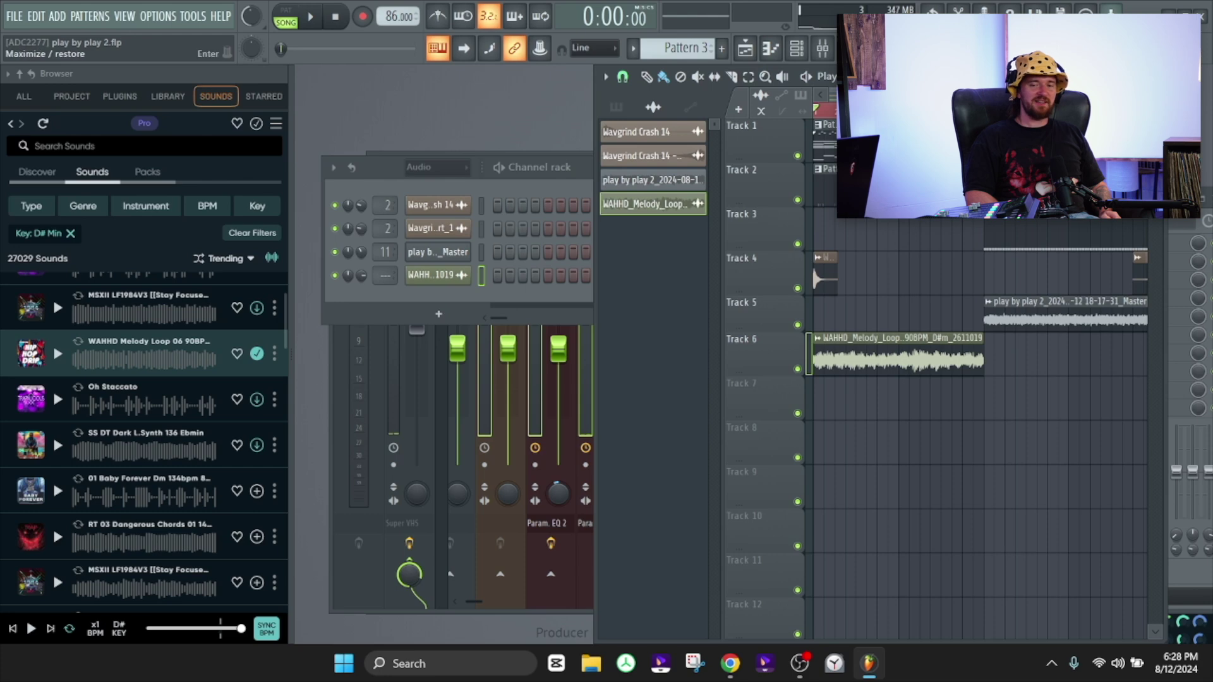
{"action": "scroll", "coordinate": [888, 369], "scroll_direction": "up", "scroll_amount": 3}
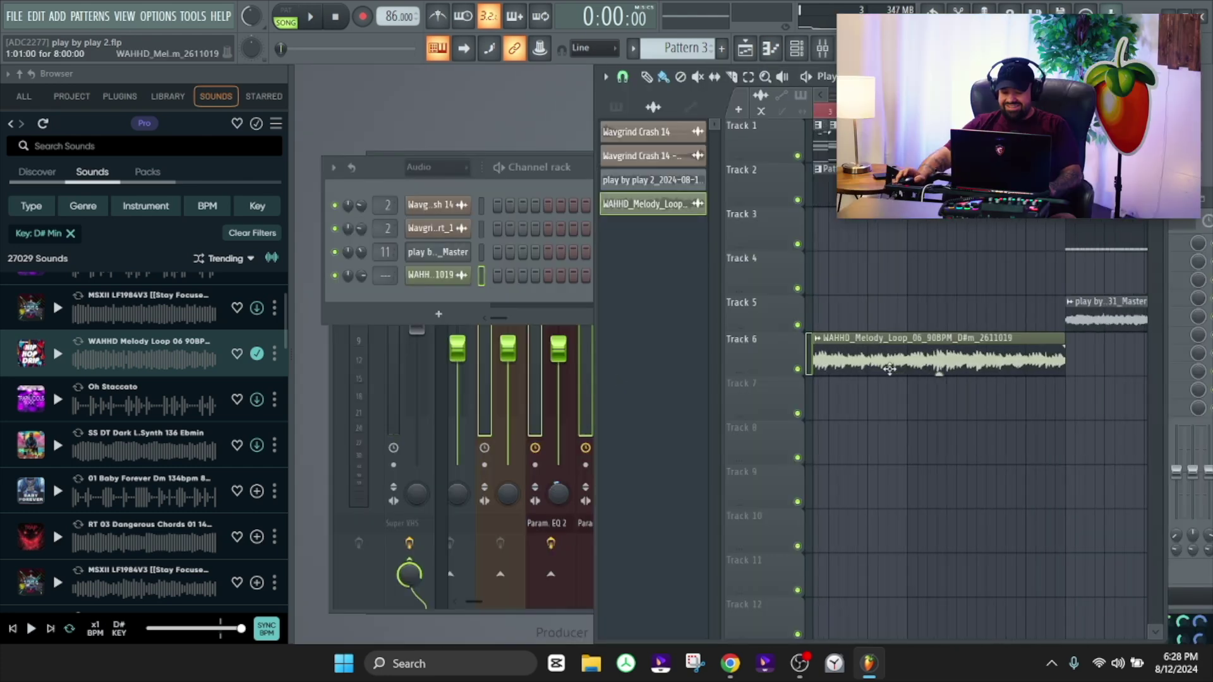
{"action": "left_click", "coordinate": [1140, 76]}
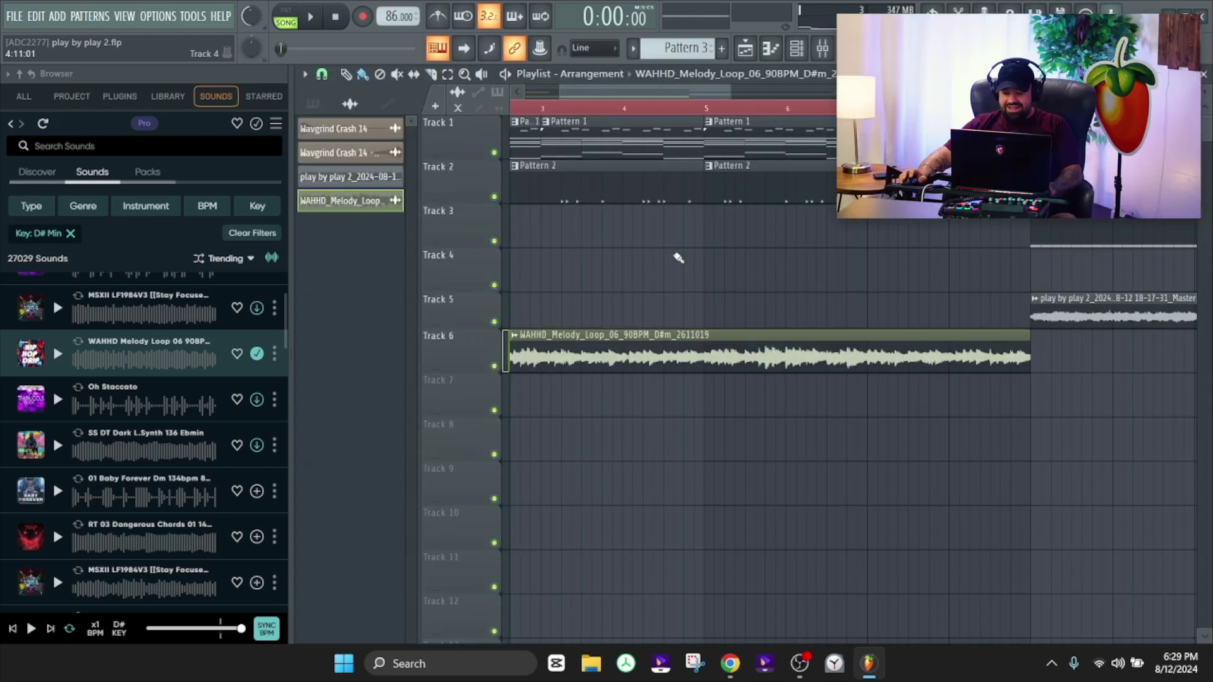
{"action": "scroll", "coordinate": [590, 309], "scroll_direction": "down", "scroll_amount": 4}
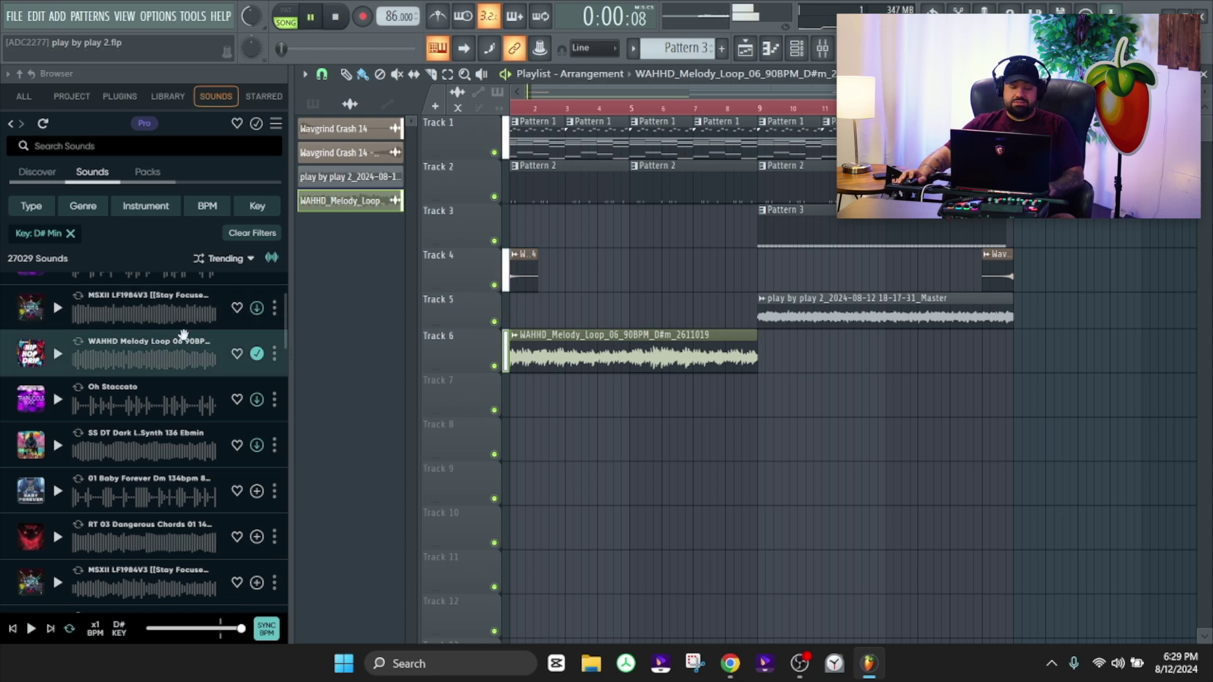
{"action": "key", "text": "space"}
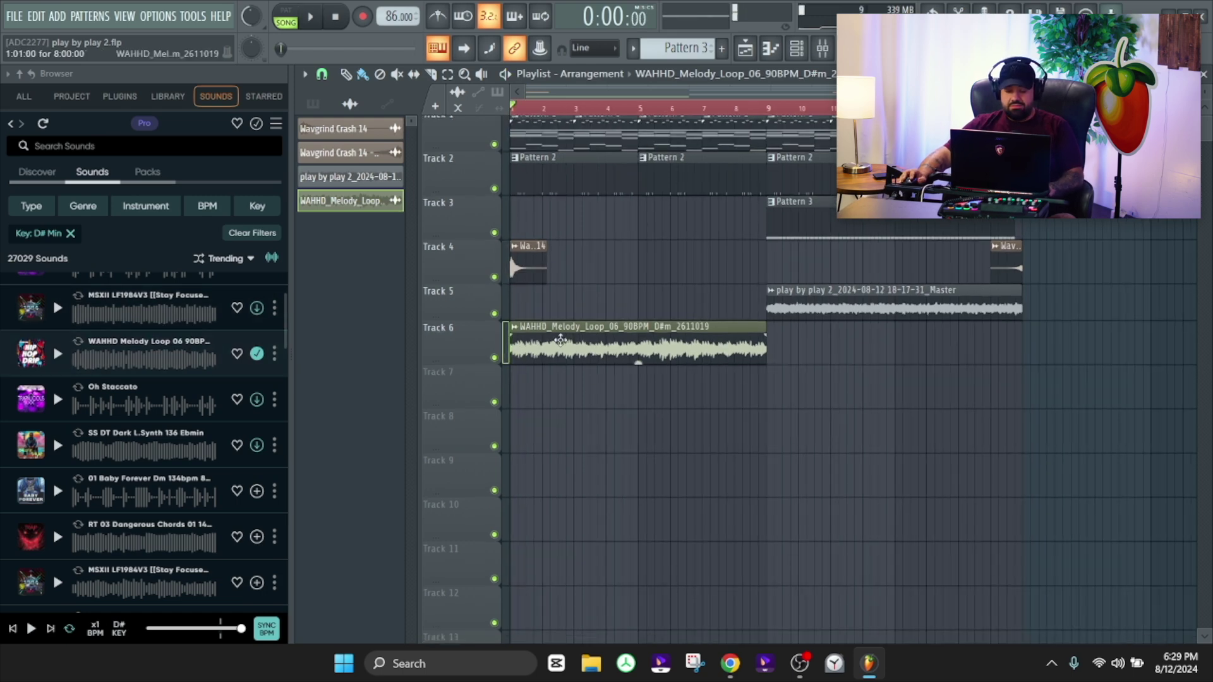
Route the WAHHD loop to mixer track 12, lower it to about -7 dB and set about 22% stereo separation
{"action": "double_click", "coordinate": [561, 341]}
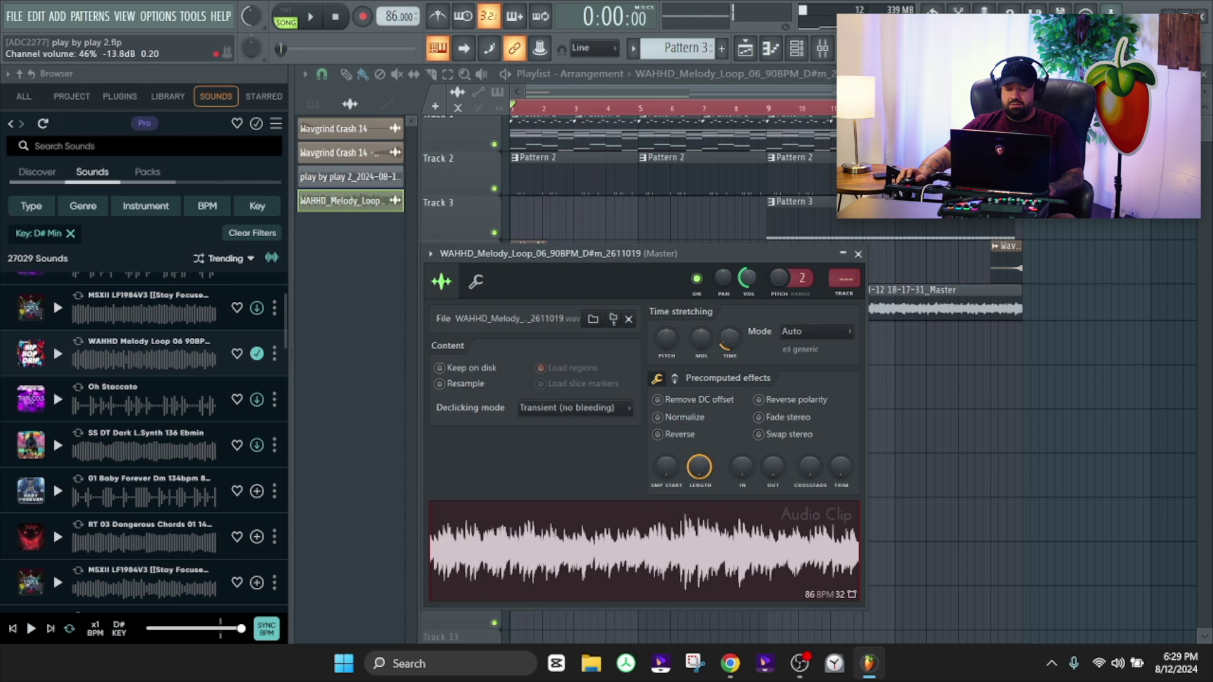
{"action": "left_click", "coordinate": [845, 294]}
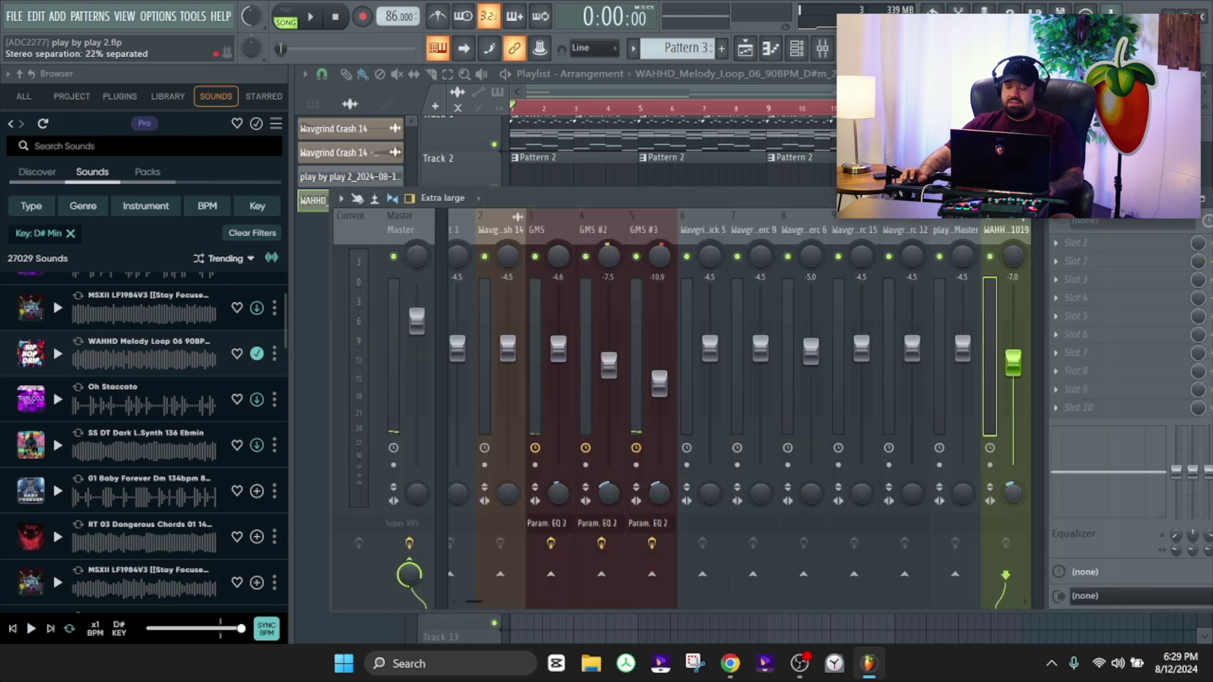
{"action": "left_click_drag", "start_coordinate": [1013, 370], "coordinate": [1013, 373]}
{"action": "key", "text": "space"}
{"action": "left_click_drag", "start_coordinate": [878, 209], "coordinate": [778, 287]}
{"action": "left_click_drag", "start_coordinate": [911, 449], "coordinate": [912, 444]}
{"action": "left_click", "coordinate": [1071, 259]}
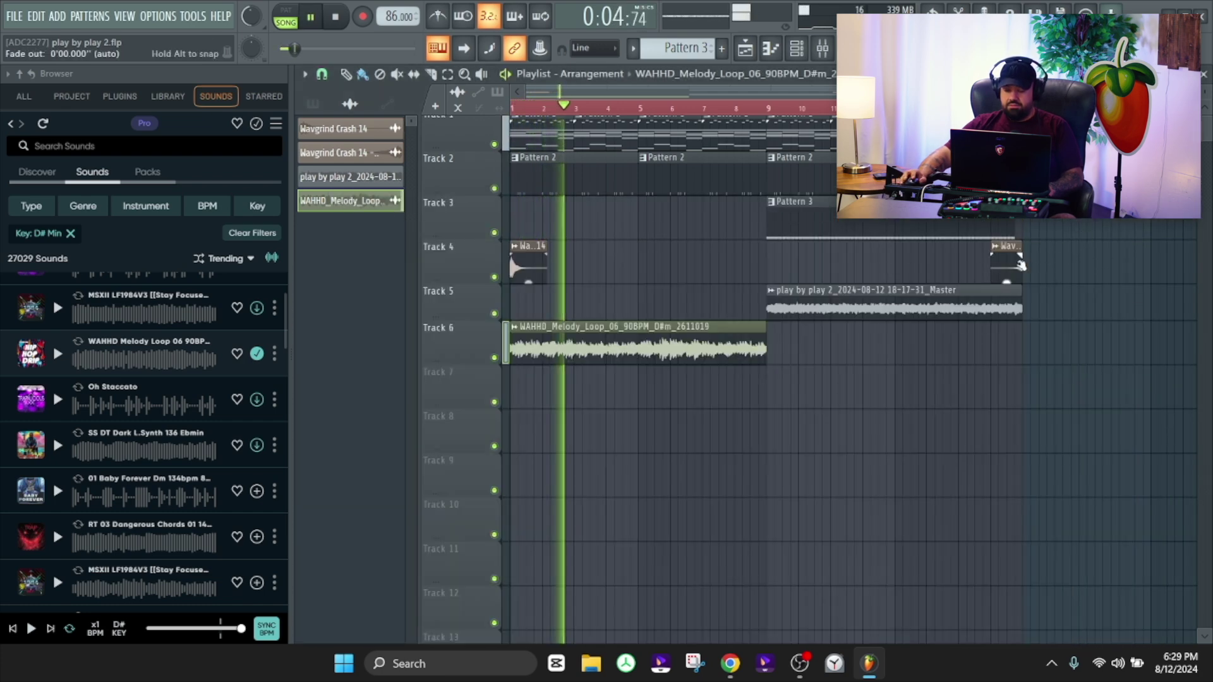
Examine the WAHHD loop's audio clip settings during playback
{"action": "double_click", "coordinate": [605, 351]}
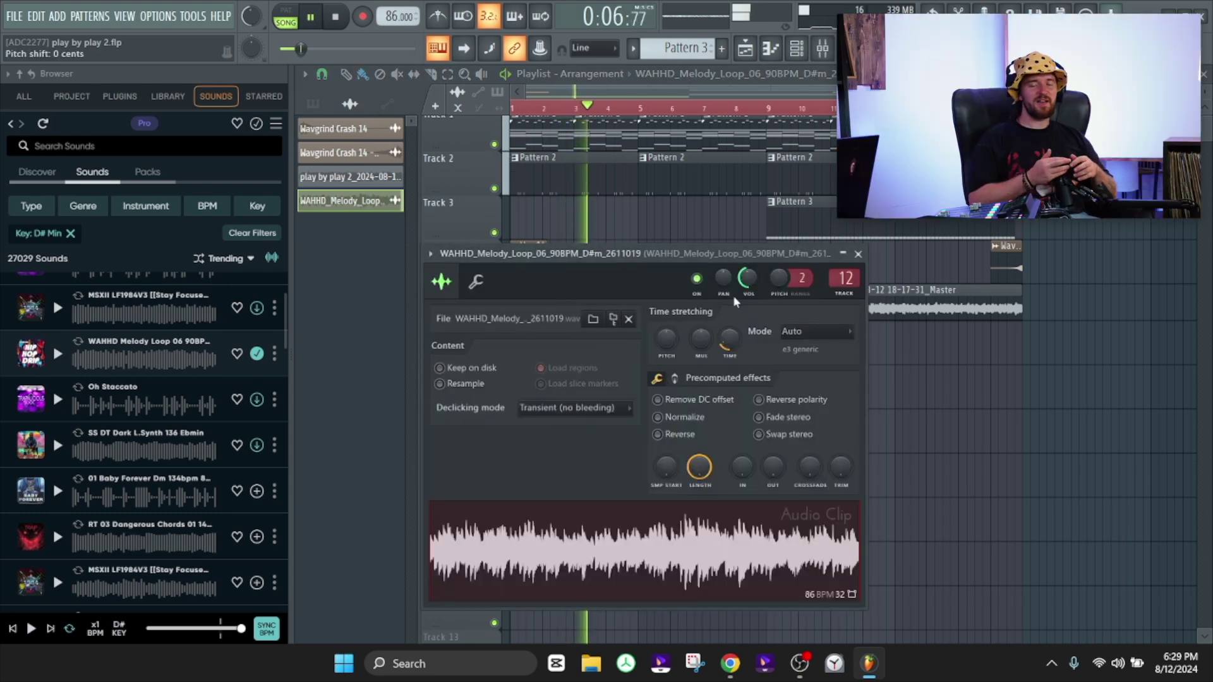
{"action": "key", "text": "Escape"}
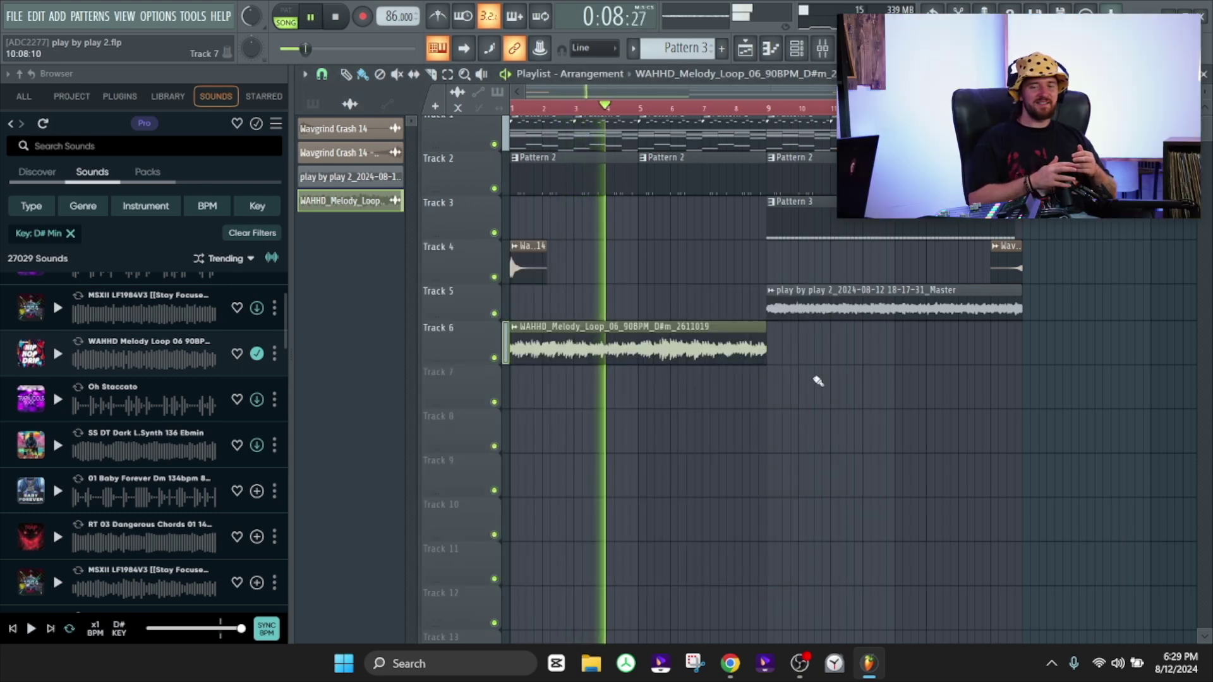
{"action": "double_click", "coordinate": [604, 349]}
{"action": "key", "text": "Escape"}
Solo playlist Track 6 to isolate the WAHHD melody loop
{"action": "key", "text": "space"}
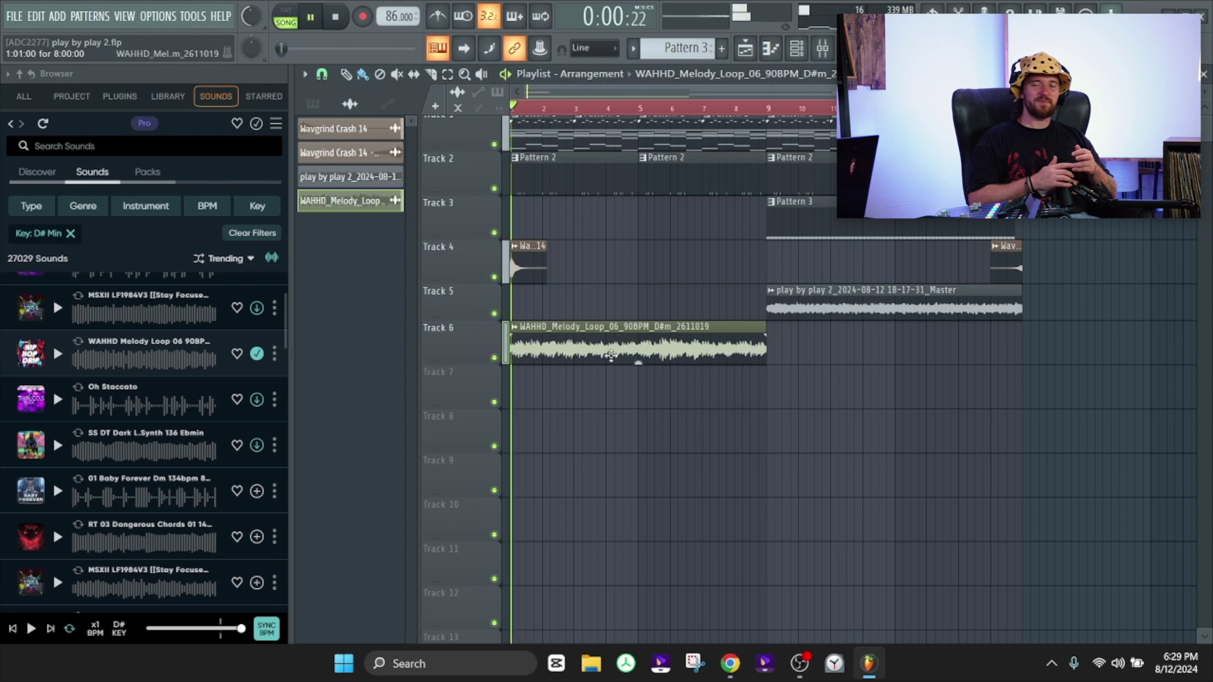
{"action": "scroll", "coordinate": [499, 371], "scroll_direction": "up", "scroll_amount": 2, "text": "ctrl"}
{"action": "right_click", "coordinate": [495, 358]}
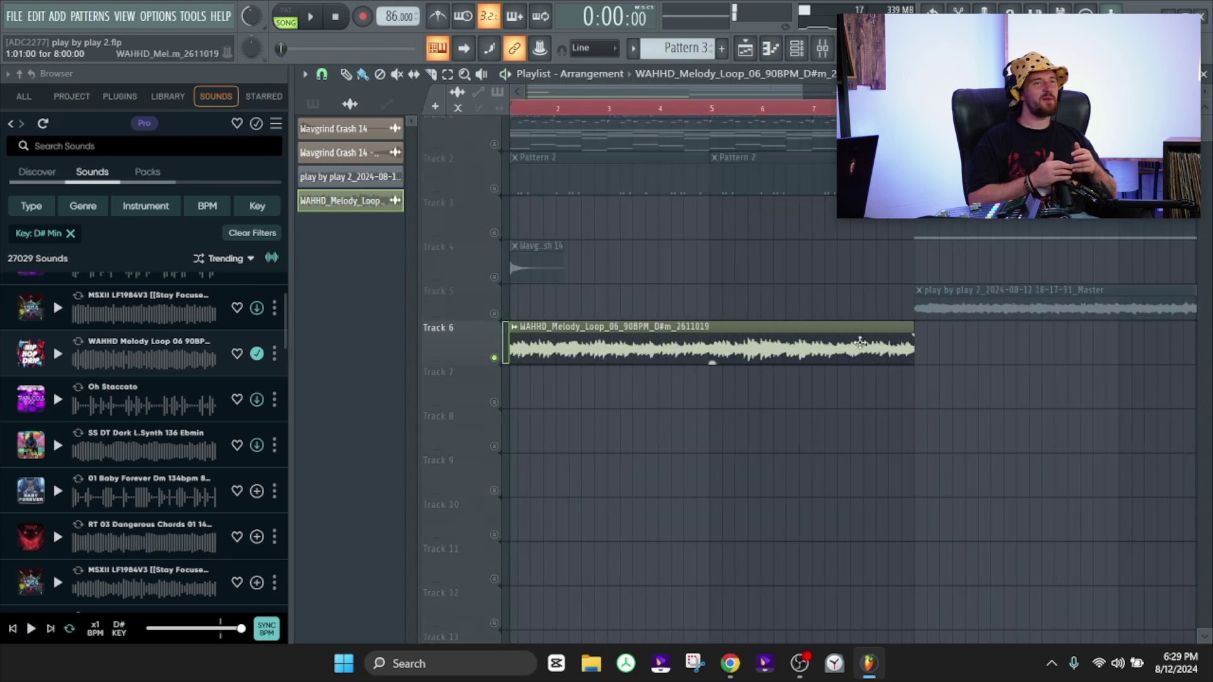
Time-stretch the melody loop clip on Track 6 to two bars and duplicate it to fill the first eight bars
{"action": "left_click_drag", "start_coordinate": [914, 328], "coordinate": [676, 334]}
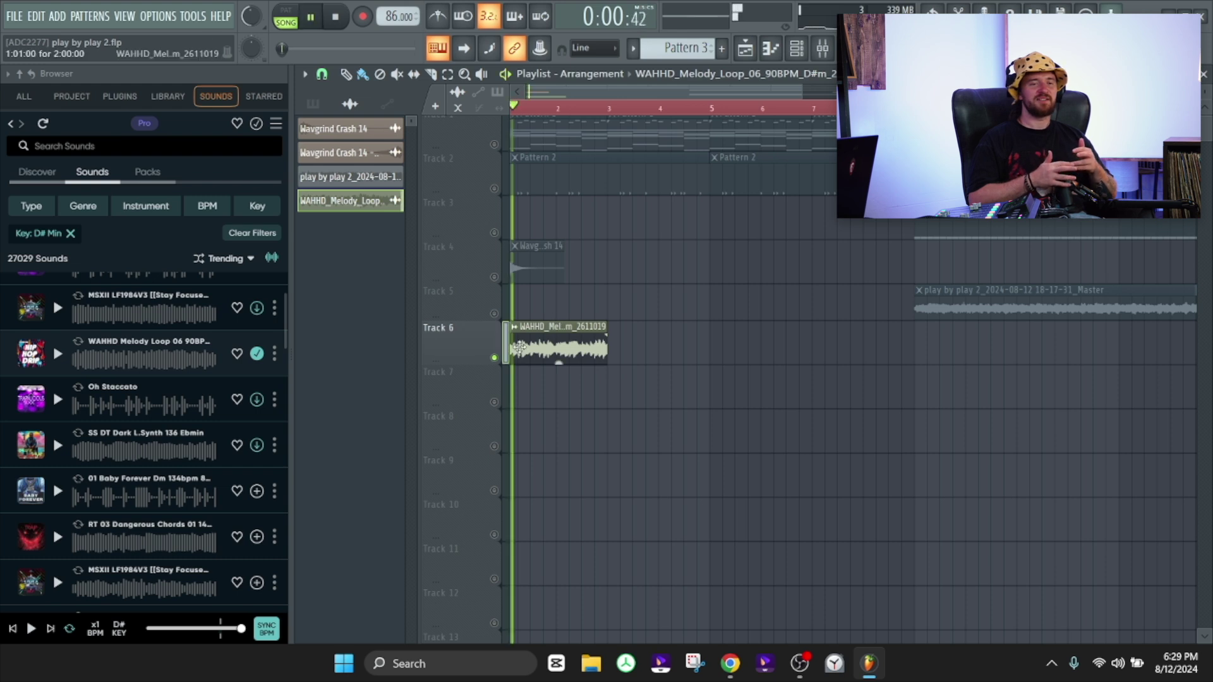
{"action": "scroll", "coordinate": [537, 347], "scroll_direction": "up", "scroll_amount": 2, "text": "ctrl"}
{"action": "left_click_drag", "start_coordinate": [552, 349], "coordinate": [739, 348], "text": "shift"}
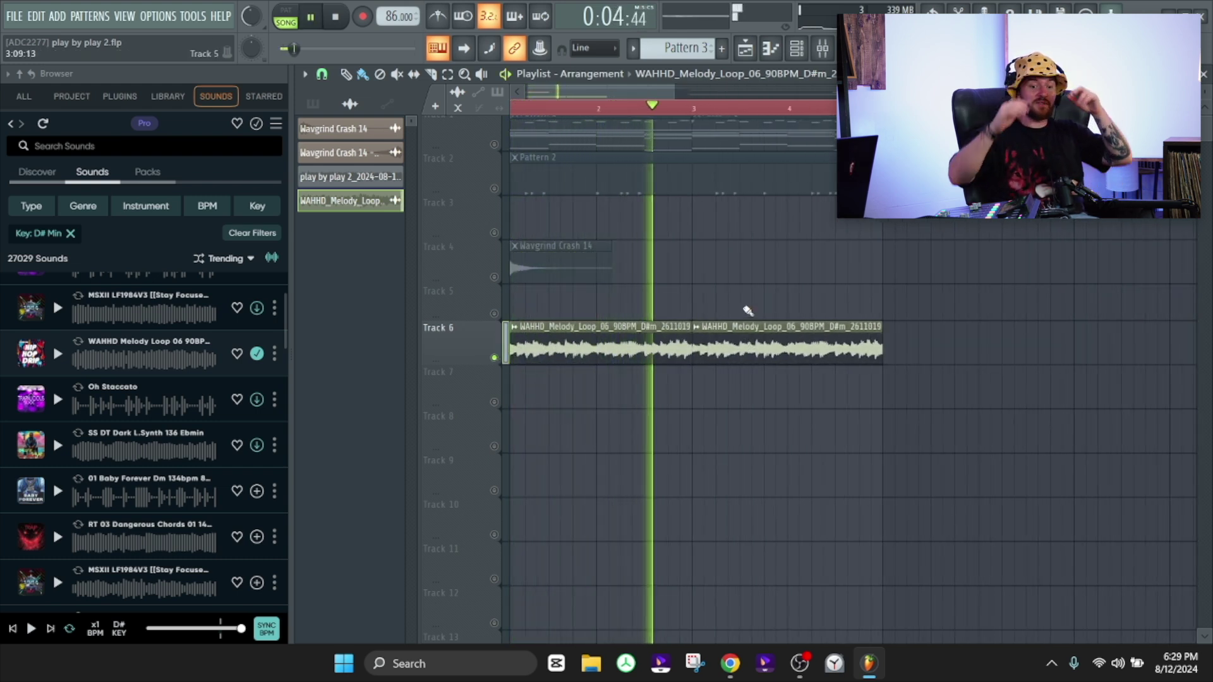
{"action": "scroll", "coordinate": [727, 308], "scroll_direction": "down", "scroll_amount": 2, "text": "ctrl"}
{"action": "left_click_drag", "start_coordinate": [698, 285], "coordinate": [558, 365], "text": "ctrl"}
{"action": "key", "text": "ctrl+b"}
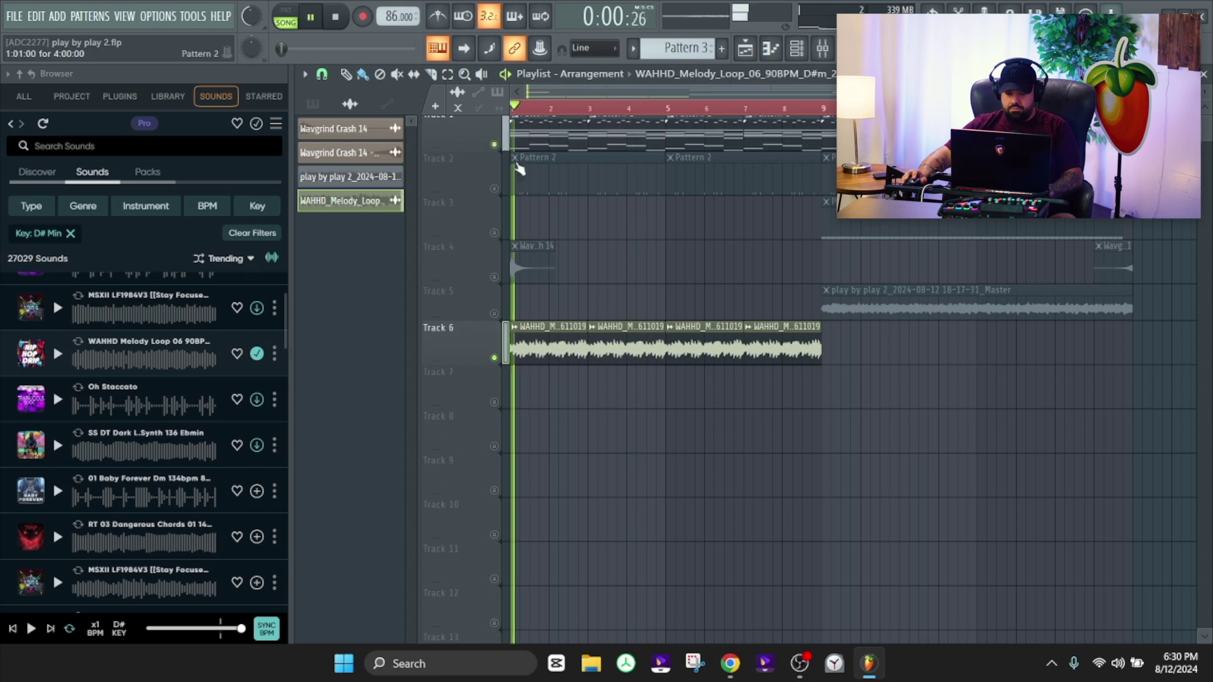
Delete the duplicated melody loop clips from Track 6, keeping only the first two-bar clip
{"action": "double_click", "coordinate": [634, 335]}
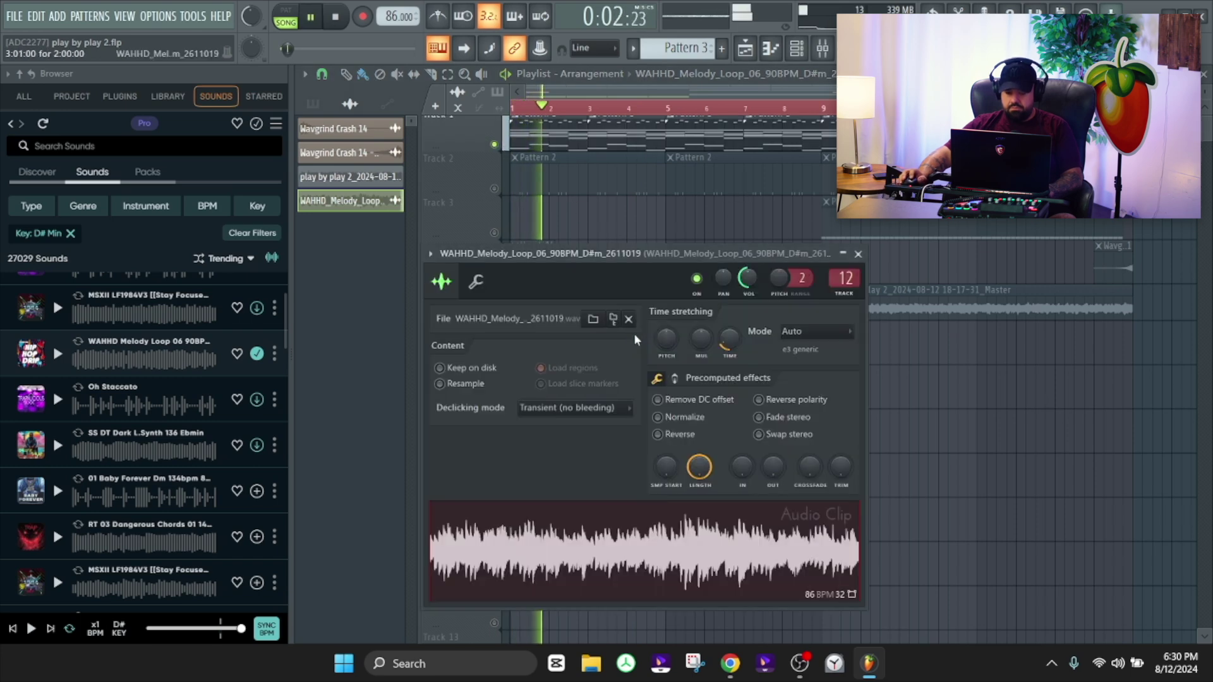
{"action": "key", "text": "Escape"}
{"action": "key", "text": "space"}
{"action": "right_click", "coordinate": [660, 339]}
{"action": "key", "text": "space"}
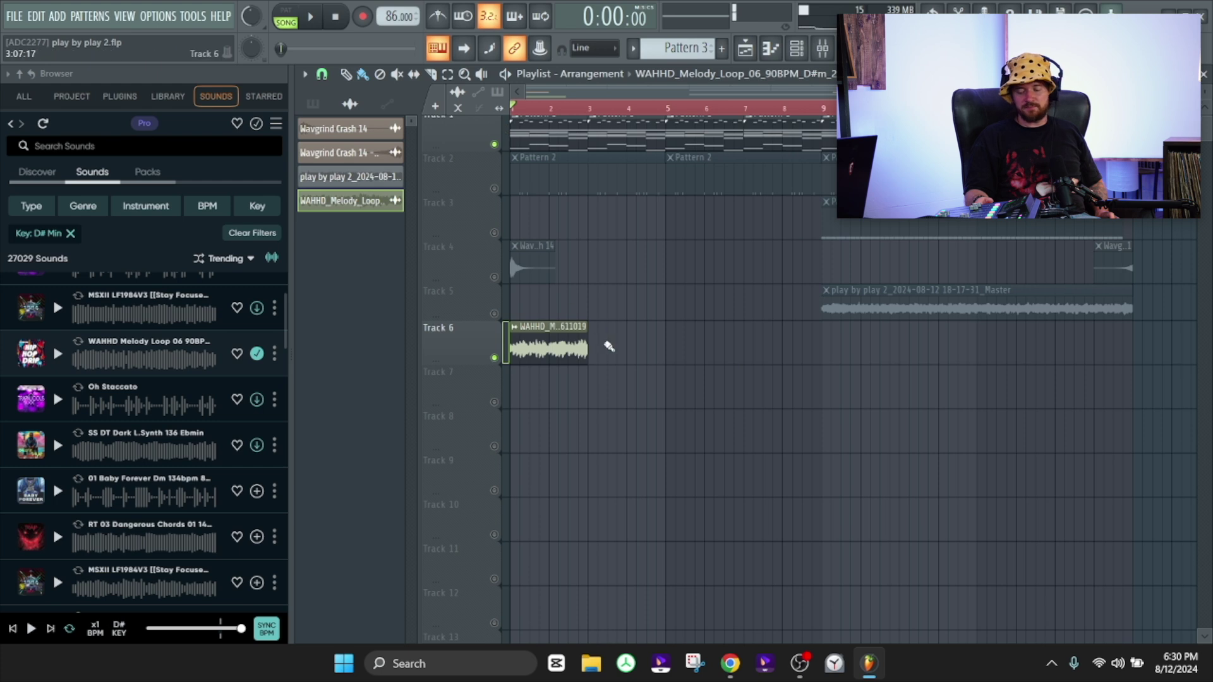
Time-stretch the melody loop clip on Track 6 to four bars and check its sample settings and the mixer during playback
{"action": "key", "text": "space"}
{"action": "left_click_drag", "start_coordinate": [586, 346], "coordinate": [663, 344]}
{"action": "double_click", "coordinate": [638, 344]}
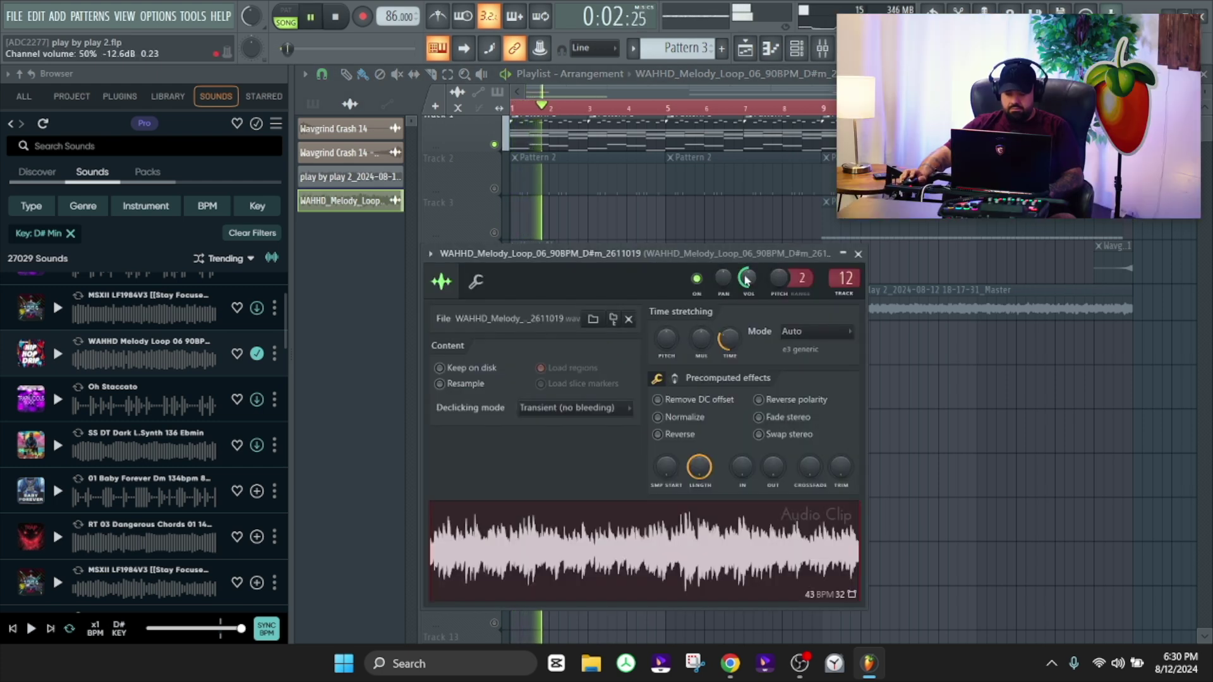
{"action": "key", "text": "Escape"}
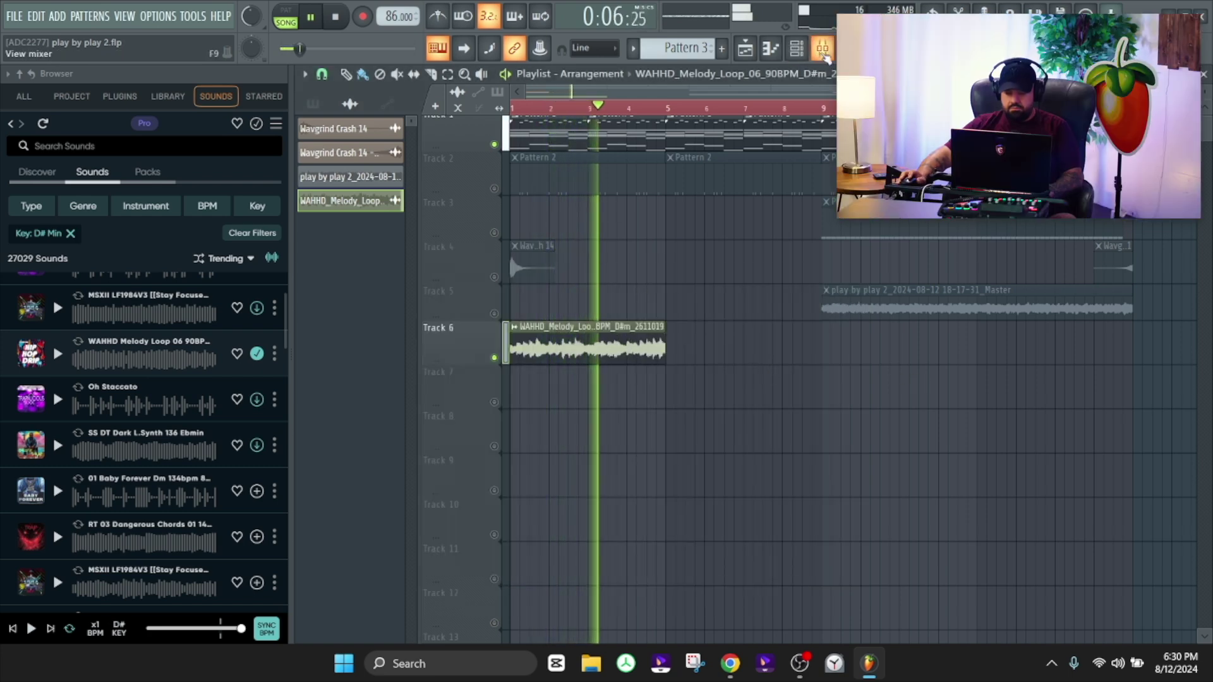
{"action": "left_click", "coordinate": [823, 50]}
{"action": "left_click_drag", "start_coordinate": [617, 277], "coordinate": [631, 370]}
{"action": "key", "text": "F9"}
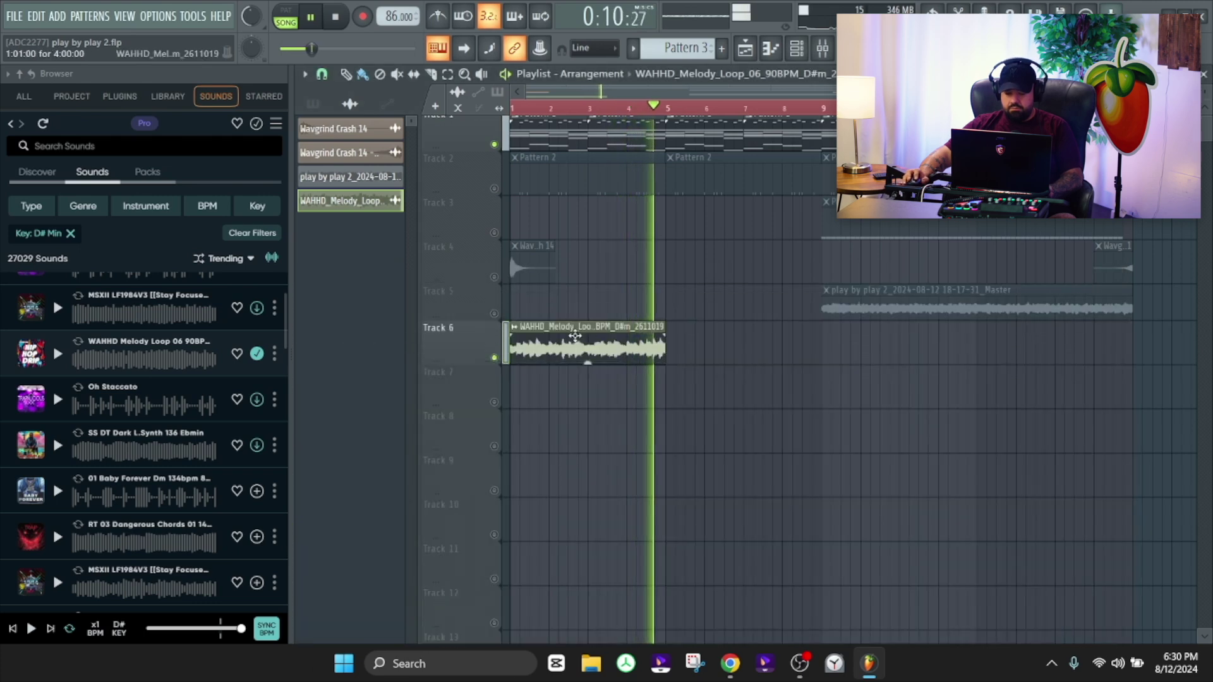
Reset the melody loop's time stretching in its sample settings to 90 BPM and audition the clip
{"action": "double_click", "coordinate": [575, 335]}
{"action": "key", "text": "space"}
{"action": "left_click_drag", "start_coordinate": [729, 339], "coordinate": [729, 366]}
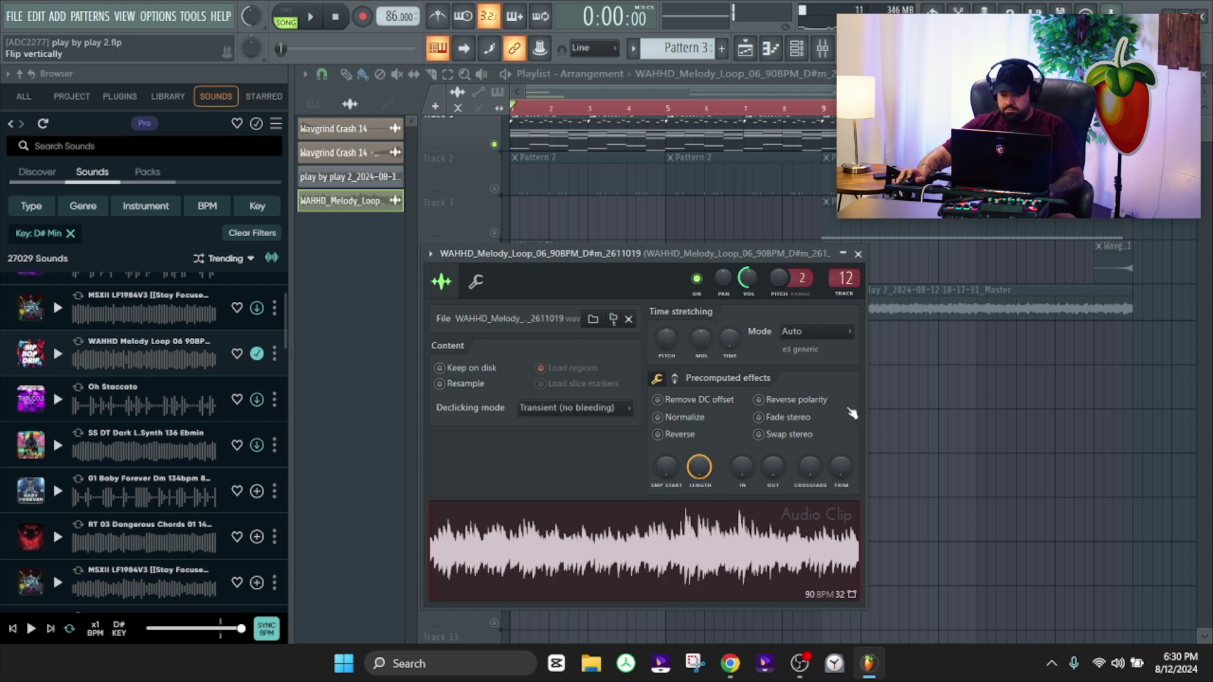
{"action": "key", "text": "Escape"}
{"action": "key", "text": "space"}
{"action": "scroll", "coordinate": [486, 403], "scroll_direction": "up", "scroll_amount": 5}
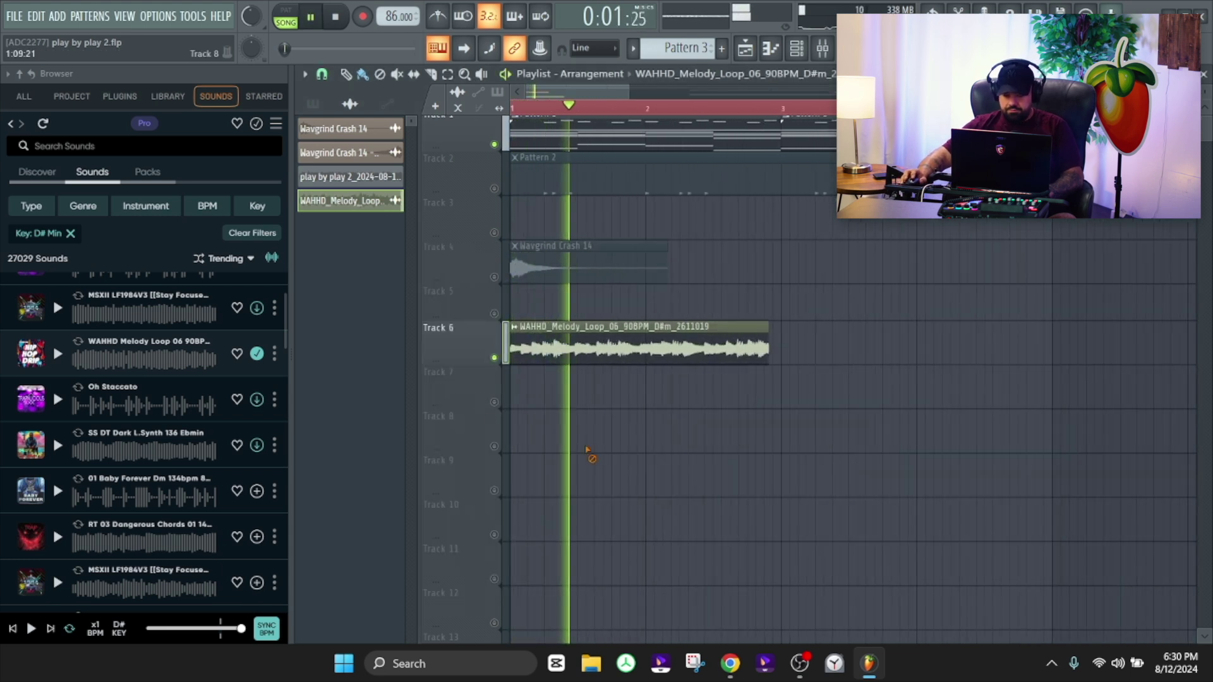
{"action": "key", "text": "space"}
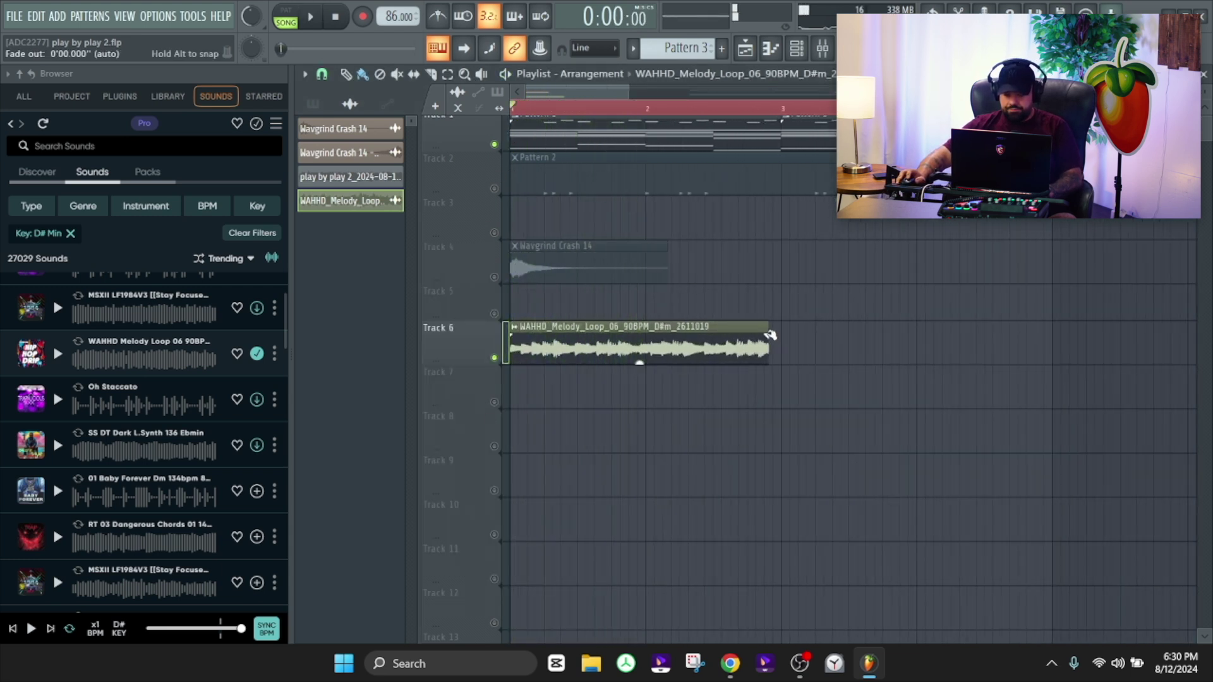
{"action": "key", "text": "space"}
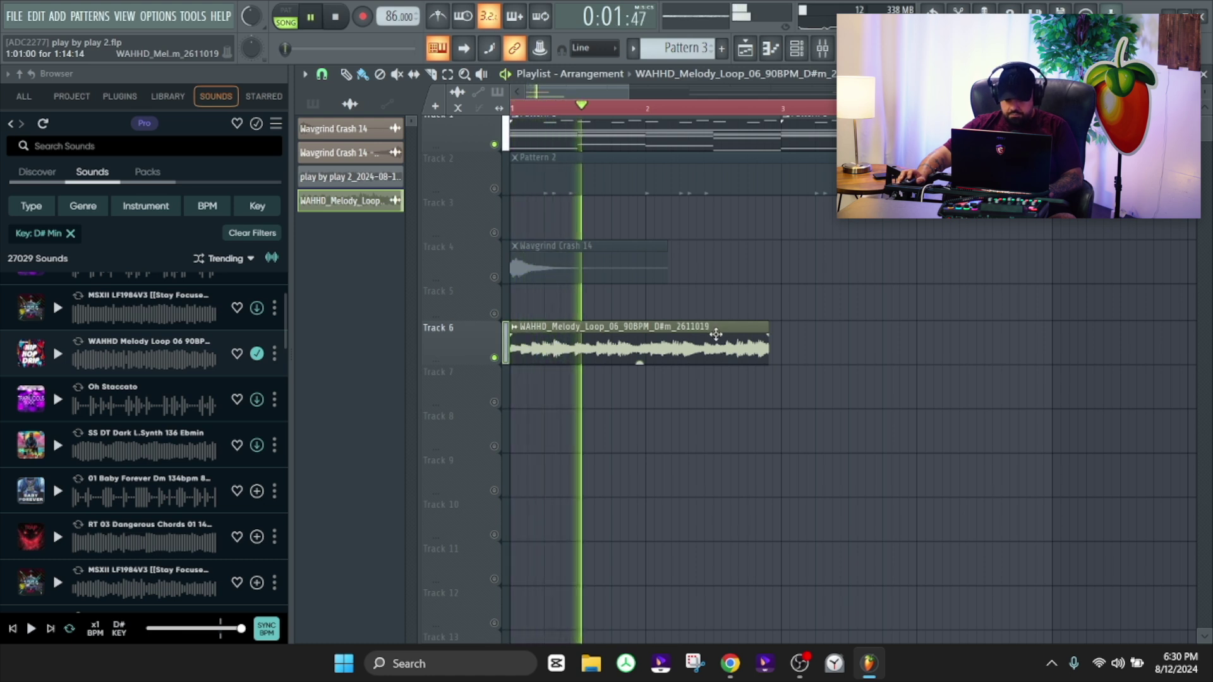
{"action": "key", "text": "space"}
{"action": "key", "text": "space"}
Stretch the melody loop clip on Track 6 to a length of 1:15:22, audition it and check its sample tempo
{"action": "left_click_drag", "start_coordinate": [768, 328], "coordinate": [780, 331]}
{"action": "key", "text": "space"}
{"action": "key", "text": "space"}
{"action": "key", "text": "space"}
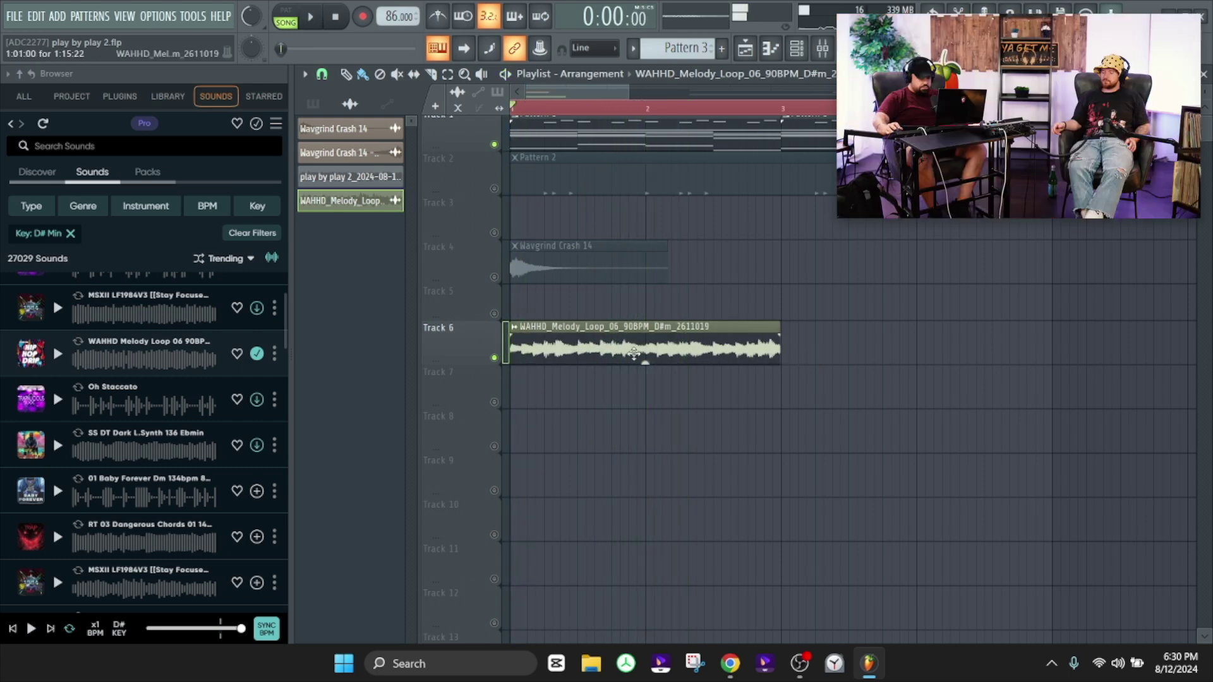
{"action": "double_click", "coordinate": [536, 349]}
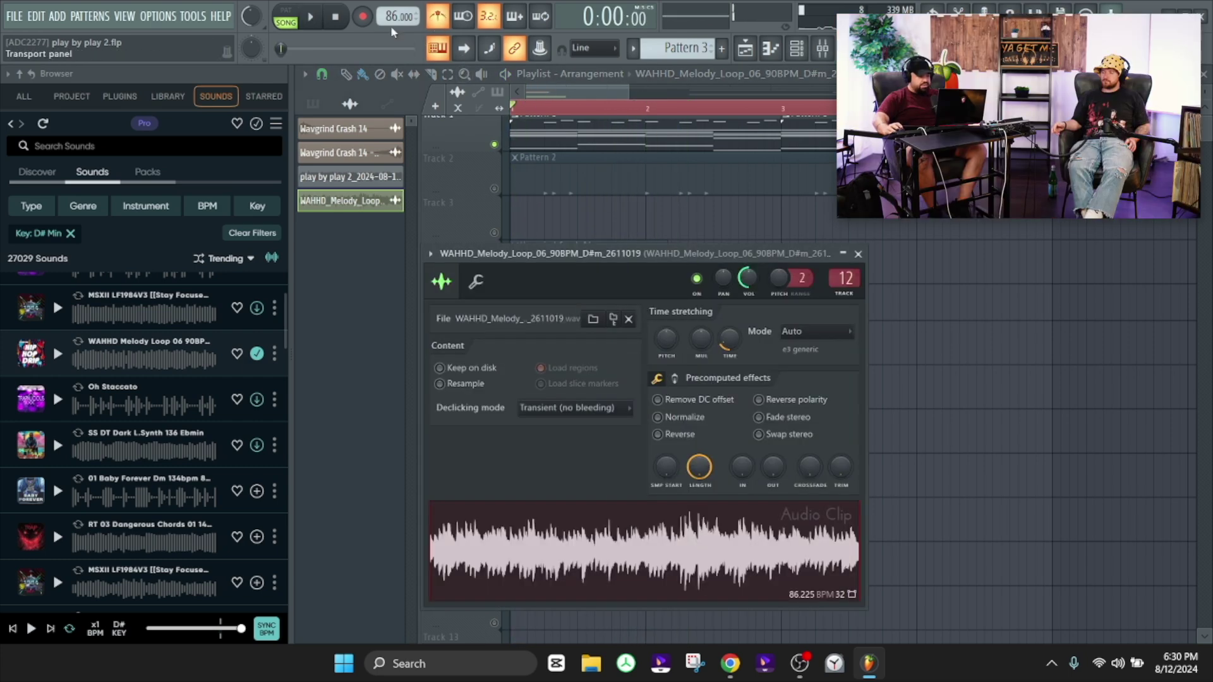
{"action": "key", "text": "Escape"}
Solo Track 6 and play the melody loop against the metronome
{"action": "right_click", "coordinate": [484, 355]}
{"action": "left_click", "coordinate": [463, 354]}
{"action": "right_click", "coordinate": [495, 359]}
{"action": "right_click", "coordinate": [495, 358]}
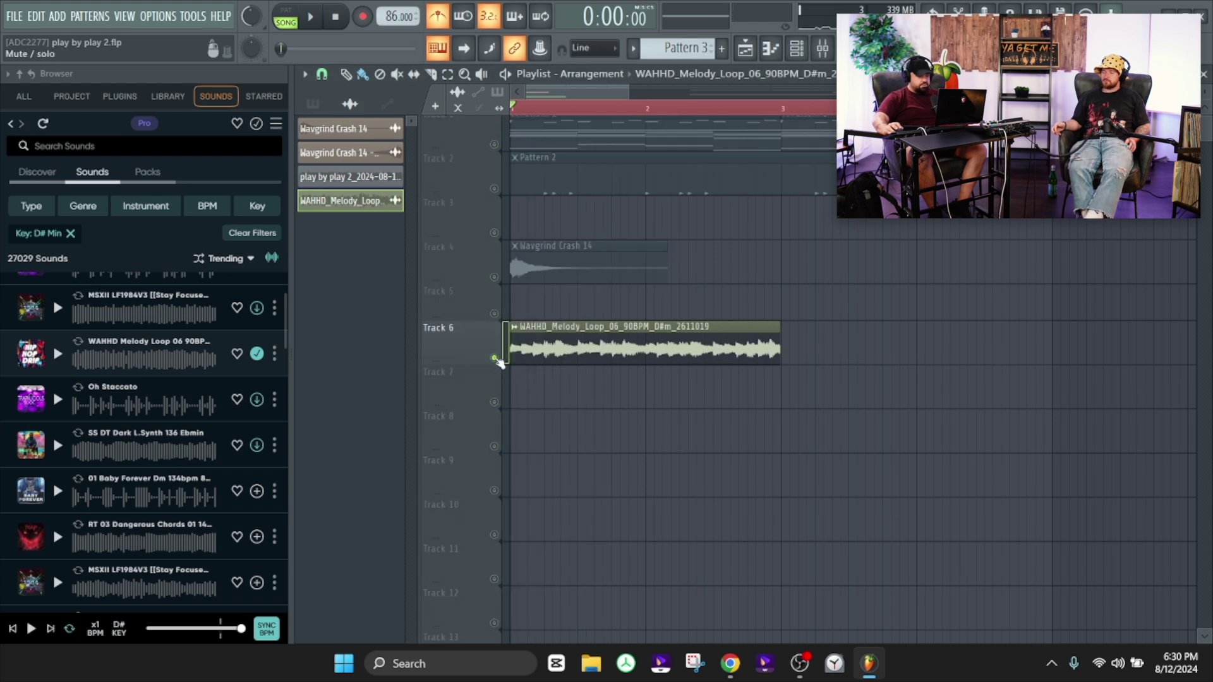
{"action": "key", "text": "space"}
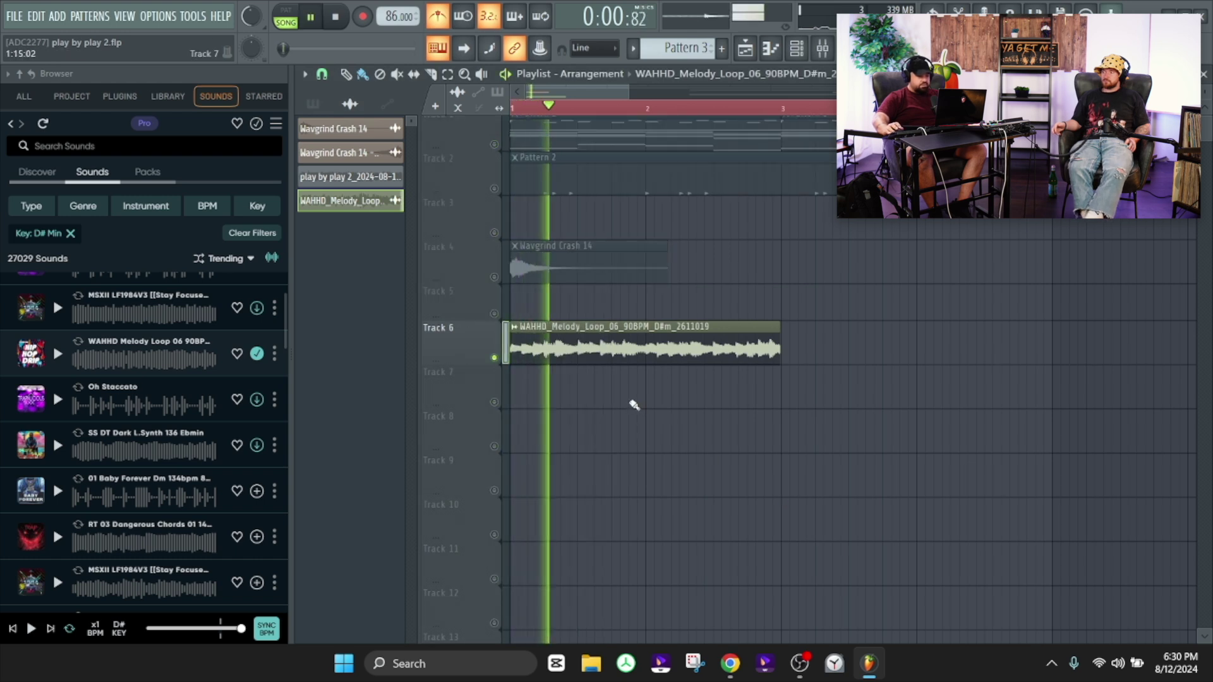
Try stretching the melody loop clip to lengths of 3:04:22 and 4:01:22, auditioning each against the metronome
{"action": "key", "text": "space"}
{"action": "left_click_drag", "start_coordinate": [777, 326], "coordinate": [954, 326]}
{"action": "key", "text": "space"}
{"action": "key", "text": "space"}
{"action": "key", "text": "space"}
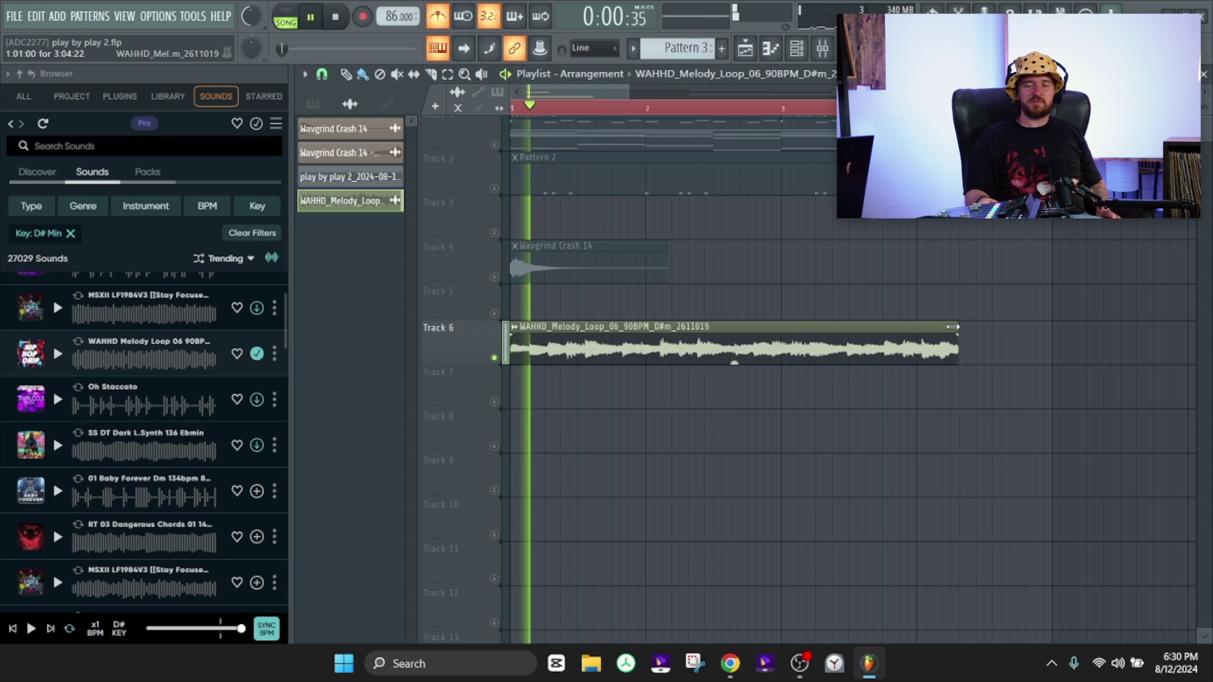
{"action": "key", "text": "space"}
{"action": "left_click_drag", "start_coordinate": [957, 327], "coordinate": [1069, 329]}
{"action": "key", "text": "space"}
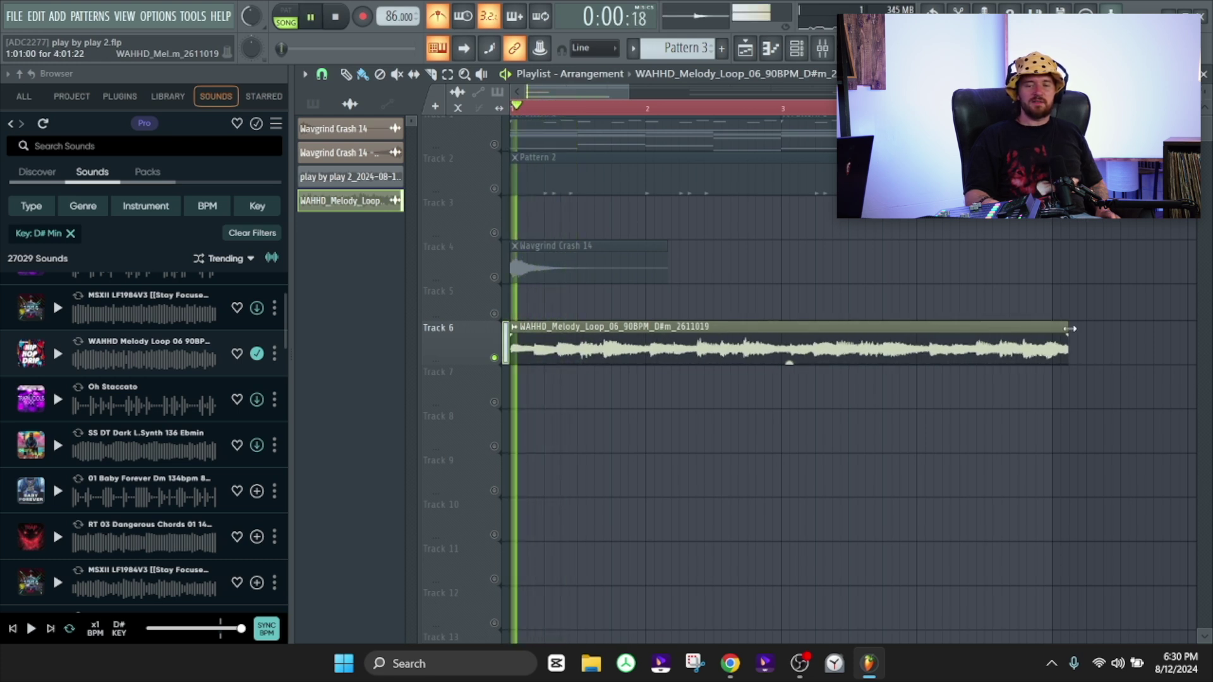
Try compressing the melody loop clip on Track 6 to a length of 1:00:22 and audition it
{"action": "key", "text": "space"}
{"action": "left_click_drag", "start_coordinate": [1070, 329], "coordinate": [815, 330]}
{"action": "key", "text": "space"}
{"action": "key", "text": "space"}
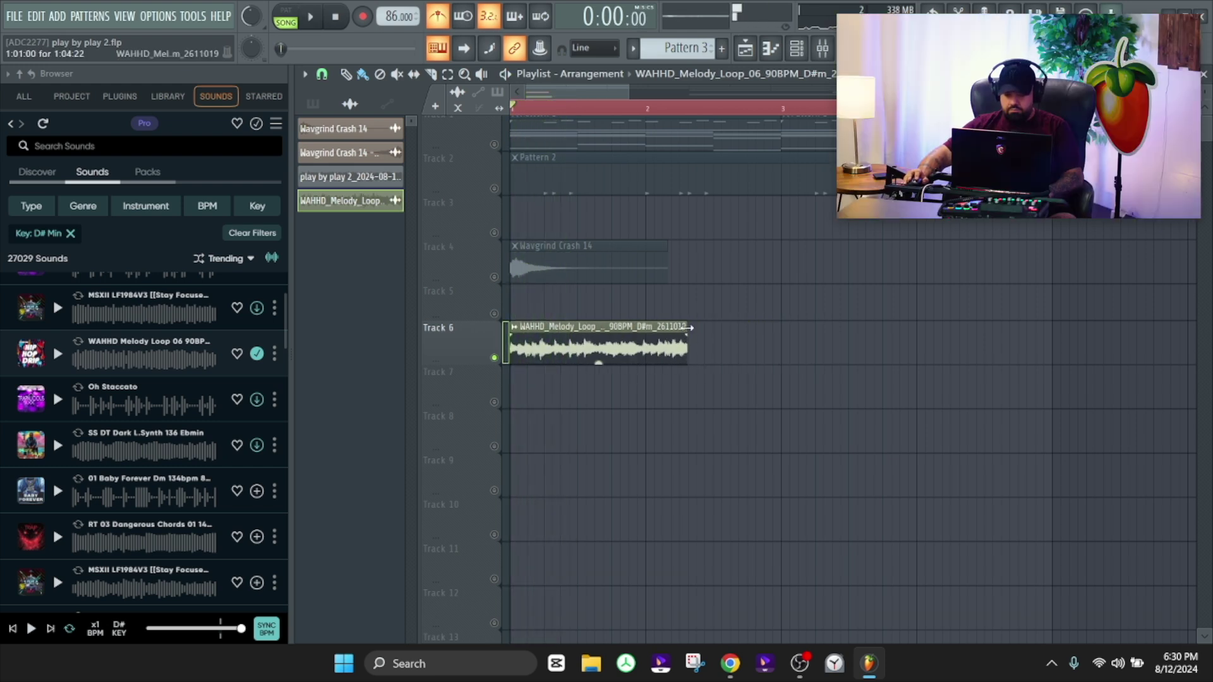
{"action": "left_click_drag", "start_coordinate": [688, 327], "coordinate": [653, 327]}
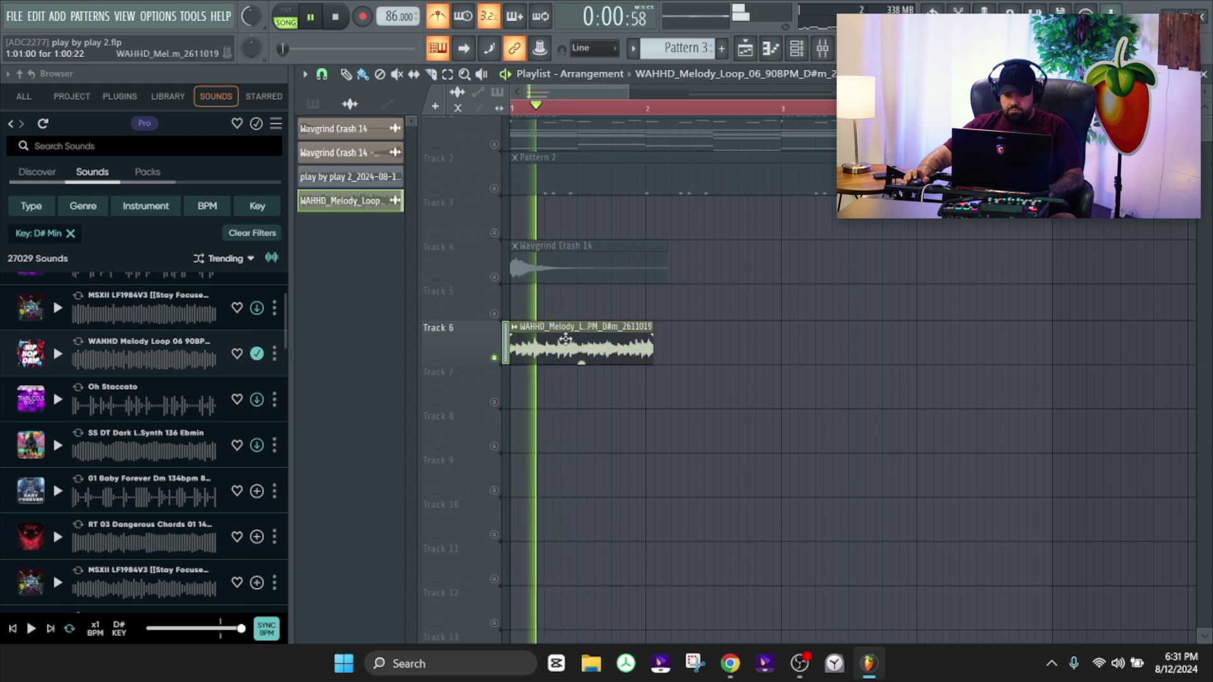
Try stretching the melody loop clip on Track 6 to a length of 1:05:22
{"action": "scroll", "coordinate": [556, 340], "scroll_direction": "up", "scroll_amount": 3}
{"action": "key", "text": "space"}
{"action": "left_click_drag", "start_coordinate": [763, 341], "coordinate": [857, 341]}
{"action": "scroll", "coordinate": [811, 341], "scroll_direction": "down", "scroll_amount": 3}
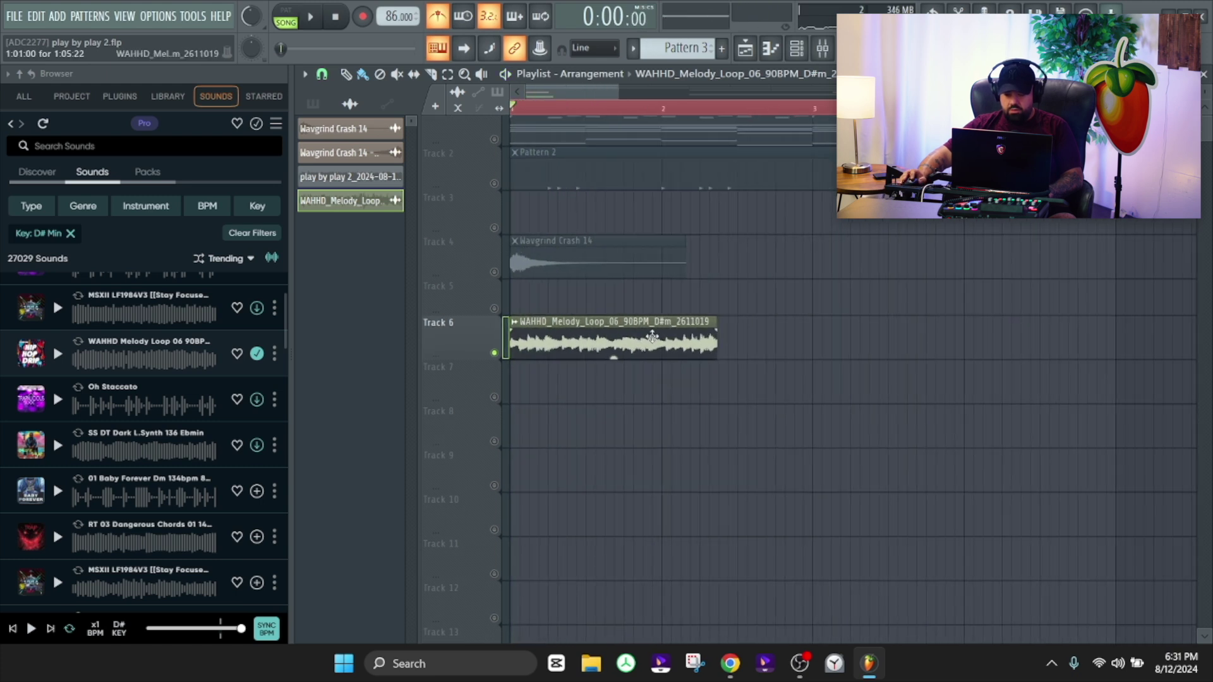
Try stretching the melody loop clip on Track 6 to a length of 1:08:07 and audition it
{"action": "scroll", "coordinate": [494, 351], "scroll_direction": "up", "scroll_amount": 4}
{"action": "key", "text": "space"}
{"action": "scroll", "coordinate": [685, 348], "scroll_direction": "down", "scroll_amount": 2}
{"action": "key", "text": "space"}
{"action": "key", "text": "space"}
{"action": "key", "text": "space"}
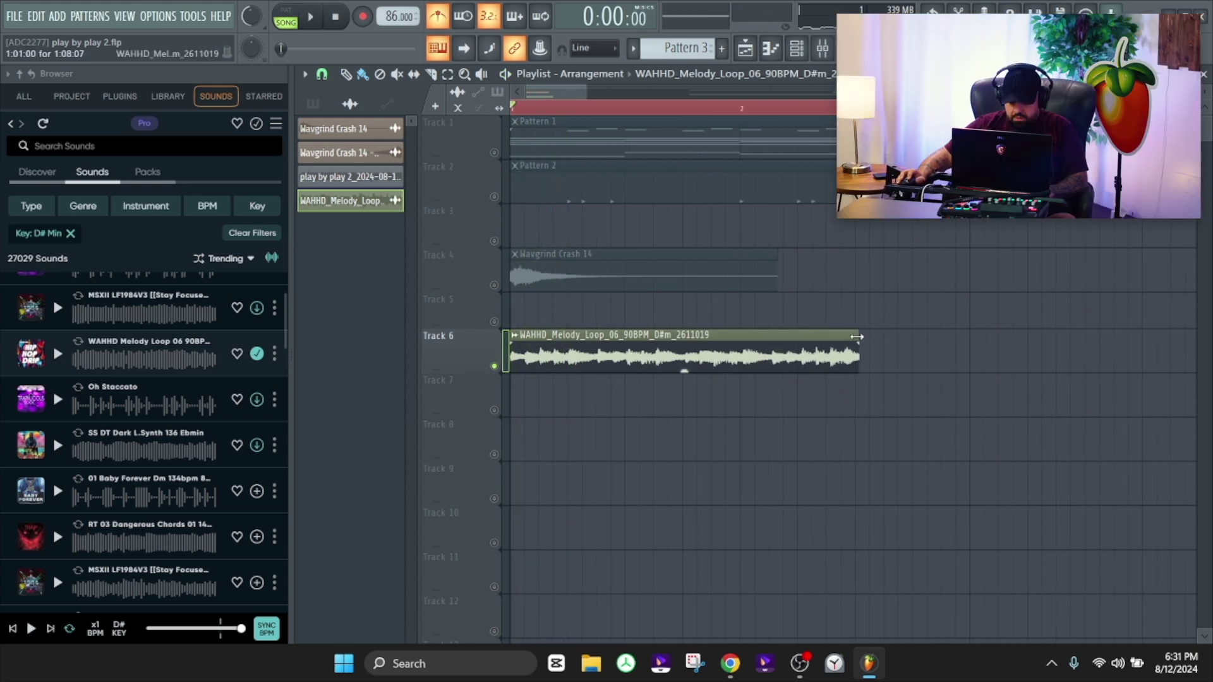
Set the melody loop clip on Track 6 to a length of exactly one bar and play it against the metronome
{"action": "key", "text": "space"}
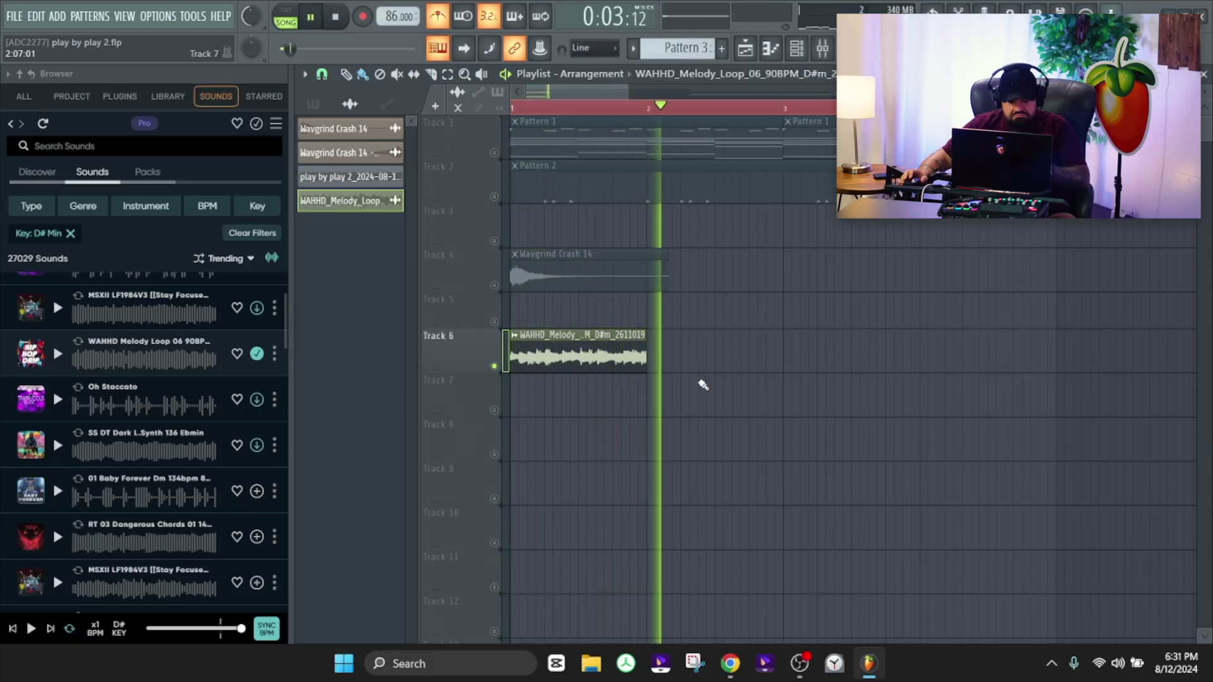
{"action": "key", "text": "space"}
{"action": "left_click", "coordinate": [703, 385]}
{"action": "right_click", "coordinate": [729, 397]}
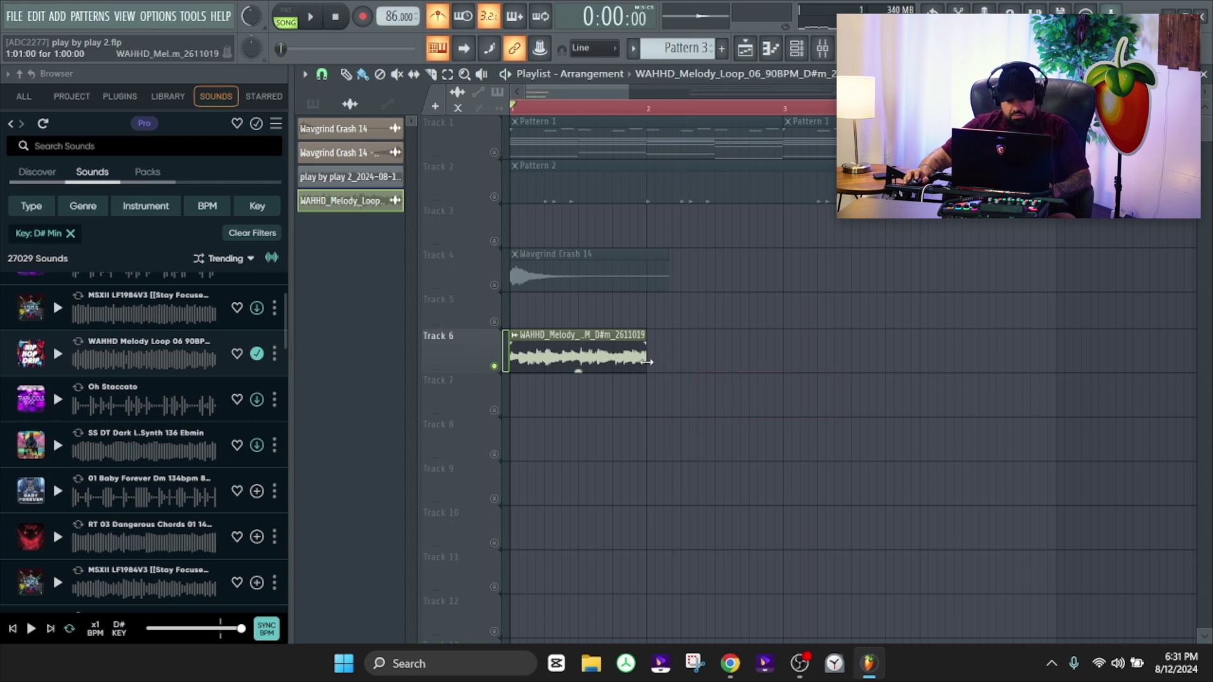
Duplicate the one-bar melody loop clip along Track 6 until eight copies fill the first eight bars
{"action": "left_click_drag", "start_coordinate": [573, 345], "coordinate": [703, 348]}
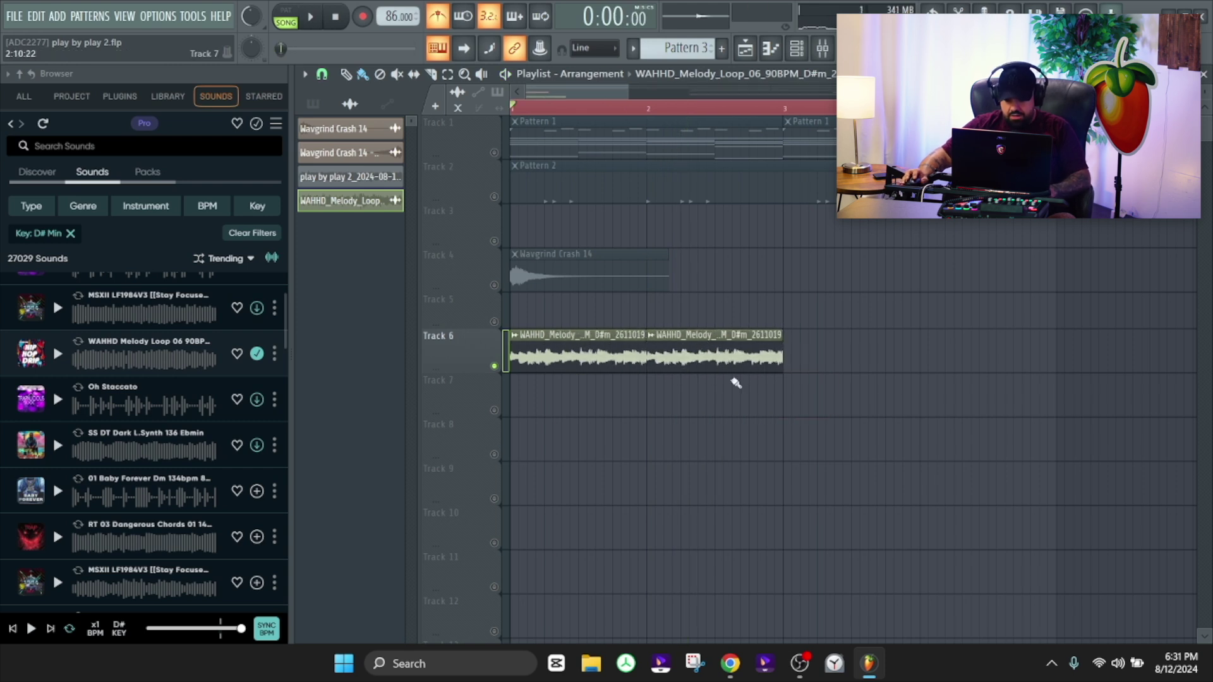
{"action": "double_click", "coordinate": [724, 356]}
{"action": "key", "text": "space"}
{"action": "right_click", "coordinate": [947, 376]}
{"action": "left_click_drag", "start_coordinate": [833, 356], "coordinate": [584, 355]}
{"action": "key", "text": "space"}
{"action": "key", "text": "space"}
{"action": "scroll", "coordinate": [670, 366], "scroll_direction": "down", "scroll_amount": 3}
{"action": "left_click", "coordinate": [785, 405], "text": "ctrl"}
{"action": "key", "text": "space"}
{"action": "mouse_move", "coordinate": [842, 346]}
{"action": "left_mouse_down"}
{"action": "mouse_move", "coordinate": [566, 354]}
{"action": "mouse_move", "coordinate": [827, 347]}
{"action": "left_mouse_up"}
{"action": "left_click", "coordinate": [742, 293], "text": "ctrl"}
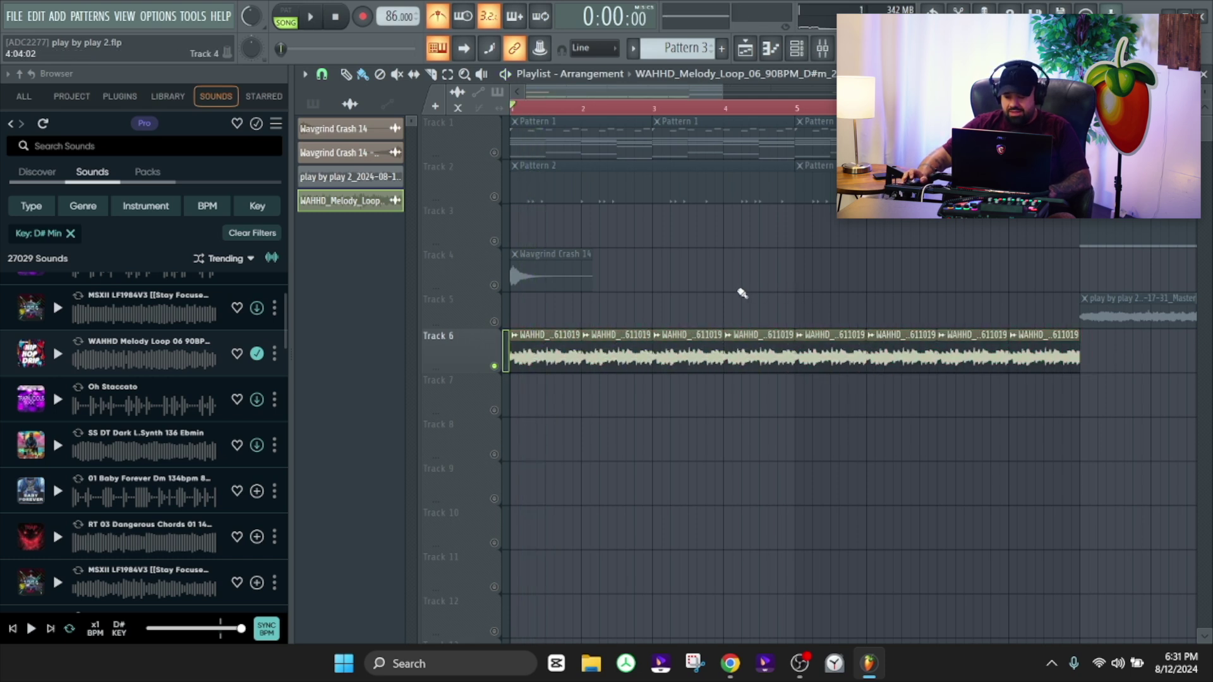
{"action": "scroll", "coordinate": [745, 296], "scroll_direction": "down", "scroll_amount": 3}
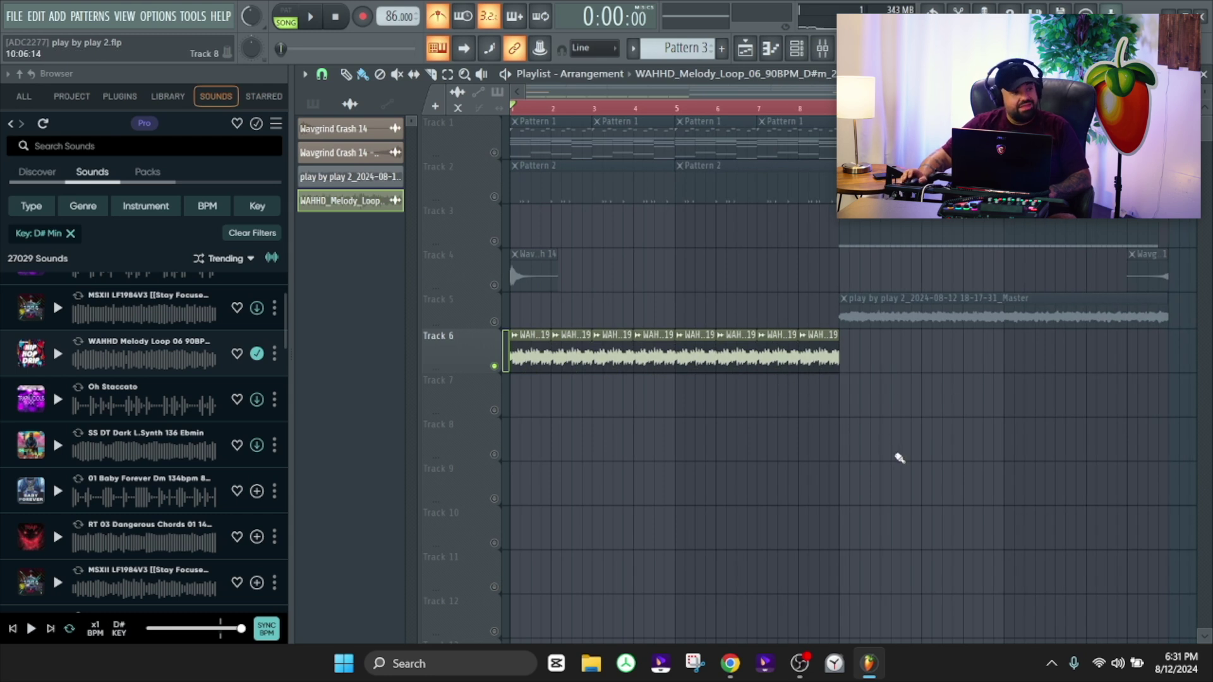
Turn off the metronome, unmute Tracks 1 and 2, and play them together with the melody loop from the start
{"action": "key", "text": "space"}
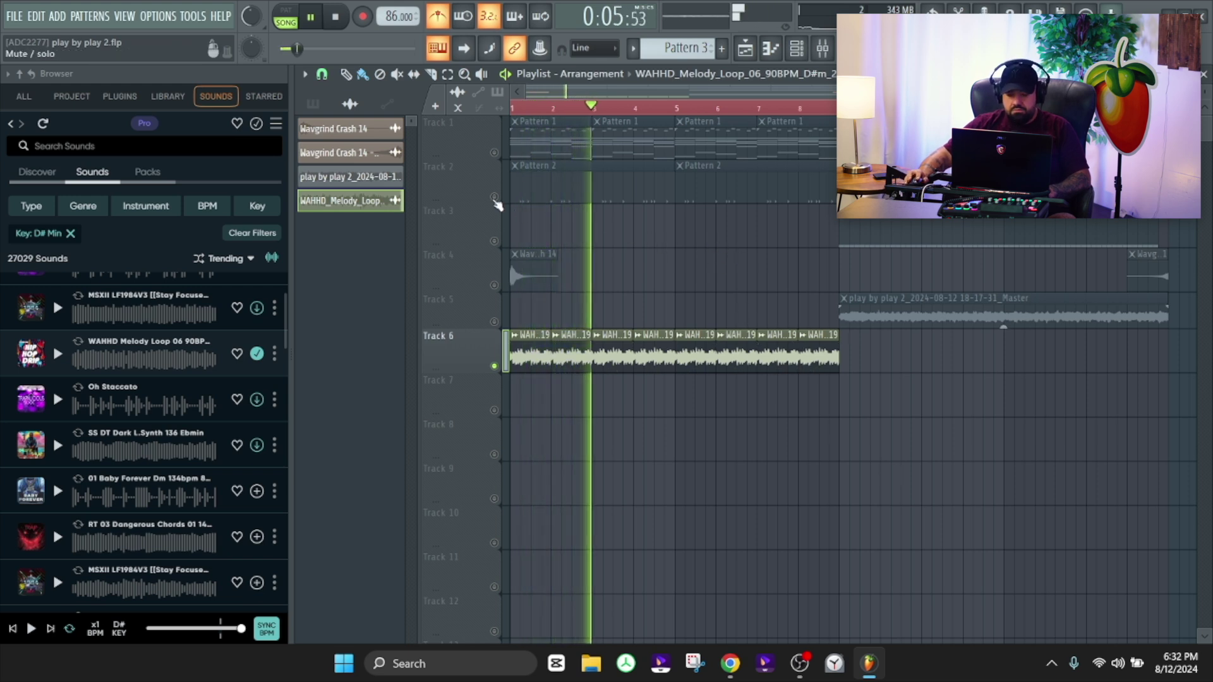
{"action": "left_click", "coordinate": [494, 197]}
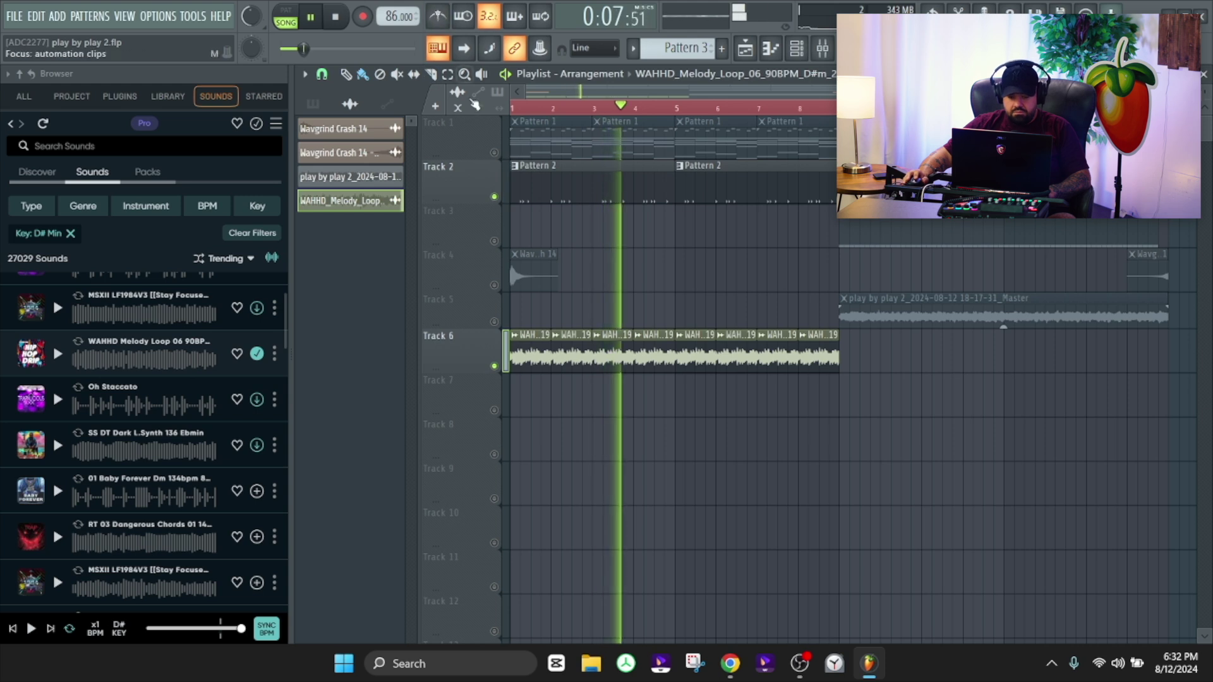
{"action": "left_click", "coordinate": [494, 153]}
{"action": "key", "text": "space"}
{"action": "key", "text": "space"}
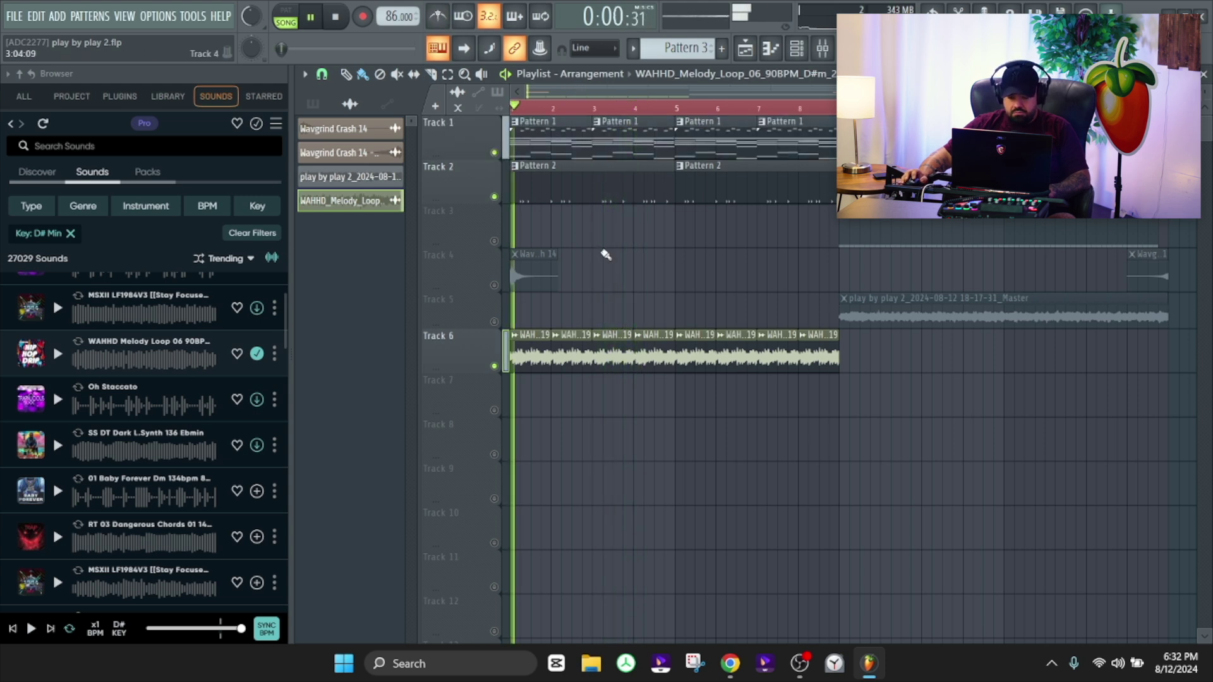
Check the mixer levels of the melody loop and the other channels while the arrangement plays
{"action": "left_click", "coordinate": [821, 48]}
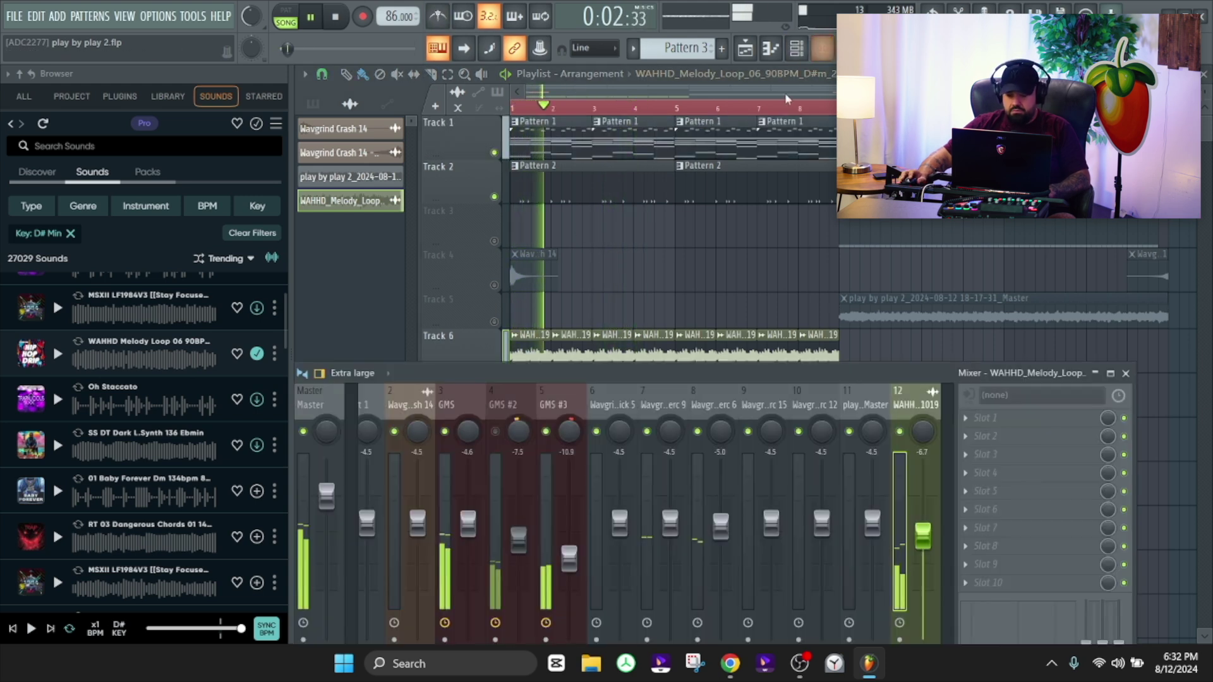
{"action": "left_click_drag", "start_coordinate": [692, 372], "coordinate": [700, 184]}
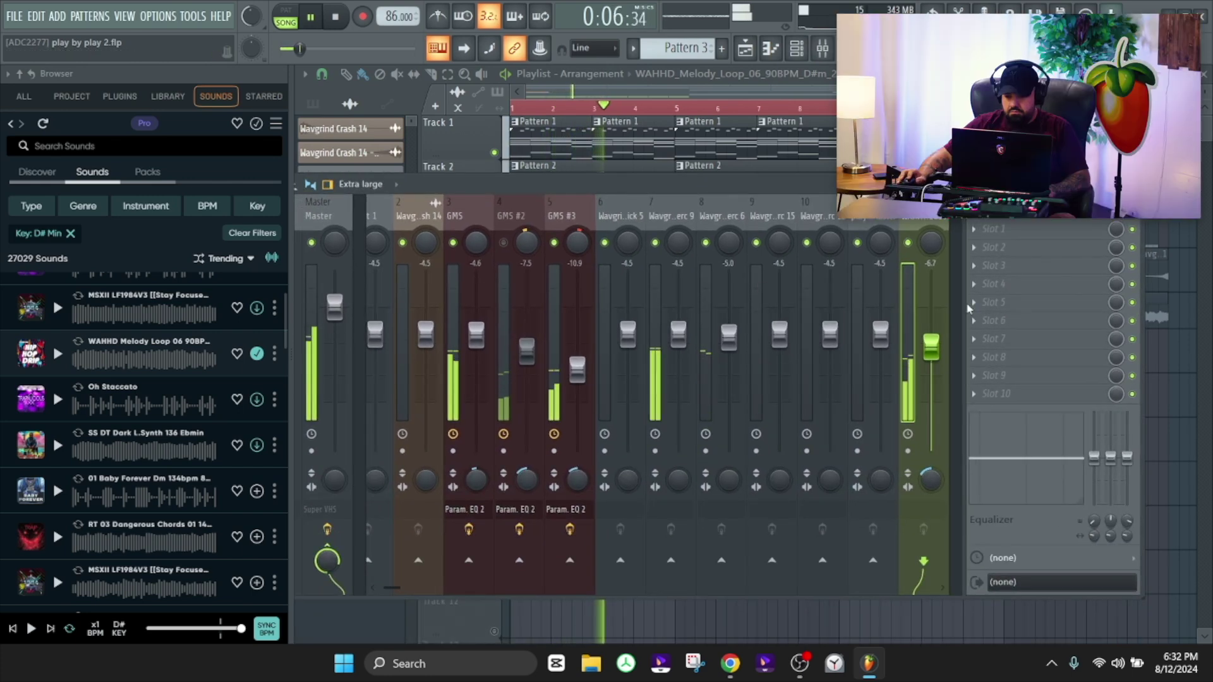
{"action": "key", "text": "F9"}
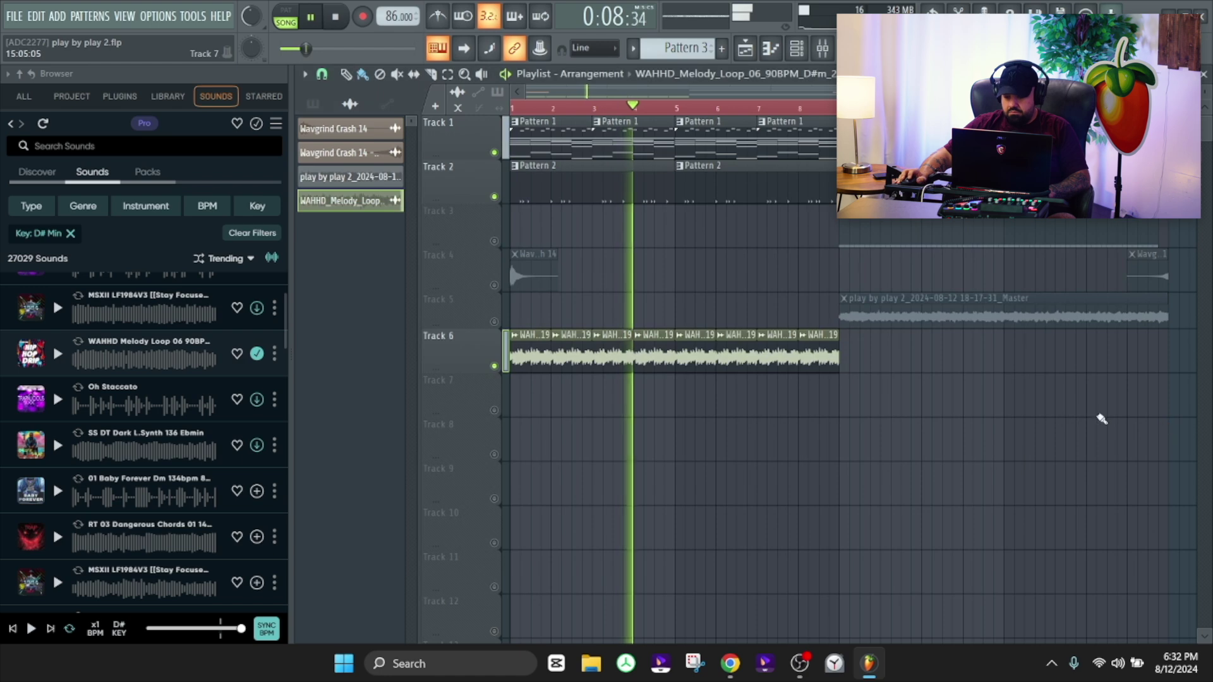
{"action": "scroll", "coordinate": [596, 422], "scroll_direction": "down", "scroll_amount": 3}
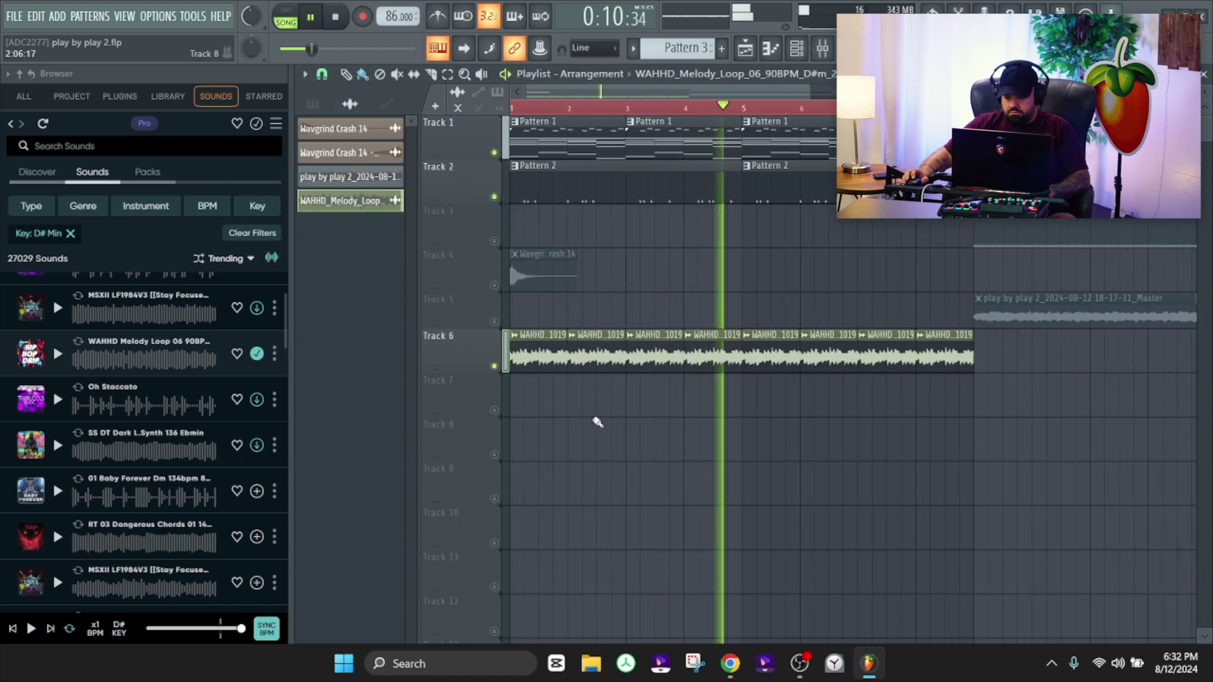
{"action": "scroll", "coordinate": [739, 417], "scroll_direction": "up", "scroll_amount": 4}
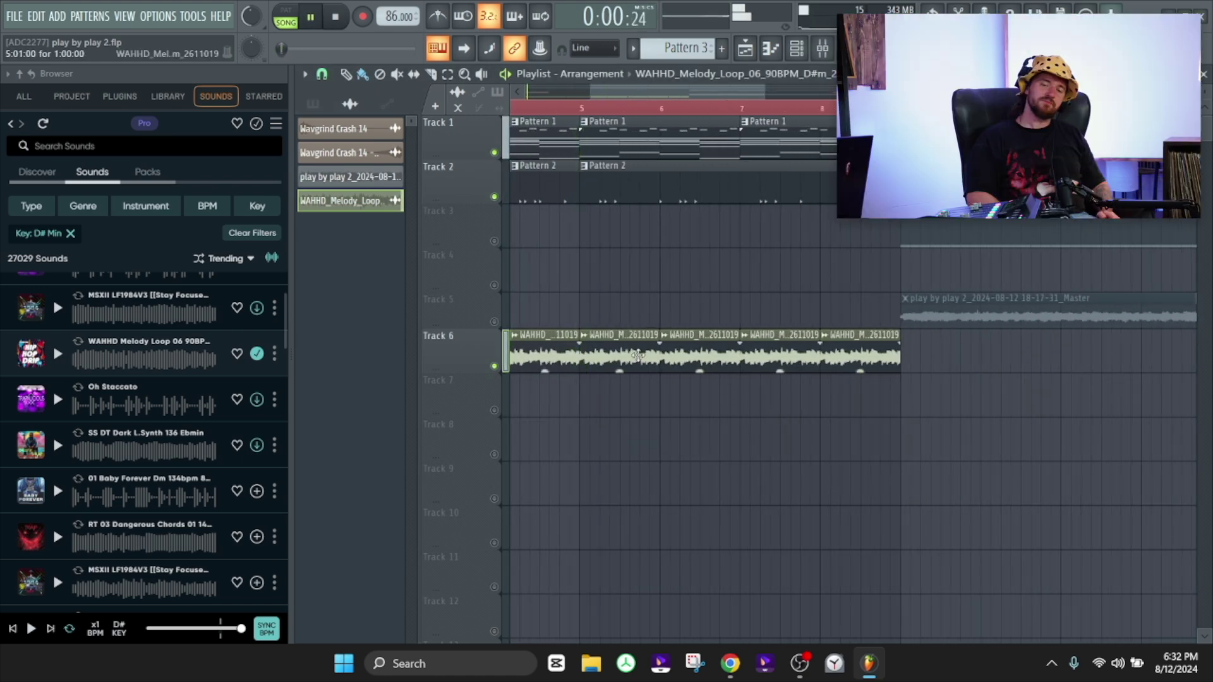
Delete the melody loop clips in bars 6, 7 and 8 on Track 6
{"action": "right_click", "coordinate": [698, 357]}
{"action": "right_click", "coordinate": [781, 357]}
{"action": "right_click", "coordinate": [859, 356]}
Make the bar 5 melody loop clip on Track 6 unique as its own sample
{"action": "left_click", "coordinate": [584, 334]}
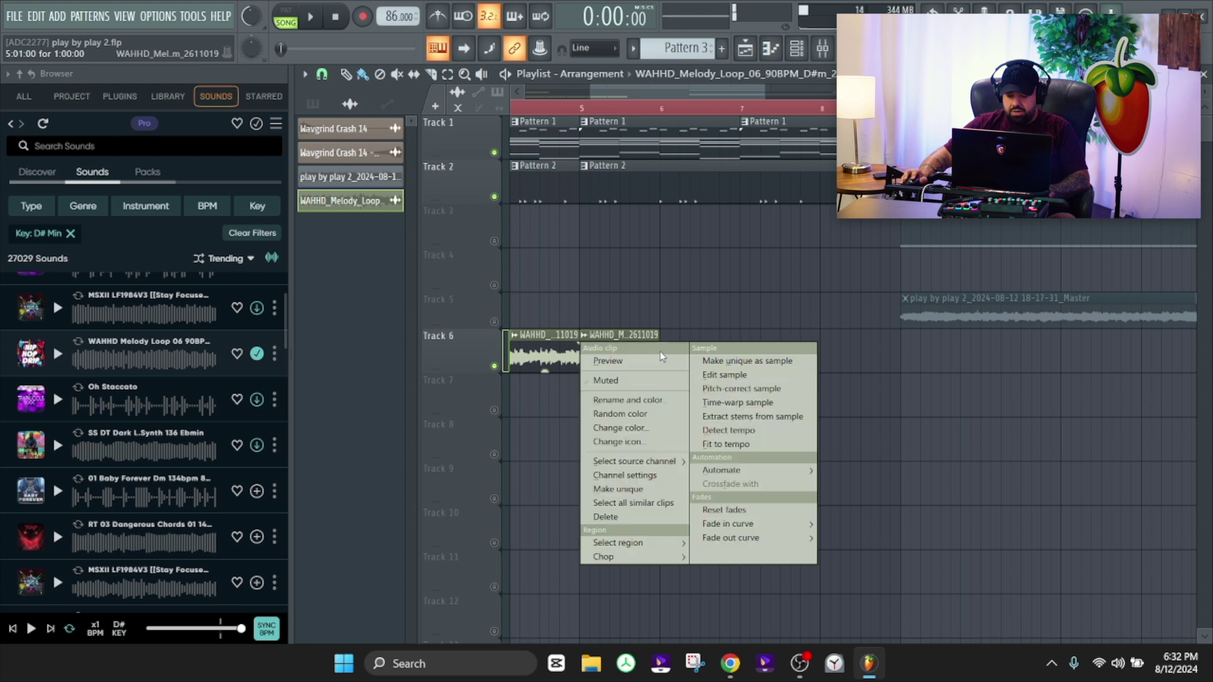
{"action": "left_click", "coordinate": [724, 360]}
{"action": "scroll", "coordinate": [760, 317], "scroll_direction": "down", "scroll_amount": 3}
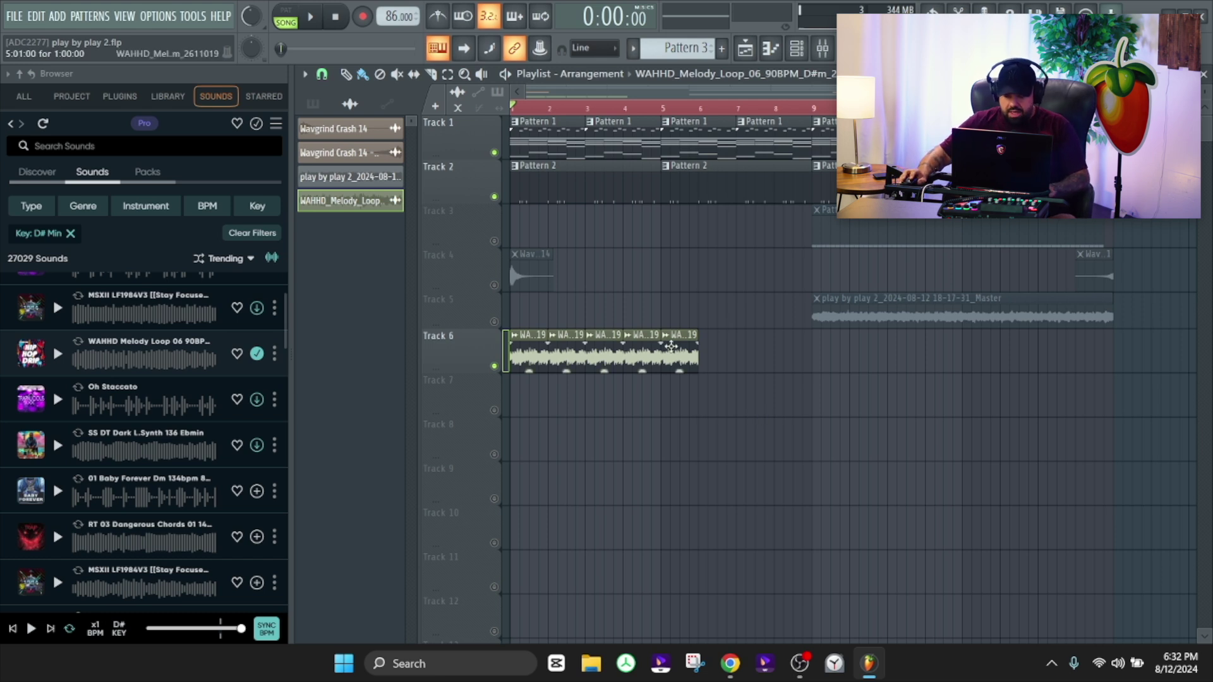
{"action": "left_click", "coordinate": [670, 336]}
{"action": "left_click", "coordinate": [821, 360]}
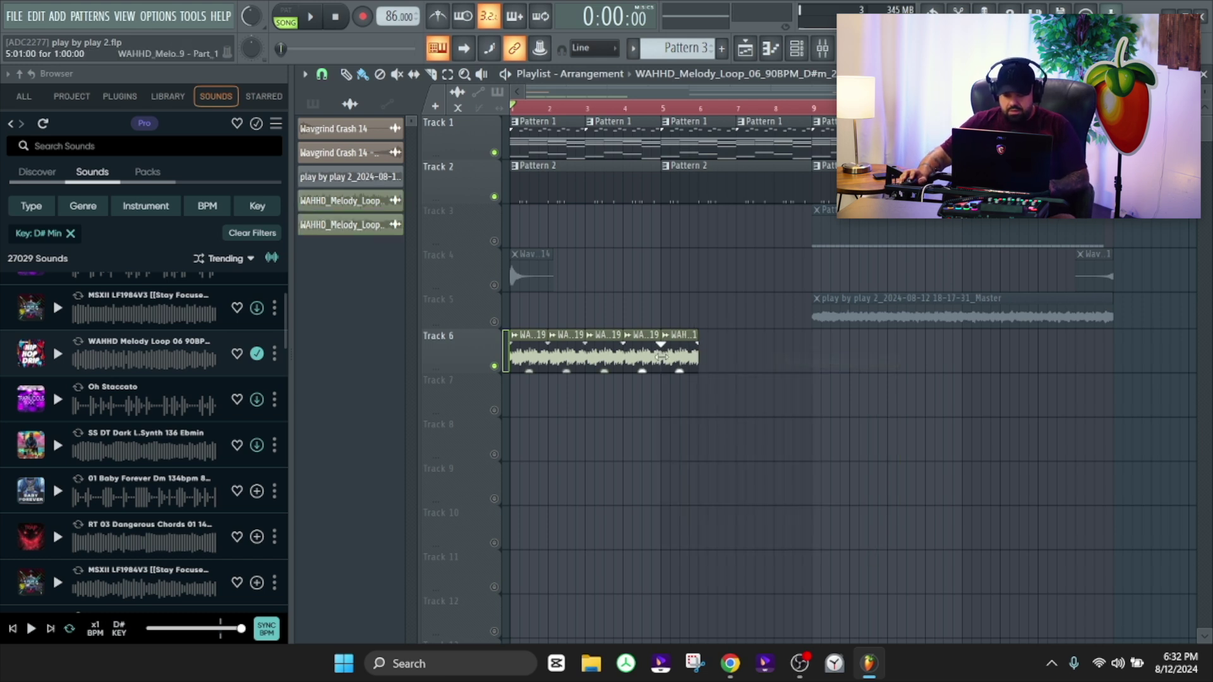
Set the pitch shift of the unique bar 5 melody sample to -500 cents and close its channel settings
{"action": "double_click", "coordinate": [682, 357]}
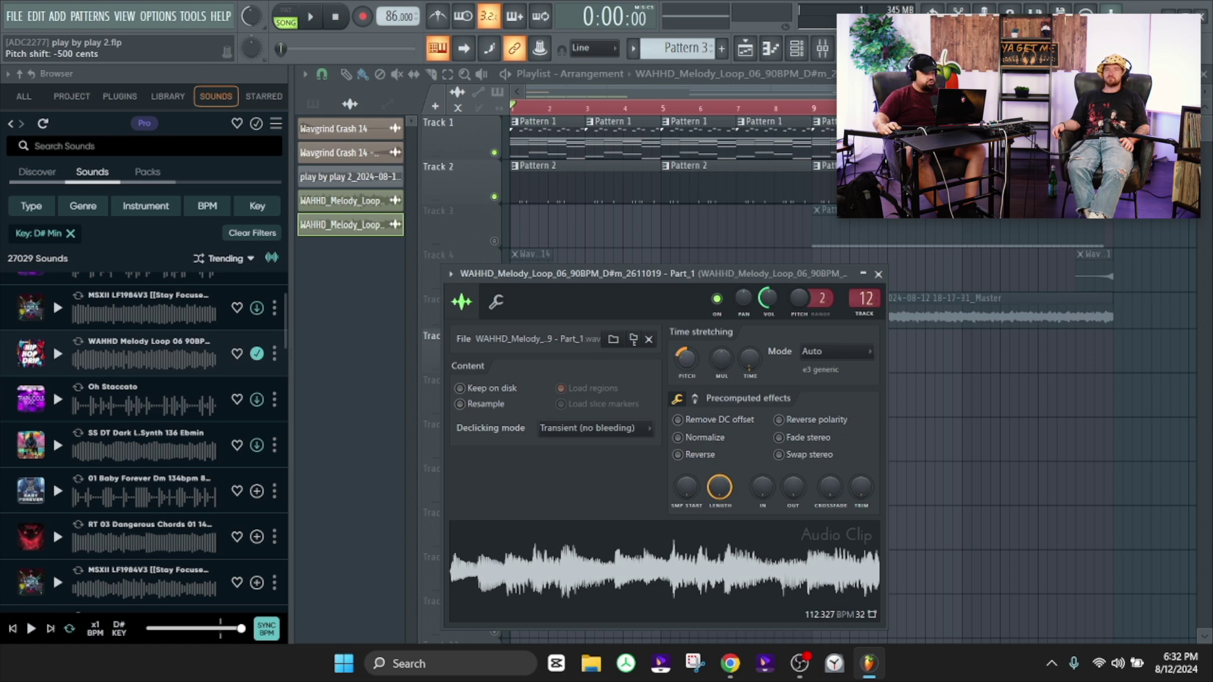
{"action": "left_click_drag", "start_coordinate": [687, 360], "coordinate": [687, 363]}
{"action": "key", "text": "Escape"}
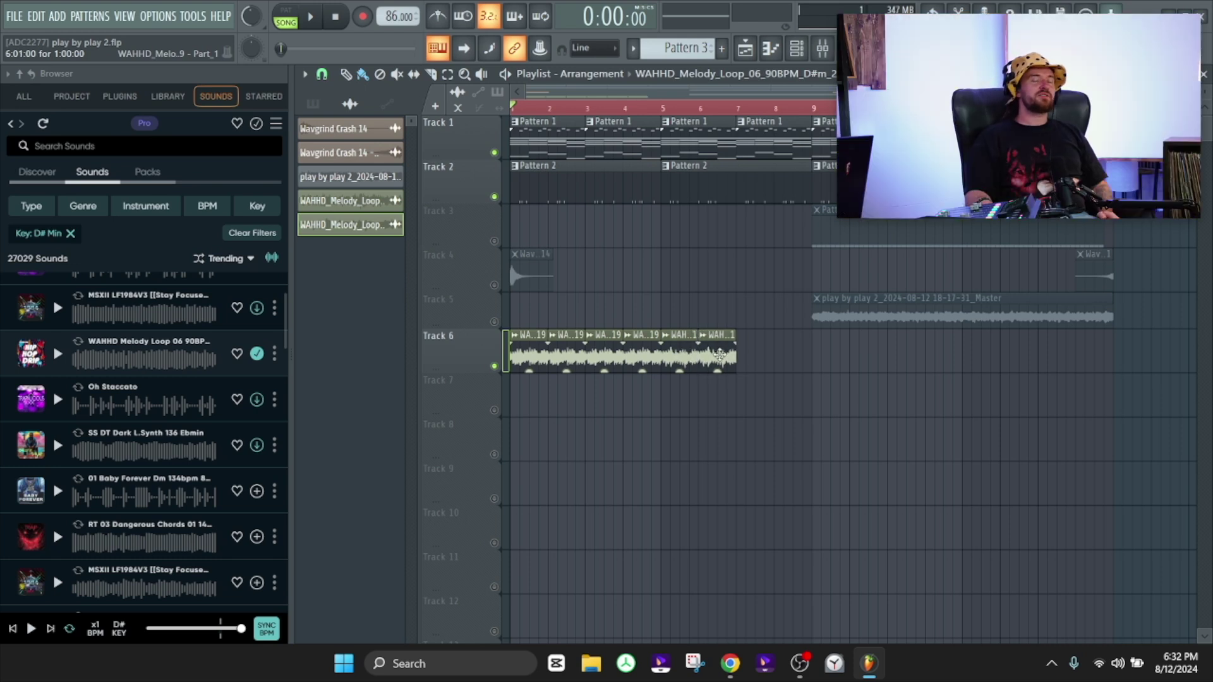
Duplicate the unique bar 5 melody clip across bars 6 to 8 of Track 6 and play the arrangement from the start
{"action": "left_click_drag", "start_coordinate": [719, 355], "coordinate": [743, 355]}
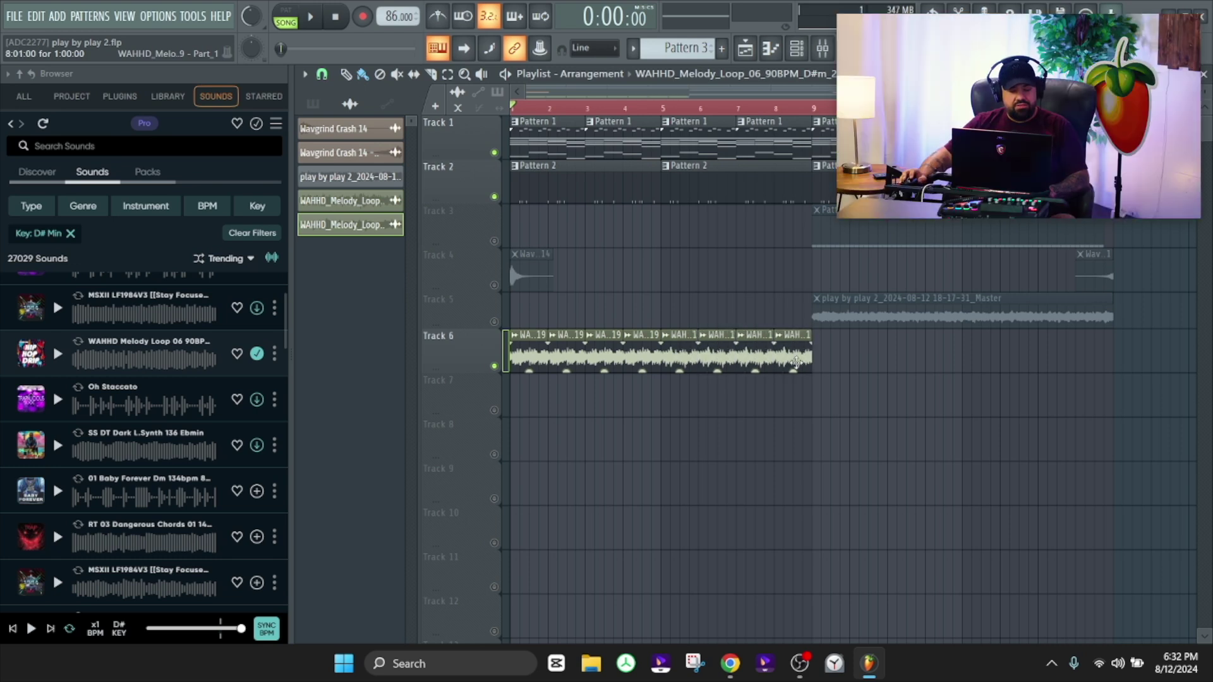
{"action": "key", "text": "space"}
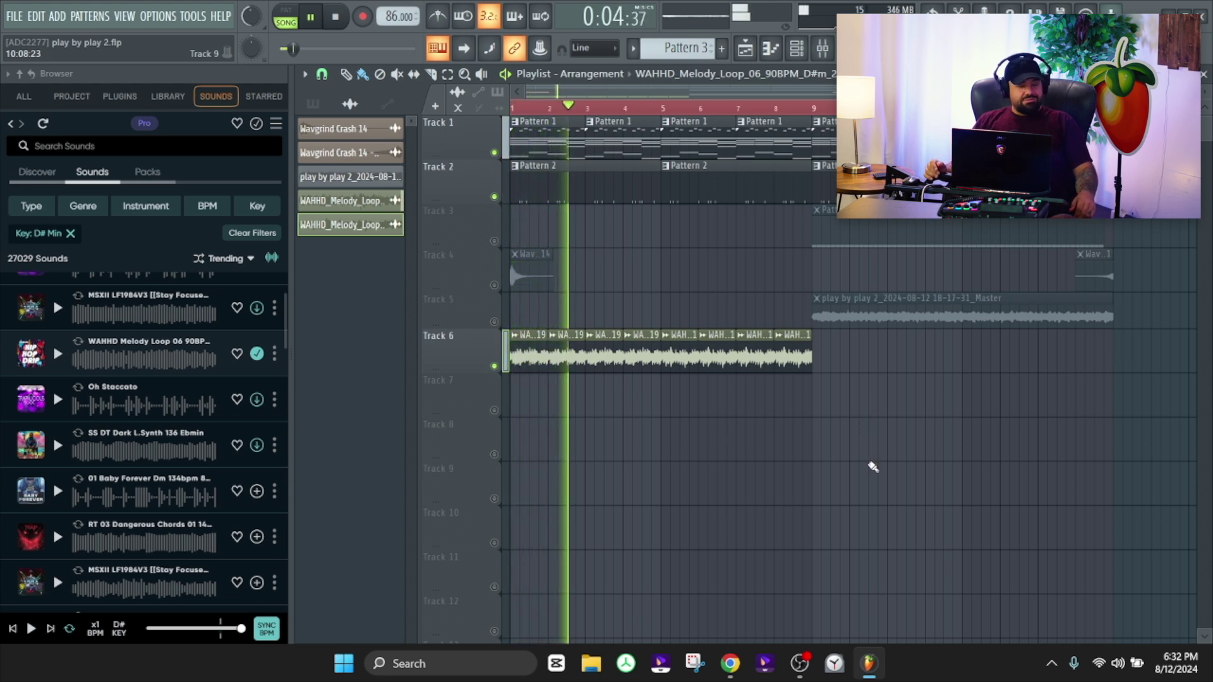
{"action": "left_click_drag", "start_coordinate": [251, 17], "coordinate": [252, 23]}
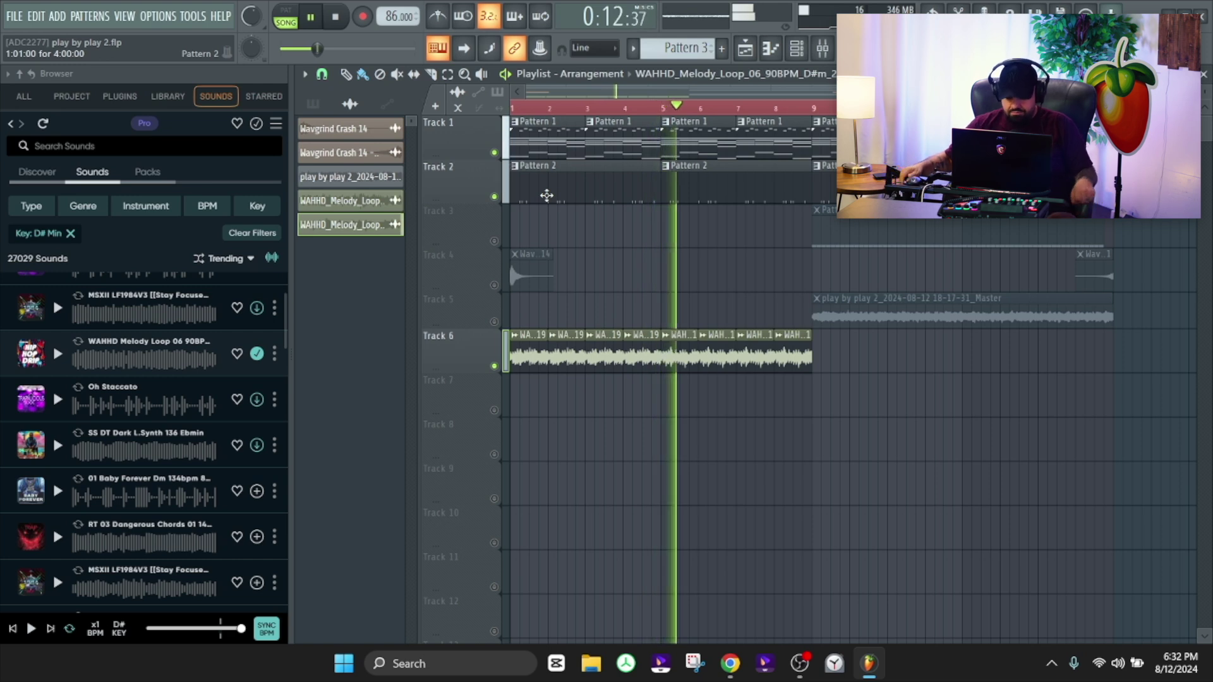
{"action": "key", "text": "space"}
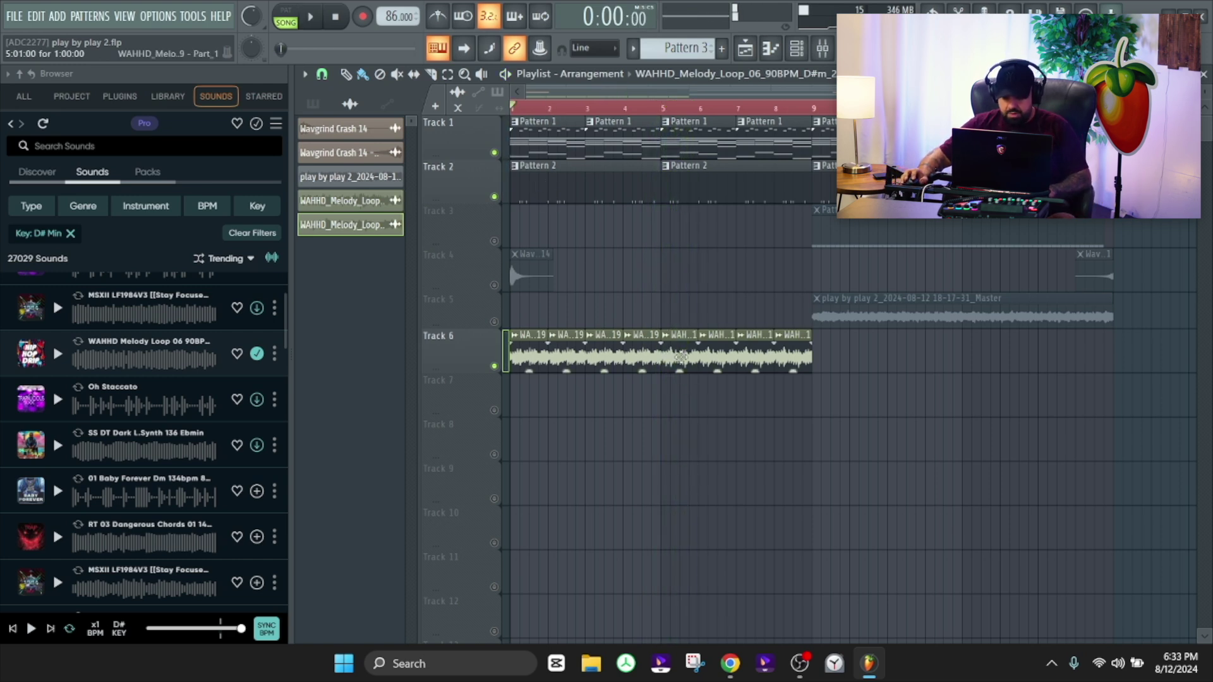
Change the unique melody sample's pitch shift to -400 cents and play the transition around bar 5
{"action": "double_click", "coordinate": [681, 357]}
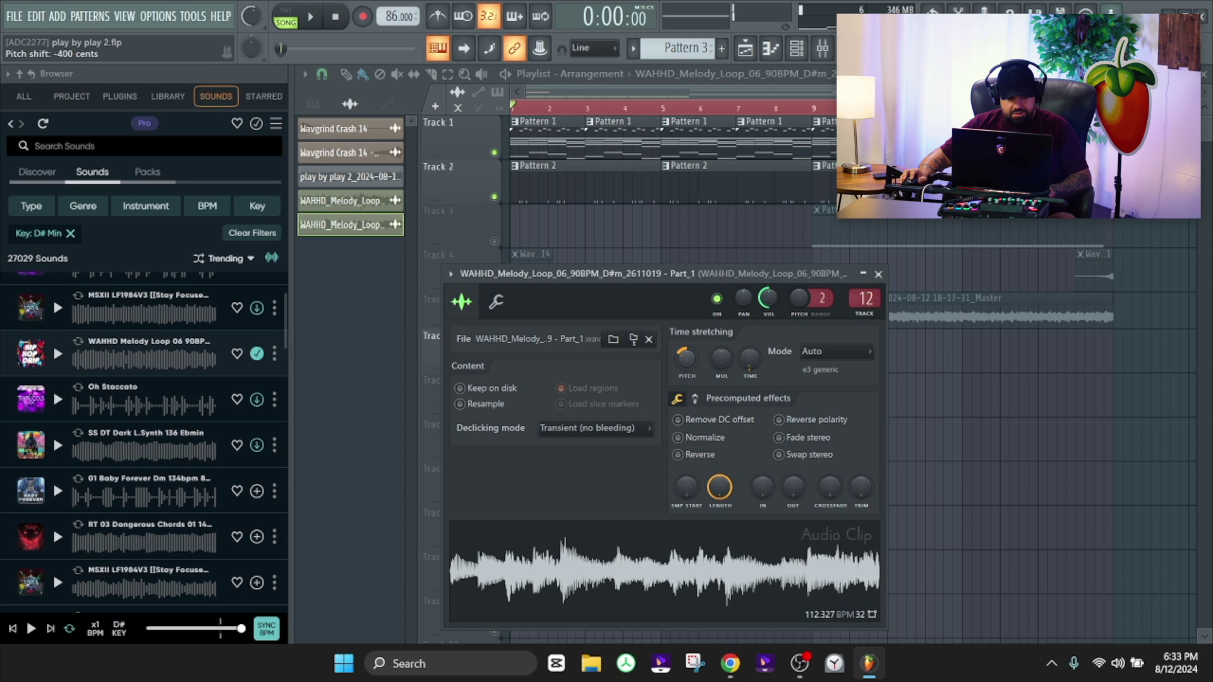
{"action": "key", "text": "Escape"}
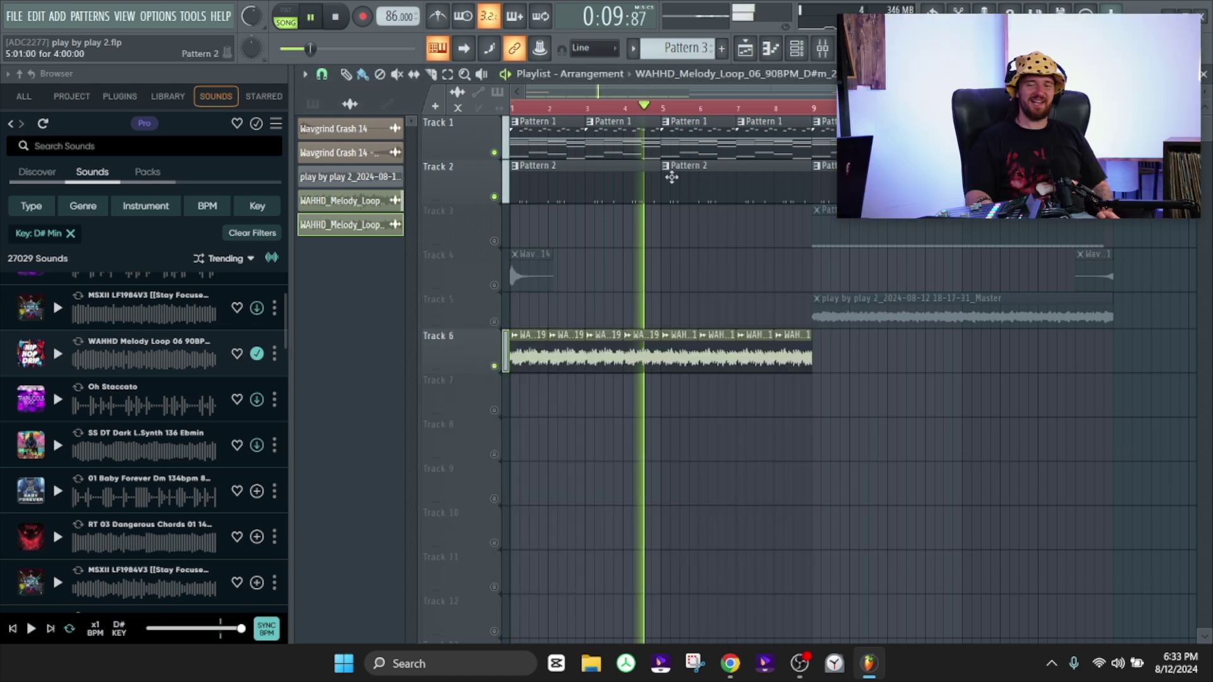
{"action": "scroll", "coordinate": [652, 315], "scroll_direction": "up", "scroll_amount": 5}
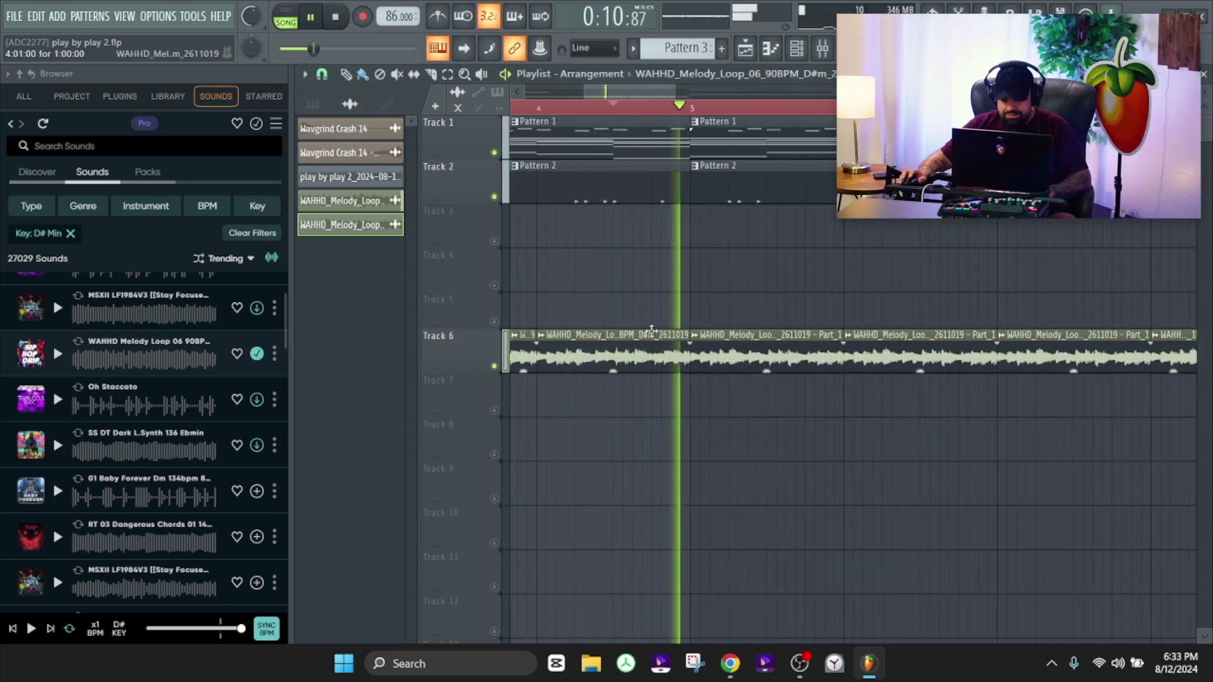
{"action": "key", "text": "space"}
Reset the unique melody sample's pitch shift and audition it at +300 and +400 cents from bar 4
{"action": "double_click", "coordinate": [653, 345]}
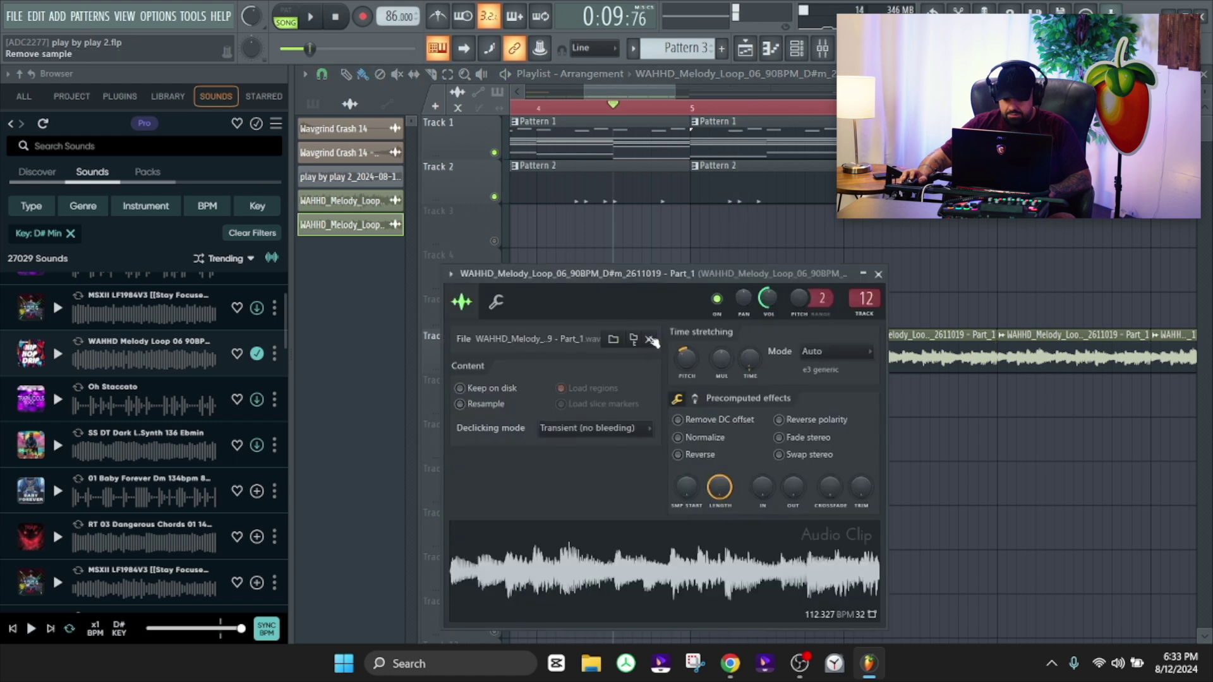
{"action": "left_click", "coordinate": [687, 359], "text": "alt"}
{"action": "key", "text": "space"}
{"action": "key", "text": "space"}
{"action": "left_click_drag", "start_coordinate": [687, 360], "coordinate": [686, 347]}
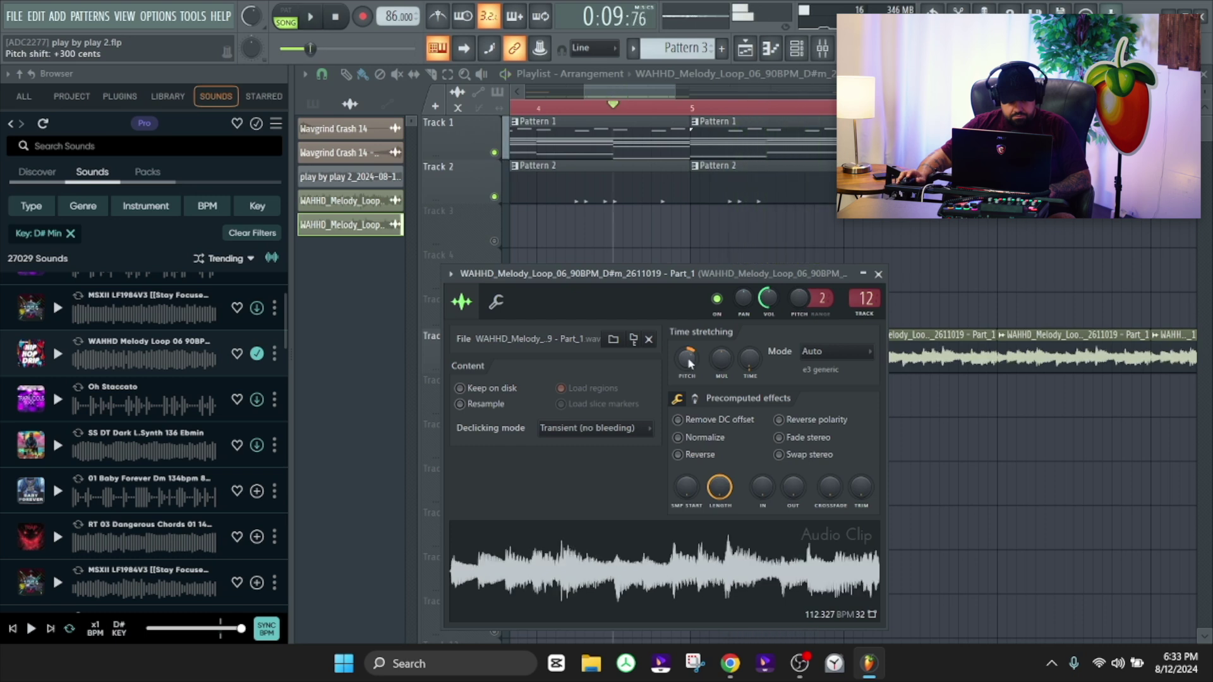
{"action": "key", "text": "space"}
{"action": "key", "text": "space"}
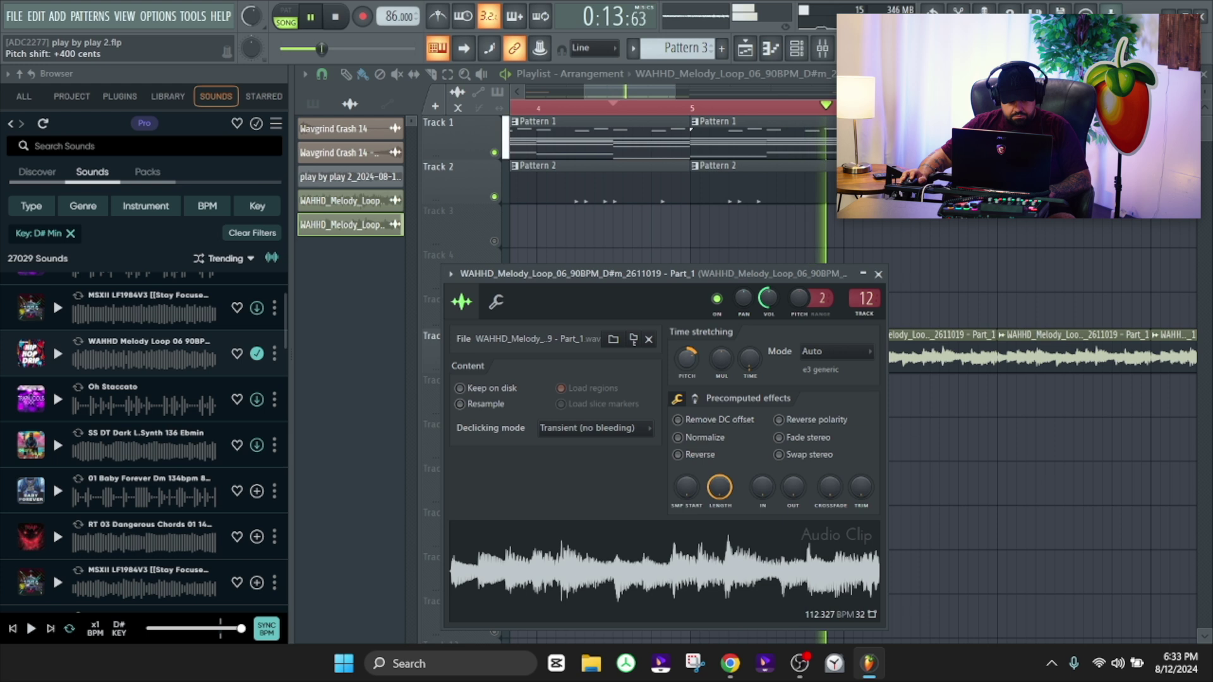
Set the unique melody sample's pitch shift to +500 cents, play it into bar 5, and close its channel settings
{"action": "left_click_drag", "start_coordinate": [686, 358], "coordinate": [687, 353]}
{"action": "key", "text": "space"}
{"action": "key", "text": "space"}
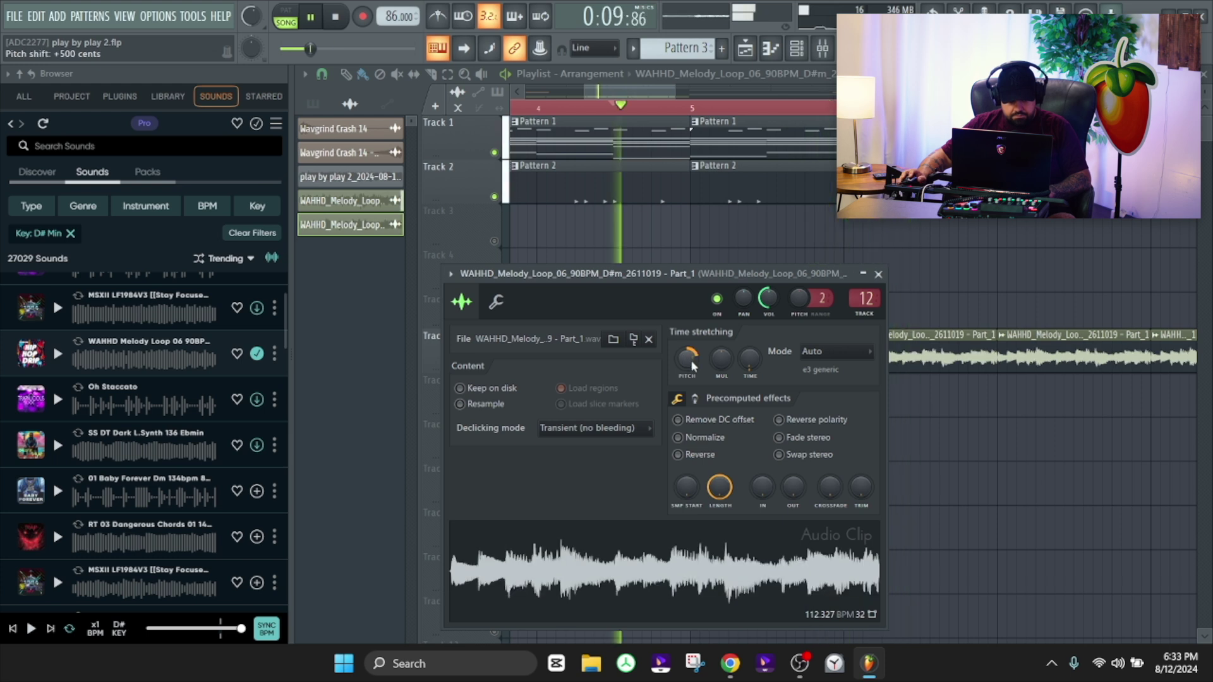
{"action": "left_click_drag", "start_coordinate": [685, 280], "coordinate": [683, 291]}
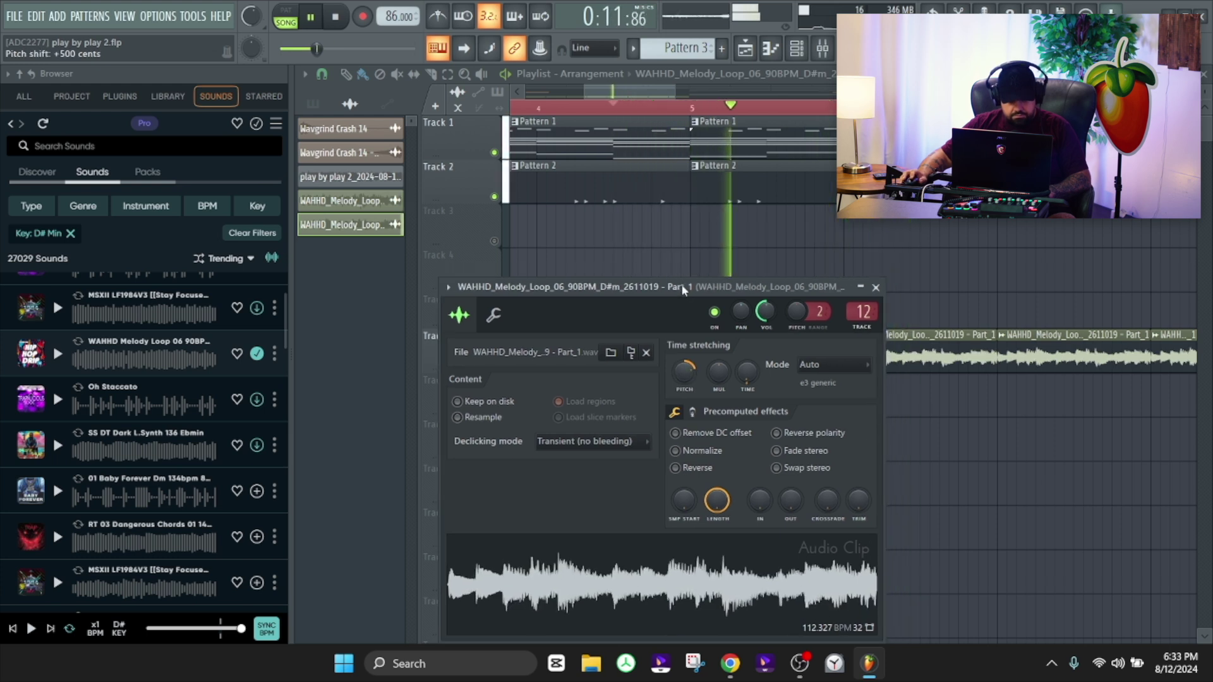
{"action": "key", "text": "space"}
{"action": "left_click", "coordinate": [876, 288]}
{"action": "scroll", "coordinate": [775, 271], "scroll_direction": "down", "scroll_amount": 5}
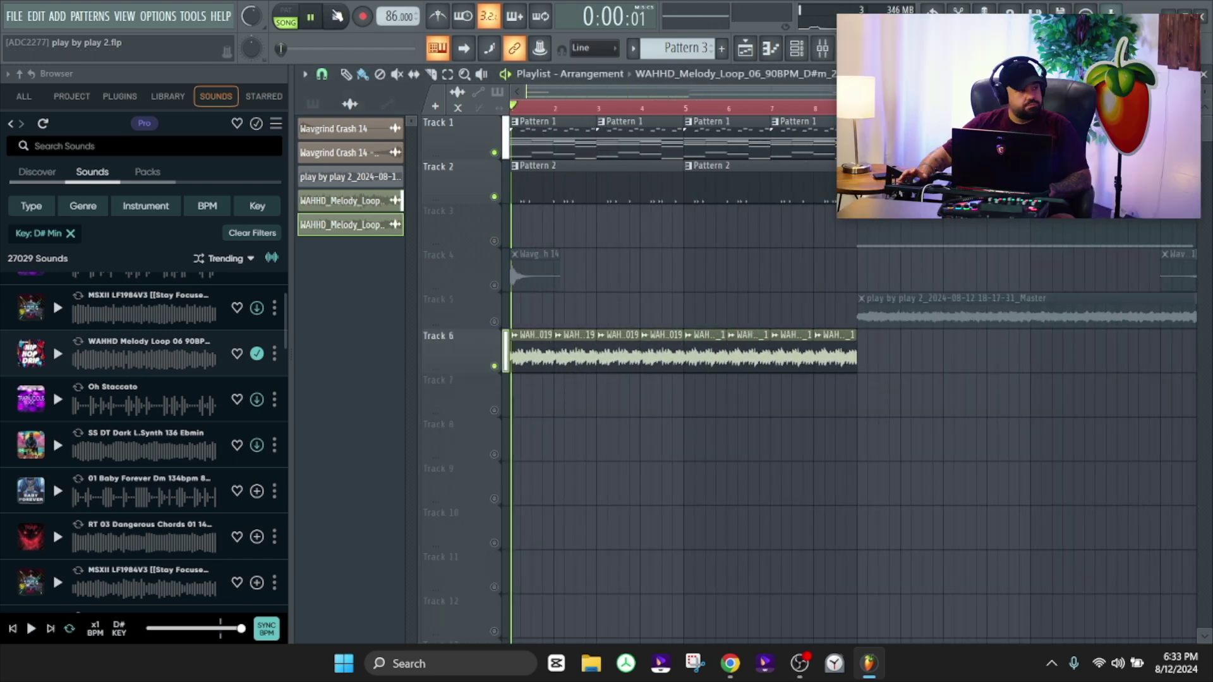
Set the unique melody sample to Stretch mode with a pitch range of 12 and a channel pitch of -1200 cents
{"action": "scroll", "coordinate": [712, 388], "scroll_direction": "up", "scroll_amount": 3}
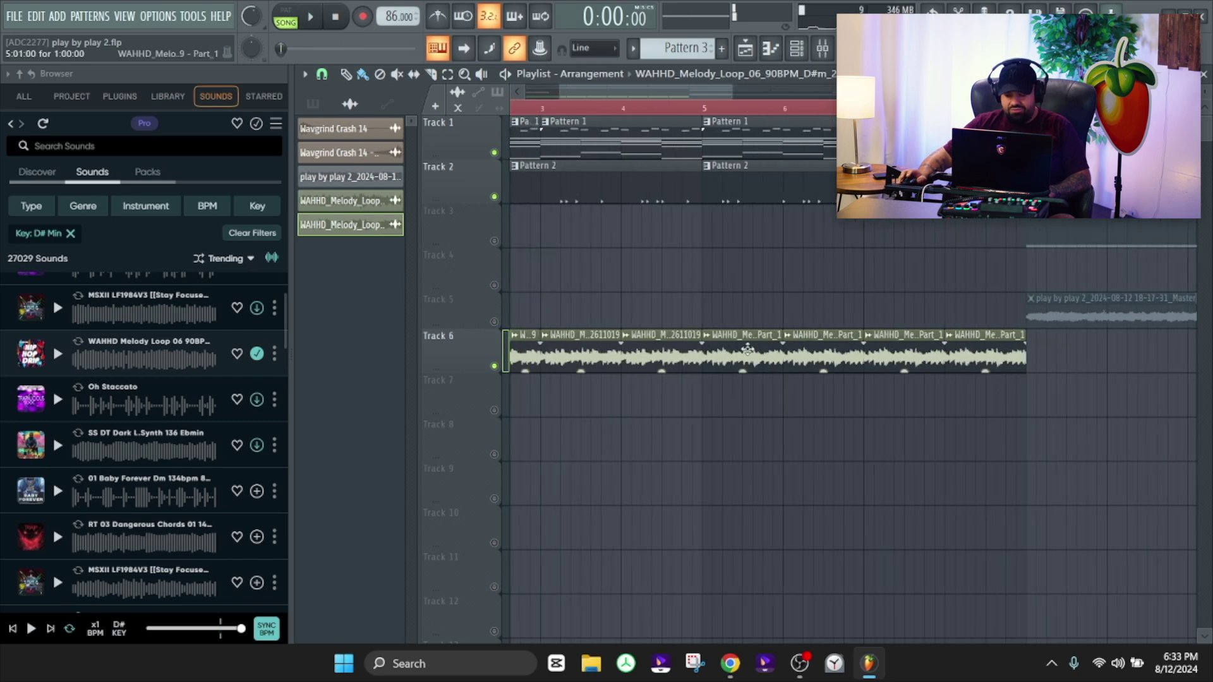
{"action": "scroll", "coordinate": [685, 371], "scroll_direction": "down", "scroll_amount": 2}
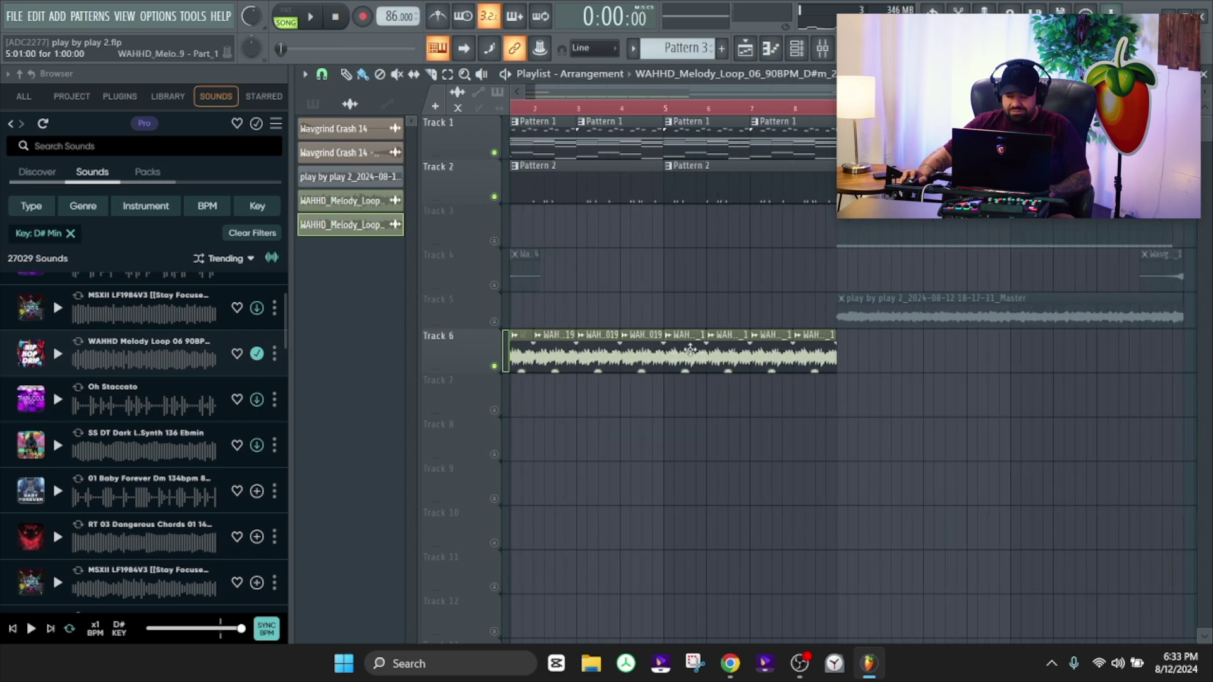
{"action": "double_click", "coordinate": [690, 350]}
{"action": "left_click_drag", "start_coordinate": [706, 298], "coordinate": [661, 254]}
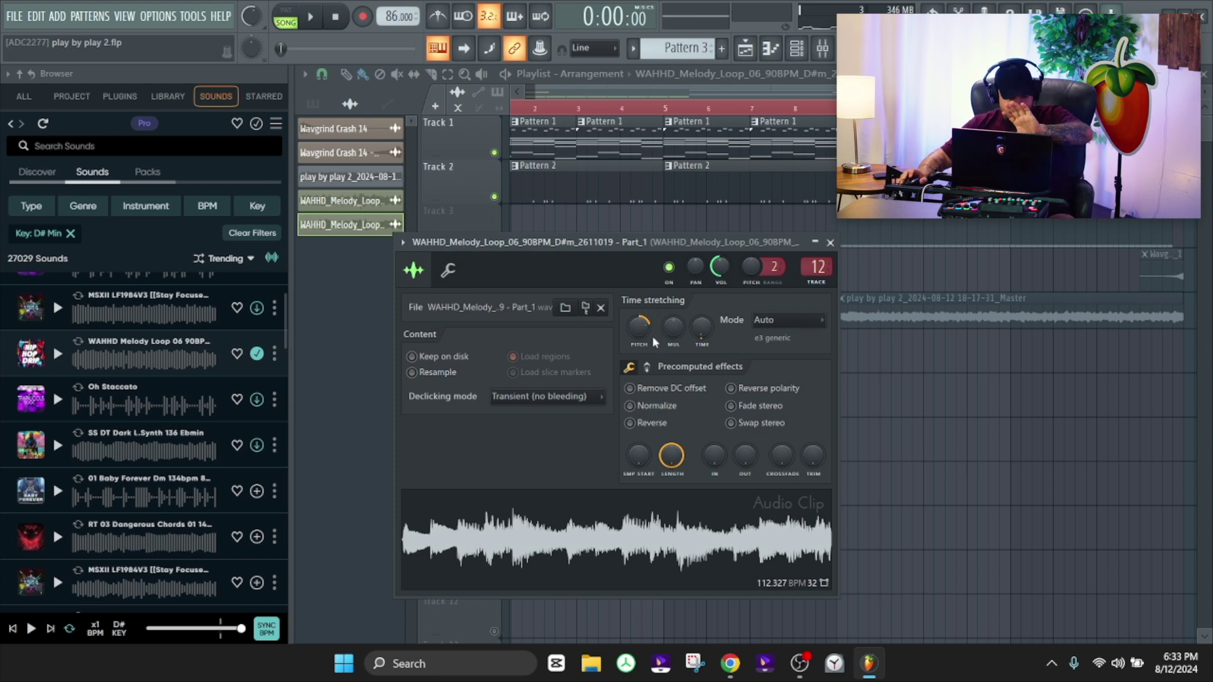
{"action": "left_click", "coordinate": [784, 323]}
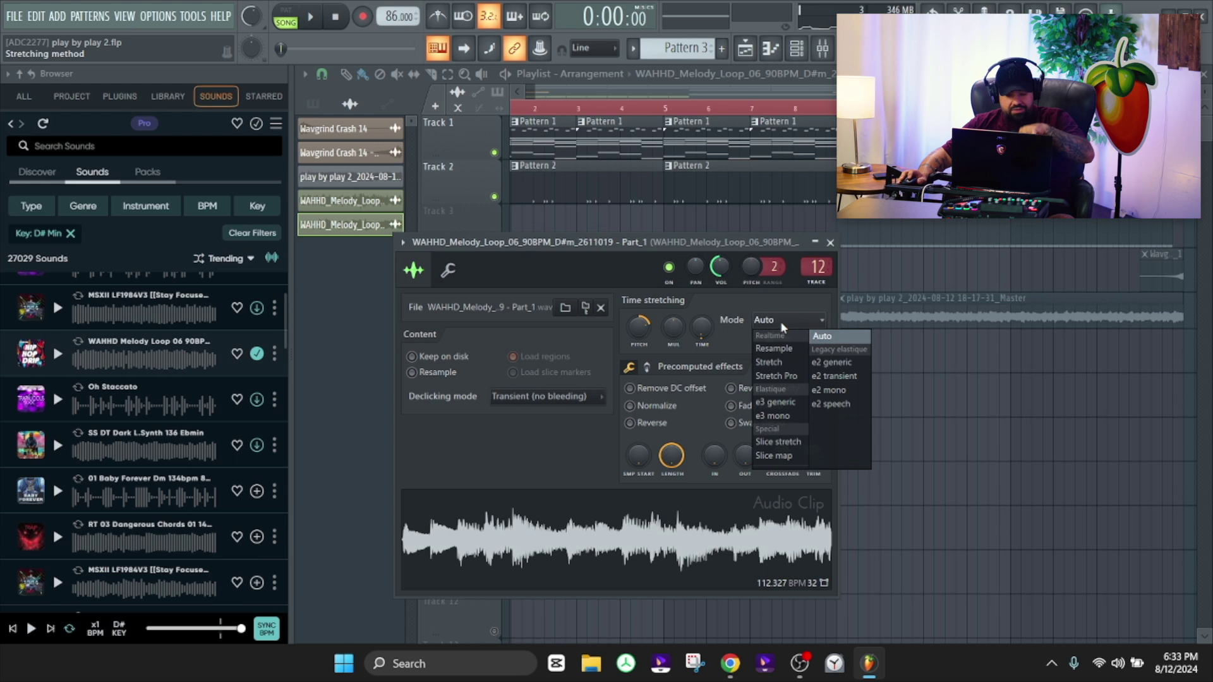
{"action": "left_click", "coordinate": [779, 363]}
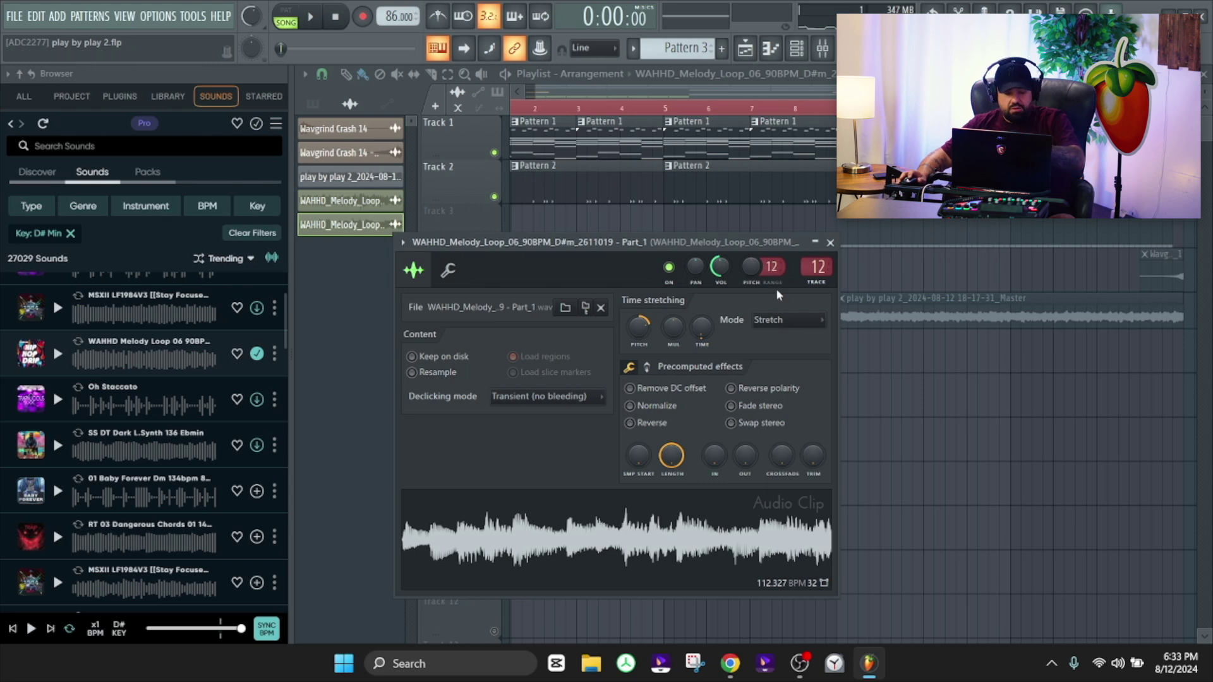
{"action": "left_click_drag", "start_coordinate": [753, 265], "coordinate": [753, 329]}
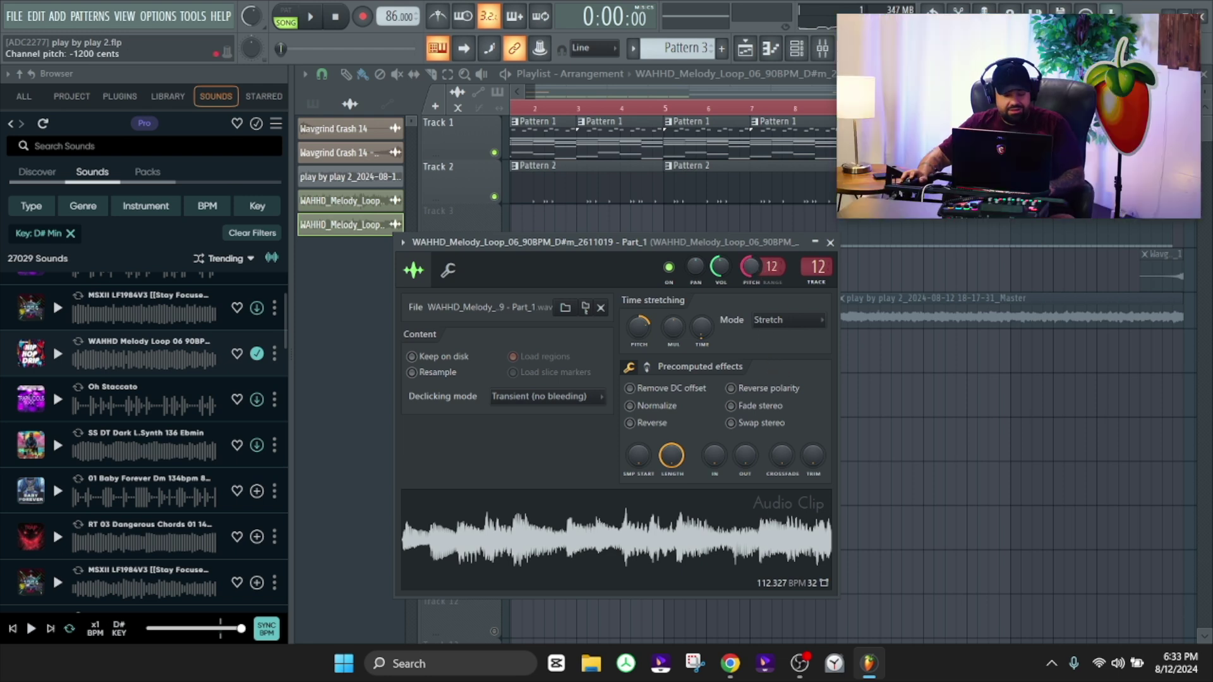
{"action": "key", "text": "Escape"}
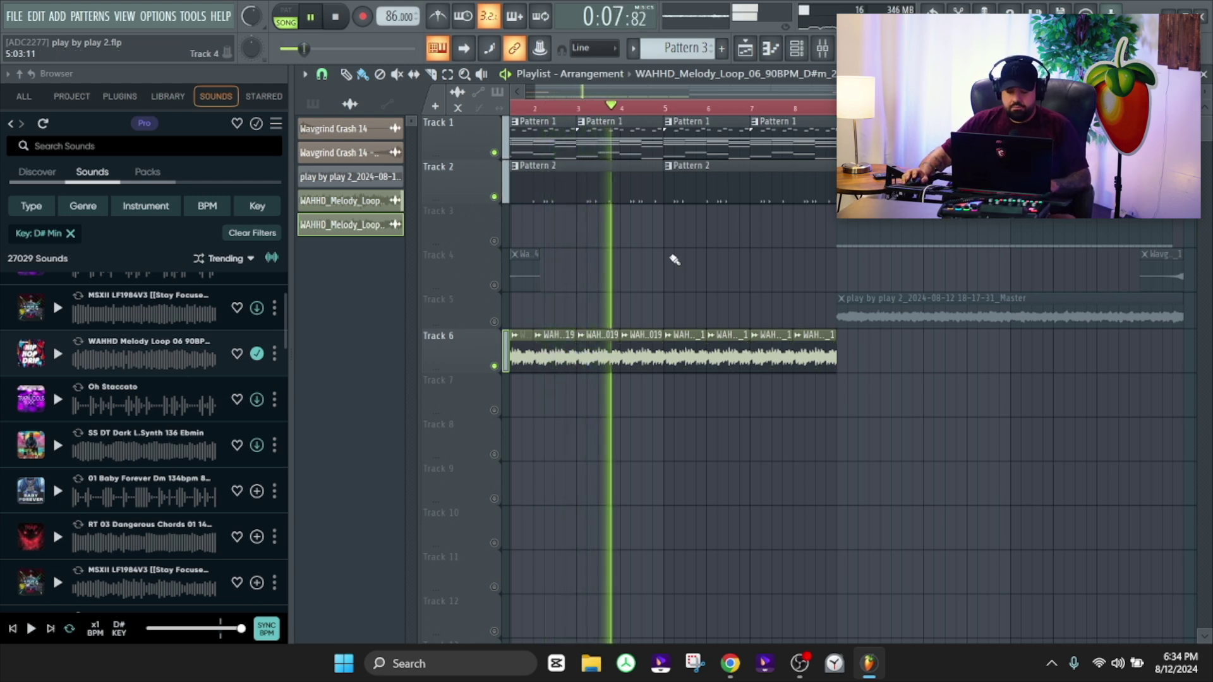
Play the arrangement and unmute Tracks 3, 4 and 5 to hear them with the melody loop, then stop playback
{"action": "left_click_drag", "start_coordinate": [644, 267], "coordinate": [707, 266]}
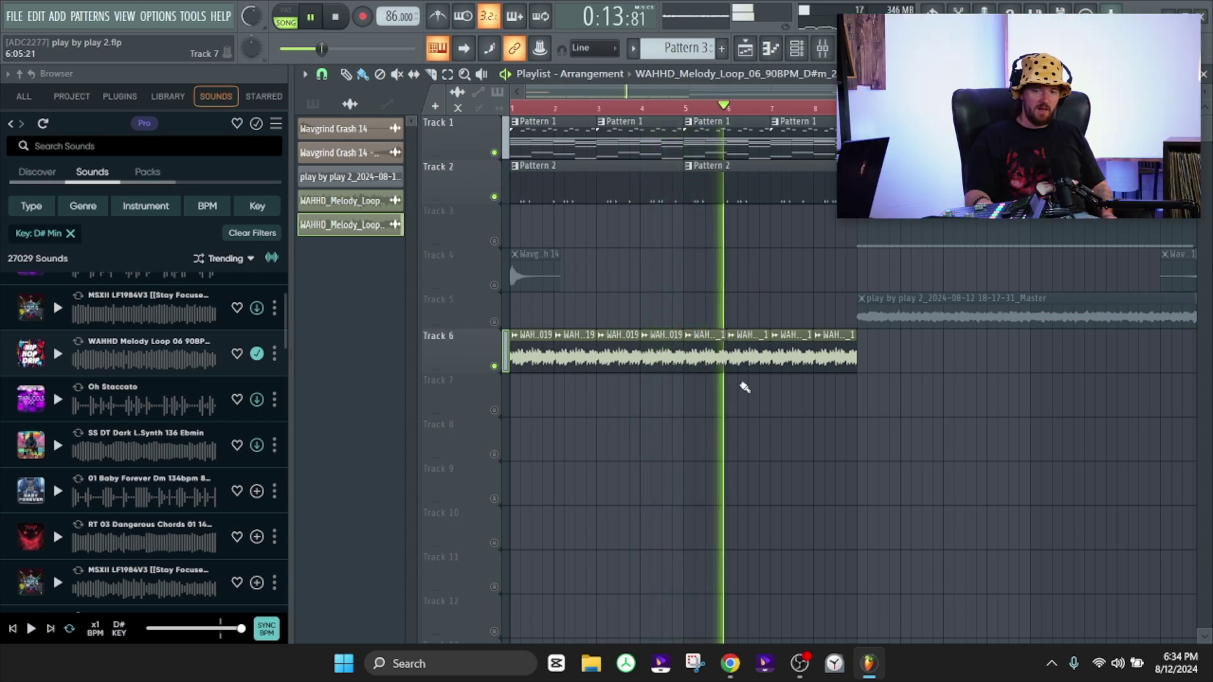
{"action": "scroll", "coordinate": [689, 429], "scroll_direction": "down", "scroll_amount": 2}
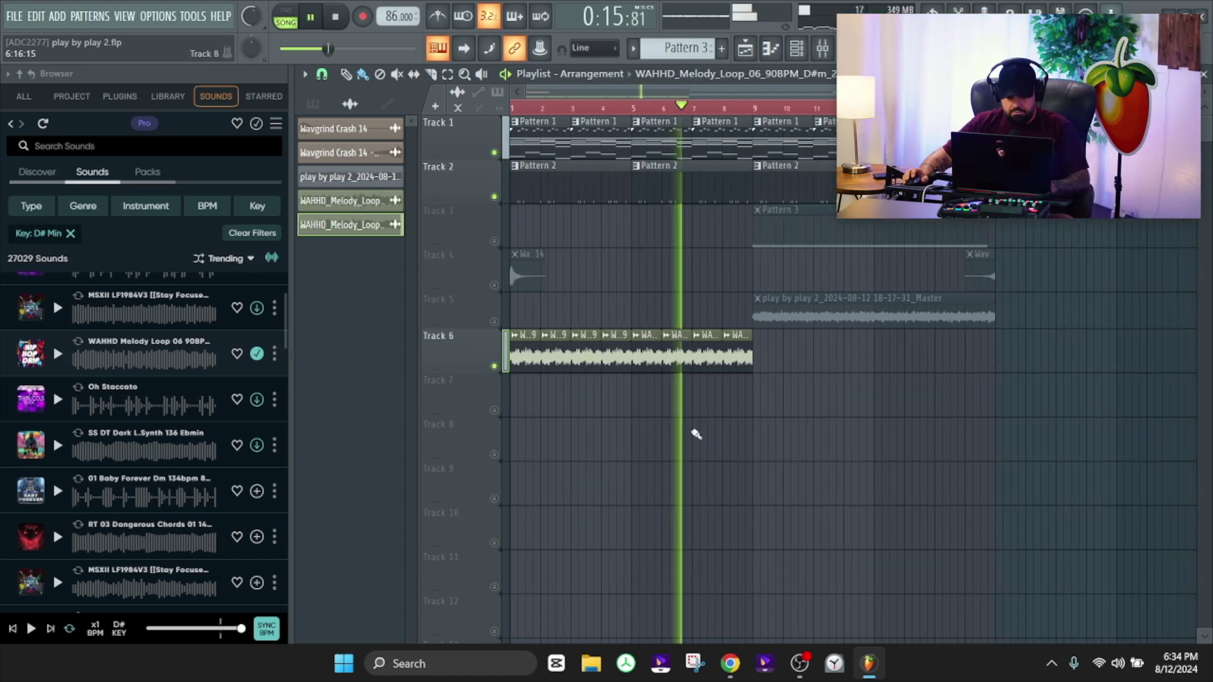
{"action": "scroll", "coordinate": [617, 433], "scroll_direction": "up", "scroll_amount": 2}
{"action": "left_click", "coordinate": [494, 285]}
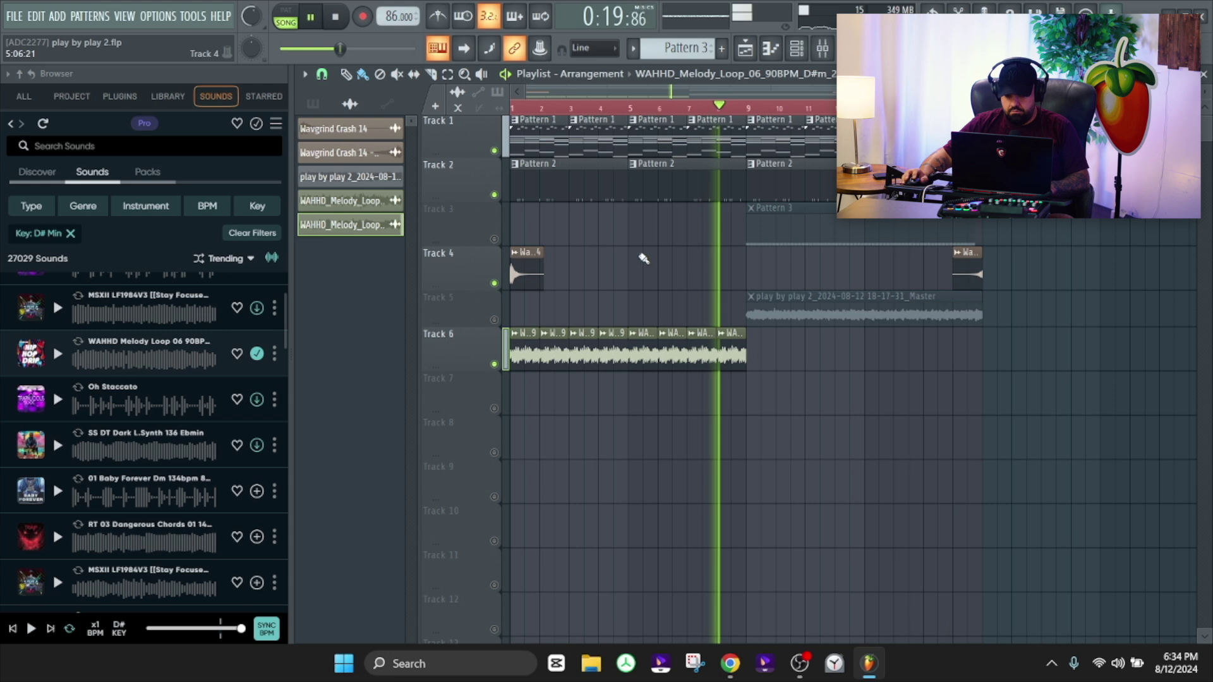
{"action": "left_click", "coordinate": [494, 239]}
{"action": "left_click", "coordinate": [494, 319]}
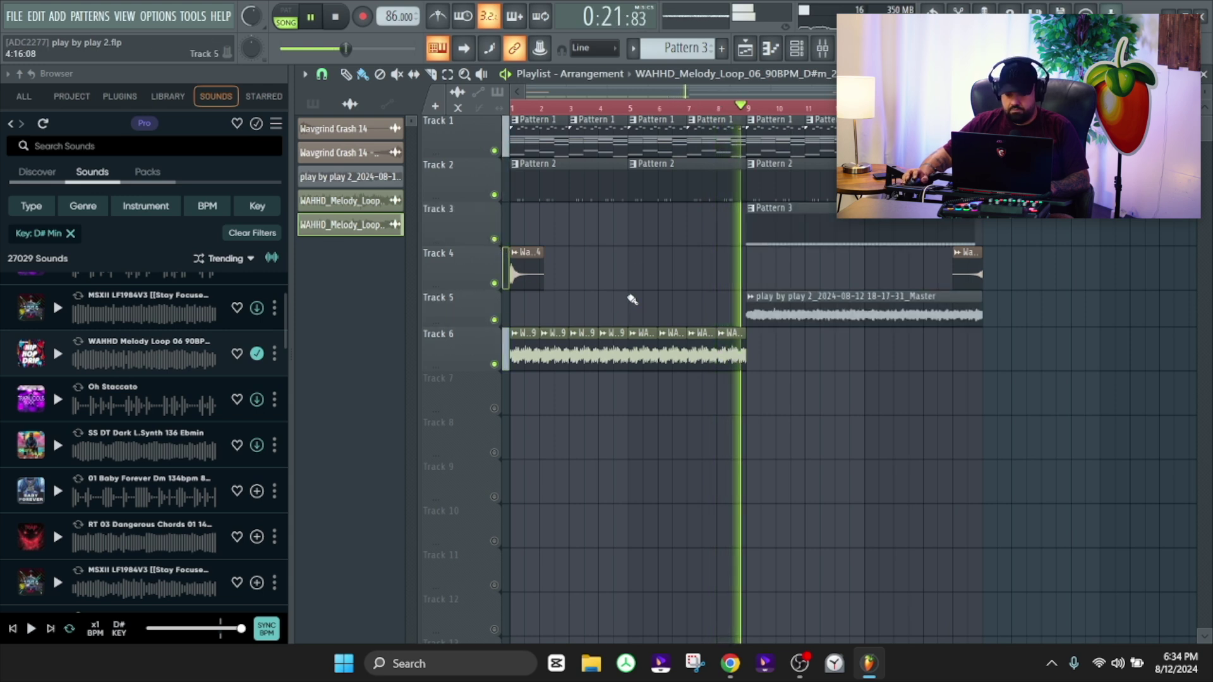
{"action": "scroll", "coordinate": [631, 295], "scroll_direction": "down", "scroll_amount": 1}
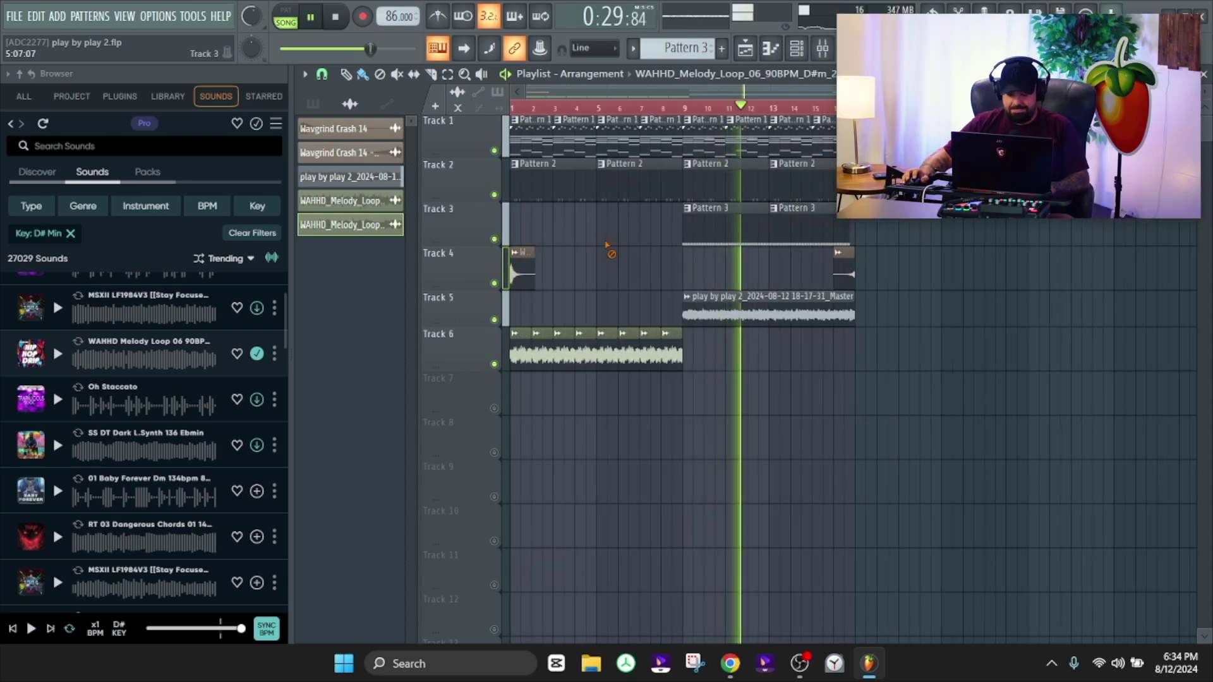
{"action": "key", "text": "space"}
Move all the clips on Tracks 2 to 6 down three tracks to free space below Track 1
{"action": "left_click_drag", "start_coordinate": [894, 155], "coordinate": [417, 458]}
{"action": "left_click_drag", "start_coordinate": [553, 185], "coordinate": [543, 318]}
{"action": "left_click", "coordinate": [616, 209]}
{"action": "scroll", "coordinate": [521, 194], "scroll_direction": "up", "scroll_amount": 2}
{"action": "scroll", "coordinate": [525, 189], "scroll_direction": "down", "scroll_amount": 1}
Split Pattern 1 by channel into separate patterns
{"action": "left_click", "coordinate": [537, 143]}
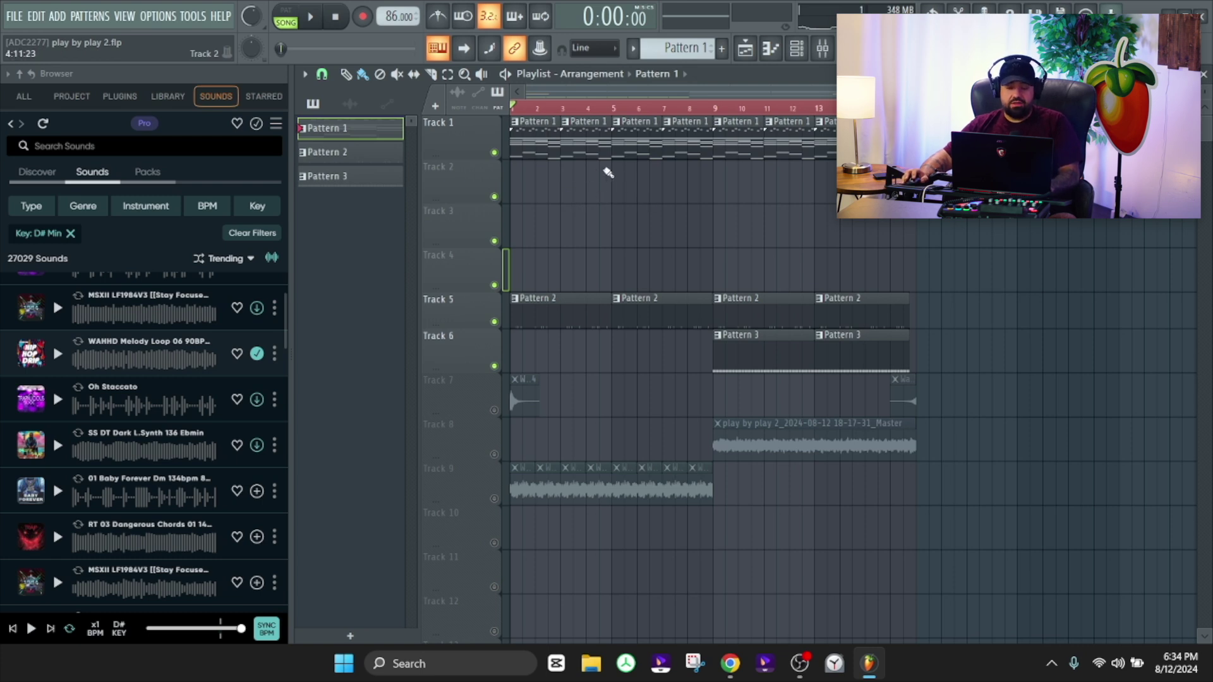
{"action": "left_click", "coordinate": [681, 48]}
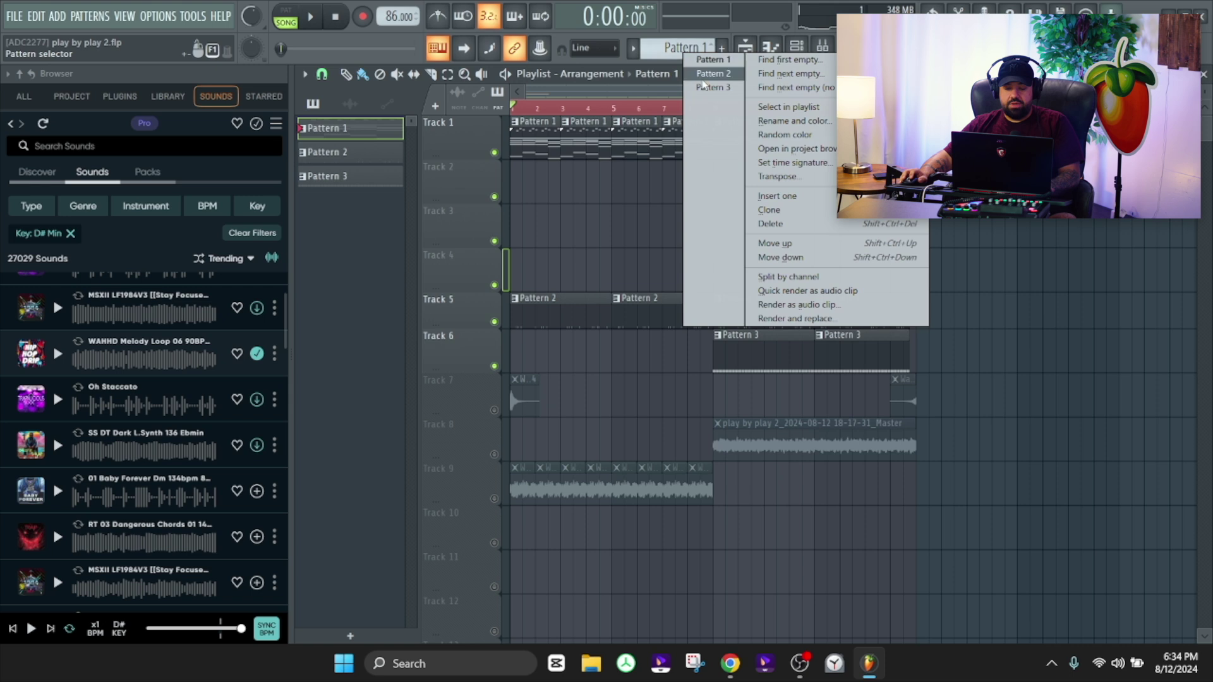
{"action": "left_click", "coordinate": [783, 277]}
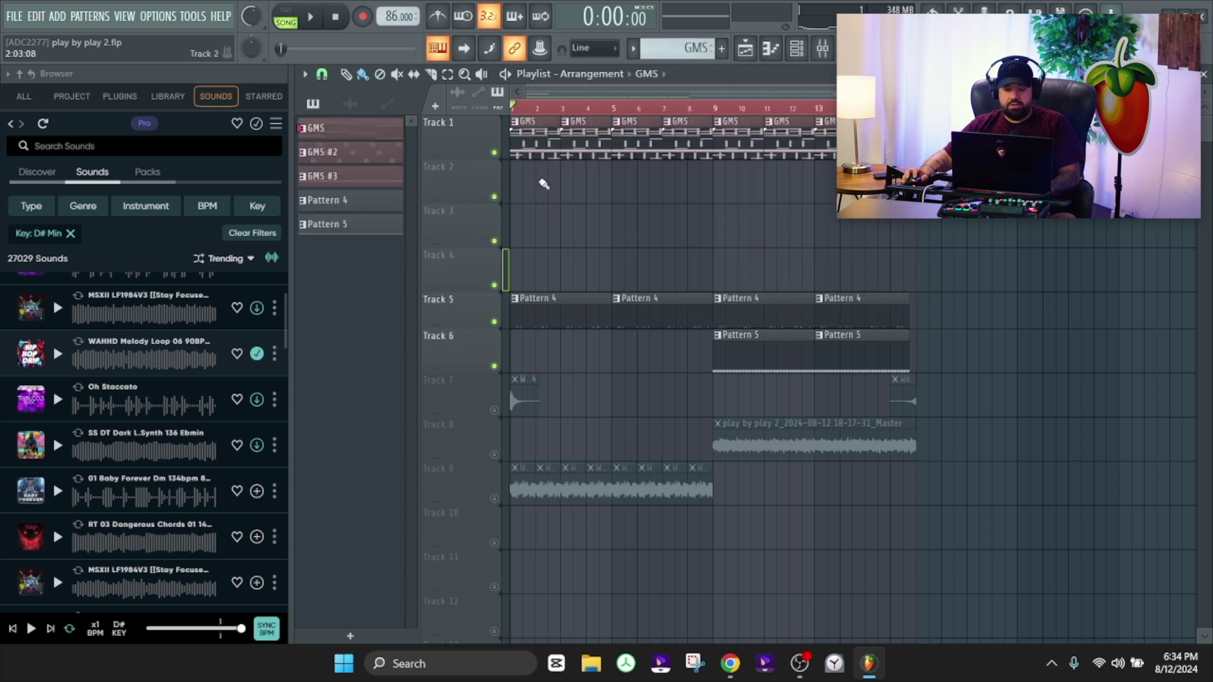
Move the clips on Tracks 5 to 9 down two tracks and place GMS, GMS #2 and GMS #3 at bar 1 on Tracks 2, 3 and 4
{"action": "left_click_drag", "start_coordinate": [963, 293], "coordinate": [503, 411]}
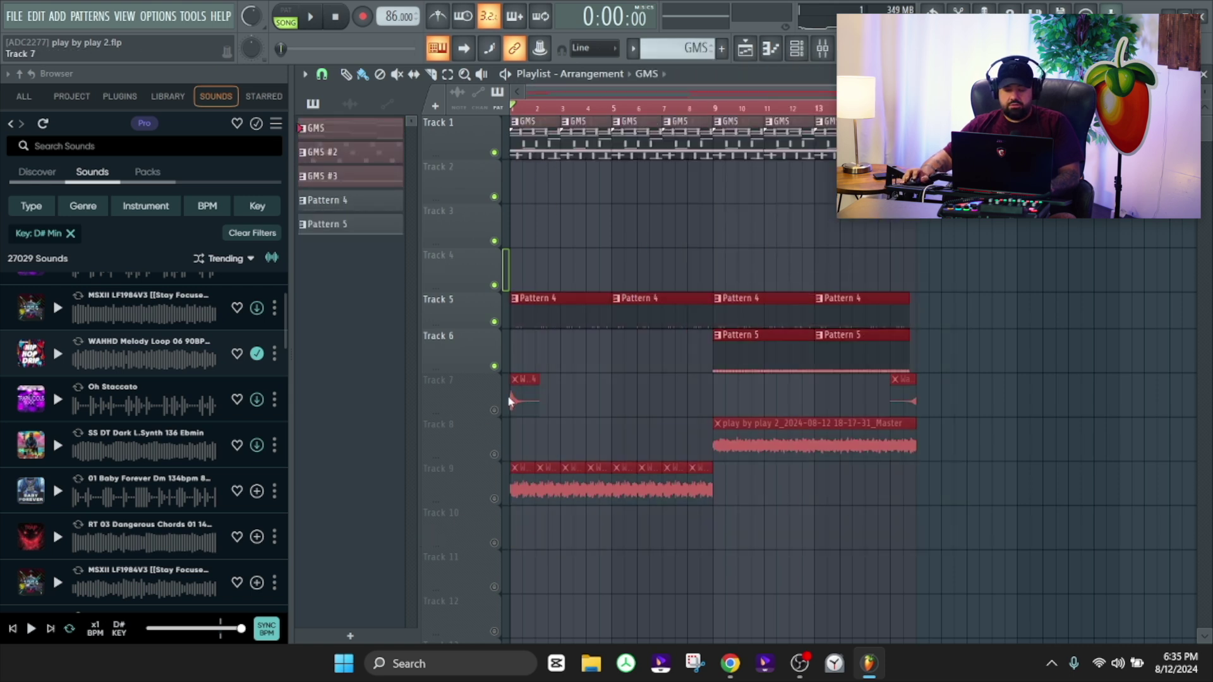
{"action": "left_click_drag", "start_coordinate": [569, 307], "coordinate": [569, 388]}
{"action": "left_click_drag", "start_coordinate": [525, 152], "coordinate": [525, 212]}
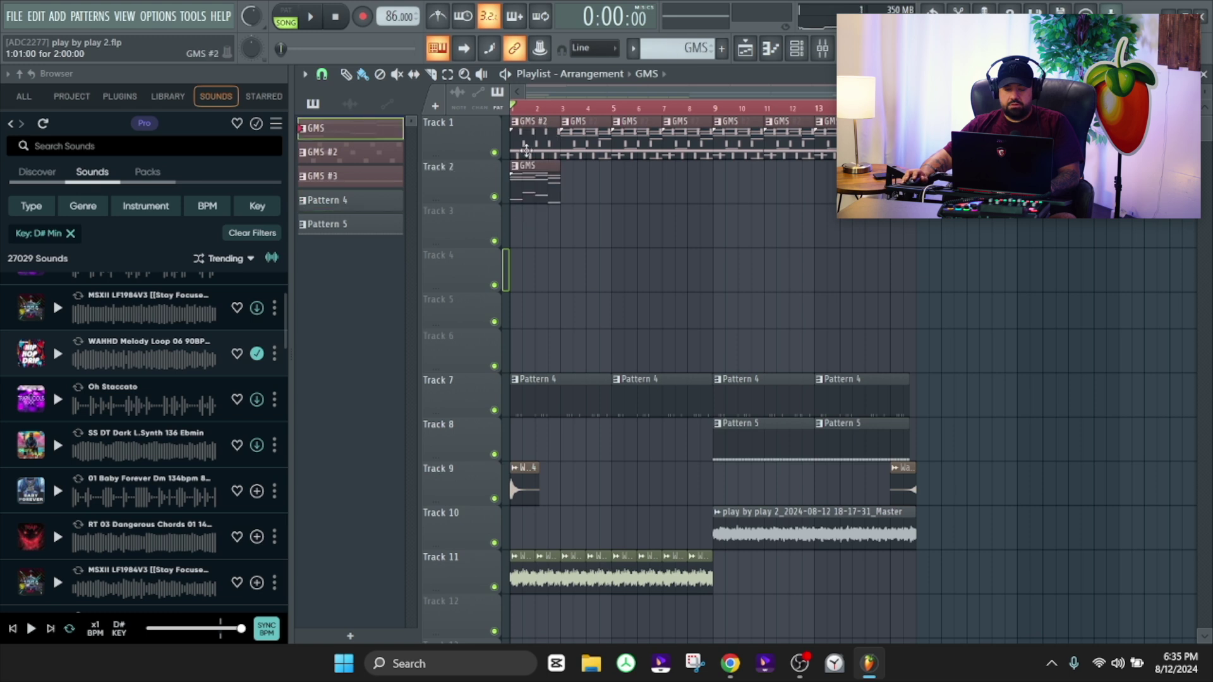
{"action": "left_click_drag", "start_coordinate": [520, 157], "coordinate": [519, 289]}
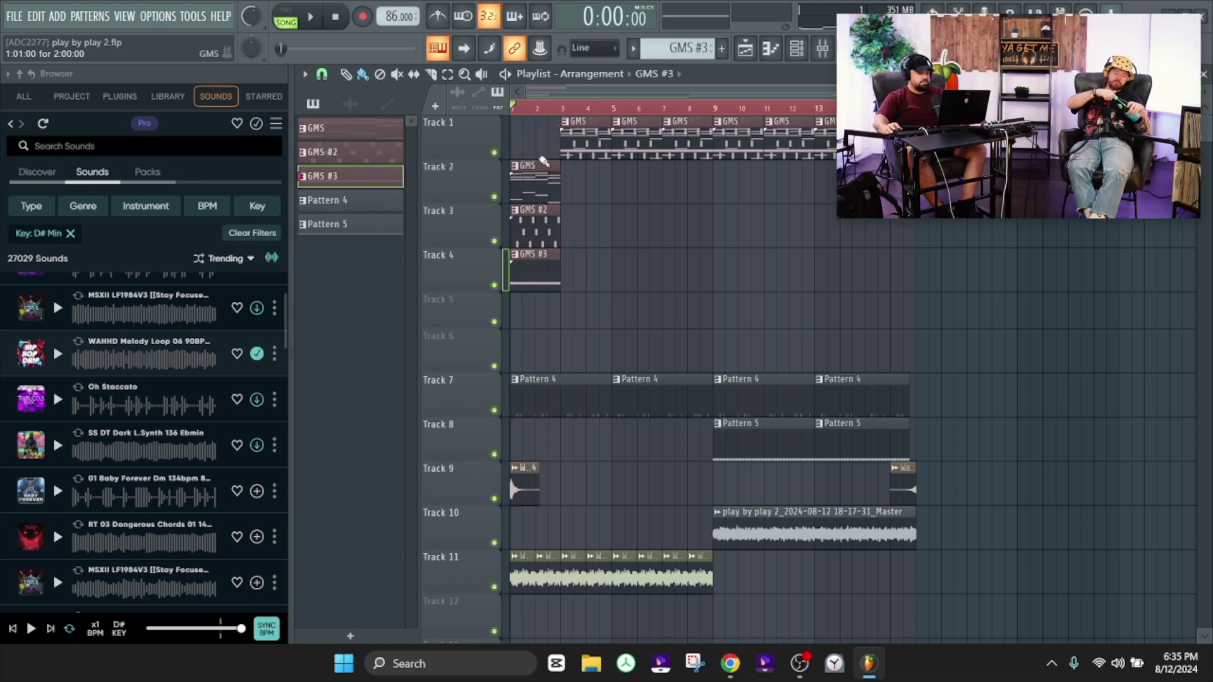
Clear the leftover GMS clips from Track 1 and repeat the three split clips on Tracks 2 to 4 seven times through bar 16
{"action": "left_click_drag", "start_coordinate": [574, 144], "coordinate": [891, 145]}
{"action": "left_click_drag", "start_coordinate": [614, 183], "coordinate": [527, 254]}
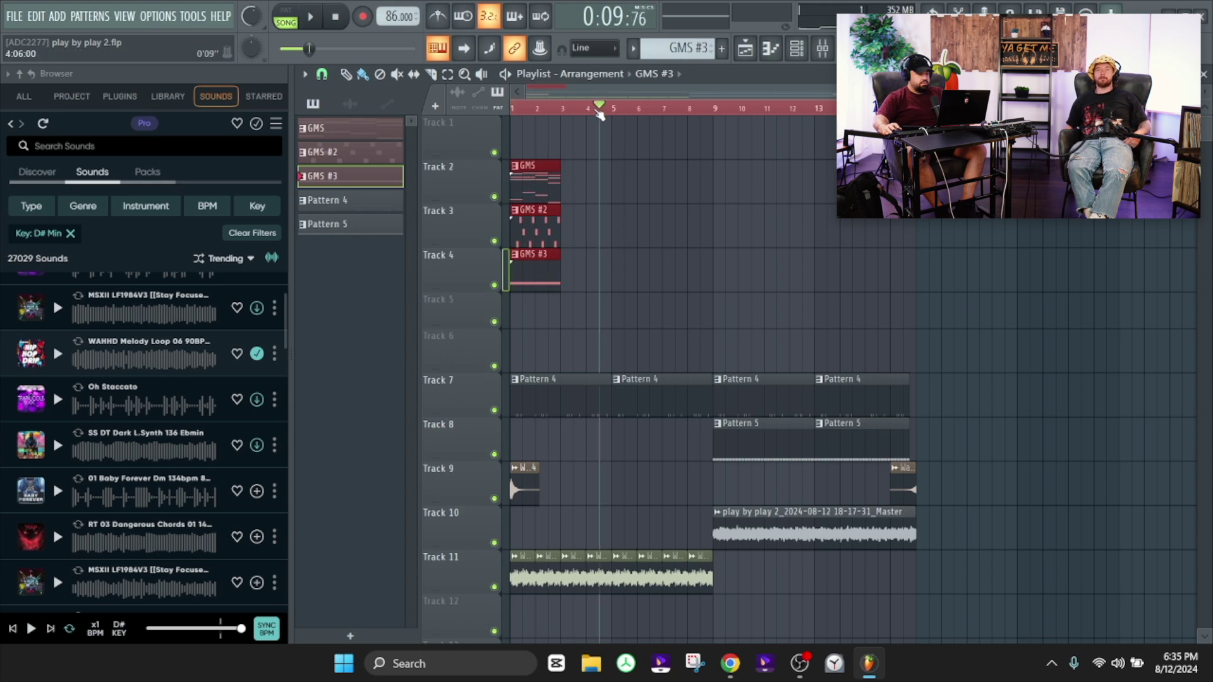
{"action": "key", "text": "ctrl+b"}
{"action": "key", "text": "ctrl+b"}
{"action": "key", "text": "ctrl+b"}
{"action": "key", "text": "ctrl+b"}
{"action": "key", "text": "ctrl+b"}
{"action": "key", "text": "ctrl+b"}
{"action": "key", "text": "ctrl+b"}
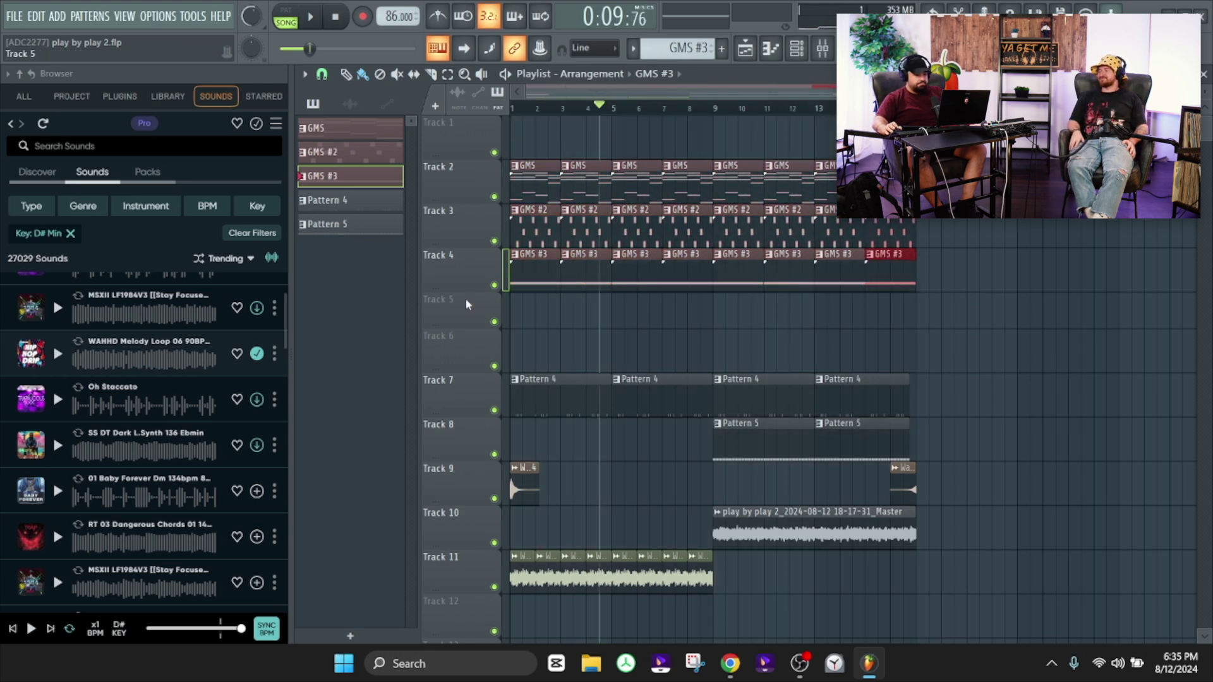
{"action": "left_click", "coordinate": [972, 306]}
Delete the GMS #2 clips on Track 3 in the first eight bars
{"action": "scroll", "coordinate": [972, 318], "scroll_direction": "down", "scroll_amount": 1}
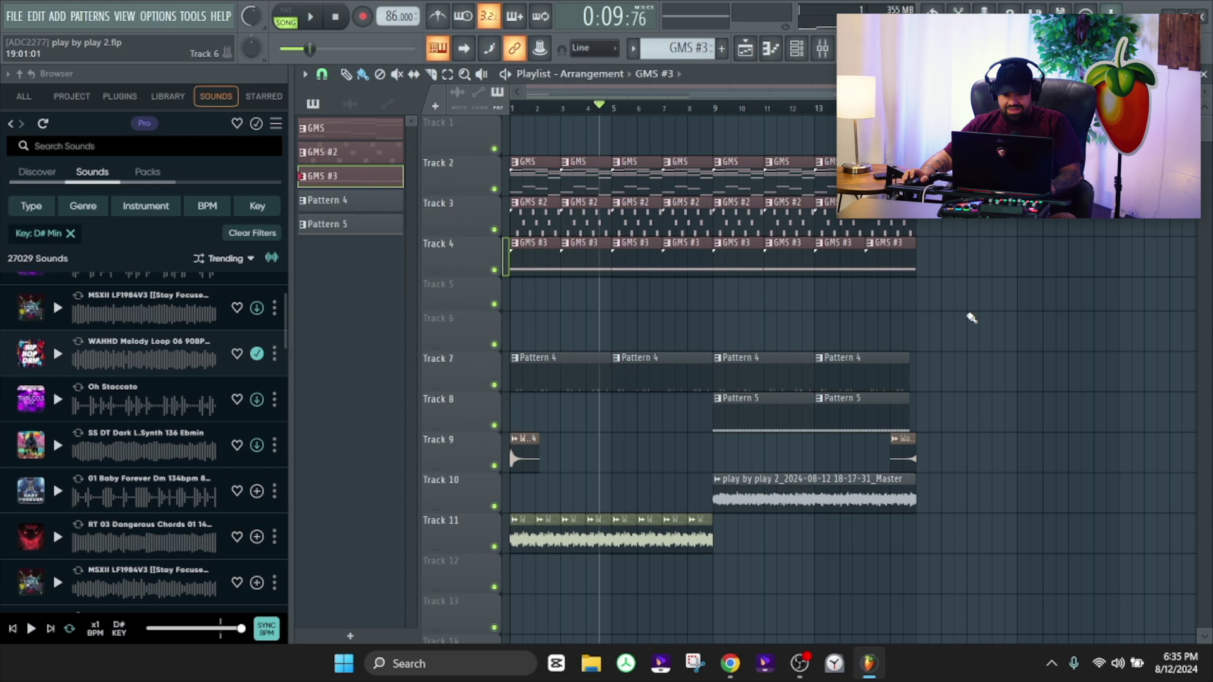
{"action": "right_click", "coordinate": [537, 227]}
{"action": "right_click", "coordinate": [587, 224]}
{"action": "right_click", "coordinate": [638, 221]}
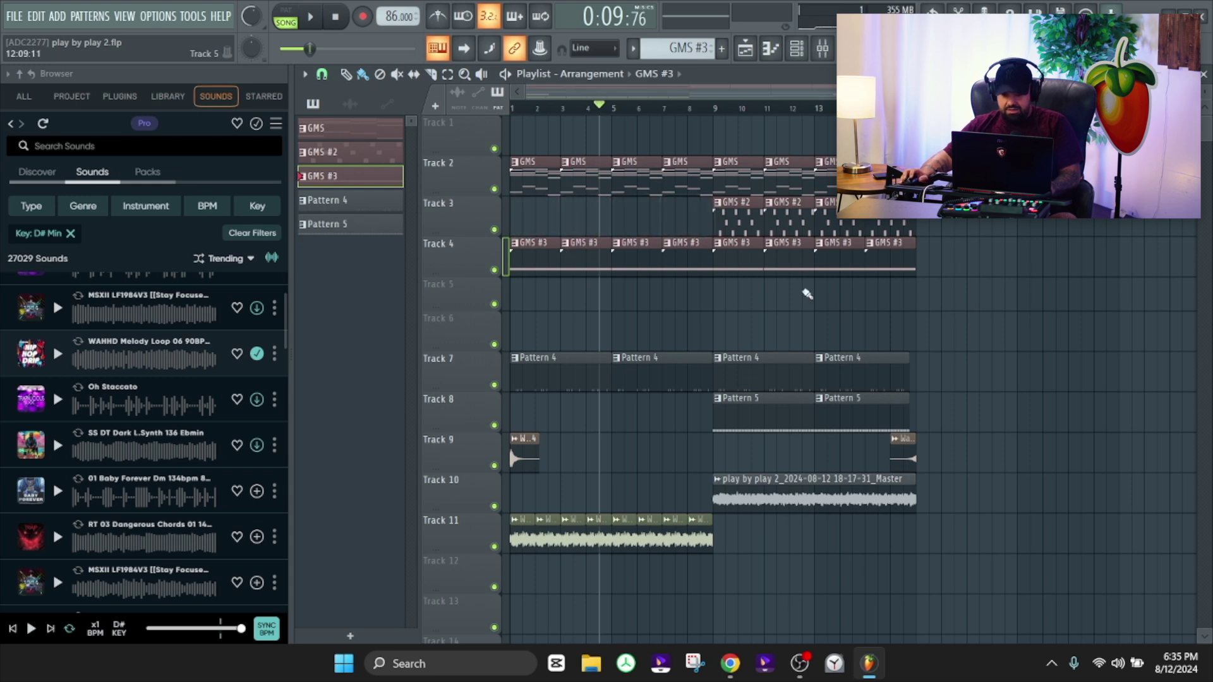
Play the arrangement, make the Track 2 GMS clip at bar 9 unique, and replace the clips at bars 11, 13 and 15 with that variation
{"action": "scroll", "coordinate": [863, 341], "scroll_direction": "down", "scroll_amount": 2}
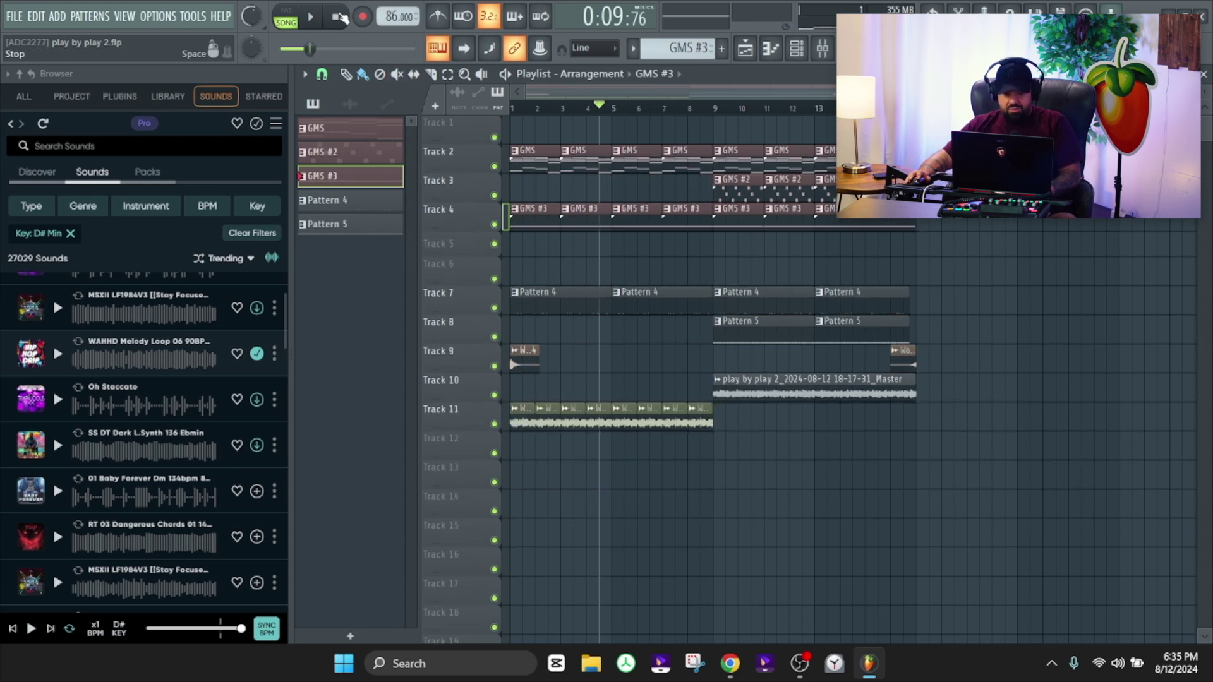
{"action": "key", "text": "space"}
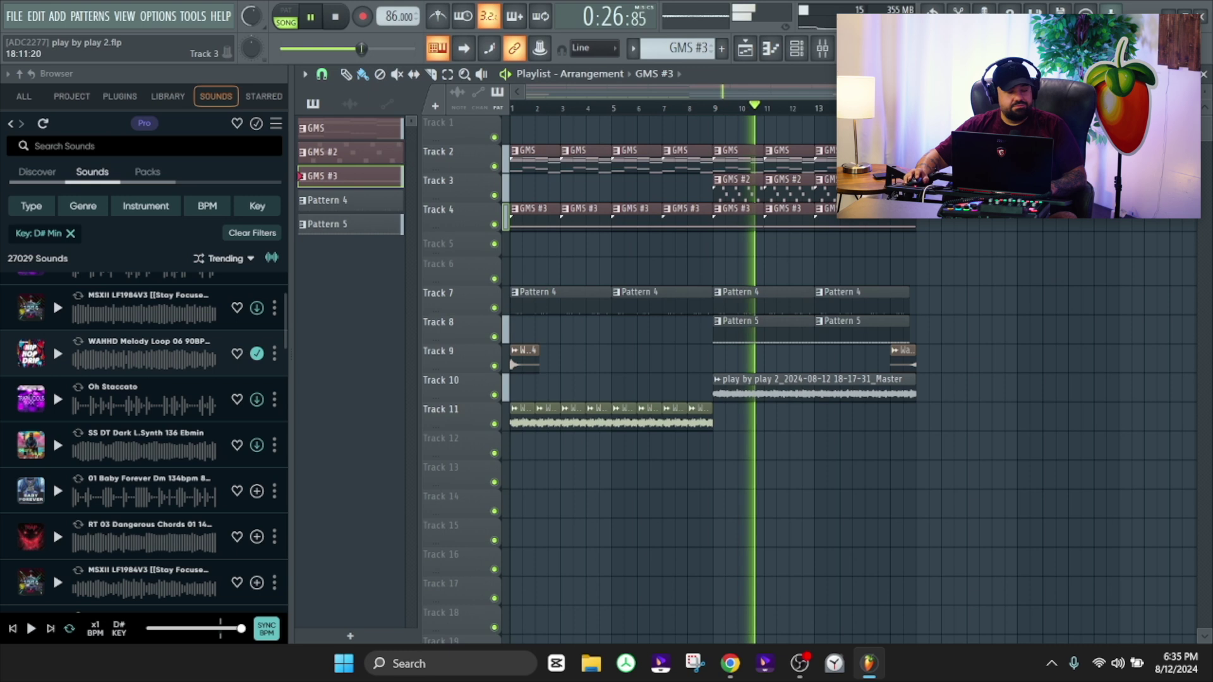
{"action": "scroll", "coordinate": [836, 235], "scroll_direction": "up", "scroll_amount": 3}
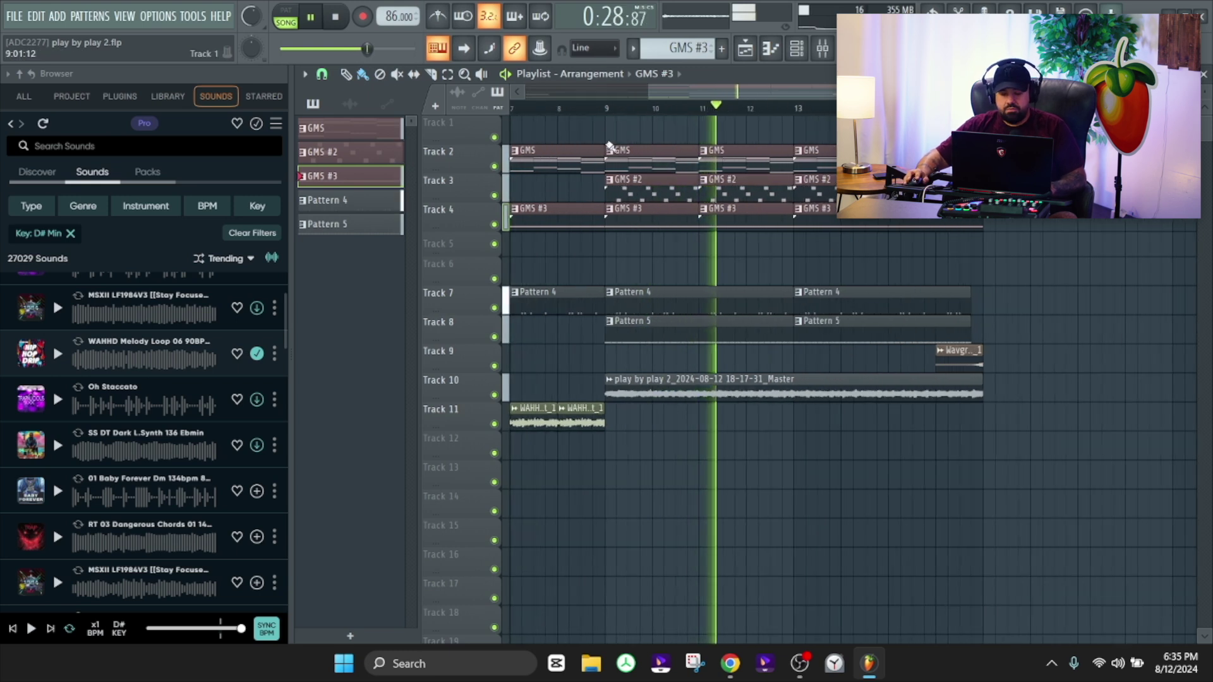
{"action": "left_click", "coordinate": [611, 149]}
{"action": "left_click", "coordinate": [638, 292]}
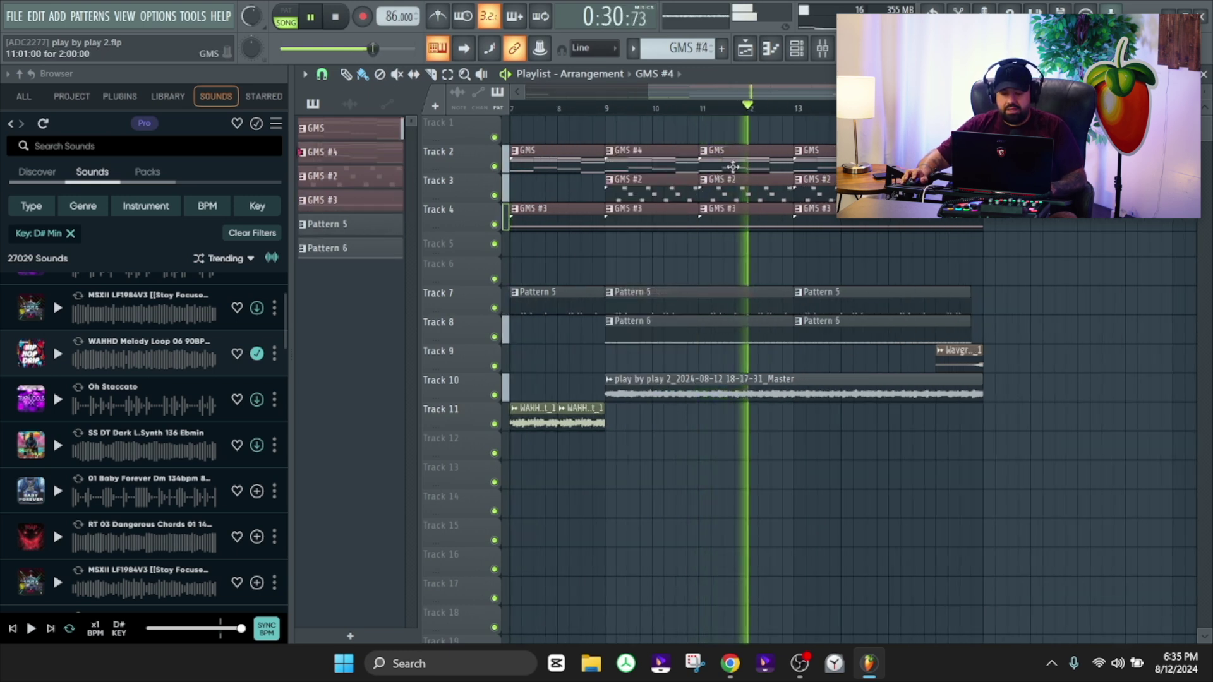
{"action": "right_click", "coordinate": [733, 167]}
{"action": "right_click", "coordinate": [819, 163]}
{"action": "key", "text": "space"}
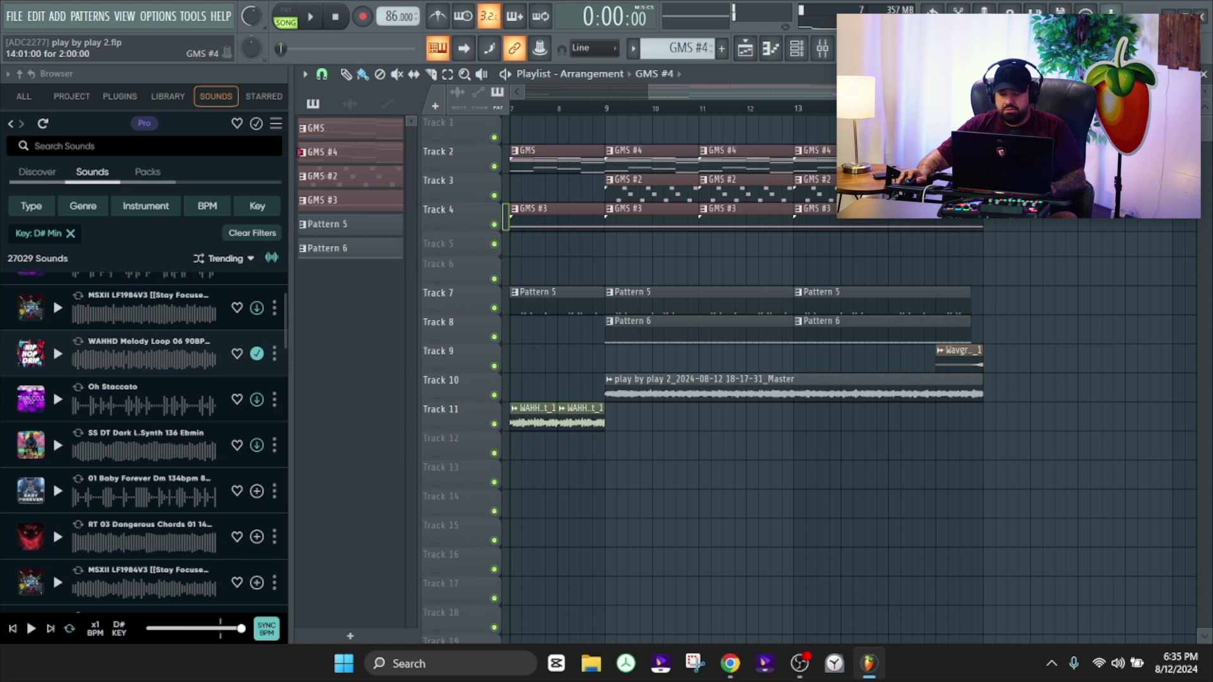
Open the GMS #4 pattern's notes and shorten all the chords to about half a beat
{"action": "double_click", "coordinate": [588, 166]}
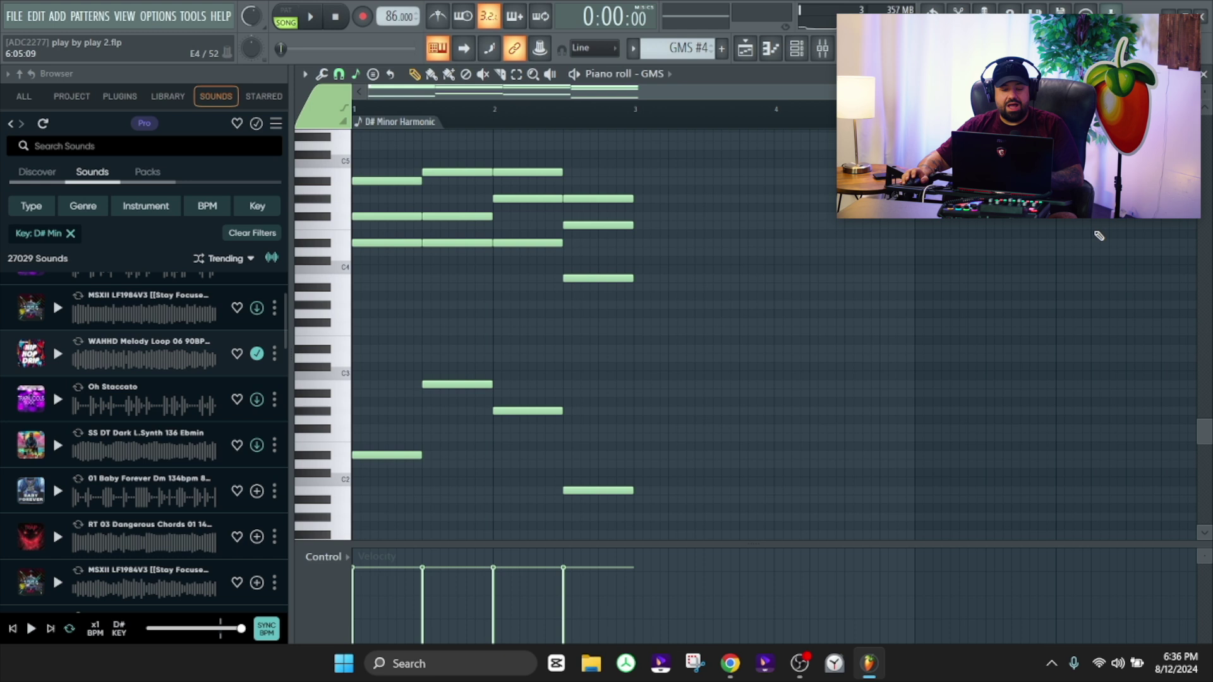
{"action": "left_click_drag", "start_coordinate": [658, 521], "coordinate": [365, 155]}
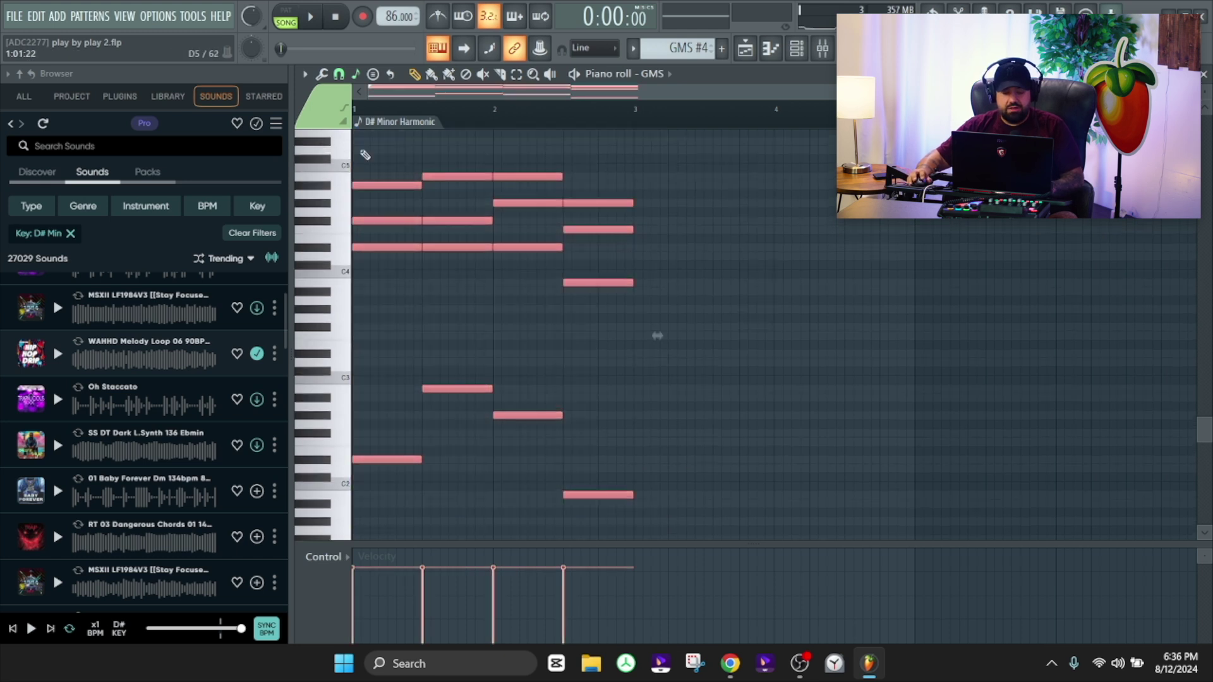
{"action": "left_click_drag", "start_coordinate": [421, 187], "coordinate": [370, 187]}
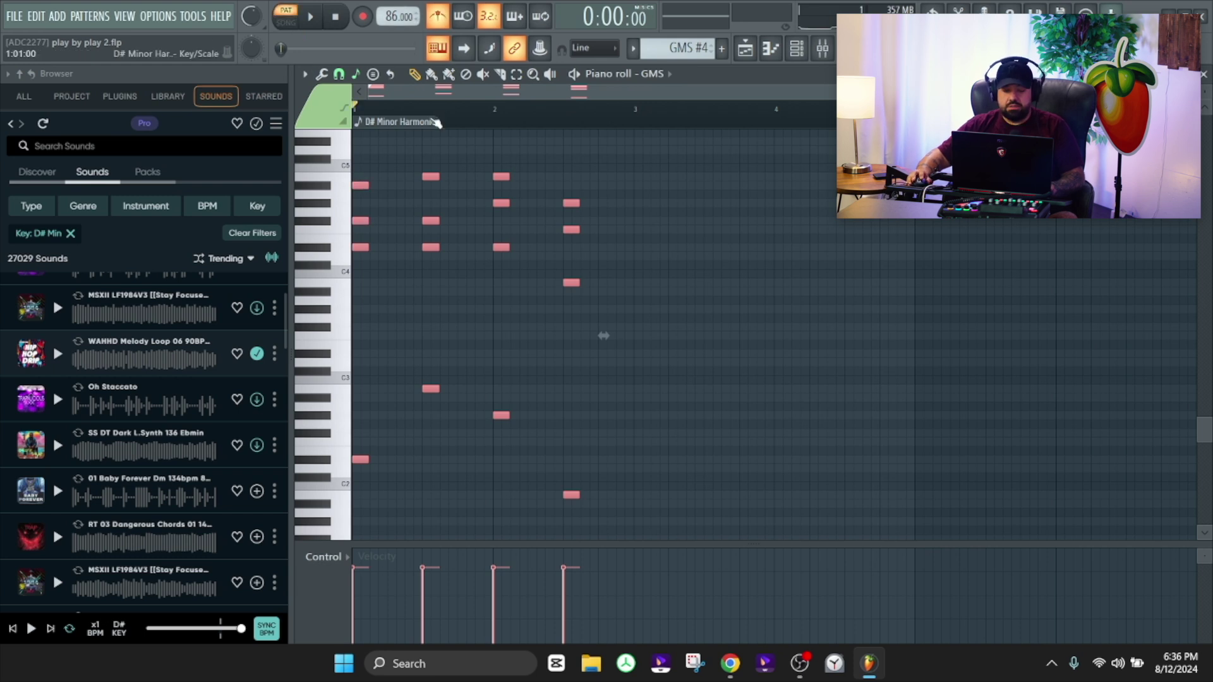
Try duplicating the shortened chords one beat after the originals while playing the pattern
{"action": "key", "text": "ctrl+b"}
{"action": "key", "text": "space"}
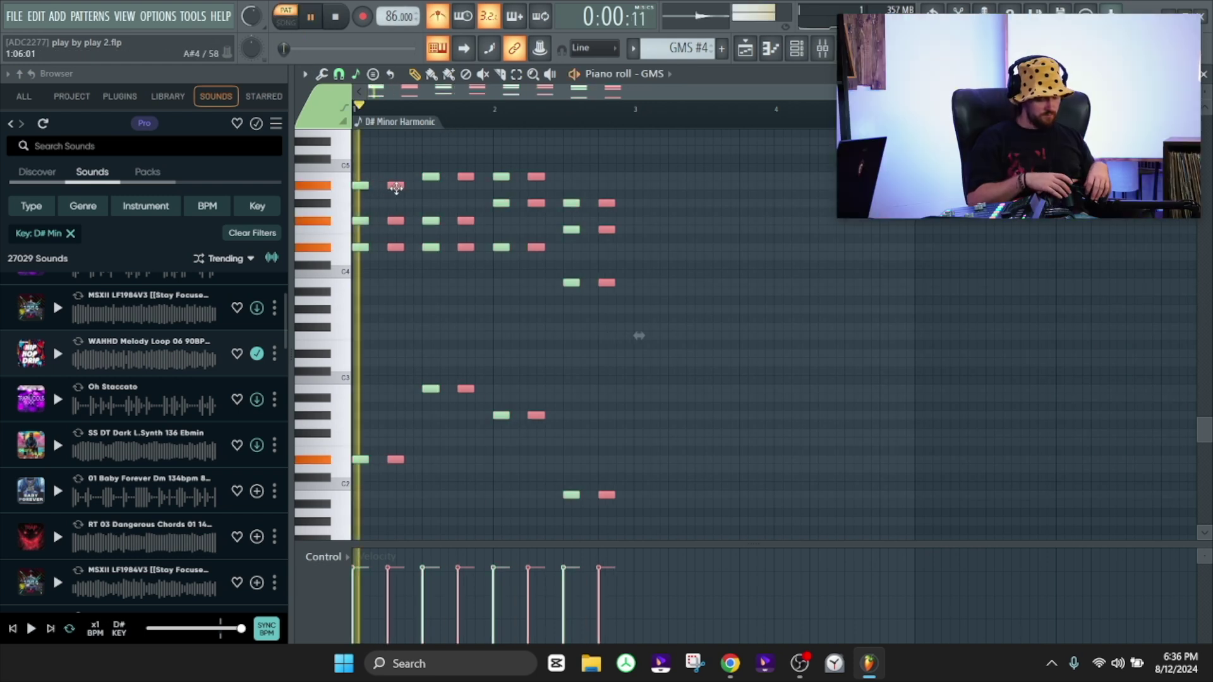
{"action": "key", "text": "ctrl+z"}
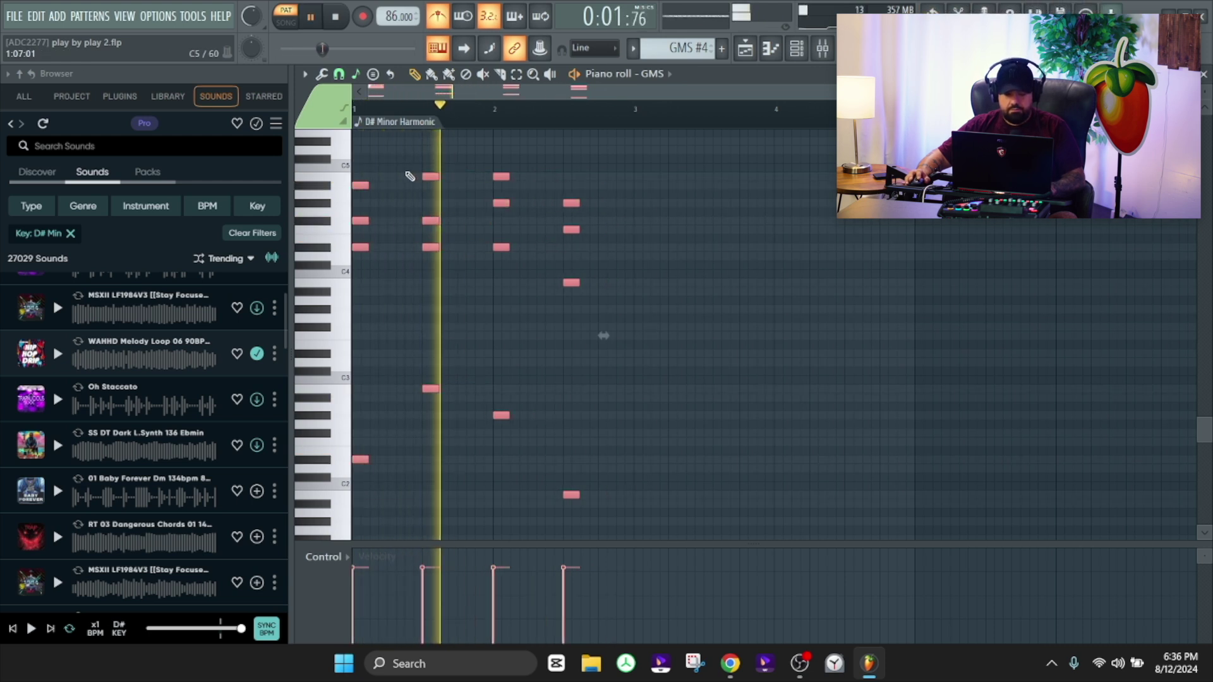
Move the second chord one beat later, play the pattern, then return to the playlist and stop playback
{"action": "left_click", "coordinate": [408, 170], "text": "ctrl"}
{"action": "left_click_drag", "start_coordinate": [406, 154], "coordinate": [441, 440]}
{"action": "left_click_drag", "start_coordinate": [427, 175], "coordinate": [462, 178]}
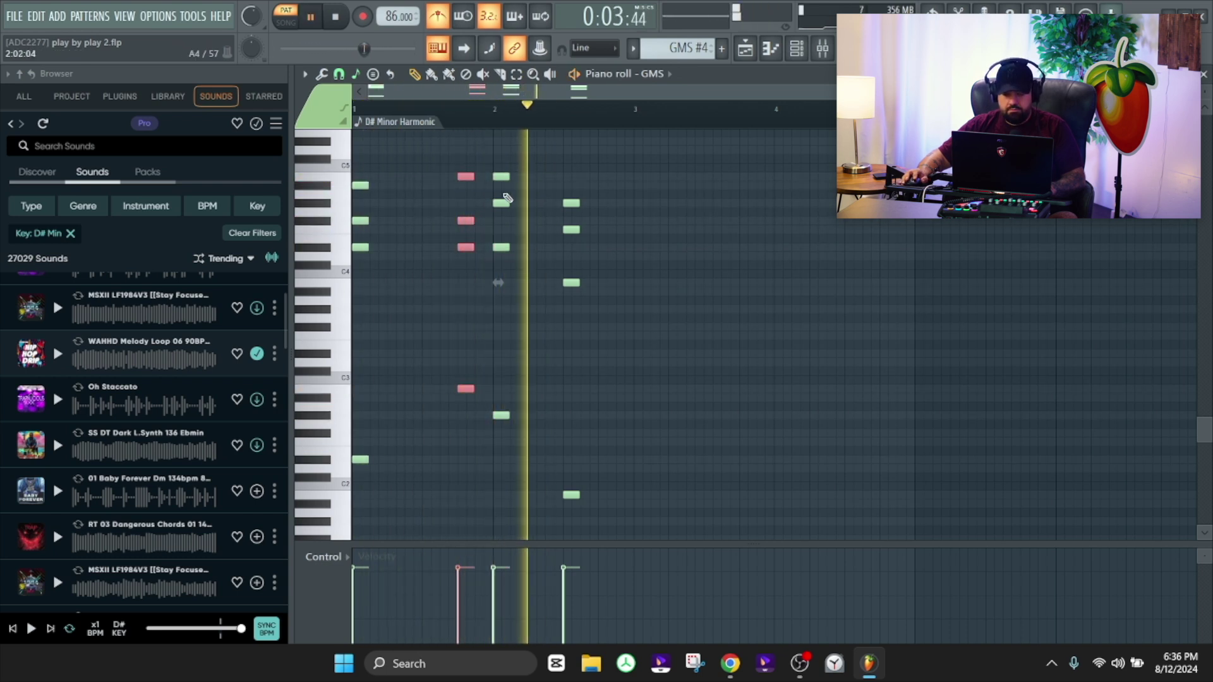
{"action": "left_click", "coordinate": [667, 214], "text": "ctrl"}
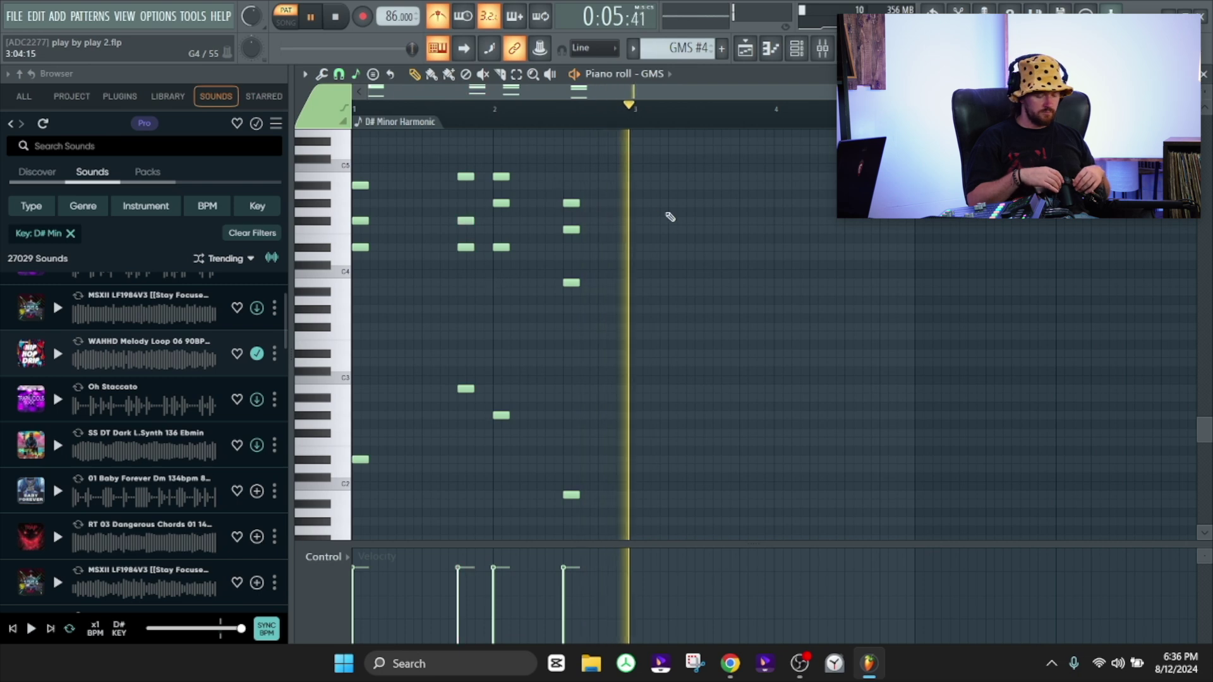
{"action": "left_click", "coordinate": [745, 54]}
{"action": "key", "text": "space"}
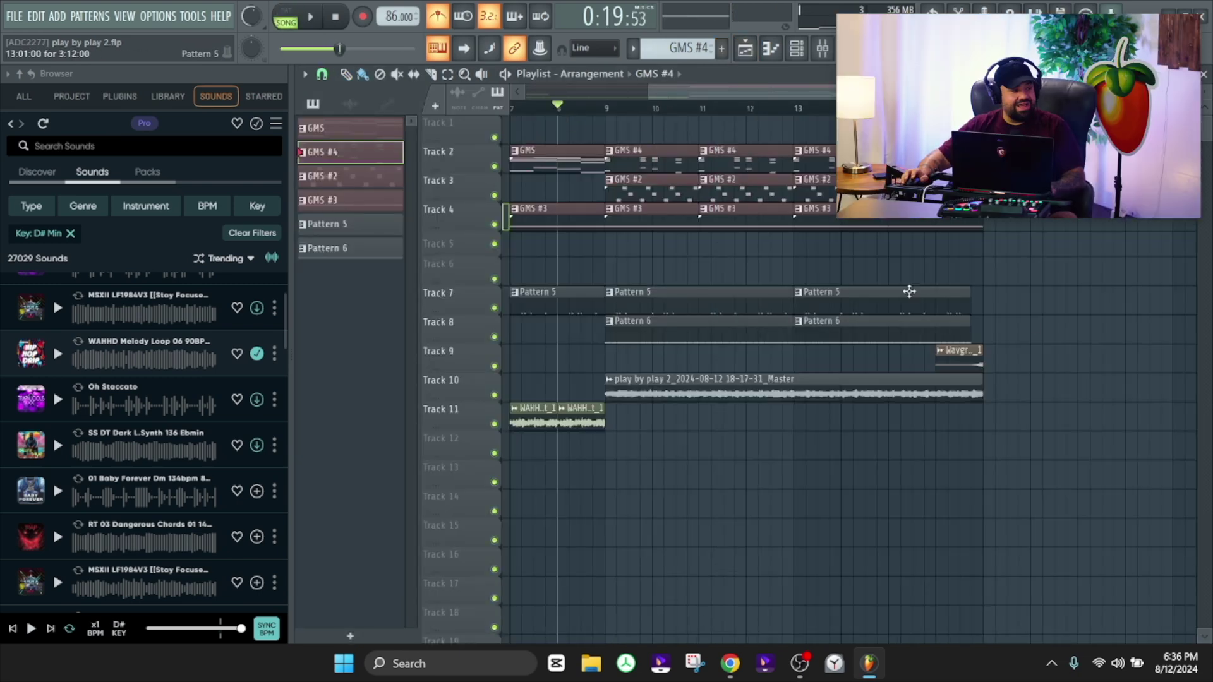
Copy the Wavgrind Crash 14 - Part_1 clip to bar 8 and the Wavgrind Crash 14 clip to bar 9 on Track 9
{"action": "scroll", "coordinate": [1036, 330], "scroll_direction": "down", "scroll_amount": 3}
{"action": "key", "text": "space"}
{"action": "key", "text": "space"}
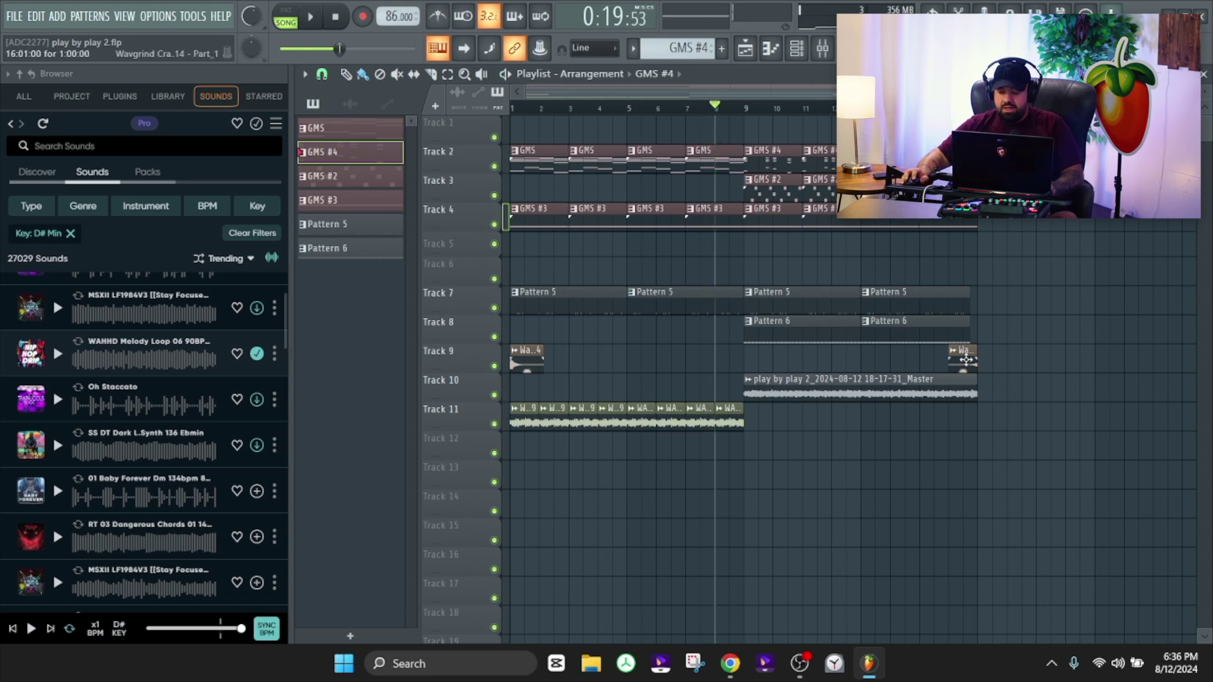
{"action": "scroll", "coordinate": [764, 369], "scroll_direction": "down", "scroll_amount": 3}
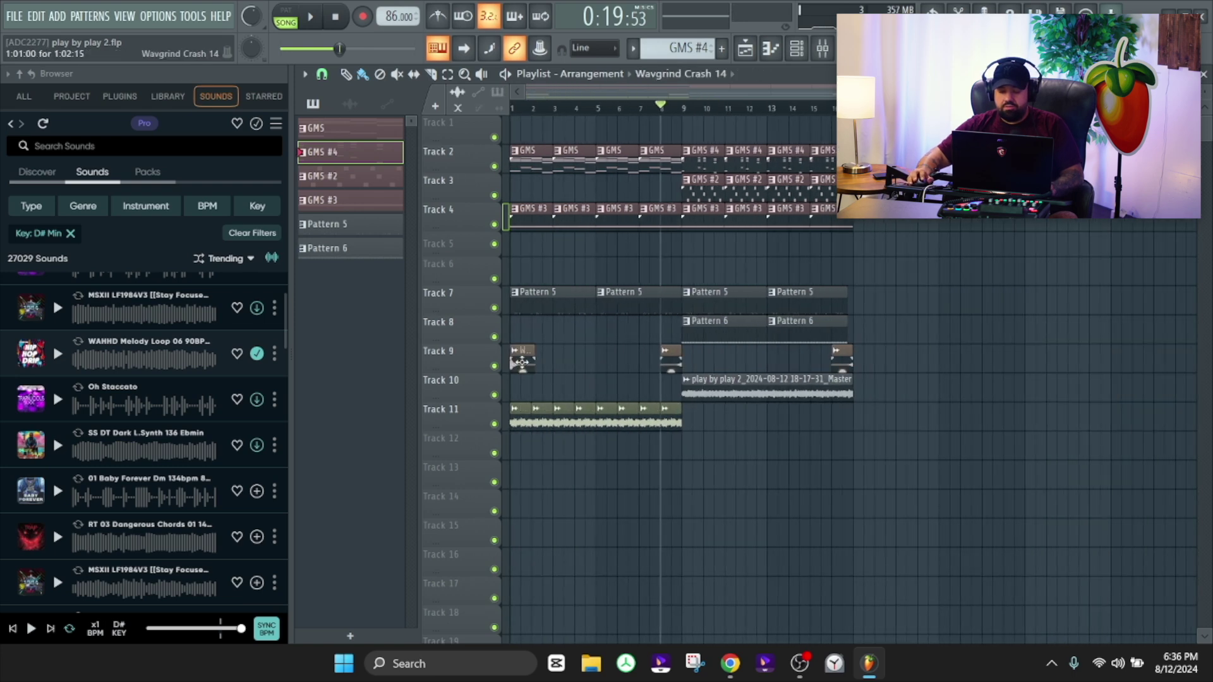
{"action": "key", "text": "space"}
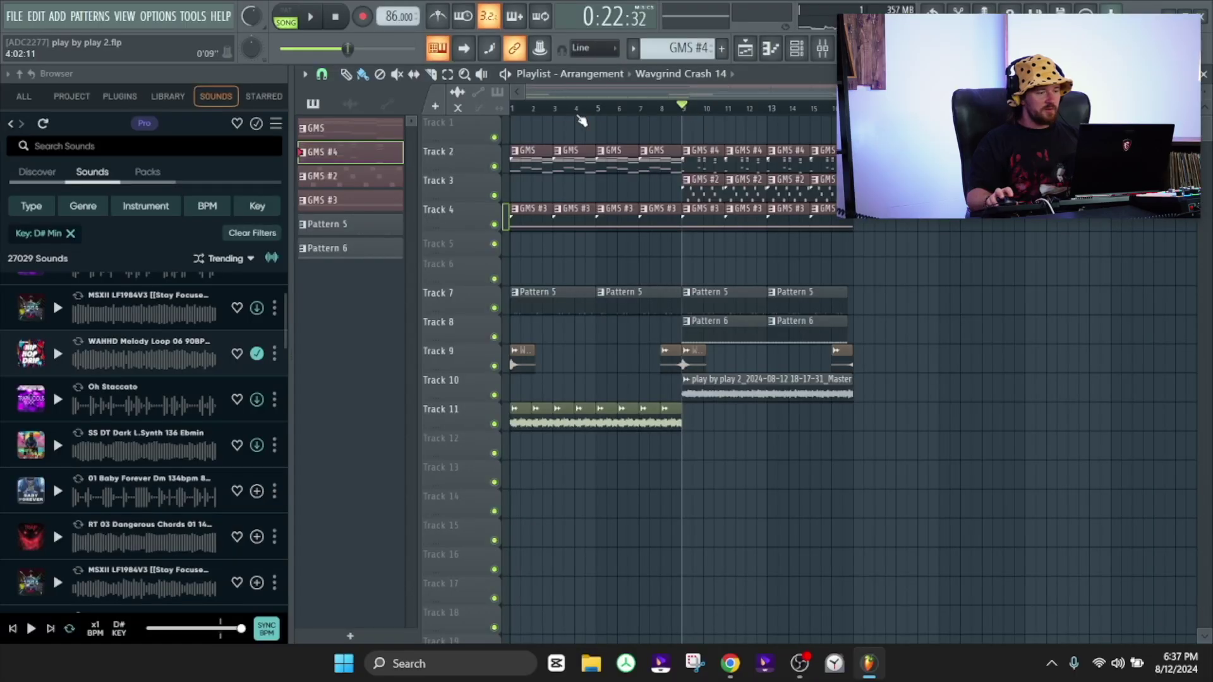
Play the melody loop on Track 11 in solo, restore the other tracks, and check the loop's channel settings
{"action": "right_click", "coordinate": [494, 424]}
{"action": "key", "text": "space"}
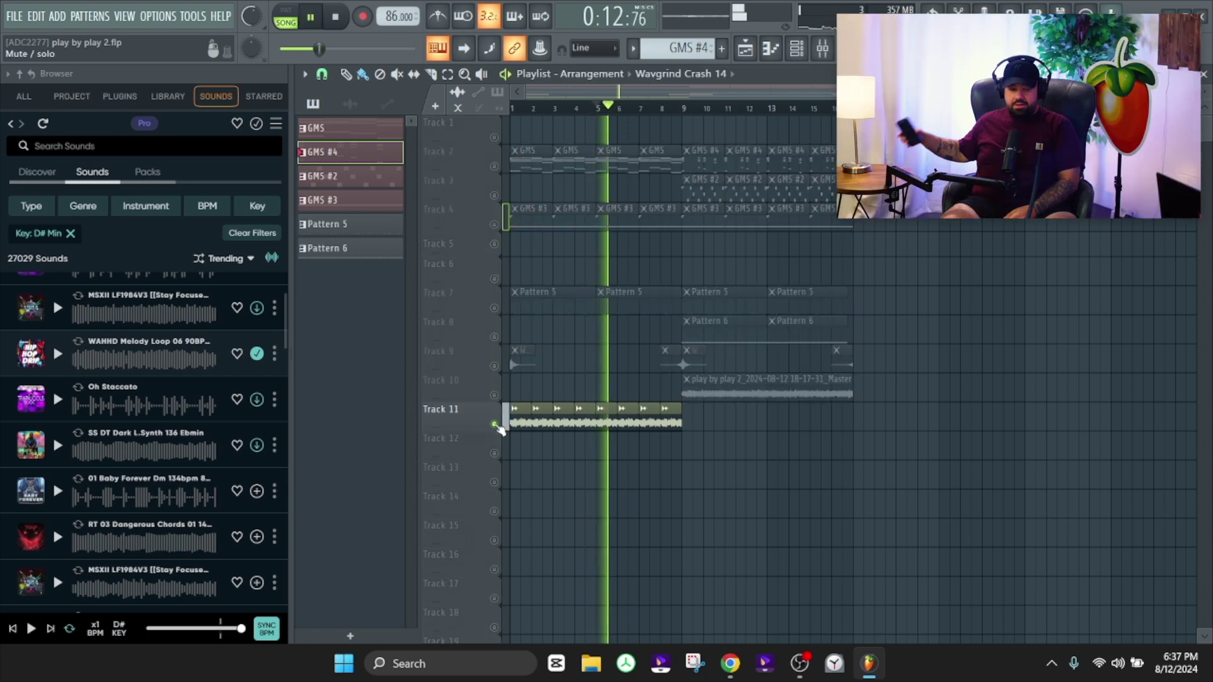
{"action": "key", "text": "space"}
{"action": "right_click", "coordinate": [495, 425]}
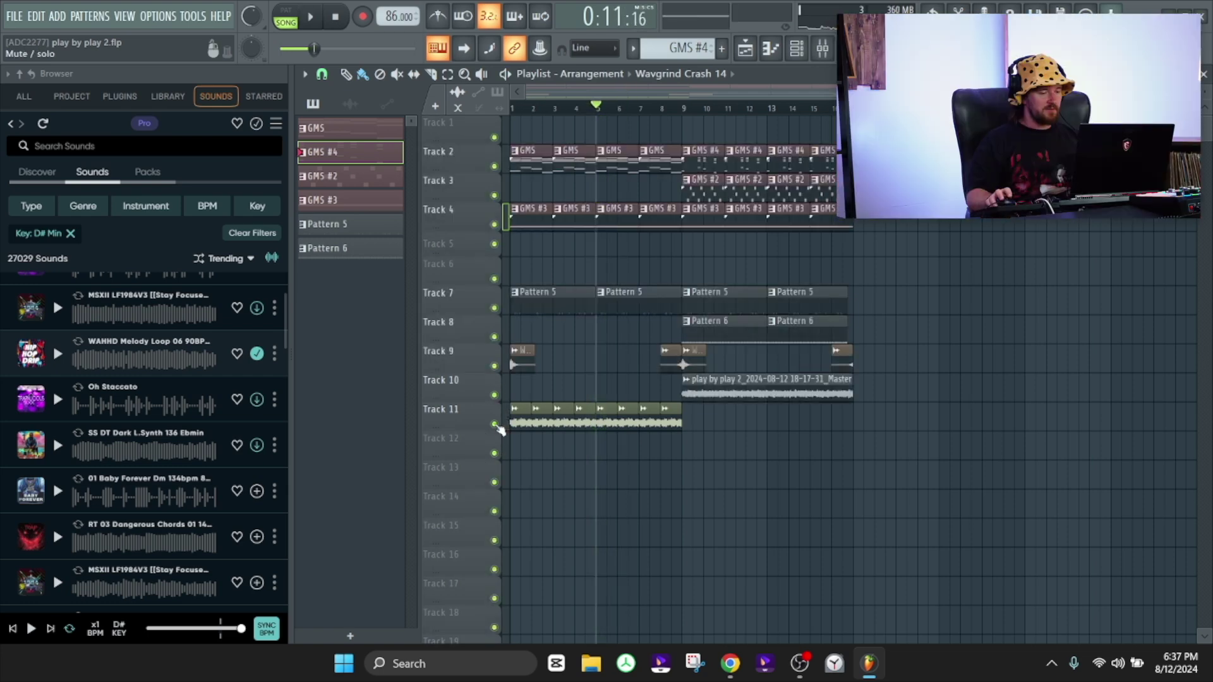
{"action": "double_click", "coordinate": [586, 409]}
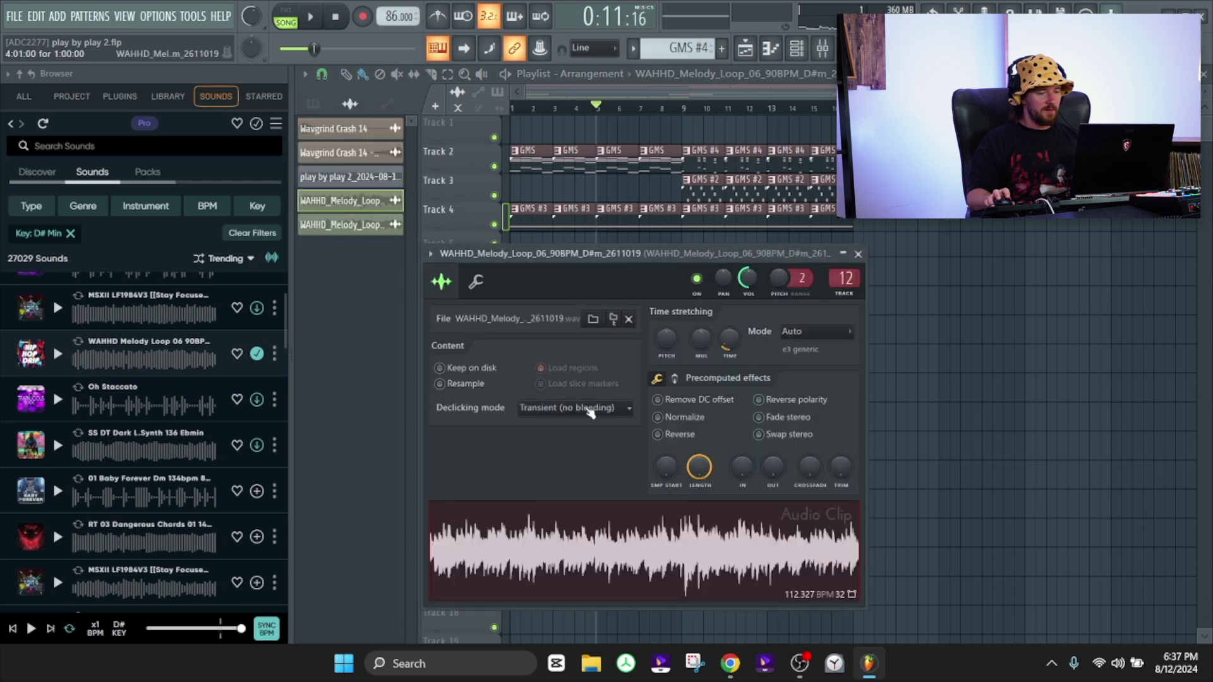
{"action": "key", "text": "Escape"}
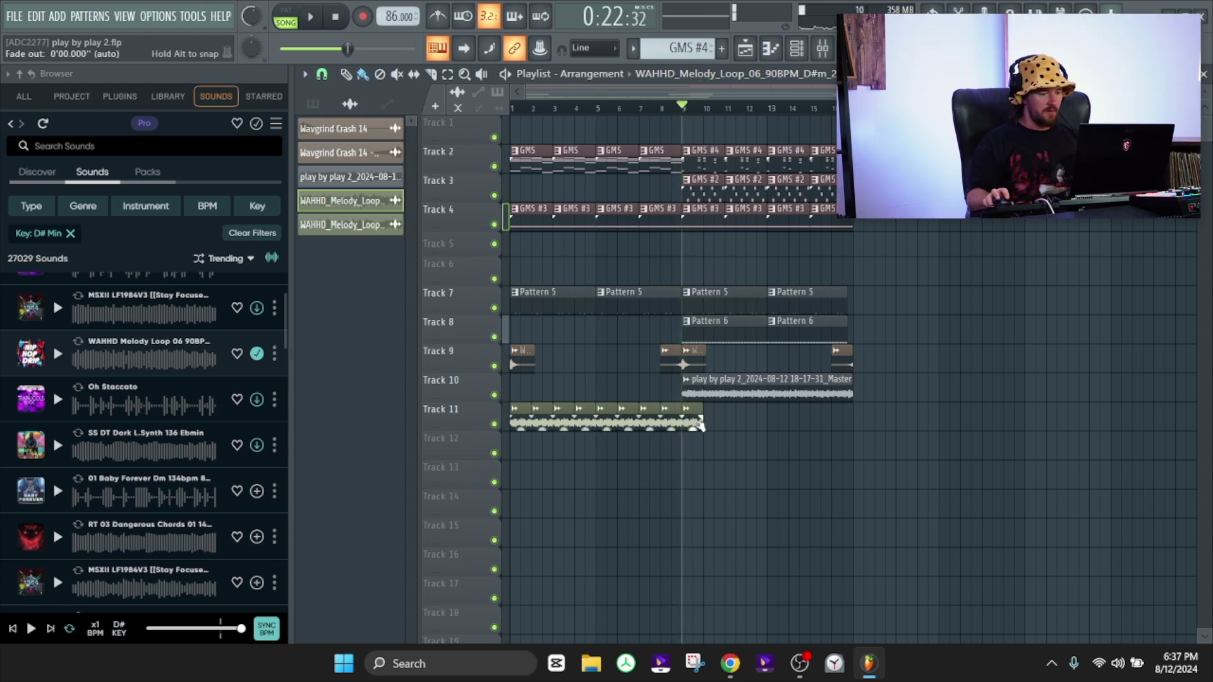
Add a melody loop clip at bar 9 on Track 11 and make it unique as a sample
{"action": "right_click", "coordinate": [684, 410]}
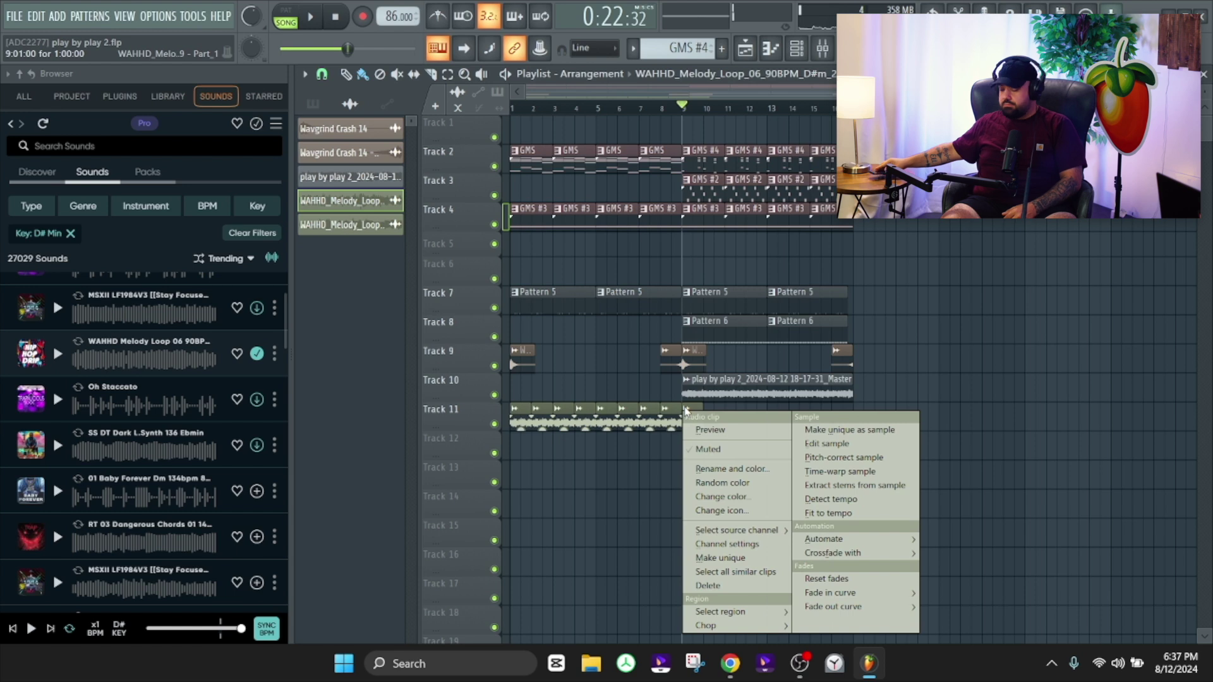
{"action": "left_click", "coordinate": [882, 431]}
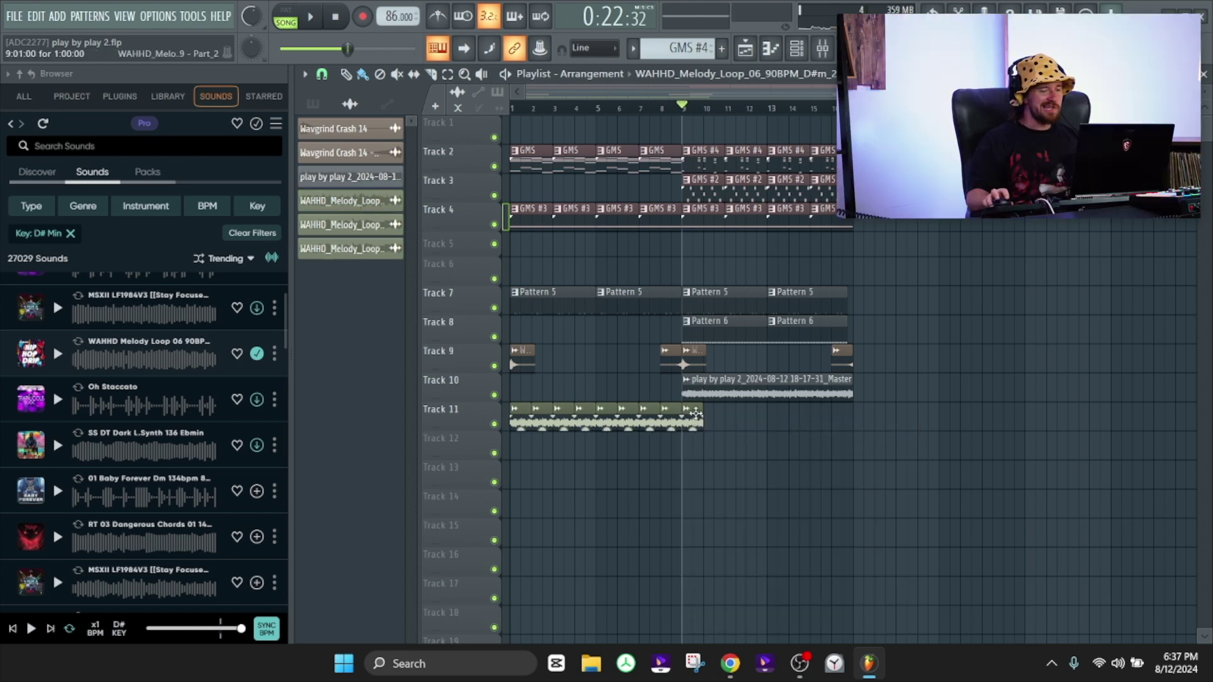
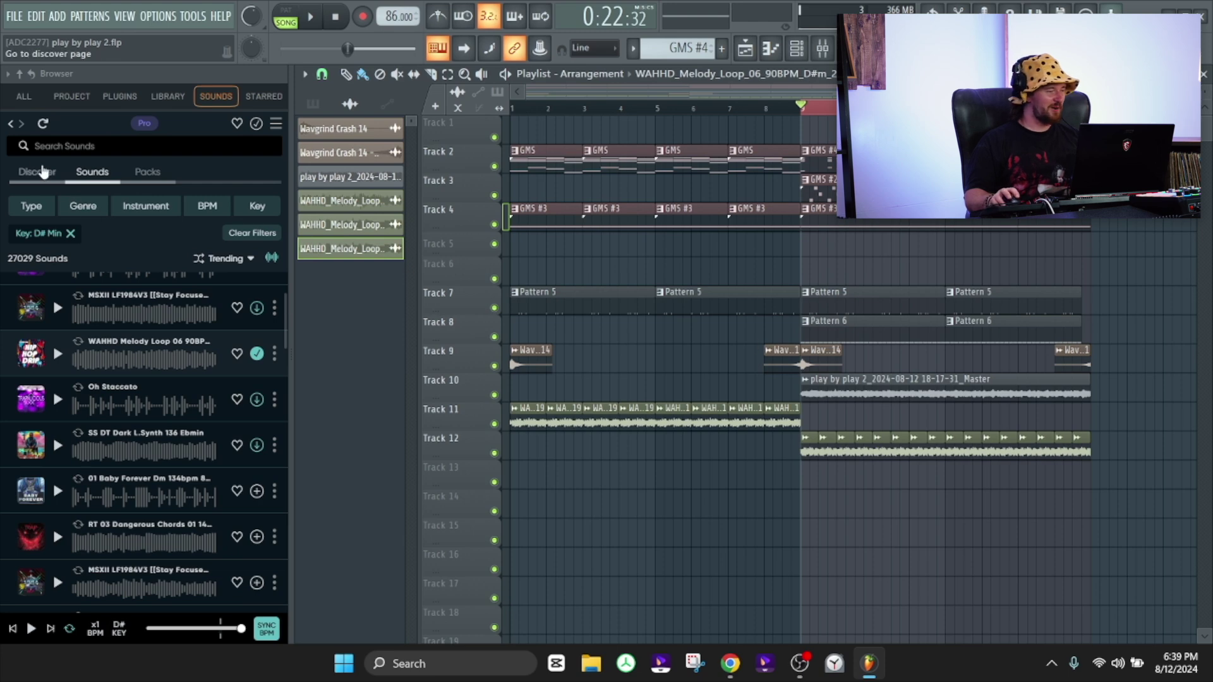
Show all folders in the browser, solo Track 12, and check the Part_2 melody clip's channel settings and mixer track
{"action": "left_click", "coordinate": [24, 97]}
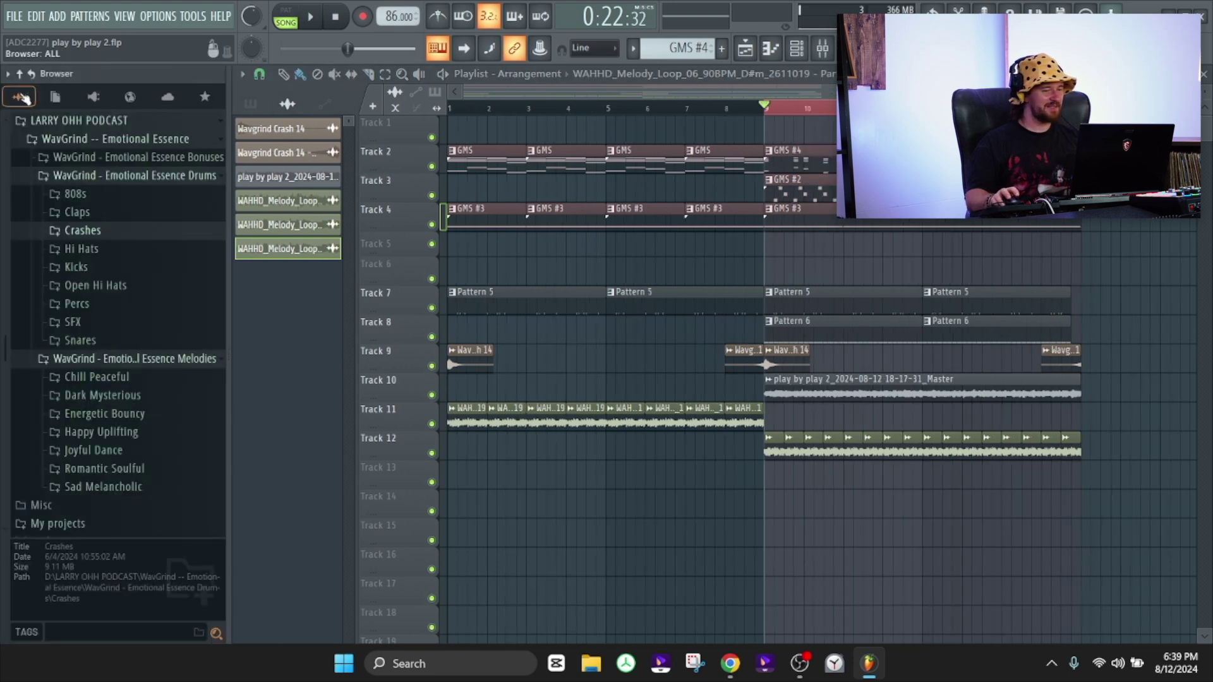
{"action": "right_click", "coordinate": [432, 454]}
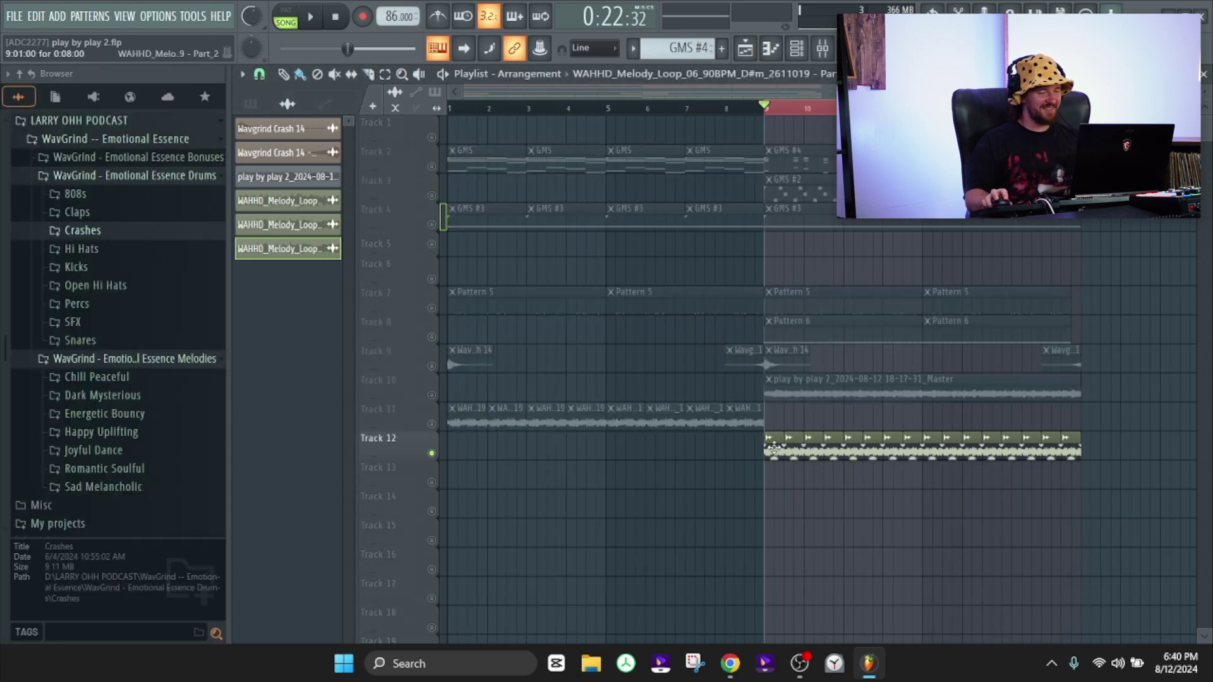
{"action": "double_click", "coordinate": [772, 445]}
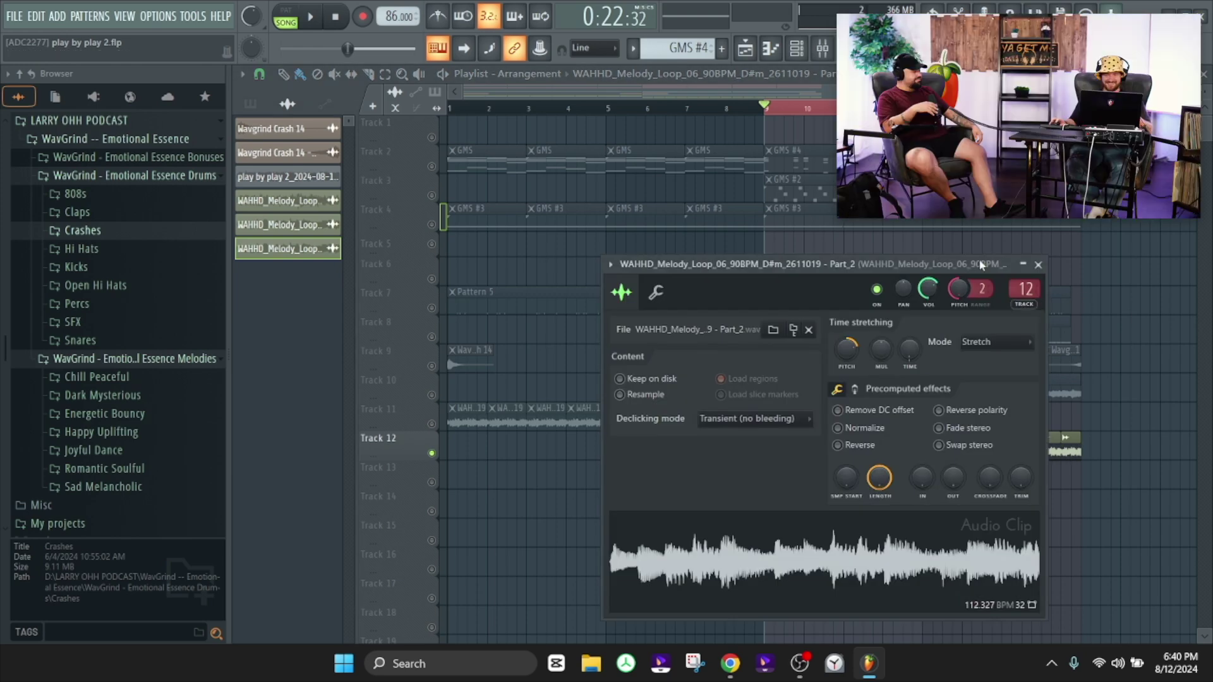
{"action": "key", "text": "F9"}
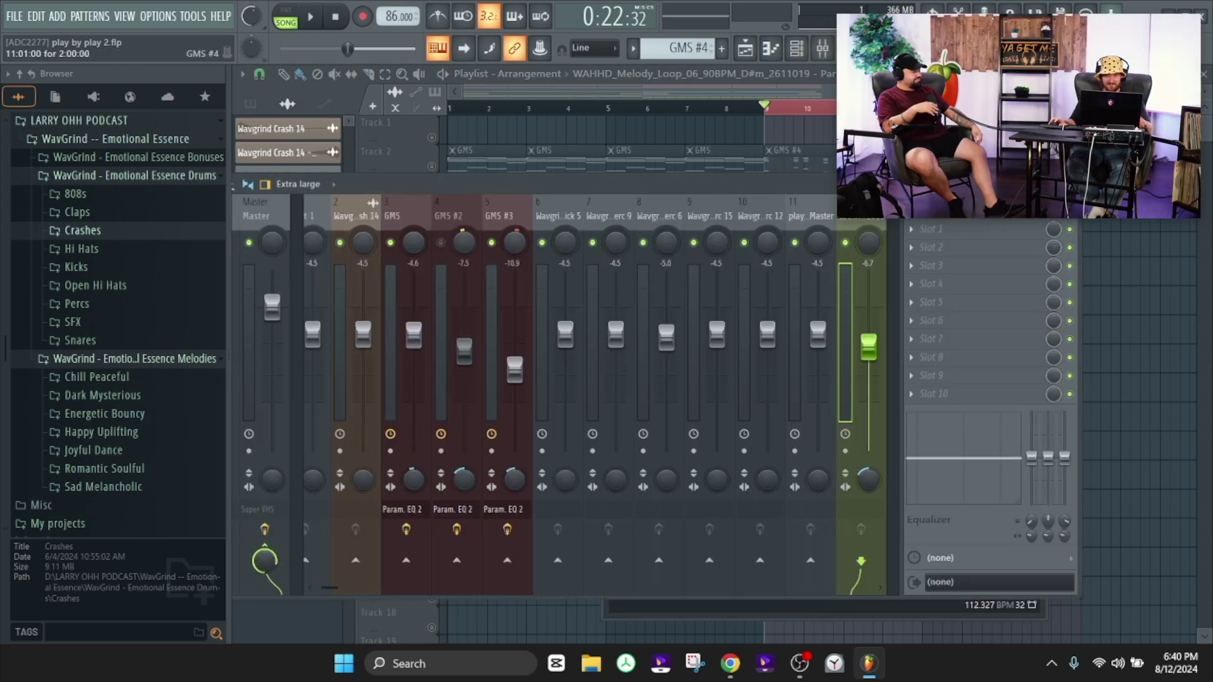
{"action": "left_click", "coordinate": [1131, 385]}
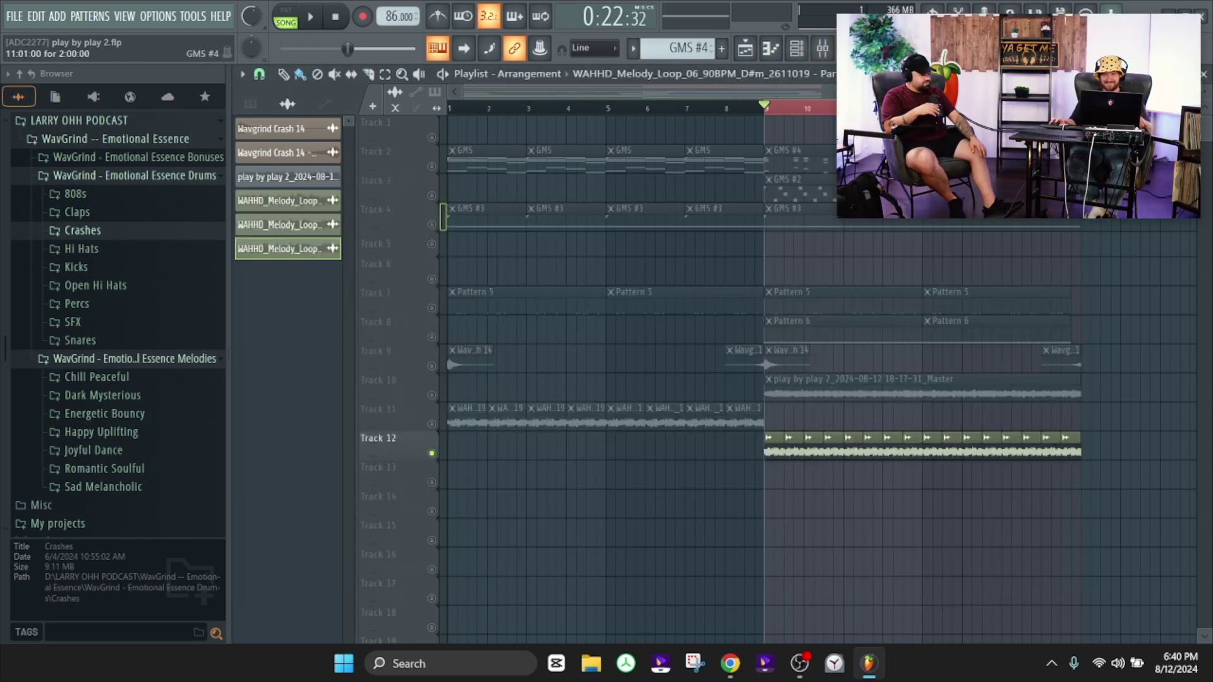
Play the Part_2 melody clip in solo and browse the available effect plugins for its mixer track's first slot
{"action": "double_click", "coordinate": [833, 453]}
{"action": "left_click", "coordinate": [1024, 306]}
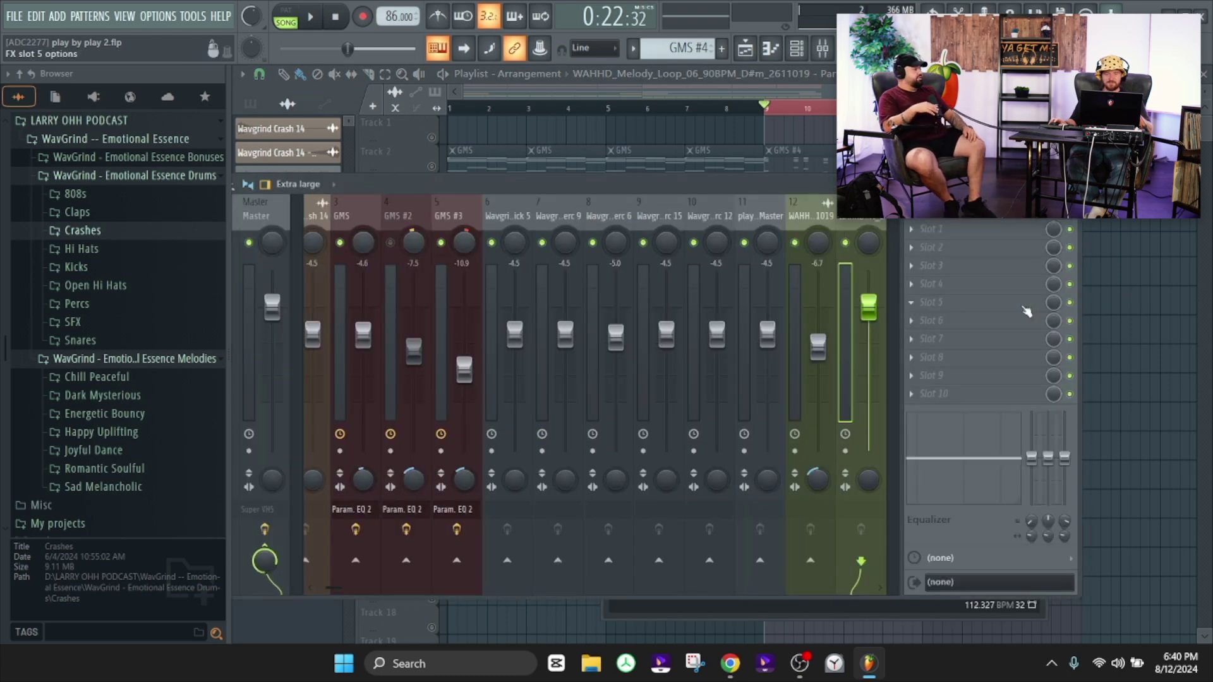
{"action": "key", "text": "space"}
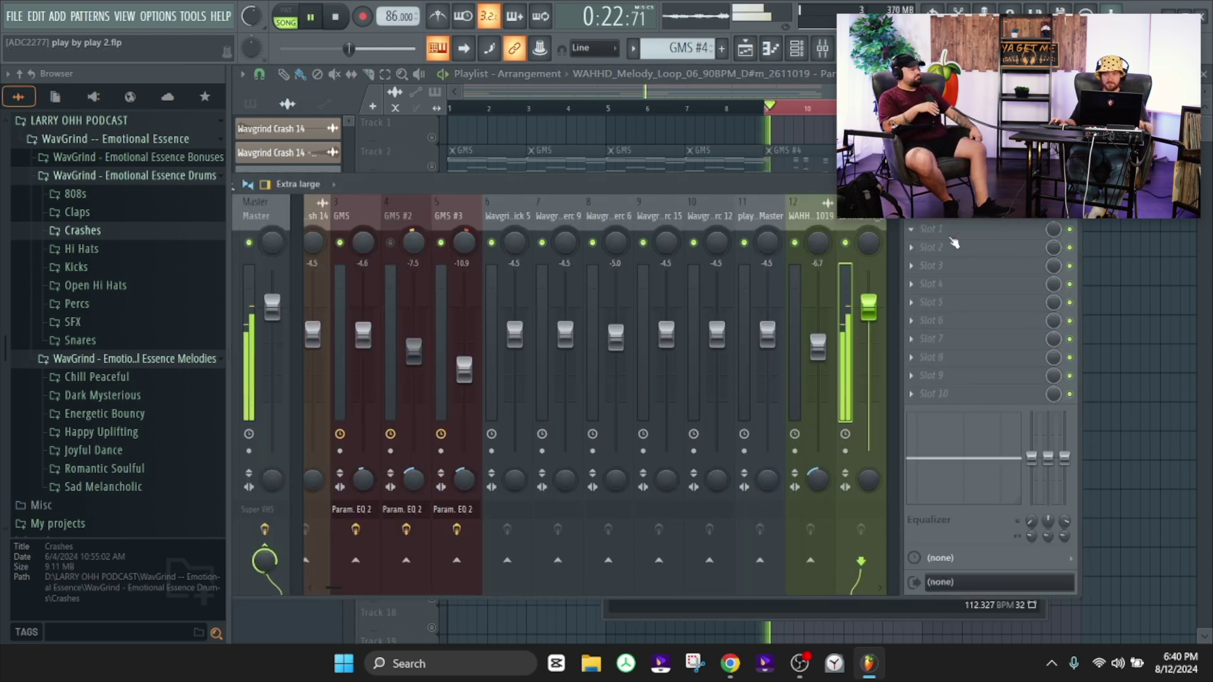
{"action": "left_click", "coordinate": [955, 228]}
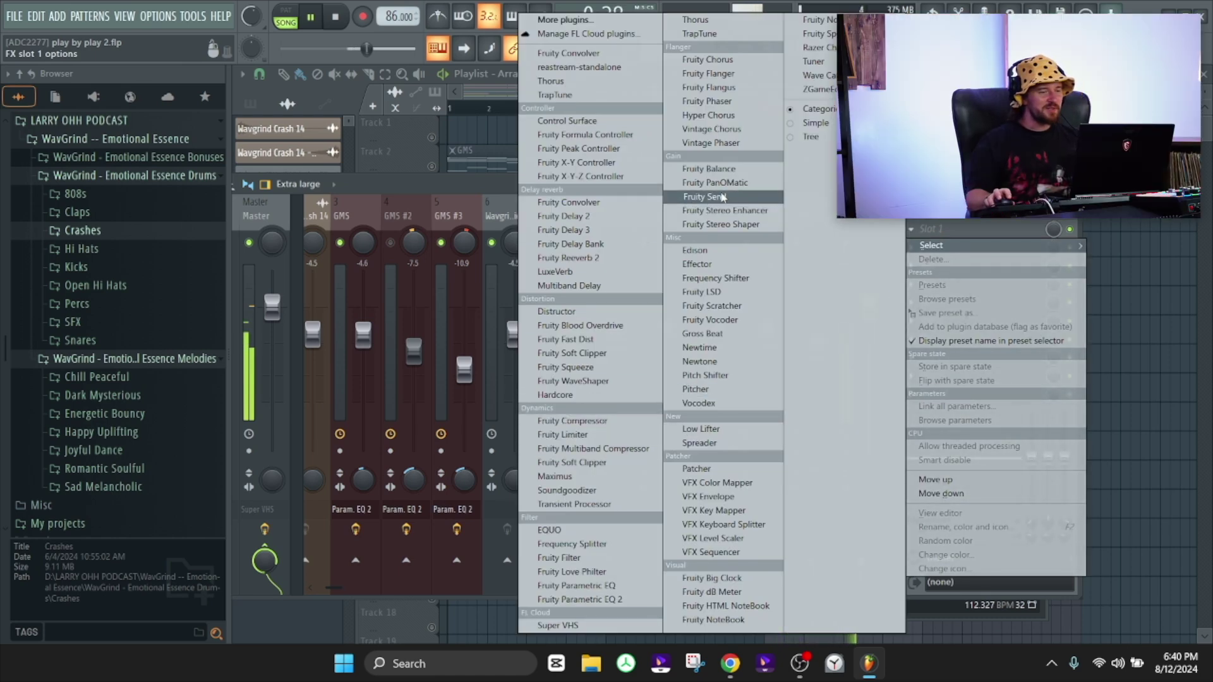
{"action": "left_click", "coordinate": [1172, 258]}
{"action": "key", "text": "space"}
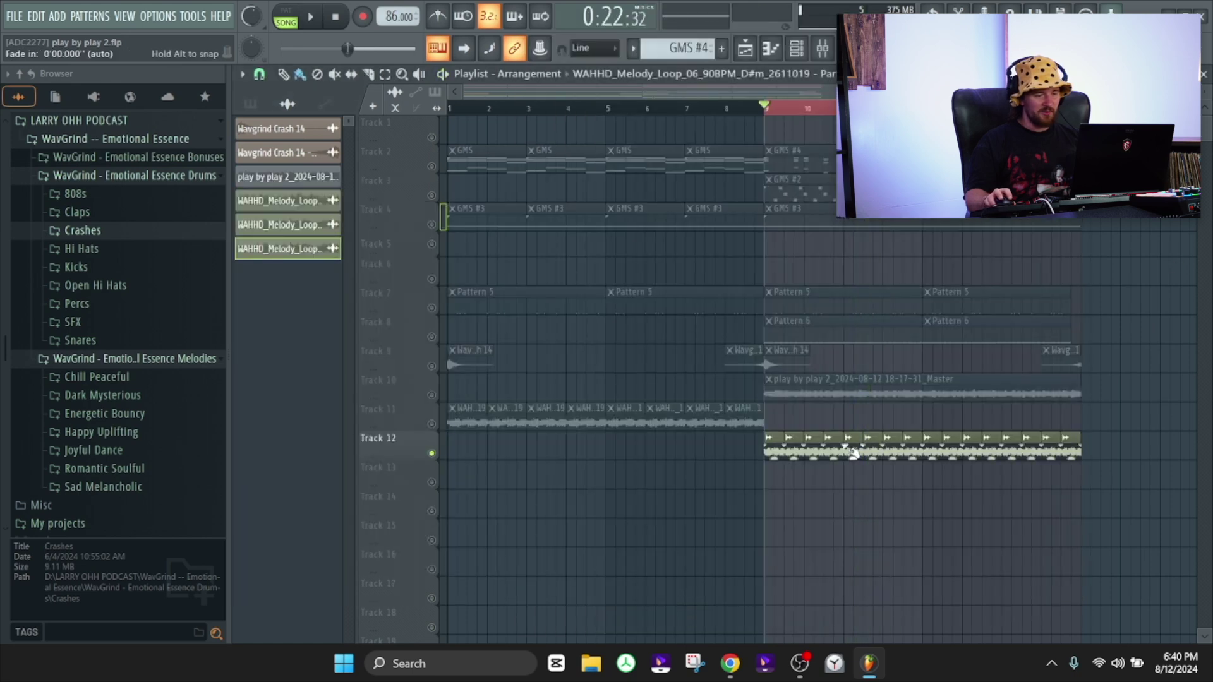
Set the Part_2 melody clip's crossfade loop to about 40% and its declicking mode to Generic (bleeding)
{"action": "double_click", "coordinate": [854, 432]}
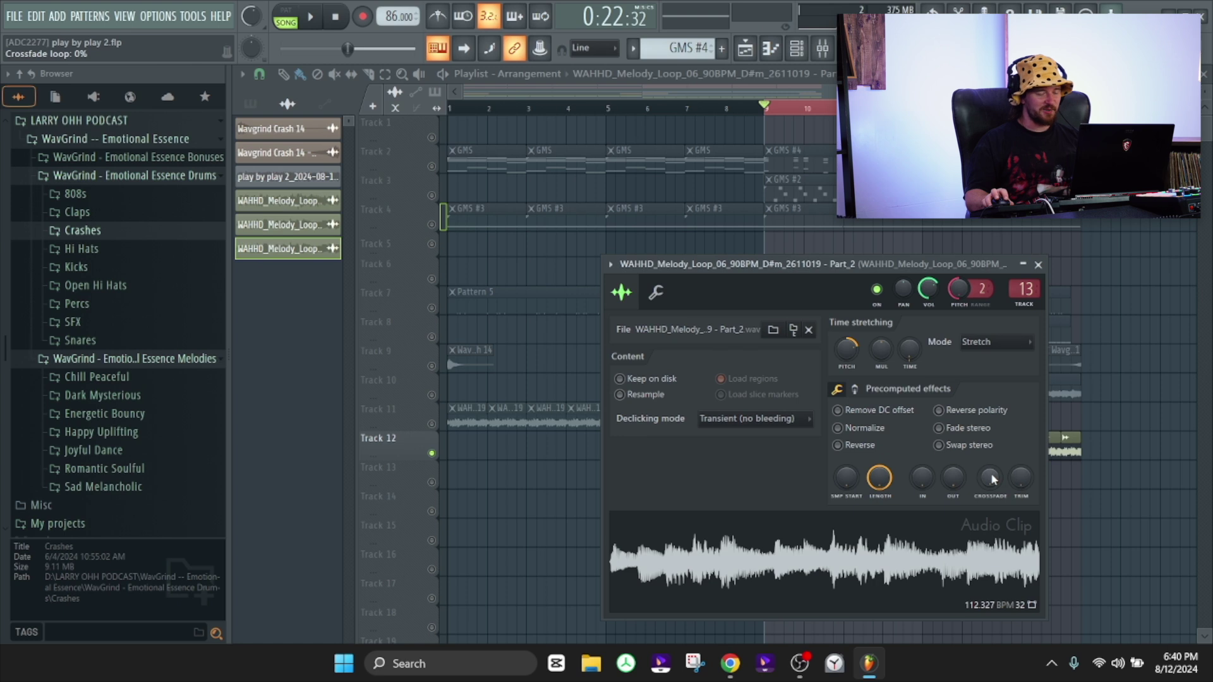
{"action": "left_click_drag", "start_coordinate": [990, 477], "coordinate": [990, 414]}
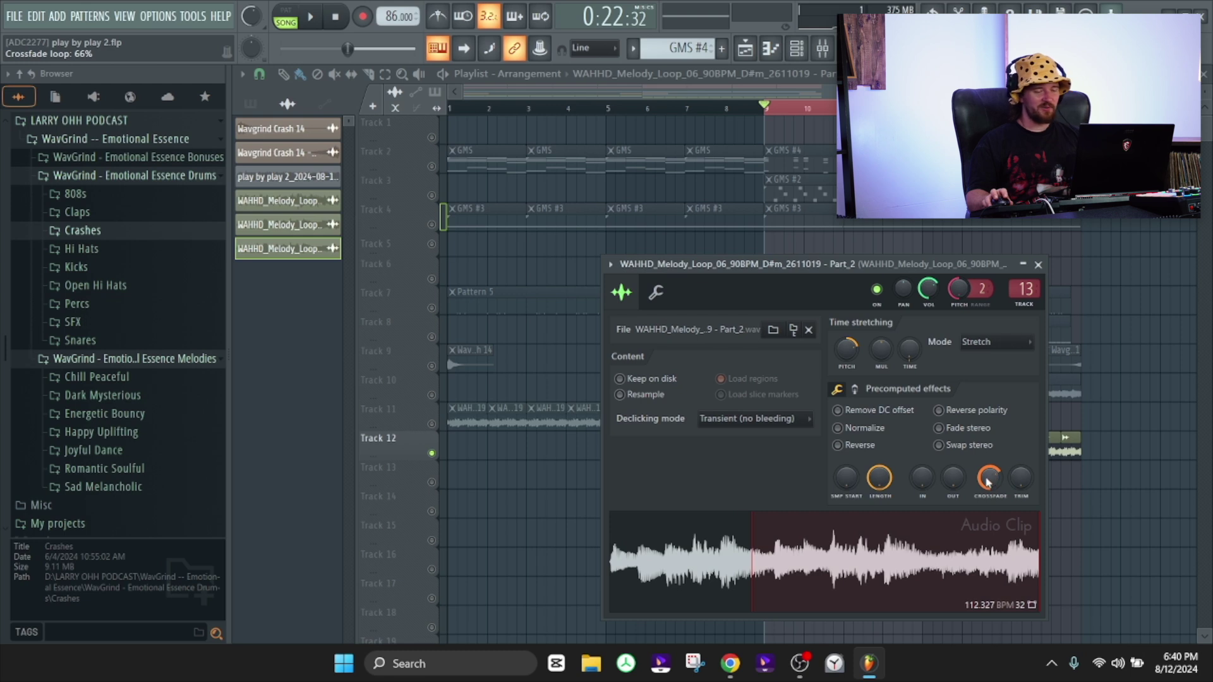
{"action": "mouse_move", "coordinate": [988, 478]}
{"action": "left_mouse_down"}
{"action": "mouse_move", "coordinate": [989, 447]}
{"action": "mouse_move", "coordinate": [988, 500]}
{"action": "left_mouse_up"}
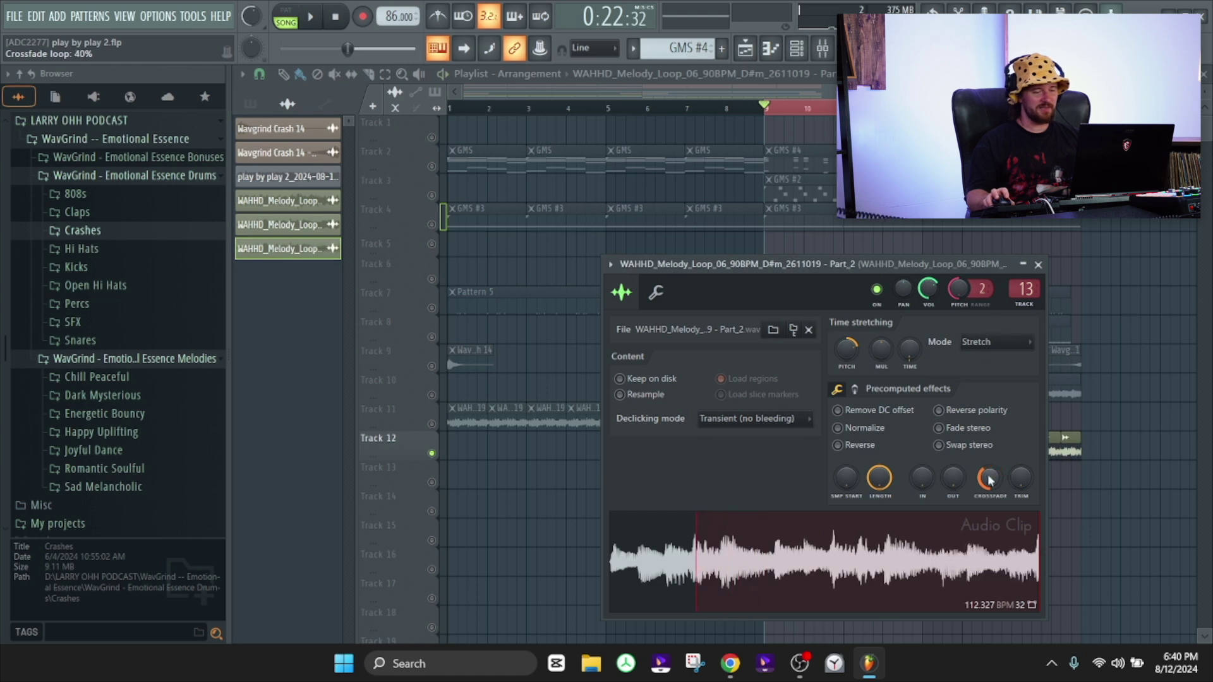
{"action": "key", "text": "space"}
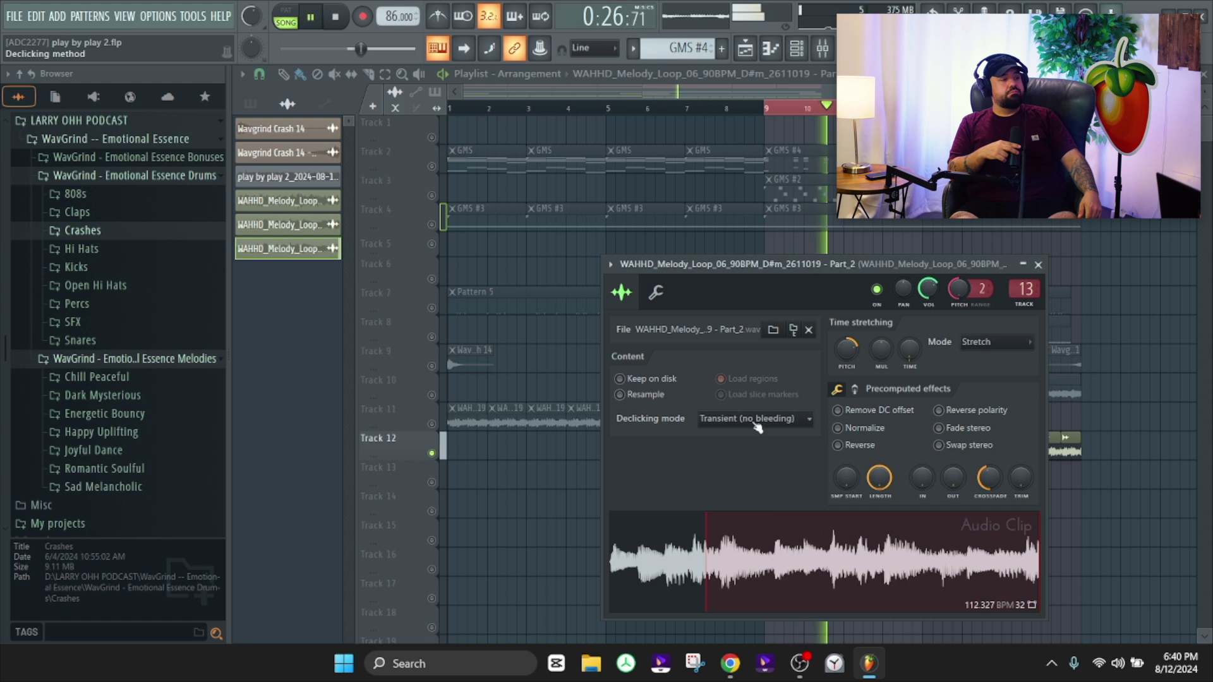
{"action": "left_click", "coordinate": [732, 419]}
{"action": "left_click", "coordinate": [726, 478]}
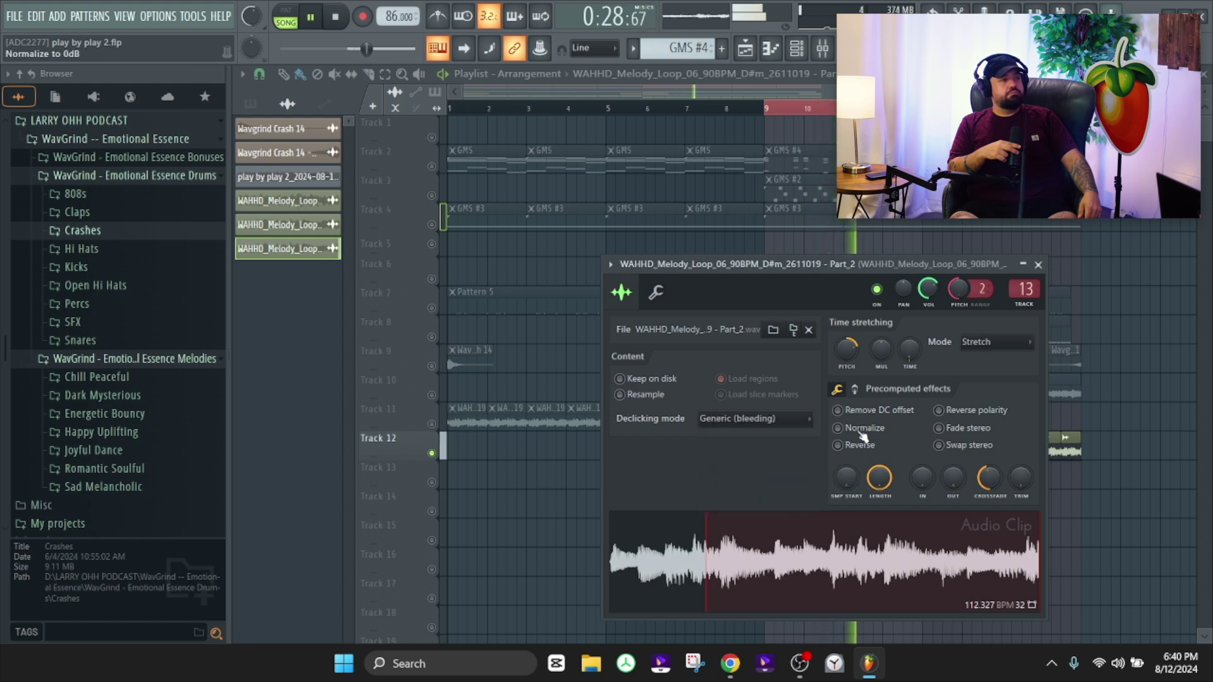
Try reversing the Part_2 melody sample during playback, restore its direction, and close its channel settings
{"action": "left_click", "coordinate": [861, 448]}
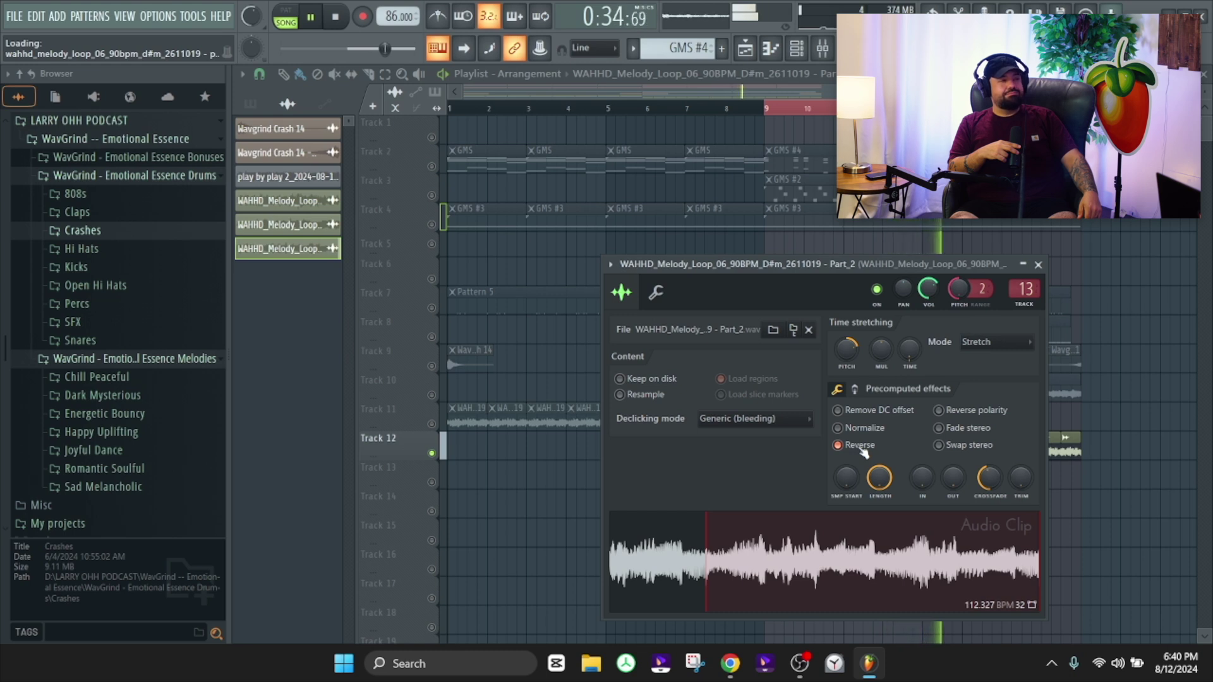
{"action": "left_click", "coordinate": [863, 447]}
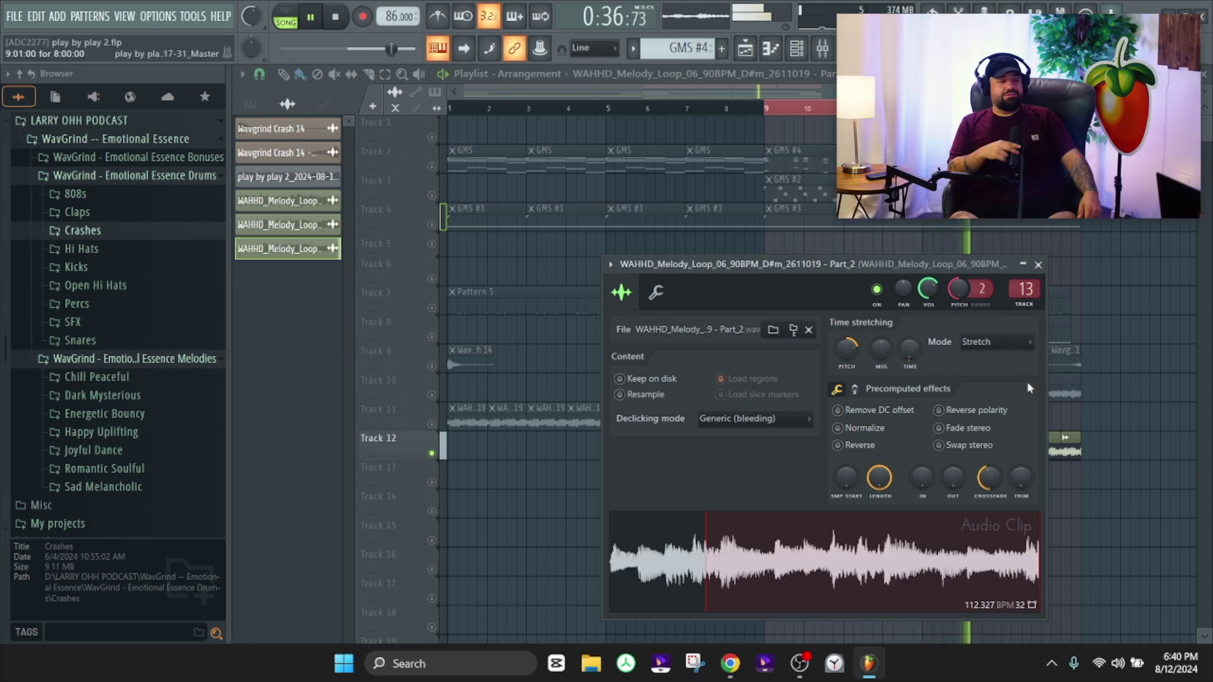
{"action": "right_click", "coordinate": [1123, 340]}
{"action": "key", "text": "space"}
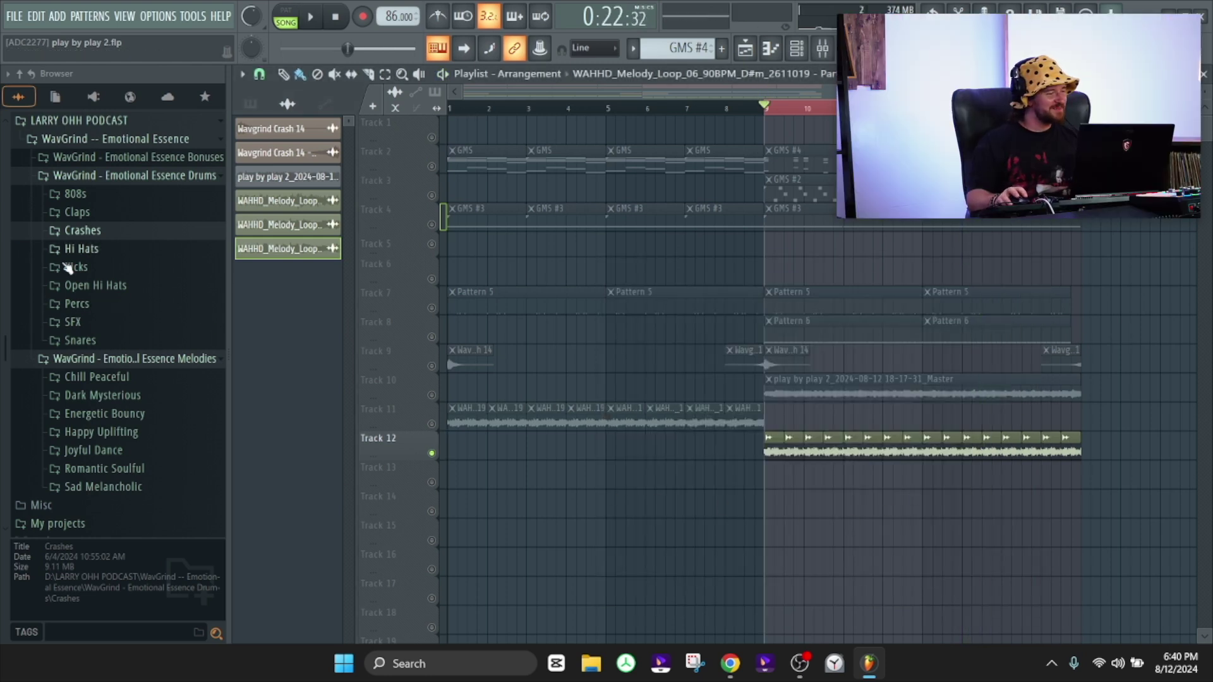
Add Wavgrind Hi Hat 12 from the Hi Hats folder to the channel rack and fill it every 4 steps
{"action": "left_click", "coordinate": [82, 253]}
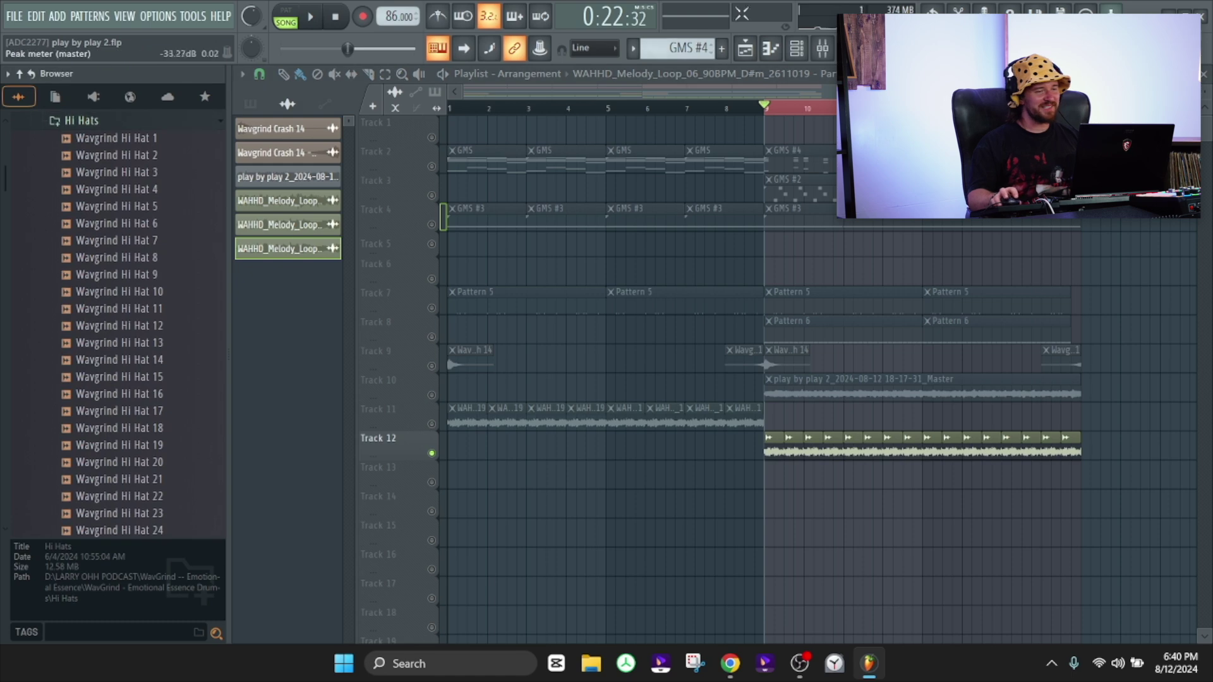
{"action": "left_click", "coordinate": [797, 48]}
{"action": "left_click", "coordinate": [356, 166]}
{"action": "left_click", "coordinate": [136, 240]}
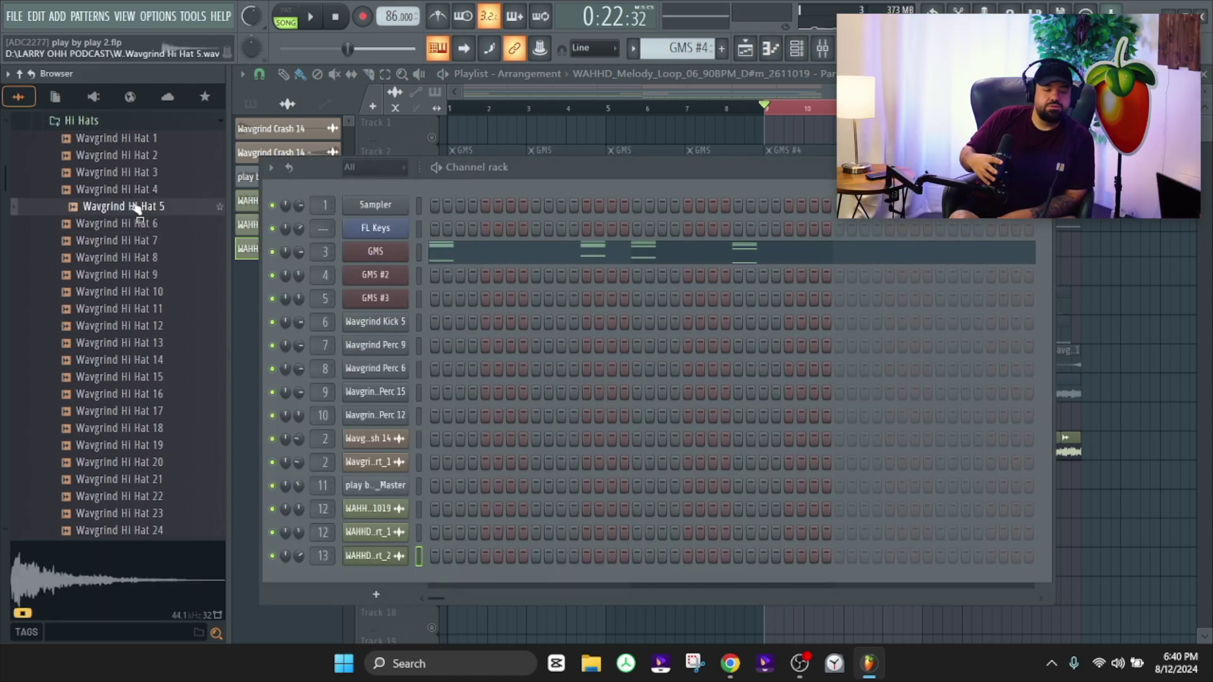
{"action": "left_click", "coordinate": [135, 327]}
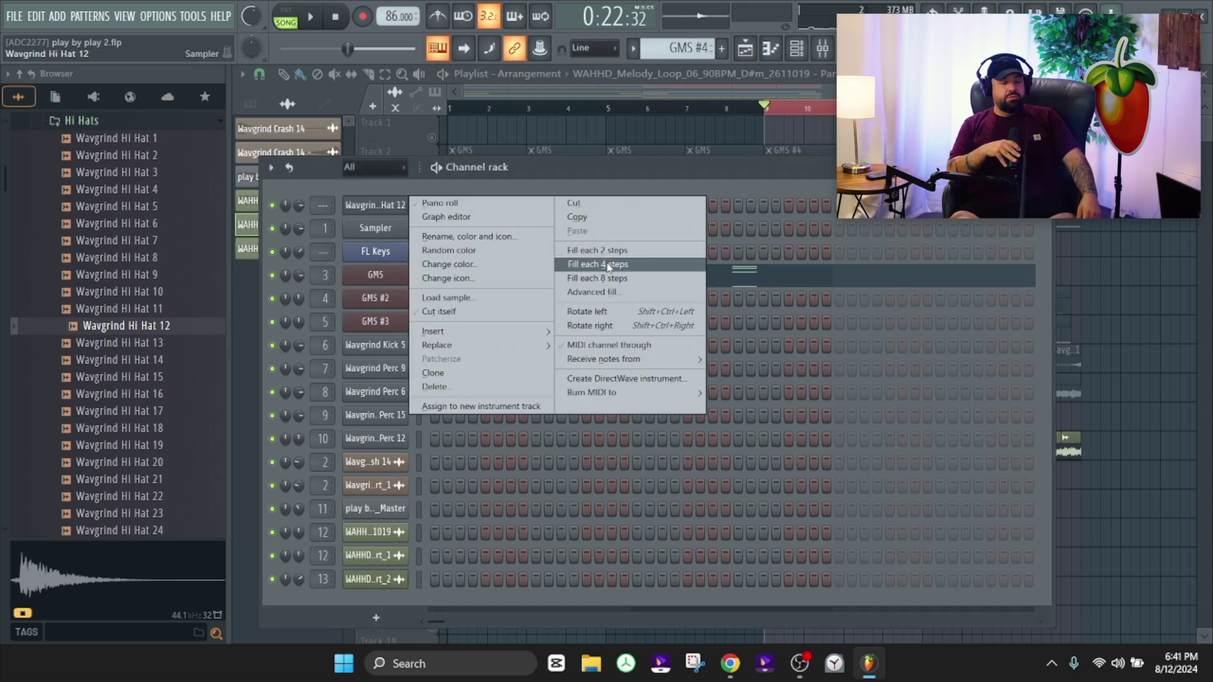
{"action": "left_click", "coordinate": [608, 266]}
Add Wavgrind Snare 10 to the channel rack with hits on steps 5, 13, 21 and 29
{"action": "left_click", "coordinate": [81, 120]}
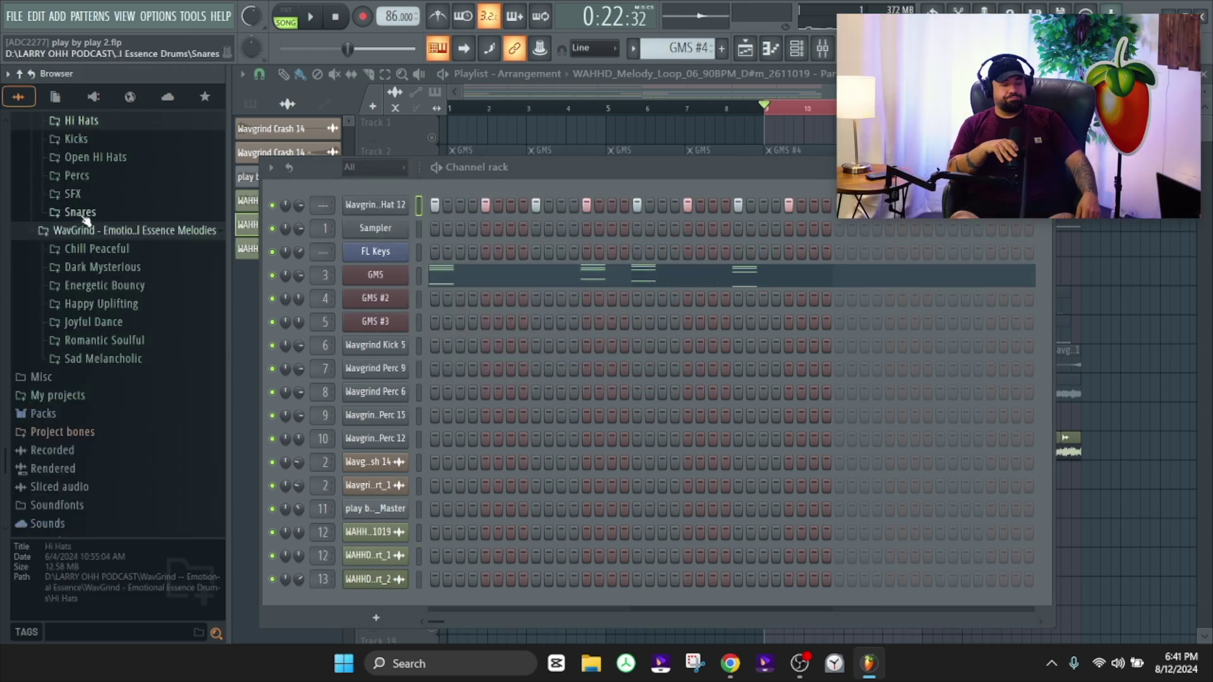
{"action": "left_click", "coordinate": [80, 213]}
{"action": "left_click", "coordinate": [126, 332]}
{"action": "left_click_drag", "start_coordinate": [142, 333], "coordinate": [380, 191]}
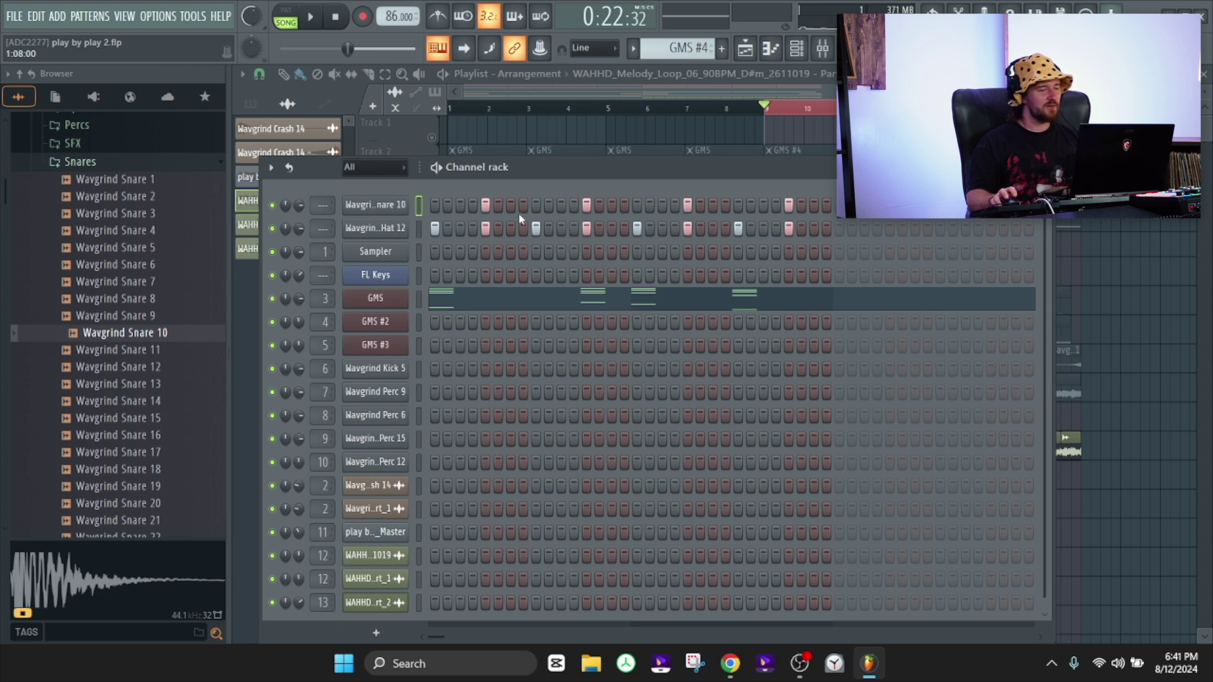
Clear the Snare 10 and Hi Hat 12 steps from the GMS #4 pattern
{"action": "right_click", "coordinate": [380, 212]}
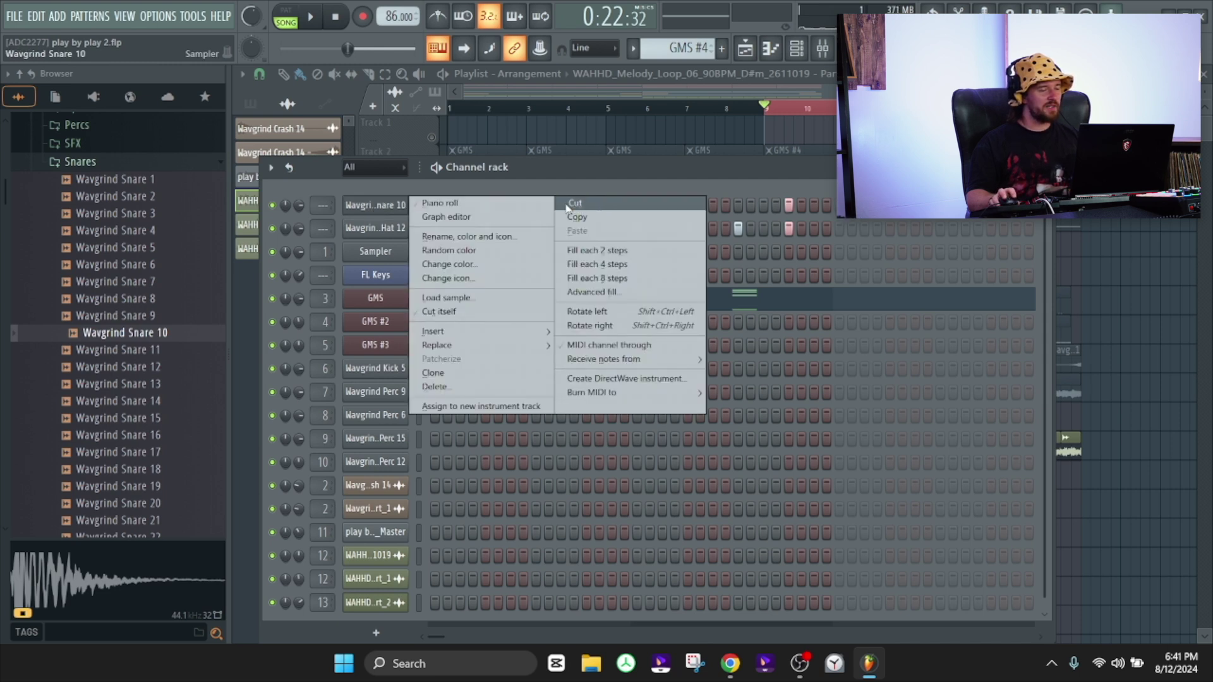
{"action": "left_click", "coordinate": [592, 169]}
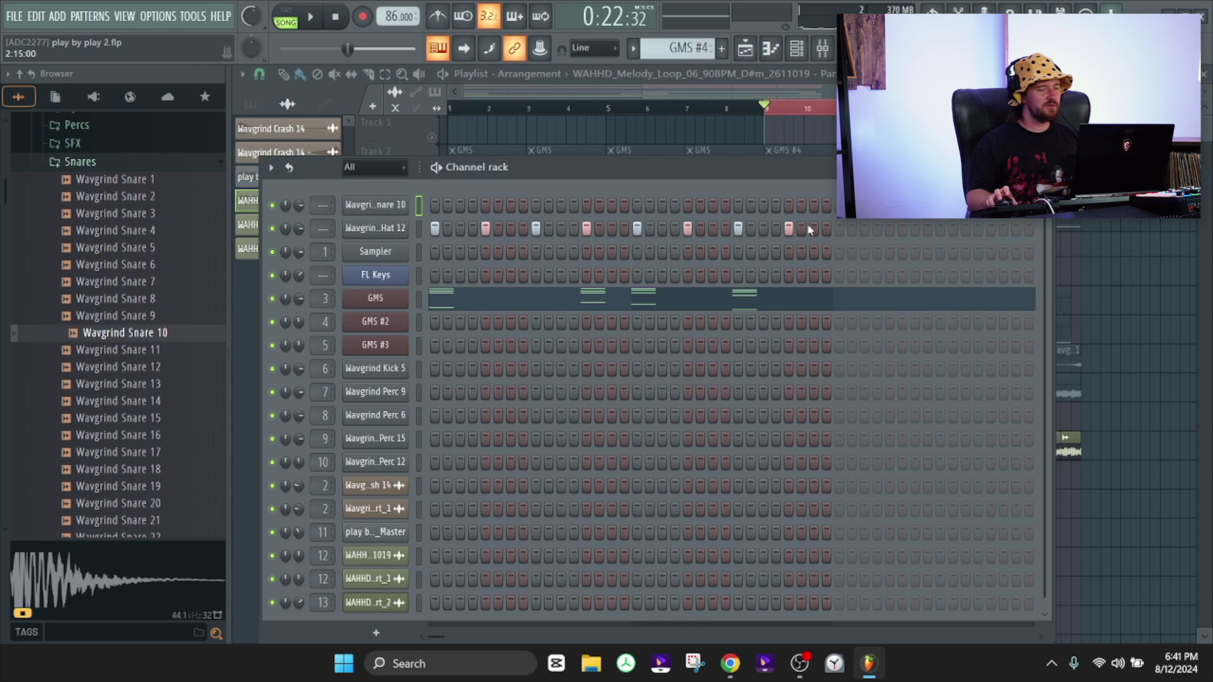
{"action": "left_click_drag", "start_coordinate": [810, 230], "coordinate": [485, 240]}
Create the empty Pattern 7 and fill Wavgrind Hi Hat 12 every 4 steps in it
{"action": "left_click", "coordinate": [688, 48]}
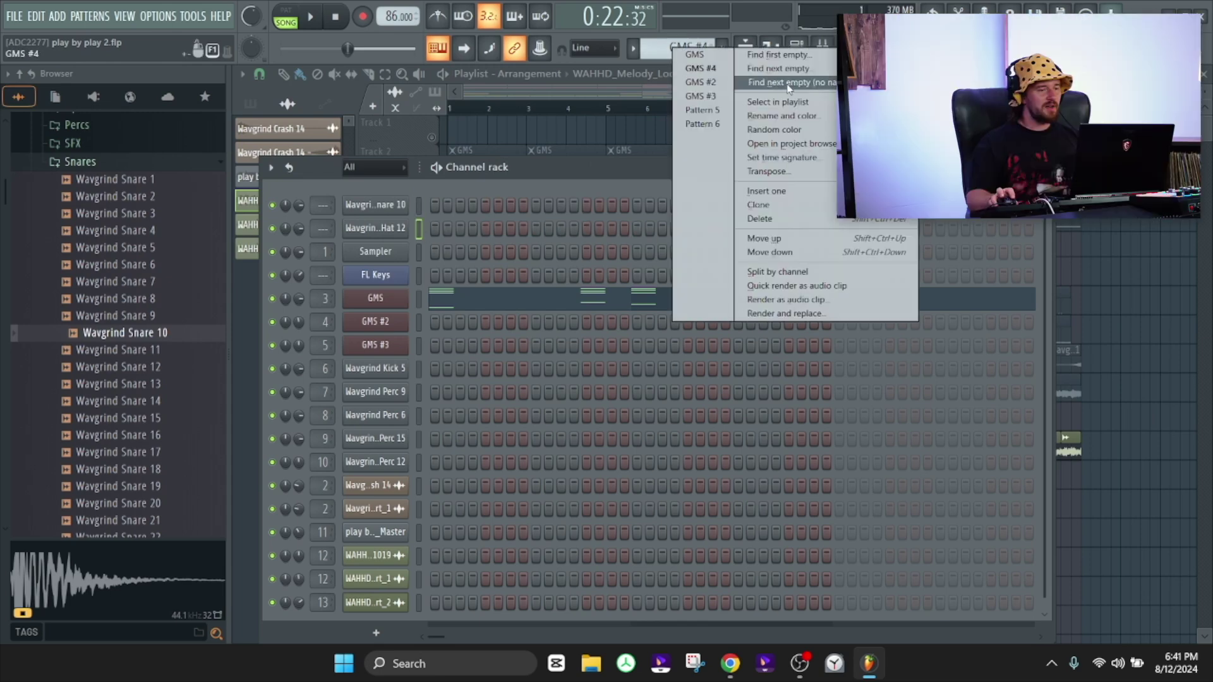
{"action": "left_click", "coordinate": [777, 84]}
{"action": "right_click", "coordinate": [401, 236]}
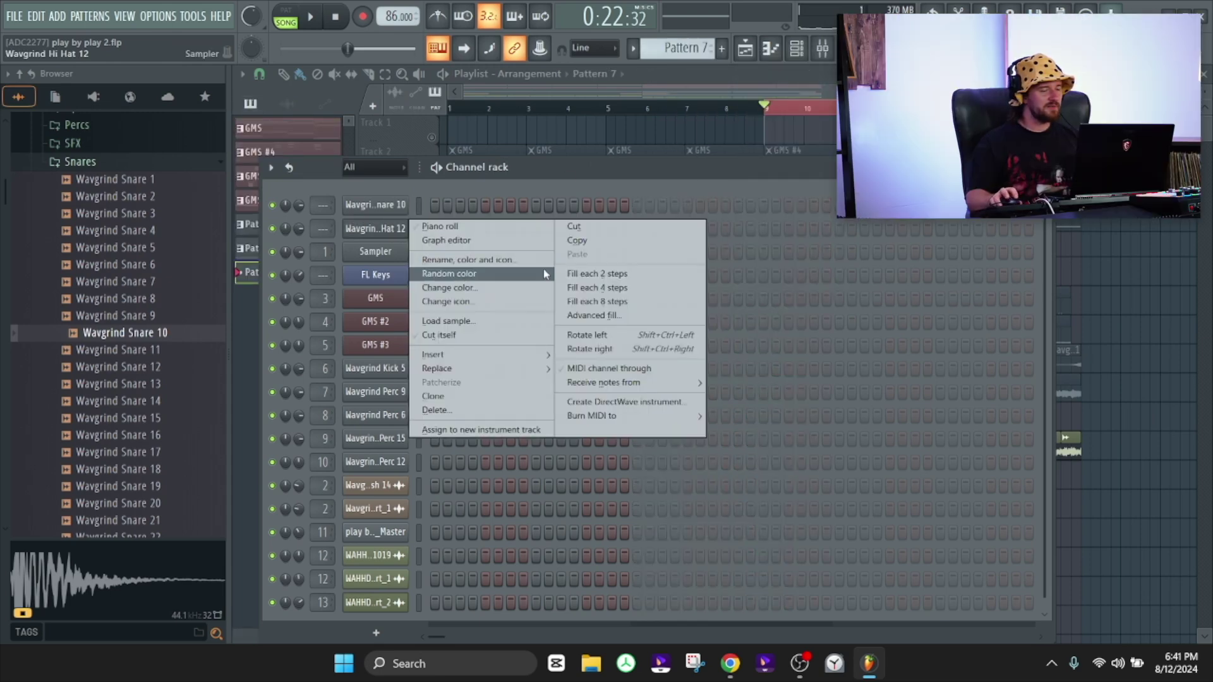
{"action": "left_click", "coordinate": [588, 280]}
Place Pattern 7 at bar 9 on Track 13 and check its hi-hat notes in the piano roll
{"action": "left_click", "coordinate": [692, 94]}
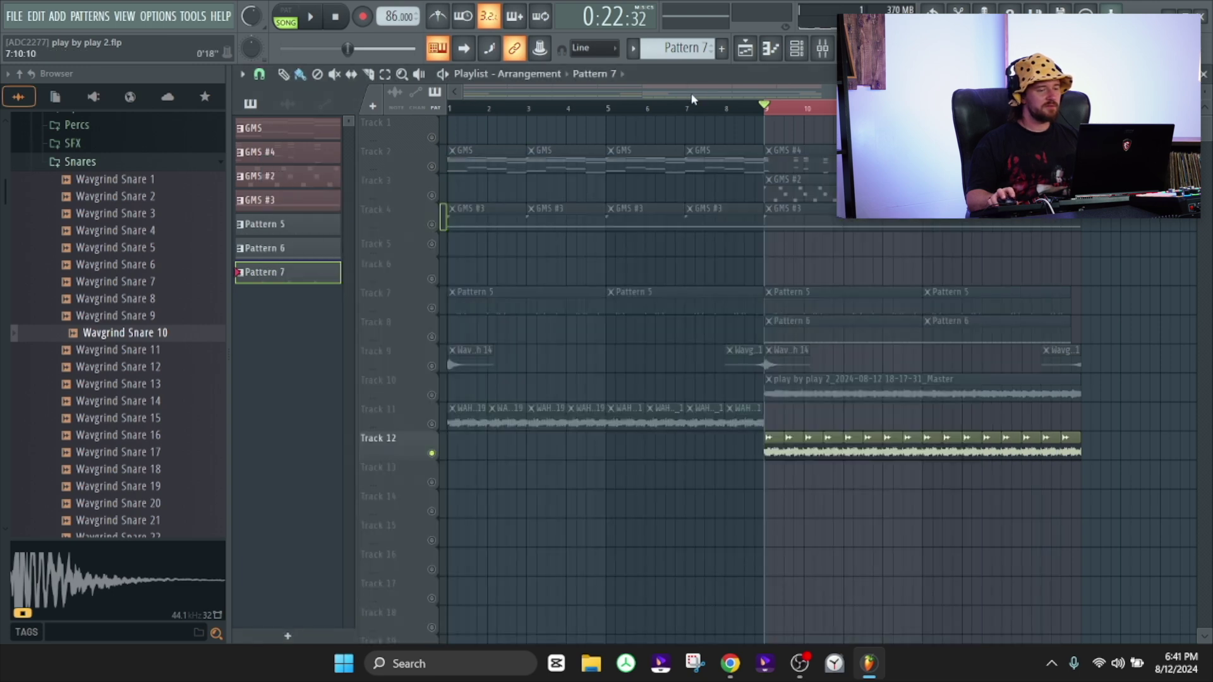
{"action": "left_click", "coordinate": [768, 480]}
{"action": "double_click", "coordinate": [785, 480]}
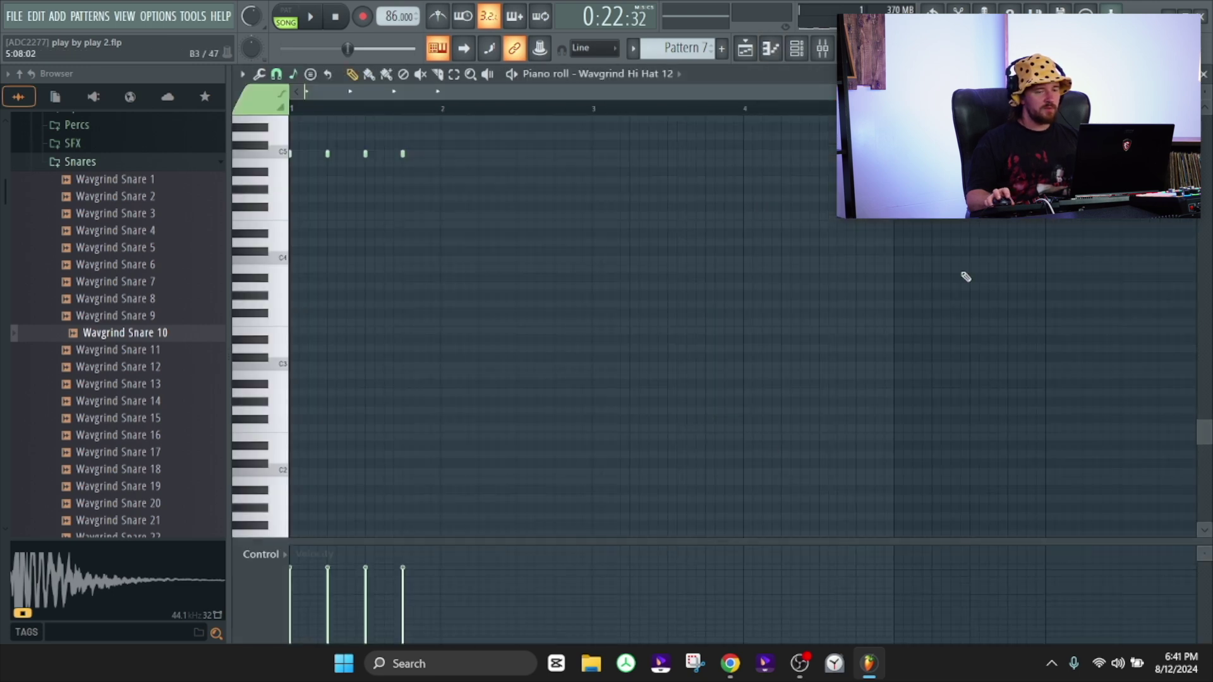
{"action": "left_click", "coordinate": [1202, 74]}
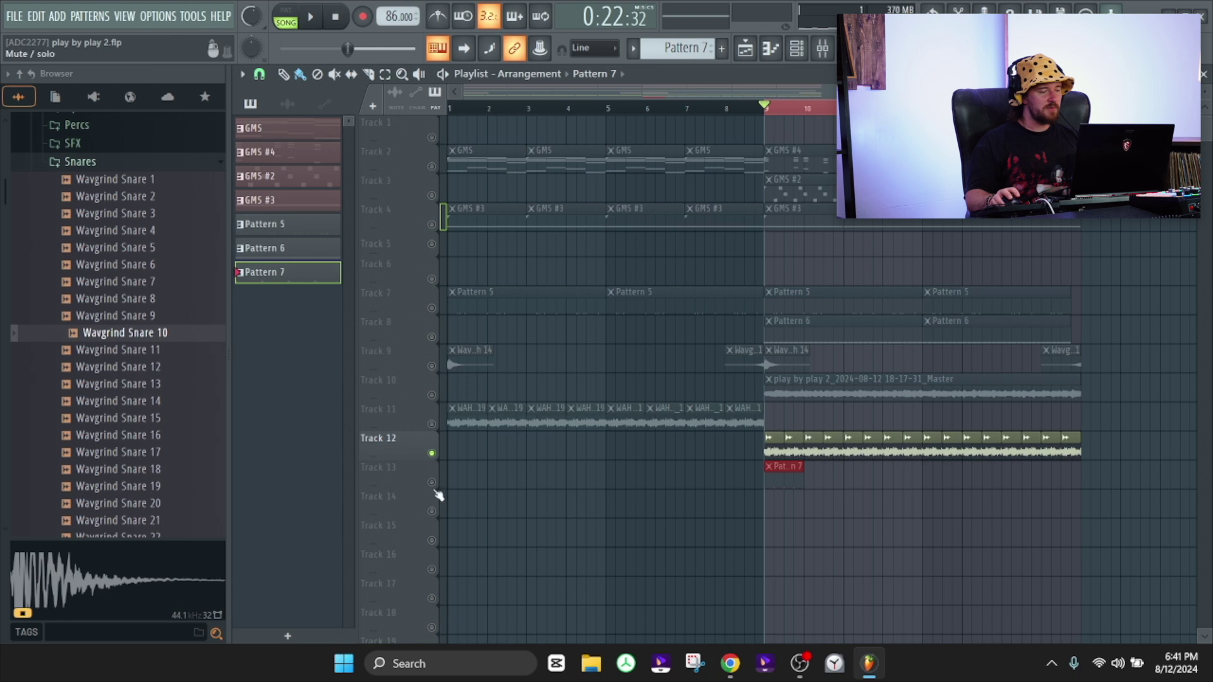
Solo Track 12 and enable Track 13 so the melody chops and Pattern 7 play together
{"action": "left_click", "coordinate": [431, 484]}
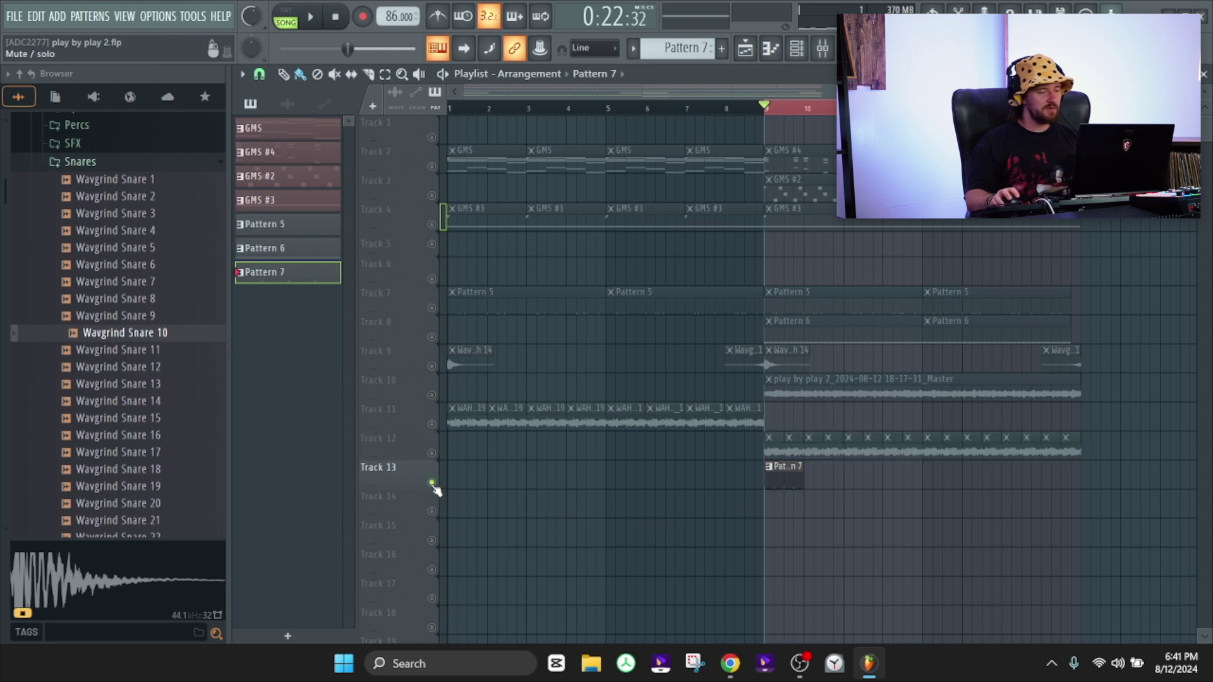
{"action": "right_click", "coordinate": [432, 484]}
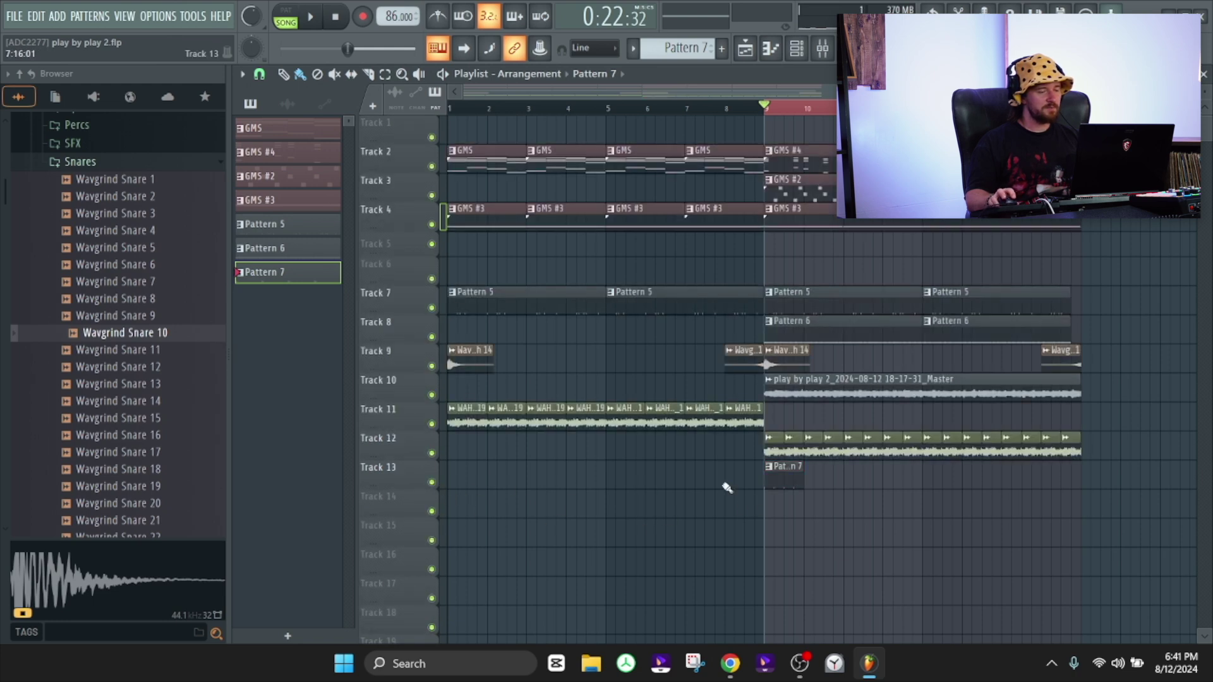
{"action": "right_click", "coordinate": [432, 454]}
{"action": "left_click", "coordinate": [432, 483]}
Place Snare 10 hits on steps 5, 13, 21 and 29, extend Hi Hat 12 with steps 17, 21, 25 and 29, and start playback
{"action": "double_click", "coordinate": [789, 478]}
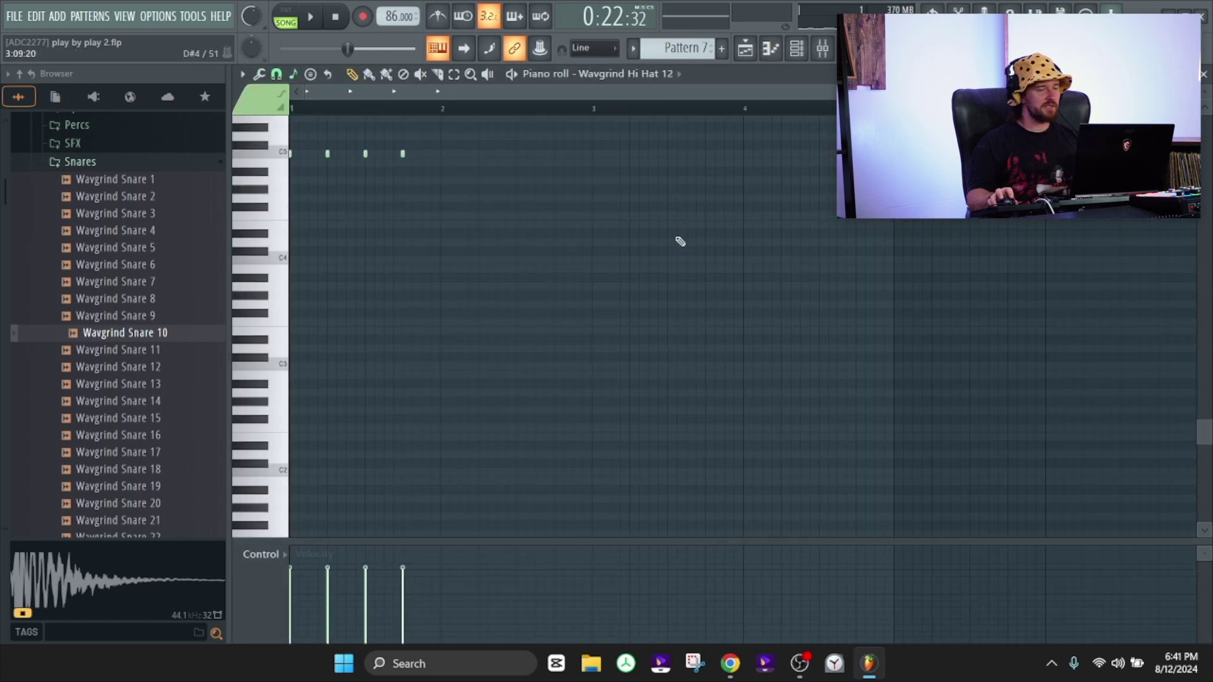
{"action": "left_click", "coordinate": [821, 51]}
{"action": "left_click", "coordinate": [486, 205]}
{"action": "left_click", "coordinate": [637, 230]}
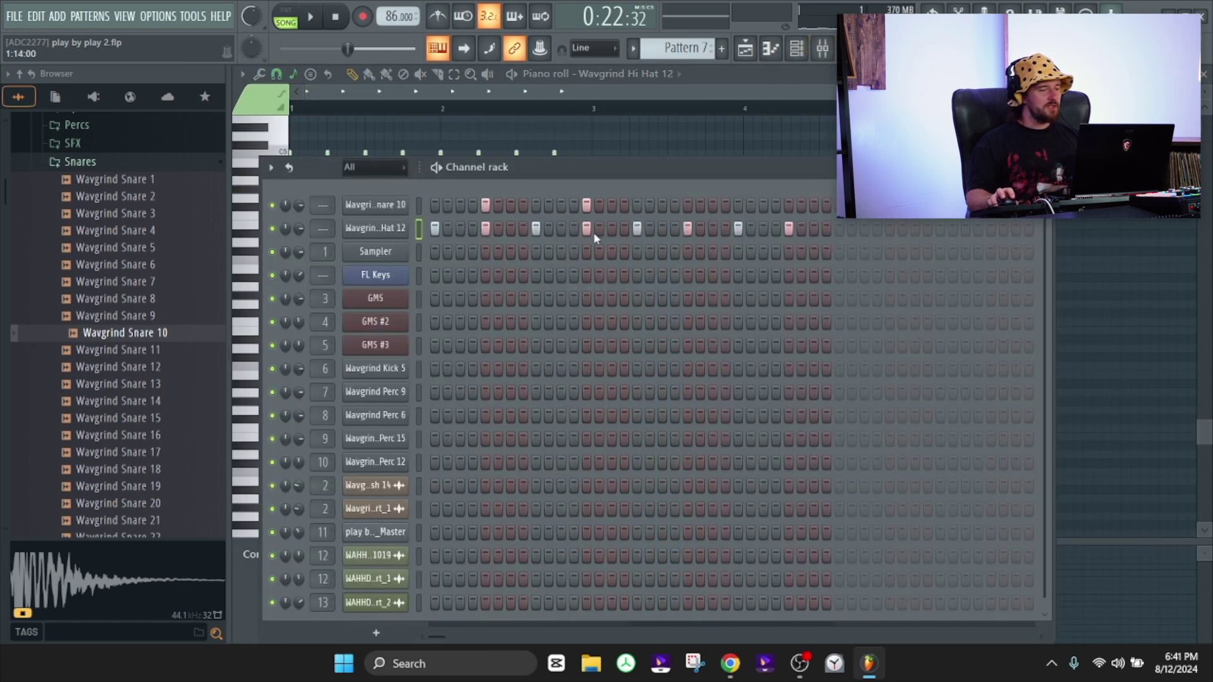
{"action": "left_click", "coordinate": [788, 204]}
{"action": "key", "text": "space"}
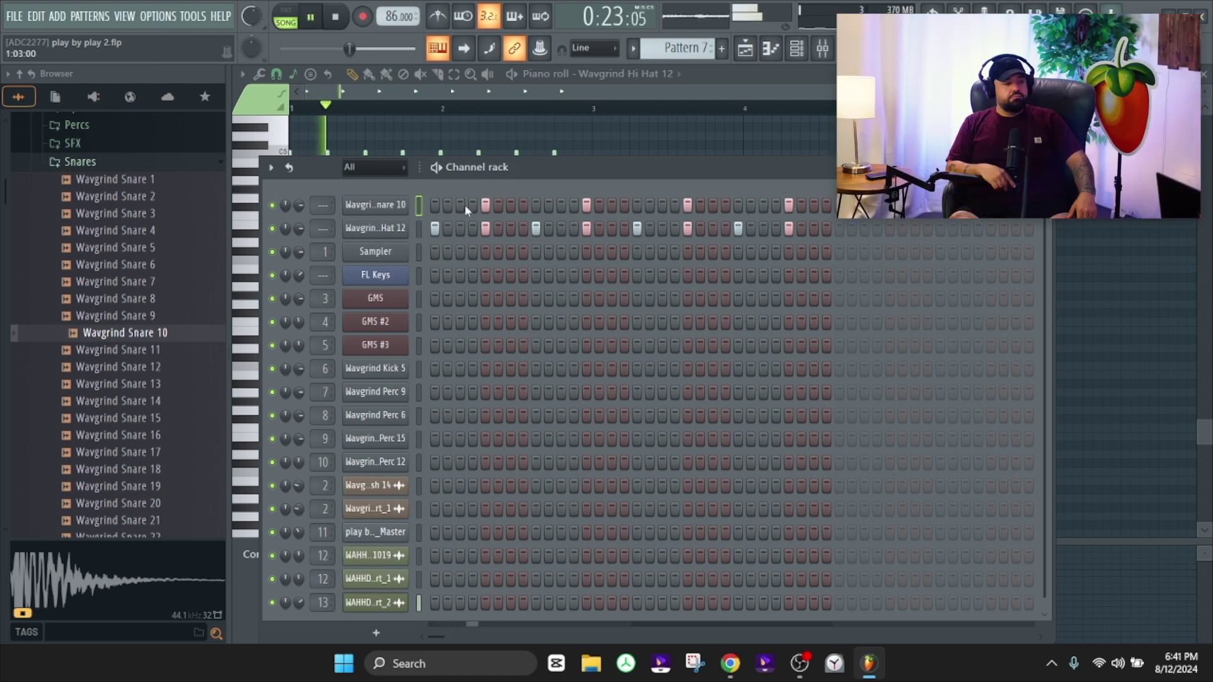
Layer Wavgrind Snare 7 into Pattern 7 with hits on steps 5 and 21
{"action": "left_click", "coordinate": [80, 162]}
{"action": "left_click", "coordinate": [80, 161]}
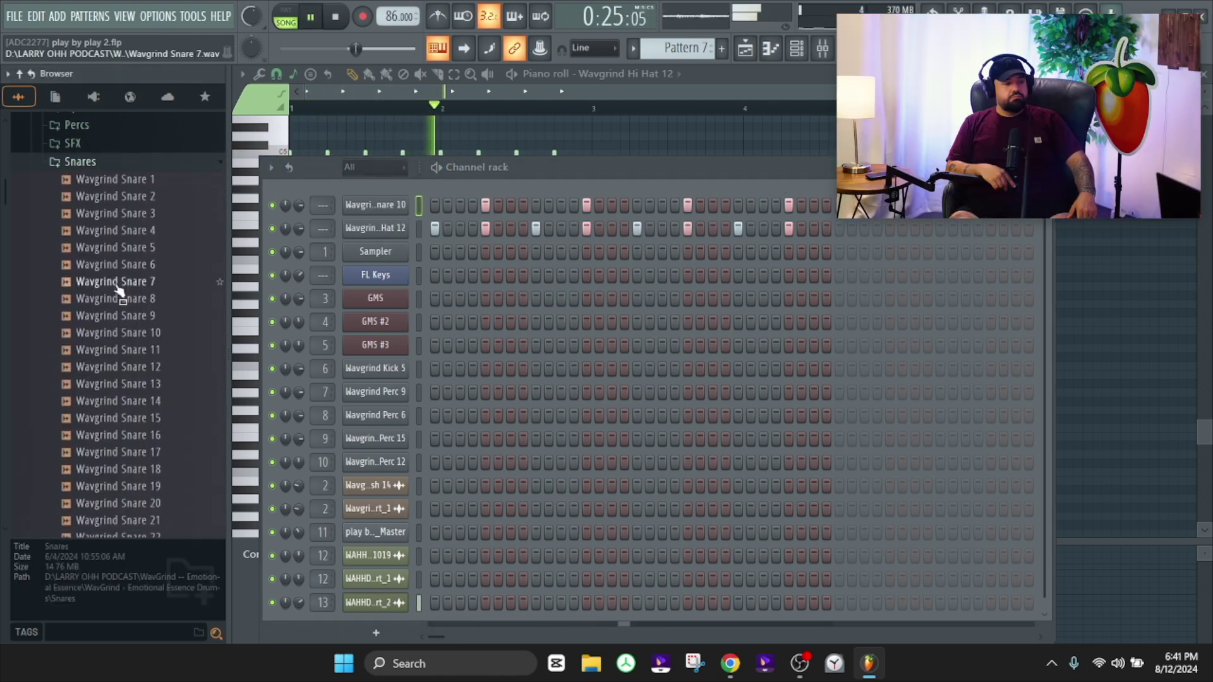
{"action": "left_click", "coordinate": [117, 281]}
{"action": "left_click_drag", "start_coordinate": [126, 281], "coordinate": [382, 194]}
{"action": "left_click", "coordinate": [485, 205]}
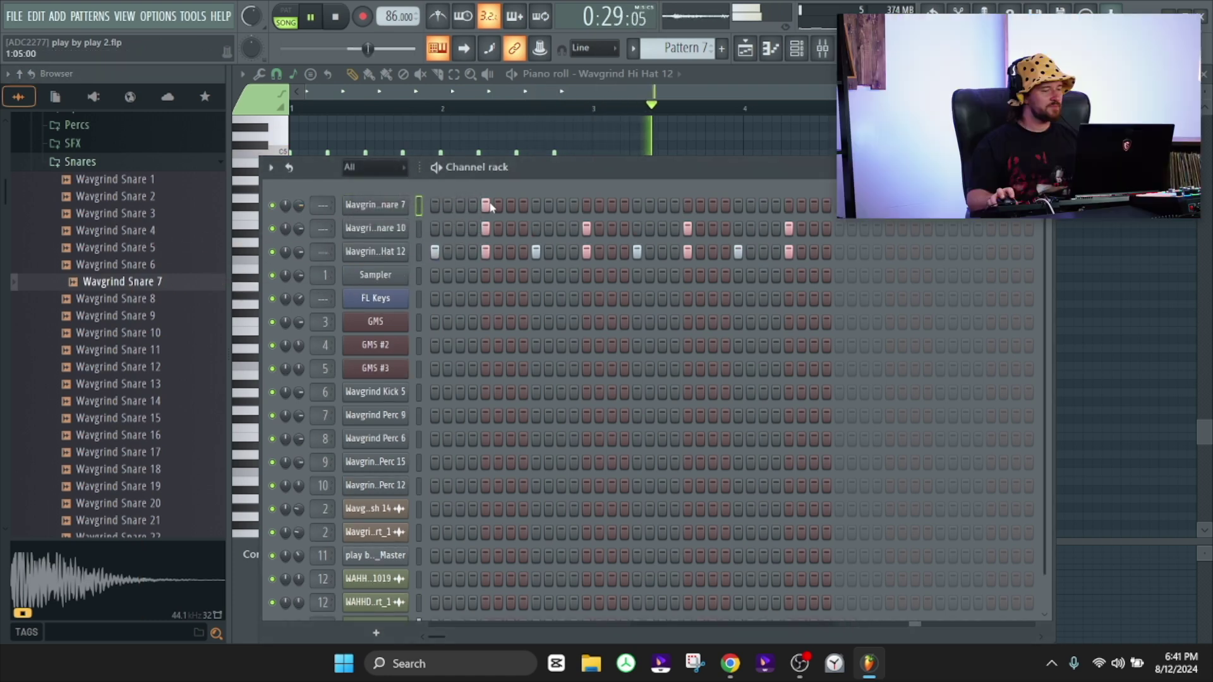
{"action": "left_click", "coordinate": [687, 205]}
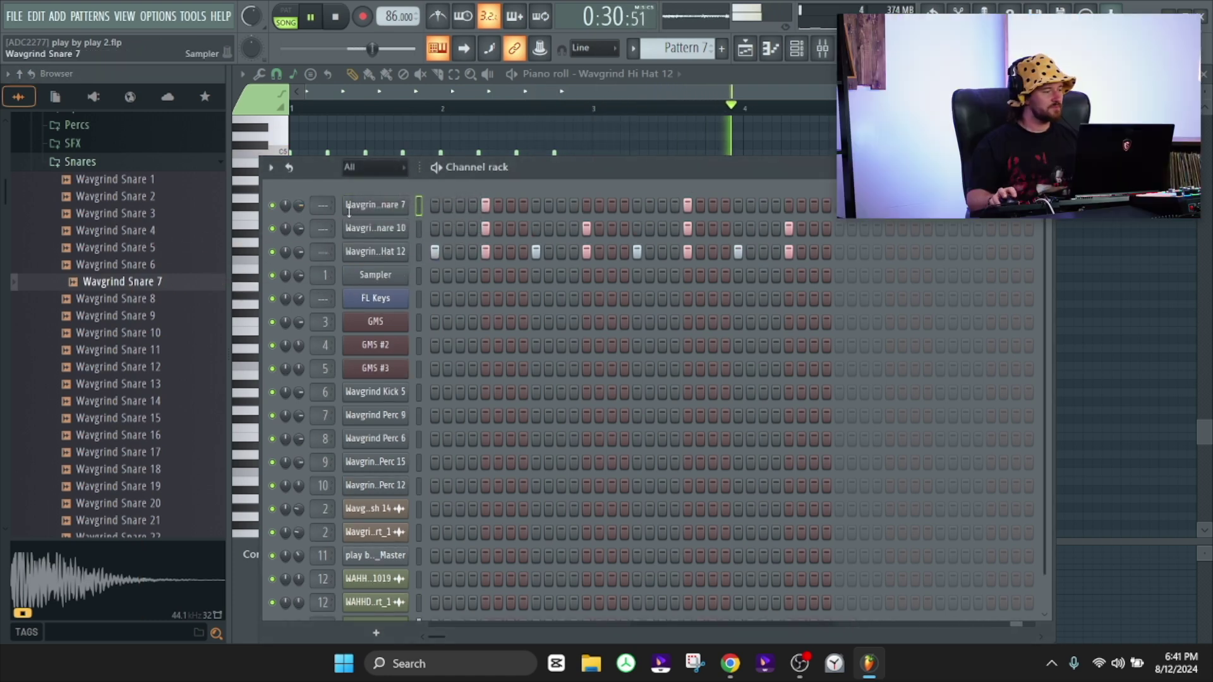
Audition the kick samples, add Wavgrind Kick 17 to Pattern 7 with hits on steps 1 and 4, and play it
{"action": "left_click", "coordinate": [80, 162]}
{"action": "scroll", "coordinate": [109, 182], "scroll_direction": "up", "scroll_amount": 5}
{"action": "scroll", "coordinate": [108, 177], "scroll_direction": "down", "scroll_amount": 2}
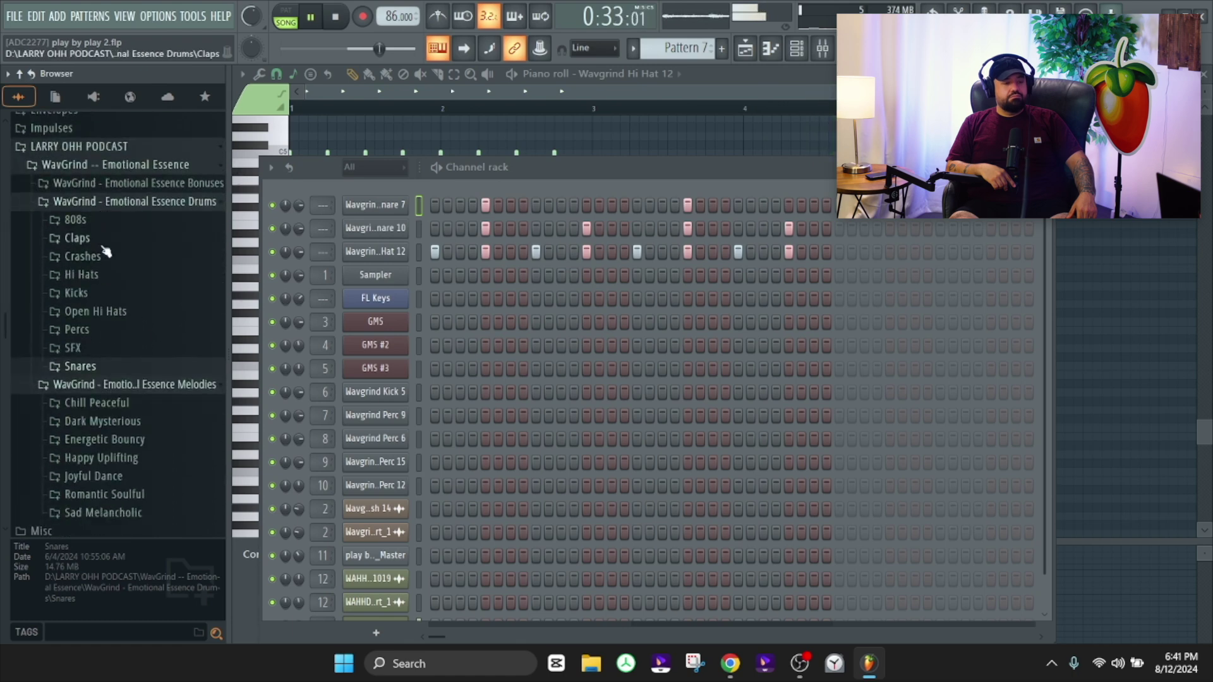
{"action": "left_click", "coordinate": [79, 293]}
{"action": "left_click", "coordinate": [104, 360]}
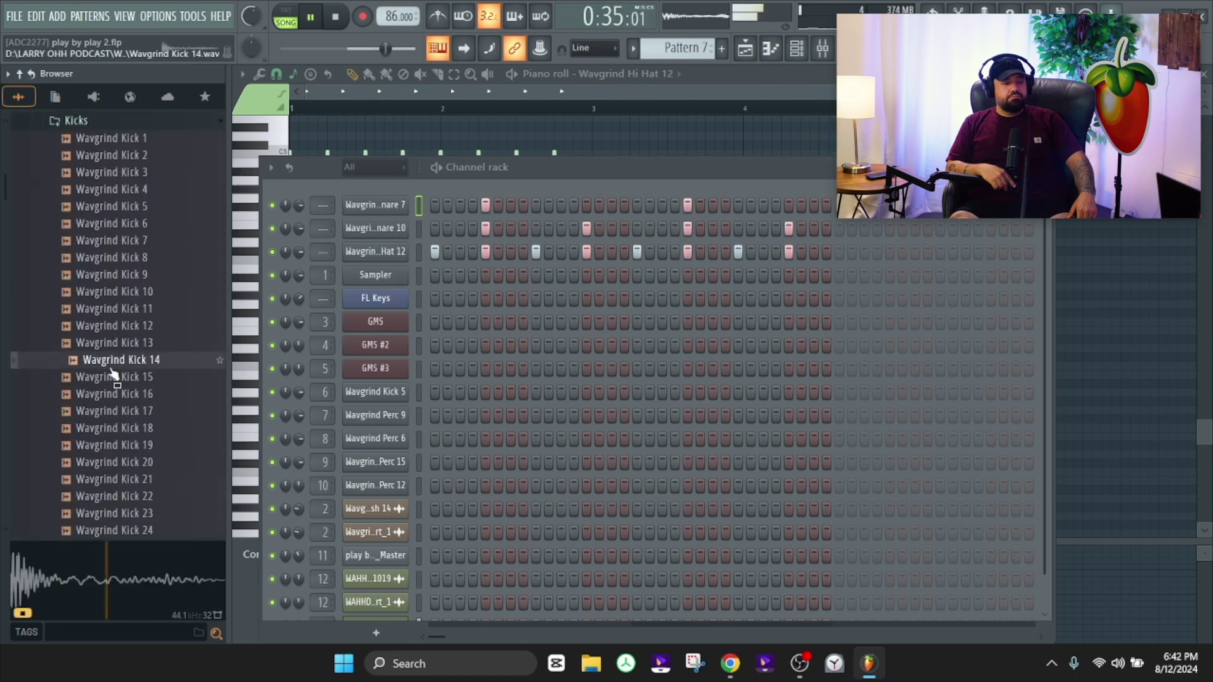
{"action": "left_click", "coordinate": [113, 412]}
{"action": "key", "text": "space"}
{"action": "left_click_drag", "start_coordinate": [114, 412], "coordinate": [372, 203]}
{"action": "left_click", "coordinate": [435, 205]}
{"action": "left_click", "coordinate": [472, 205]}
{"action": "key", "text": "space"}
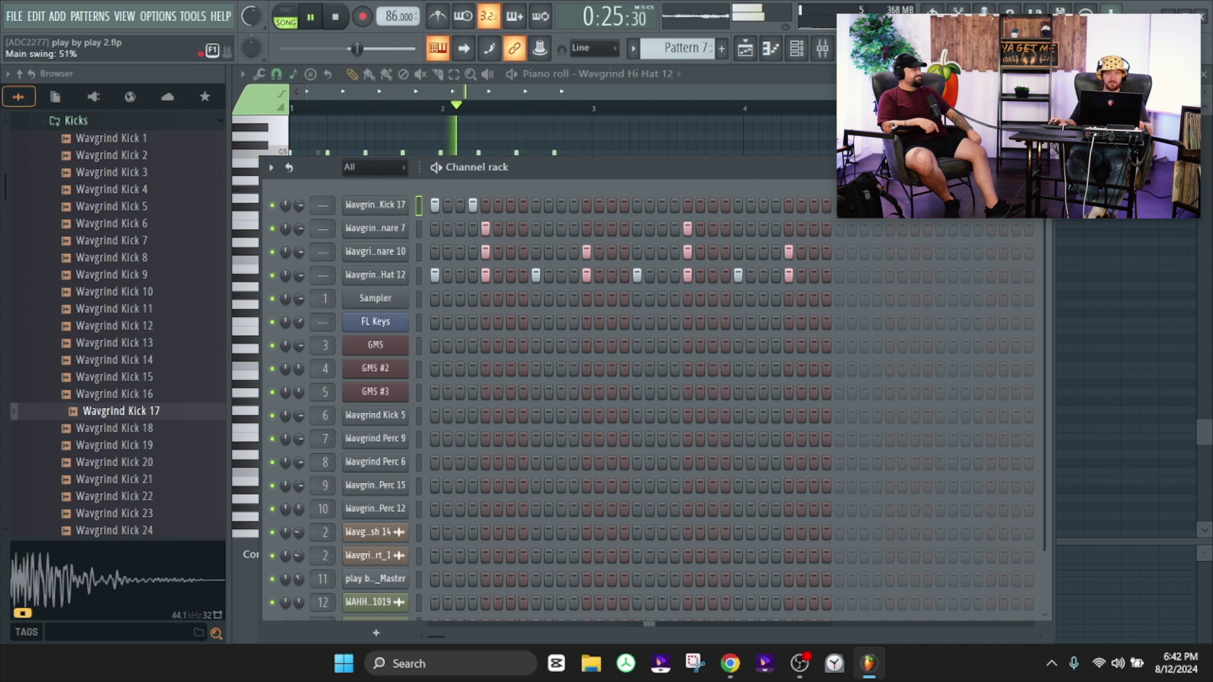
Rework the Wavgrind Kick 17 row in Pattern 7 so its hits fall on steps 1, 6, 22 and 31
{"action": "left_click", "coordinate": [814, 205]}
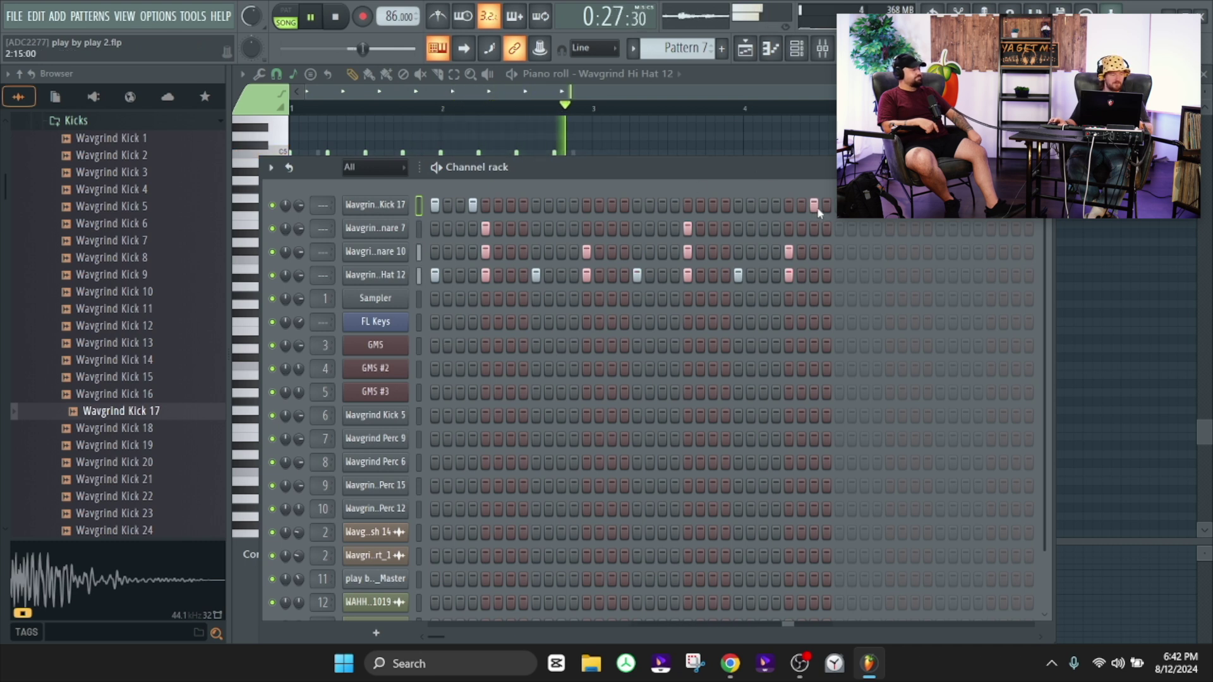
{"action": "left_click", "coordinate": [473, 205]}
{"action": "left_click", "coordinate": [497, 205]}
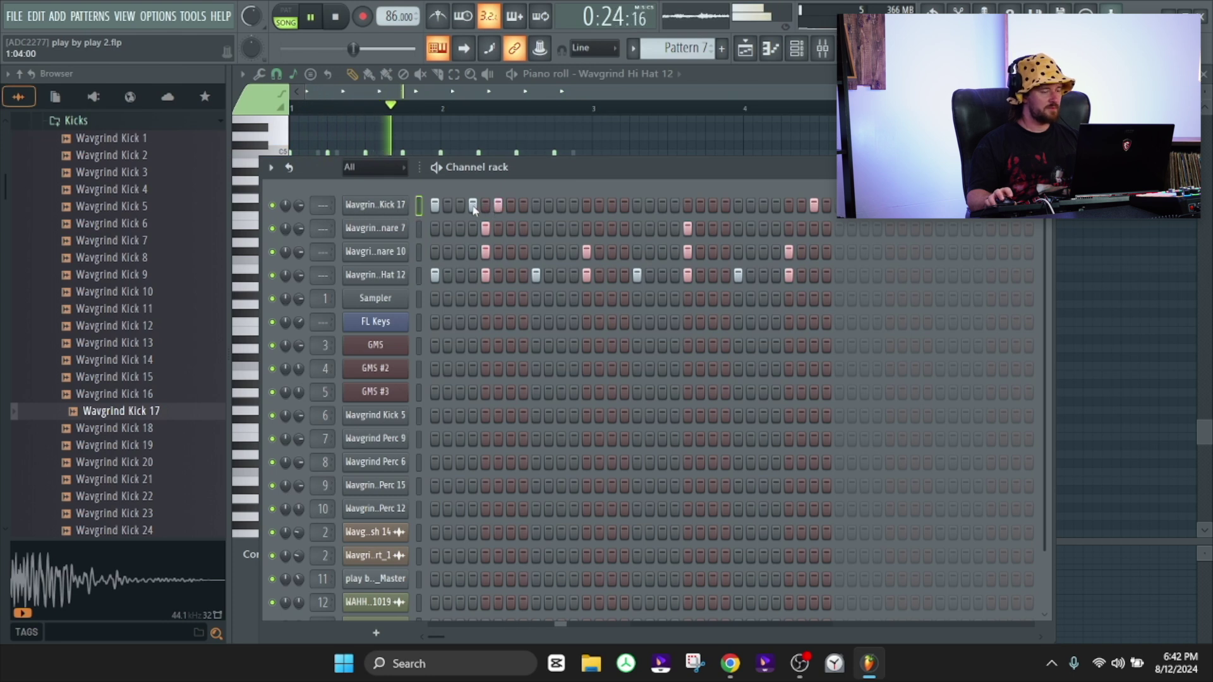
{"action": "left_click", "coordinate": [674, 205]}
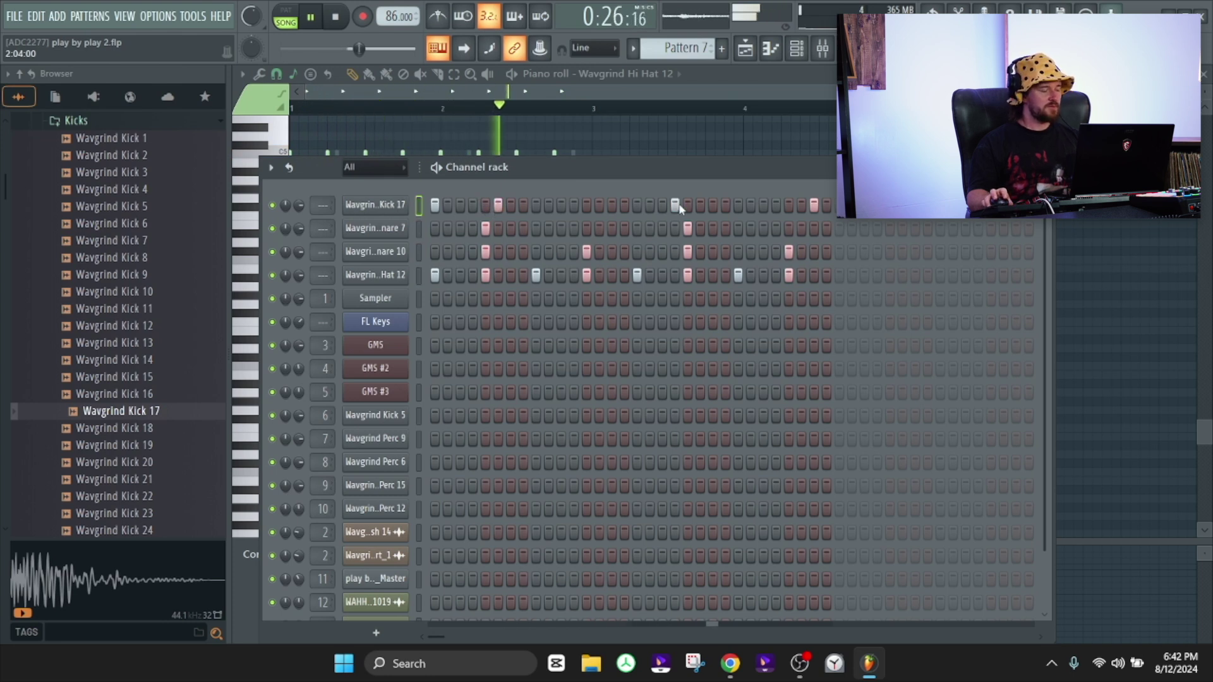
{"action": "left_click", "coordinate": [700, 206]}
{"action": "right_click", "coordinate": [674, 206]}
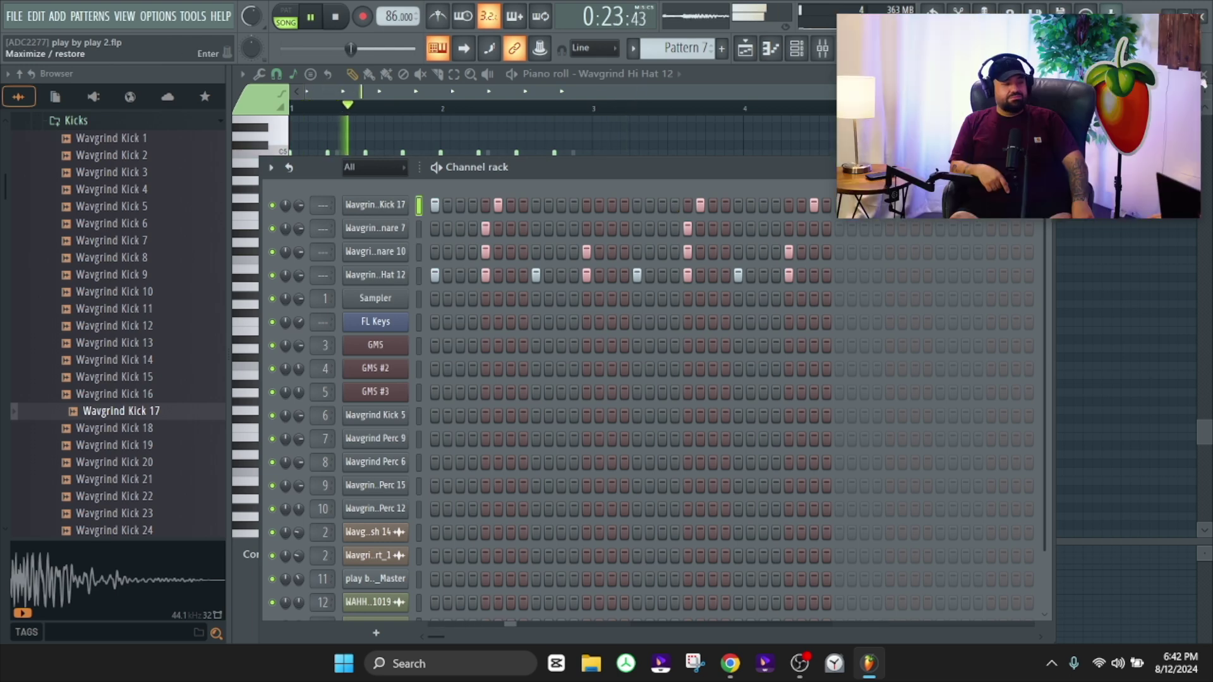
Repeat Pattern 7 along Track 13 from bar 11 to the end of bar 16
{"action": "key", "text": "F5"}
{"action": "right_click", "coordinate": [1128, 272]}
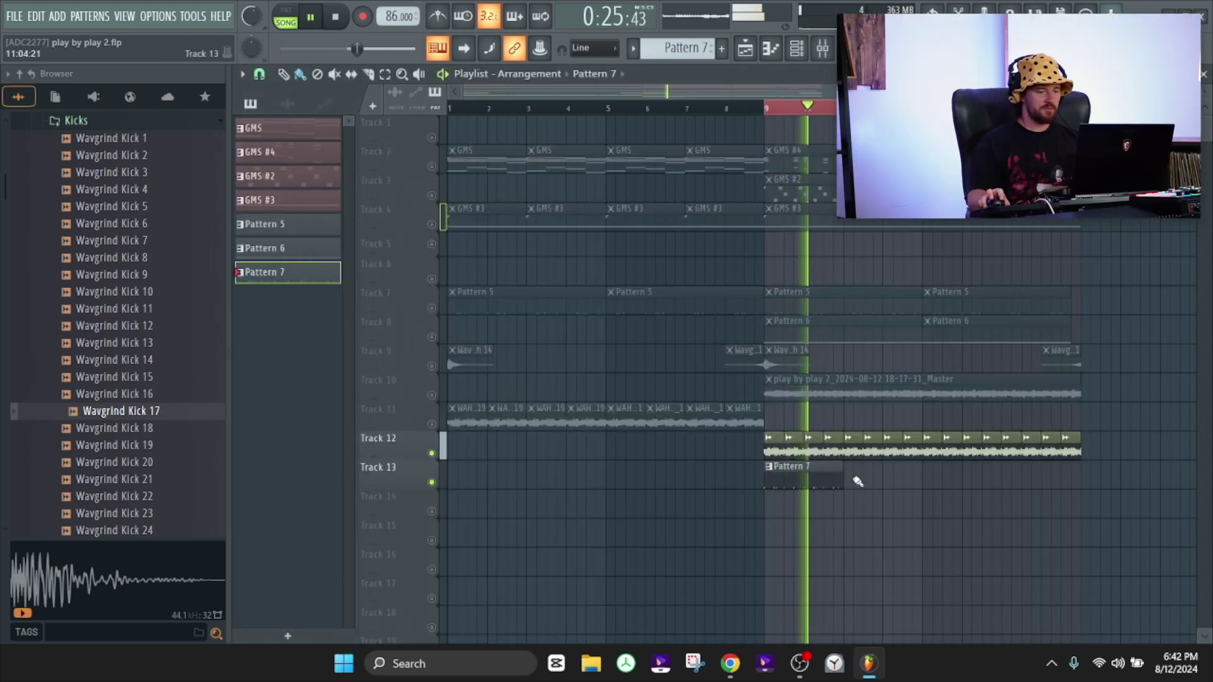
{"action": "left_click_drag", "start_coordinate": [853, 483], "coordinate": [1058, 482]}
{"action": "double_click", "coordinate": [828, 482]}
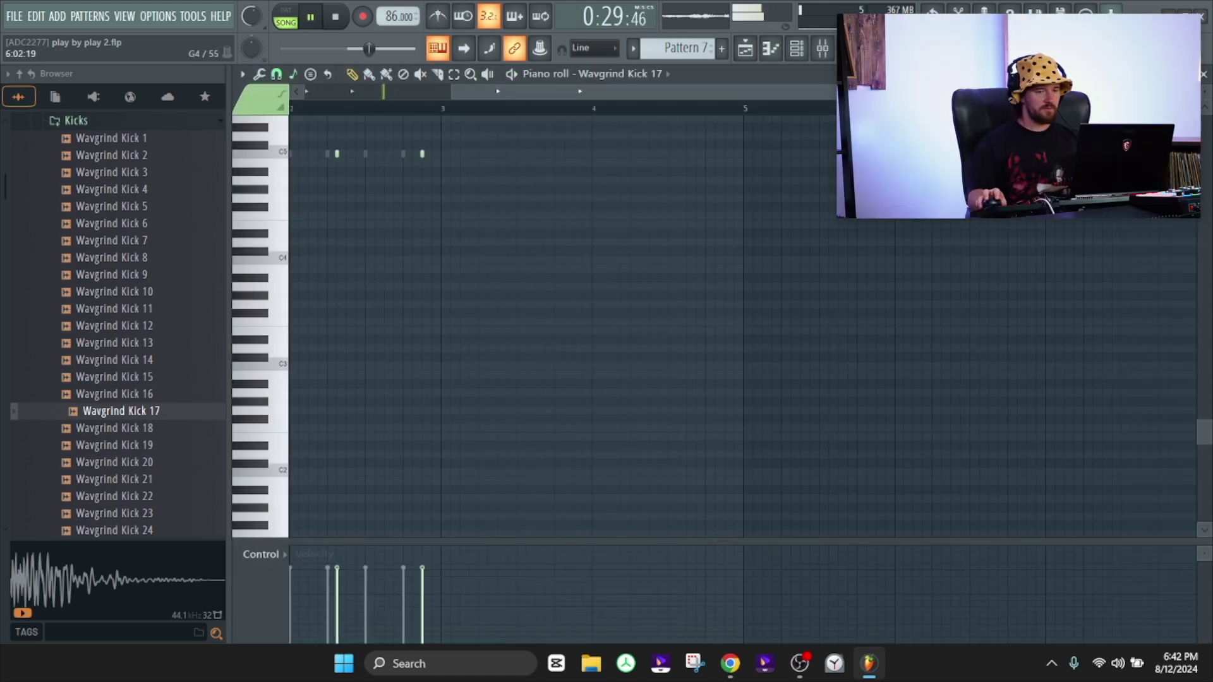
{"action": "left_click", "coordinate": [1203, 75]}
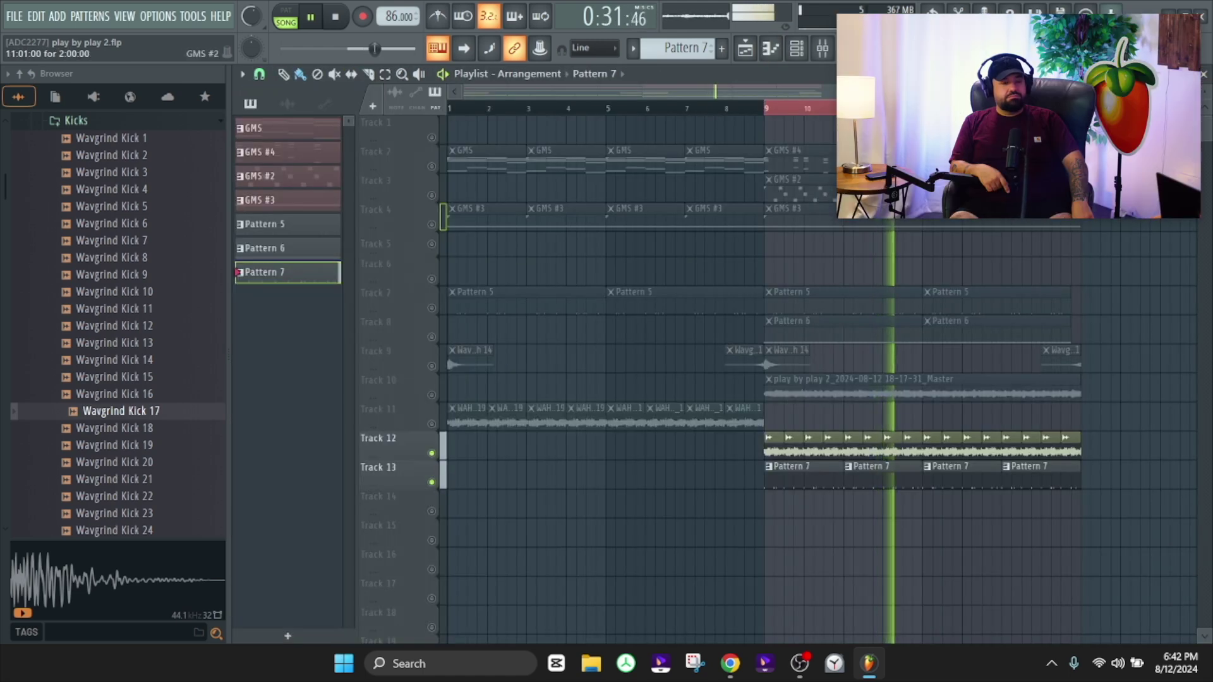
Add Wavgrind Kick 7 to Pattern 7, fill it every 8 steps with an extra hit on step 16, and move Kick 17's last hit to step 32
{"action": "left_click", "coordinate": [796, 50]}
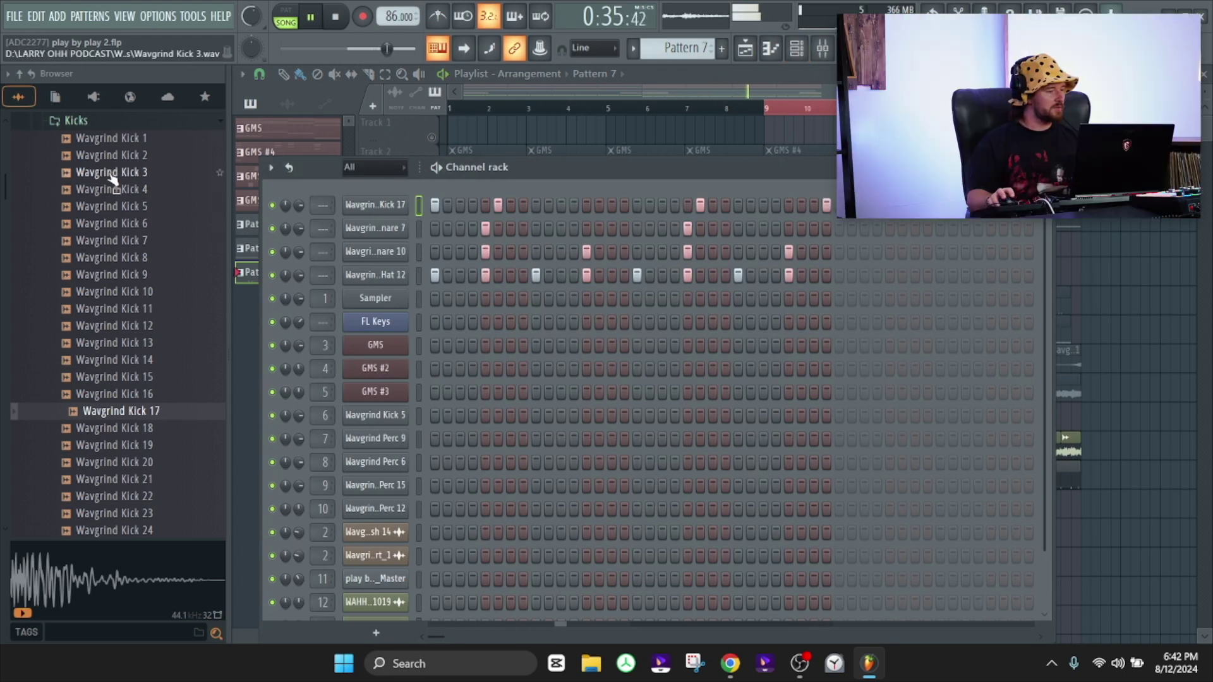
{"action": "left_click", "coordinate": [117, 242]}
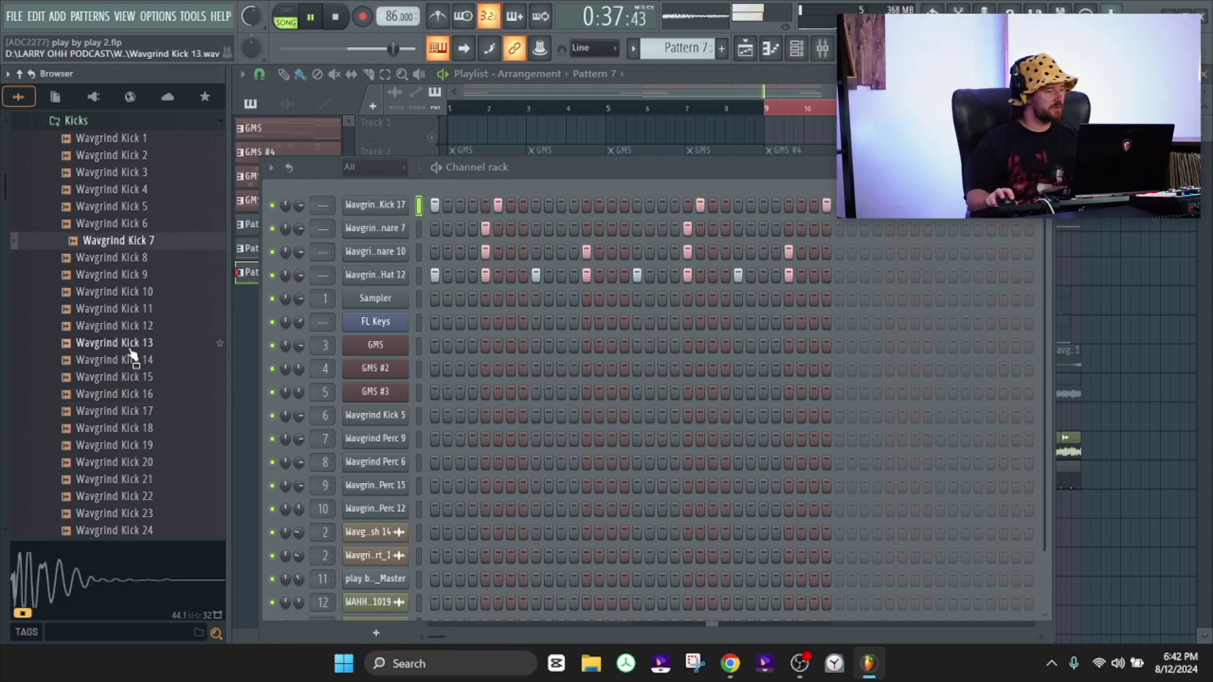
{"action": "left_click_drag", "start_coordinate": [129, 252], "coordinate": [372, 208]}
{"action": "right_click", "coordinate": [371, 209]}
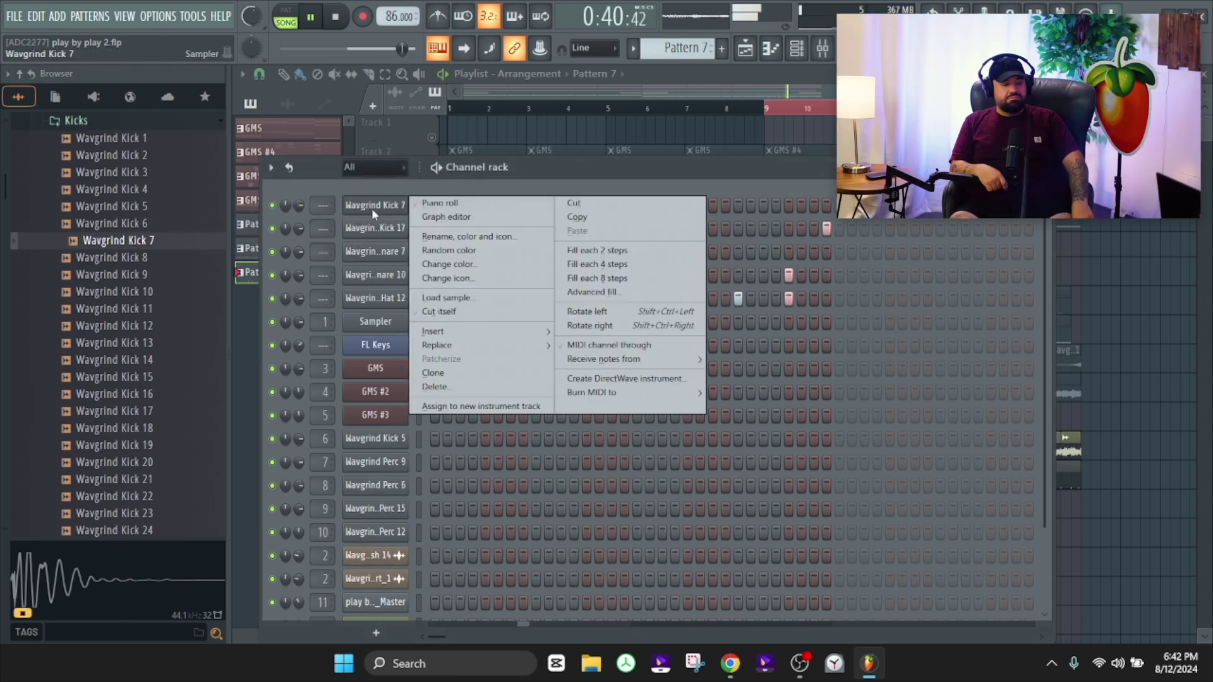
{"action": "left_click", "coordinate": [619, 277]}
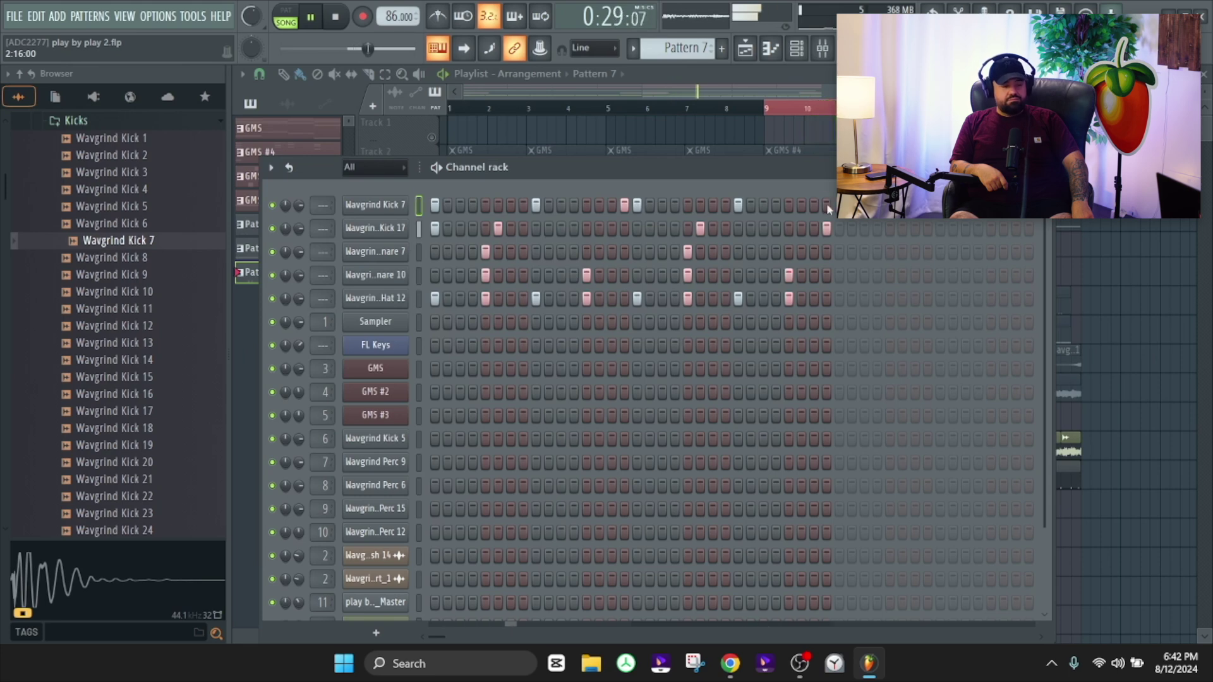
Play Pattern 7 on its own and audition the open hi-hat and clap samples against it
{"action": "left_click", "coordinate": [66, 122]}
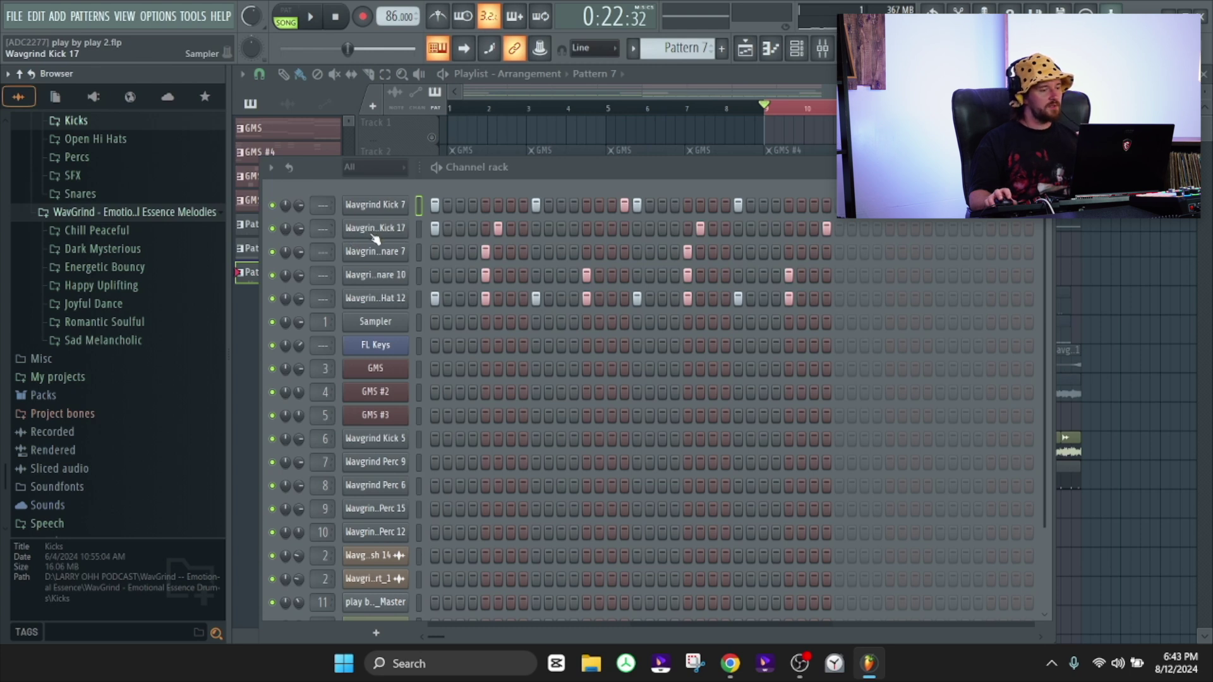
{"action": "left_click", "coordinate": [291, 17]}
{"action": "key", "text": "space"}
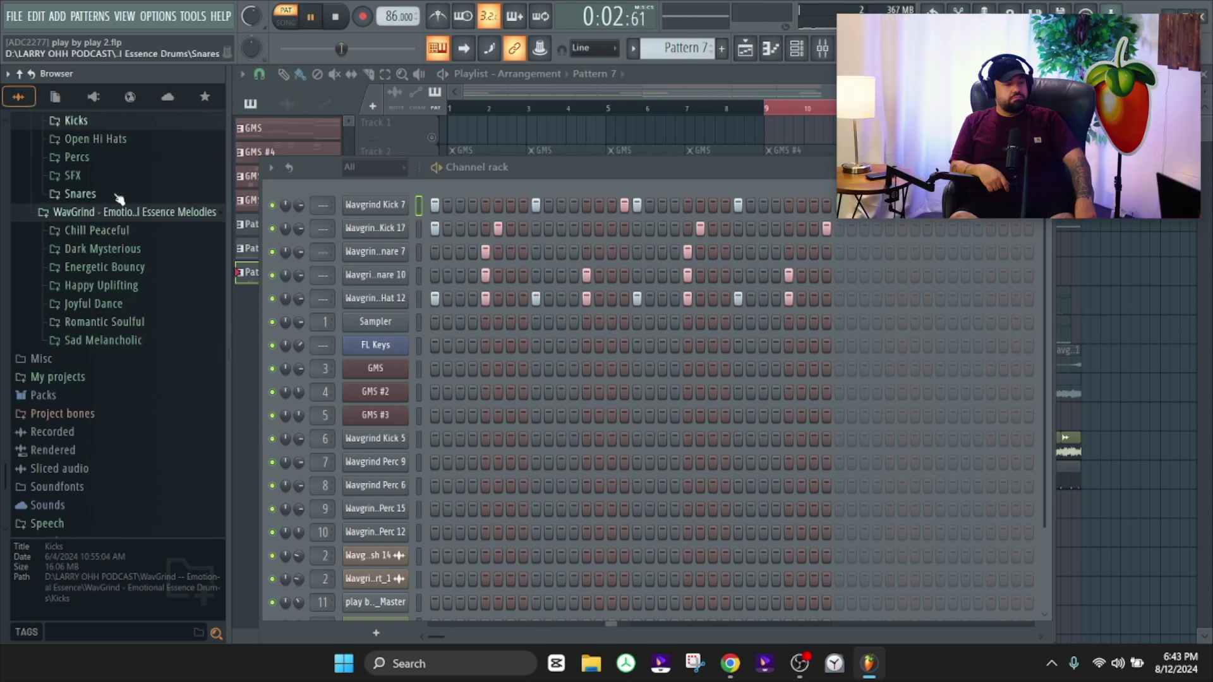
{"action": "left_click", "coordinate": [98, 142]}
{"action": "left_click", "coordinate": [109, 250]}
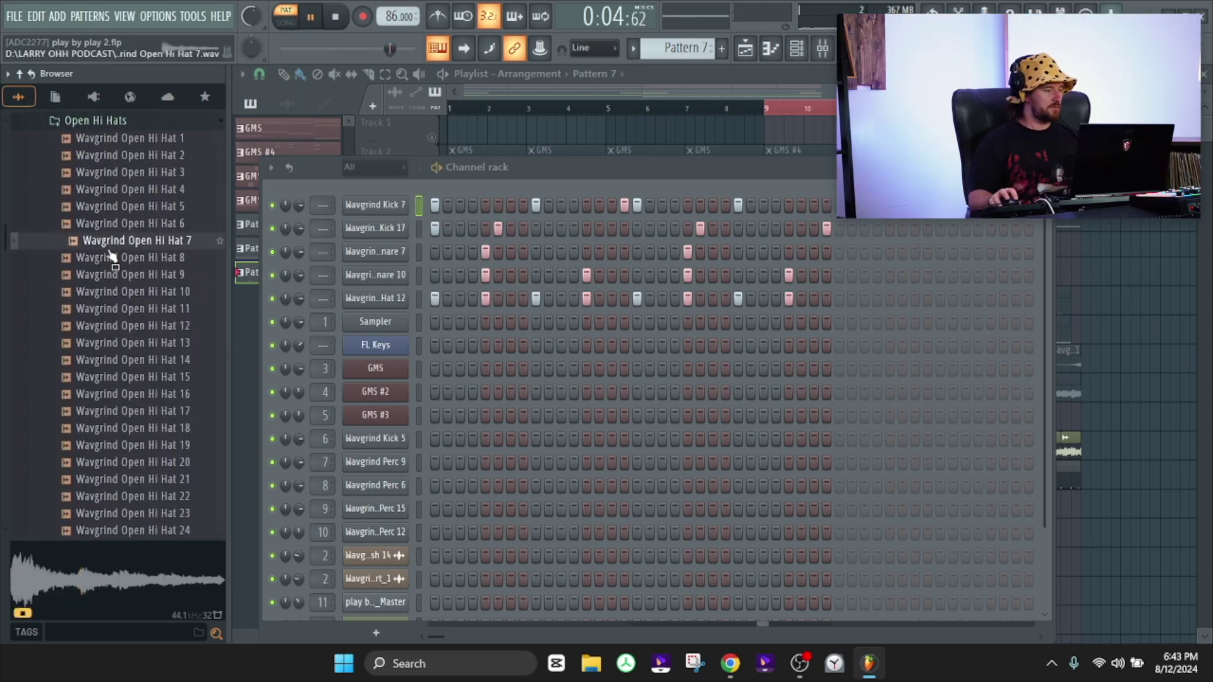
{"action": "left_click", "coordinate": [103, 139]}
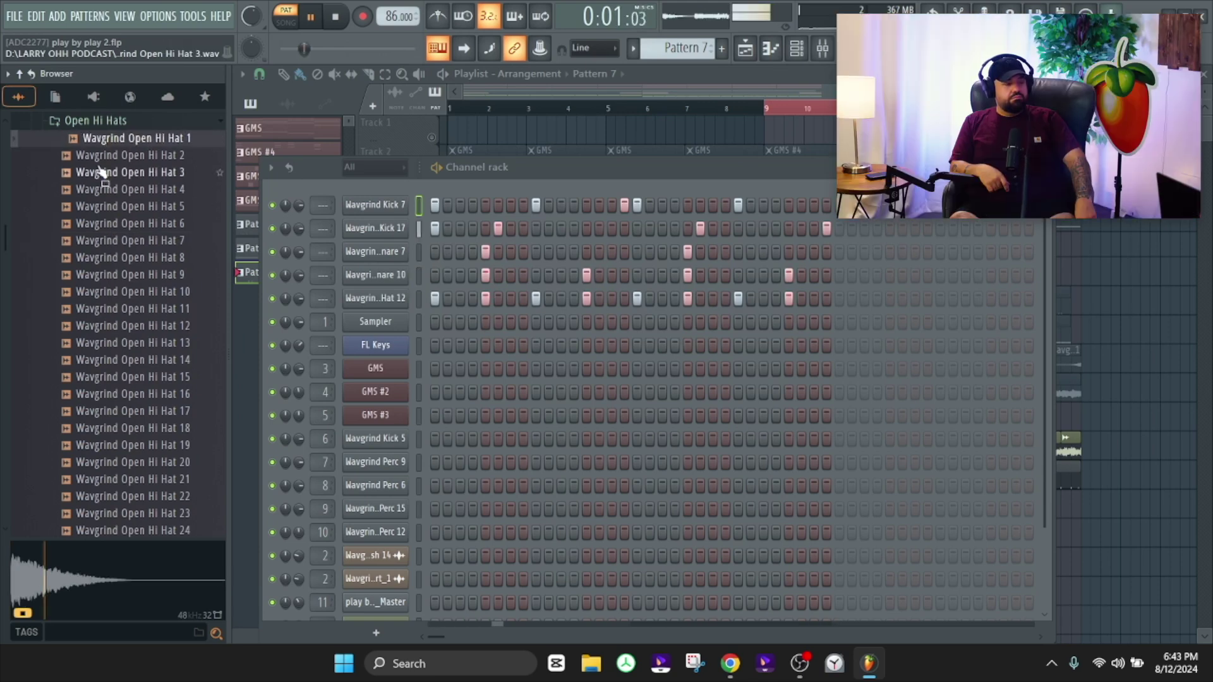
{"action": "left_click", "coordinate": [100, 122]}
{"action": "scroll", "coordinate": [100, 315], "scroll_direction": "up", "scroll_amount": 3}
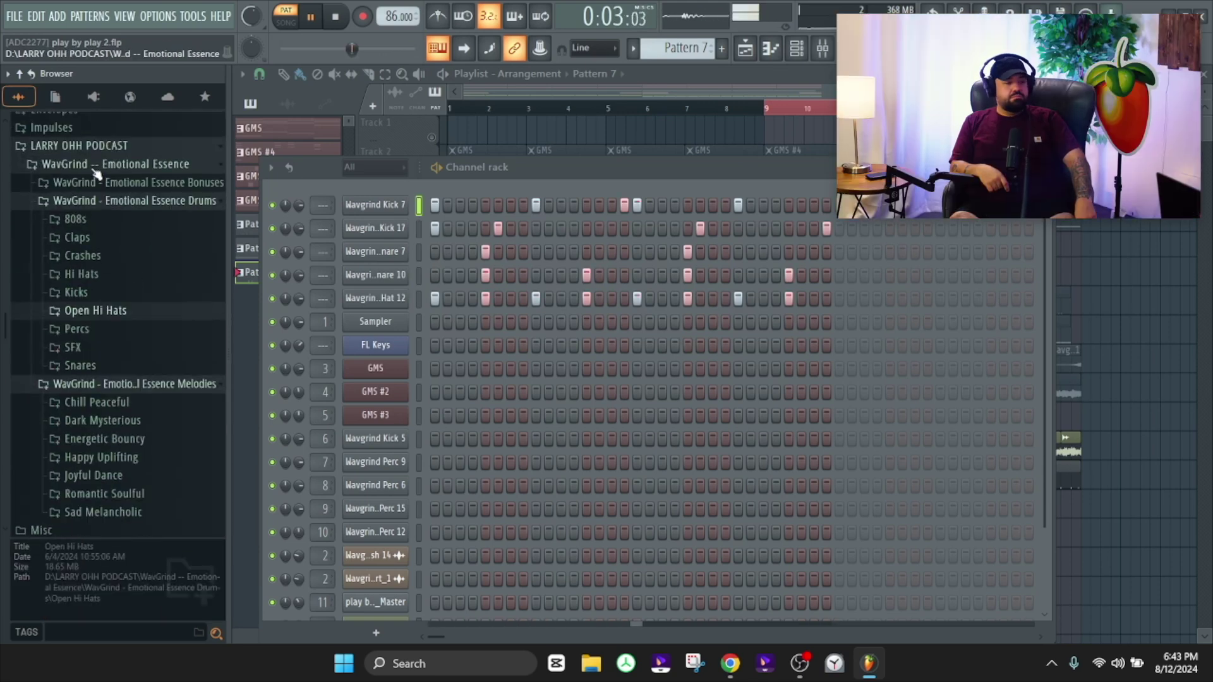
{"action": "left_click", "coordinate": [101, 240]}
{"action": "left_click", "coordinate": [95, 359]}
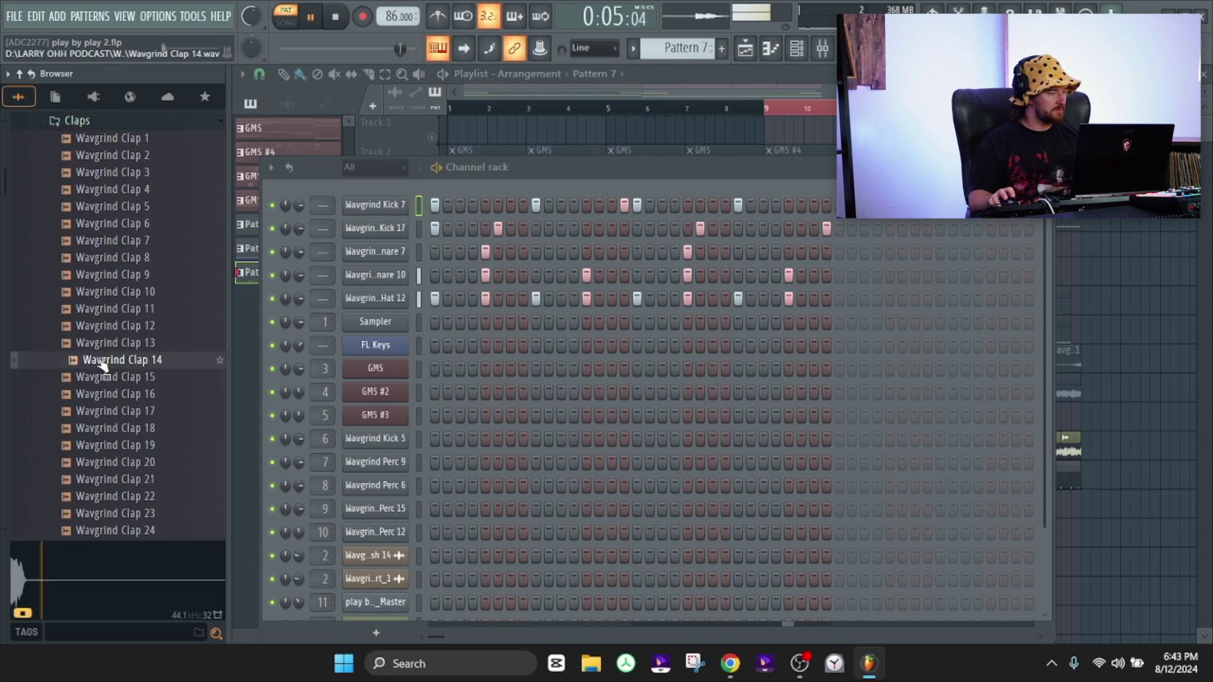
{"action": "scroll", "coordinate": [111, 209], "scroll_direction": "up", "scroll_amount": 3}
{"action": "left_click", "coordinate": [101, 224]}
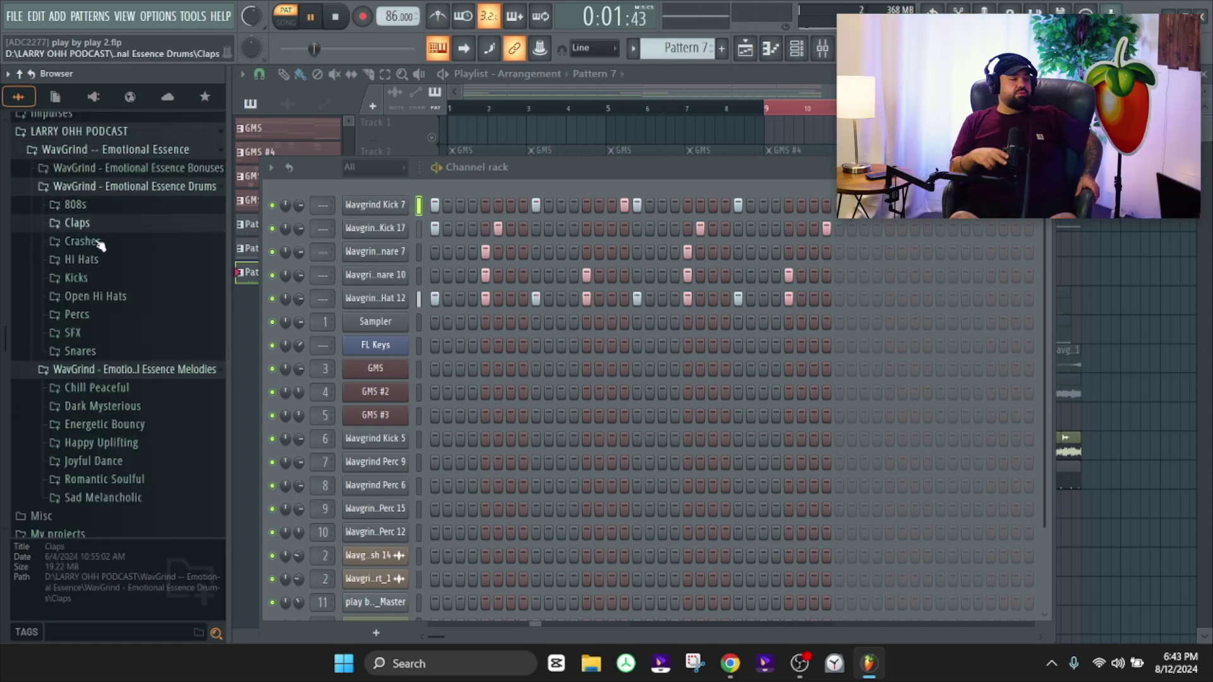
Audition the snares and add Wavgrind Snare 6 to Pattern 7 with hits on steps 13 and 29 at 68% channel volume
{"action": "left_click", "coordinate": [81, 351]}
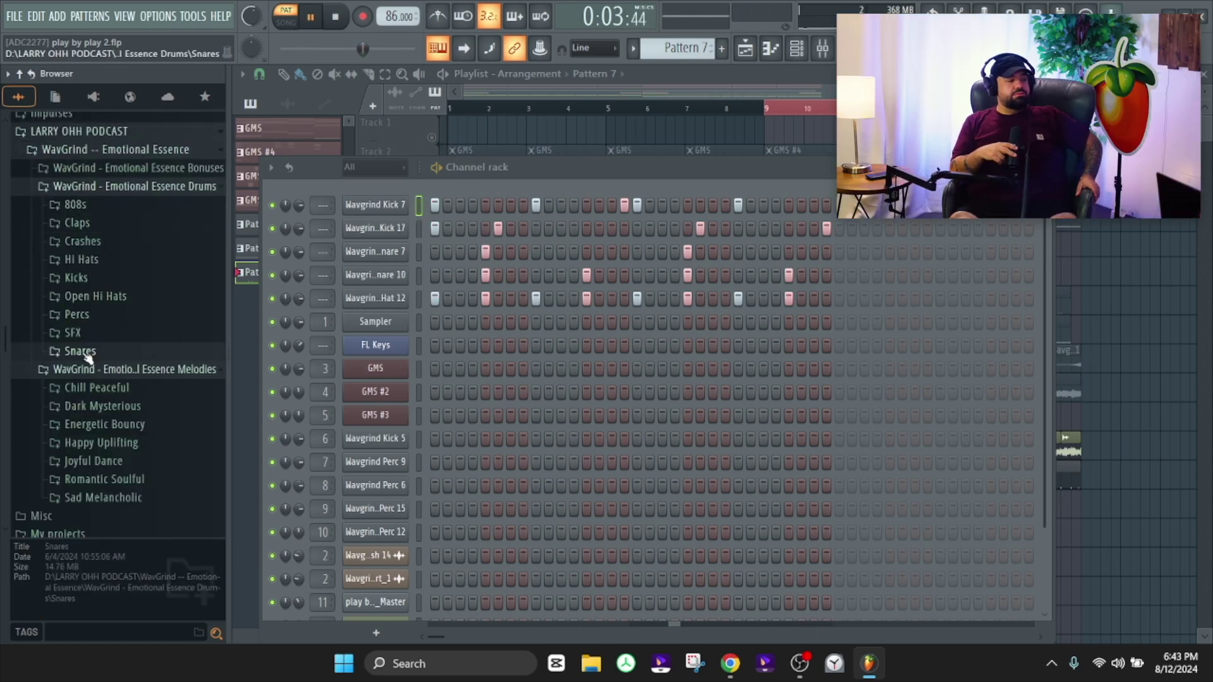
{"action": "left_click", "coordinate": [108, 420]}
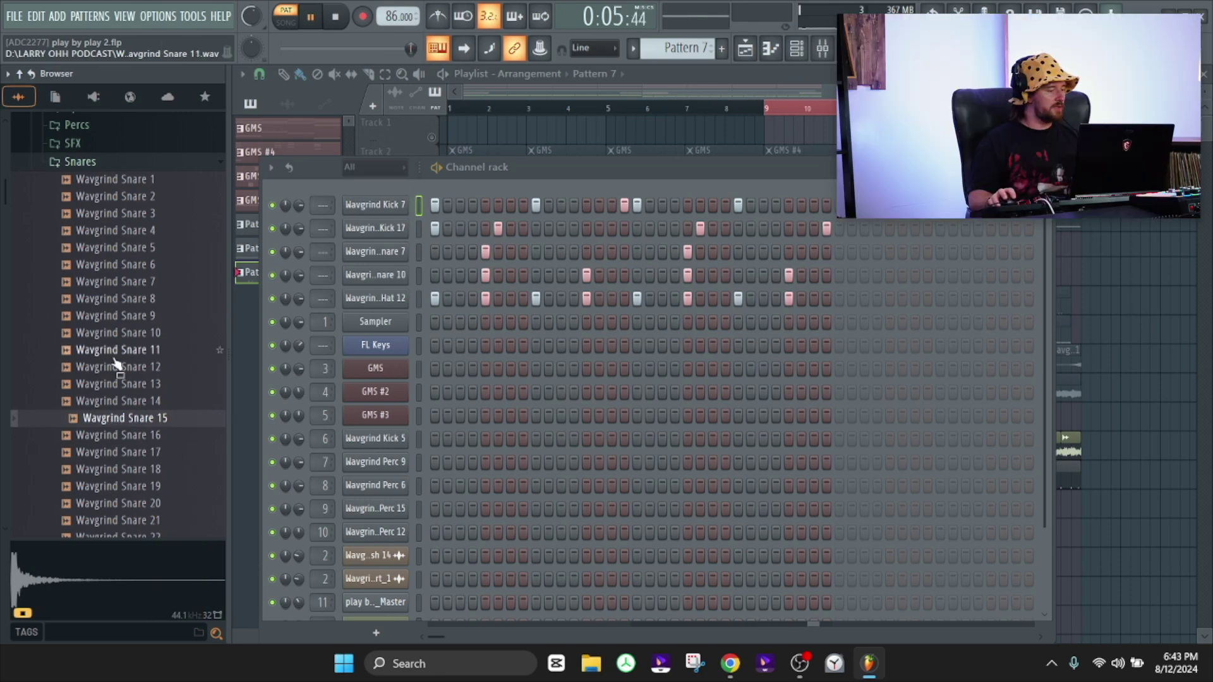
{"action": "left_click", "coordinate": [114, 298]}
{"action": "left_click", "coordinate": [123, 265]}
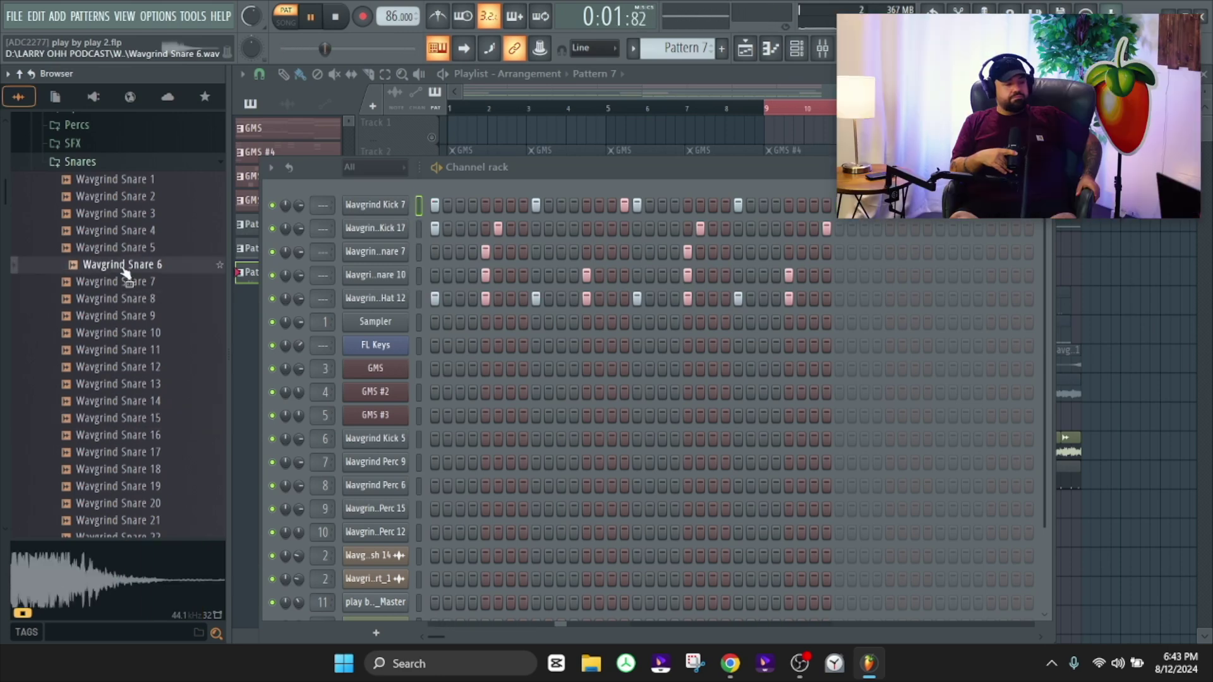
{"action": "left_click_drag", "start_coordinate": [123, 274], "coordinate": [372, 189]}
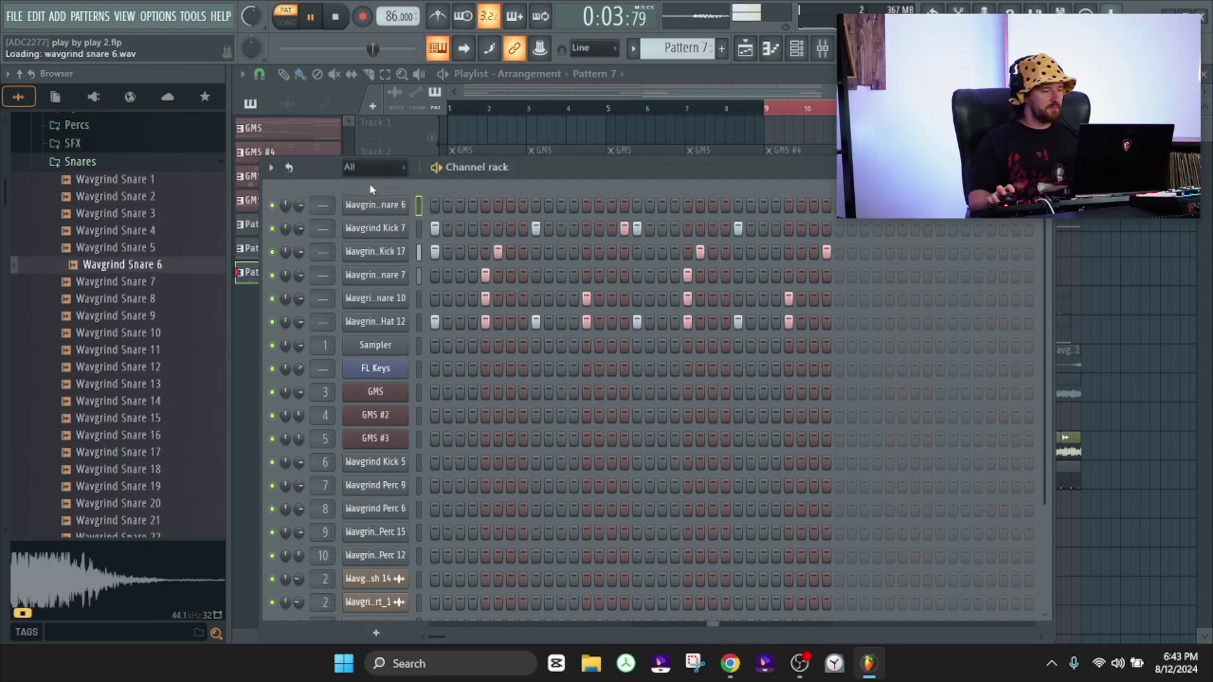
{"action": "left_click", "coordinate": [584, 205]}
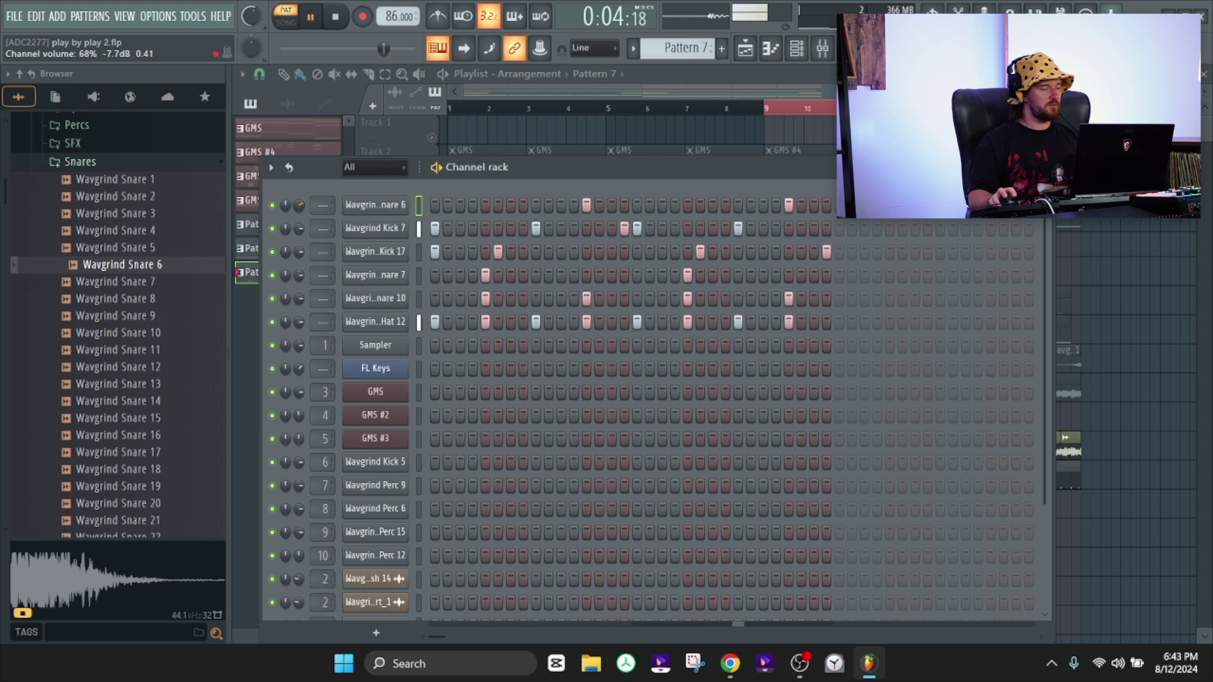
{"action": "left_click", "coordinate": [95, 163]}
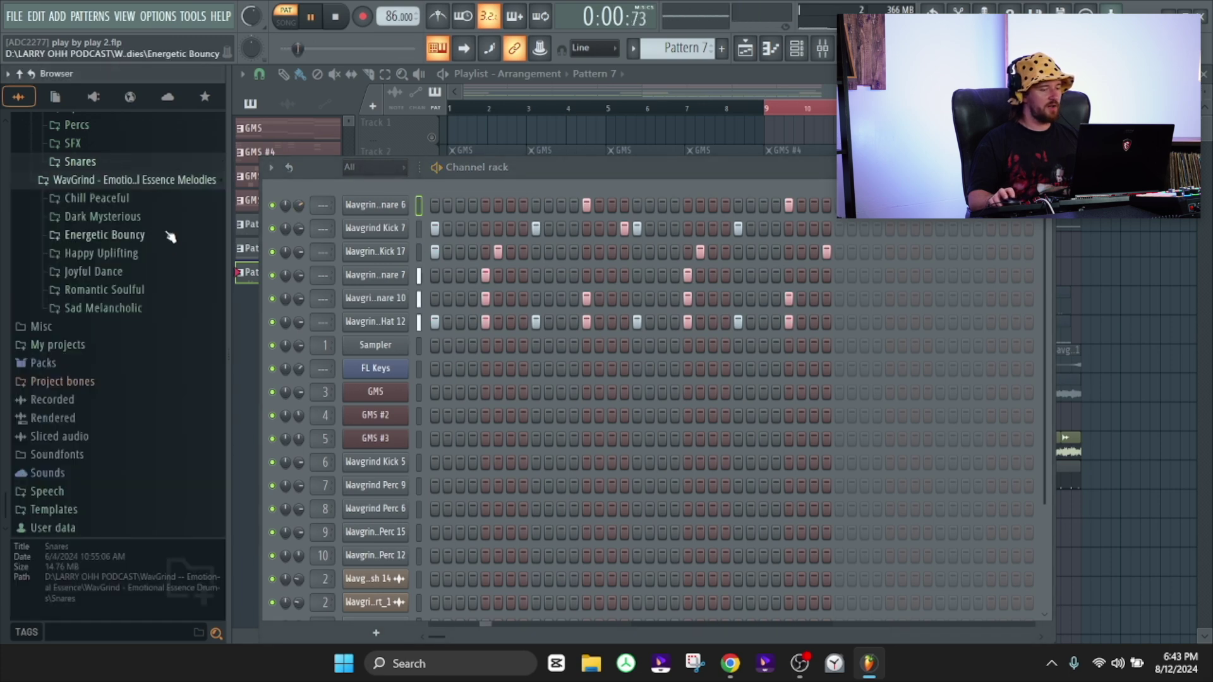
Play the song from bar 9 while auditioning the 808 samples, and load Wavgrind 808 5 into a new channel
{"action": "left_click", "coordinate": [544, 81]}
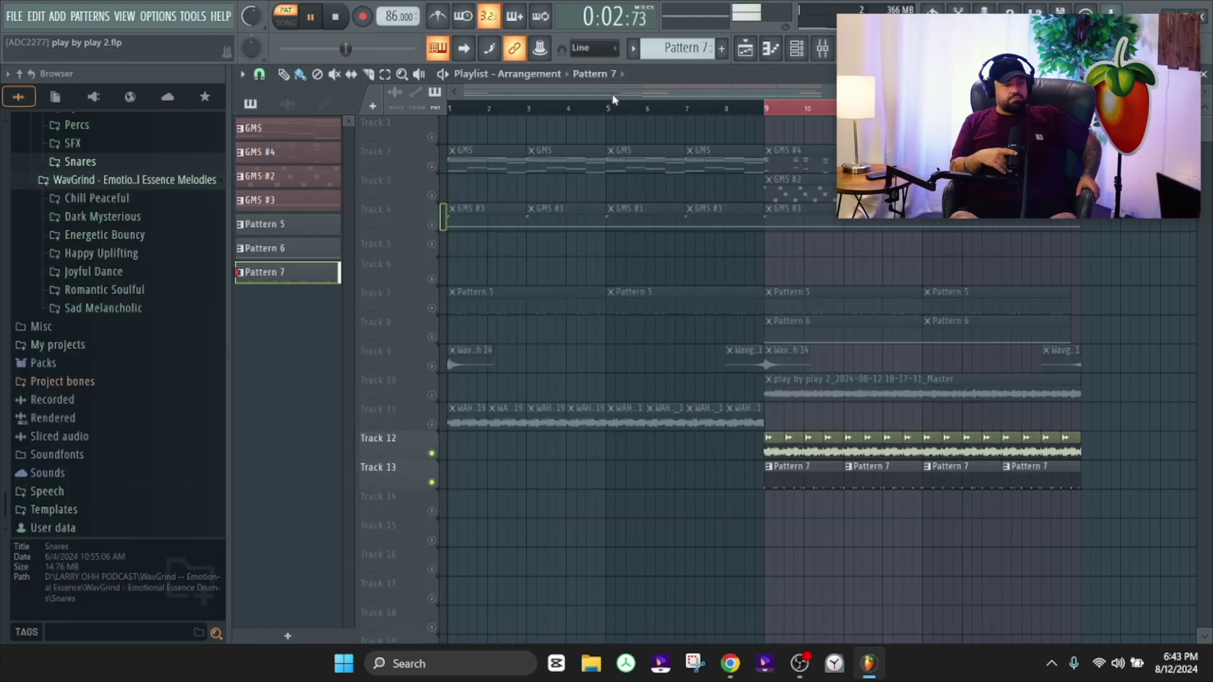
{"action": "left_click", "coordinate": [769, 111]}
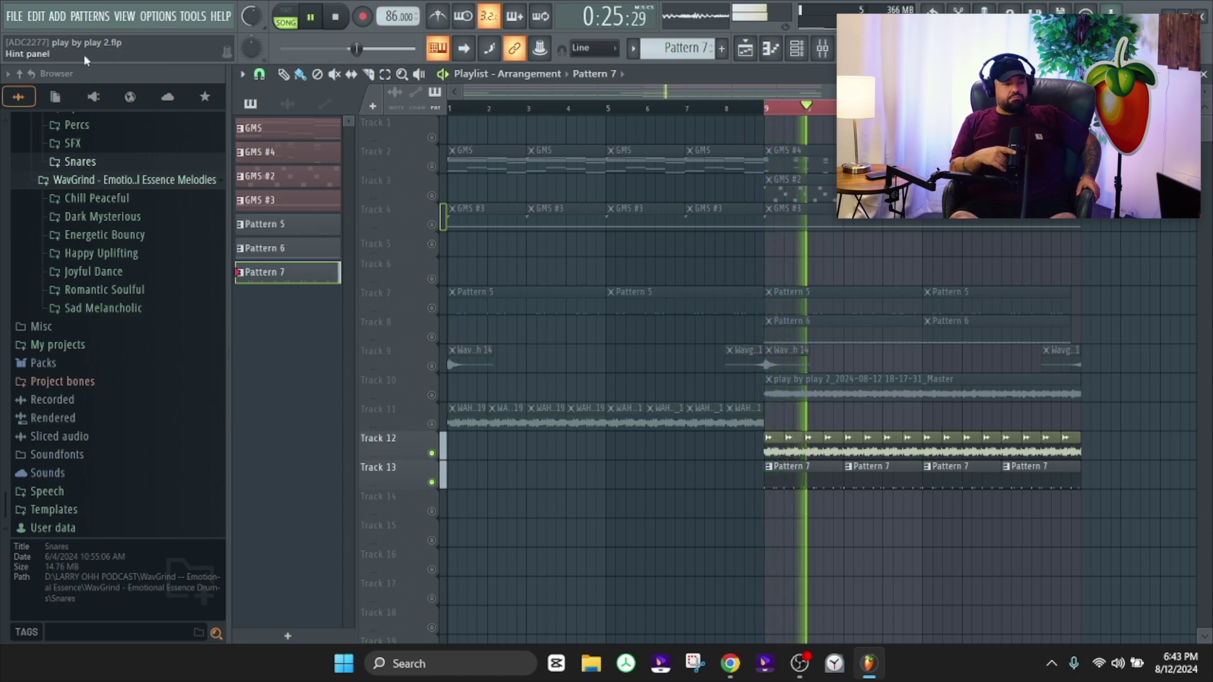
{"action": "scroll", "coordinate": [106, 195], "scroll_direction": "up", "scroll_amount": 4}
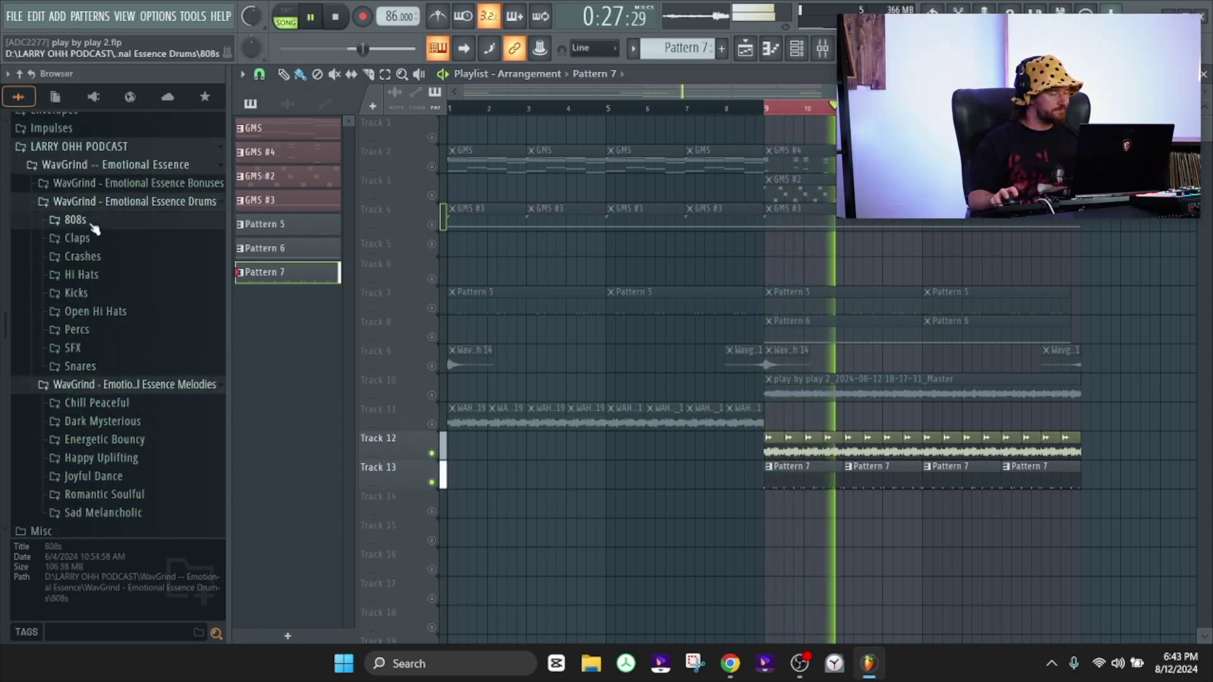
{"action": "left_click", "coordinate": [89, 223]}
{"action": "left_click", "coordinate": [118, 259]}
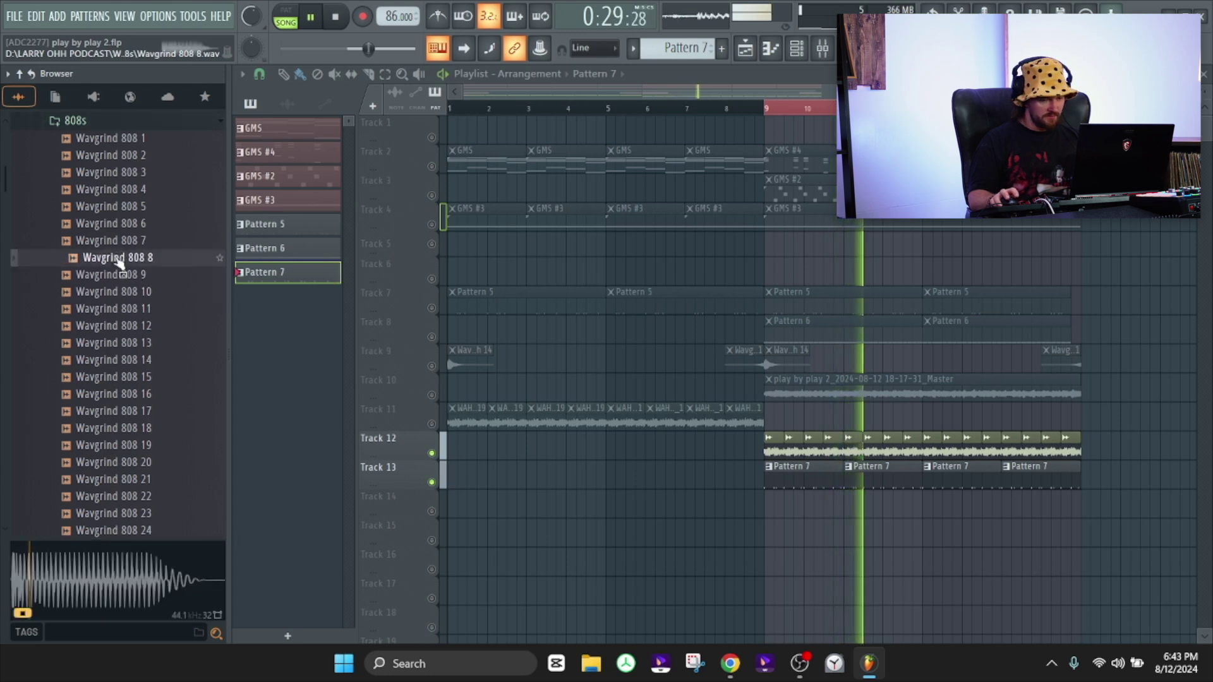
{"action": "left_click", "coordinate": [117, 207]}
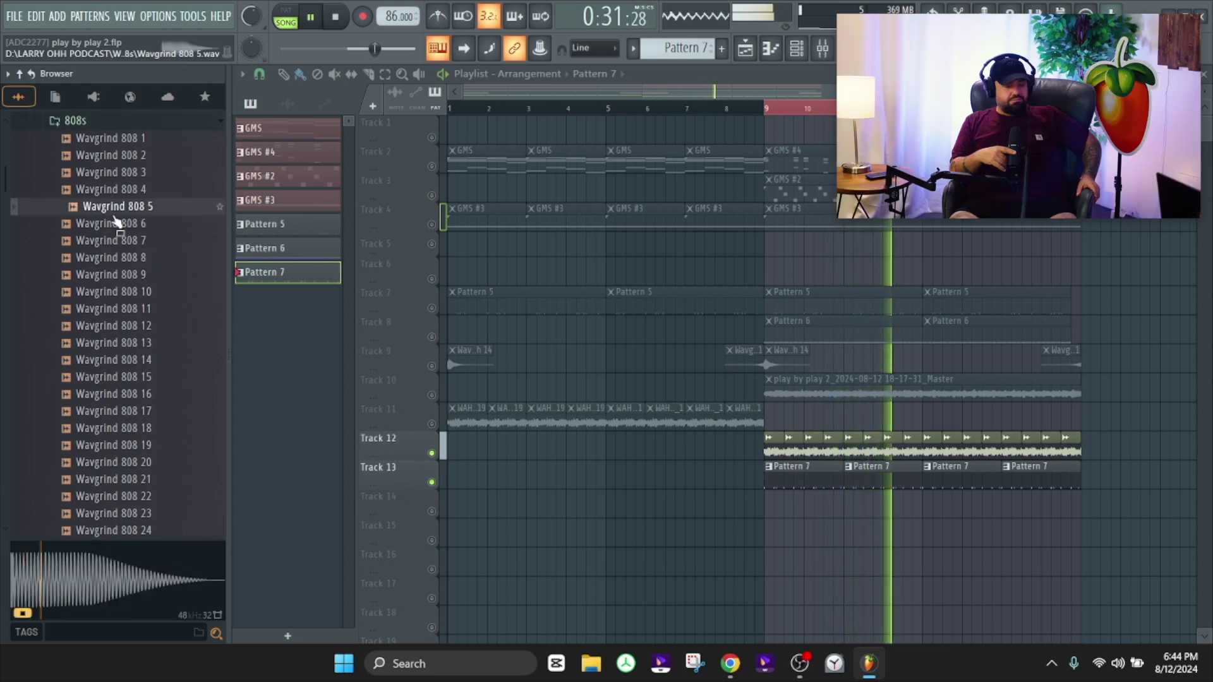
{"action": "right_click", "coordinate": [120, 208]}
{"action": "left_click", "coordinate": [147, 235]}
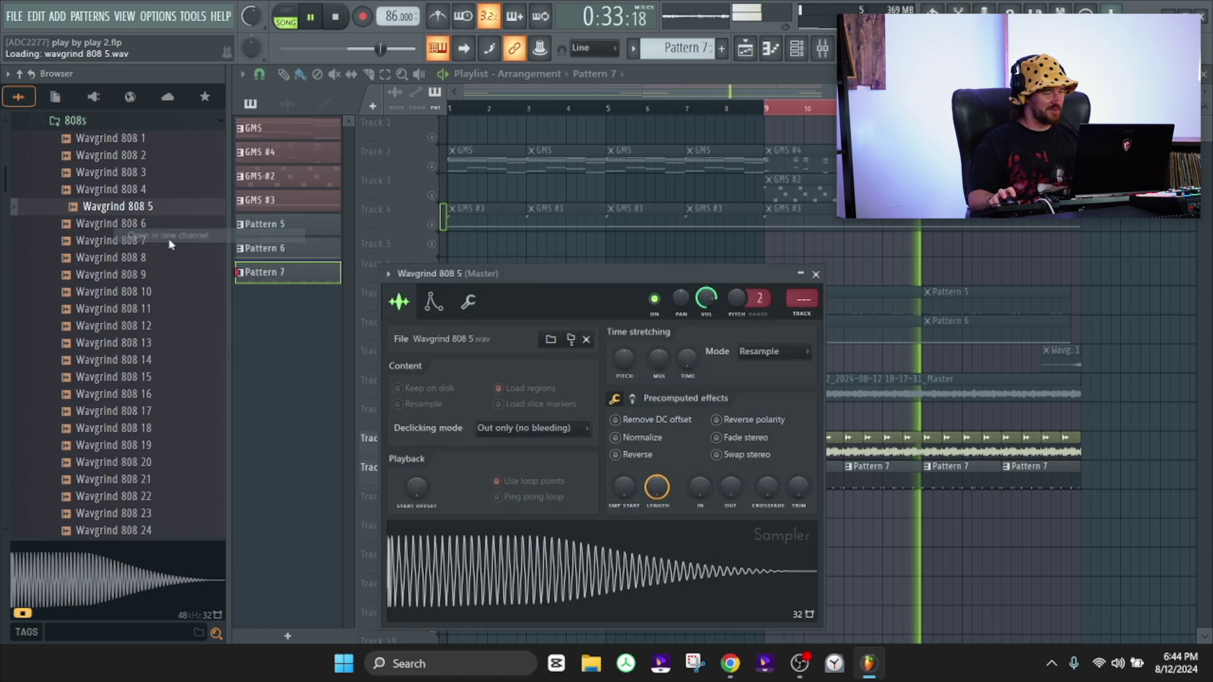
Stop playback, place a new Pattern 8 clip on Track 14 at bar 9, and re-enable all the playlist tracks
{"action": "key", "text": "space"}
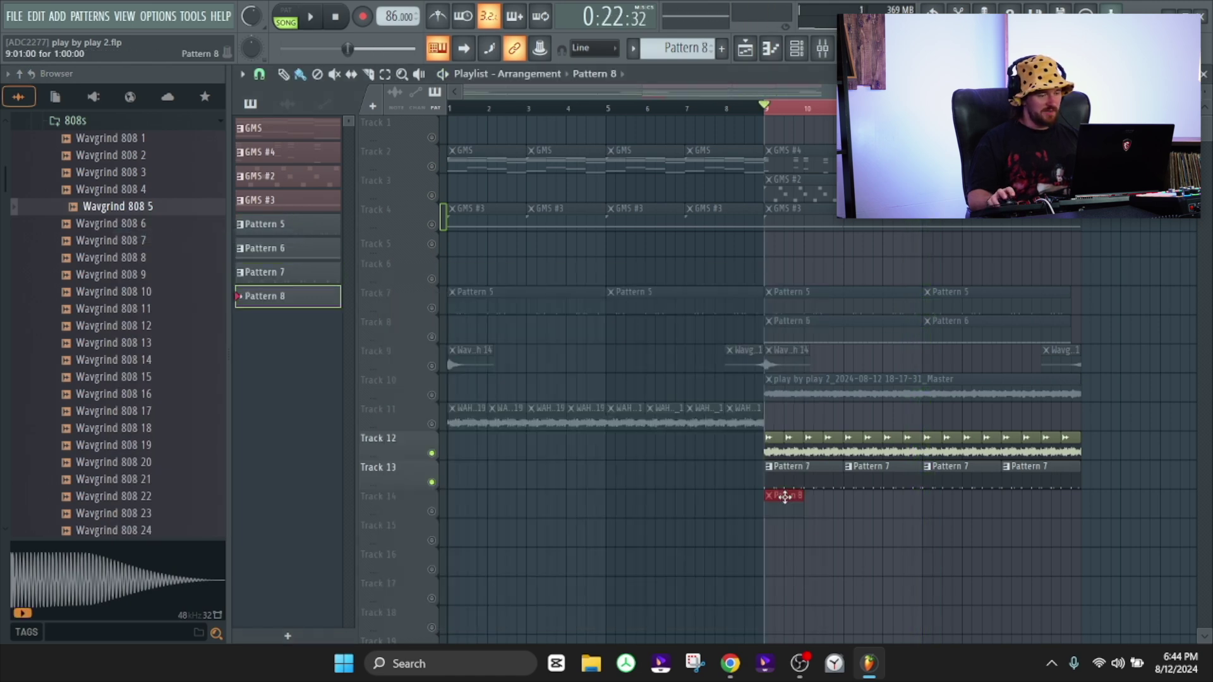
{"action": "right_click", "coordinate": [433, 511]}
{"action": "right_click", "coordinate": [432, 511]}
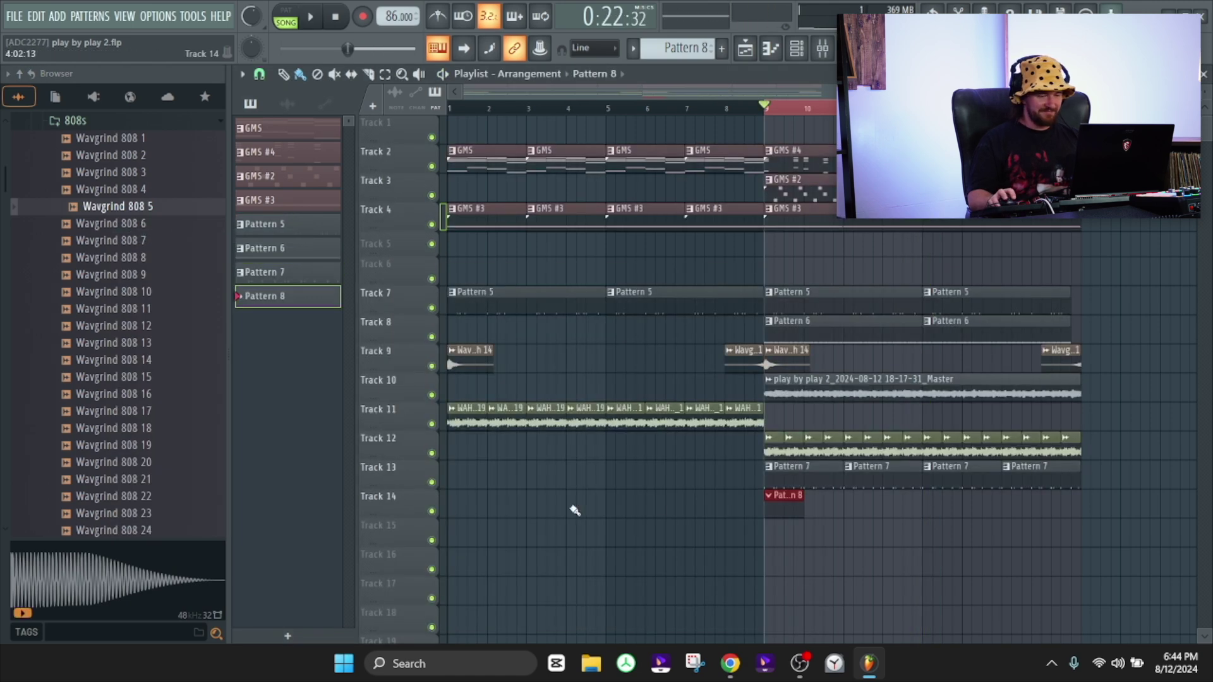
Draw a one-beat D#4 note at the start of bar 1 for Wavgrind 808 5 in Pattern 8
{"action": "double_click", "coordinate": [790, 509]}
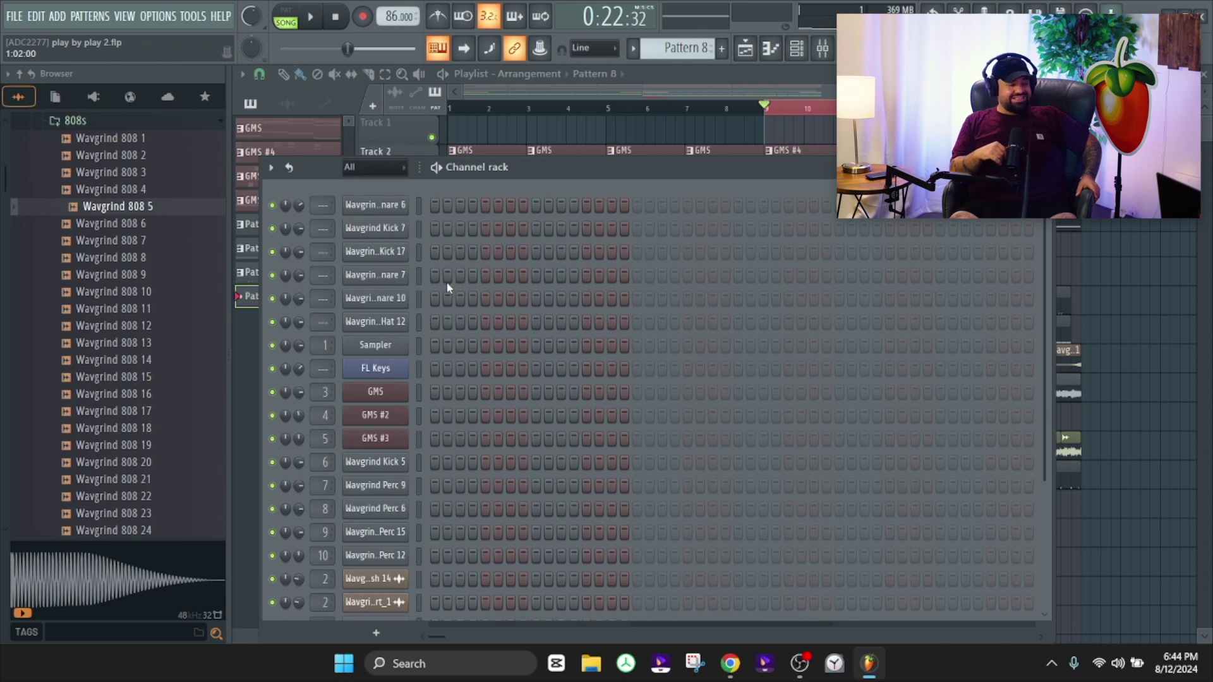
{"action": "scroll", "coordinate": [447, 290], "scroll_direction": "down", "scroll_amount": 5}
{"action": "right_click", "coordinate": [377, 595]}
{"action": "left_click", "coordinate": [444, 420]}
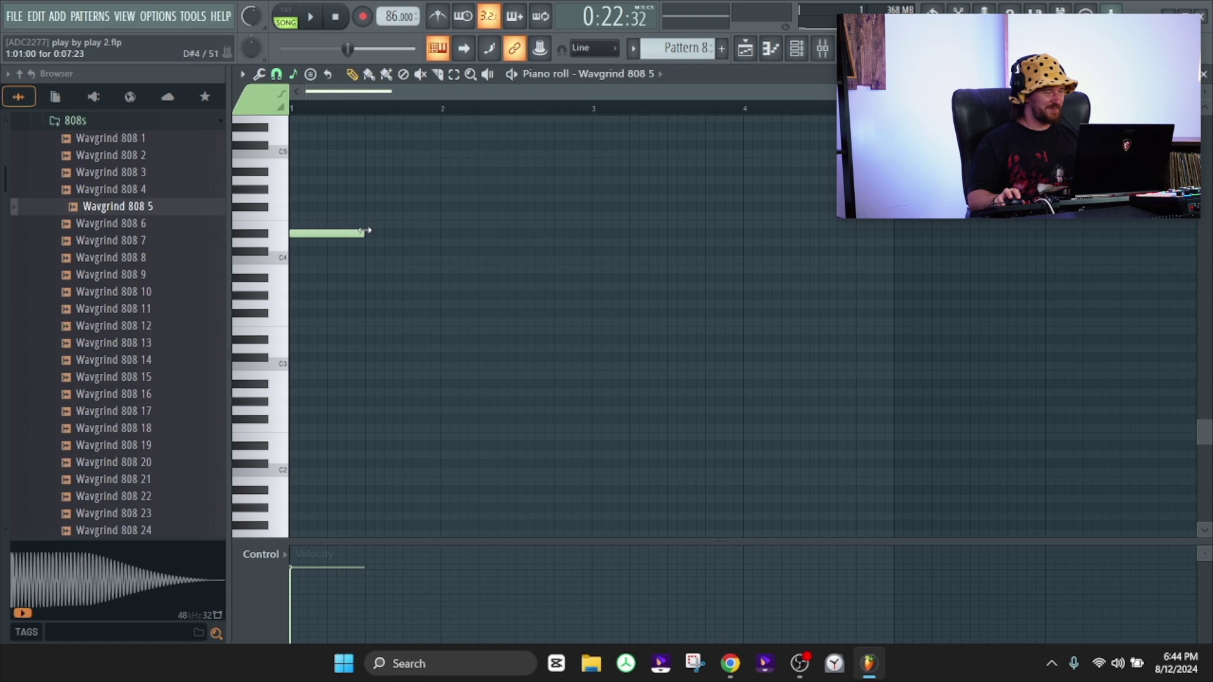
{"action": "left_click_drag", "start_coordinate": [363, 231], "coordinate": [327, 231]}
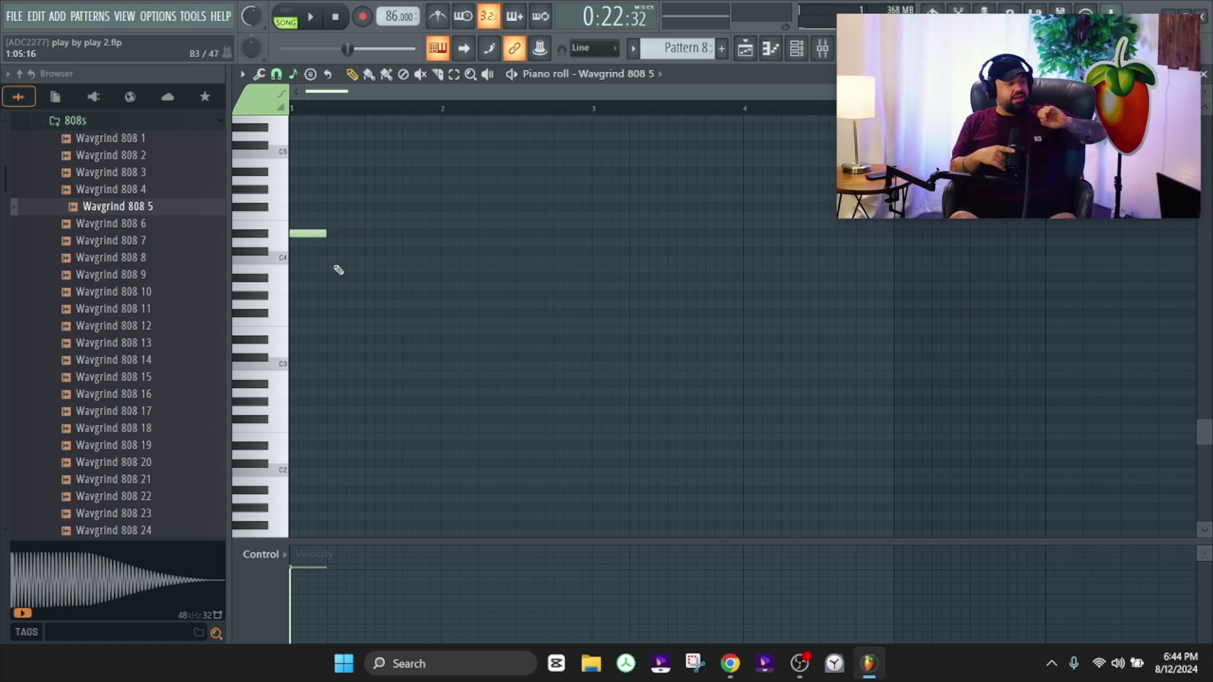
Try the bar 1 808 note at D#5 and D#6 against the song playing from bar 9
{"action": "key", "text": "ctrl+Up"}
{"action": "key", "text": "space"}
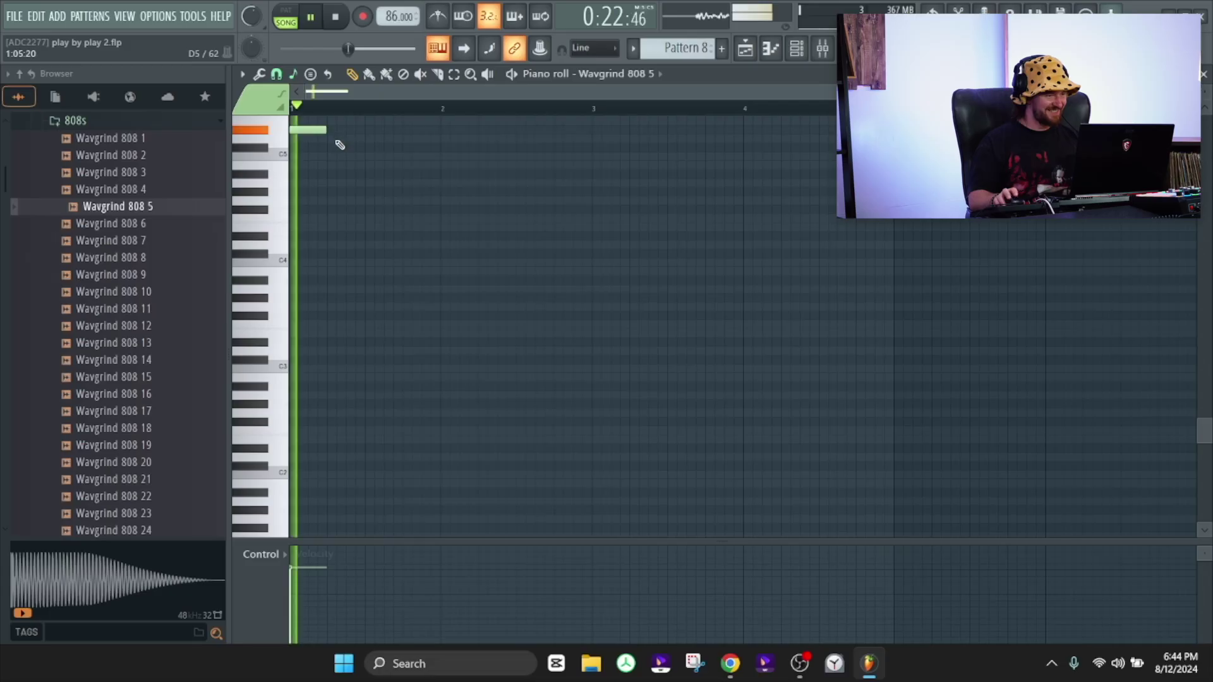
{"action": "scroll", "coordinate": [387, 205], "scroll_direction": "up", "scroll_amount": 4}
{"action": "key", "text": "space"}
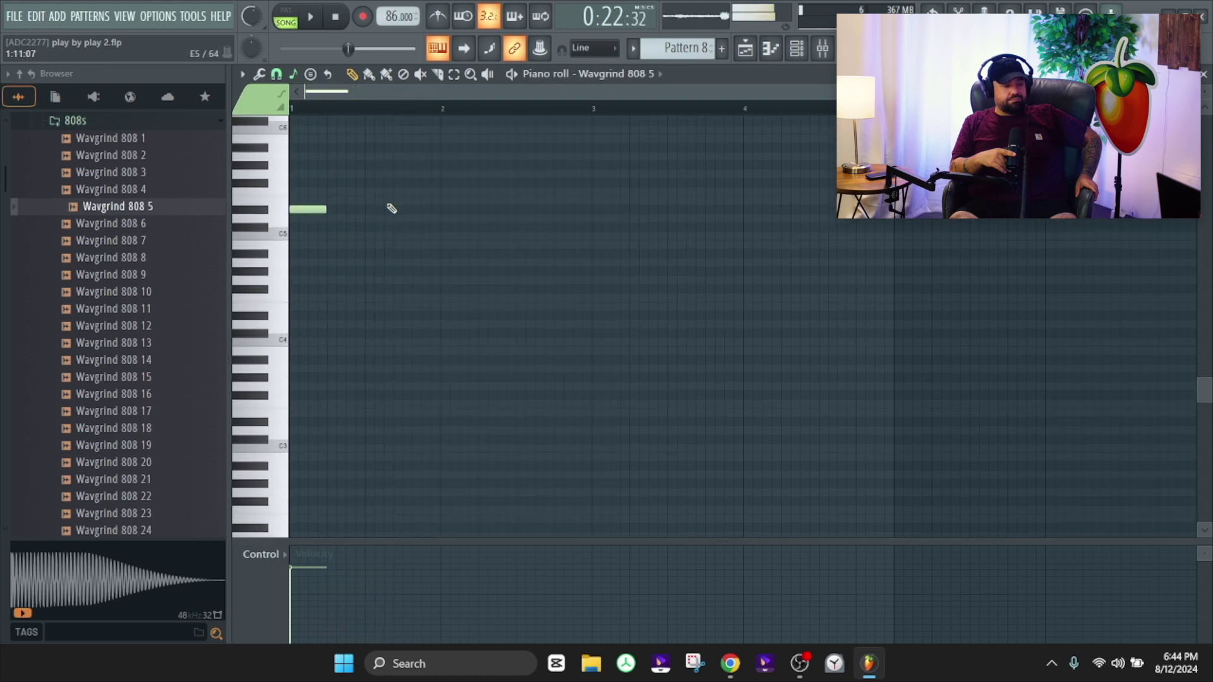
{"action": "key", "text": "ctrl+a"}
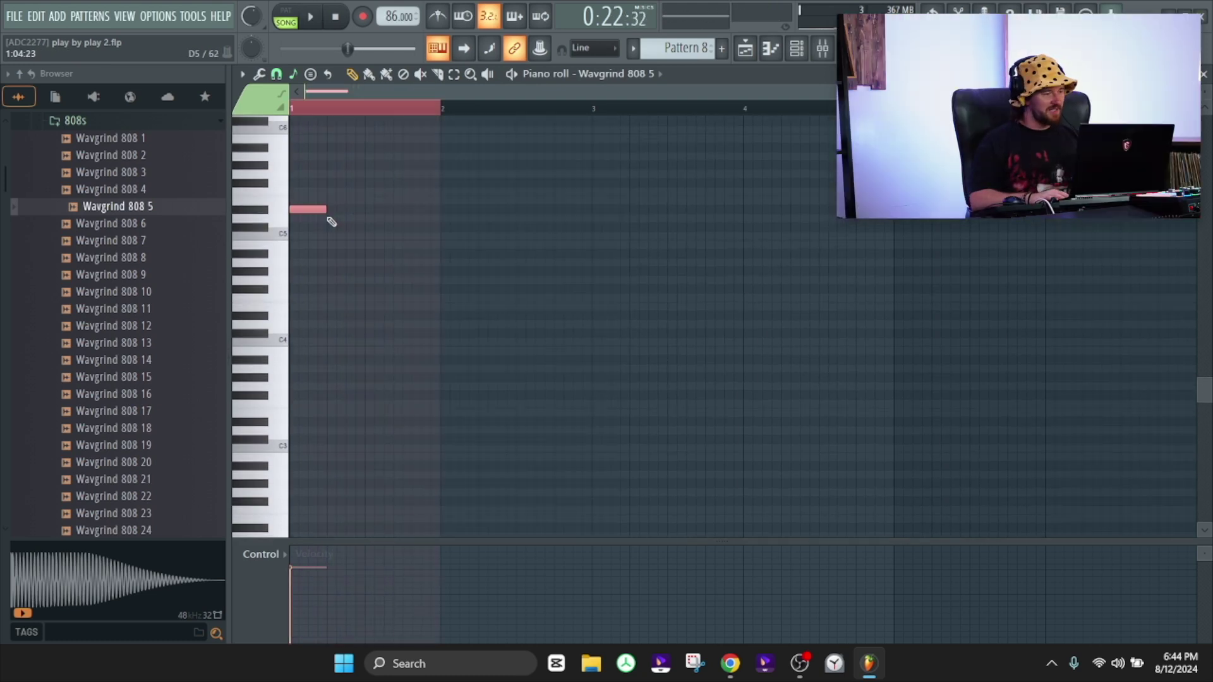
{"action": "key", "text": "ctrl+Up"}
{"action": "key", "text": "space"}
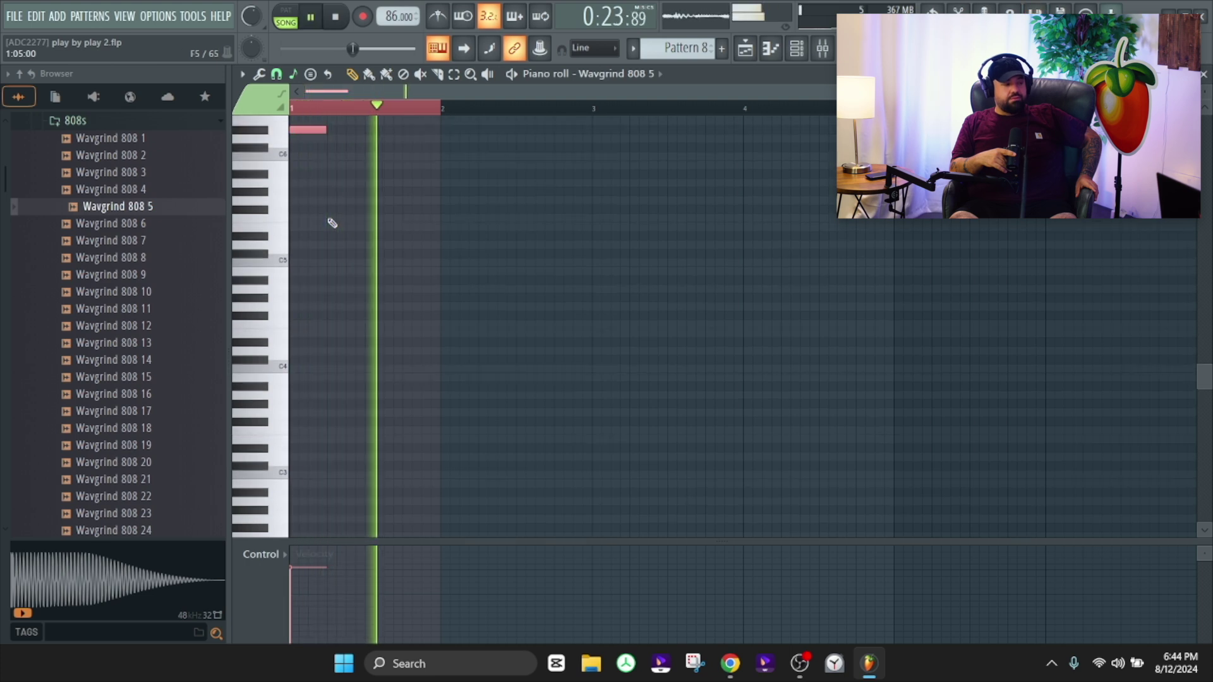
{"action": "scroll", "coordinate": [412, 257], "scroll_direction": "up", "scroll_amount": 1}
{"action": "key", "text": "space"}
{"action": "key", "text": "space"}
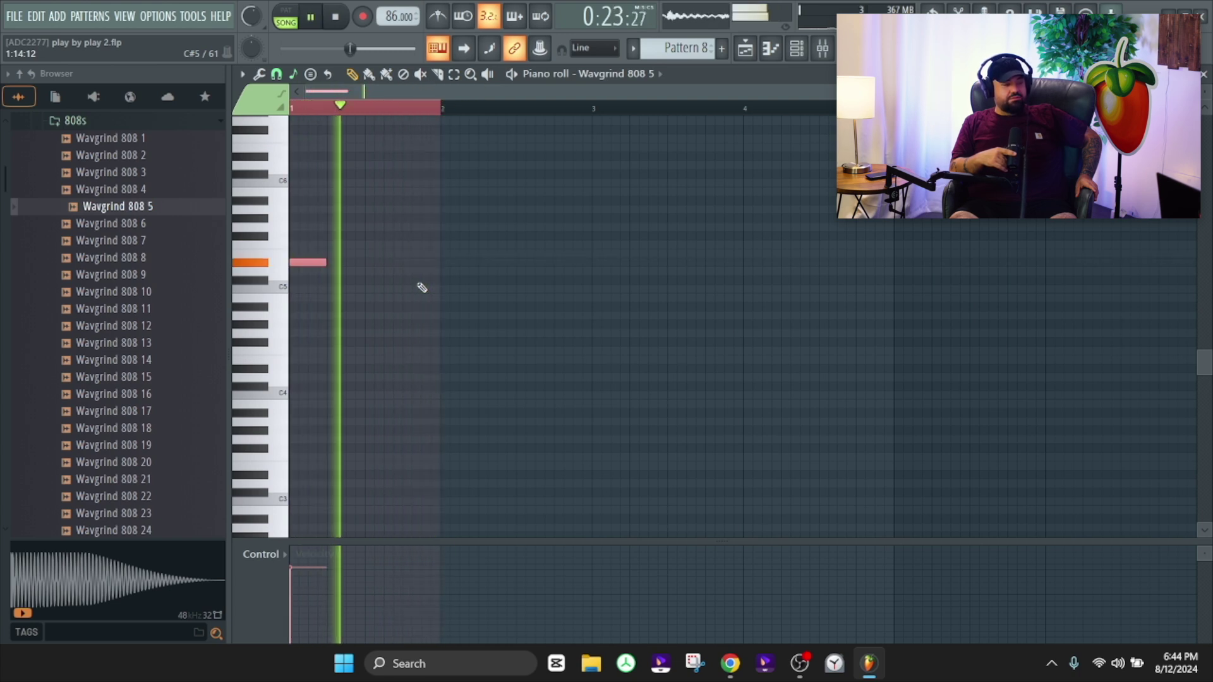
Transpose the bar 1 808 note by ear to G#4 and add a matching one-beat G#4 note at the start of bar 3
{"action": "key", "text": "shift+Up"}
{"action": "key", "text": "shift+Up"}
{"action": "key", "text": "shift+Up"}
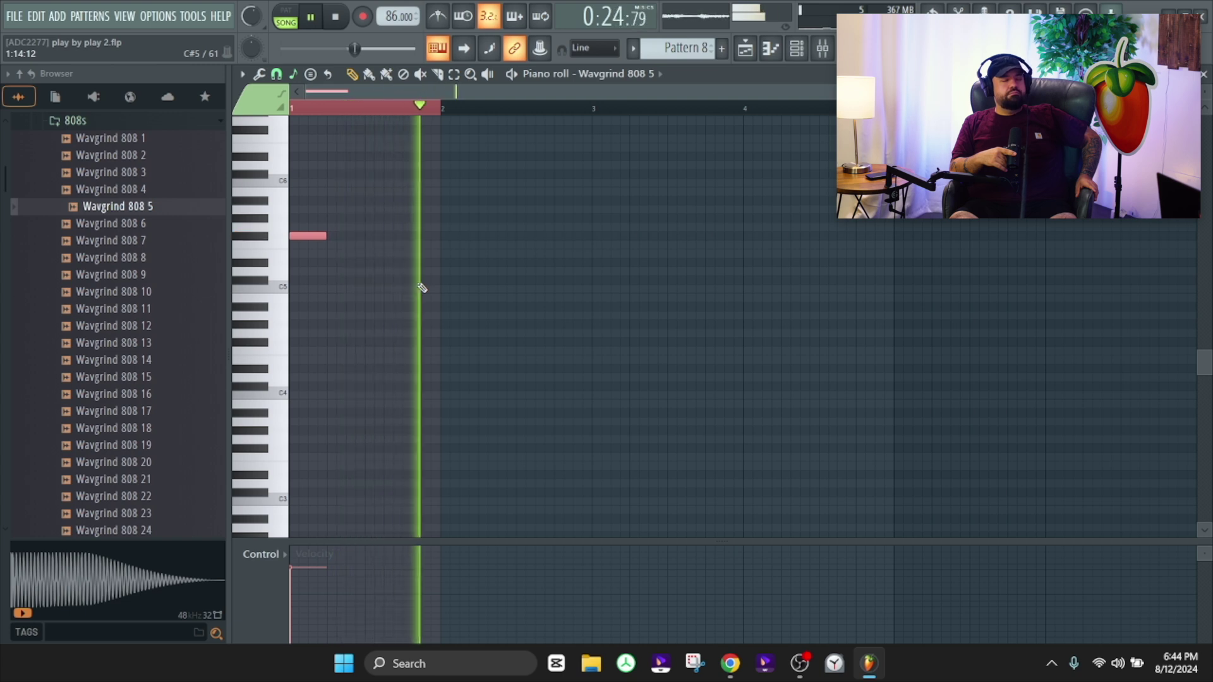
{"action": "key", "text": "ctrl+Up"}
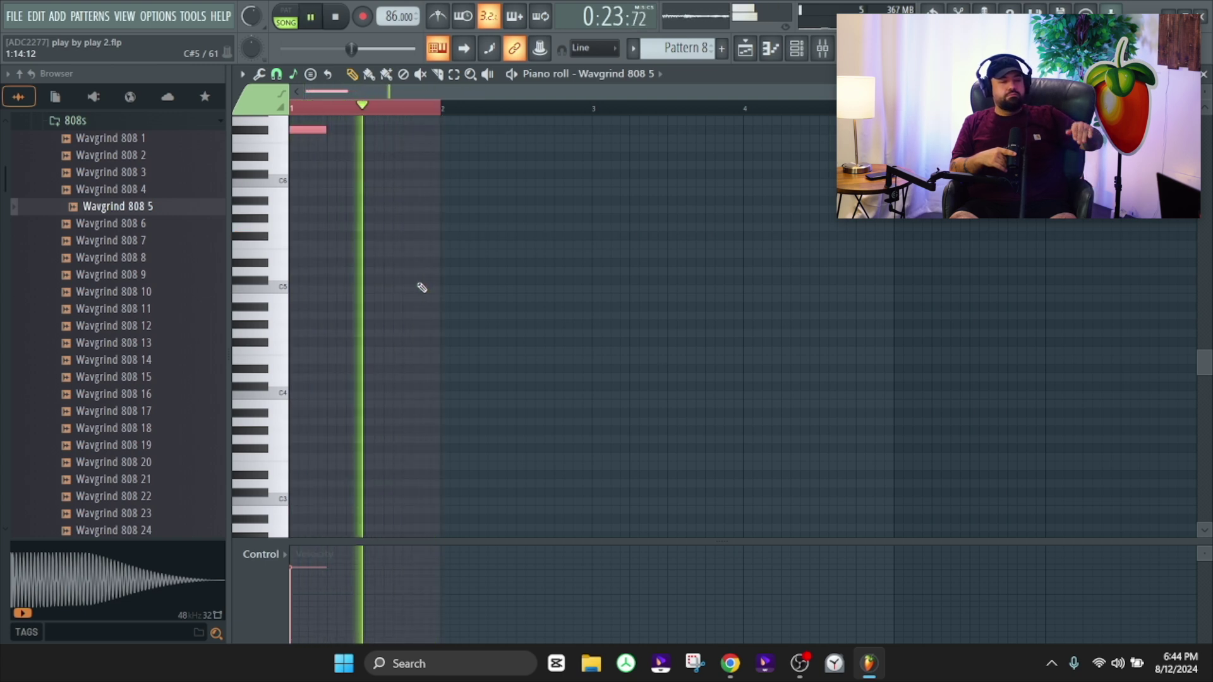
{"action": "key", "text": "shift+Up"}
{"action": "key", "text": "shift+Up"}
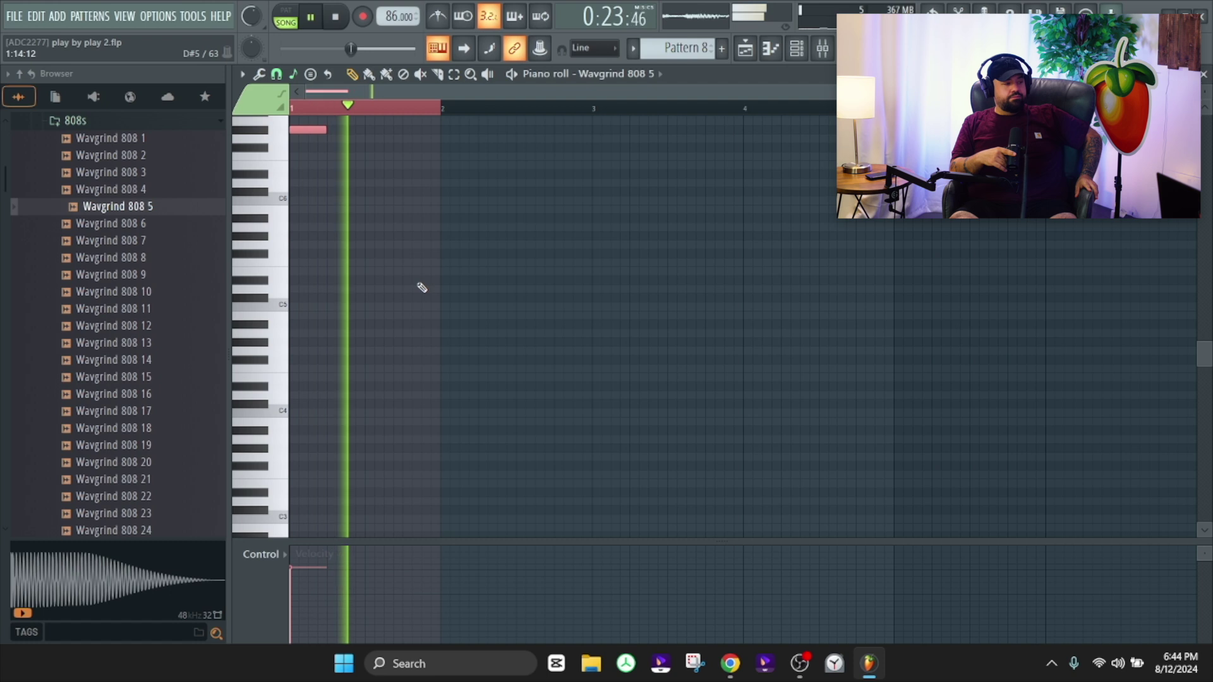
{"action": "key", "text": "space"}
{"action": "key", "text": "space"}
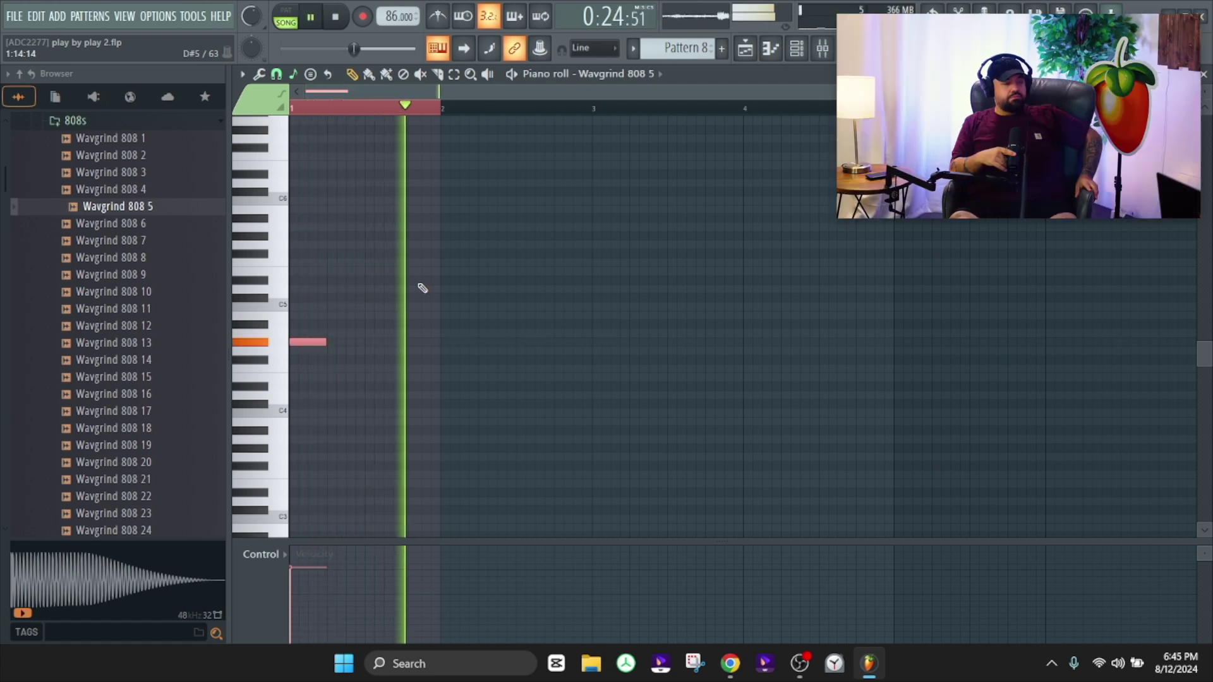
{"action": "left_click", "coordinate": [596, 341]}
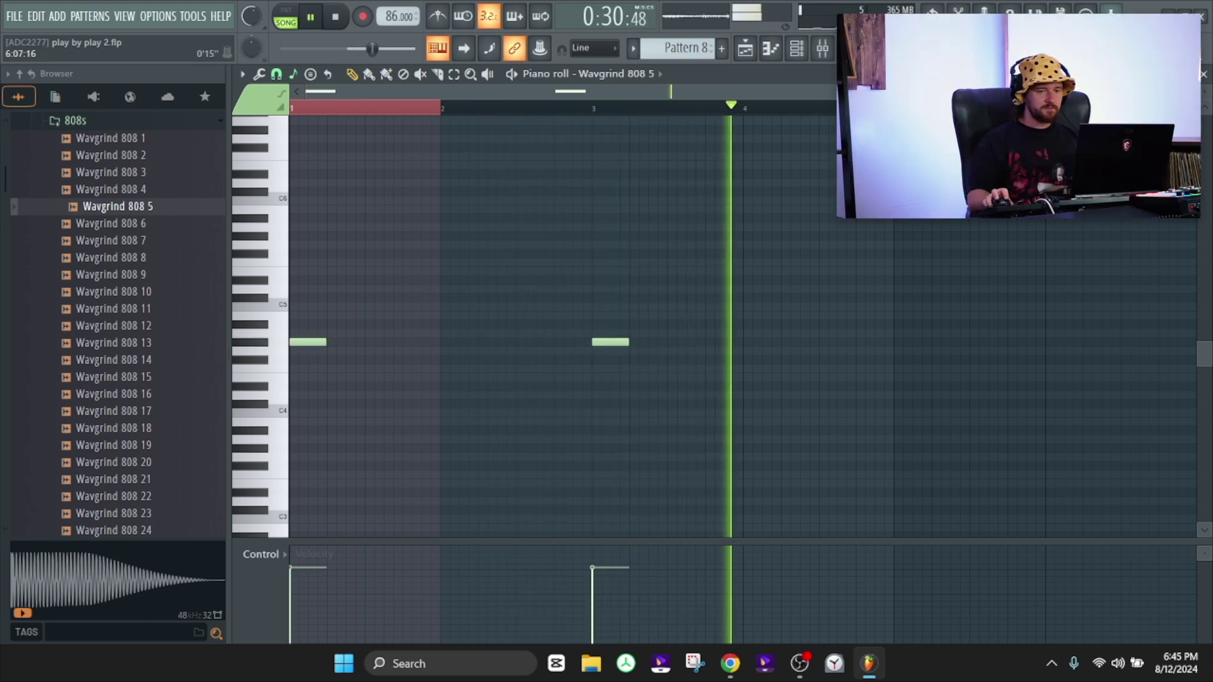
Place a second Pattern 8 clip on Track 14 at bar 13, stop playback, and reopen the pattern's 808 notes with all of them selected
{"action": "left_click", "coordinate": [1204, 75]}
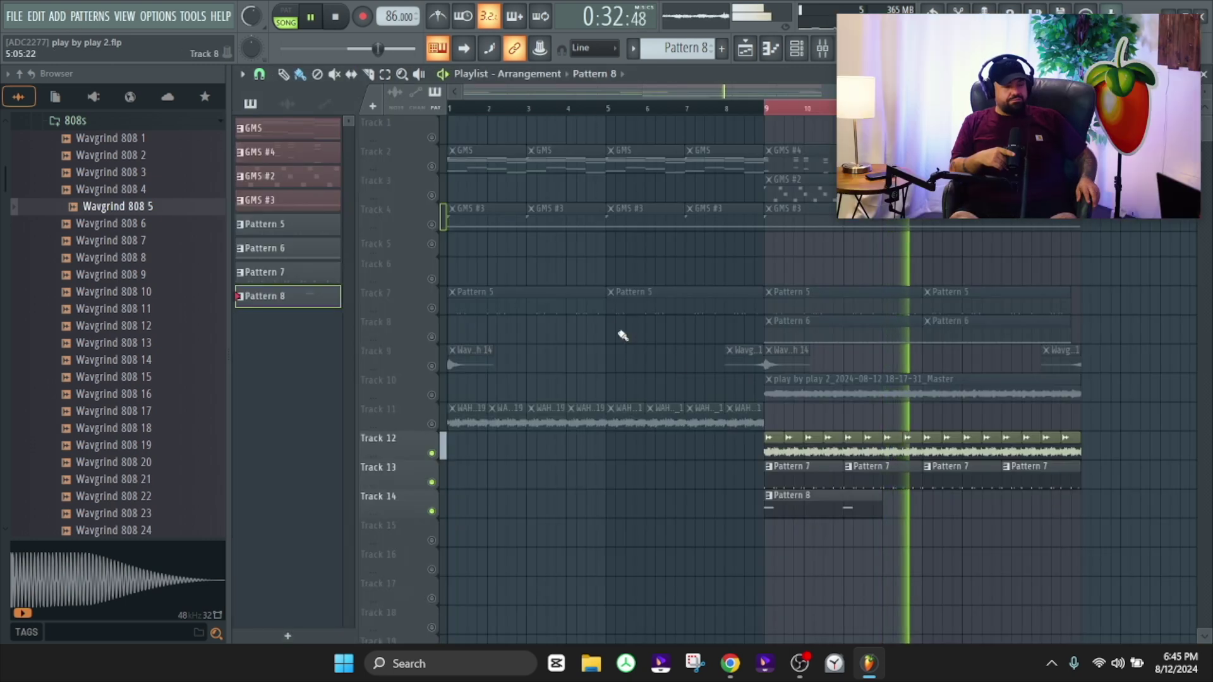
{"action": "left_click", "coordinate": [941, 505]}
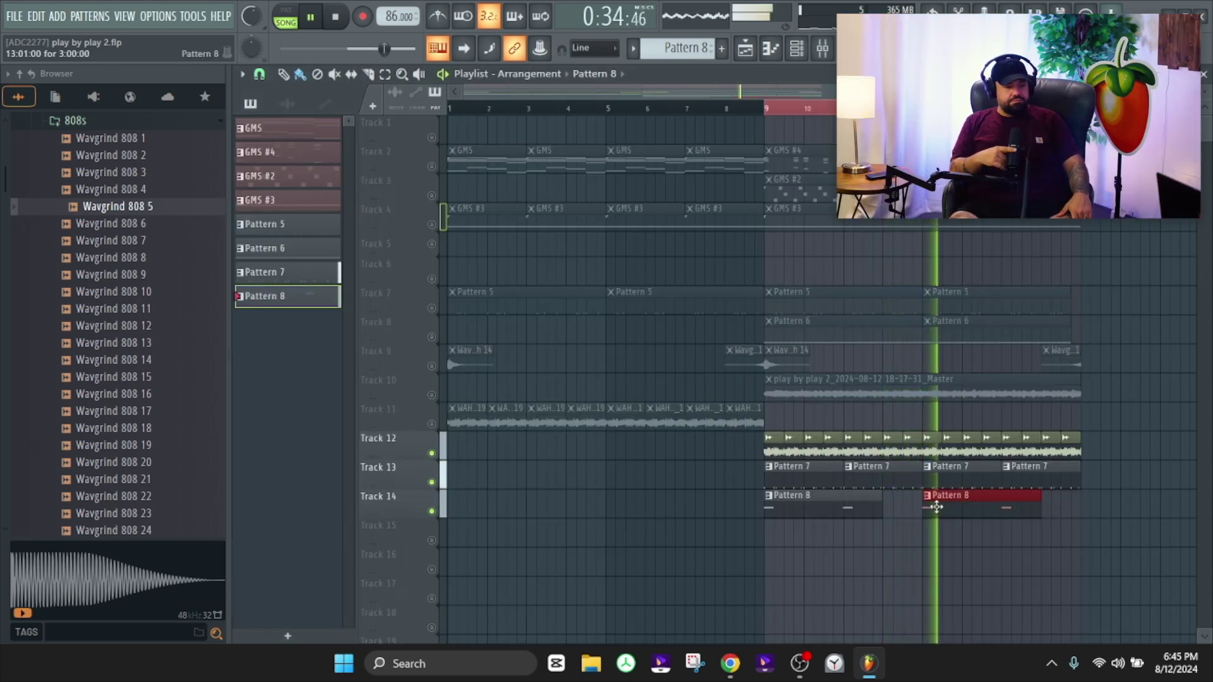
{"action": "double_click", "coordinate": [831, 502]}
{"action": "key", "text": "space"}
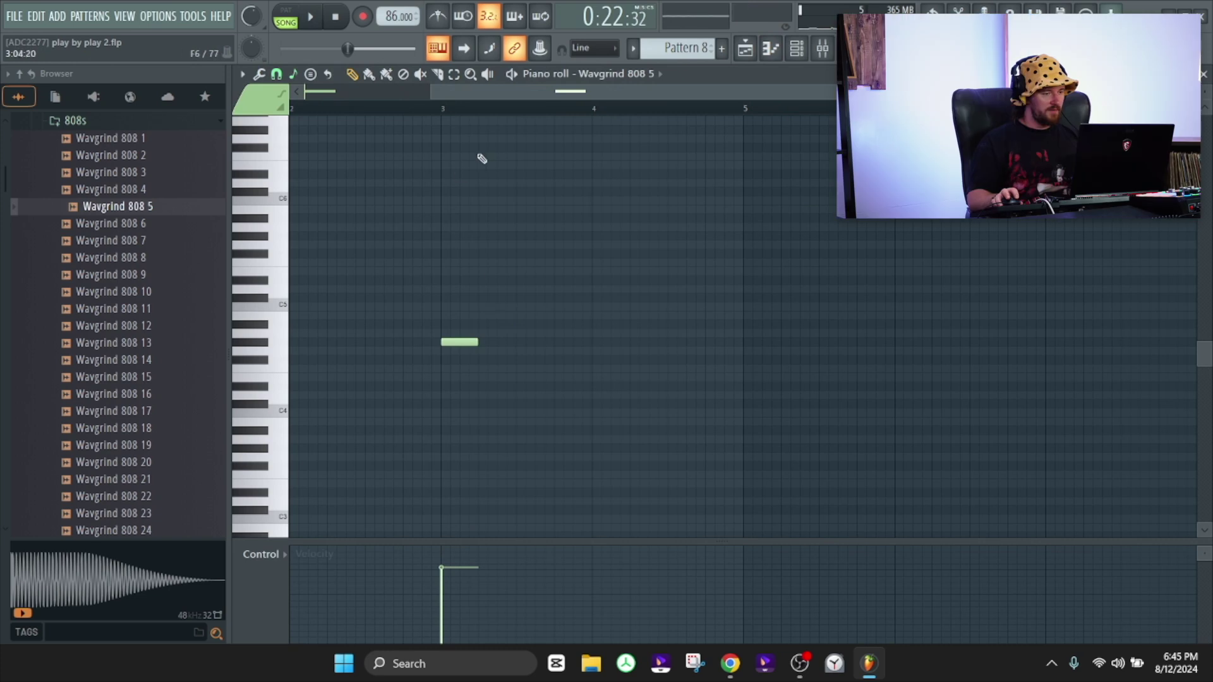
{"action": "left_click_drag", "start_coordinate": [567, 92], "coordinate": [239, 133]}
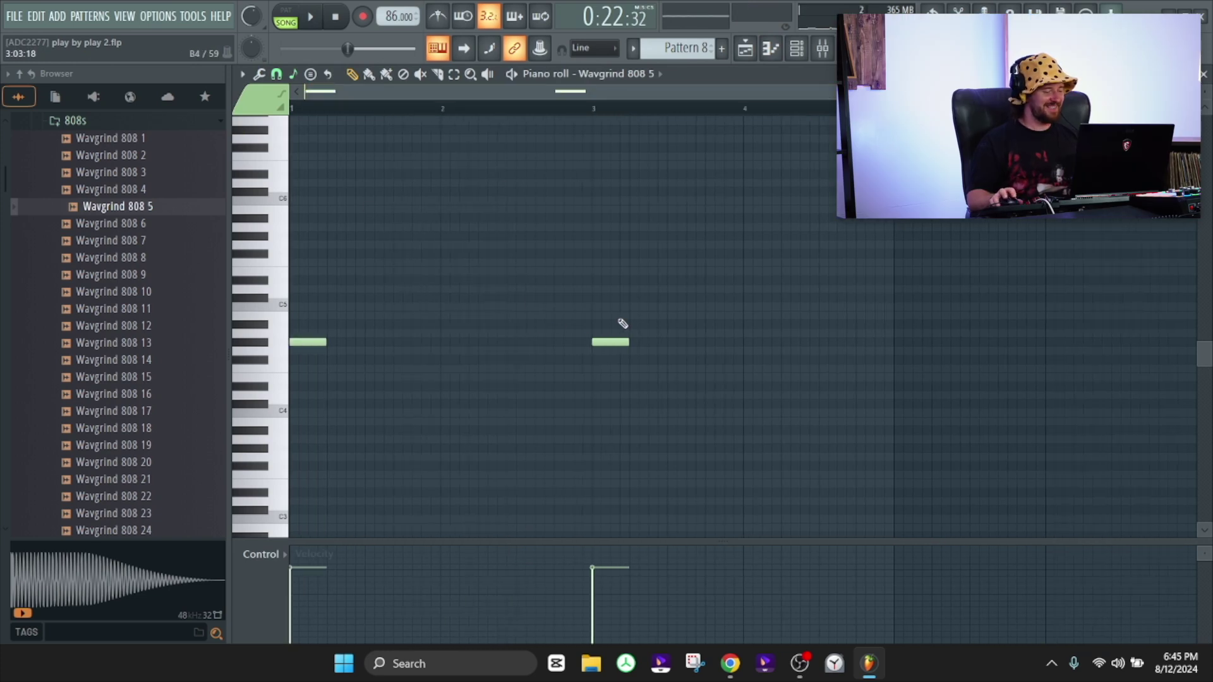
{"action": "key", "text": "ctrl+a"}
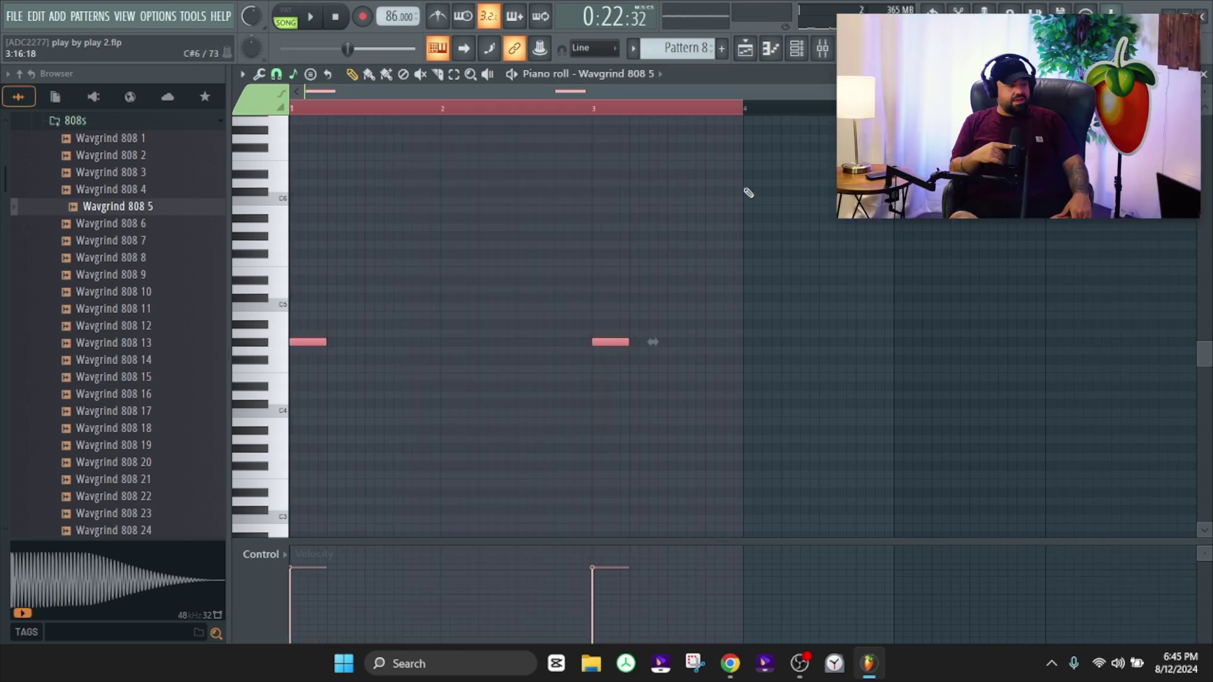
Normalize the Wavgrind 808 5 sample, preview it, and route its channel to mixer track 14
{"action": "left_click", "coordinate": [810, 57]}
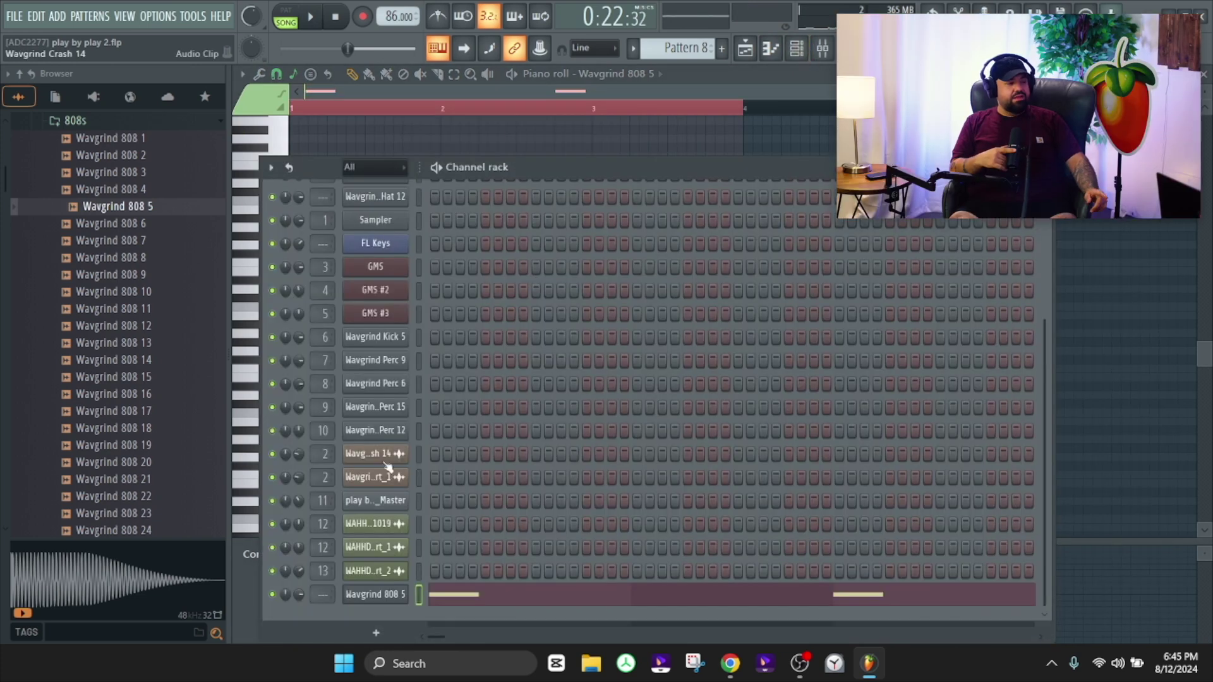
{"action": "left_click", "coordinate": [369, 599]}
{"action": "left_click", "coordinate": [615, 438]}
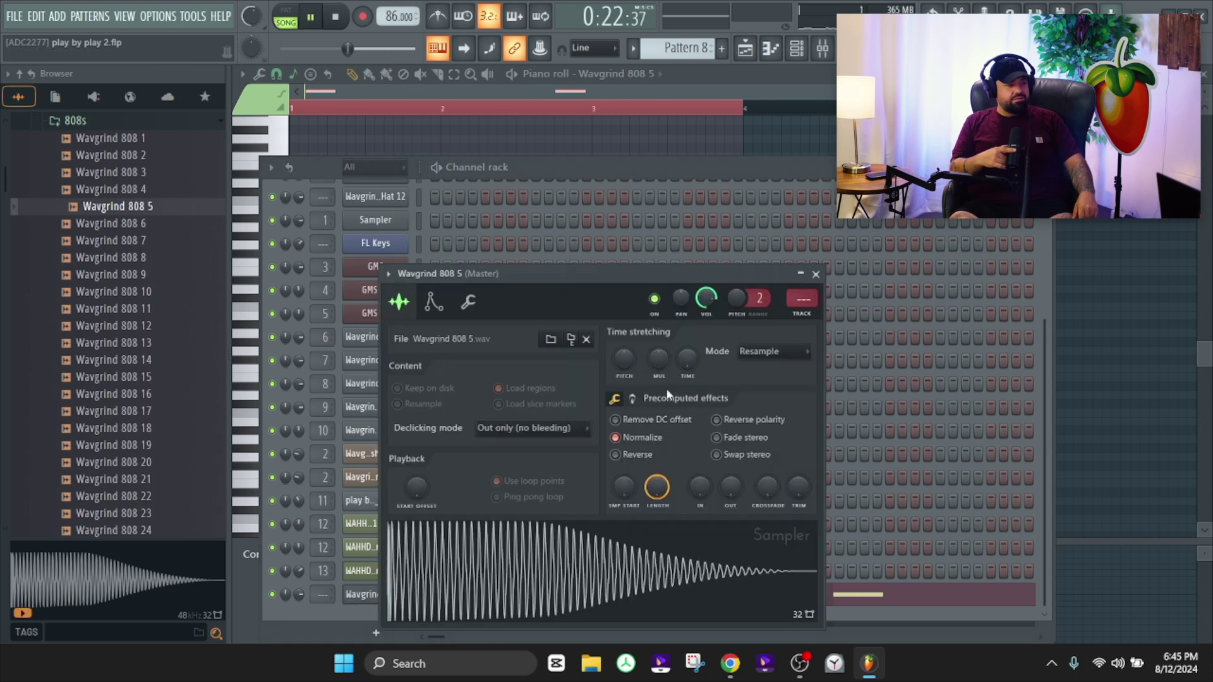
{"action": "left_click", "coordinate": [548, 588]}
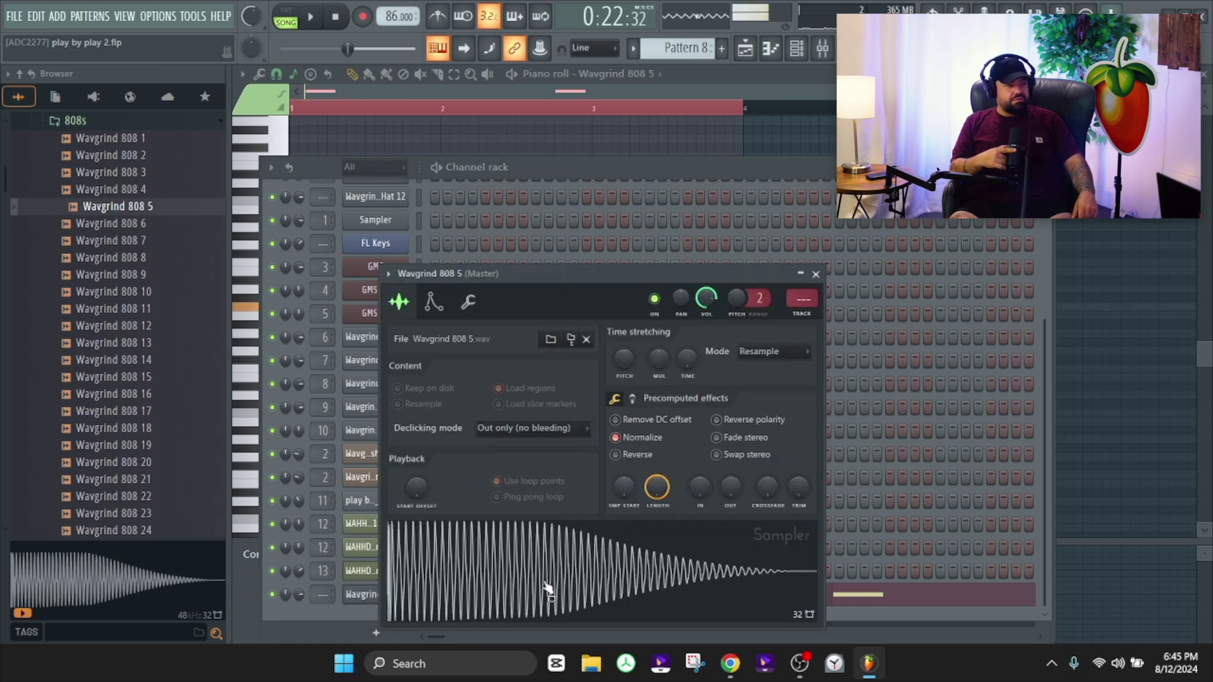
{"action": "double_click", "coordinate": [815, 299]}
Delete the Super VHS effect from the Master mixer track and play the song from bar 9
{"action": "left_click", "coordinate": [824, 49]}
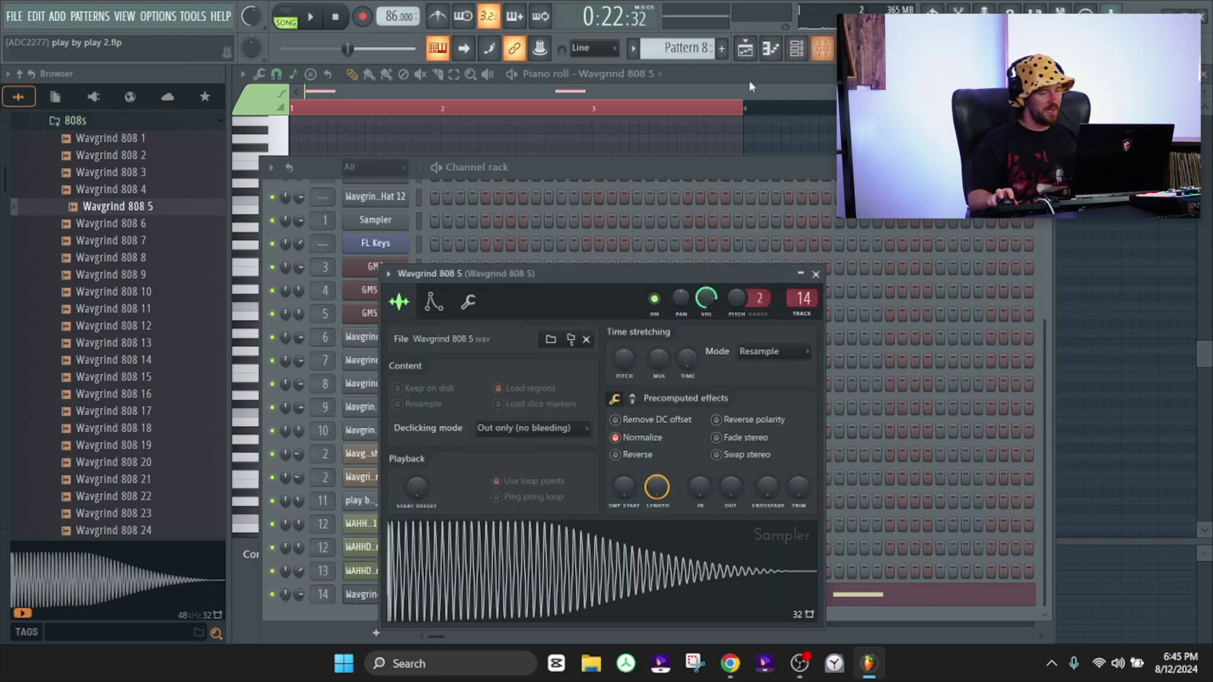
{"action": "left_click", "coordinate": [820, 51]}
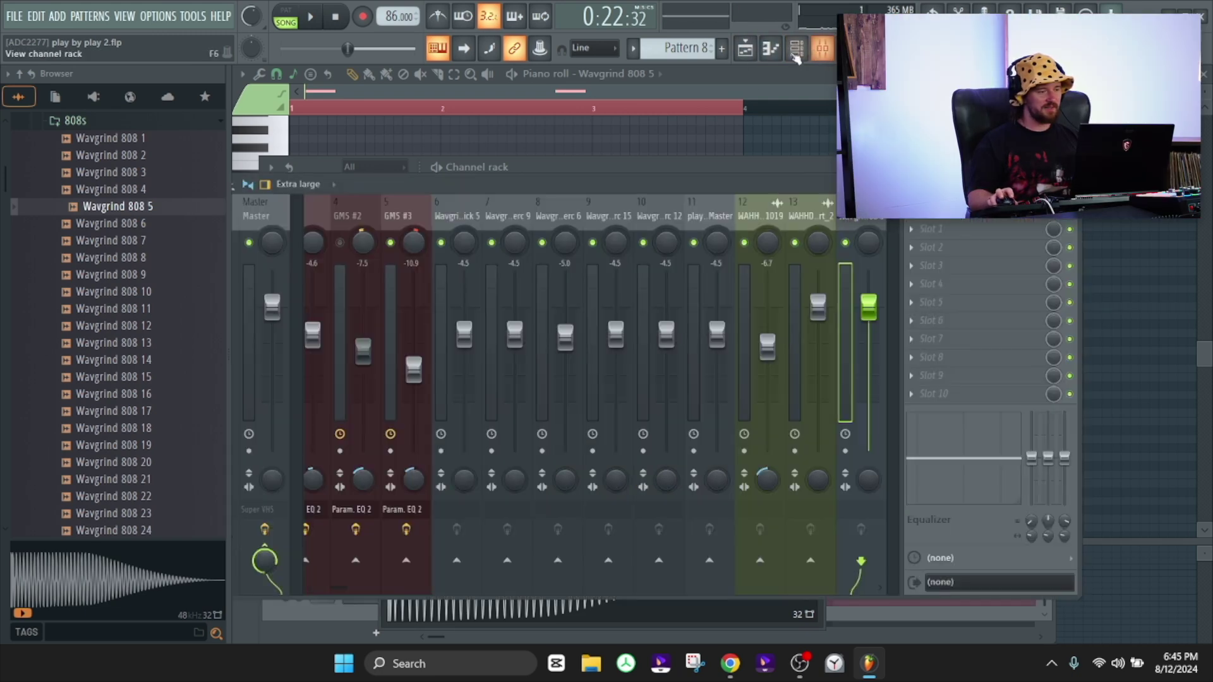
{"action": "left_click", "coordinate": [256, 218]}
{"action": "left_click", "coordinate": [914, 232]}
{"action": "left_click", "coordinate": [930, 263]}
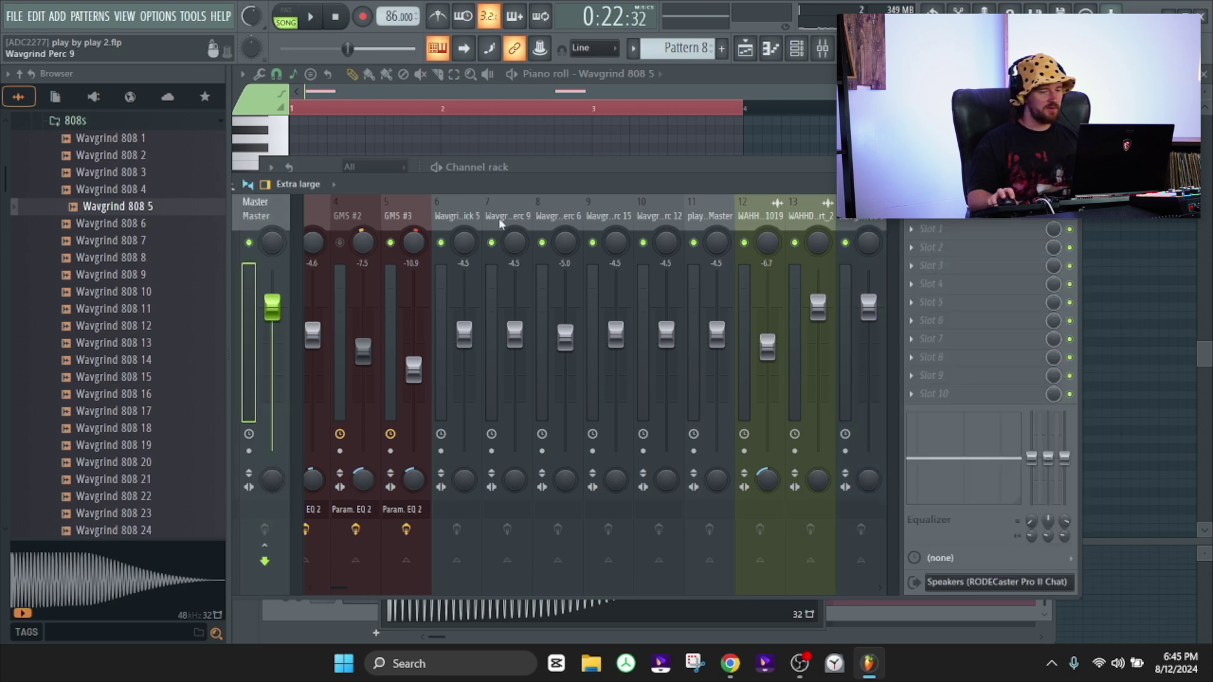
{"action": "left_click", "coordinate": [1072, 185]}
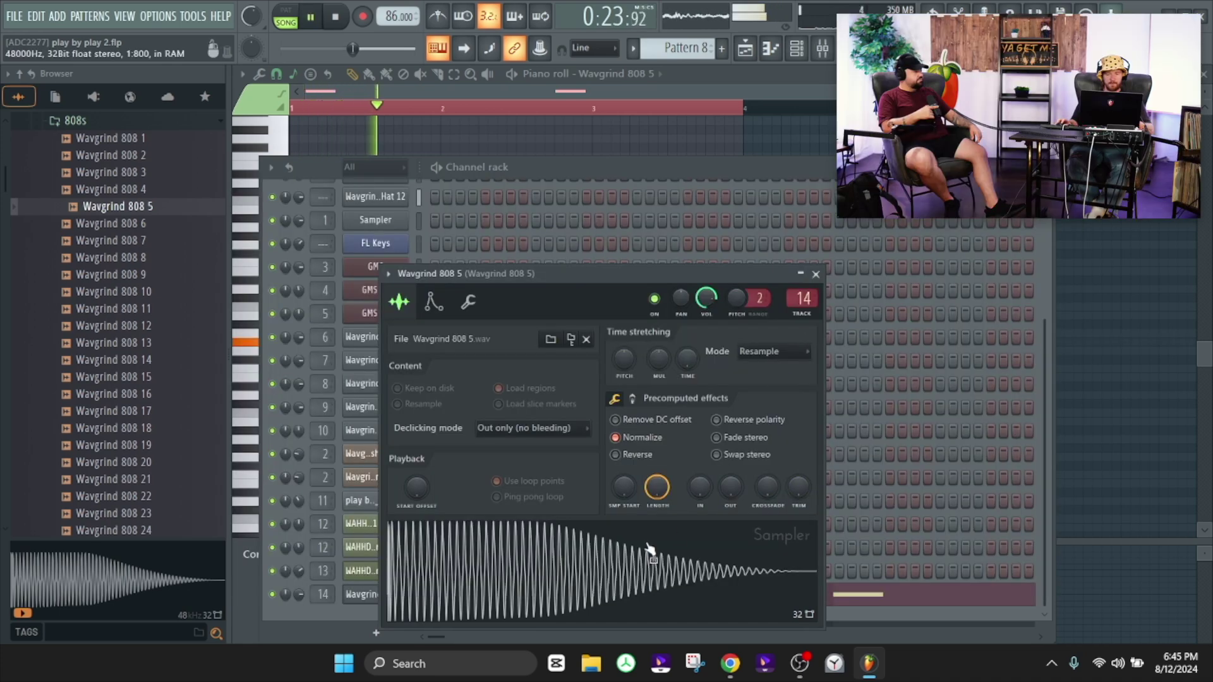
{"action": "key", "text": "space"}
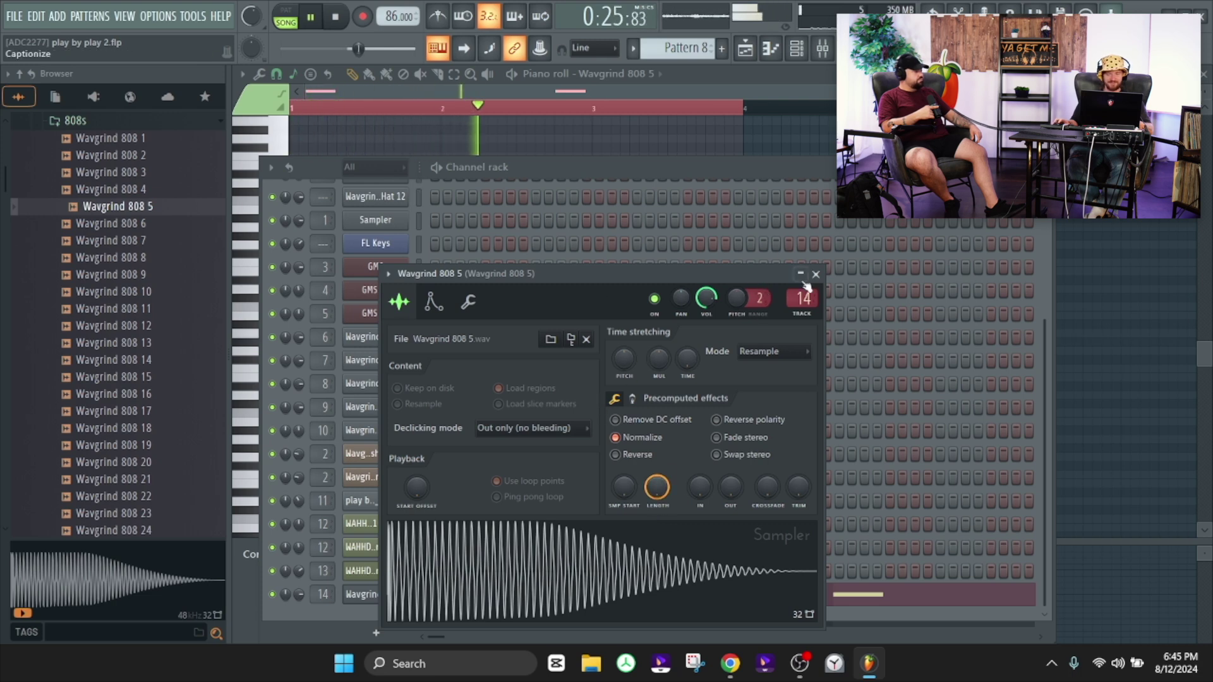
Add Fruity Parametric EQ 2 to the Part_2 melody chop's mixer track 13 and pull band 1 down to -18 dB at 85 Hz
{"action": "left_click", "coordinate": [815, 274]}
{"action": "key", "text": "F5"}
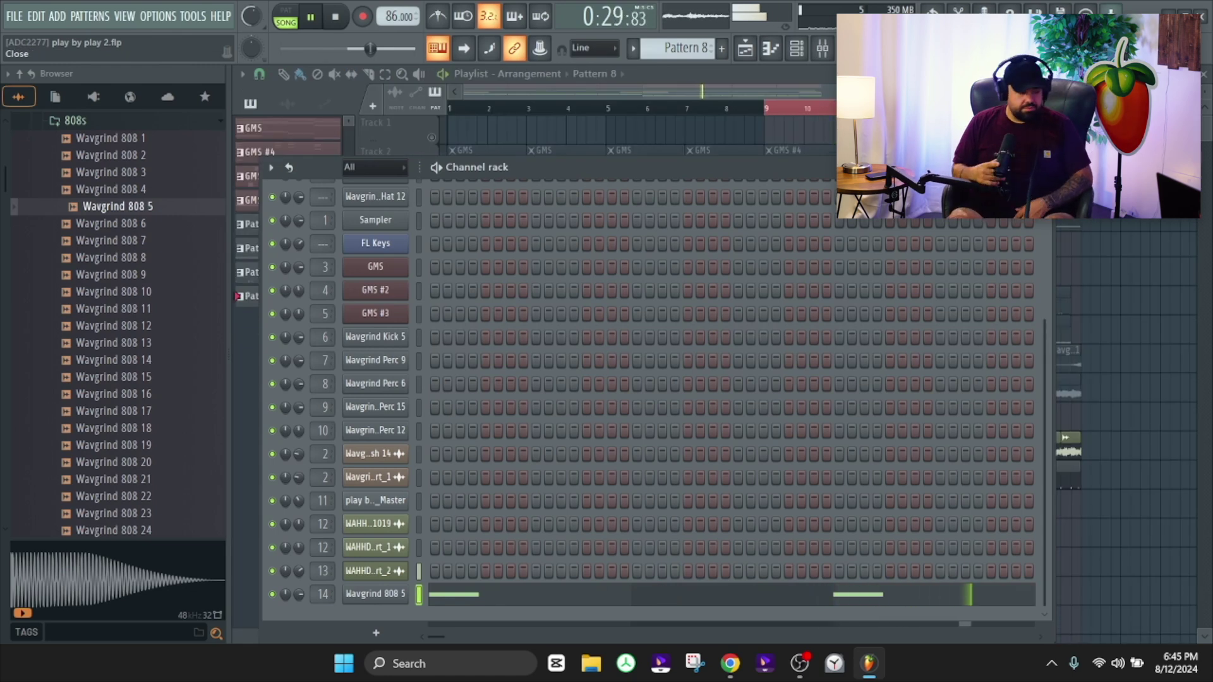
{"action": "key", "text": "F6"}
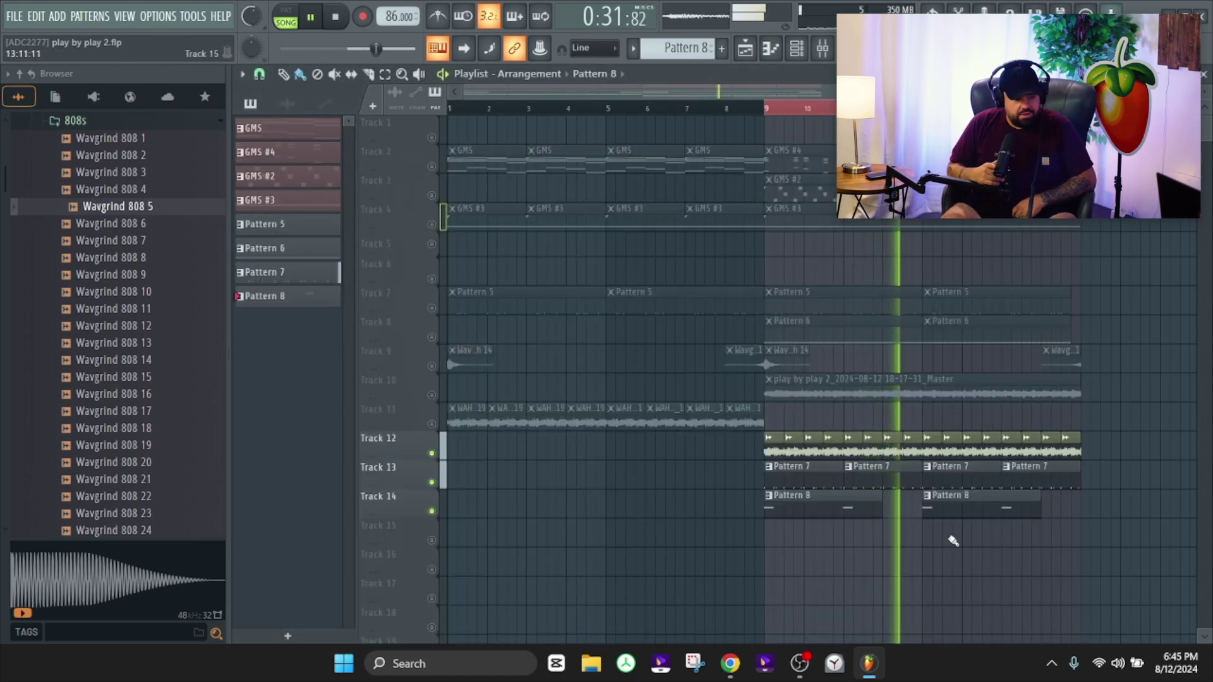
{"action": "double_click", "coordinate": [860, 448]}
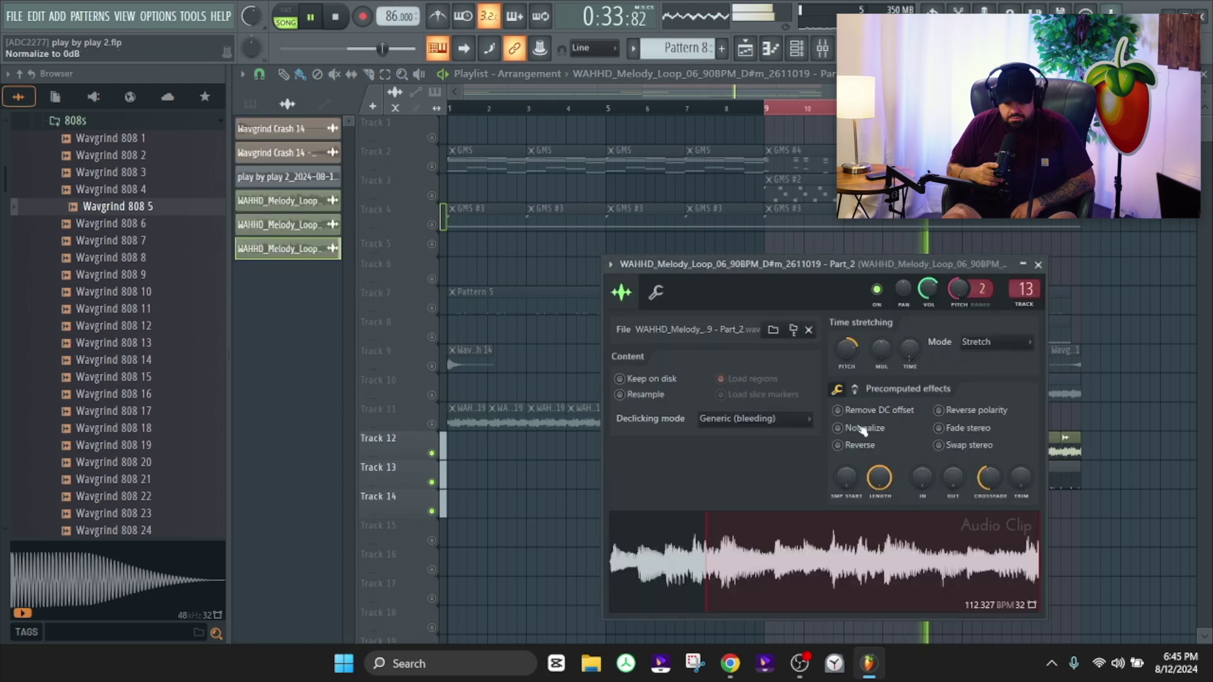
{"action": "key", "text": "F9"}
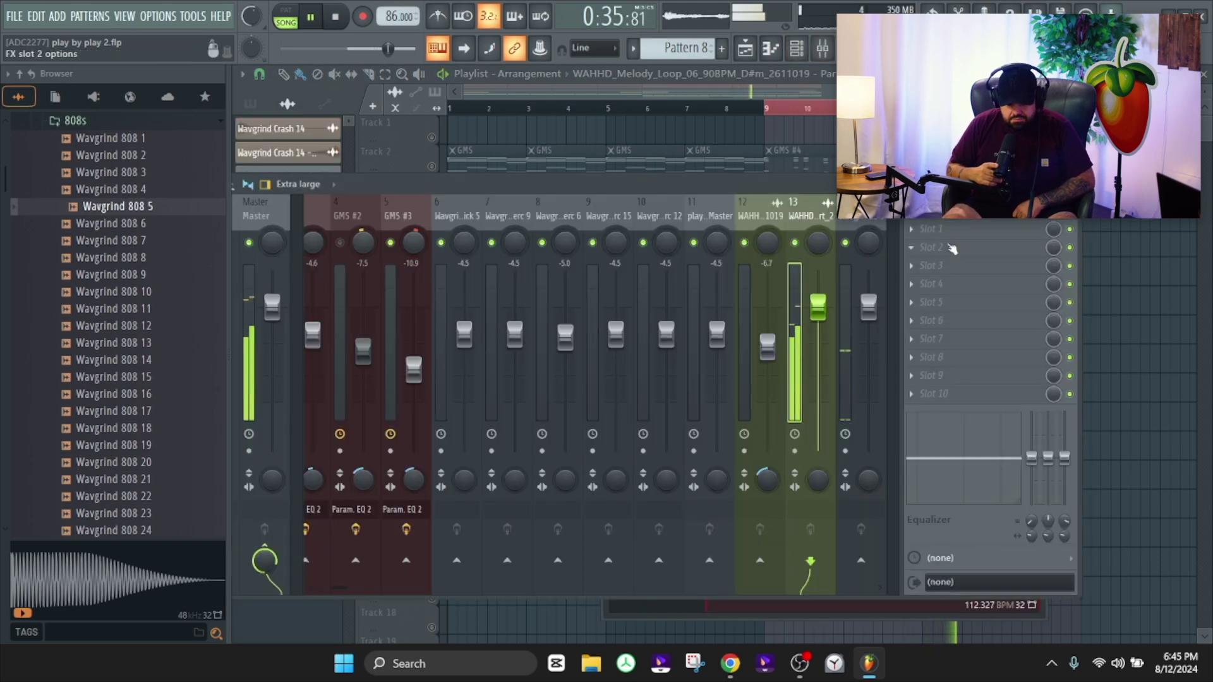
{"action": "left_click", "coordinate": [932, 230]}
{"action": "left_click", "coordinate": [611, 605]}
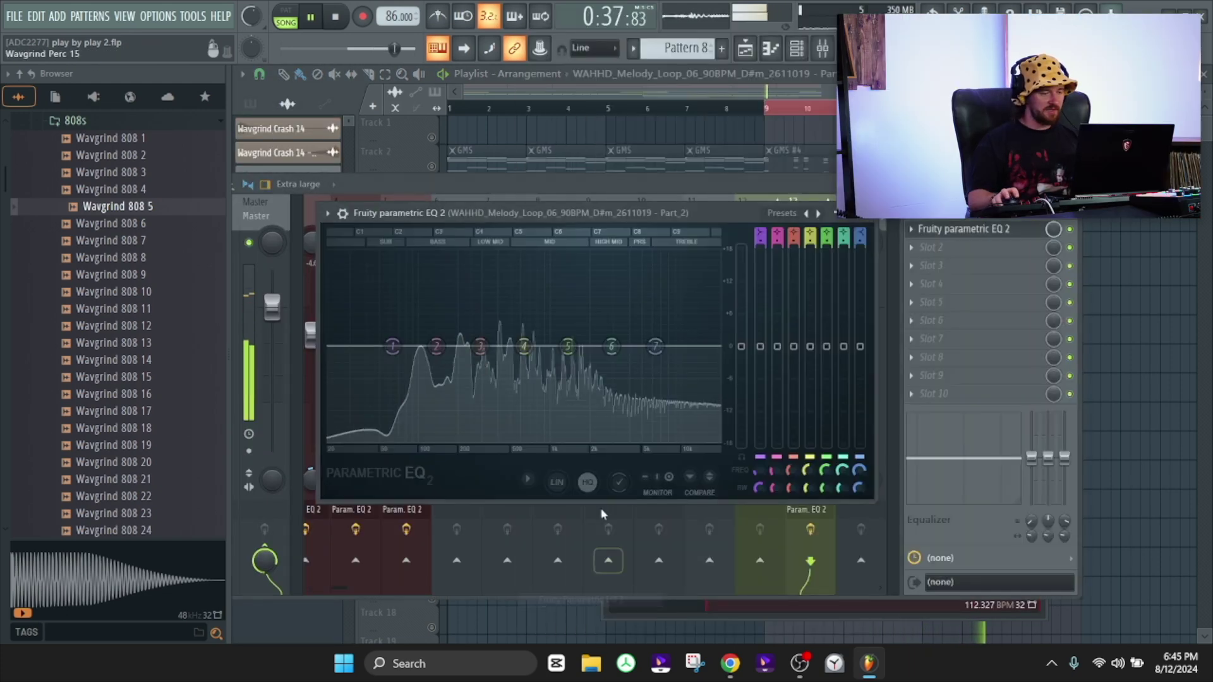
{"action": "left_click_drag", "start_coordinate": [397, 354], "coordinate": [408, 439]}
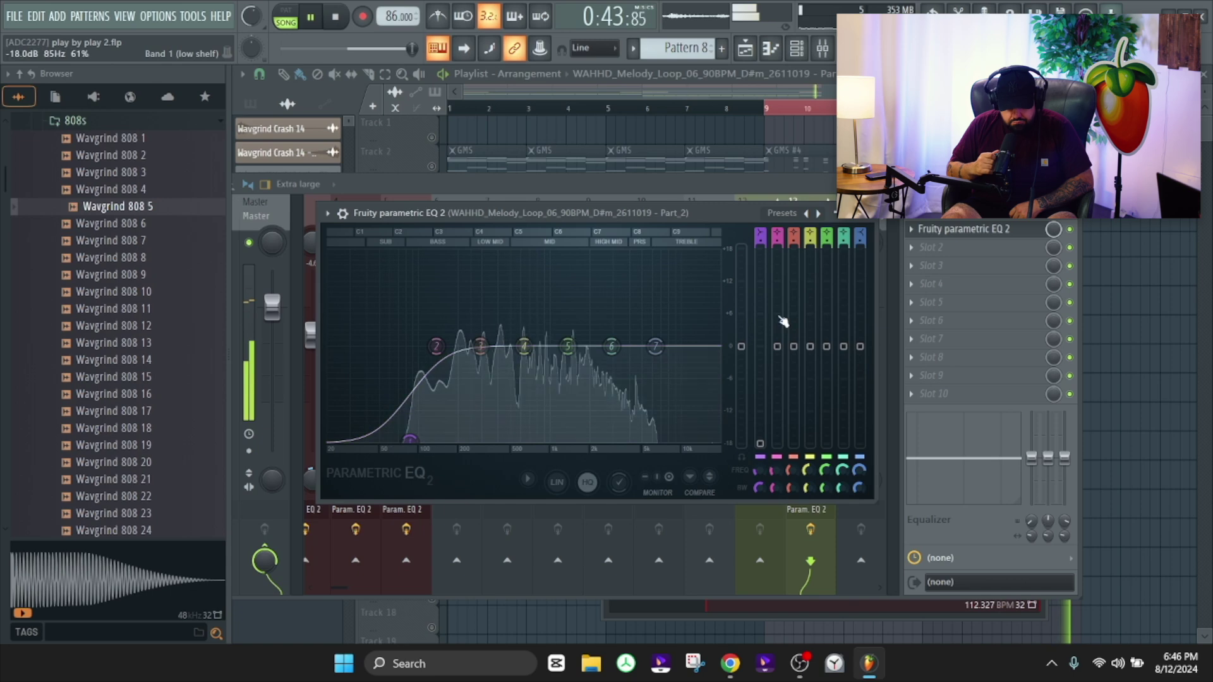
Add Fruity Delay 3 to slot 2 of the melody chop's mixer track with a shorter delay time and 25% input wet
{"action": "left_click", "coordinate": [948, 247]}
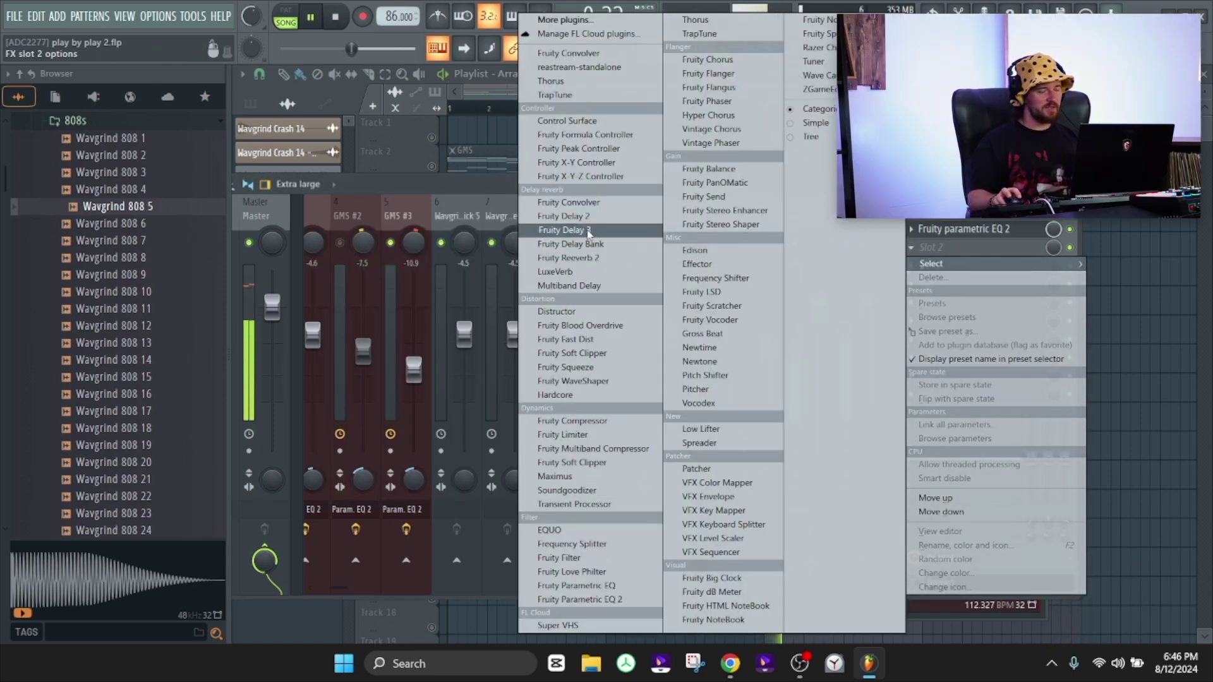
{"action": "left_click", "coordinate": [580, 231]}
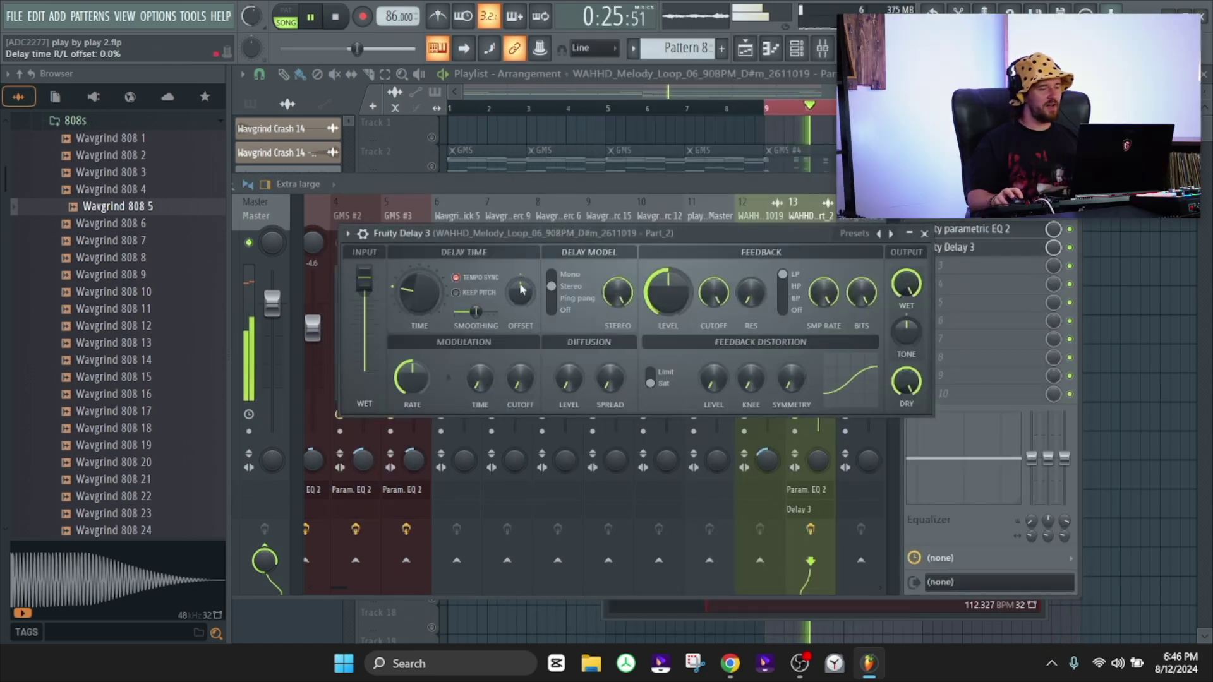
{"action": "left_click_drag", "start_coordinate": [372, 292], "coordinate": [372, 295]}
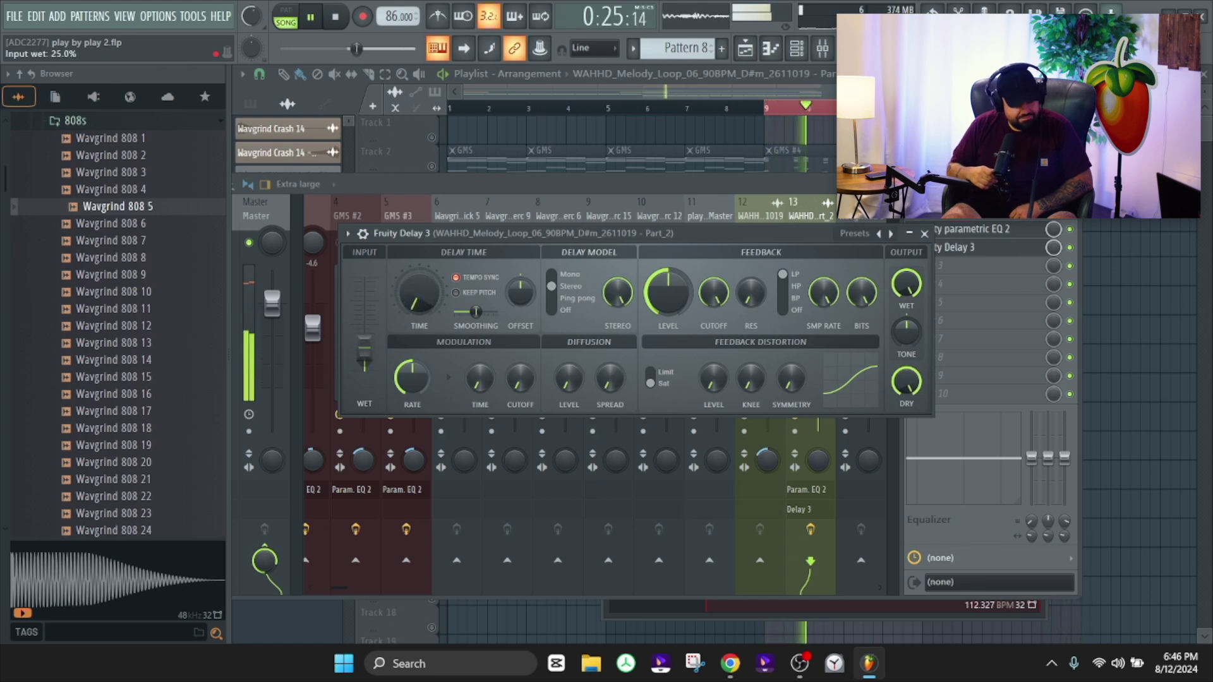
{"action": "left_click_drag", "start_coordinate": [748, 248], "coordinate": [738, 252]}
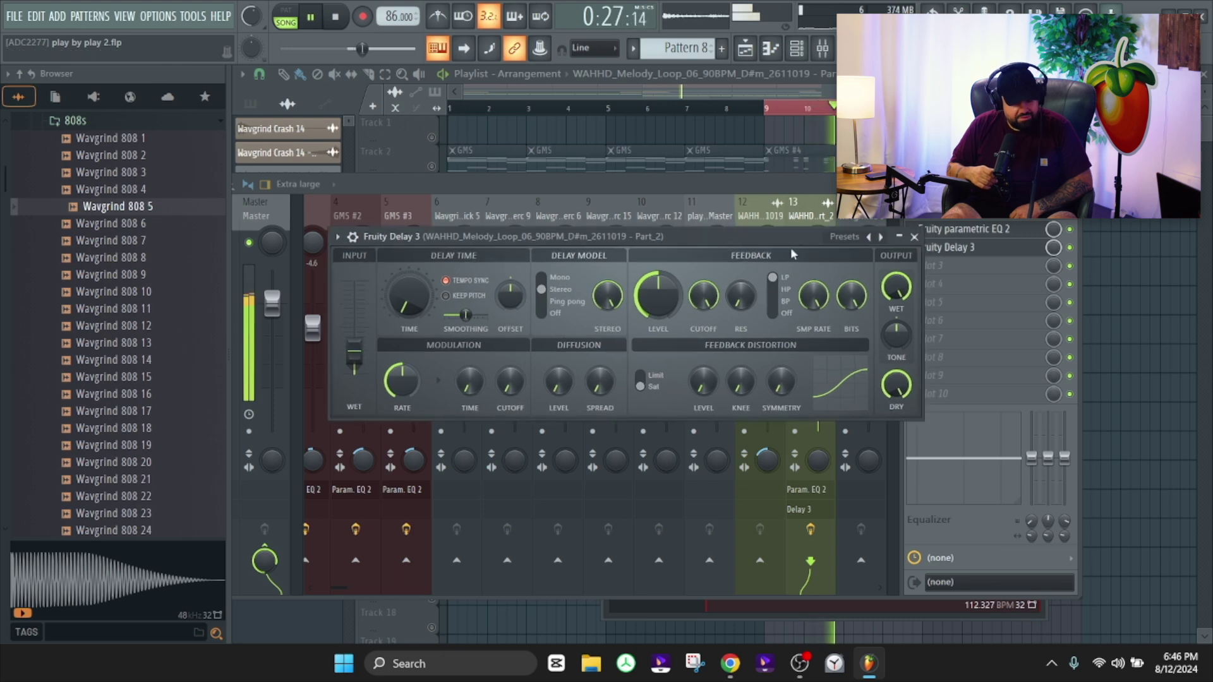
{"action": "left_click", "coordinate": [916, 237]}
Add Fruity Reeverb 2 at 50% wet to slot 3 of the melody chop's mixer track and lower its volume to -7.8 dB
{"action": "left_click", "coordinate": [926, 265]}
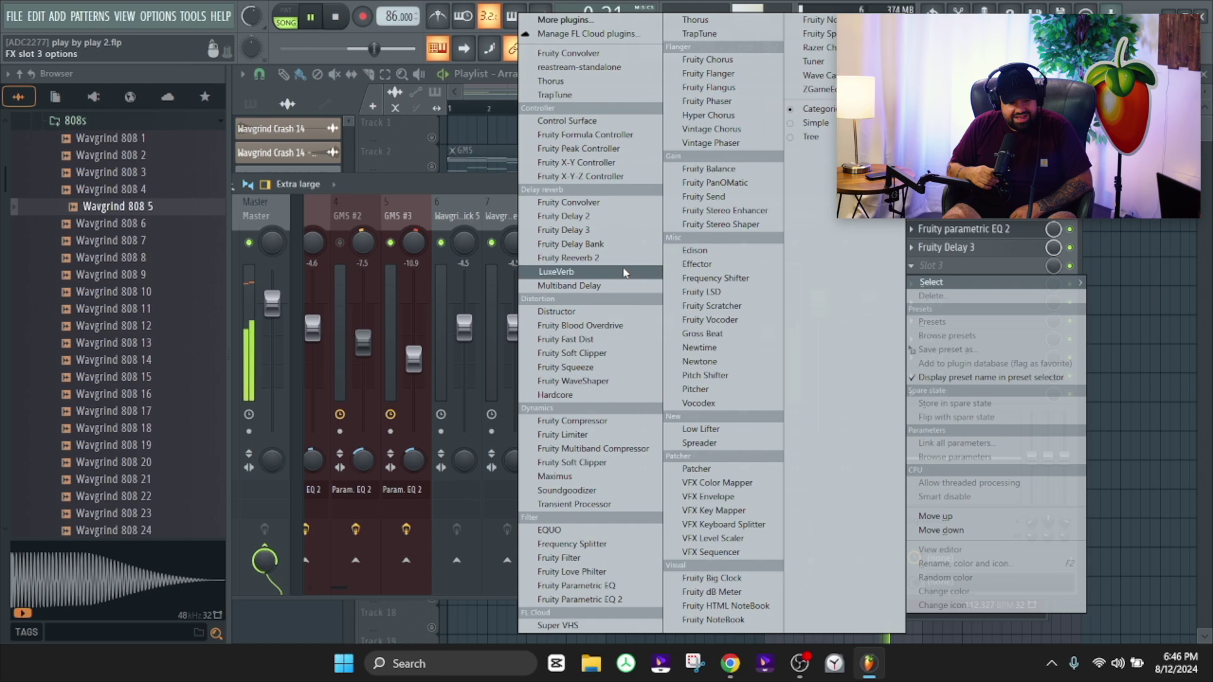
{"action": "left_click", "coordinate": [568, 258]}
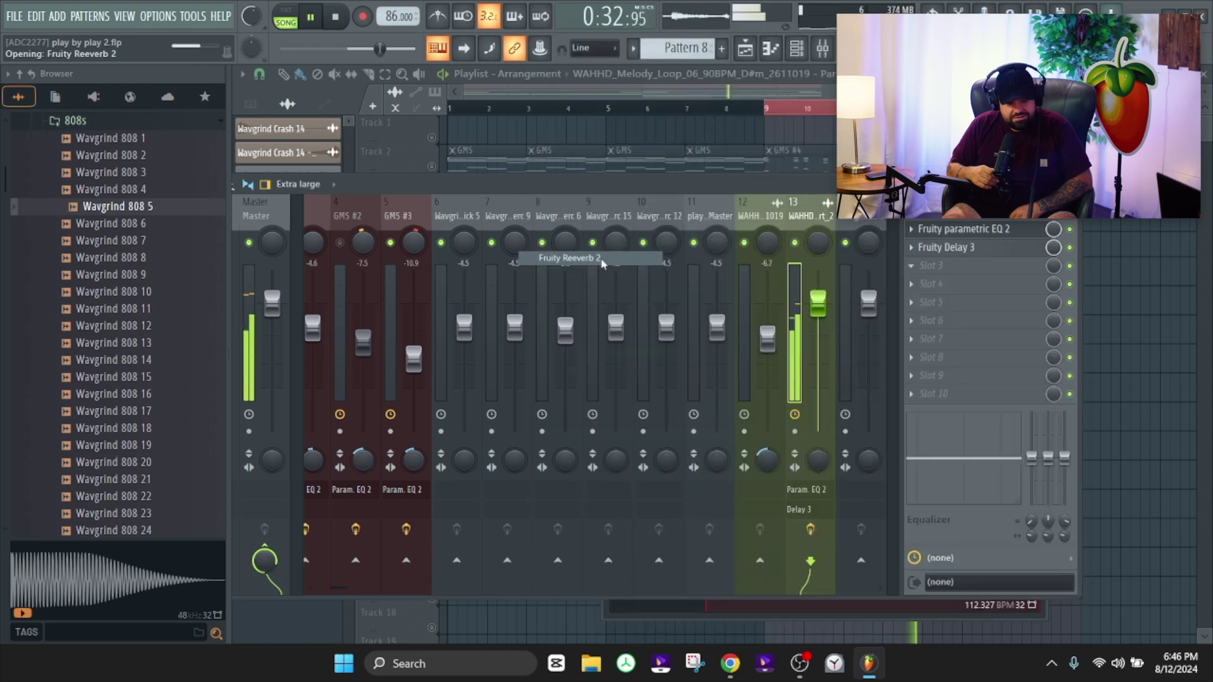
{"action": "left_click_drag", "start_coordinate": [558, 283], "coordinate": [560, 272]}
{"action": "left_click", "coordinate": [593, 289]}
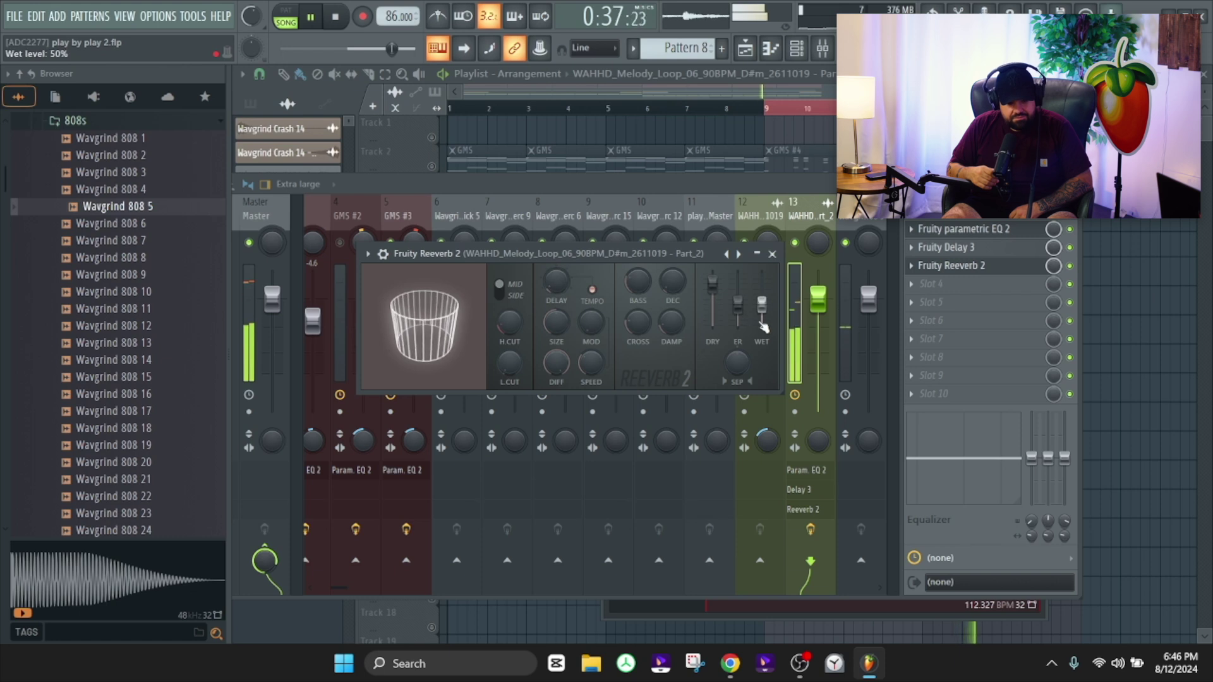
{"action": "left_click", "coordinate": [772, 254]}
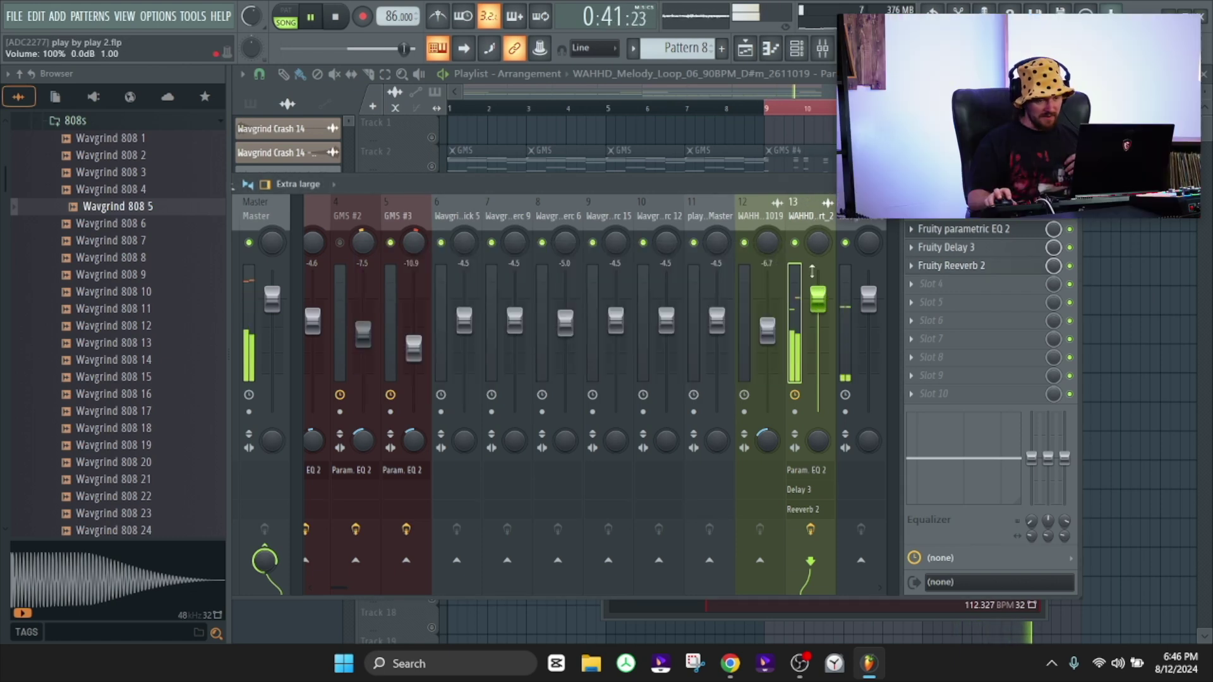
{"action": "left_click_drag", "start_coordinate": [817, 298], "coordinate": [818, 319]}
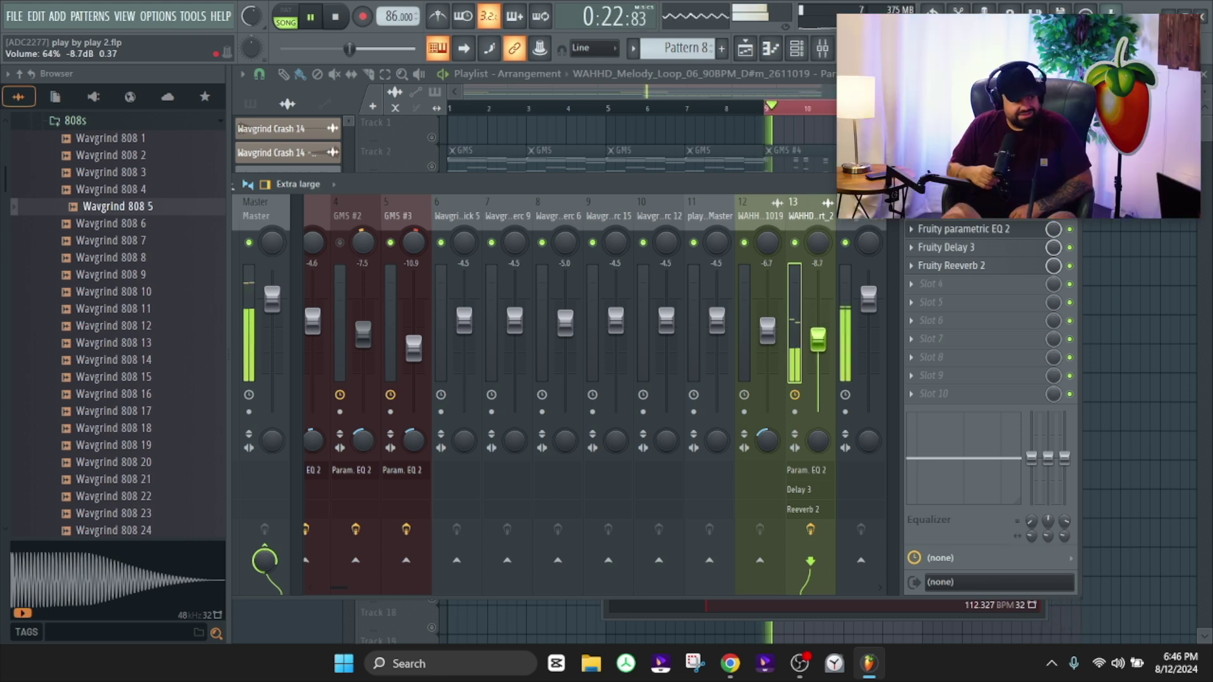
{"action": "left_click_drag", "start_coordinate": [818, 338], "coordinate": [818, 335]}
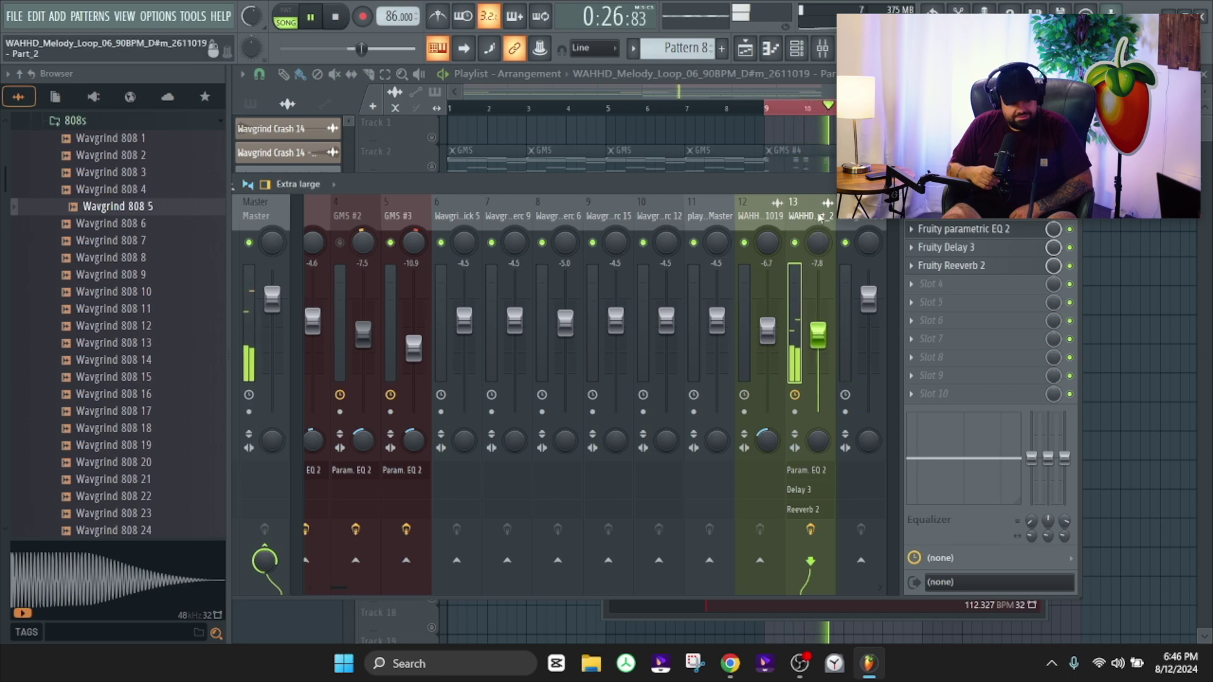
Insert an empty playlist track above the melody chops and consolidate the chops on Track 13 over the time selection
{"action": "left_click", "coordinate": [938, 292]}
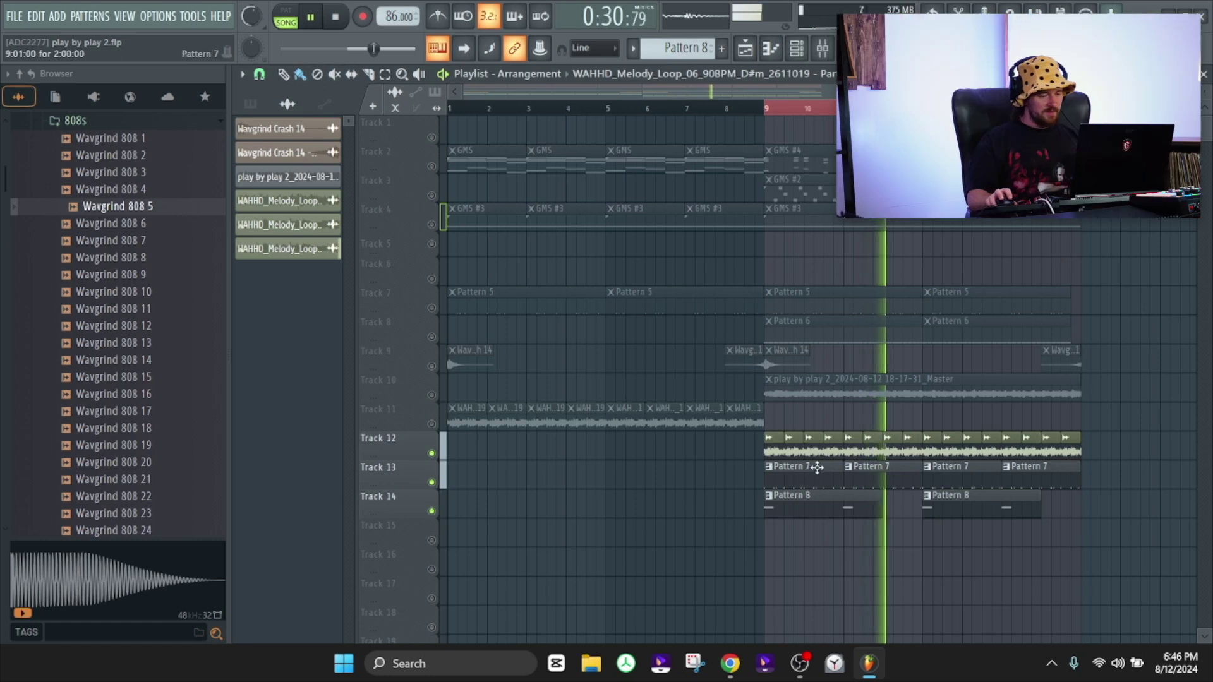
{"action": "key", "text": "space"}
{"action": "right_click", "coordinate": [418, 451]}
{"action": "left_click", "coordinate": [455, 516]}
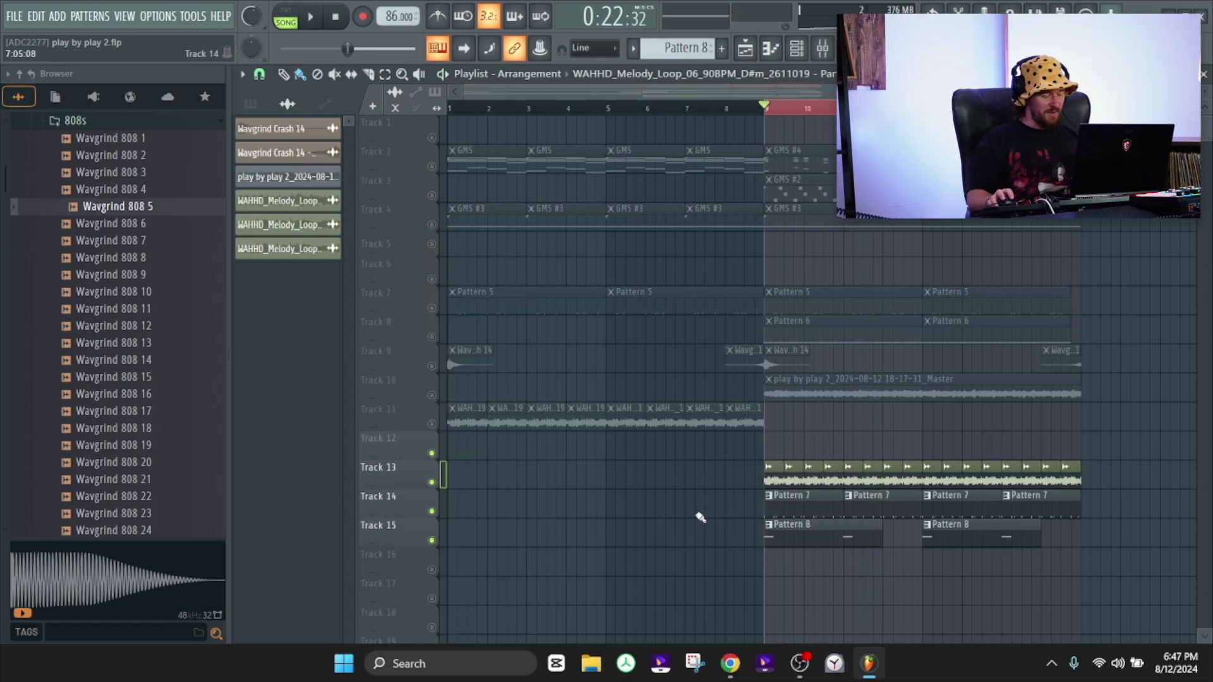
{"action": "left_click_drag", "start_coordinate": [715, 472], "coordinate": [1090, 473]}
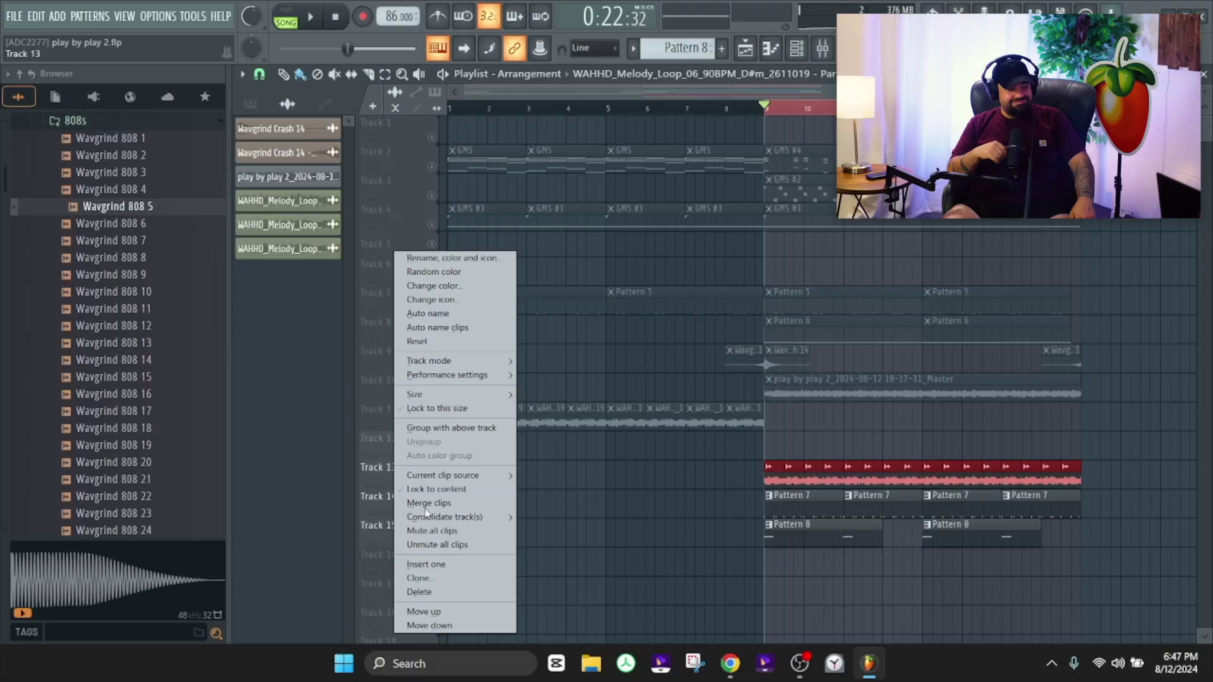
{"action": "mouse_move", "coordinate": [459, 518]}
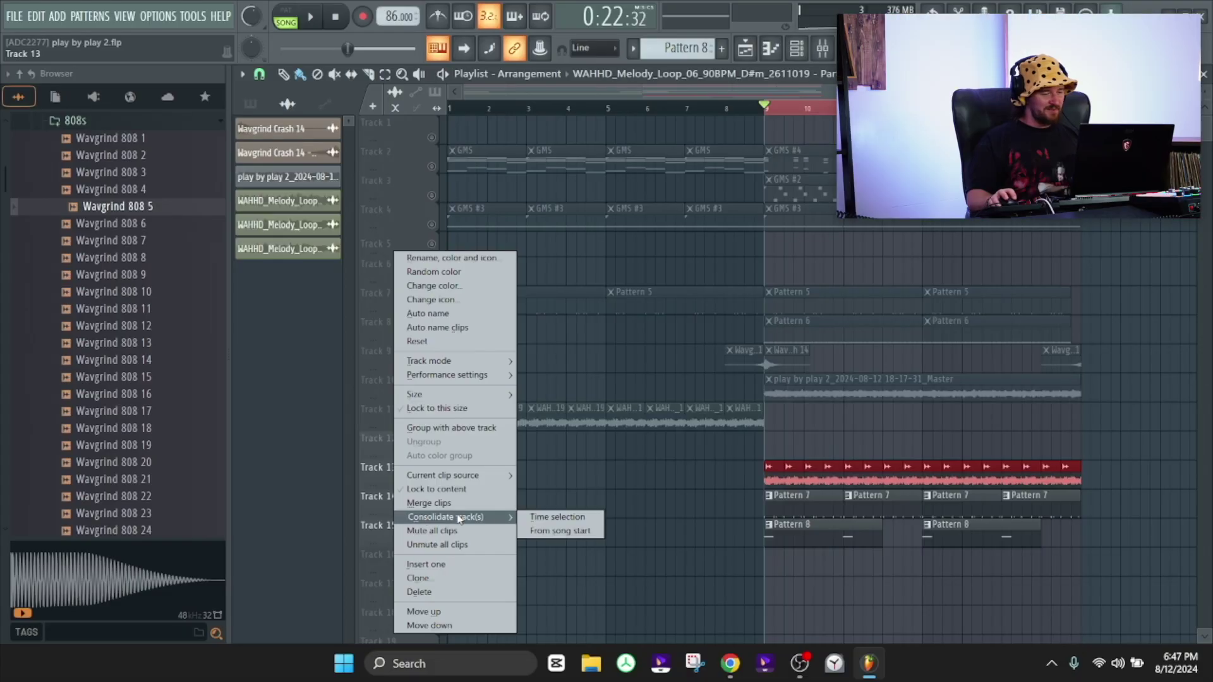
{"action": "left_click", "coordinate": [569, 519]}
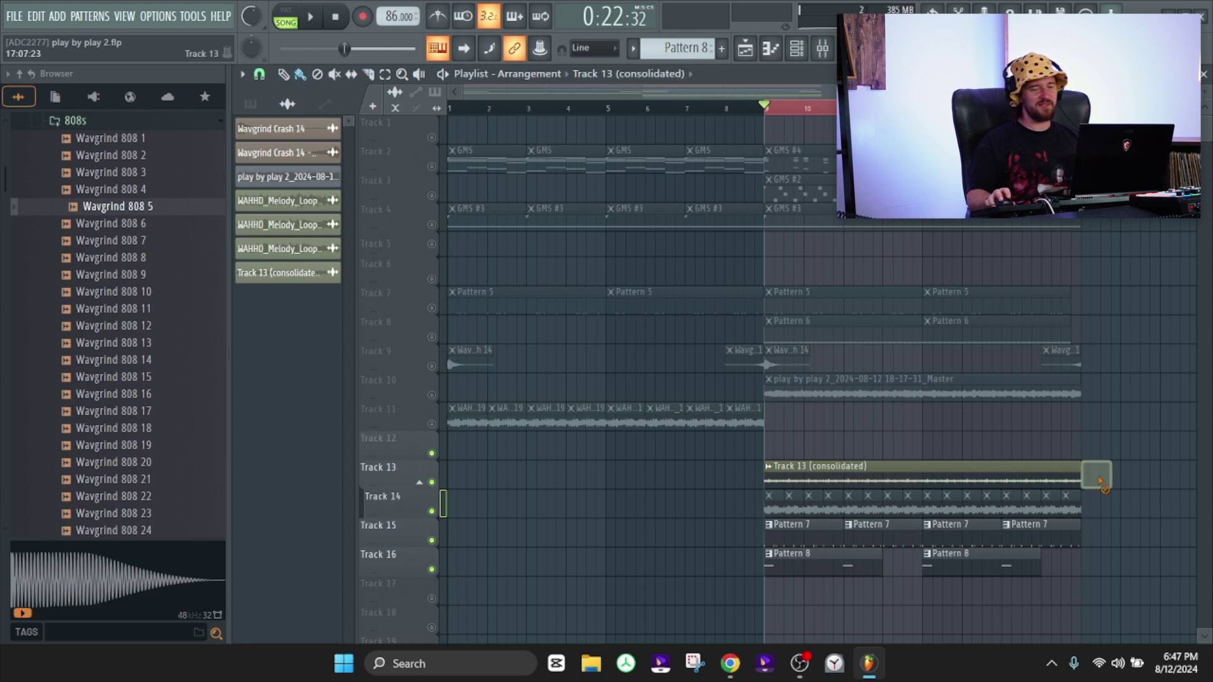
Unsolo the playlist tracks, then normalize the consolidated Track 13 clip and route it to mixer track 15
{"action": "right_click", "coordinate": [433, 484]}
{"action": "right_click", "coordinate": [433, 484]}
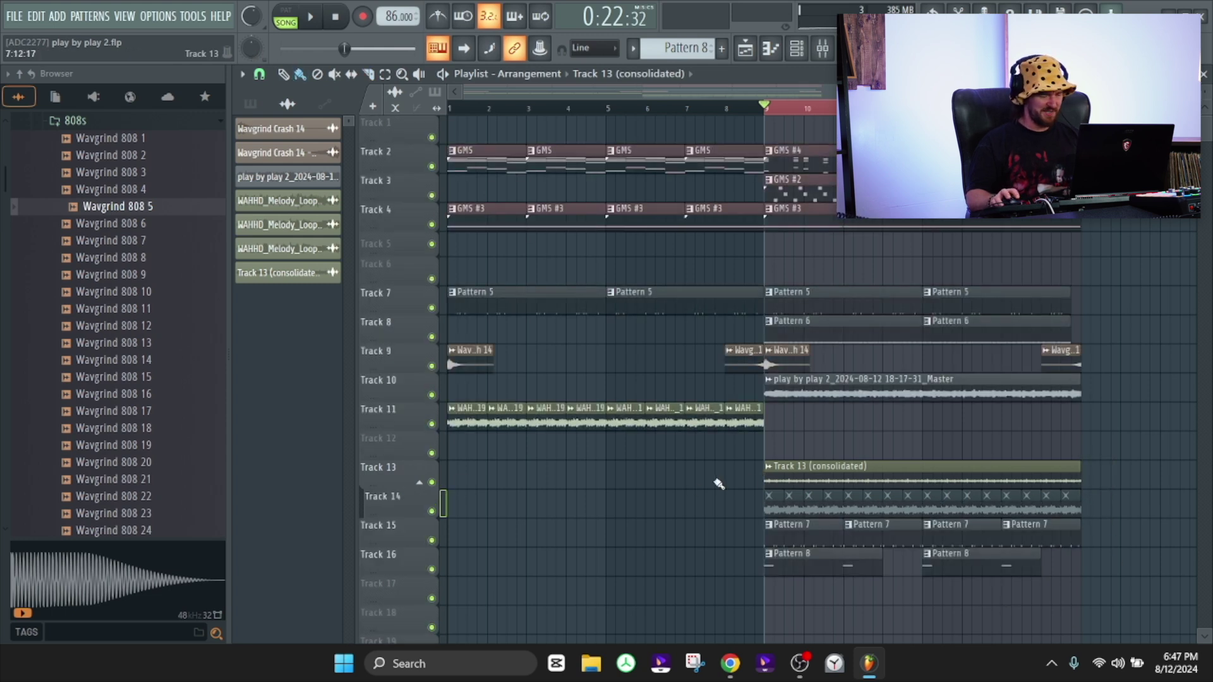
{"action": "double_click", "coordinate": [829, 480]}
{"action": "left_click", "coordinate": [474, 295]}
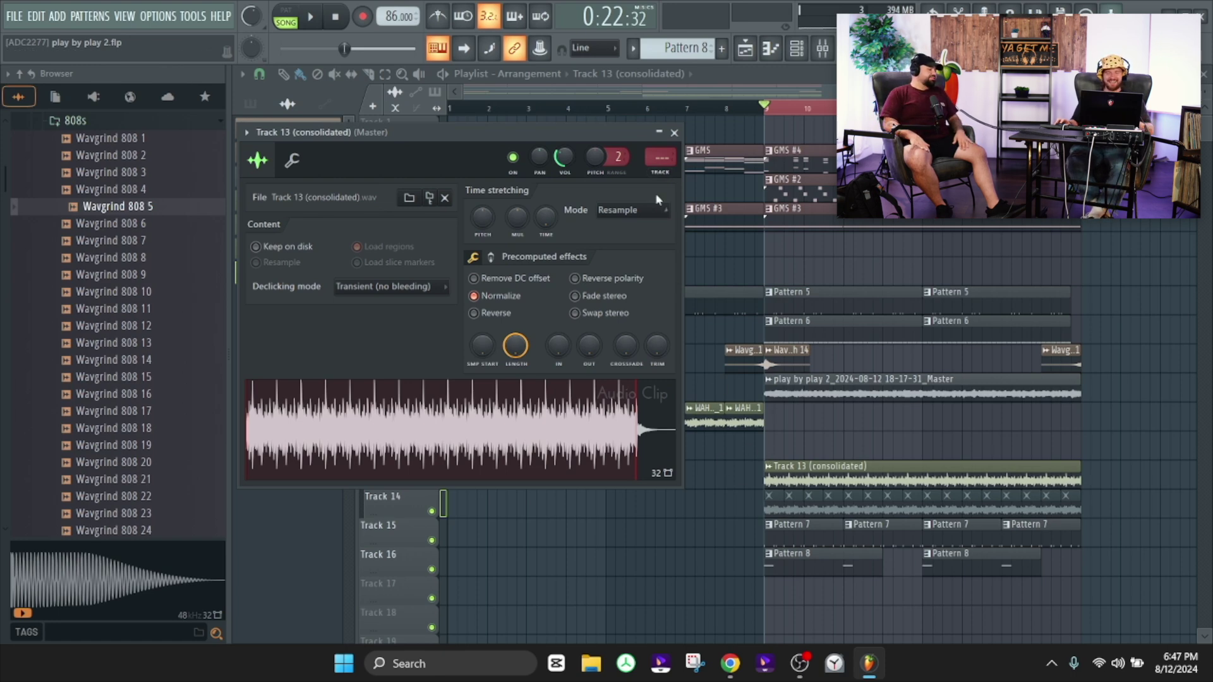
{"action": "left_click", "coordinate": [663, 174]}
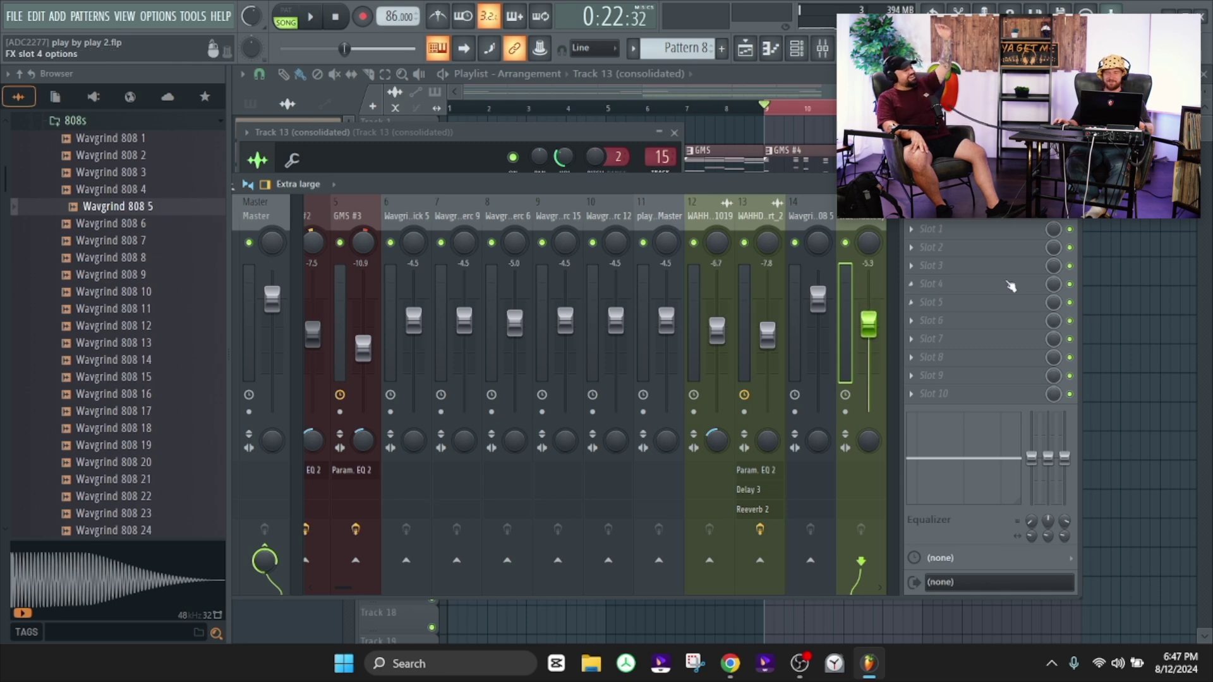
Add Gross Beat to slot 1 of mixer track 15, using the Momentary preset and its 1/2 Speed time slot
{"action": "left_click", "coordinate": [934, 237]}
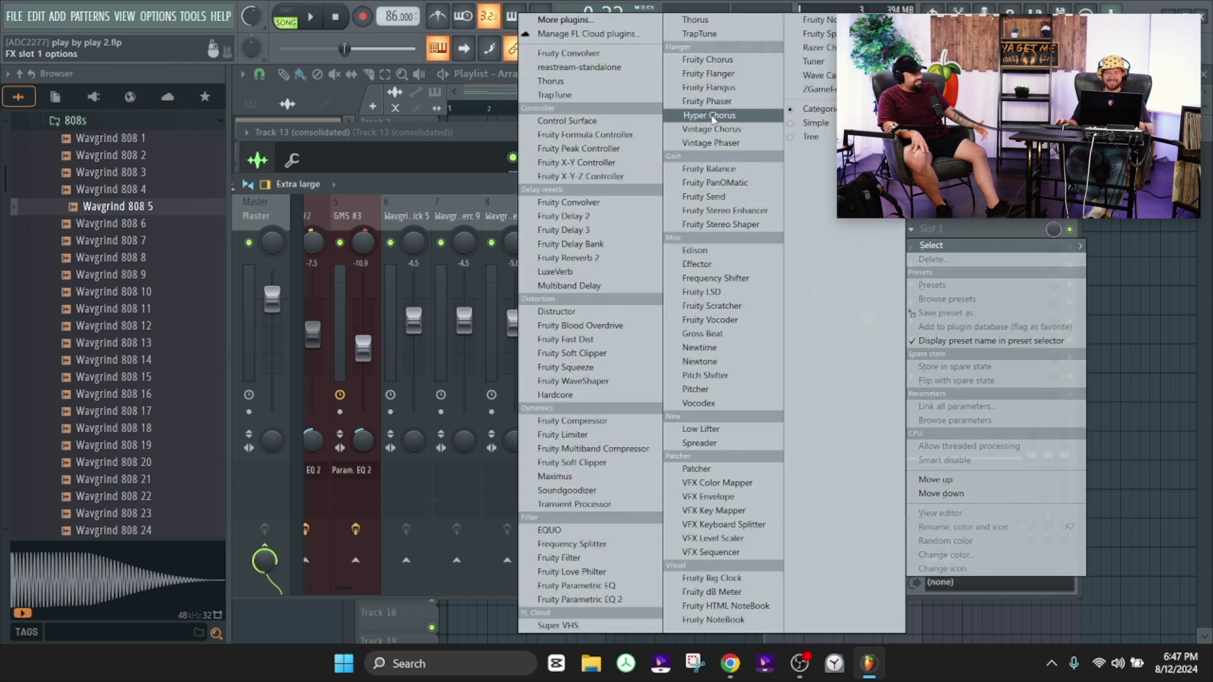
{"action": "left_click", "coordinate": [718, 334]}
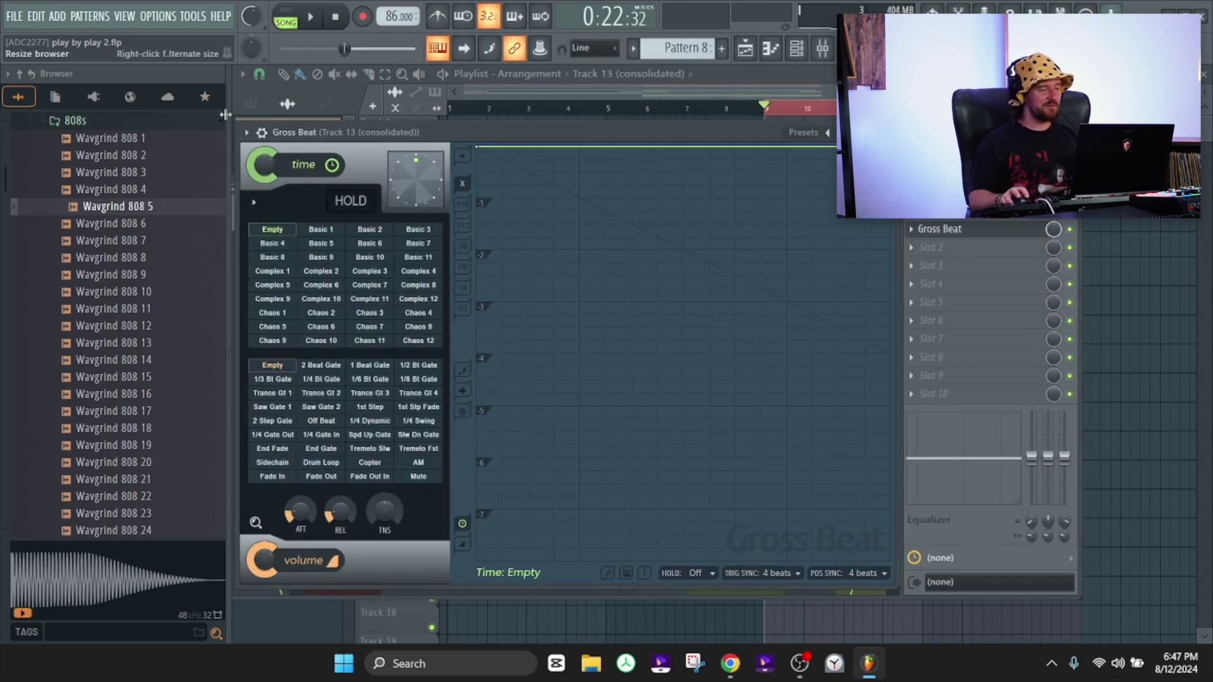
{"action": "left_click", "coordinate": [246, 132]}
{"action": "mouse_move", "coordinate": [306, 190]}
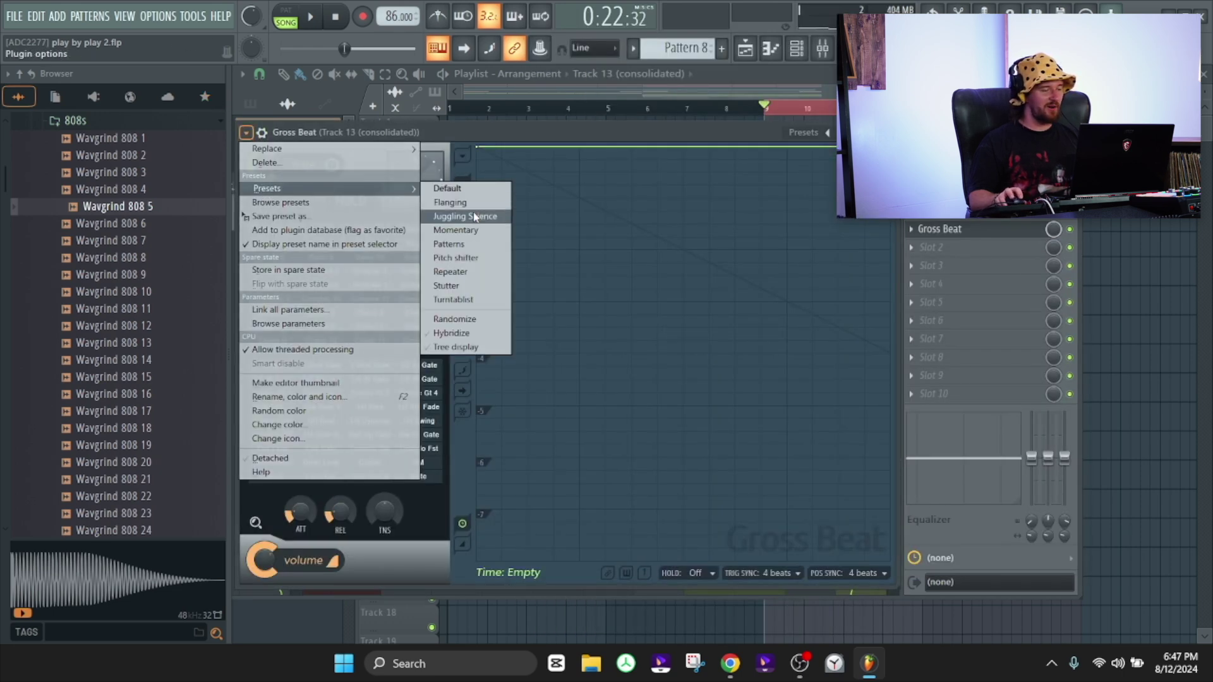
{"action": "left_click", "coordinate": [470, 231]}
{"action": "left_click", "coordinate": [370, 327]}
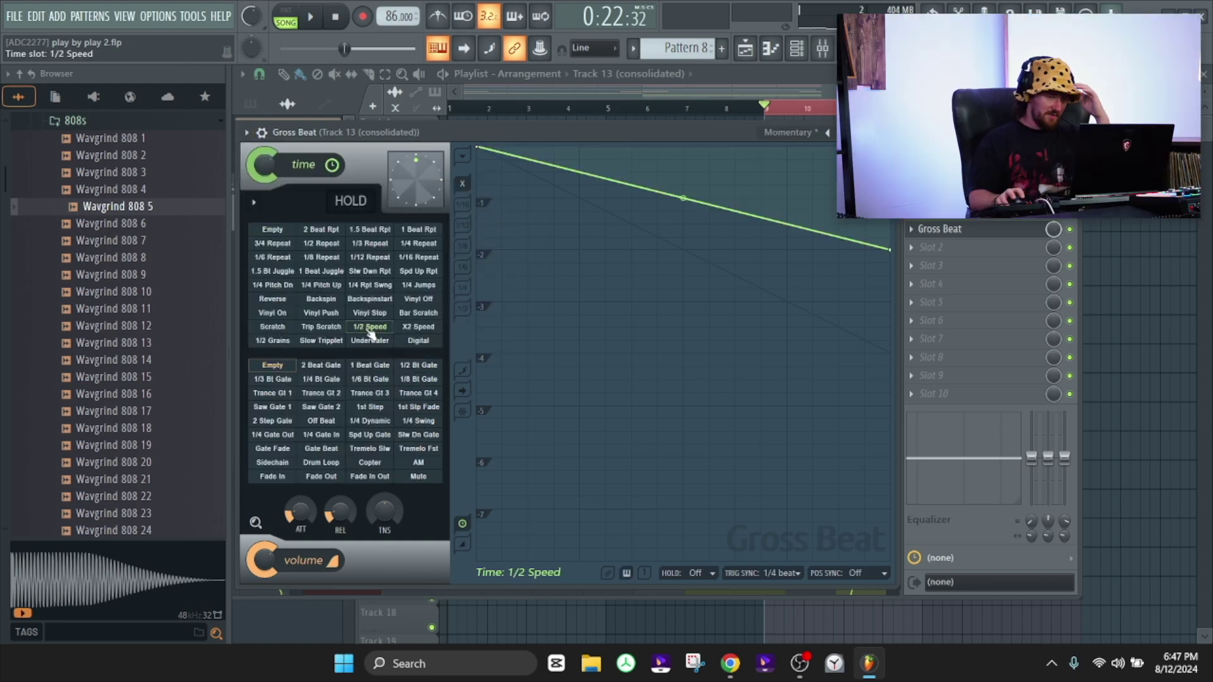
Play the song from bar 9 and reduce Gross Beat's mix level to 56%
{"action": "key", "text": "space"}
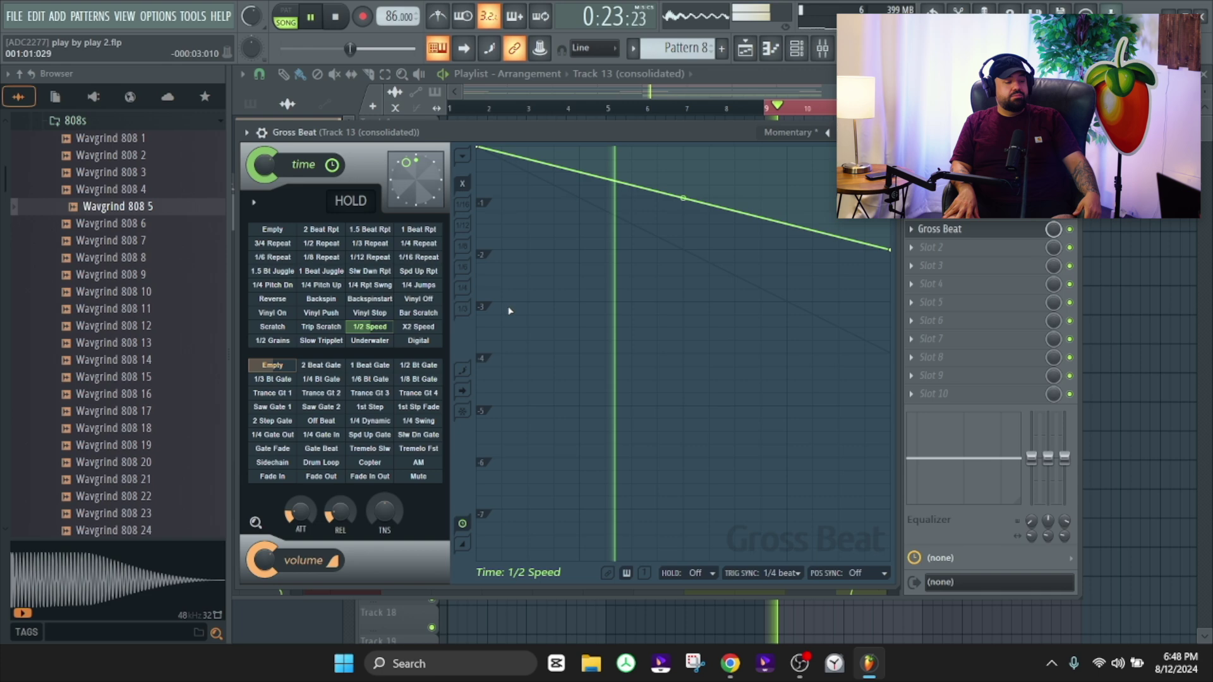
{"action": "key", "text": "F9"}
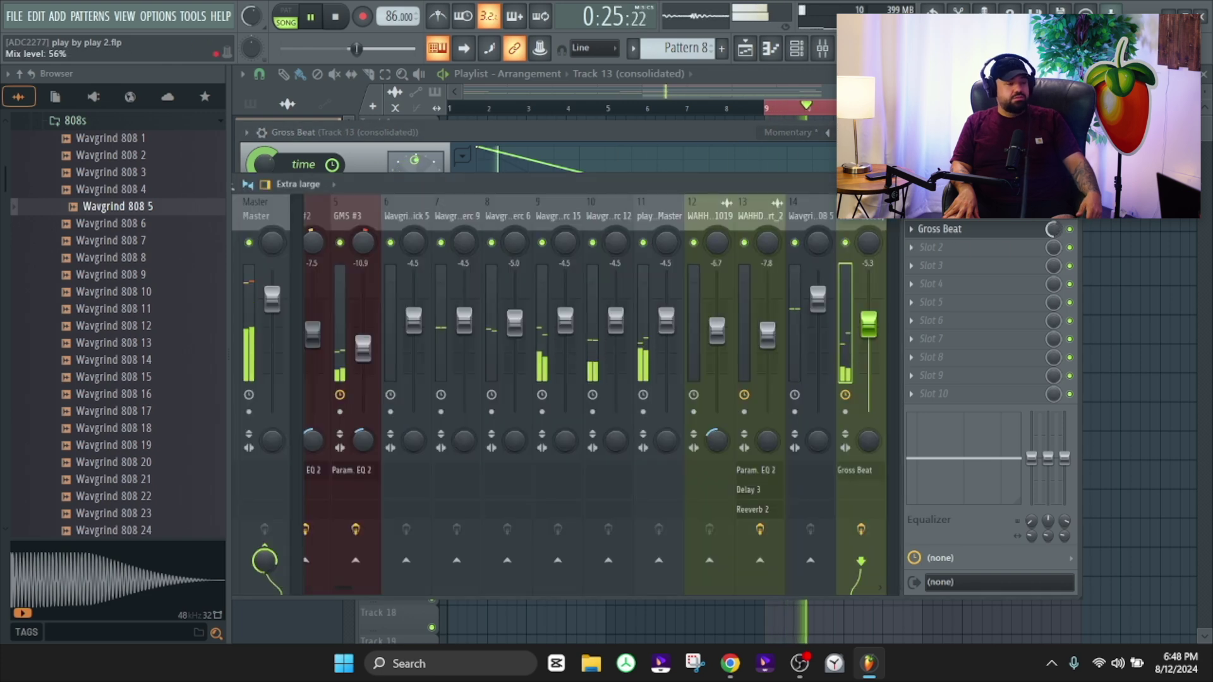
{"action": "left_click_drag", "start_coordinate": [1052, 228], "coordinate": [1050, 233]}
{"action": "key", "text": "space"}
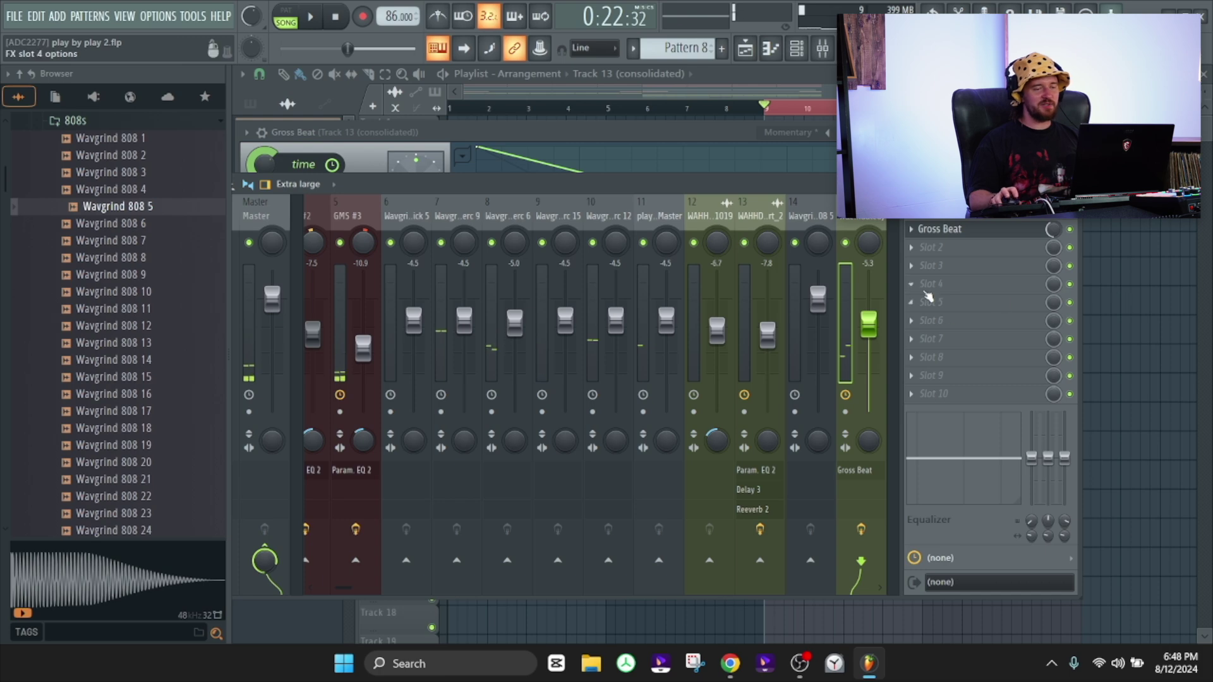
Set the consolidated Track 13 clip's channel volume to 50% and play the song briefly to check it
{"action": "key", "text": "F12"}
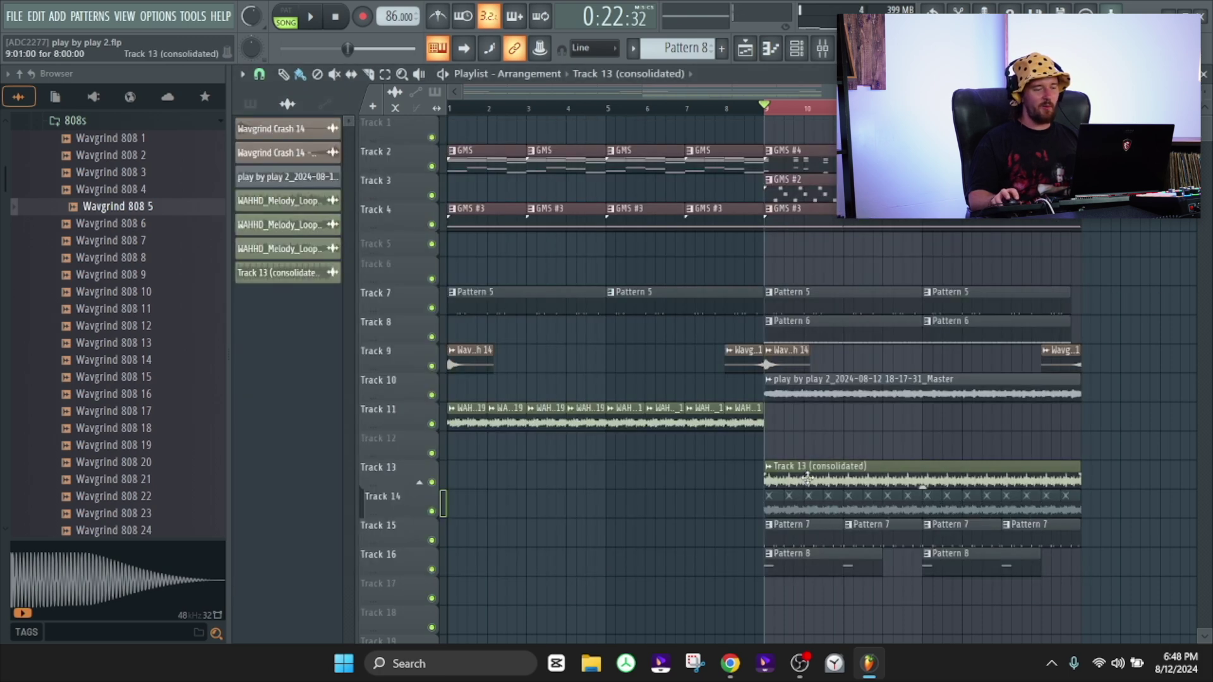
{"action": "left_click", "coordinate": [784, 466]}
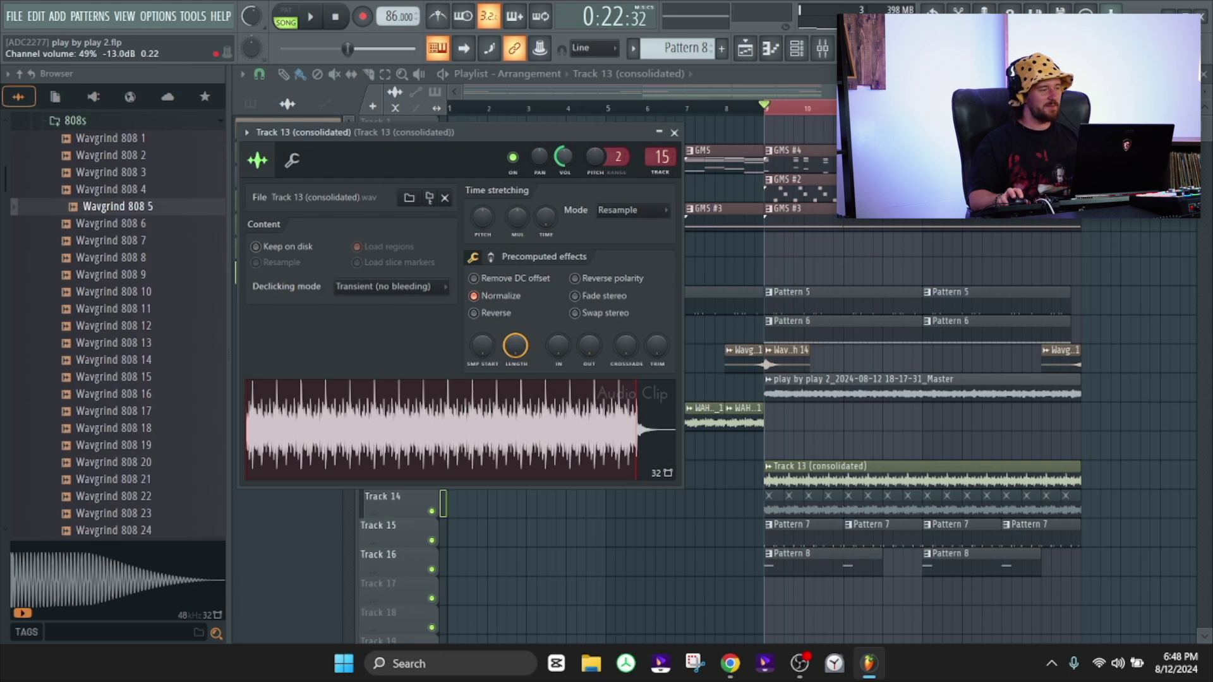
{"action": "key", "text": "space"}
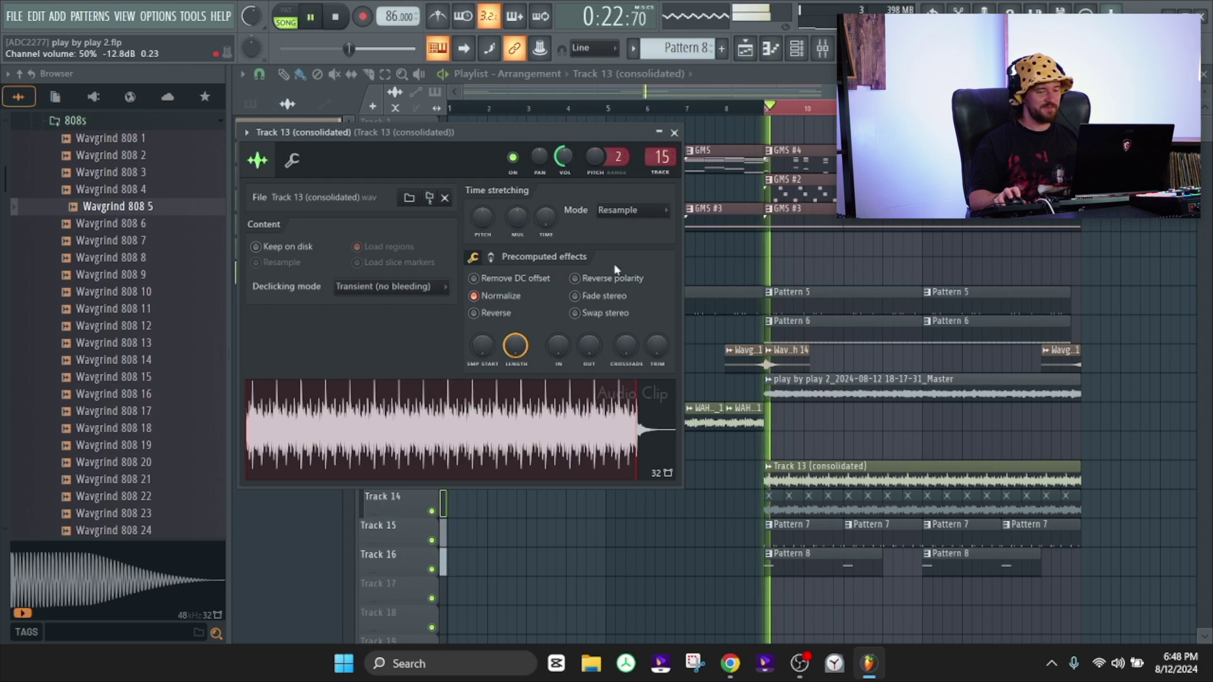
{"action": "key", "text": "Escape"}
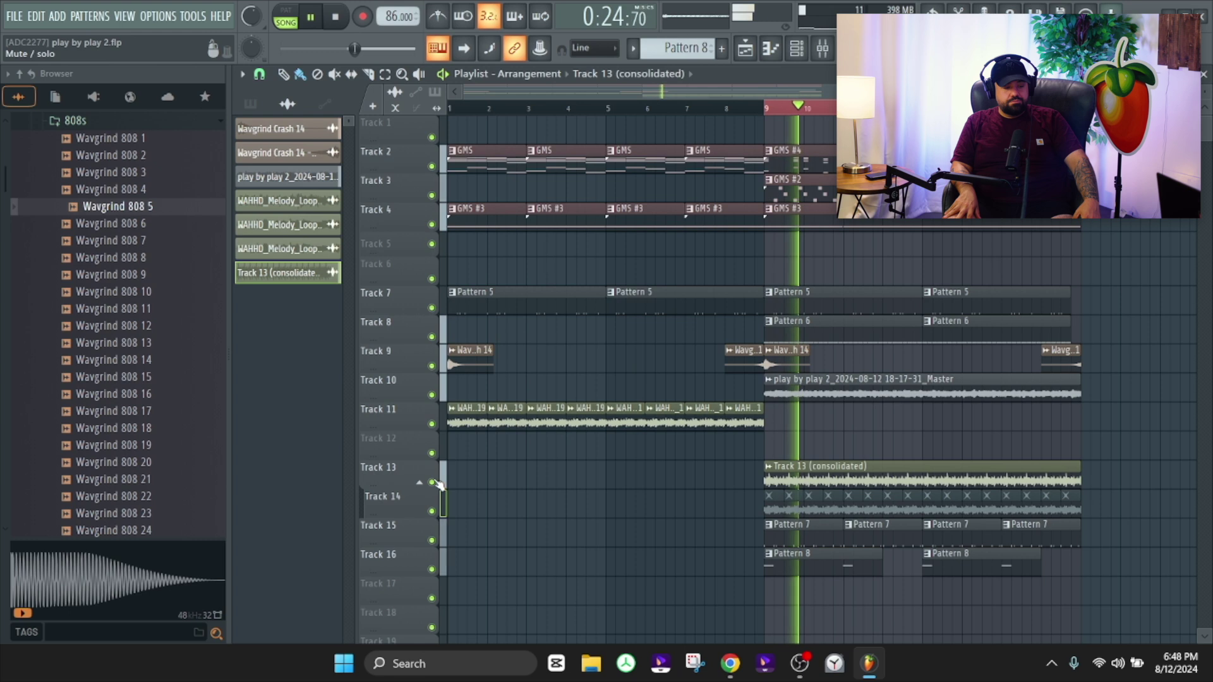
{"action": "key", "text": "space"}
Unmute all the original melody chop clips on Track 14, leaving every playlist track unsoloed
{"action": "left_click", "coordinate": [433, 511]}
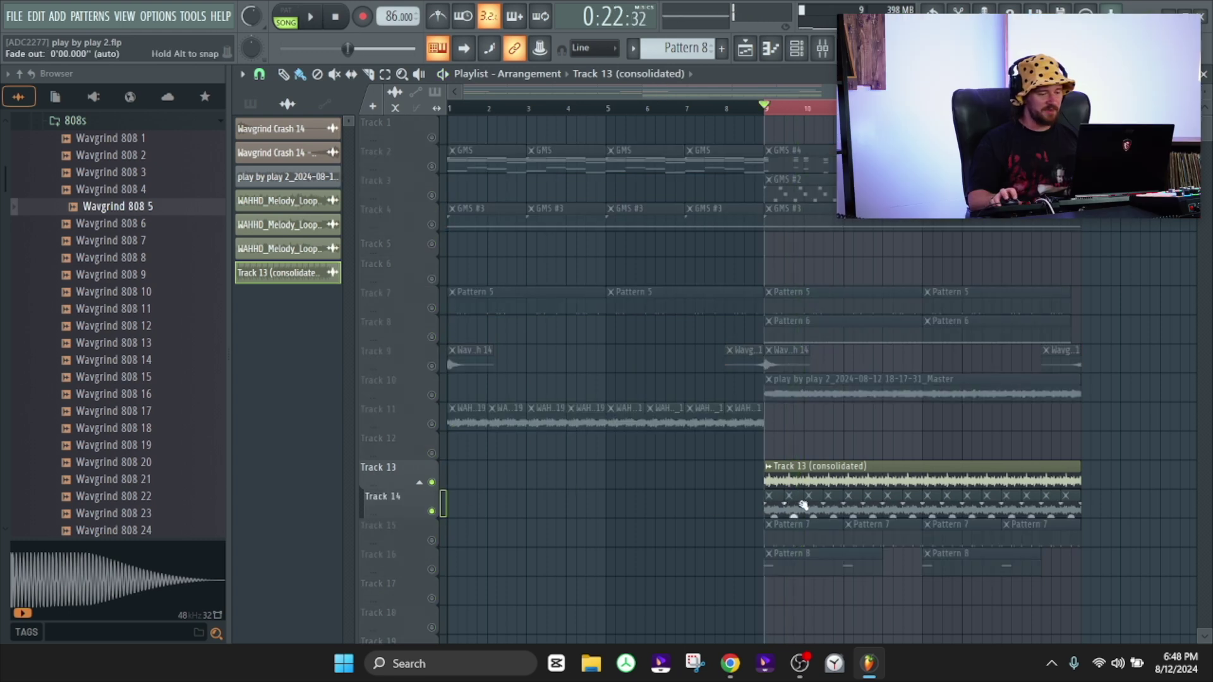
{"action": "left_click_drag", "start_coordinate": [756, 506], "coordinate": [1129, 502]}
{"action": "right_click", "coordinate": [432, 484]}
{"action": "right_click", "coordinate": [431, 483]}
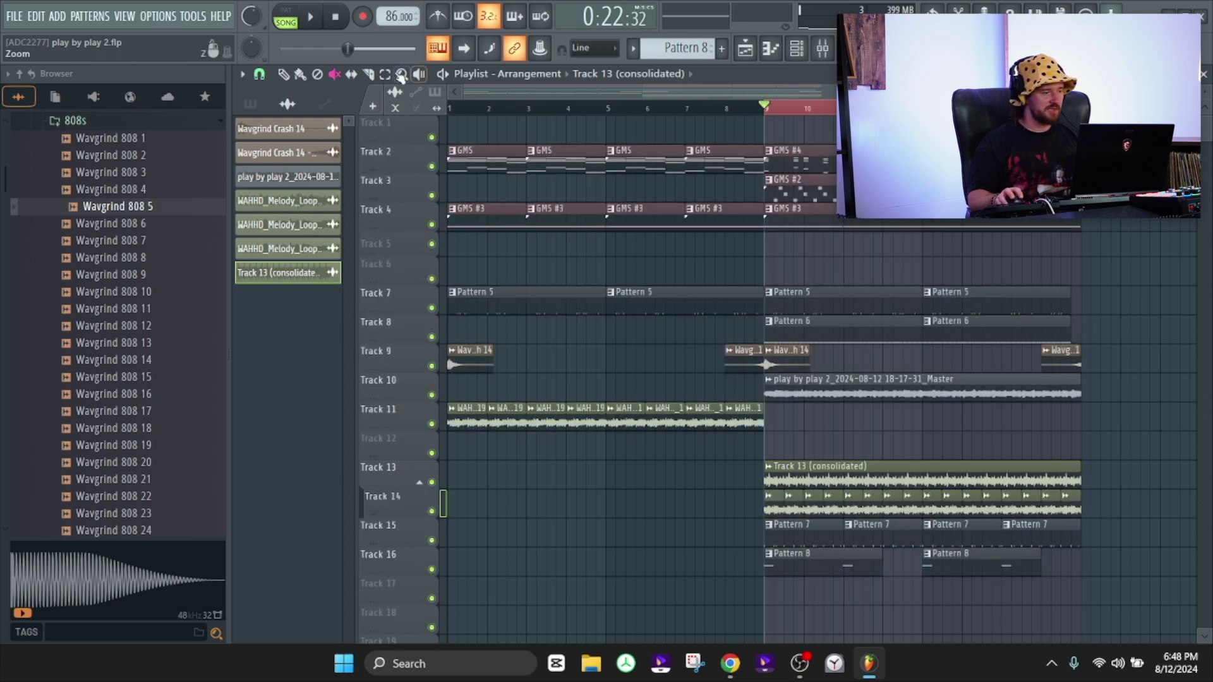
Play the song from bar 9 and raise Gross Beat's mix level on mixer track 15 to 94%
{"action": "key", "text": "space"}
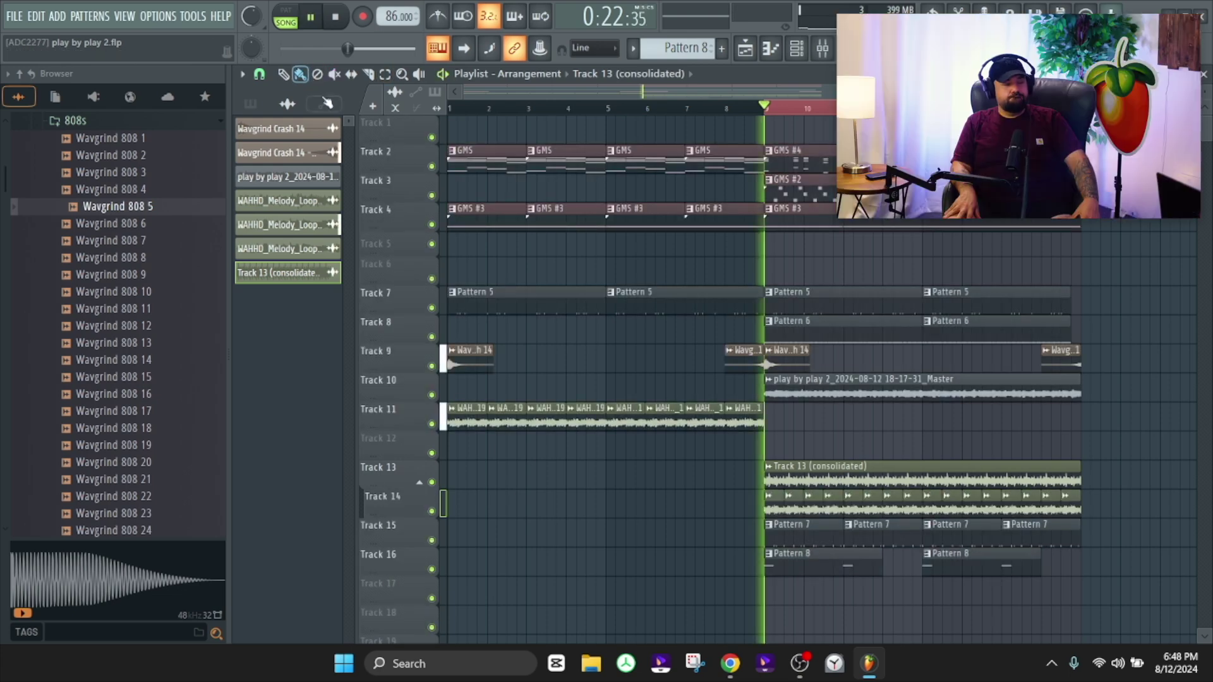
{"action": "double_click", "coordinate": [834, 478]}
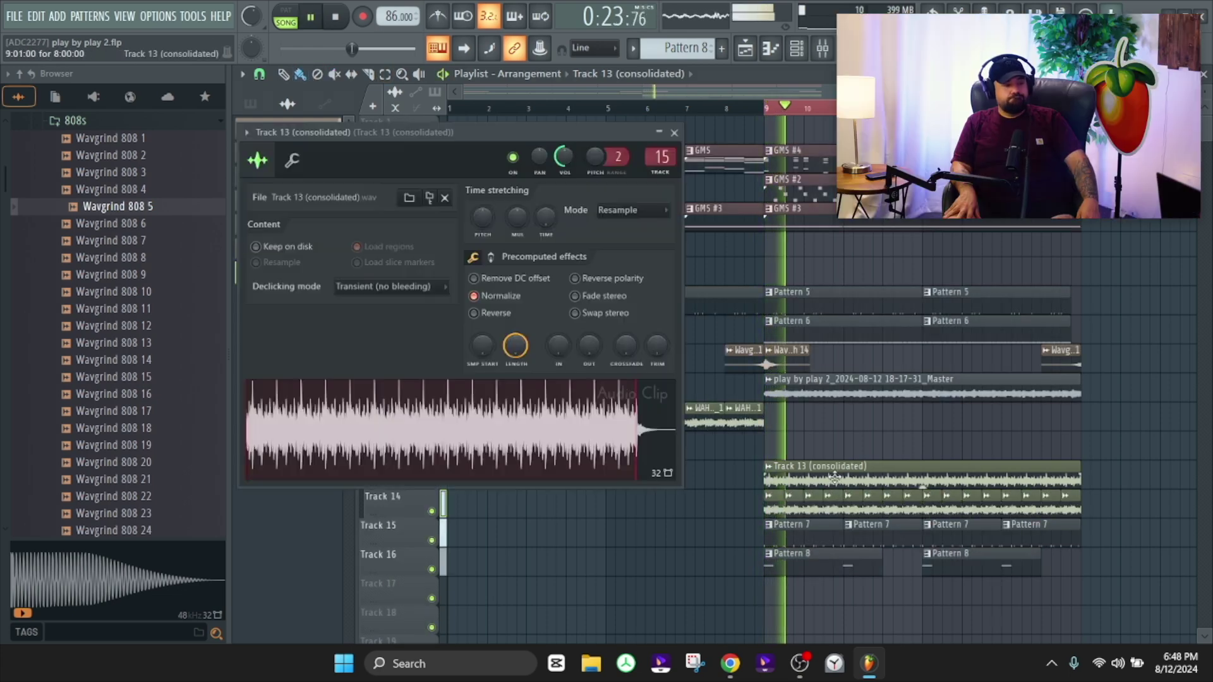
{"action": "left_click", "coordinate": [822, 48]}
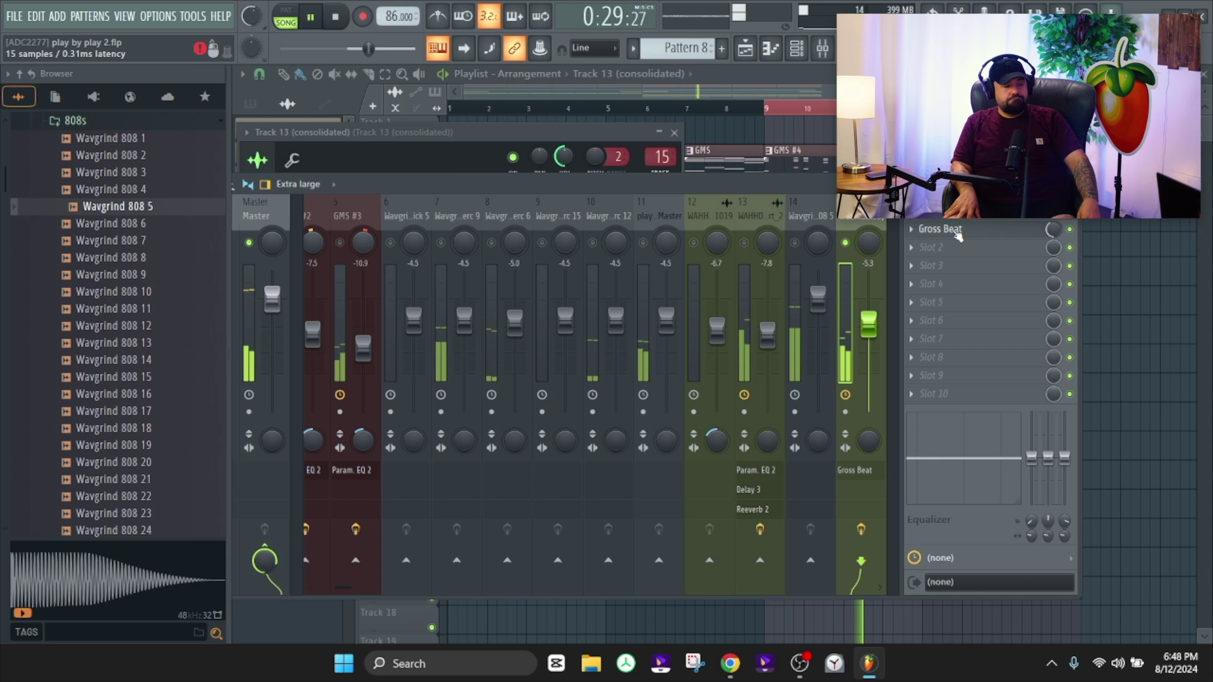
{"action": "left_click", "coordinate": [925, 229]}
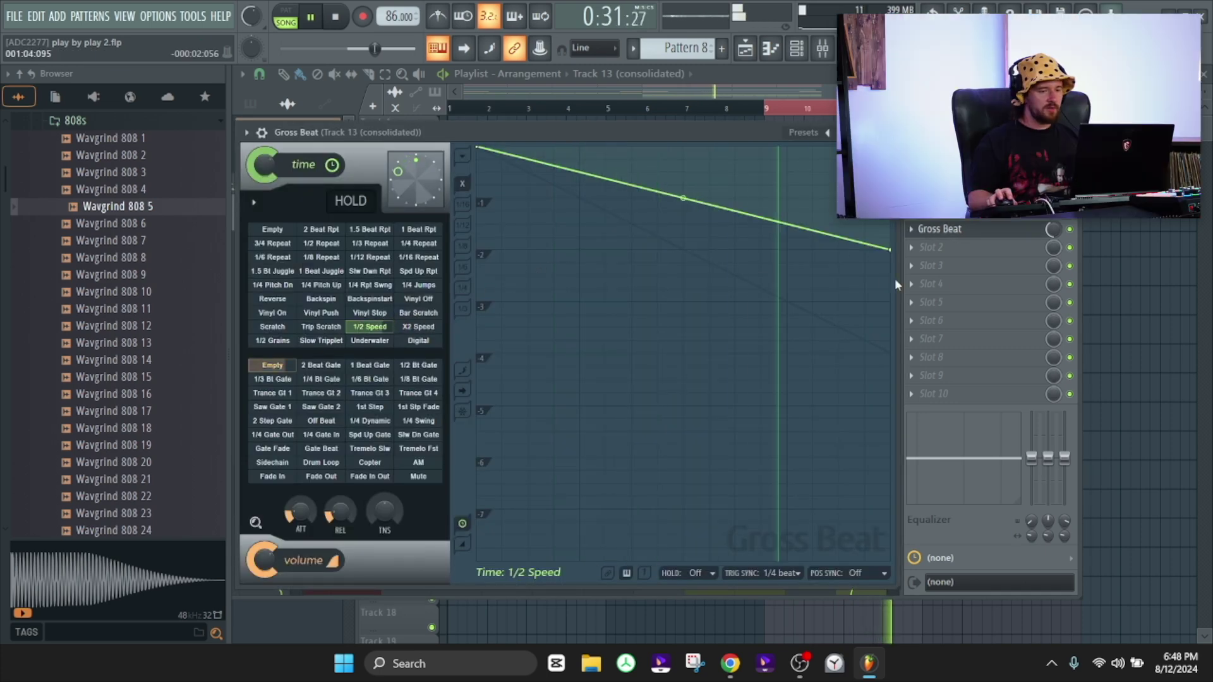
{"action": "left_click_drag", "start_coordinate": [1055, 235], "coordinate": [1055, 218]}
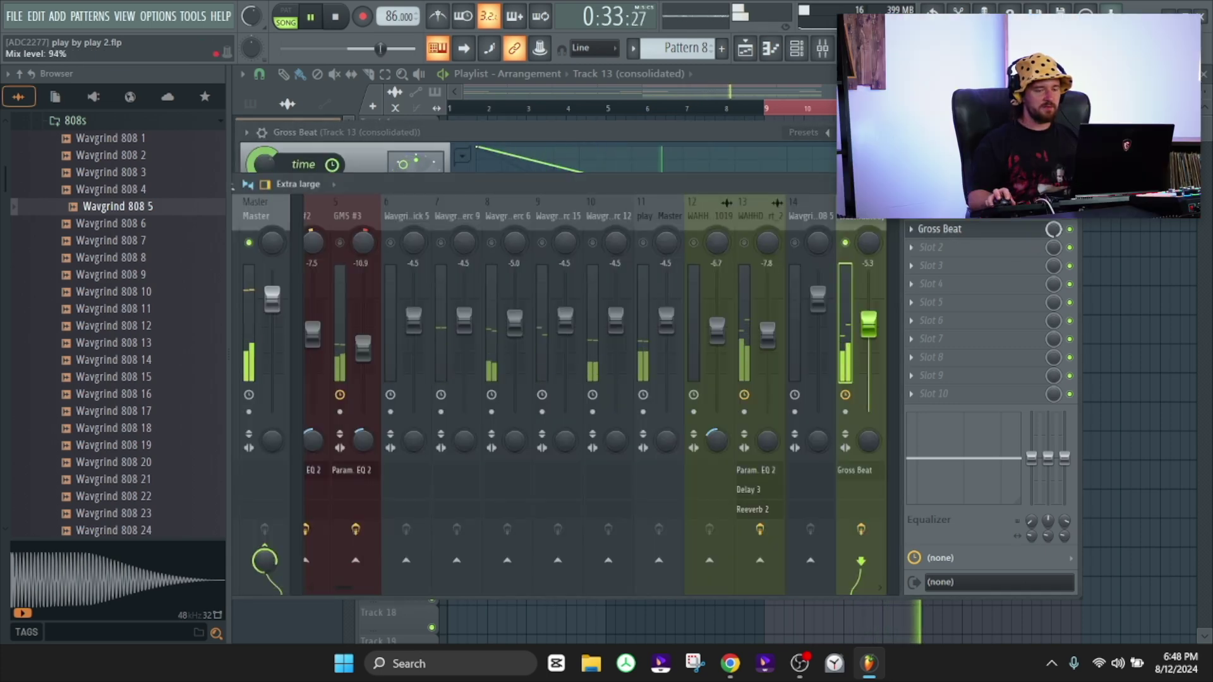
View Gross Beat's 1/2 Speed envelope and unmute the melody chop's mixer track 13 alongside the soloed track 15
{"action": "left_click", "coordinate": [935, 231]}
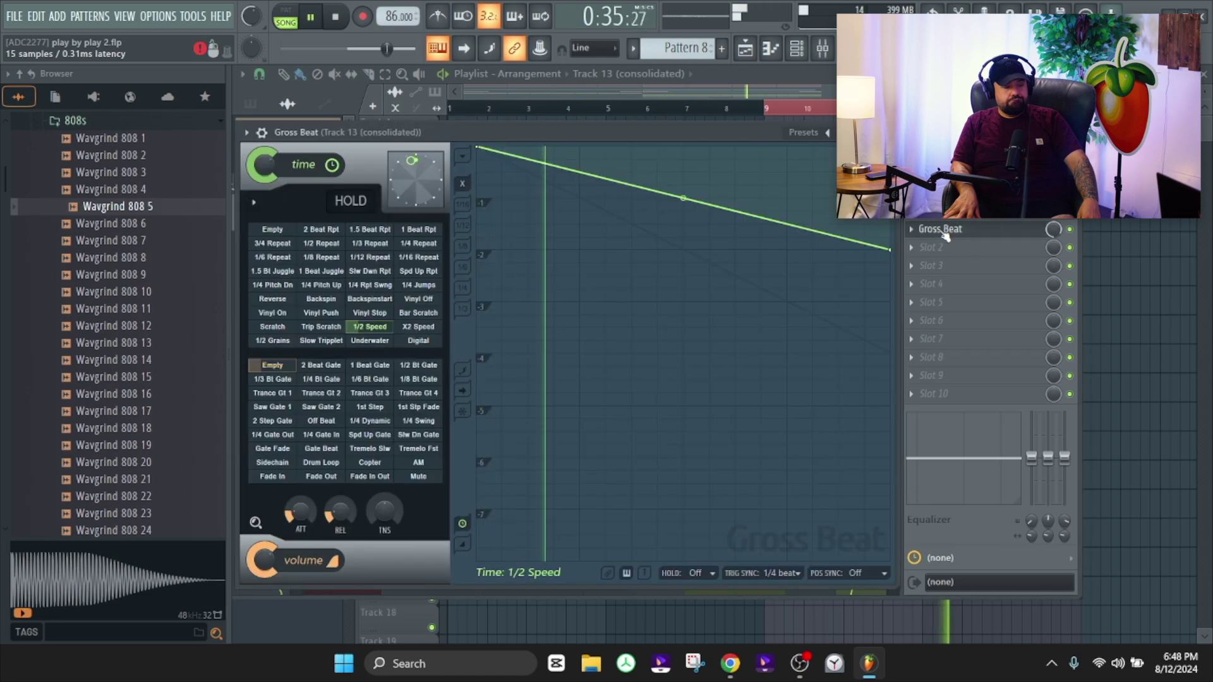
{"action": "left_click", "coordinate": [940, 232]}
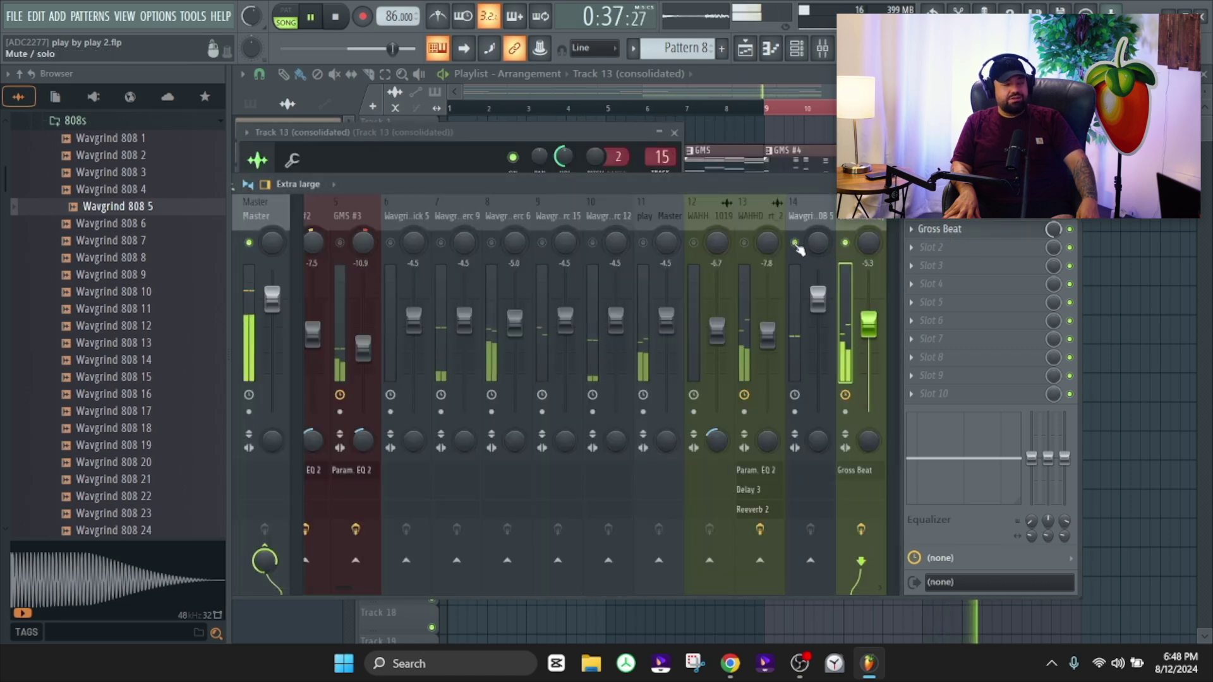
{"action": "right_click", "coordinate": [745, 243]}
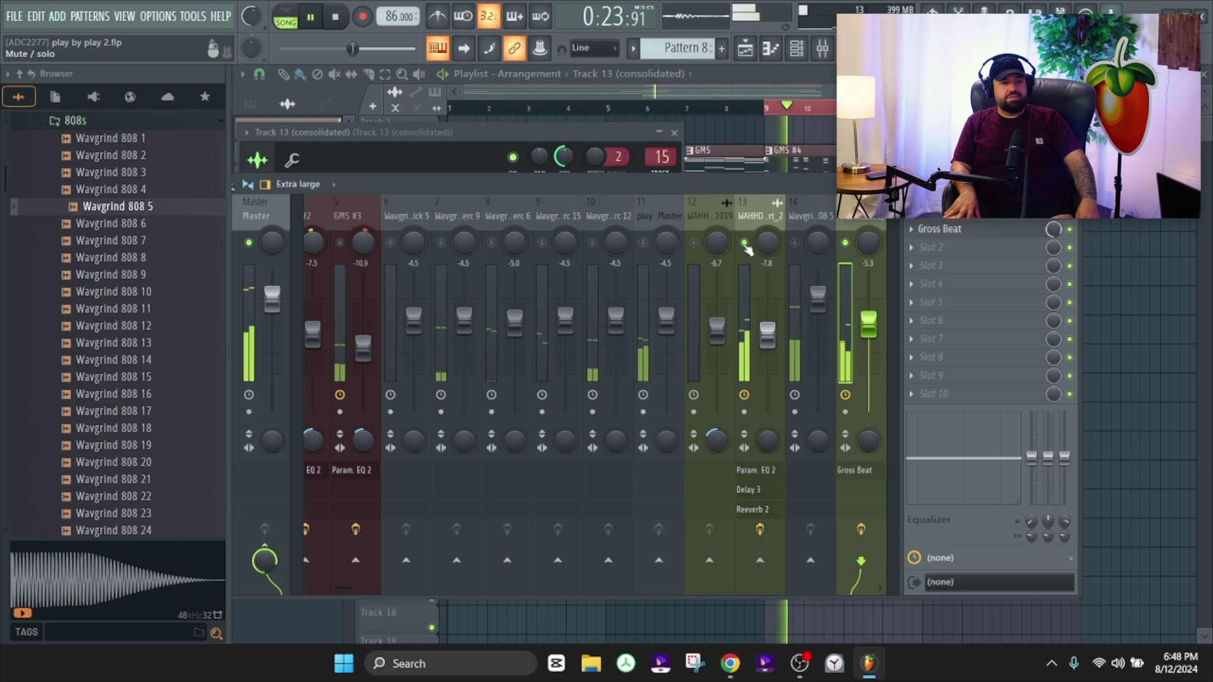
Lower the volume of mixer track 13 to -9.4 dB and mixer track 15 to -6.2 dB
{"action": "left_click_drag", "start_coordinate": [768, 333], "coordinate": [768, 345]}
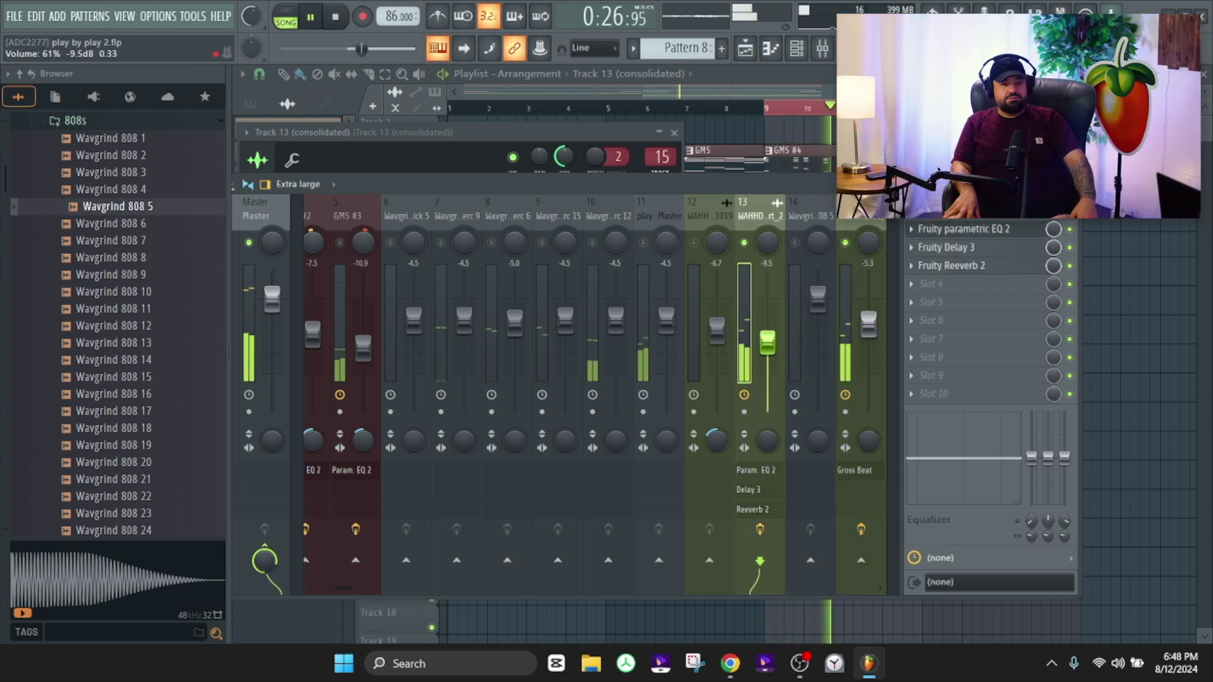
{"action": "left_click_drag", "start_coordinate": [869, 324], "coordinate": [869, 328]}
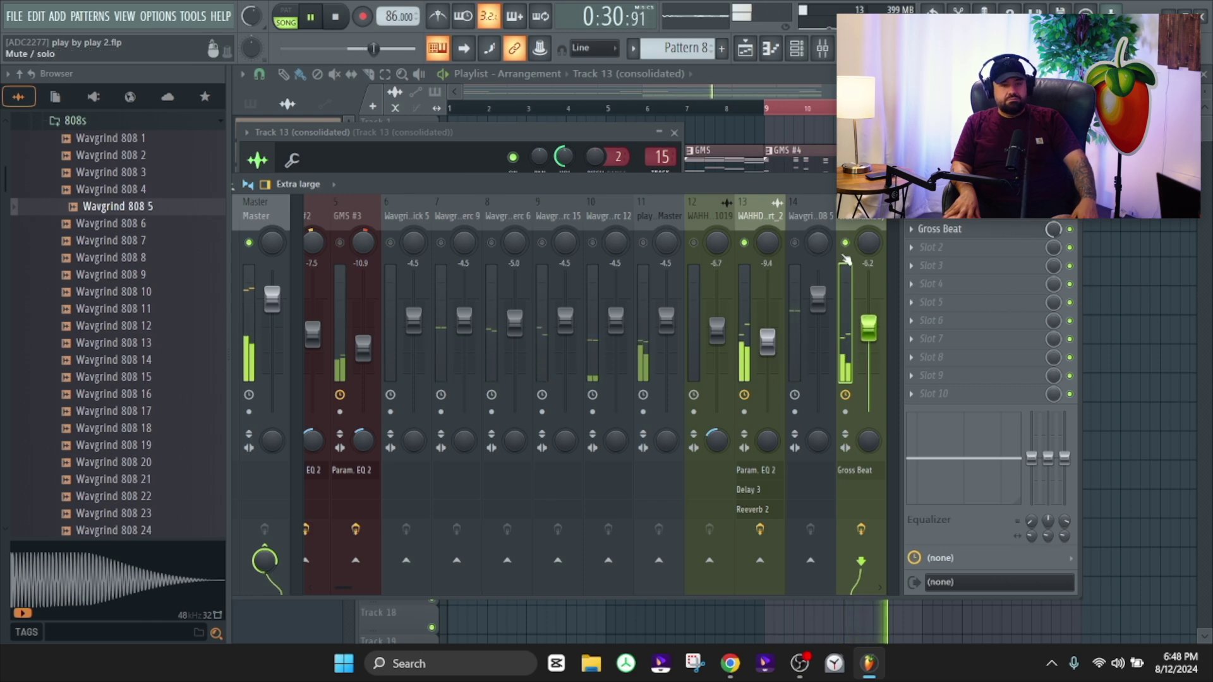
{"action": "right_click", "coordinate": [1159, 290]}
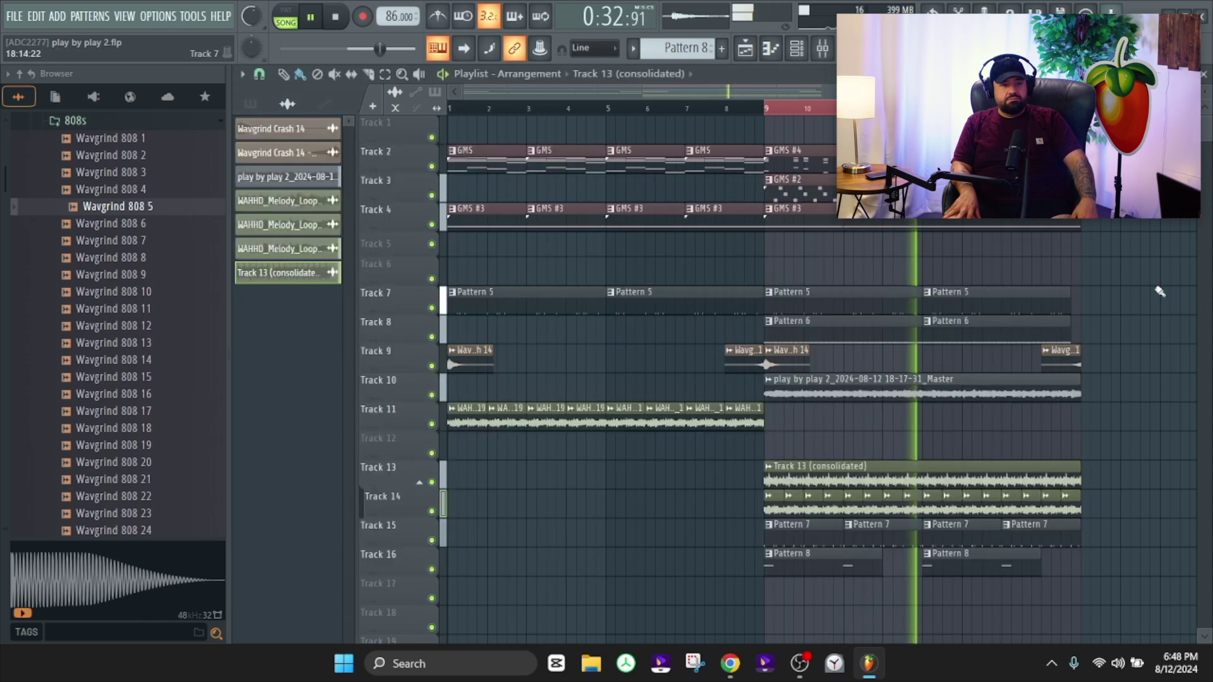
Raise the consolidated Track 13 clip's time-stretching pitch with the stretch mode on Auto, and set its channel volume to 47%
{"action": "double_click", "coordinate": [773, 490]}
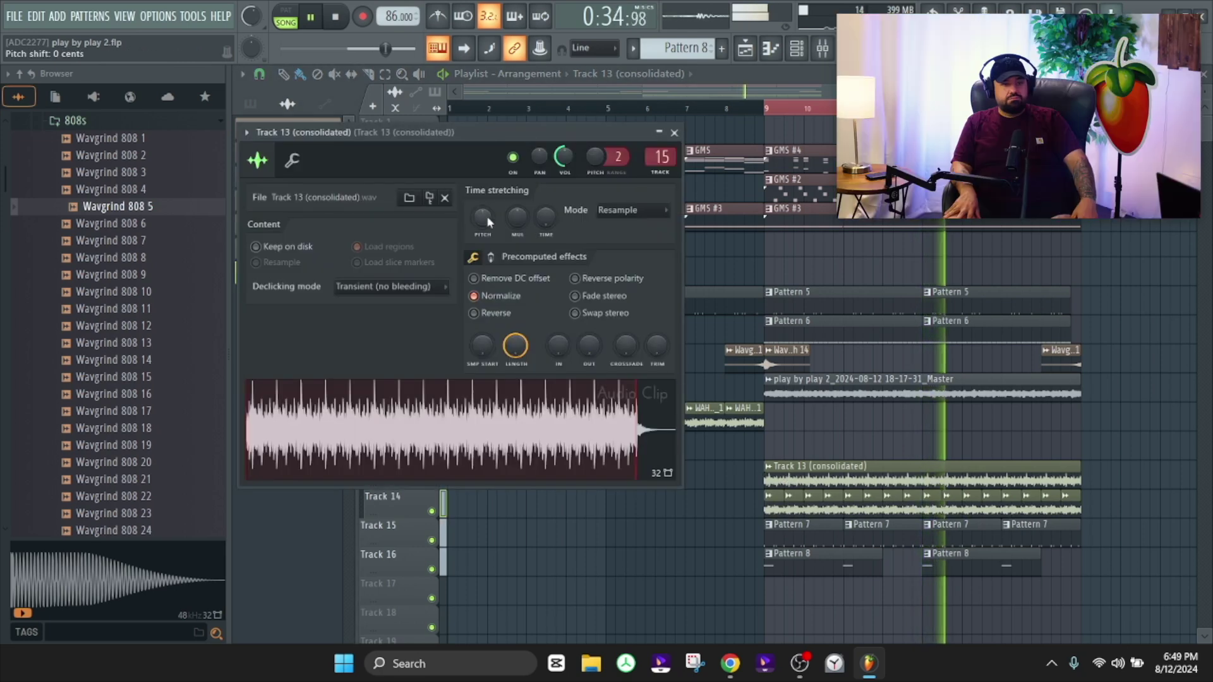
{"action": "scroll", "coordinate": [480, 221], "scroll_direction": "up", "scroll_amount": 2}
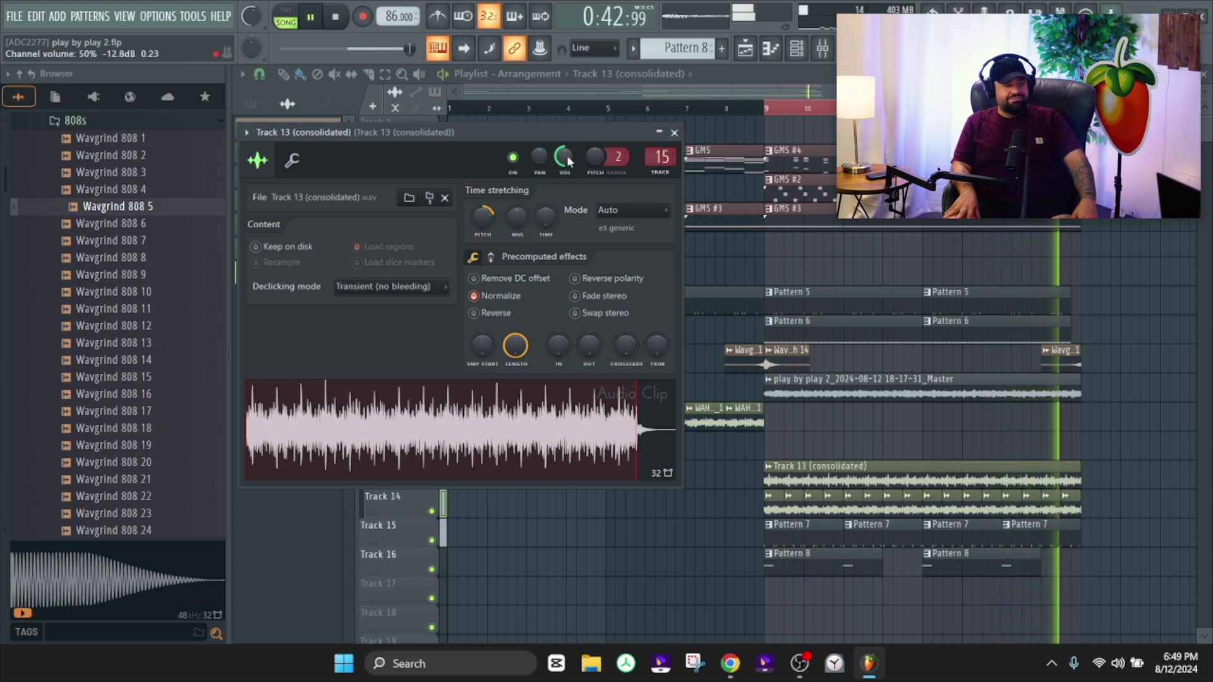
{"action": "left_click_drag", "start_coordinate": [567, 155], "coordinate": [566, 163]}
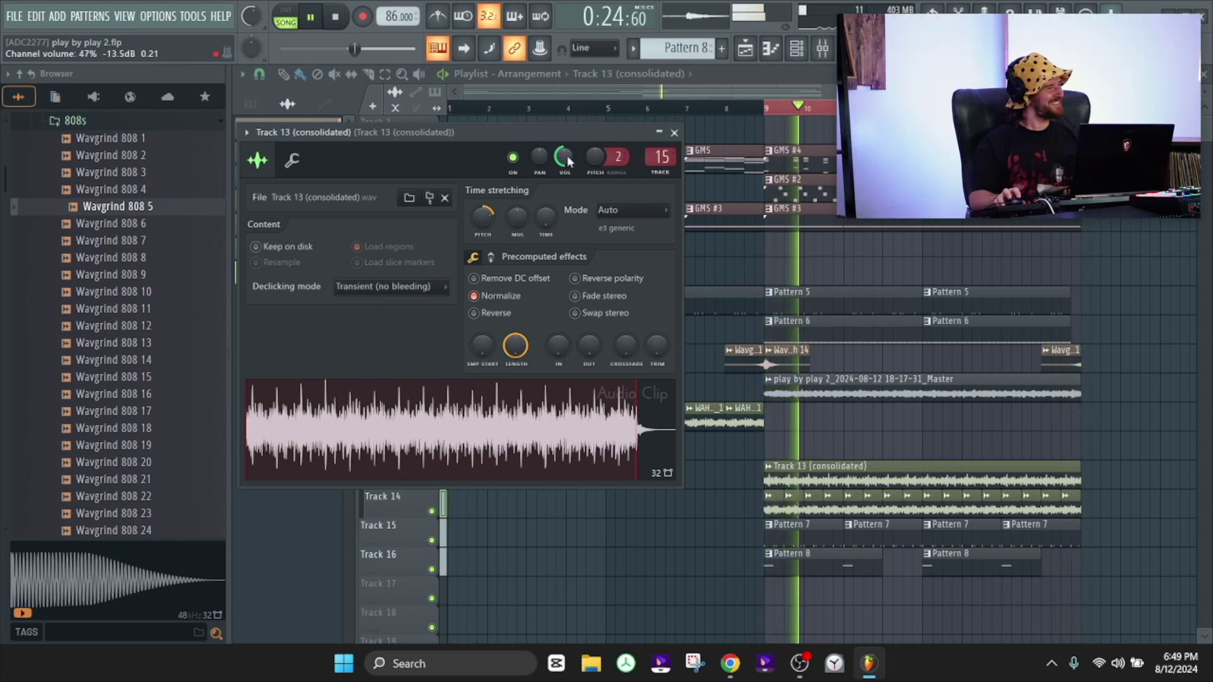
{"action": "key", "text": "Escape"}
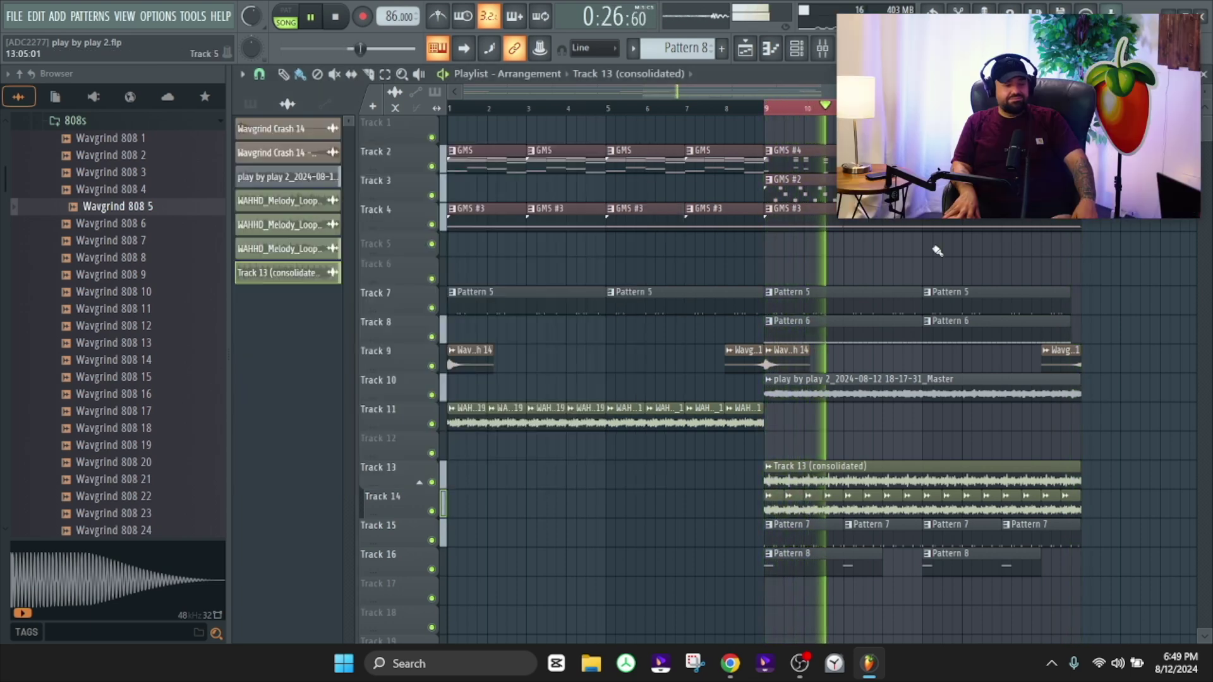
Solo and unsolo playlist Track 14 to compare the melody chops, replaying the section from bar 9
{"action": "right_click", "coordinate": [432, 512]}
{"action": "right_click", "coordinate": [432, 513]}
{"action": "key", "text": "space"}
{"action": "key", "text": "space"}
{"action": "key", "text": "space"}
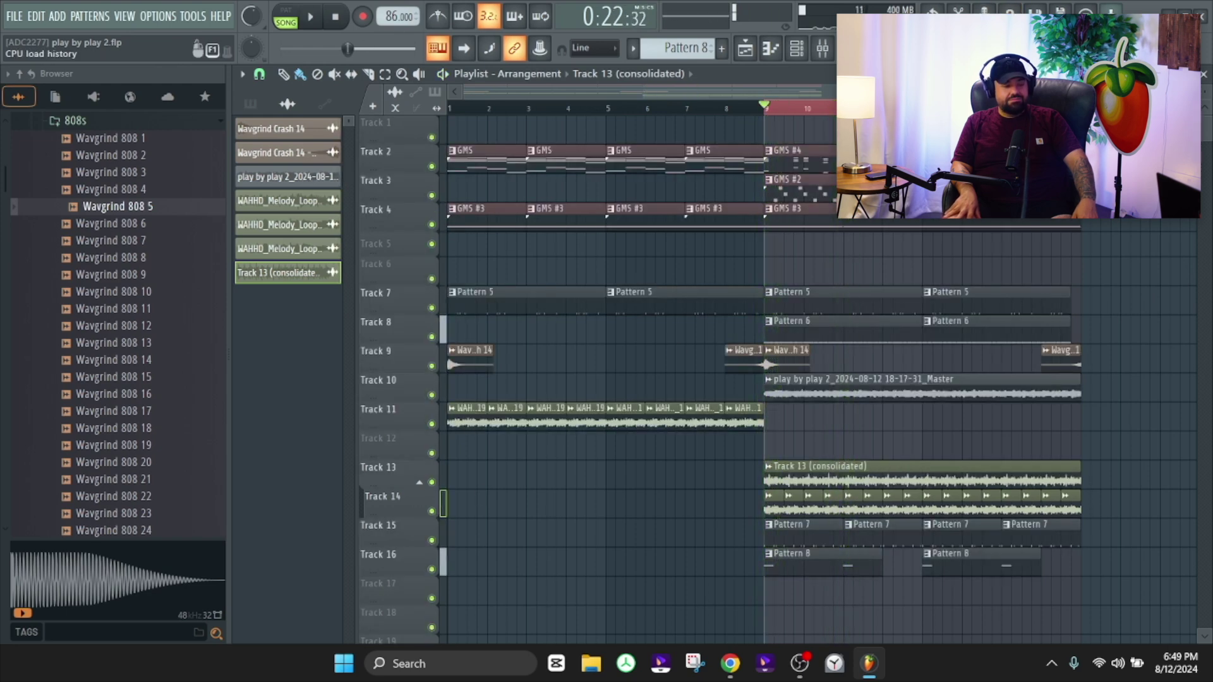
Take mixer track 15 out of solo to hear the full mix from bar 9, and collapse the browser's 808s folder
{"action": "left_click", "coordinate": [823, 51]}
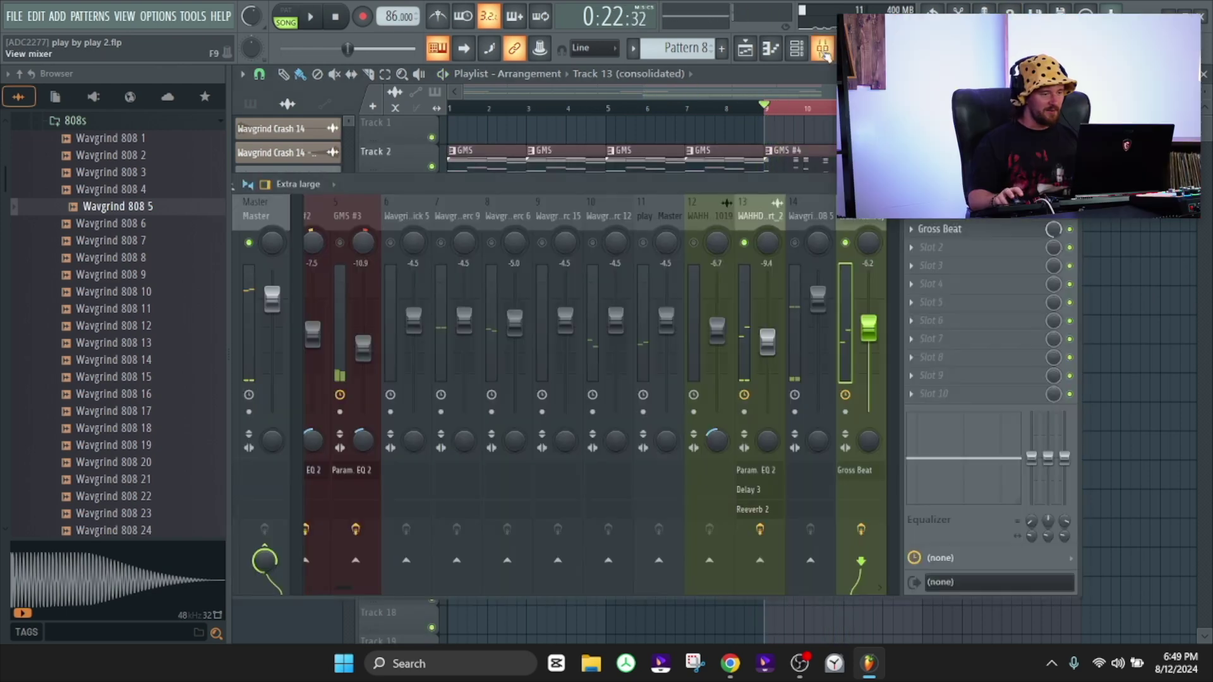
{"action": "right_click", "coordinate": [847, 242]}
{"action": "key", "text": "space"}
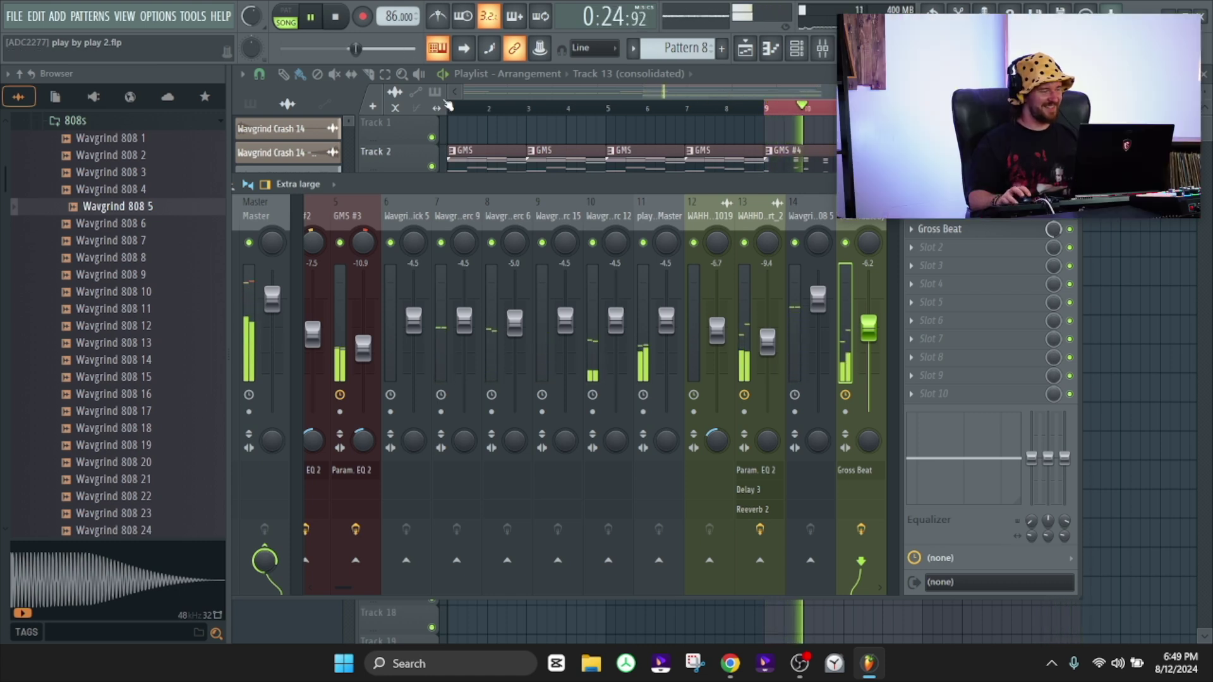
{"action": "key", "text": "space"}
{"action": "left_click", "coordinate": [137, 124]}
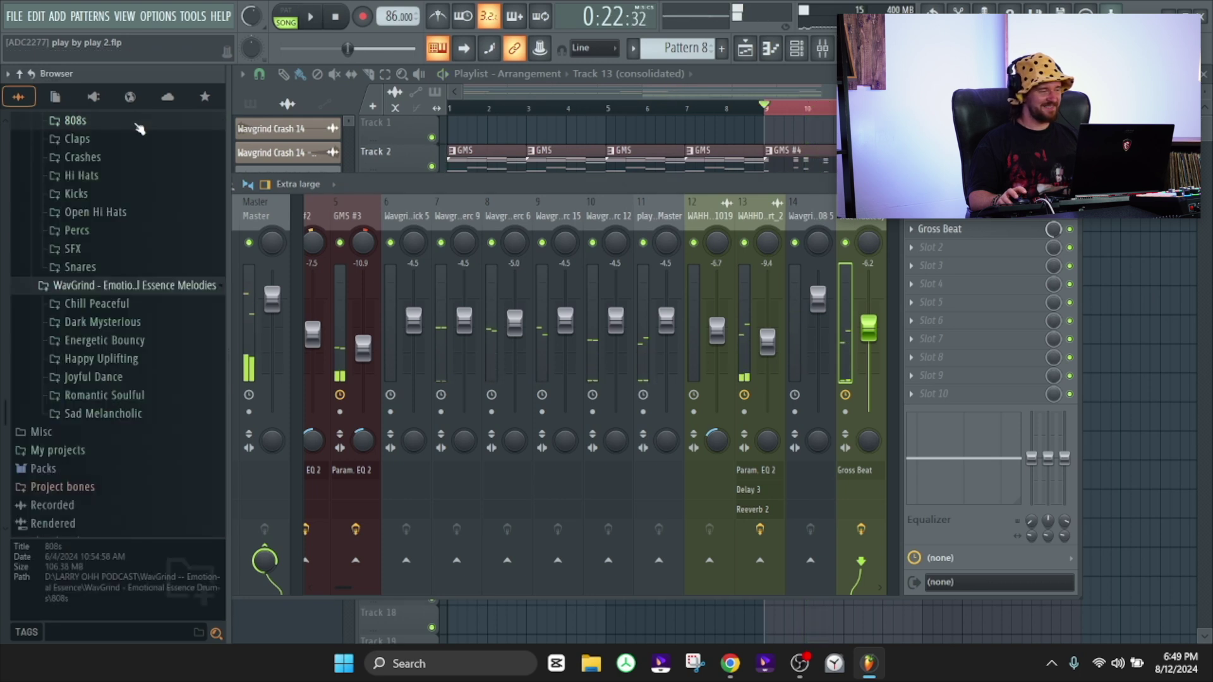
{"action": "left_click", "coordinate": [789, 96]}
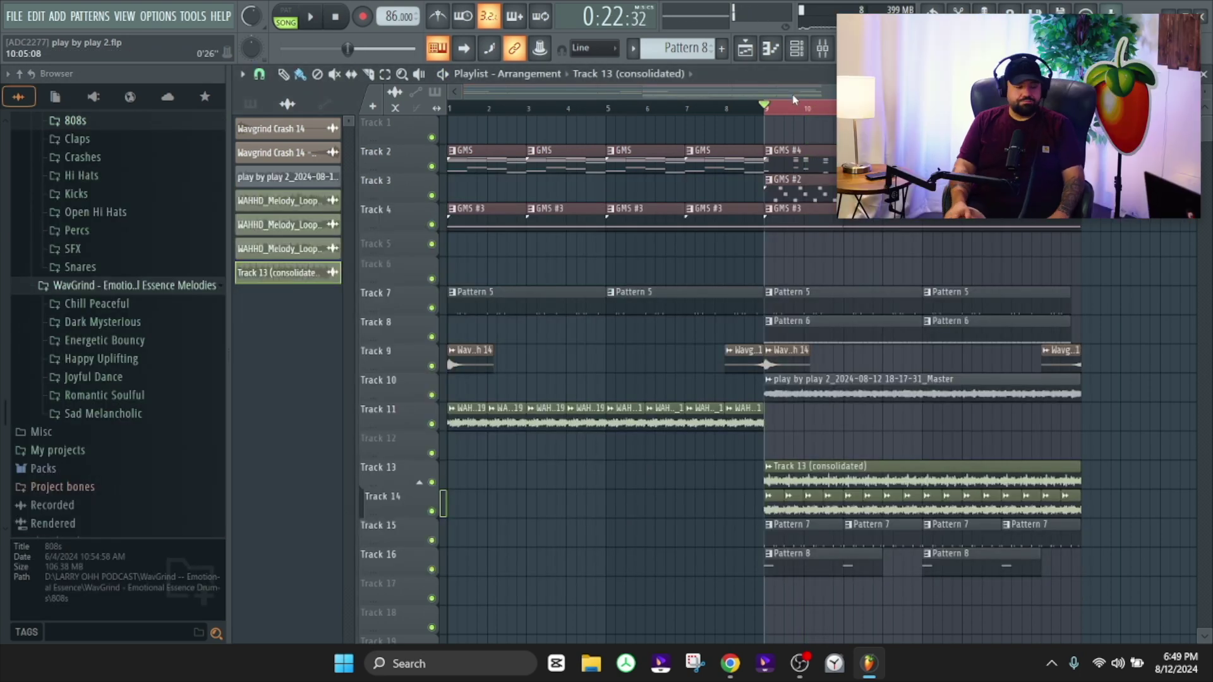